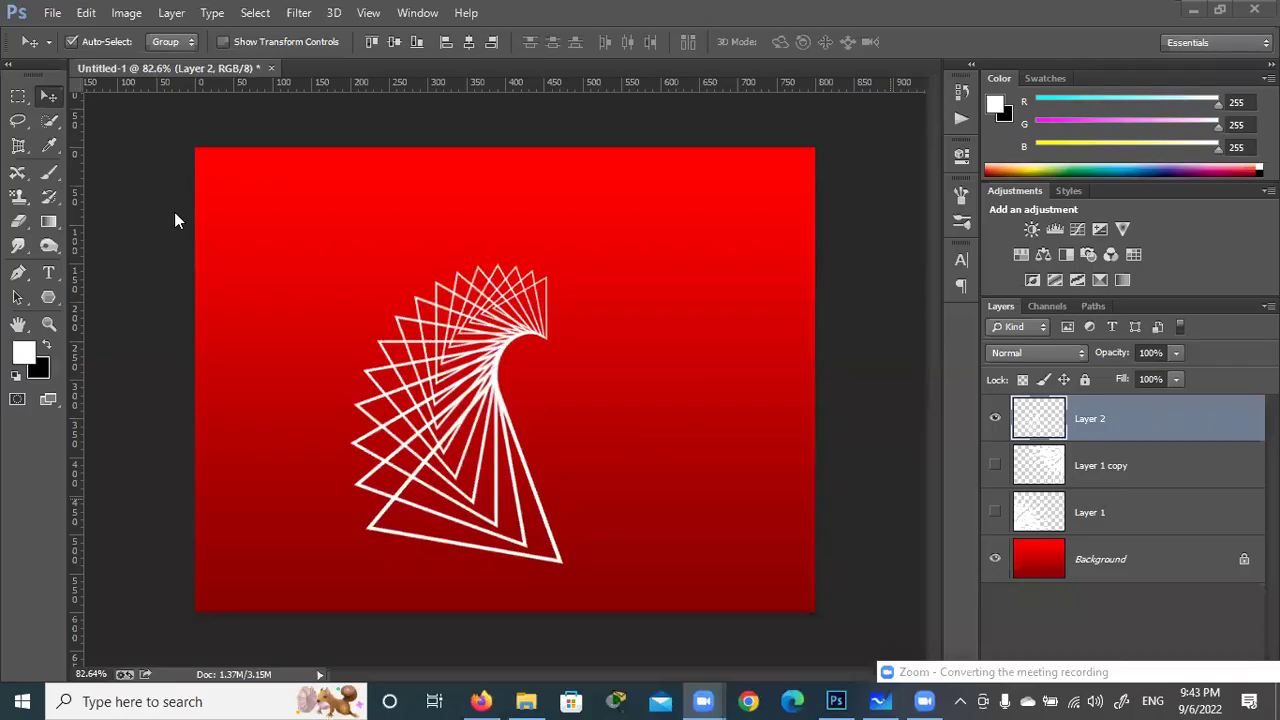
# - Delete Layer 2's white triangle spiral and clear the leftover selection
pyautogui.hotkey('ctrl', 'shift', 'd')
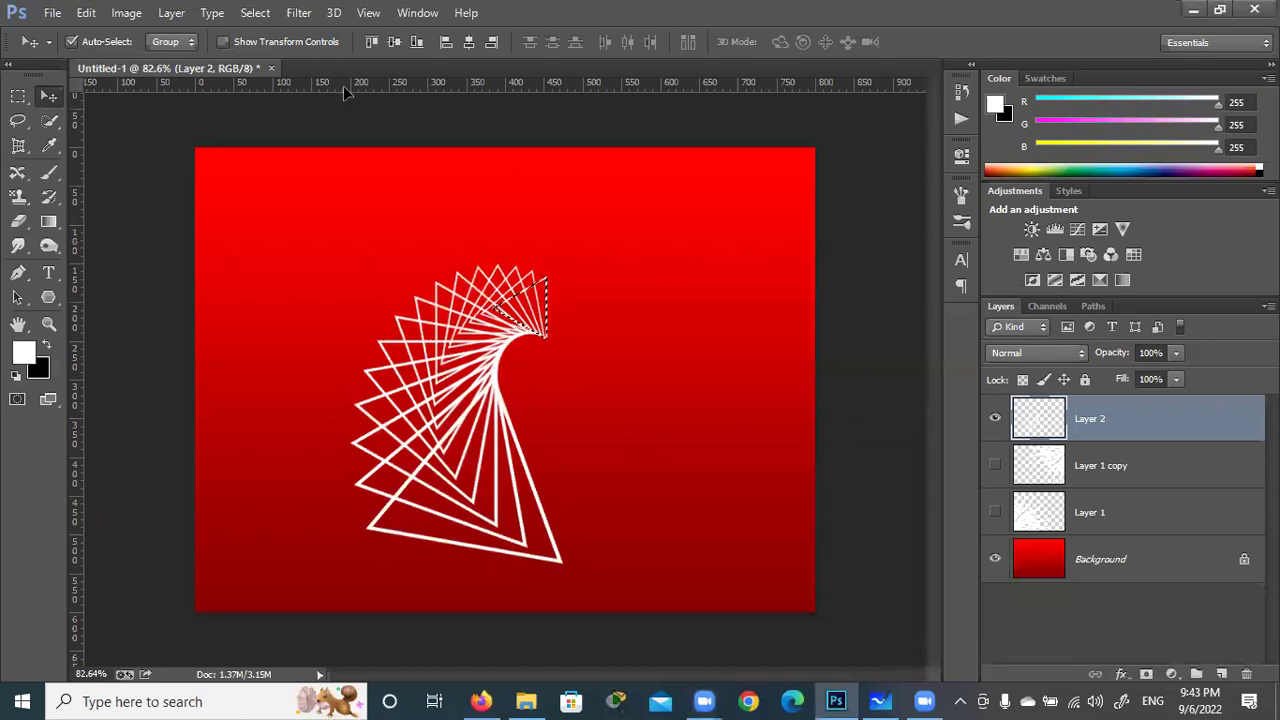
pyautogui.hotkey('ctrl', 'd')
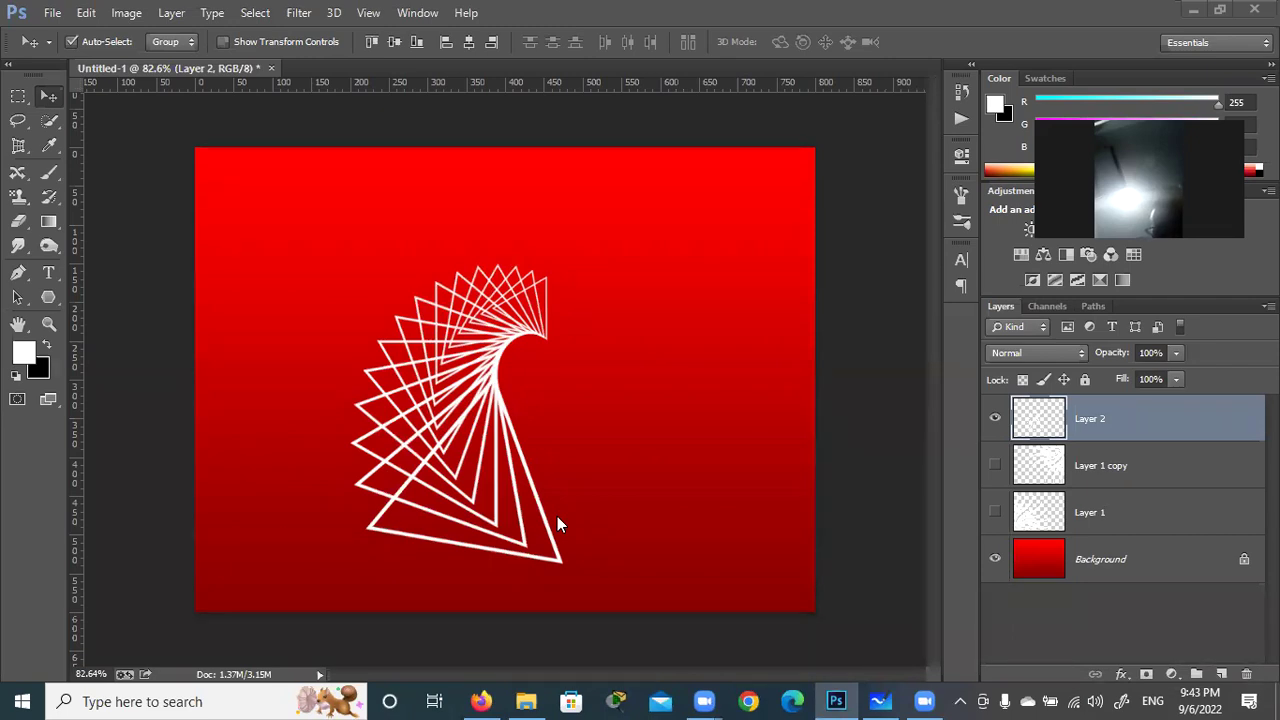
pyautogui.click(1247, 677)
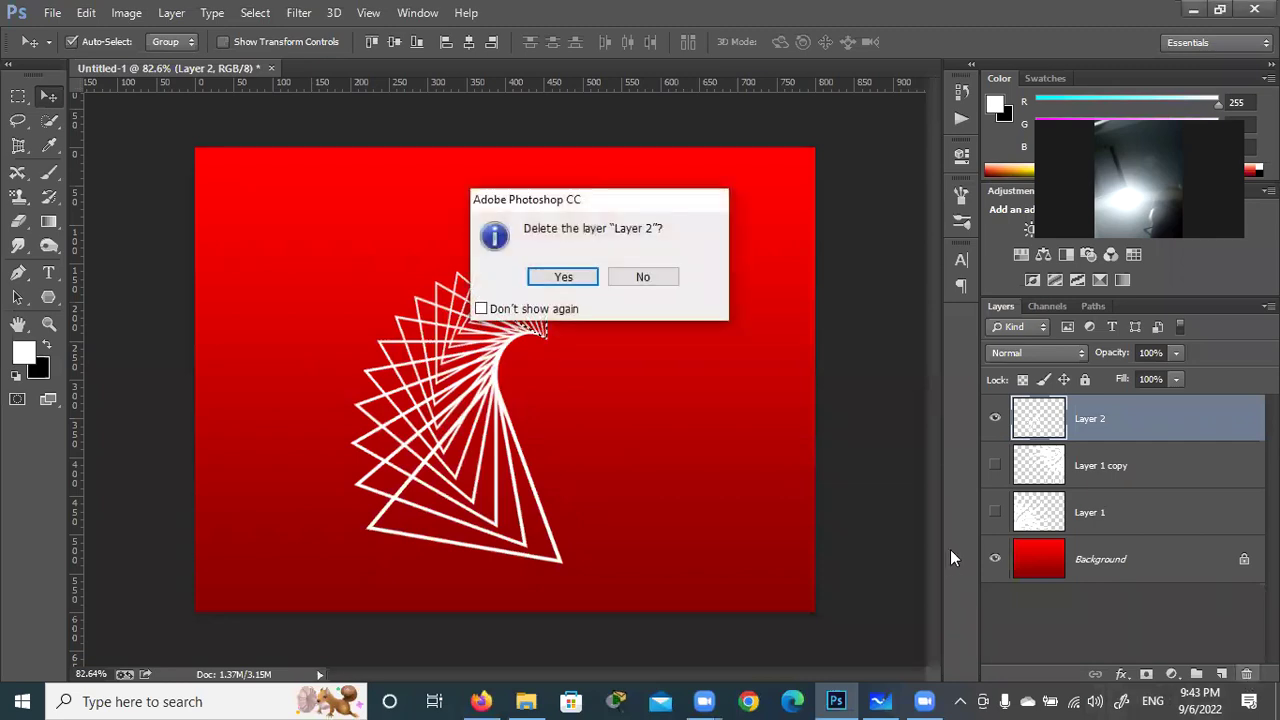
pyautogui.click(589, 290)
pyautogui.hotkey('ctrl', 'd')
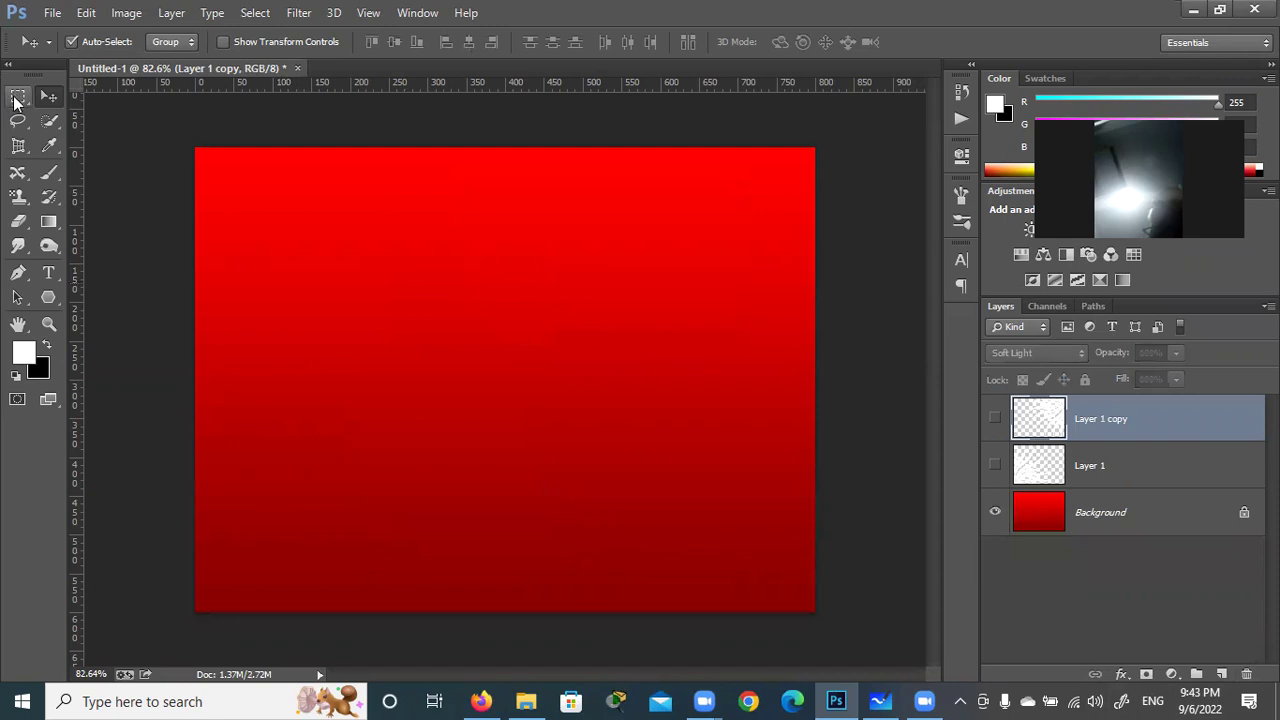
# - Draw a large three-sided polygon path from the canvas centre and shift it toward the bottom
pyautogui.click(17, 98)
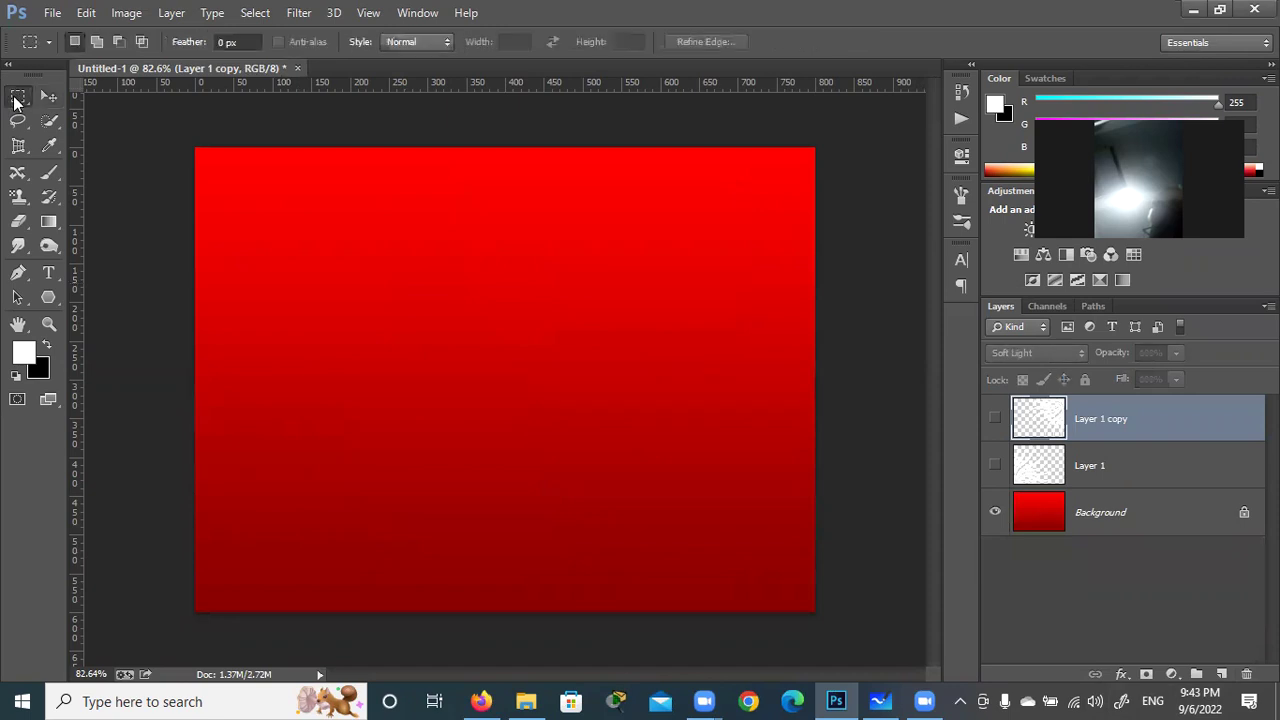
pyautogui.click(48, 297)
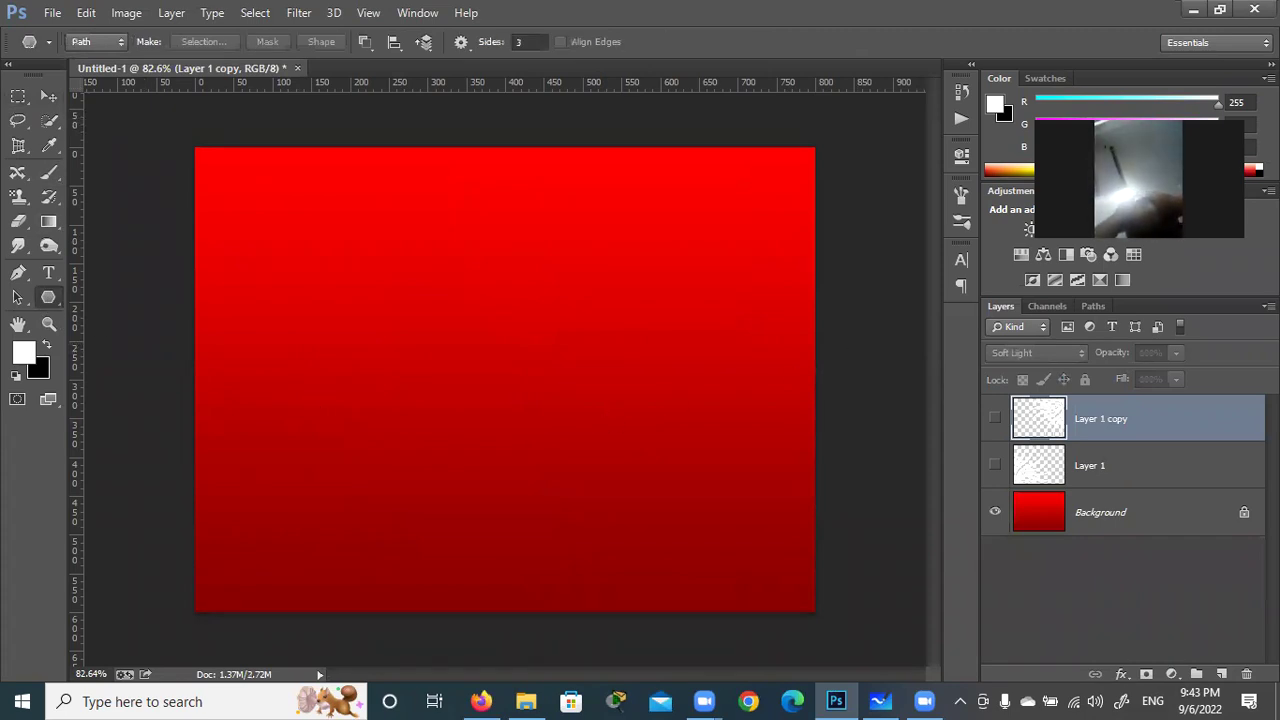
pyautogui.moveTo(626, 346)
pyautogui.mouseDown()
pyautogui.moveTo(455, 458)
pyautogui.moveTo(375, 486)
pyautogui.moveTo(397, 476)
pyautogui.moveTo(386, 451)
pyautogui.moveTo(388, 478)
pyautogui.mouseUp()
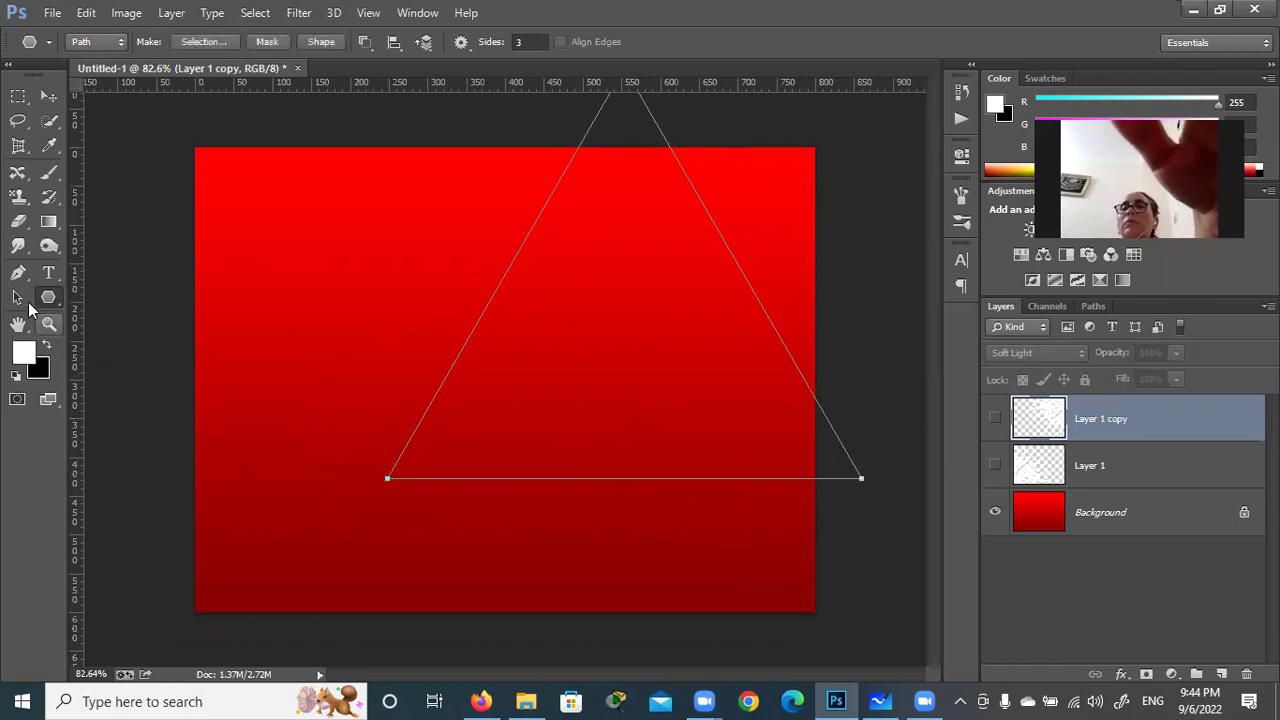
pyautogui.click(20, 298)
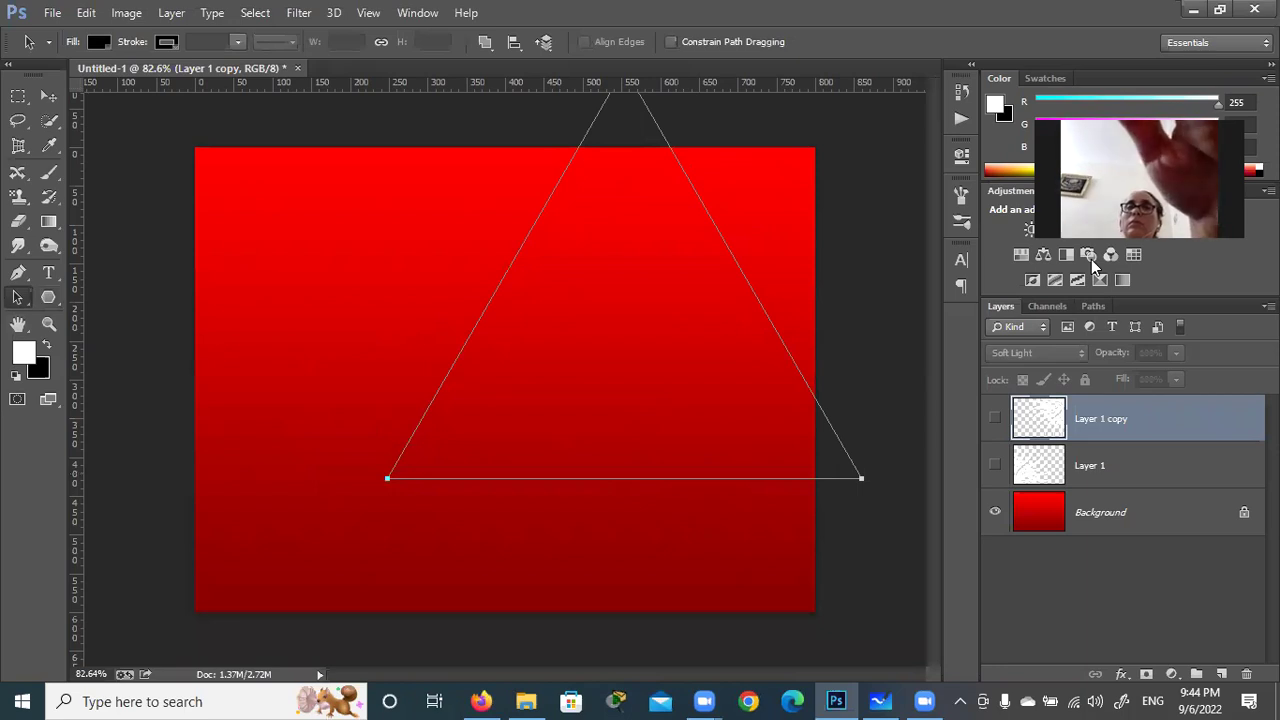
pyautogui.moveTo(722, 268); pyautogui.dragTo(646, 356)
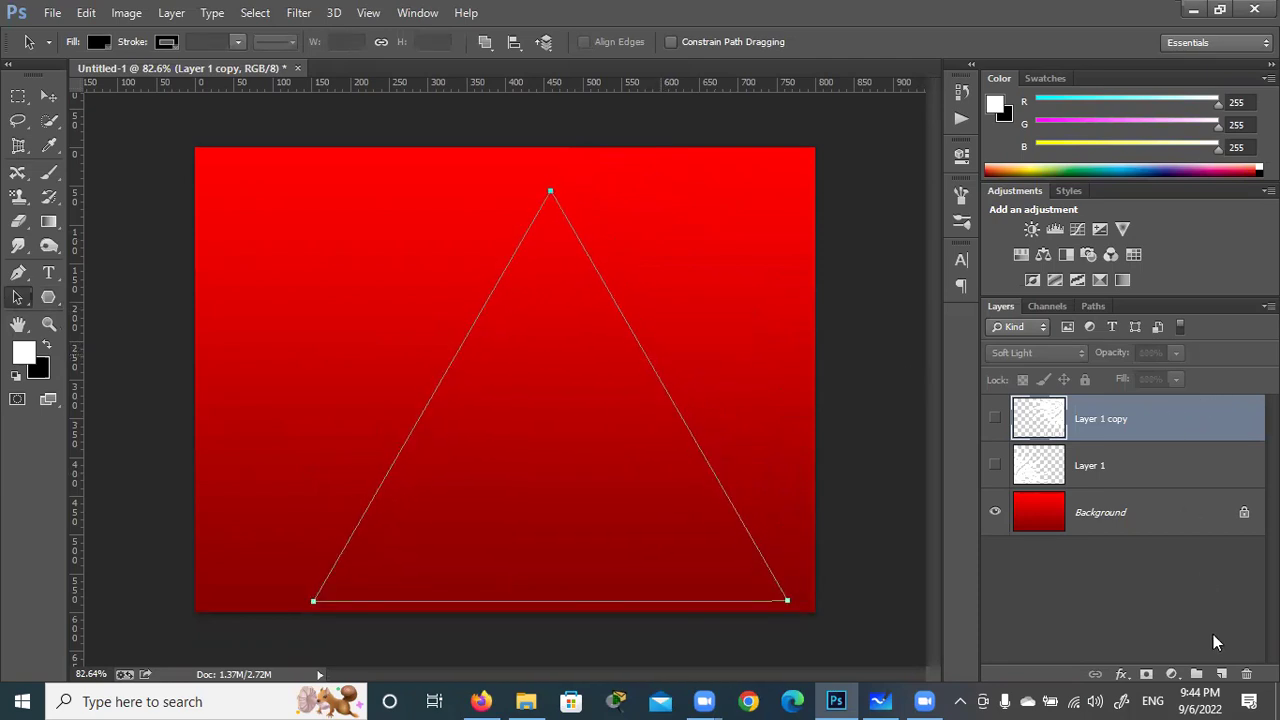
# - On a new layer, fill the triangle path white, contract 5 px and delete the interior
pyautogui.click(1222, 675)
pyautogui.hotkey('ctrl', 'Return')
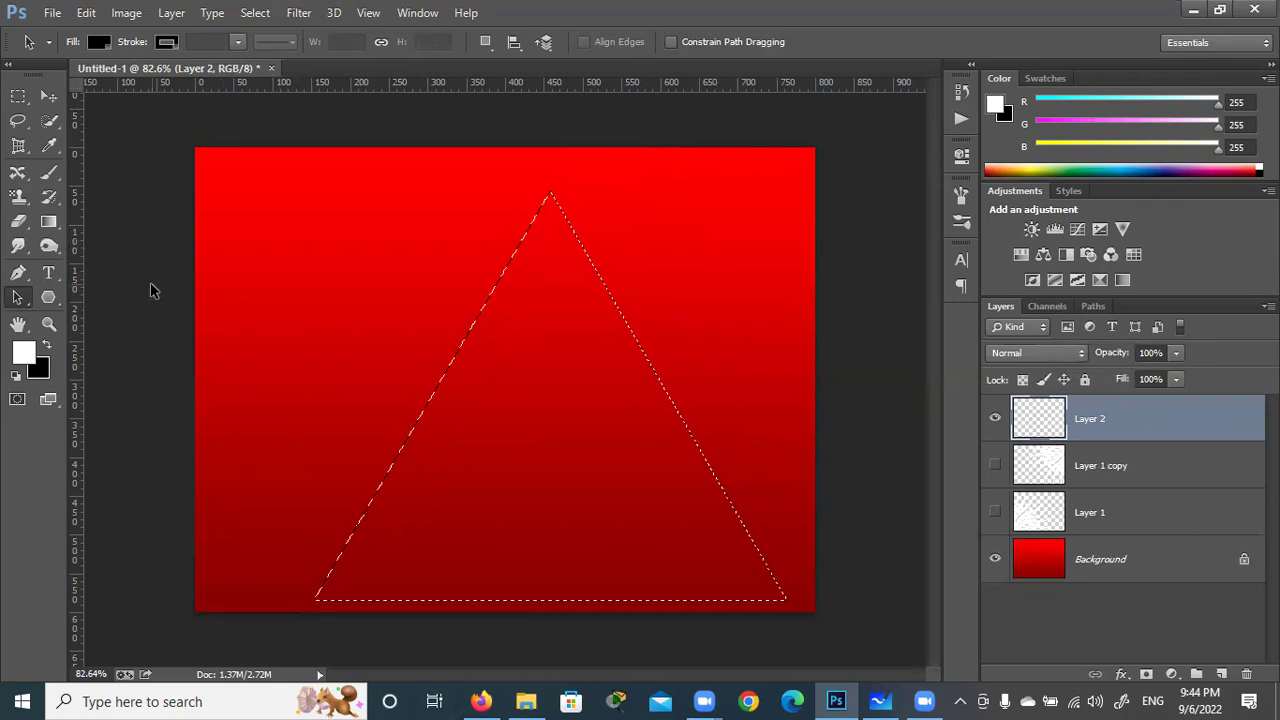
pyautogui.hotkey('alt', 'BackSpace')
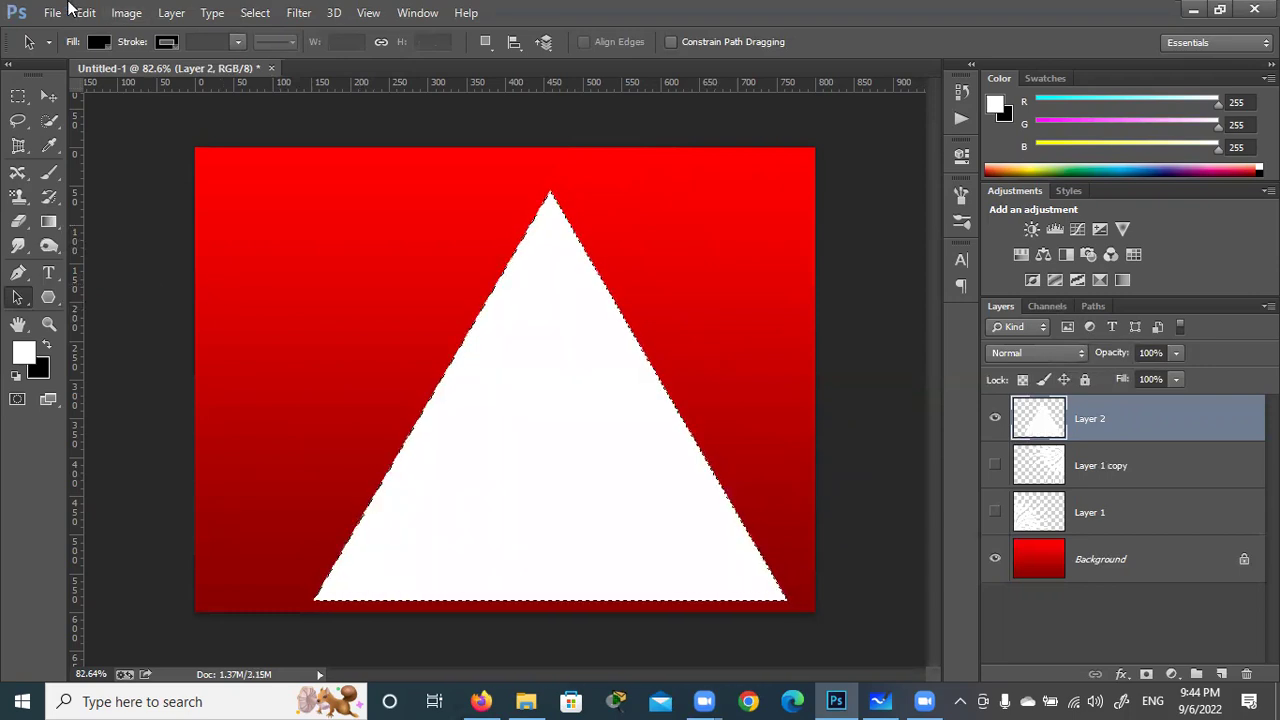
pyautogui.click(255, 12)
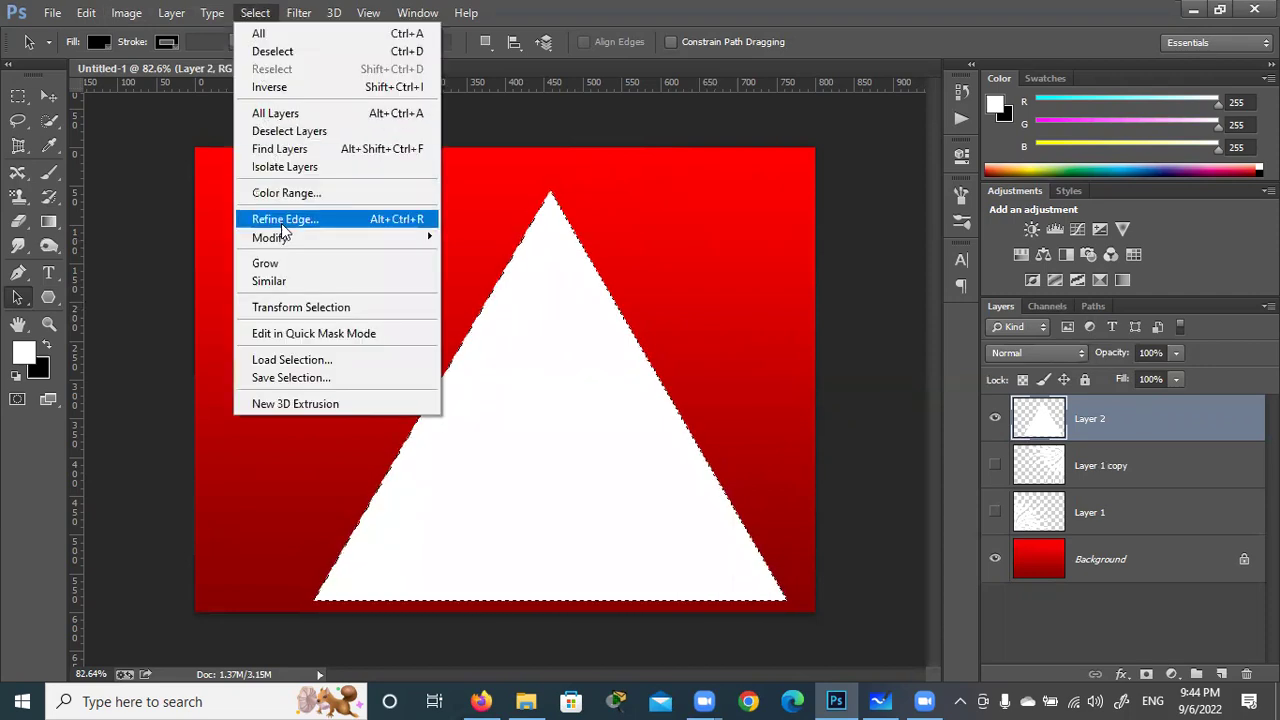
pyautogui.moveTo(300, 237)
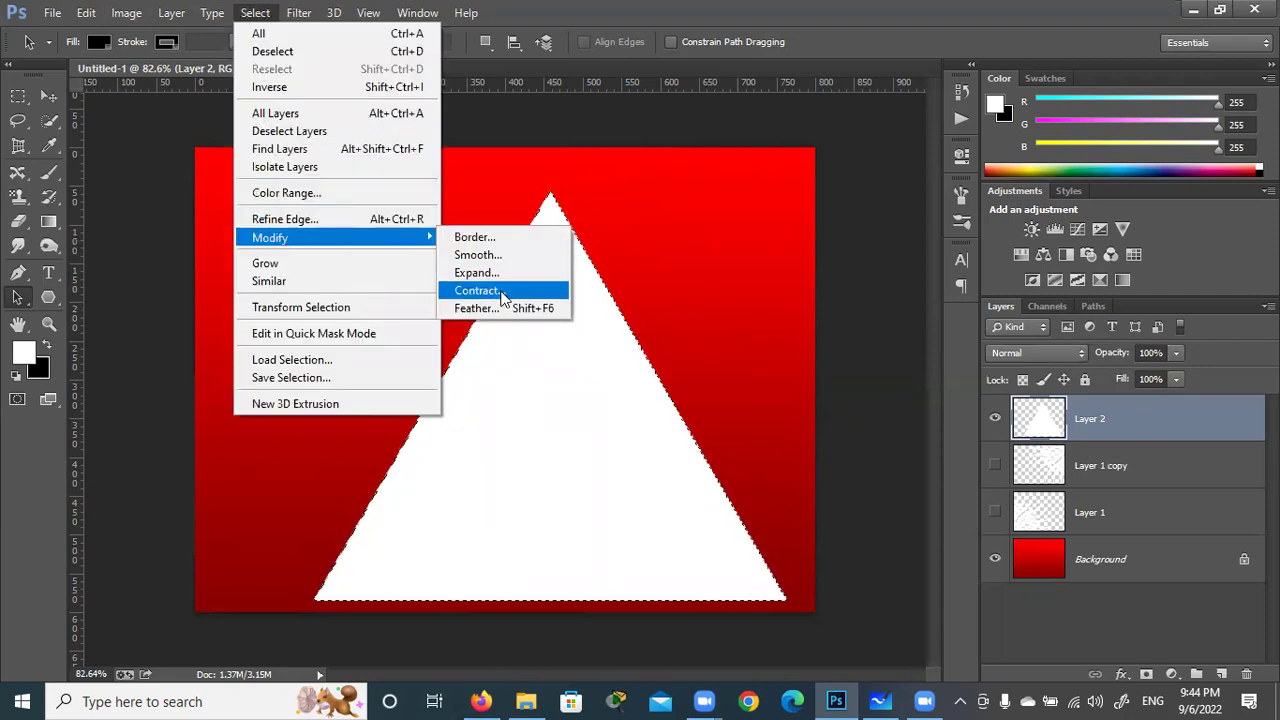
pyautogui.click(503, 291)
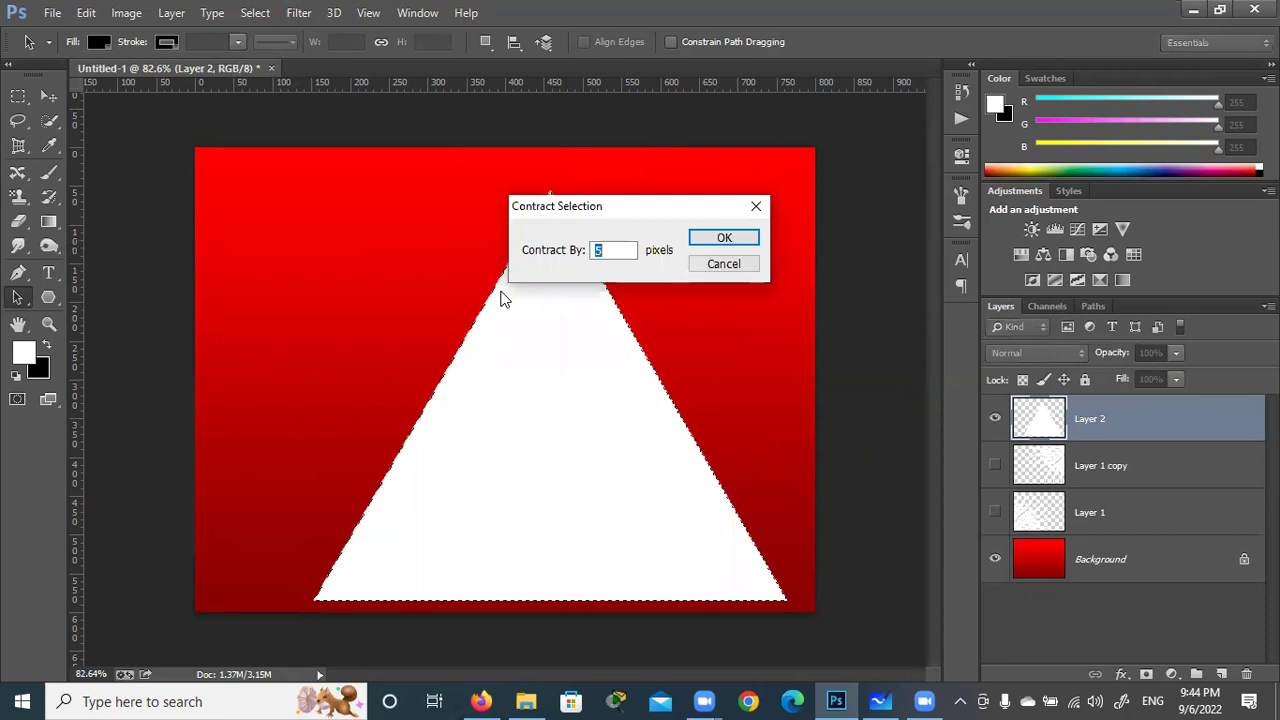
pyautogui.press('Return')
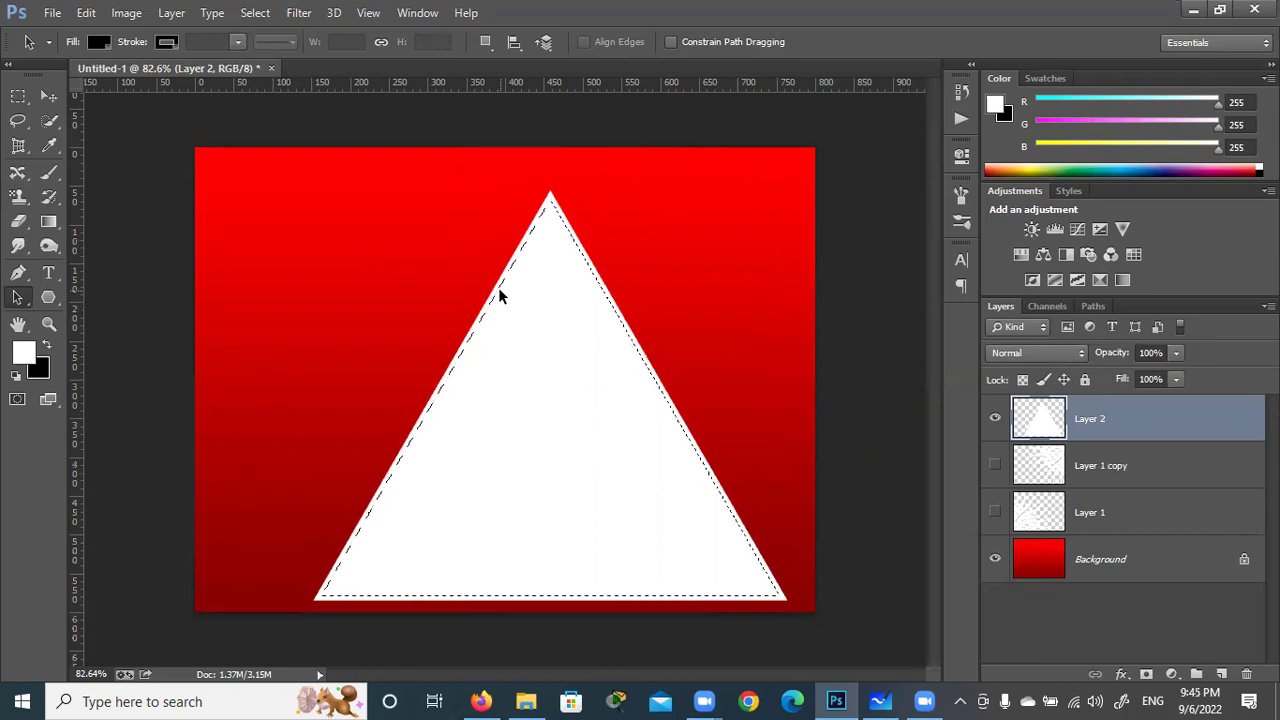
pyautogui.press('Delete')
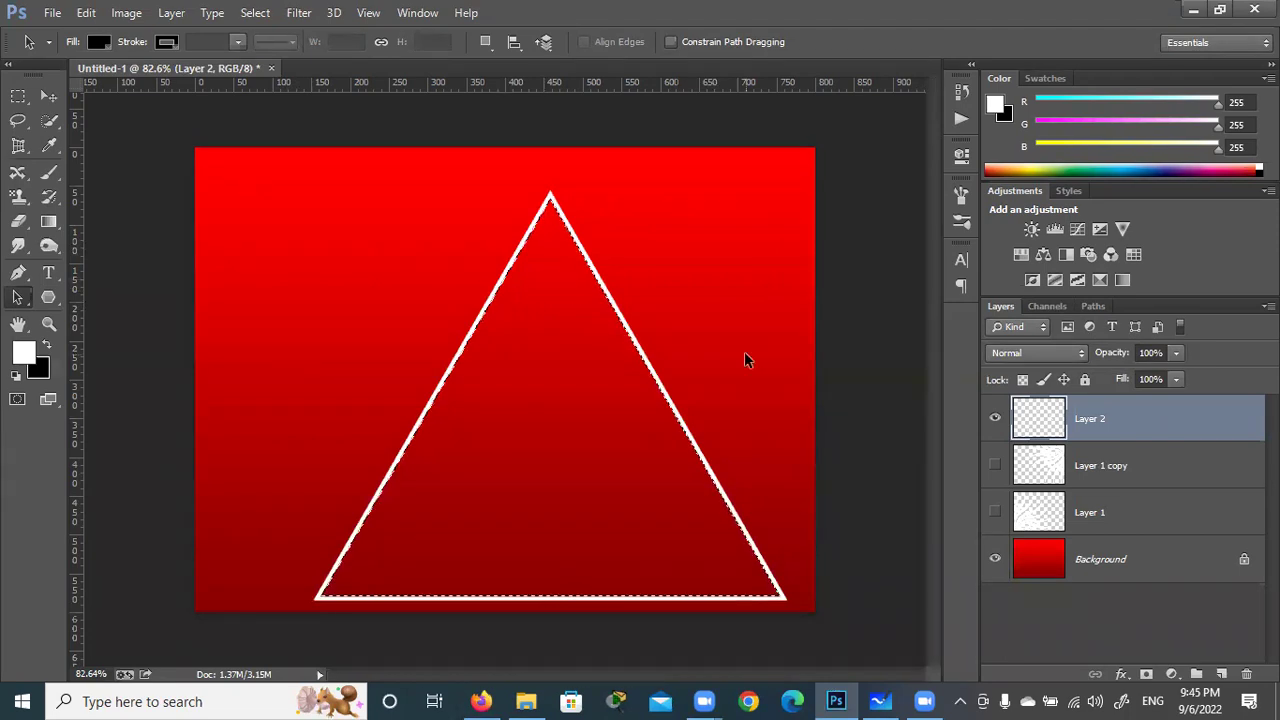
pyautogui.hotkey('ctrl', 'd')
pyautogui.click(615, 307)
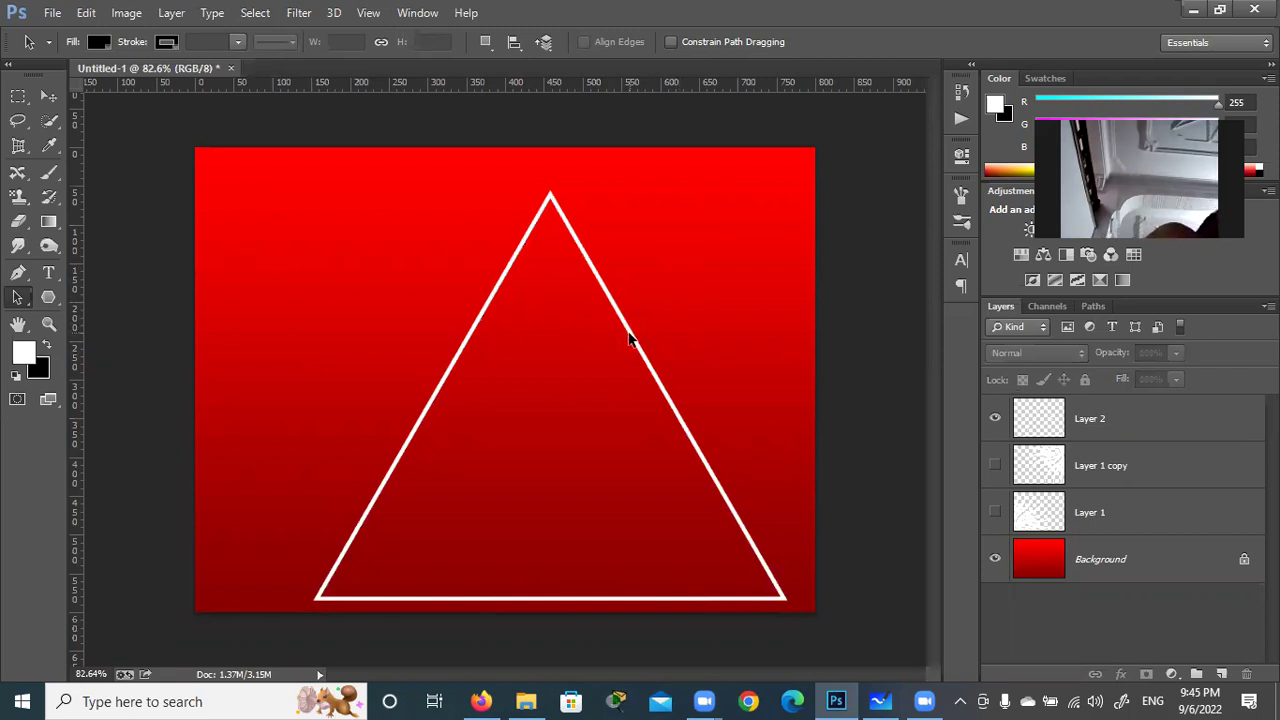
# - Scale the triangle outline to about 69% and move it toward the lower right
pyautogui.click(1085, 419)
pyautogui.hotkey('ctrl', 't')
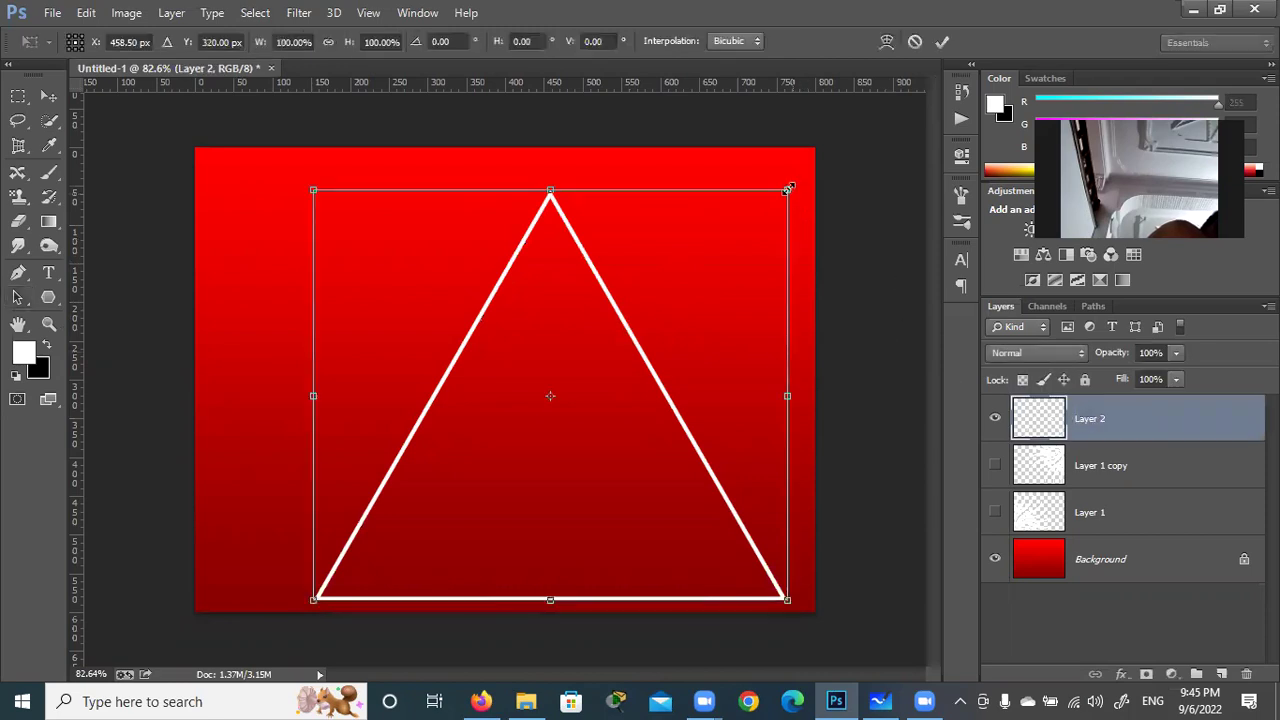
pyautogui.moveTo(761, 232); pyautogui.dragTo(733, 276)
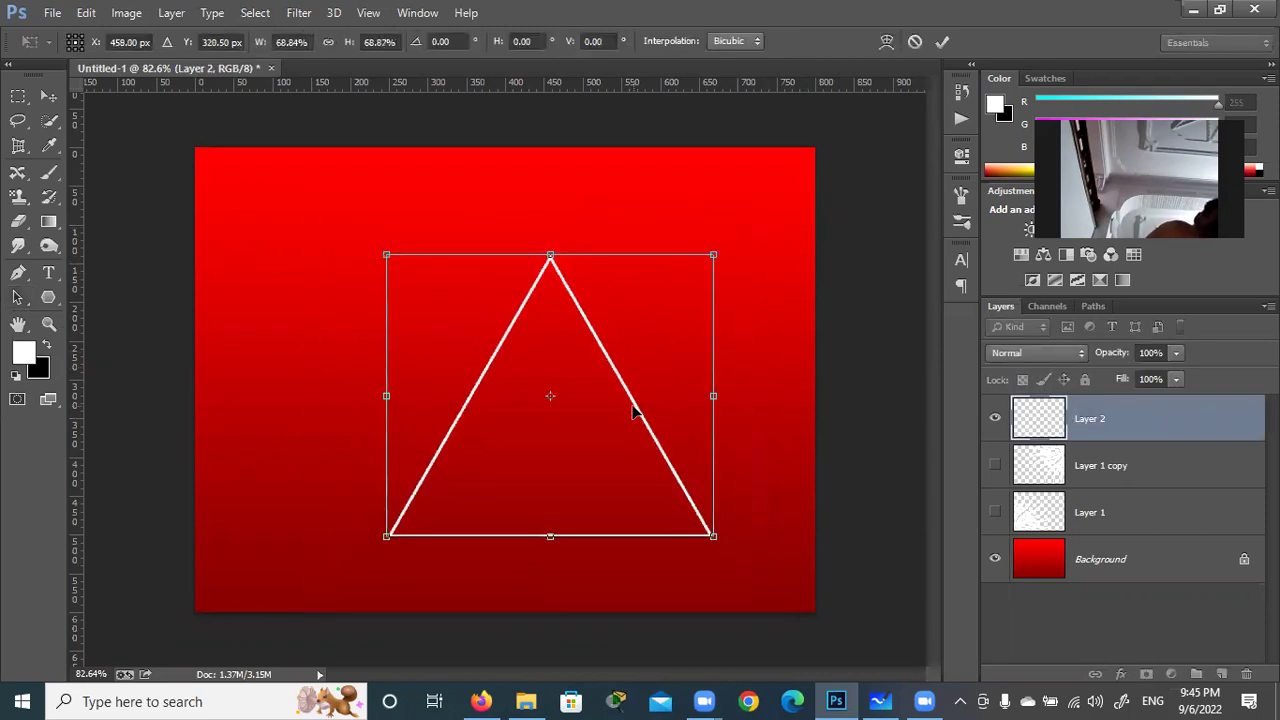
pyautogui.moveTo(636, 410)
pyautogui.mouseDown()
pyautogui.moveTo(718, 488)
pyautogui.moveTo(681, 480)
pyautogui.mouseUp()
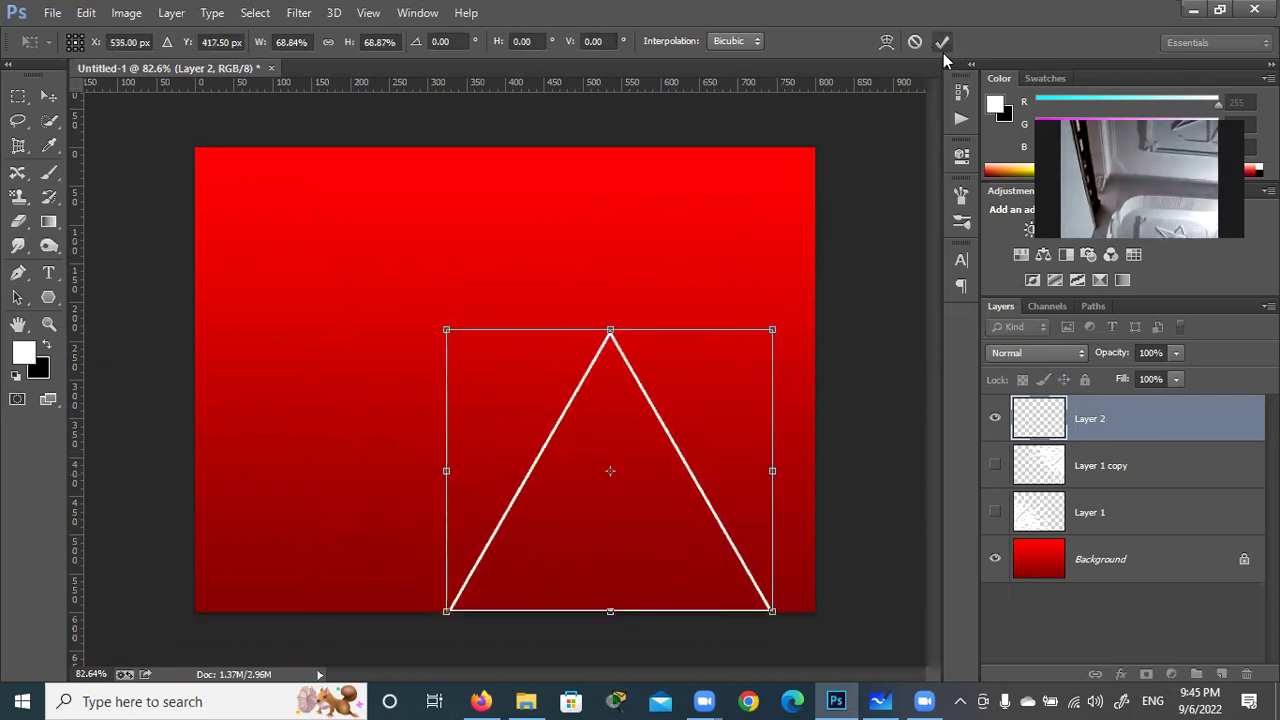
pyautogui.press('Return')
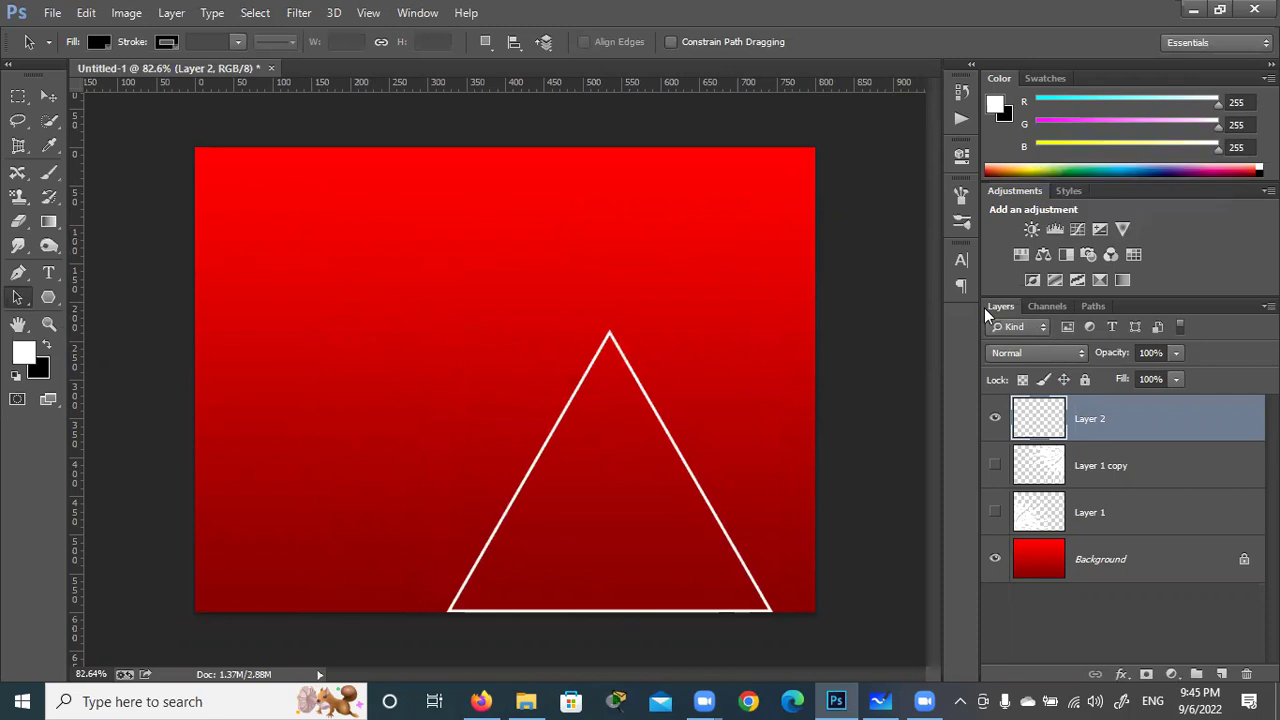
# - Rotate the triangle about 7.2° around a pivot placed above it
pyautogui.keyDown('ctrl'); pyautogui.click(1044, 422); pyautogui.keyUp('ctrl')
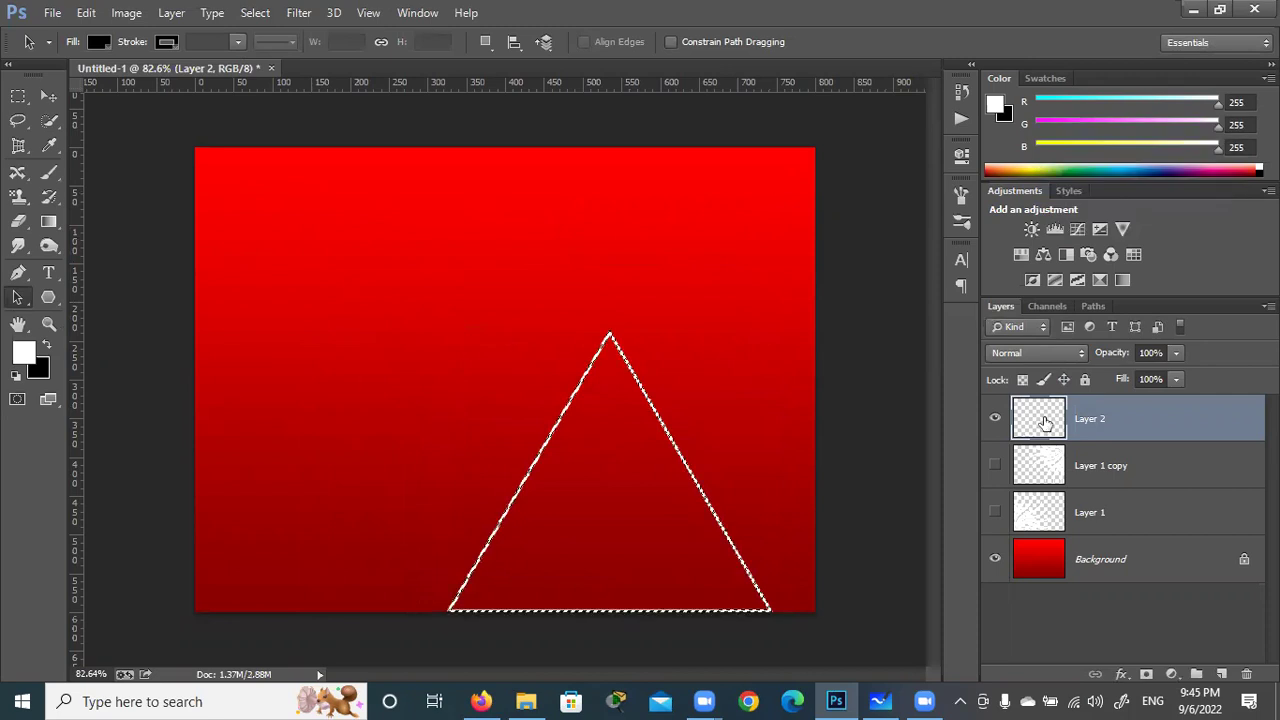
pyautogui.hotkey('ctrl', 't')
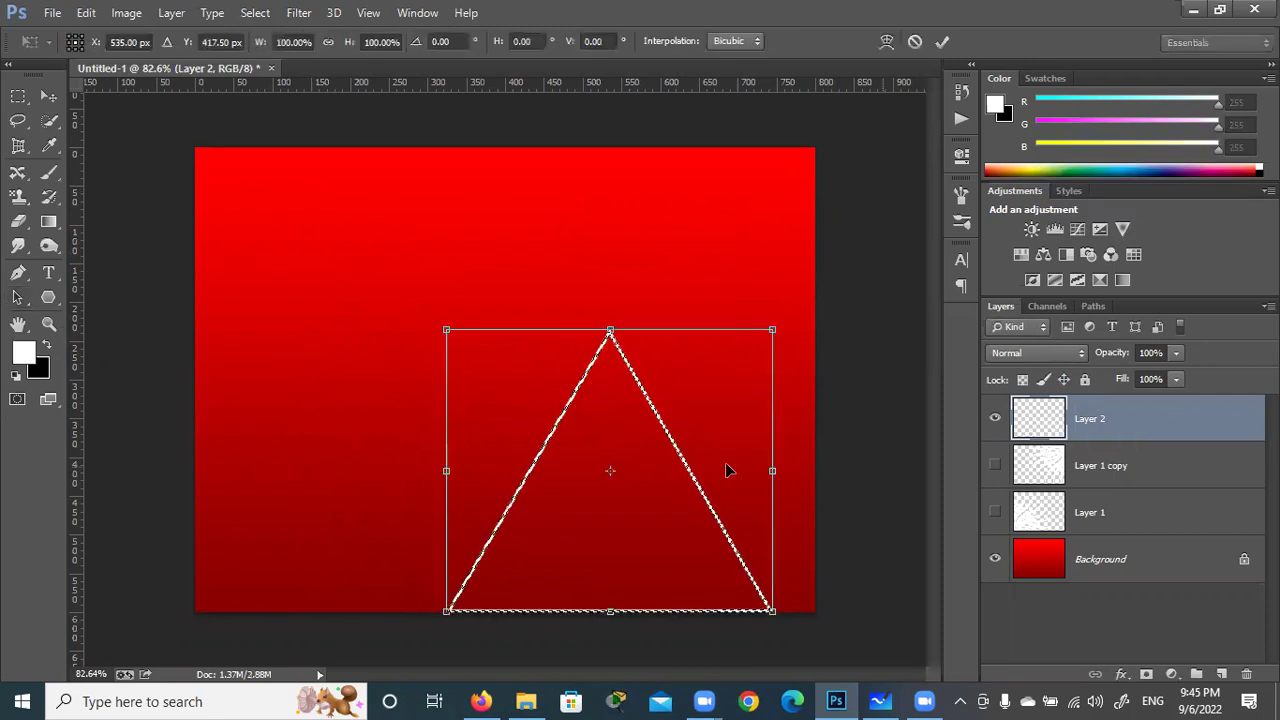
pyautogui.moveTo(650, 380); pyautogui.dragTo(664, 290)
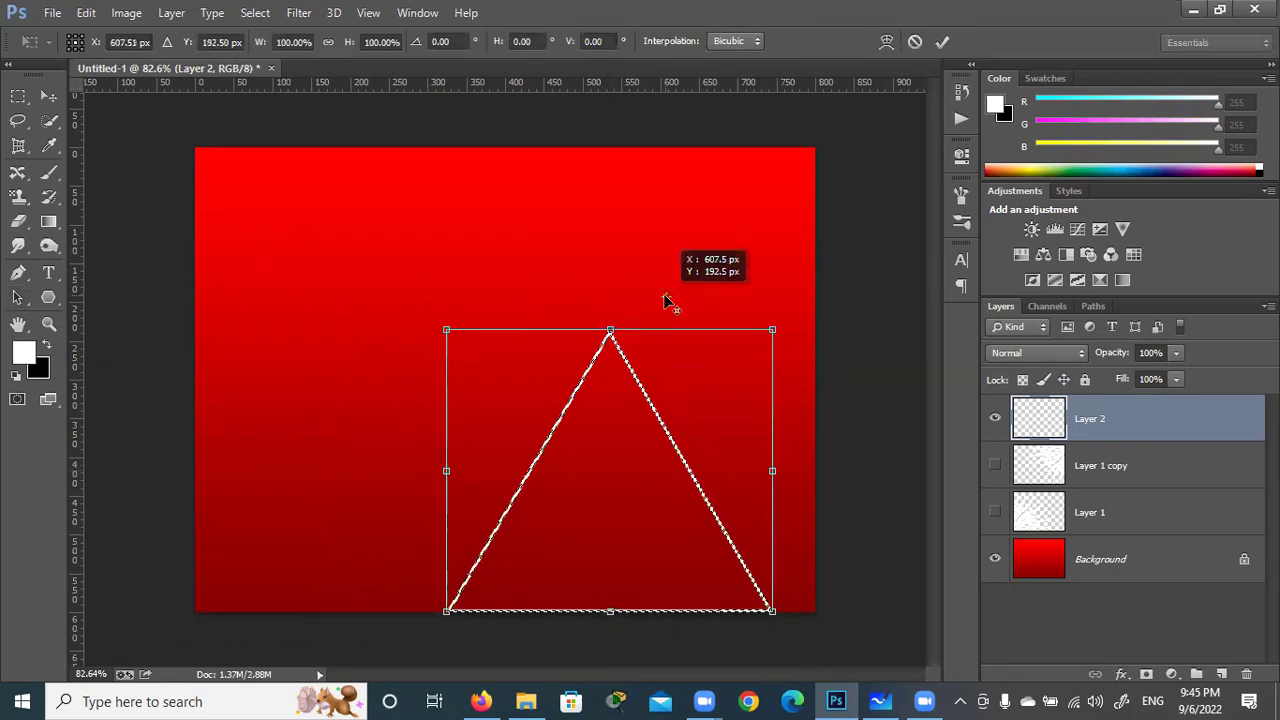
pyautogui.moveTo(664, 297); pyautogui.dragTo(666, 297)
pyautogui.moveTo(786, 616); pyautogui.dragTo(744, 617)
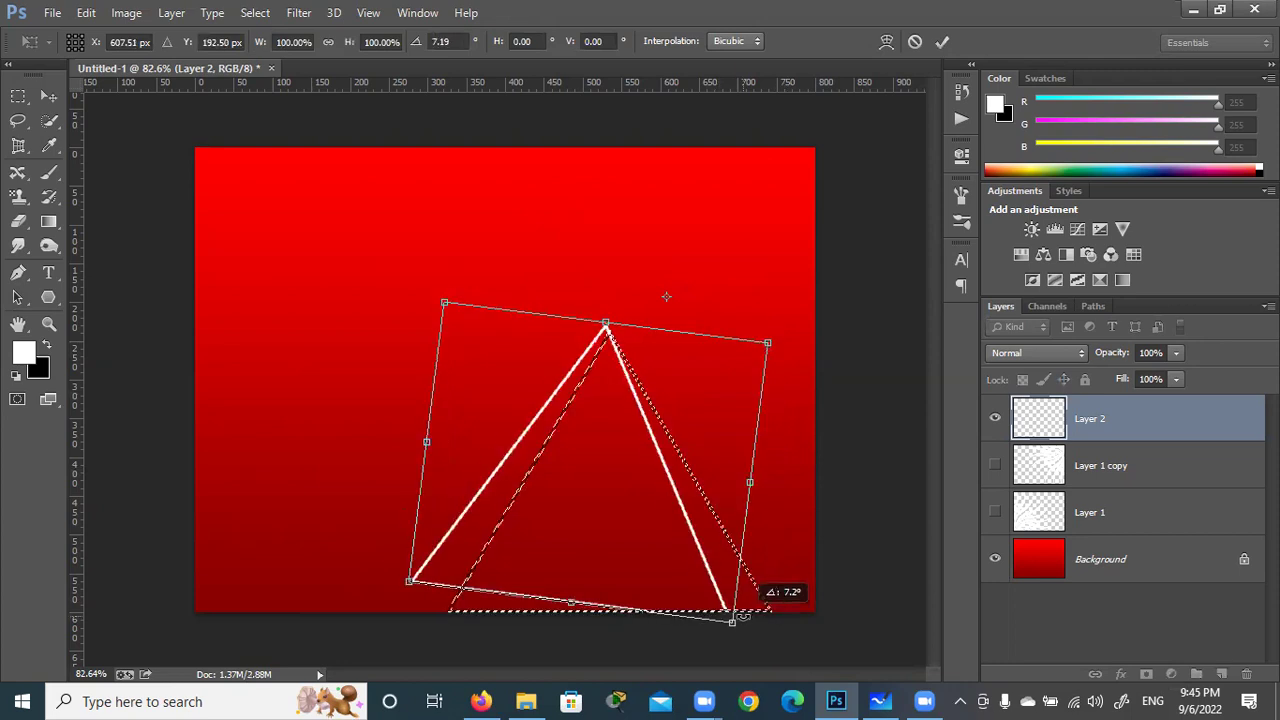
pyautogui.moveTo(743, 616); pyautogui.dragTo(730, 610)
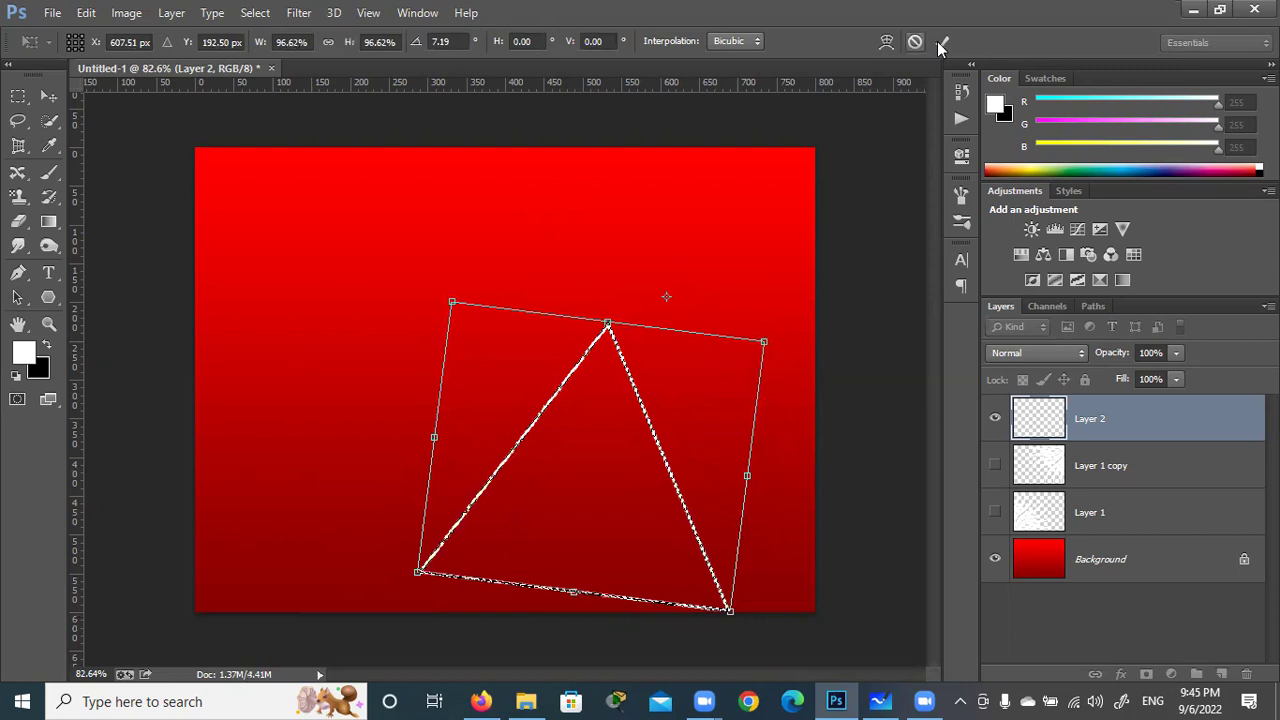
pyautogui.press('Return')
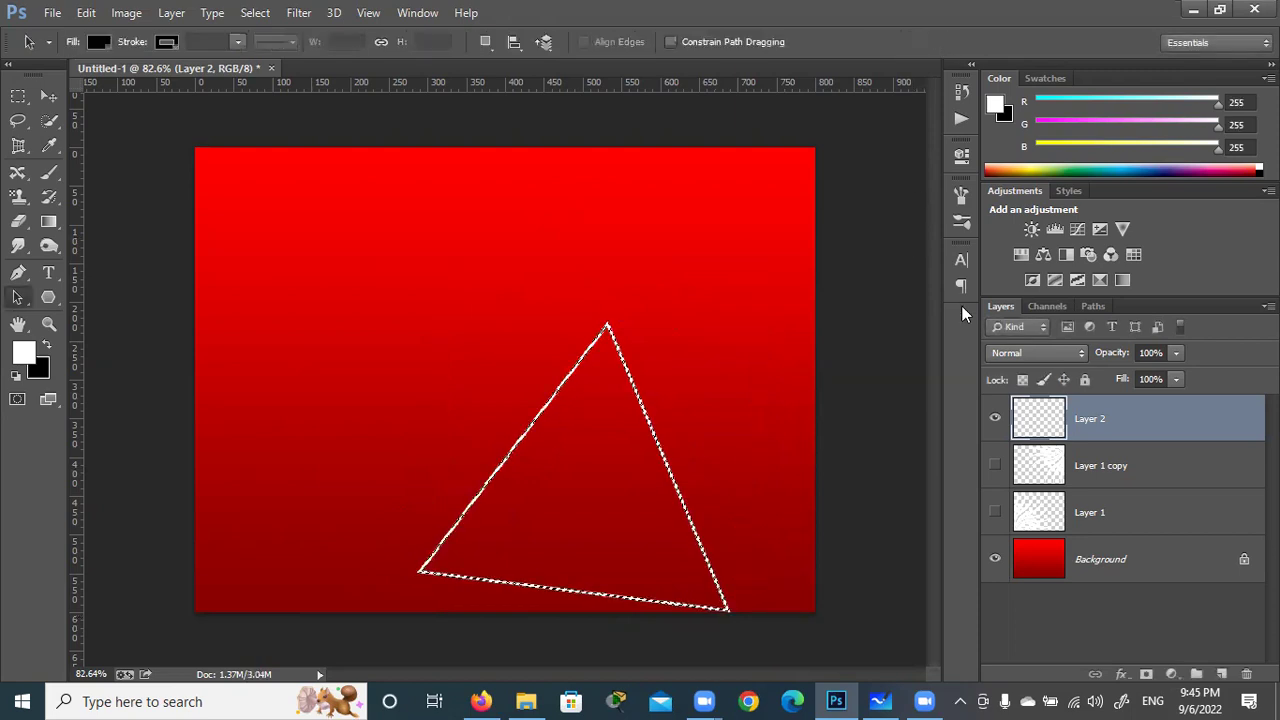
# - Repeat the last rotate-and-scale duplicate seven times to curl the triangles into a spiral
pyautogui.hotkey('ctrl', 'alt', 'shift', 't')
pyautogui.hotkey('ctrl', 'alt', 'shift', 't')
pyautogui.hotkey('ctrl', 'alt', 'shift', 't')
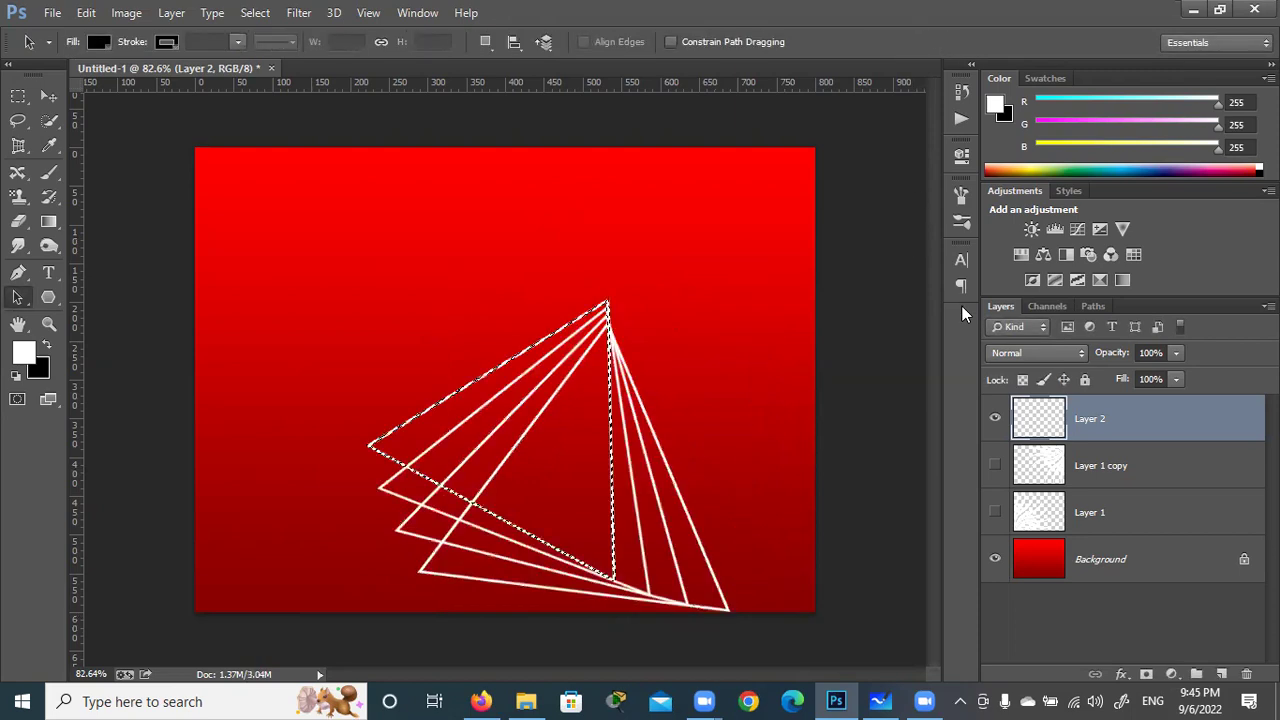
pyautogui.hotkey('ctrl', 'alt', 'shift', 't')
pyautogui.hotkey('ctrl', 'alt', 'shift', 't')
pyautogui.hotkey('ctrl', 'alt', 'shift', 't')
pyautogui.hotkey('ctrl', 'alt', 'shift', 't')
pyautogui.hotkey('ctrl', 'alt', 'shift', 't')
pyautogui.hotkey('ctrl', 'alt', 'shift', 't')
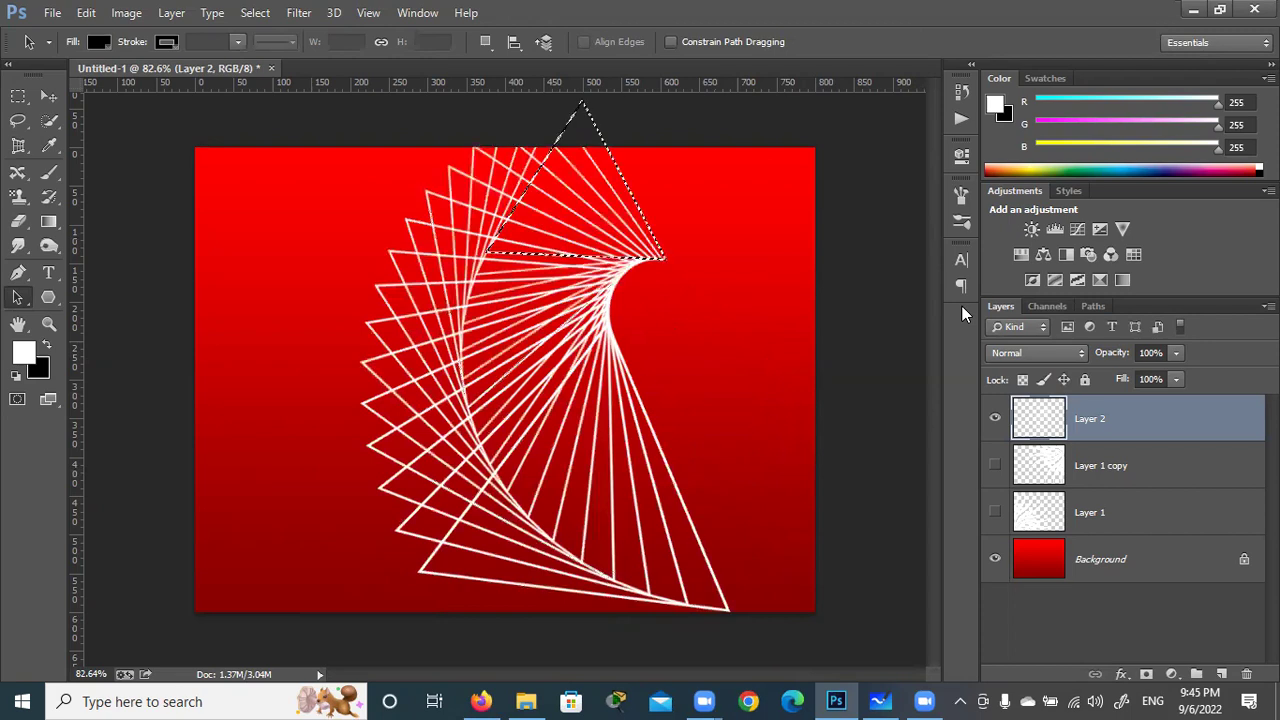
pyautogui.hotkey('ctrl', 'alt', 'shift', 't')
pyautogui.hotkey('ctrl', 'alt', 'shift', 't')
pyautogui.hotkey('ctrl', 'alt', 'shift', 't')
pyautogui.hotkey('ctrl', 'alt', 'shift', 't')
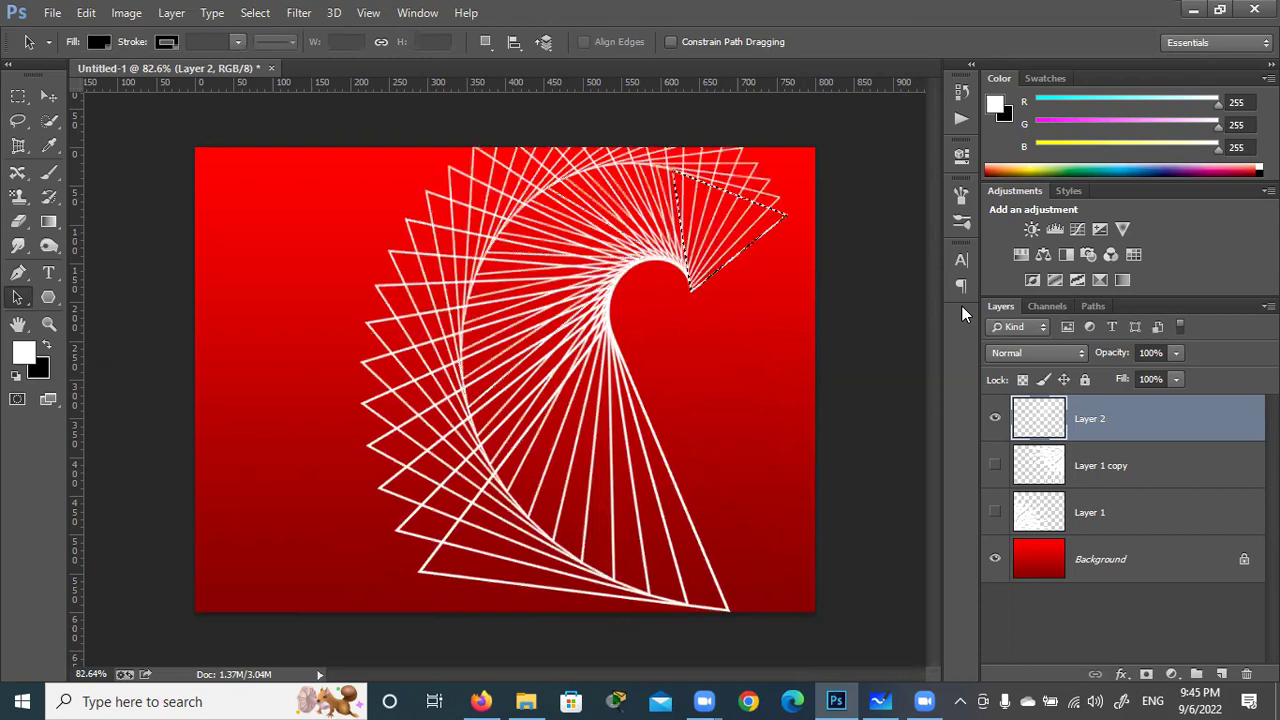
pyautogui.hotkey('ctrl', 'alt', 'shift', 't')
pyautogui.hotkey('ctrl', 'alt', 'shift', 't')
pyautogui.hotkey('ctrl', 'alt', 'shift', 't')
pyautogui.hotkey('ctrl', 'alt', 'shift', 't')
pyautogui.hotkey('ctrl', 'alt', 'shift', 't')
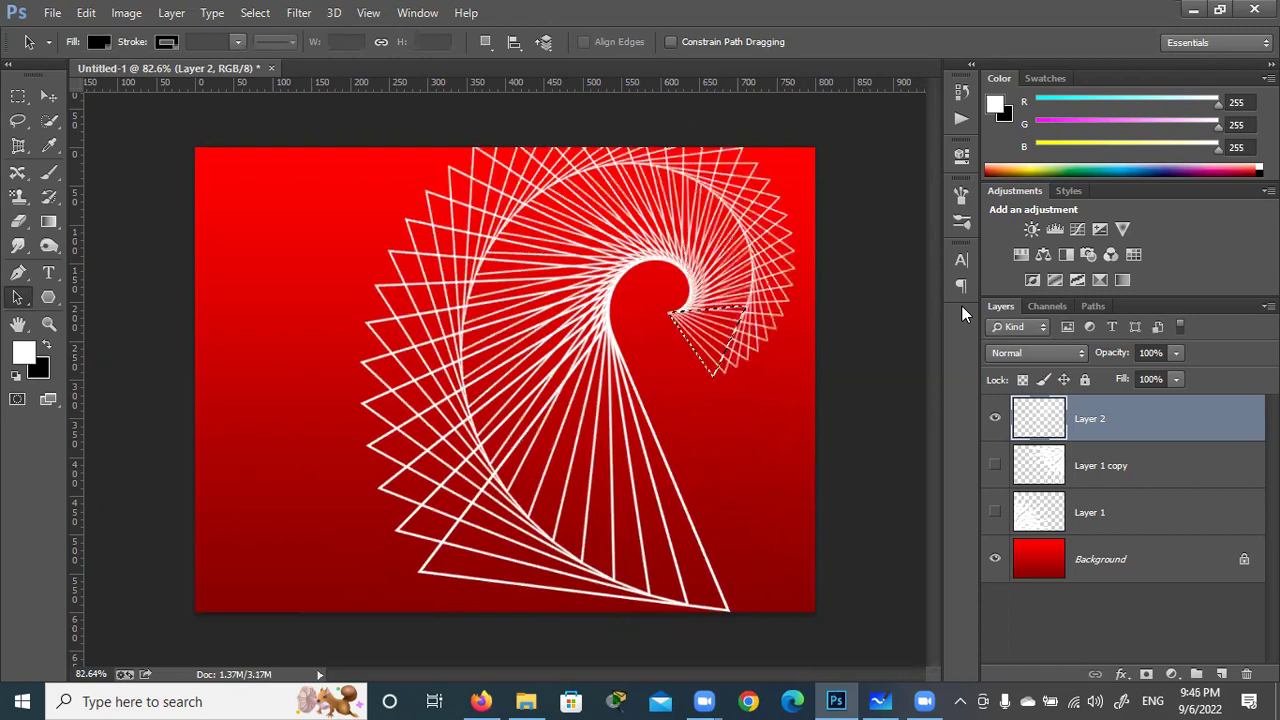
pyautogui.hotkey('ctrl', 'alt', 'shift', 't')
pyautogui.hotkey('ctrl', 'alt', 'shift', 't')
pyautogui.hotkey('ctrl', 'alt', 'shift', 't')
pyautogui.hotkey('ctrl', 'alt', 'shift', 't')
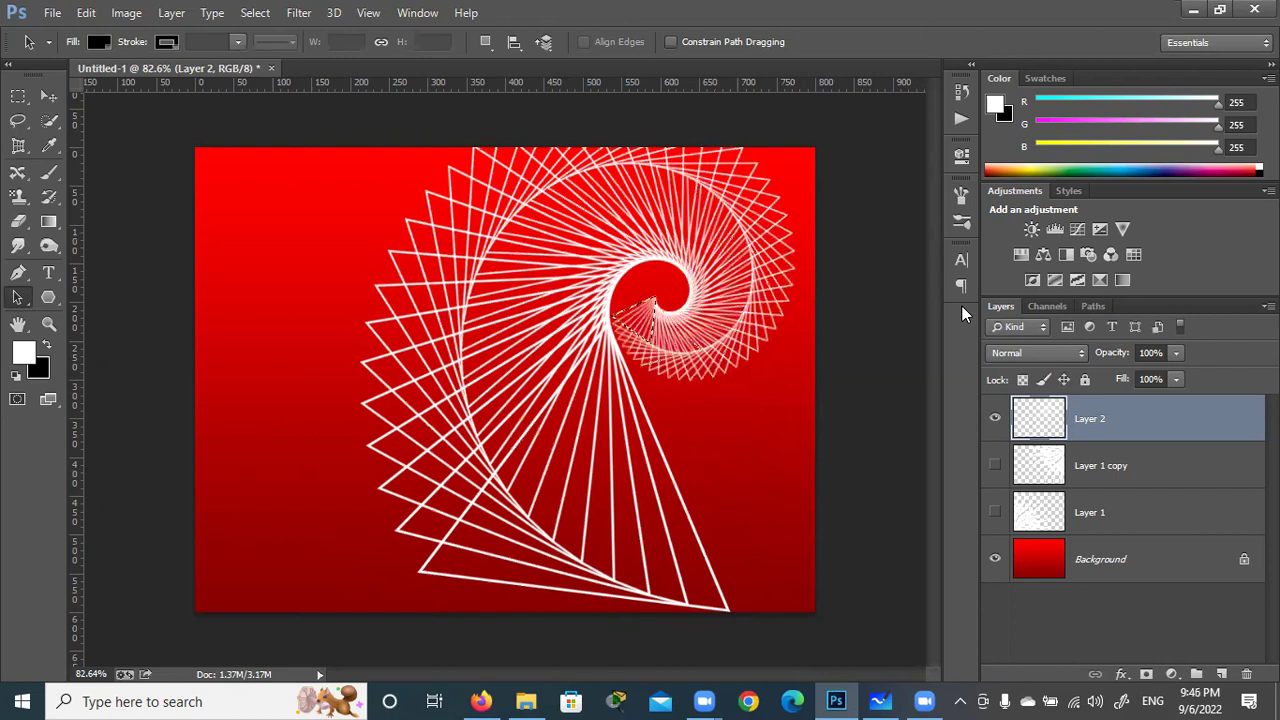
pyautogui.hotkey('ctrl', 'alt', 'shift', 't')
pyautogui.hotkey('ctrl', 'alt', 'shift', 't')
pyautogui.hotkey('ctrl', 'alt', 'shift', 't')
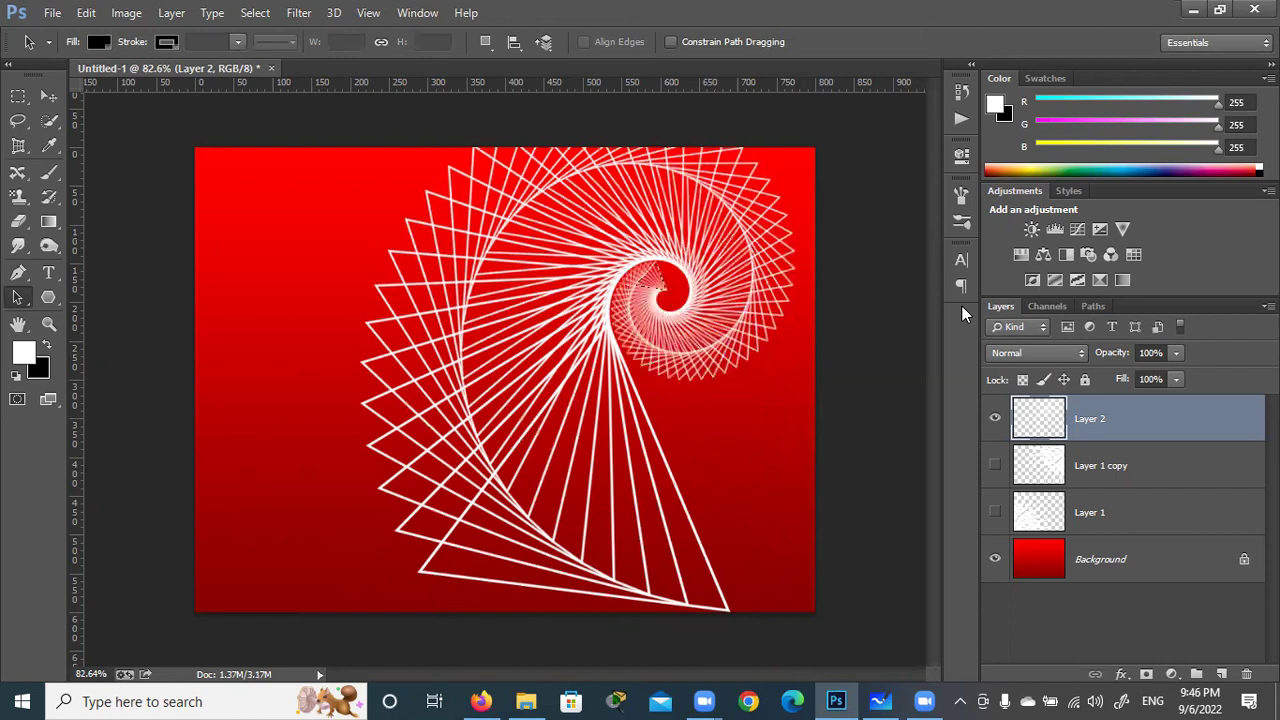
pyautogui.hotkey('ctrl', 'alt', 'shift', 't')
# - Shift the Layer 2 spiral left, then duplicate it and move the copy right
pyautogui.keyDown('ctrl'); pyautogui.click(1128, 417); pyautogui.keyUp('ctrl')
pyautogui.click(1047, 422)
pyautogui.press('v')
pyautogui.moveTo(474, 262); pyautogui.dragTo(506, 264)
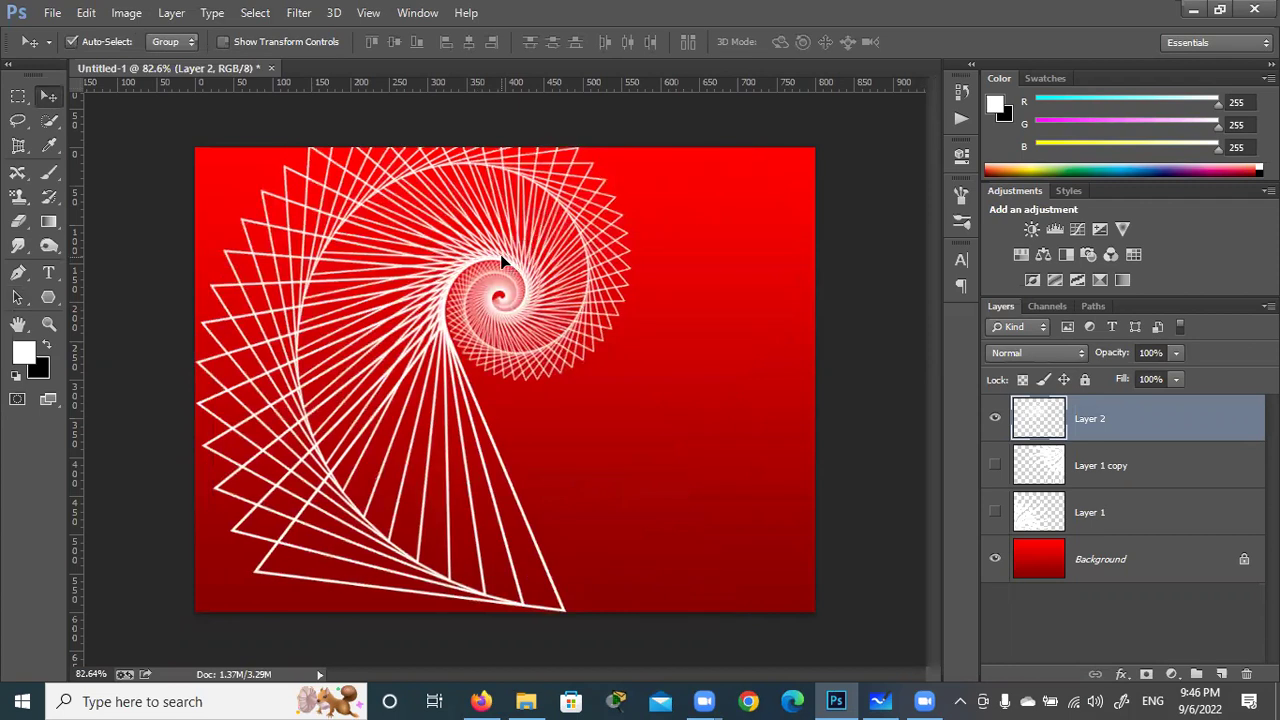
pyautogui.hotkey('ctrl', 't')
pyautogui.click(944, 43)
pyautogui.hotkey('ctrl', 'j')
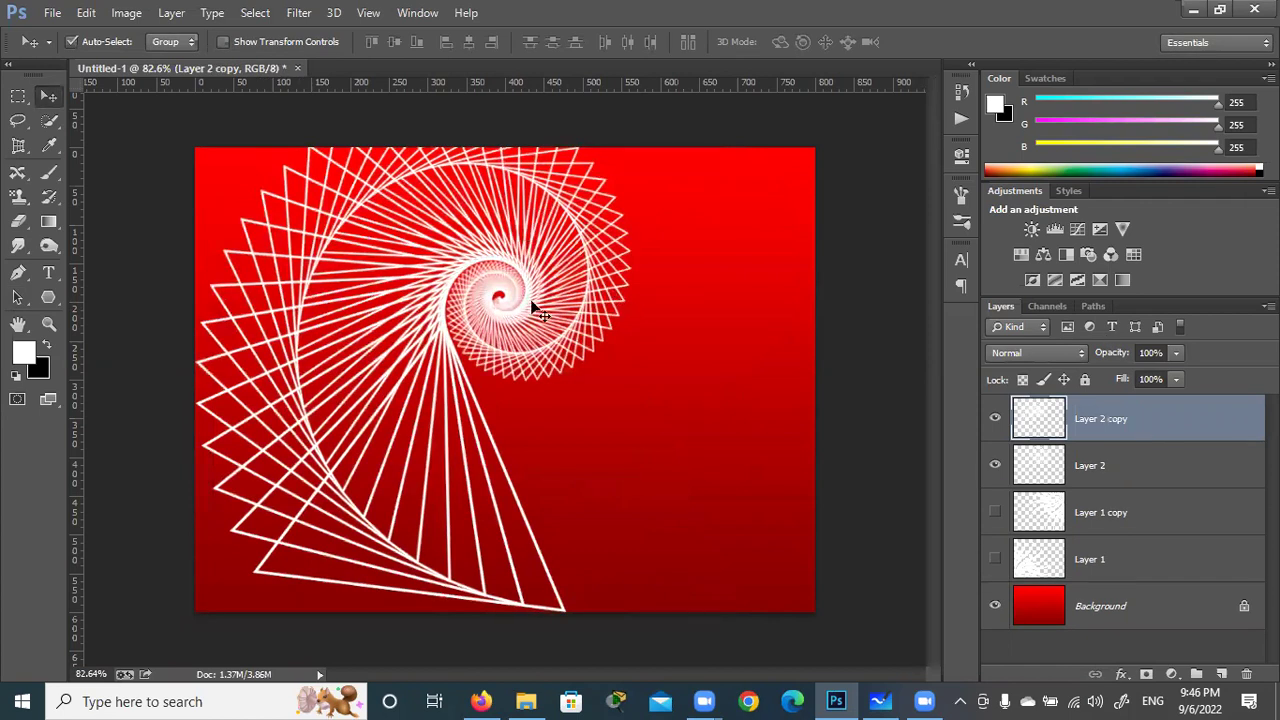
pyautogui.moveTo(731, 395); pyautogui.dragTo(717, 315)
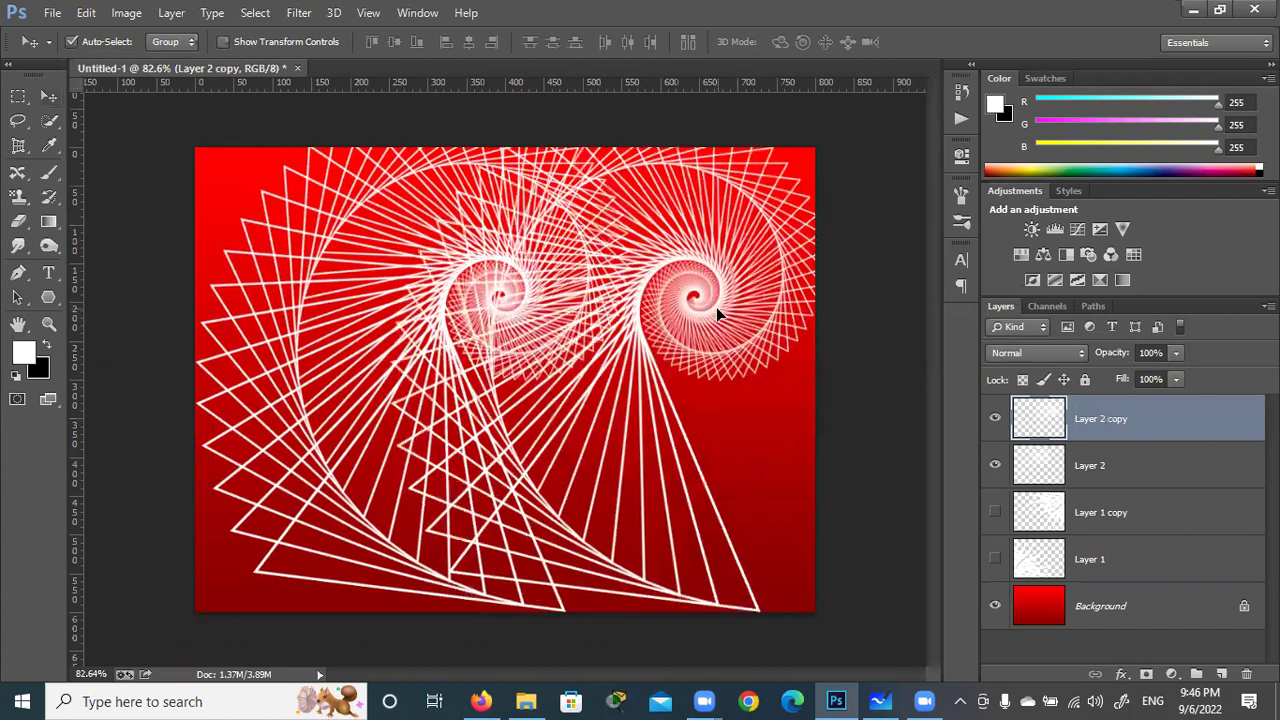
# - Flip the spiral copy vertically and horizontally and move it to the right
pyautogui.hotkey('ctrl', 't')
pyautogui.rightClick(727, 275)
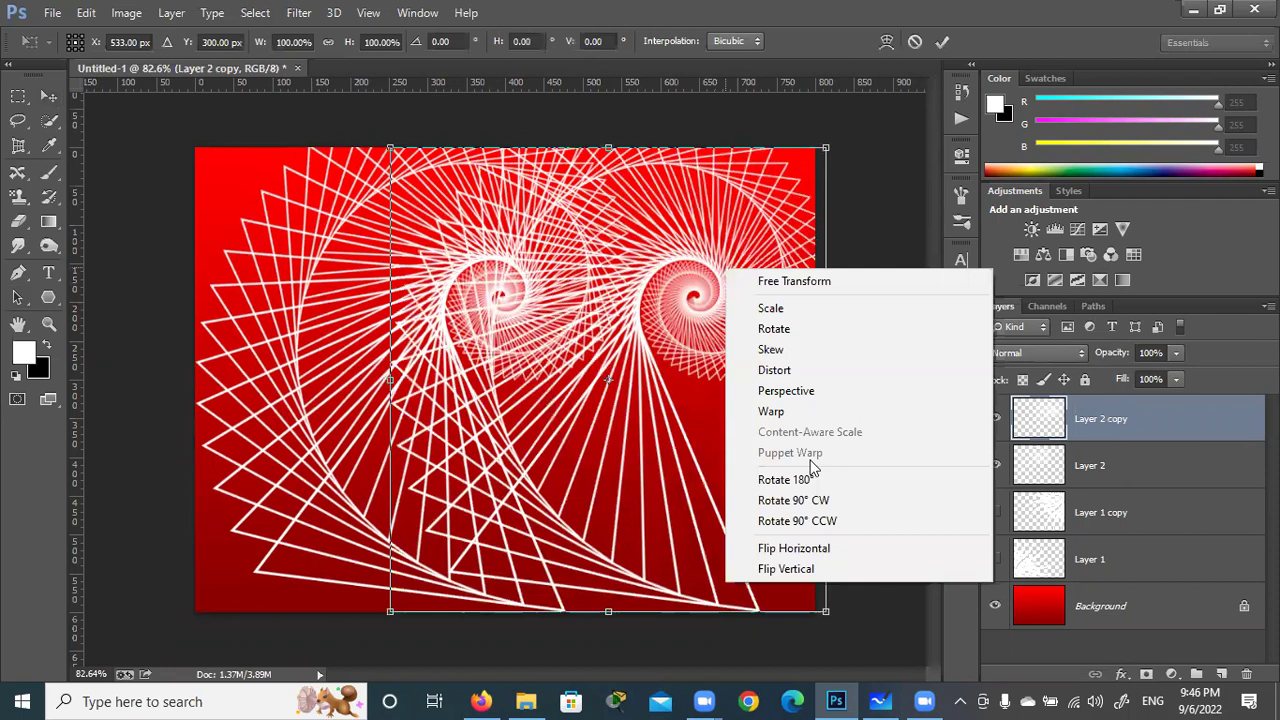
pyautogui.click(814, 569)
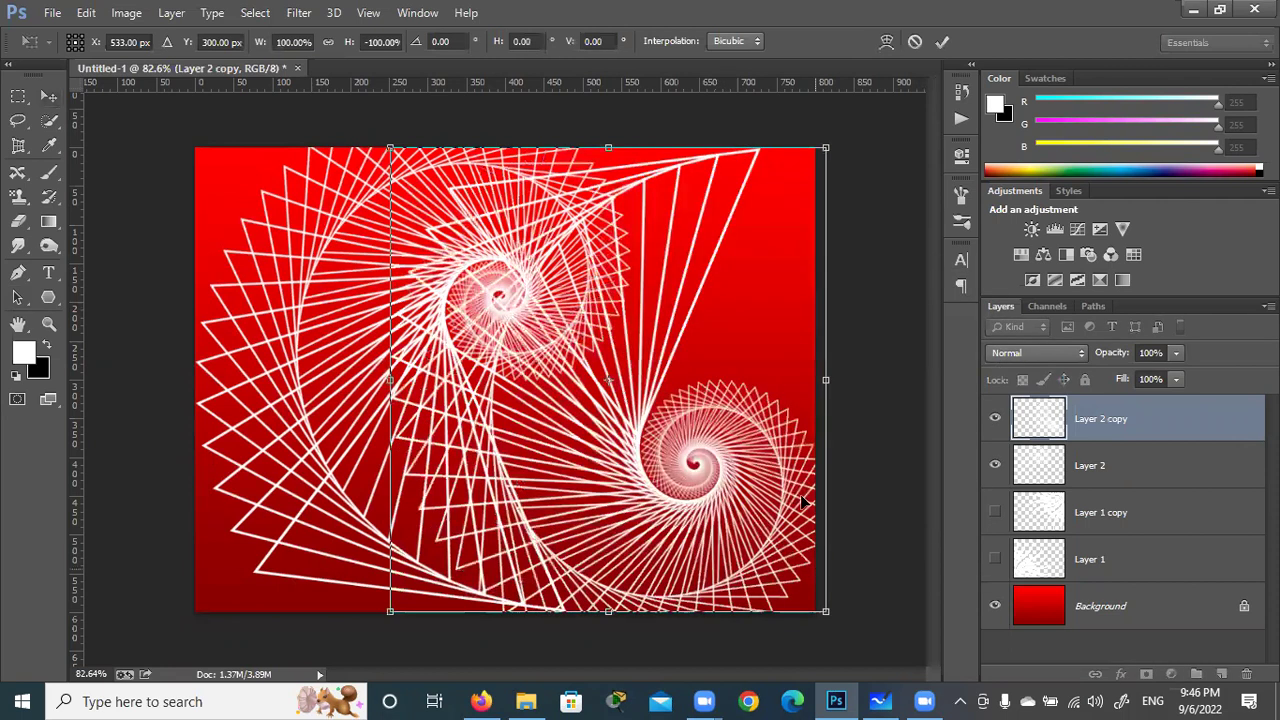
pyautogui.rightClick(823, 486)
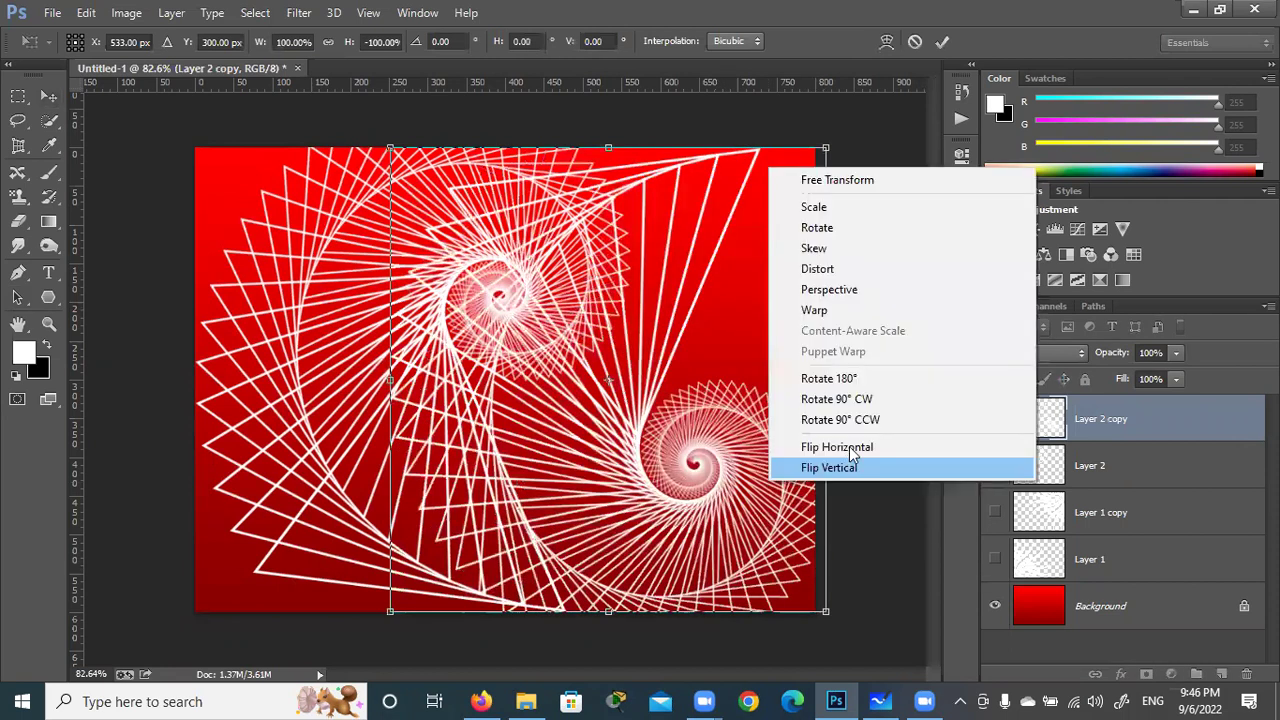
pyautogui.click(835, 447)
pyautogui.moveTo(560, 460); pyautogui.dragTo(700, 458)
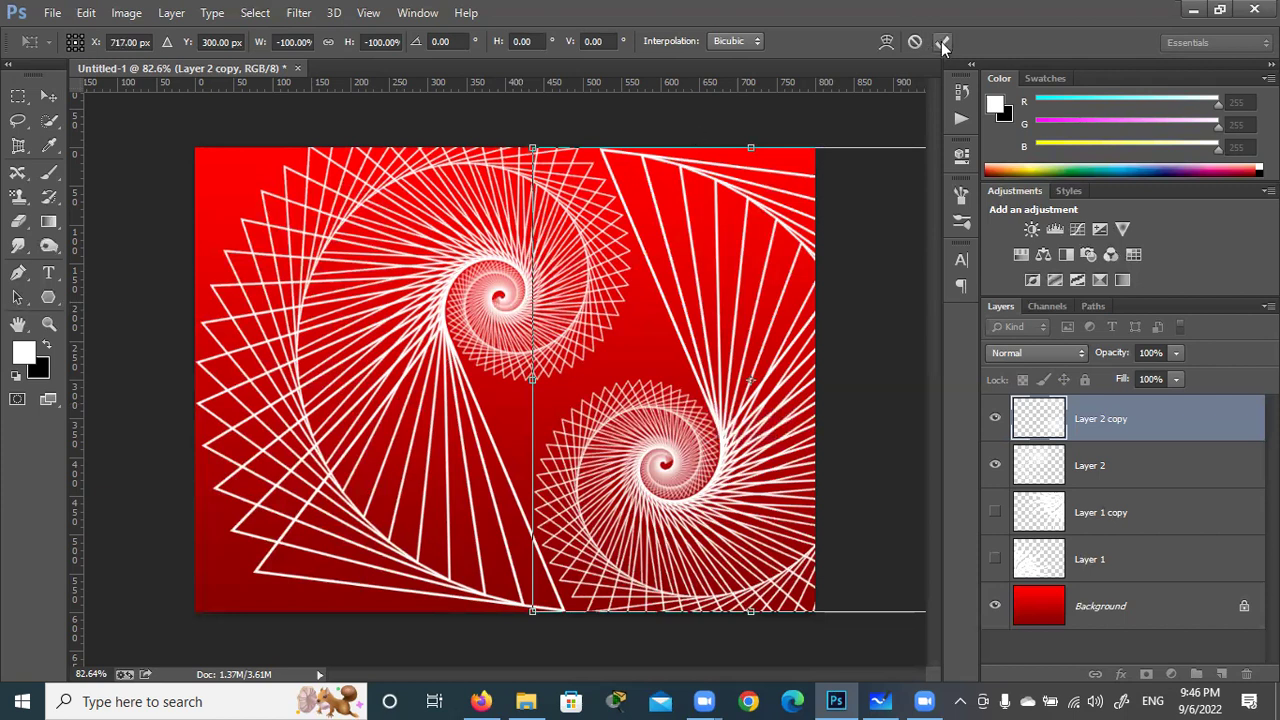
pyautogui.press('Return')
# - Nudge both spirals left to balance them like a yin-yang
pyautogui.click(485, 305)
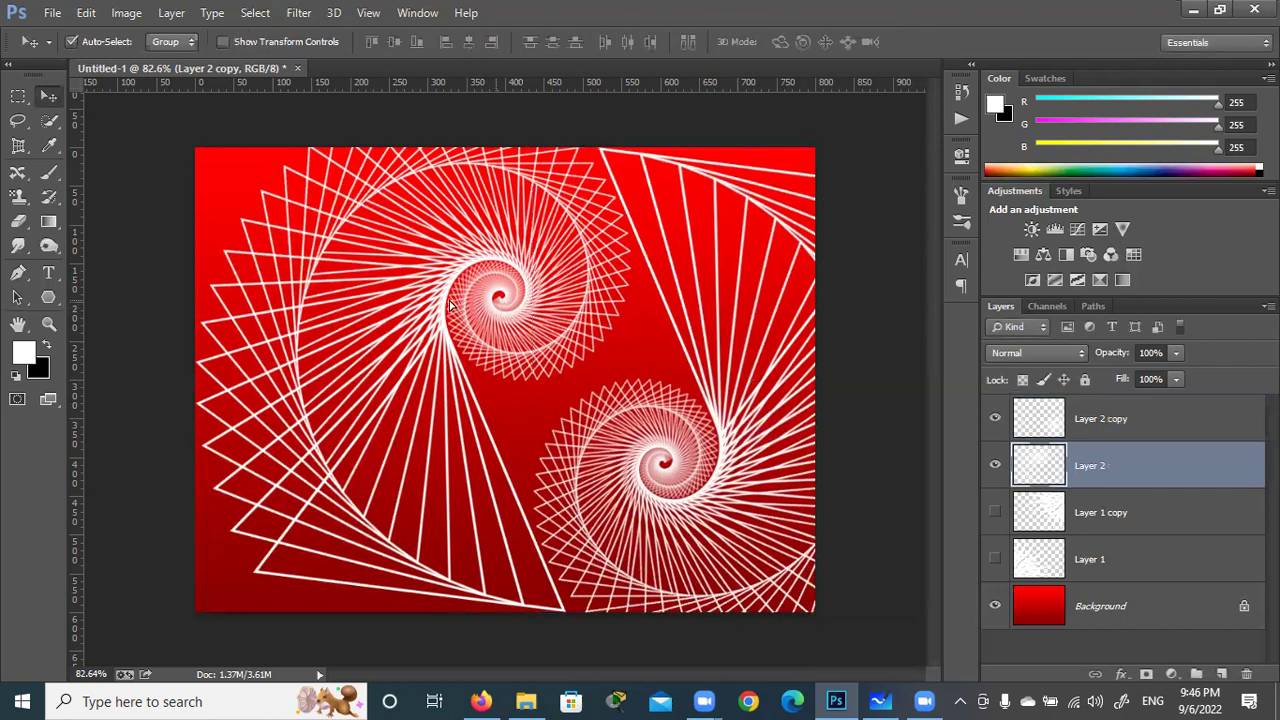
pyautogui.moveTo(614, 408); pyautogui.dragTo(556, 408)
pyautogui.moveTo(636, 452)
pyautogui.mouseDown()
pyautogui.moveTo(655, 468)
pyautogui.moveTo(611, 462)
pyautogui.mouseUp()
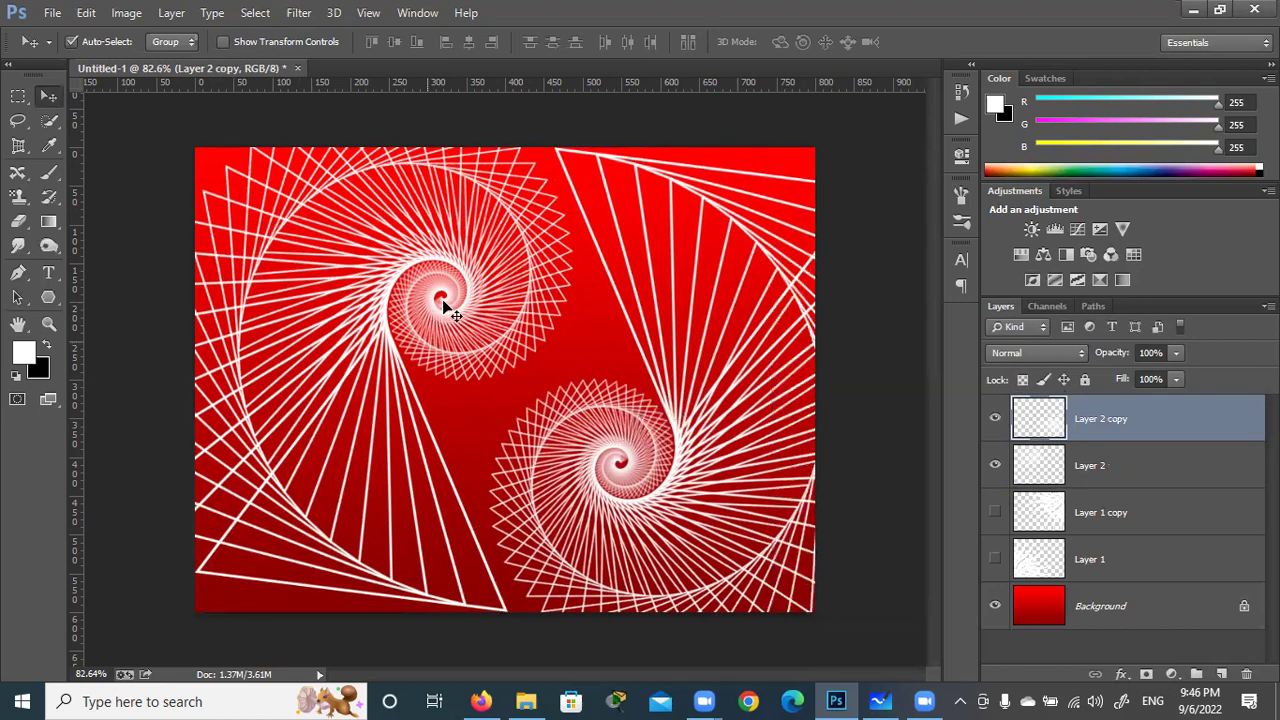
pyautogui.moveTo(440, 305); pyautogui.dragTo(425, 305)
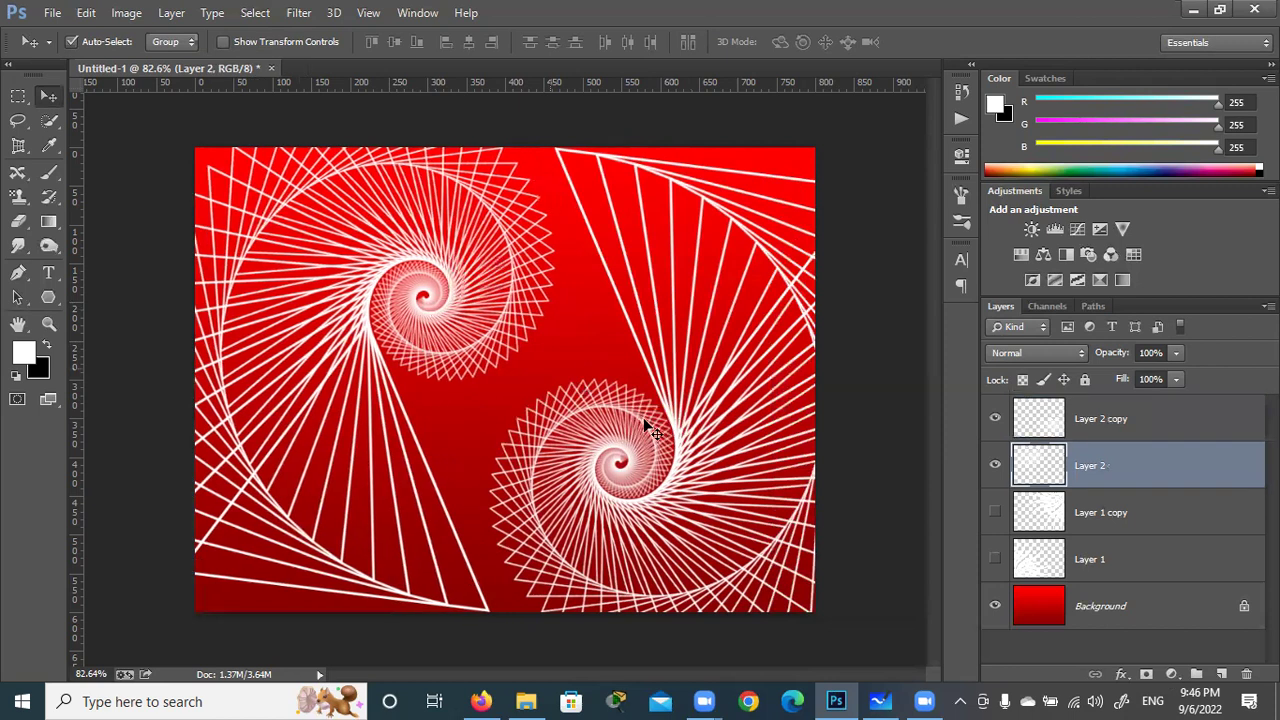
pyautogui.moveTo(632, 460); pyautogui.dragTo(607, 463)
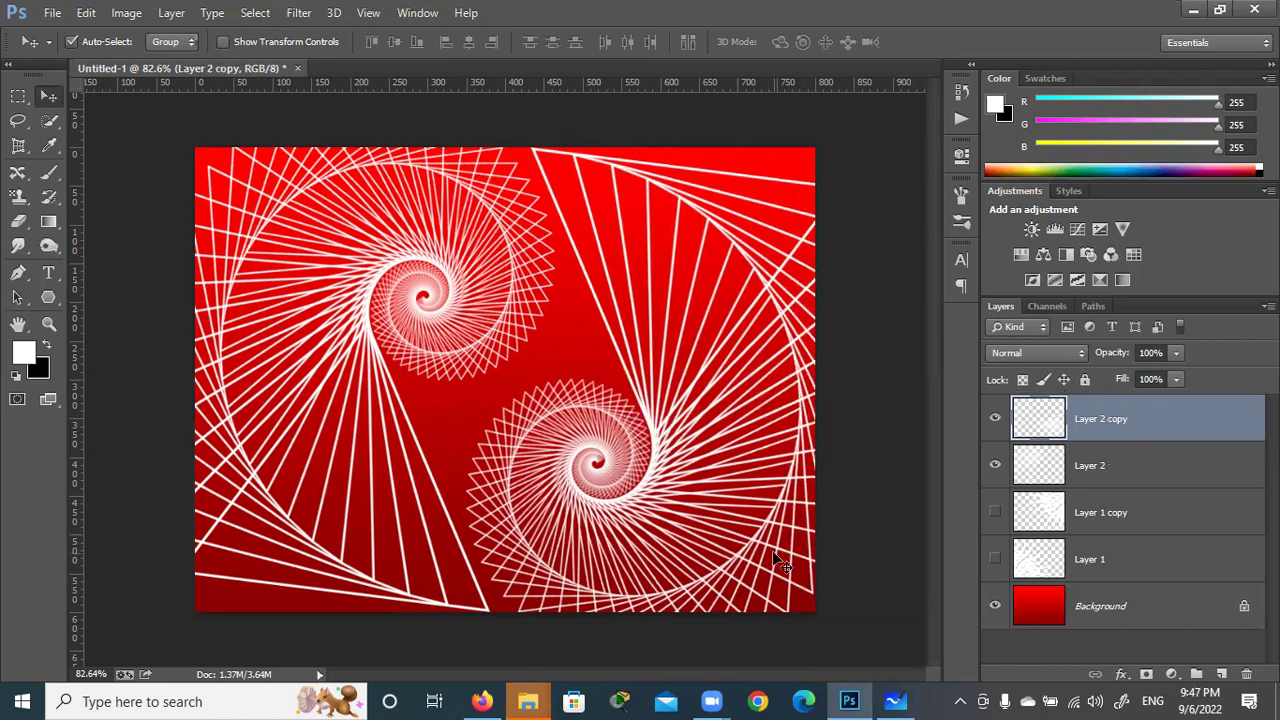
# - Set both Layer 2 copy and Layer 2 to the Overlay blend mode
pyautogui.click(1038, 350)
pyautogui.click(1014, 236)
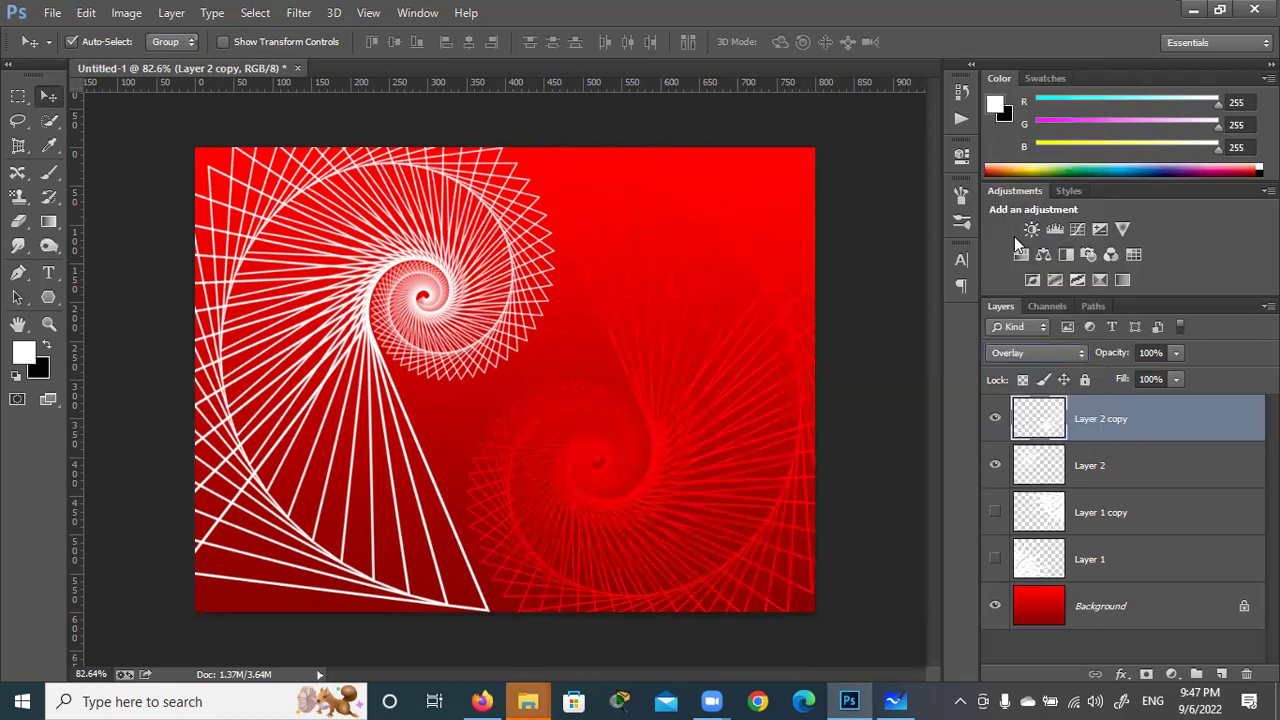
pyautogui.moveTo(1076, 405); pyautogui.dragTo(1048, 475)
pyautogui.click(1048, 475)
pyautogui.click(1068, 349)
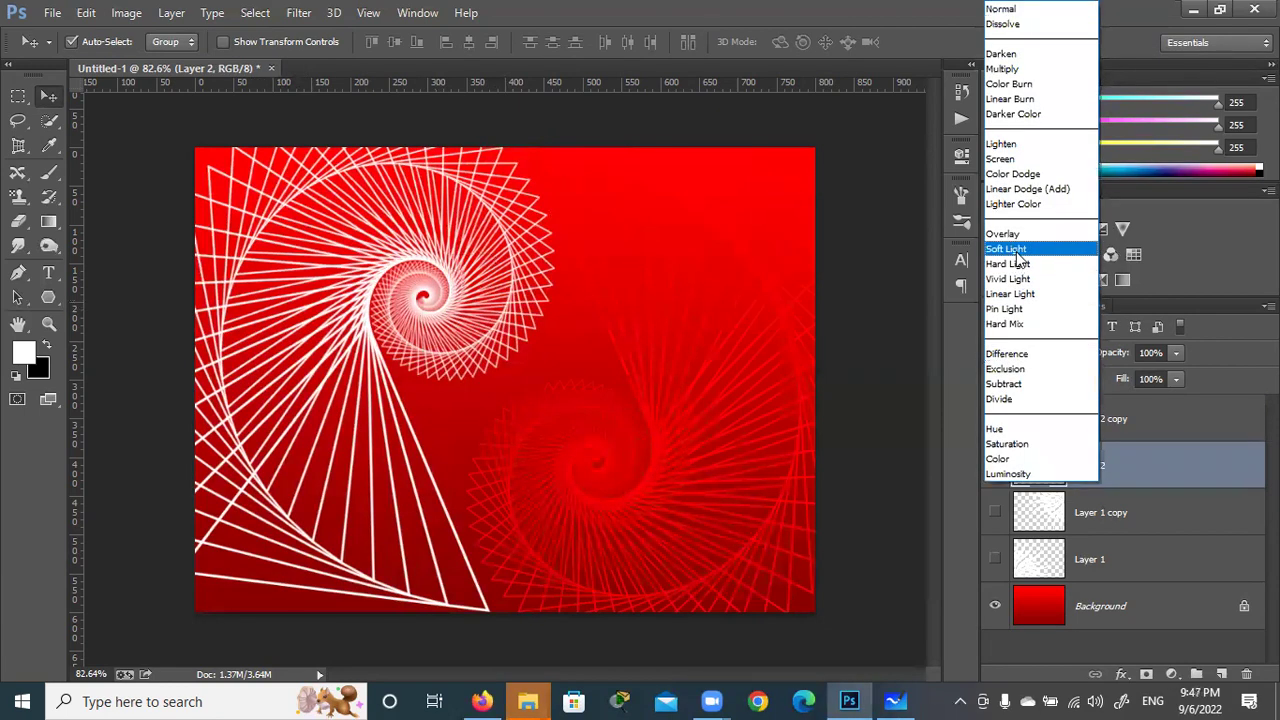
pyautogui.click(1016, 234)
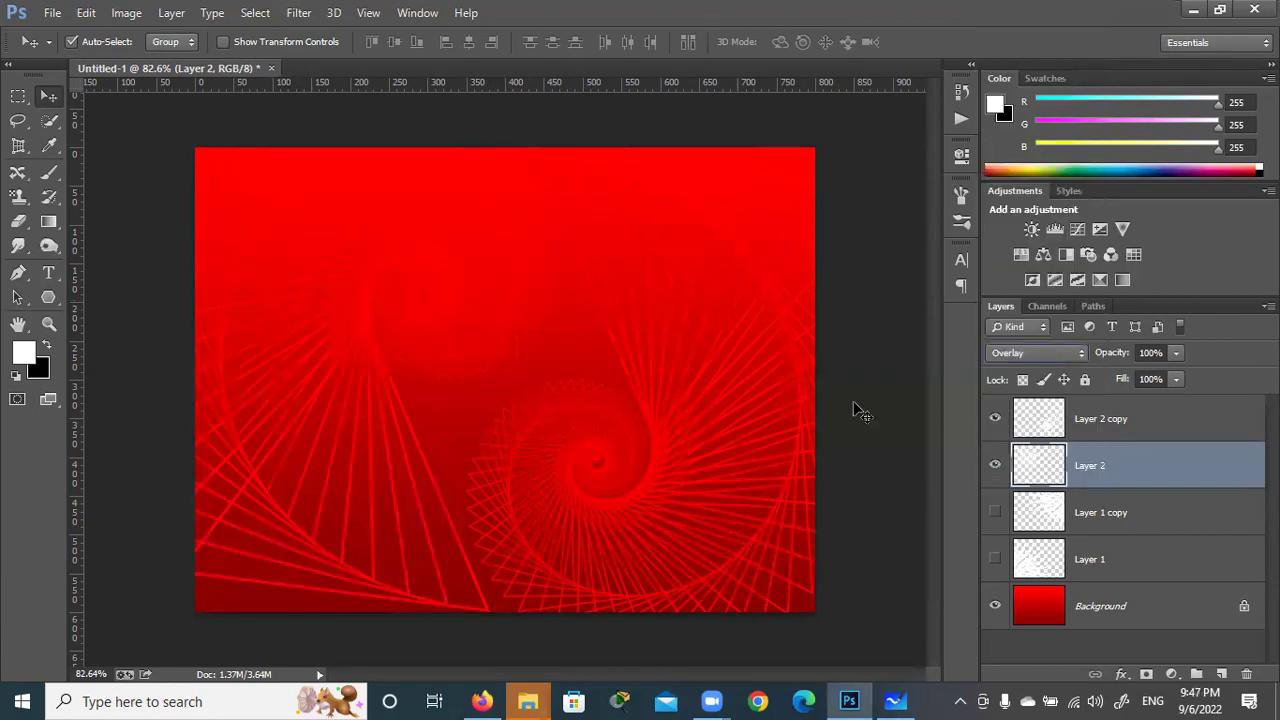
pyautogui.click(867, 263)
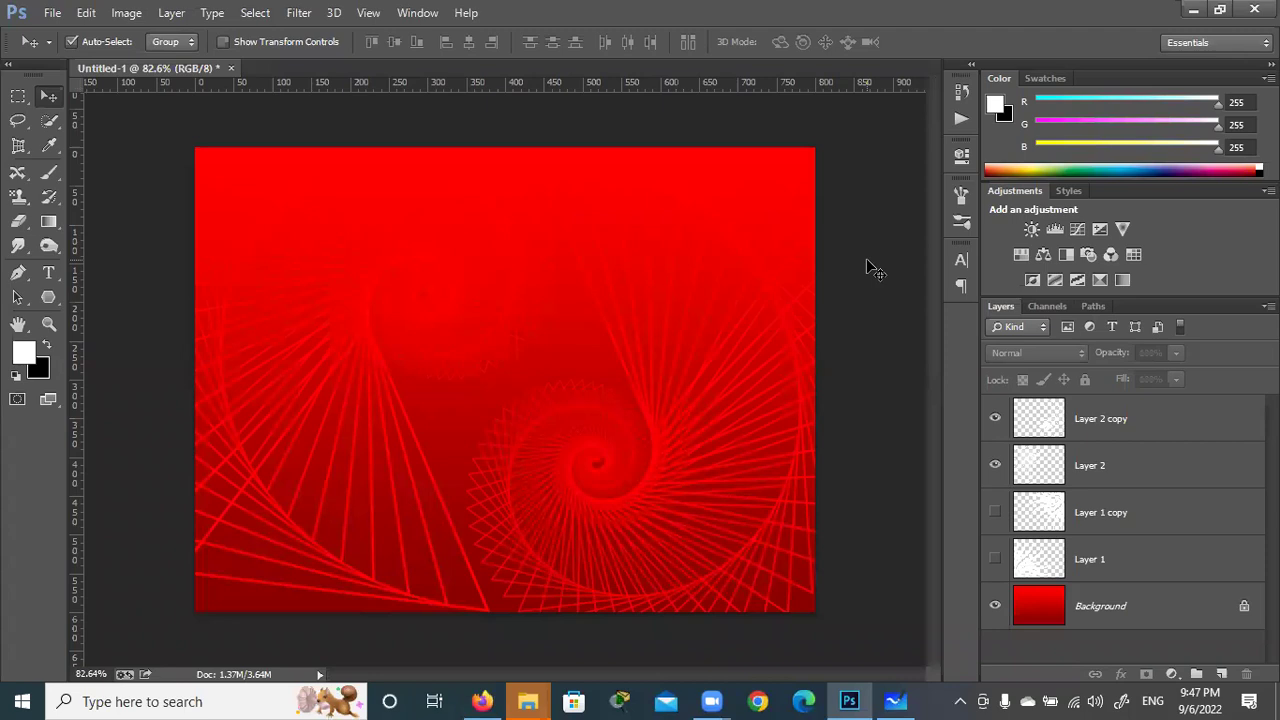
pyautogui.click(1158, 420)
# - Open Layer 2 copy's layer style and try a Color Overlay
pyautogui.doubleClick(1158, 420)
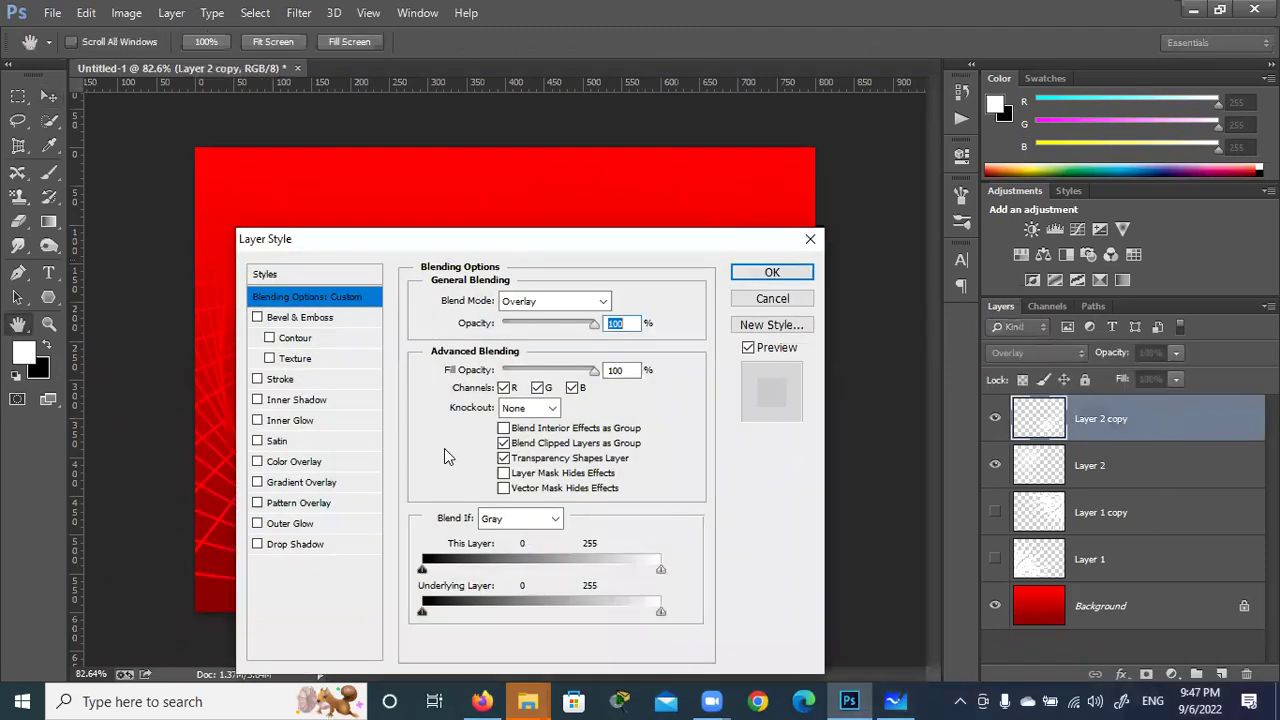
pyautogui.click(257, 462)
pyautogui.click(285, 461)
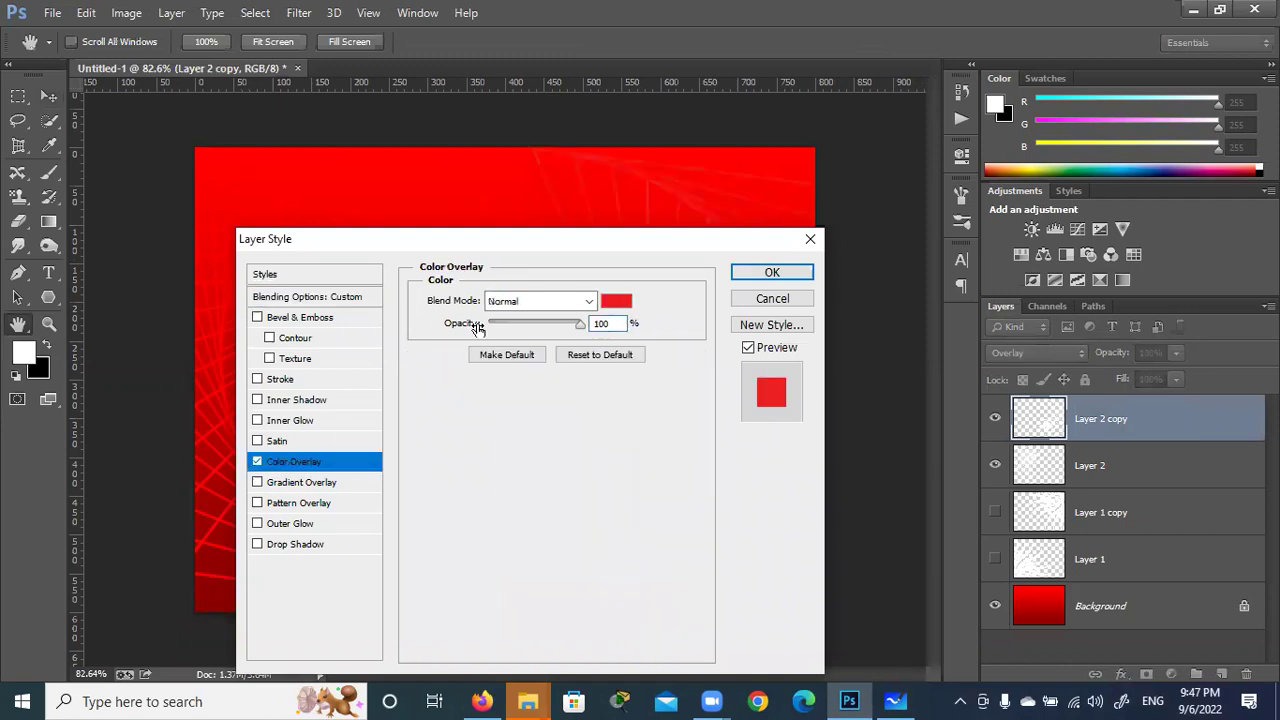
pyautogui.moveTo(481, 244); pyautogui.dragTo(979, 182)
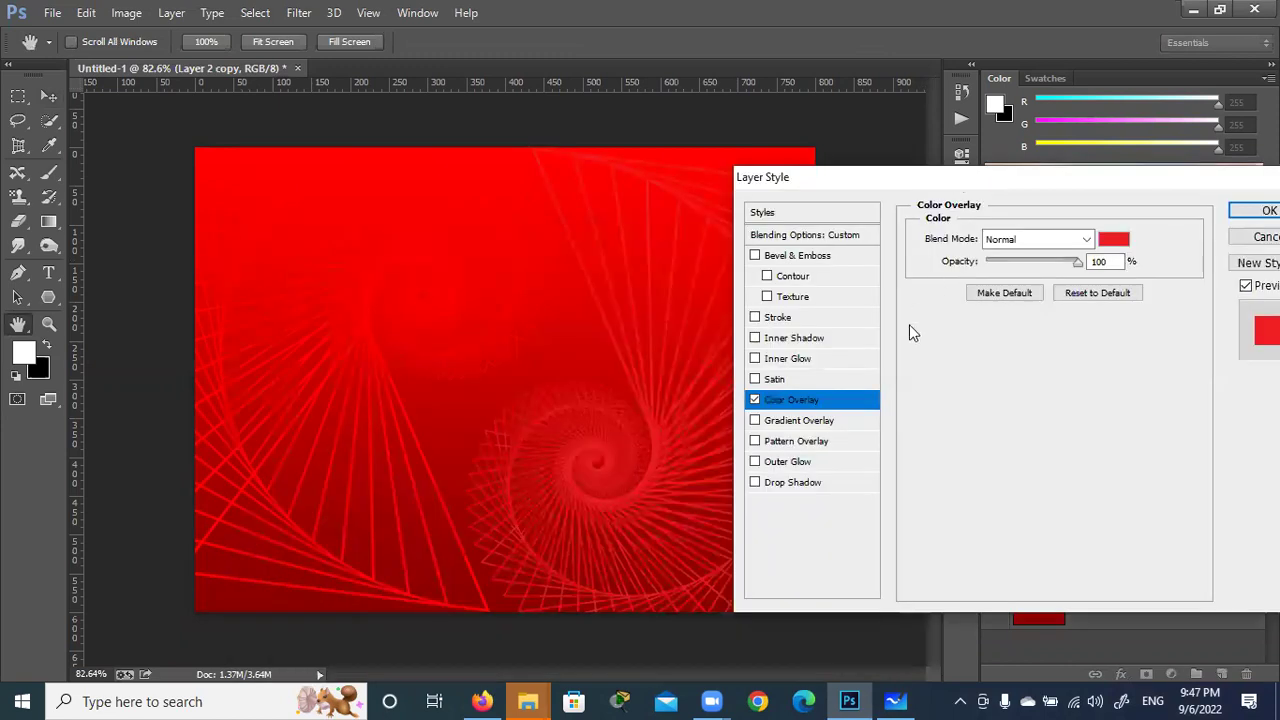
pyautogui.click(812, 402)
# - Add a Gradient Overlay using the Spectrum rainbow gradient
pyautogui.click(756, 420)
pyautogui.click(1048, 287)
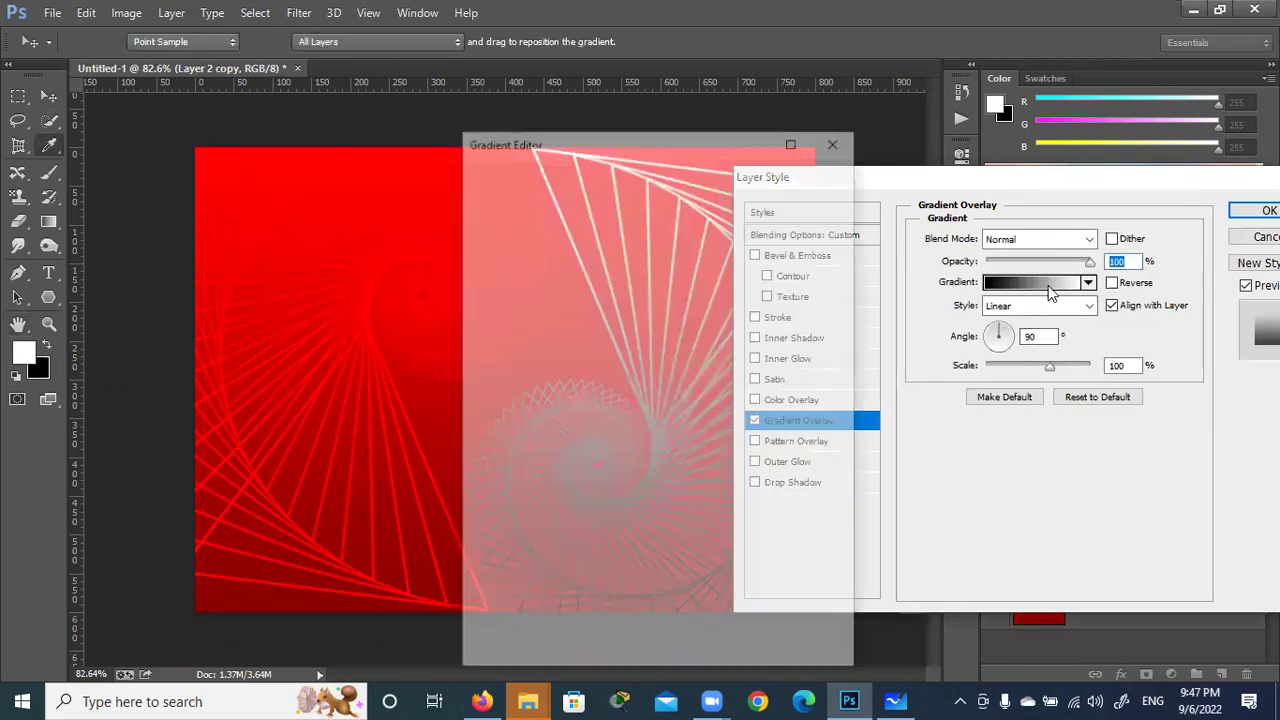
pyautogui.scroll(-2, 641, 346)
pyautogui.scroll(-1, 641, 346)
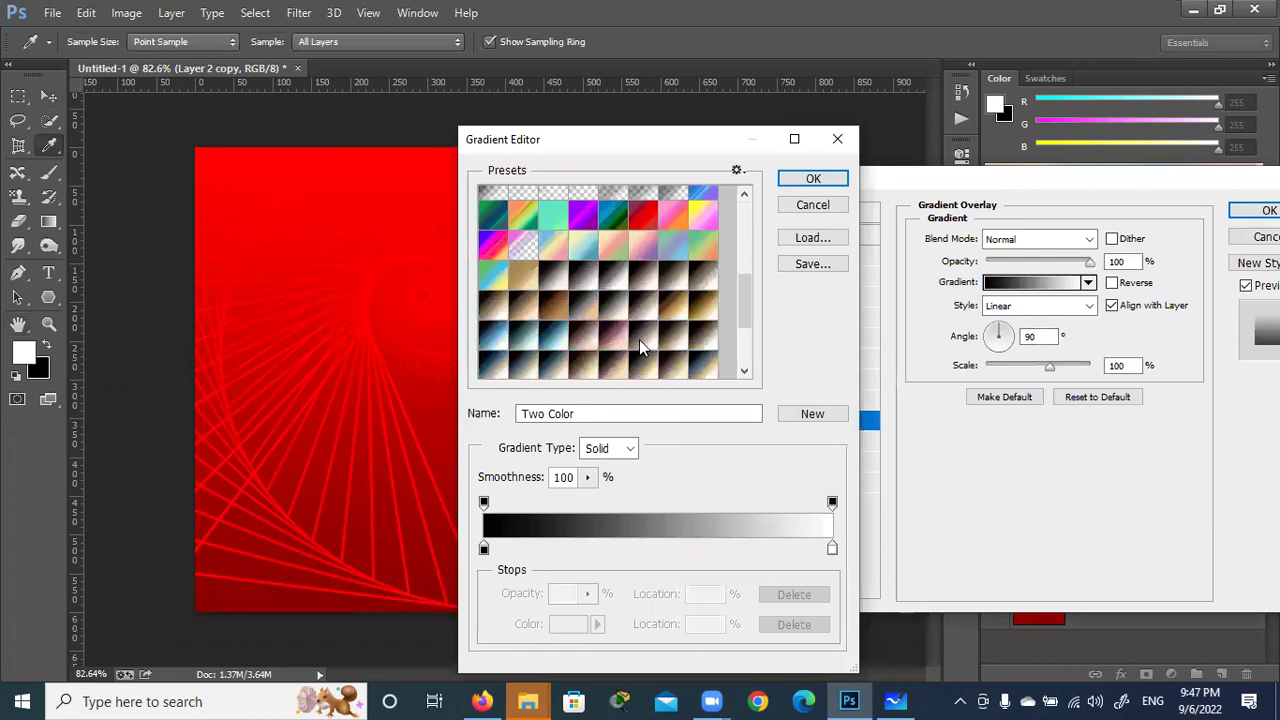
pyautogui.scroll(-3, 641, 346)
pyautogui.click(590, 364)
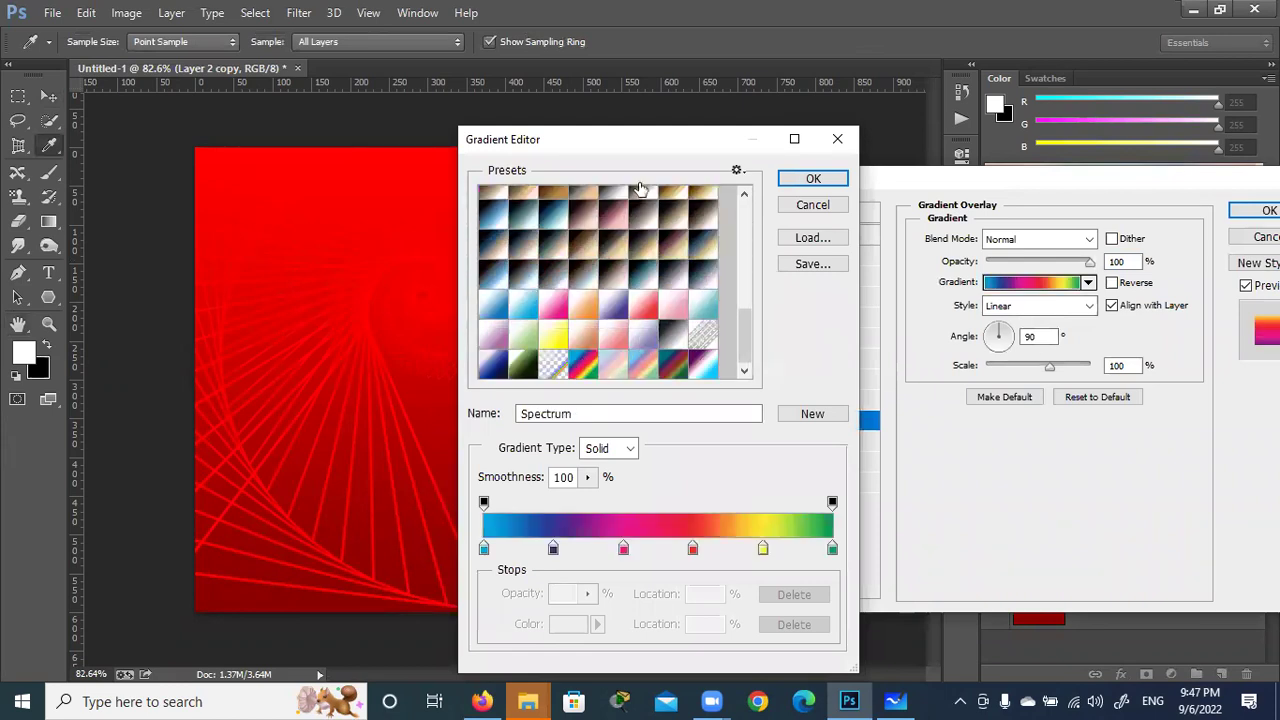
pyautogui.click(815, 180)
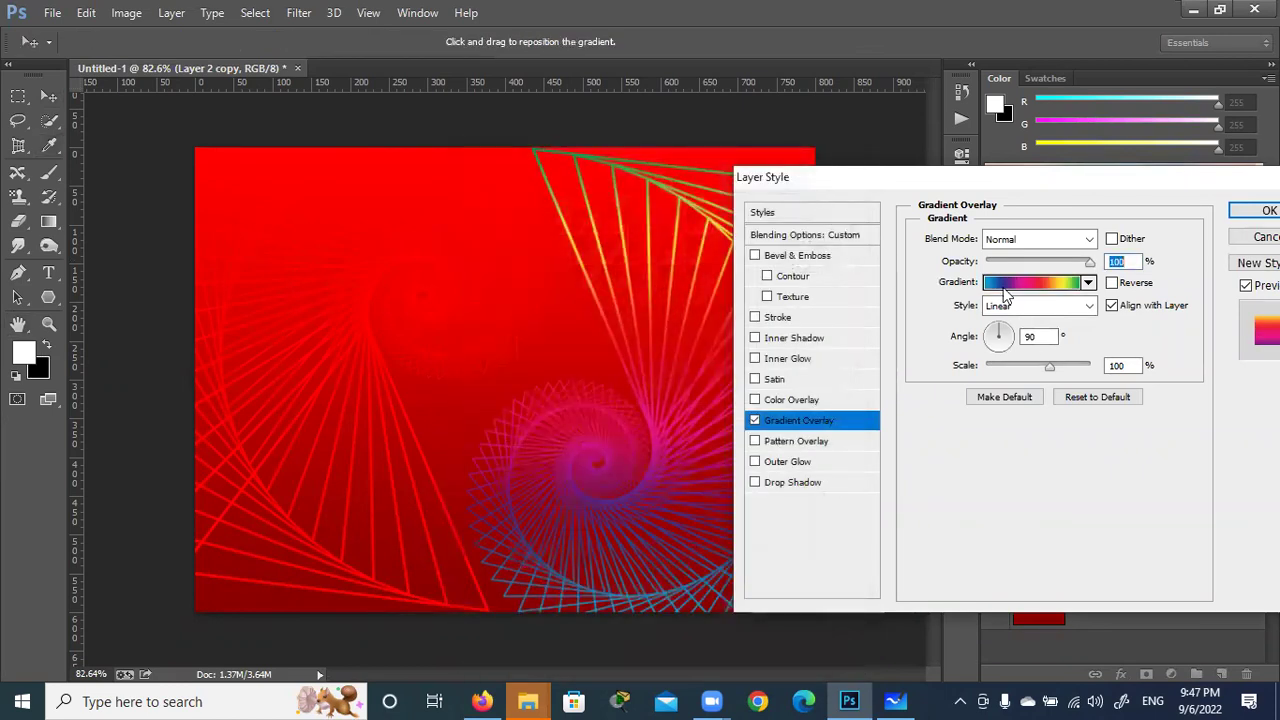
# - Try Overlay and Exclusion blends and a Radial gradient at -156° for the overlay
pyautogui.click(1084, 240)
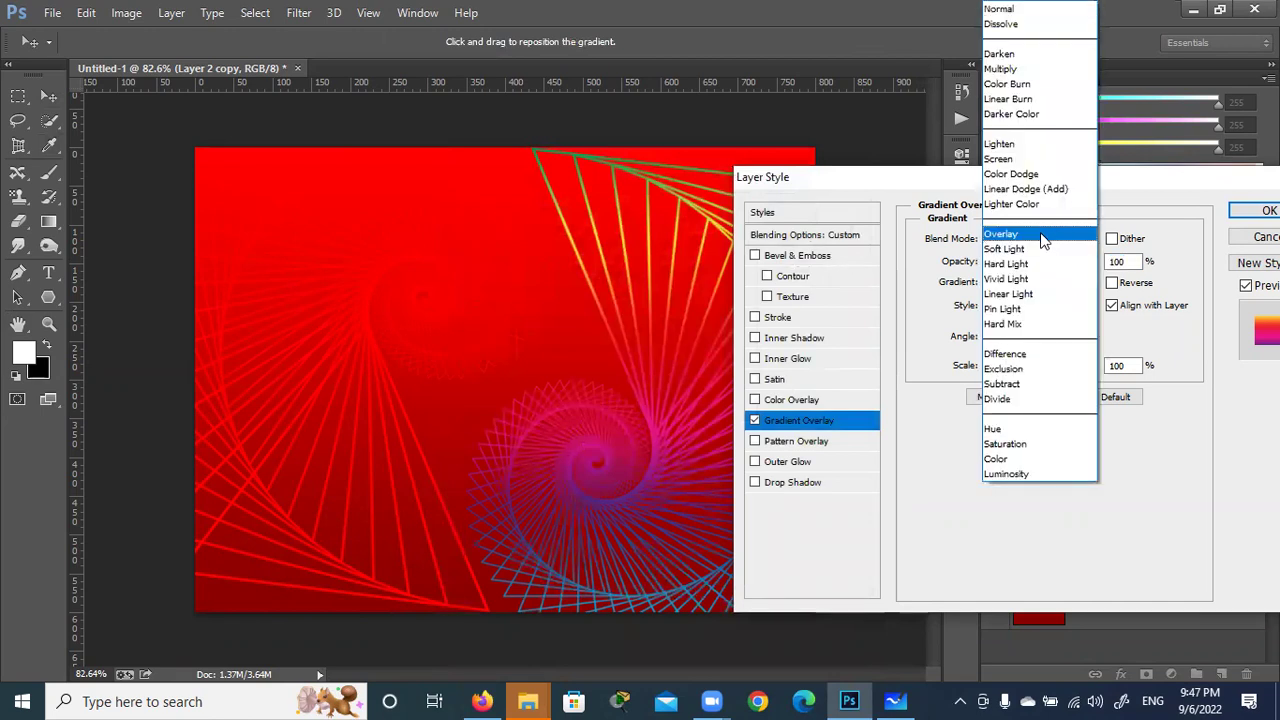
pyautogui.click(1040, 238)
pyautogui.press('Down')
pyautogui.press('Down')
pyautogui.press('Down')
pyautogui.press('Down')
pyautogui.press('Down')
pyautogui.press('Down')
pyautogui.press('Down')
pyautogui.press('Down')
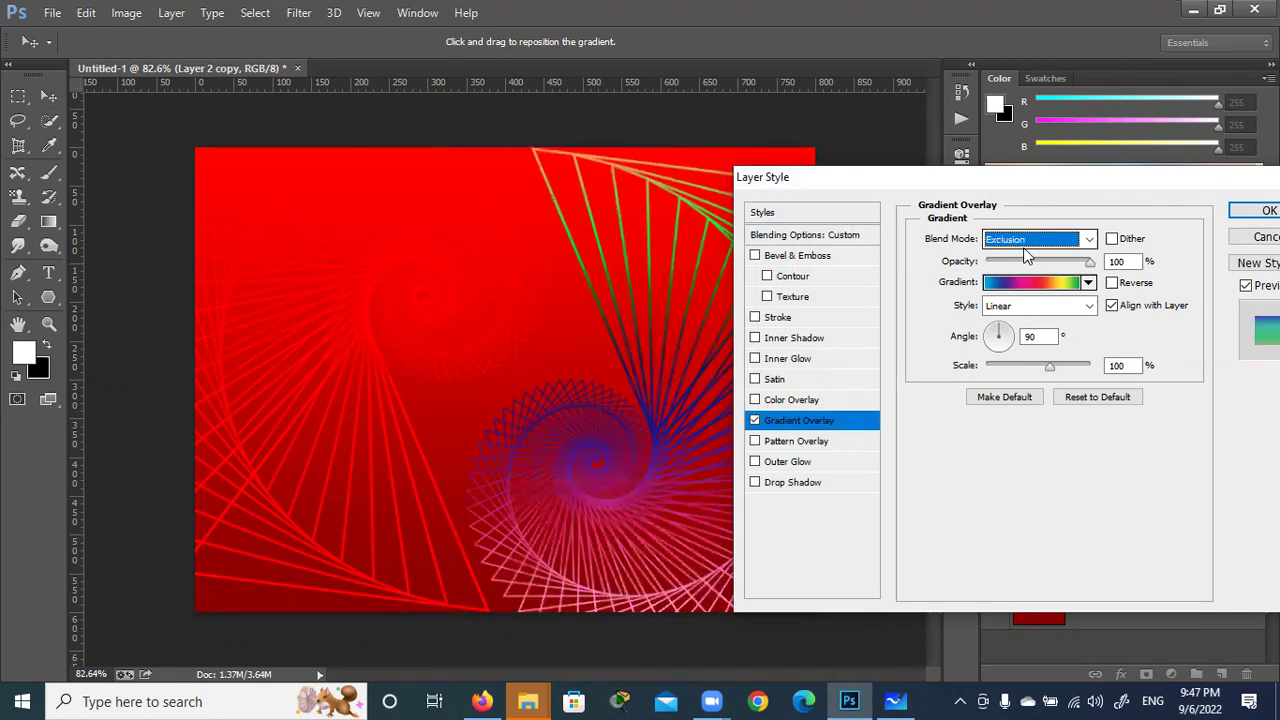
pyautogui.press('Down')
pyautogui.press('Down')
pyautogui.press('Down')
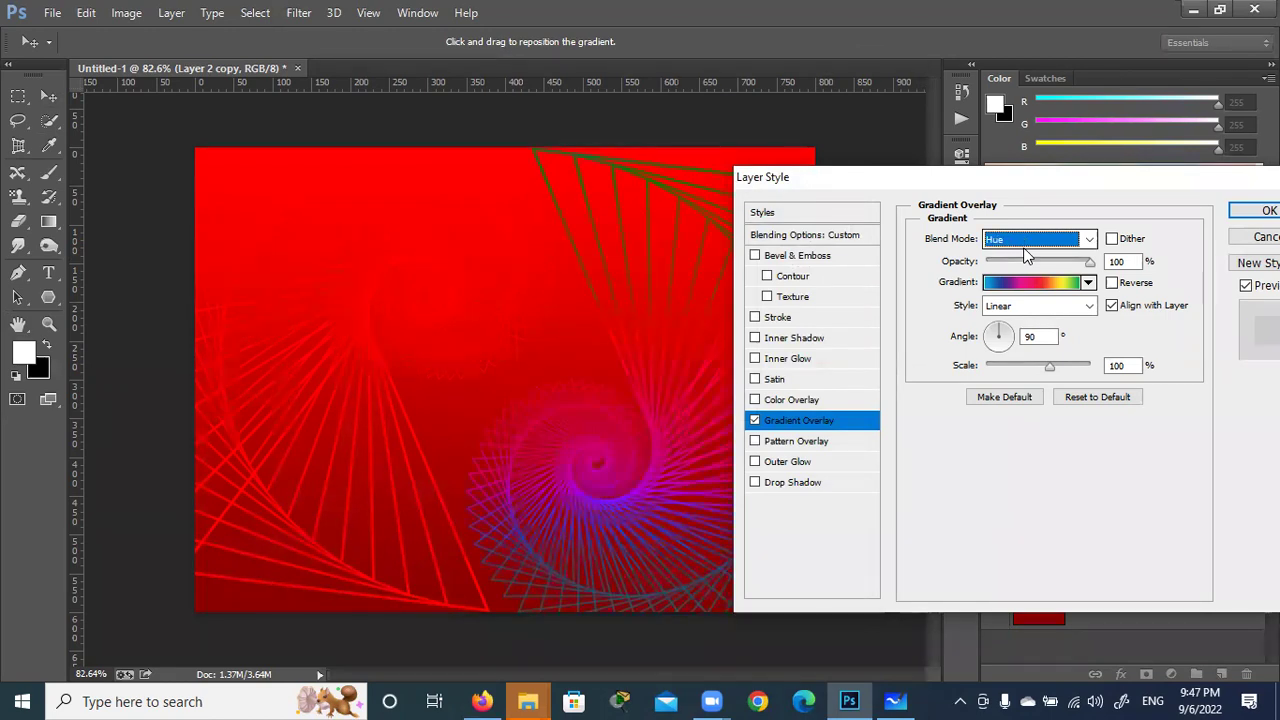
pyautogui.click(1088, 305)
pyautogui.click(1022, 339)
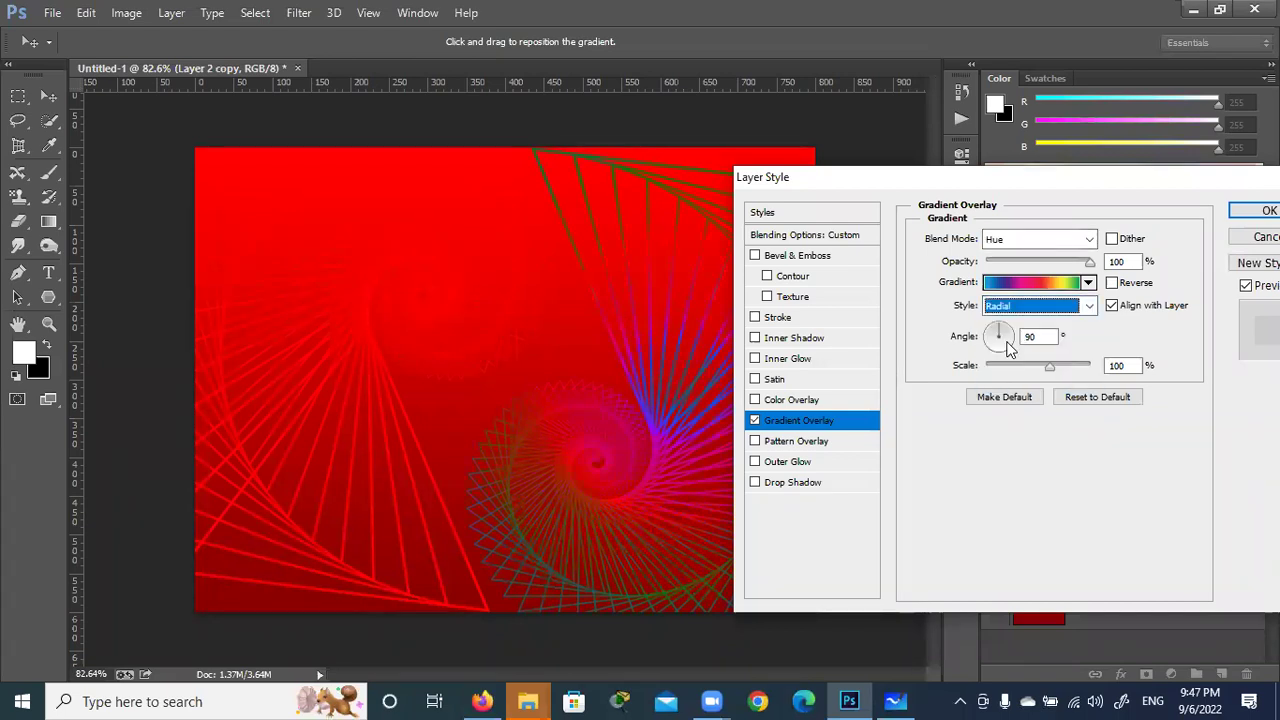
pyautogui.click(982, 343)
# - Try Angle and Reflected styles with Color Dodge, then cancel the layer style
pyautogui.click(1040, 305)
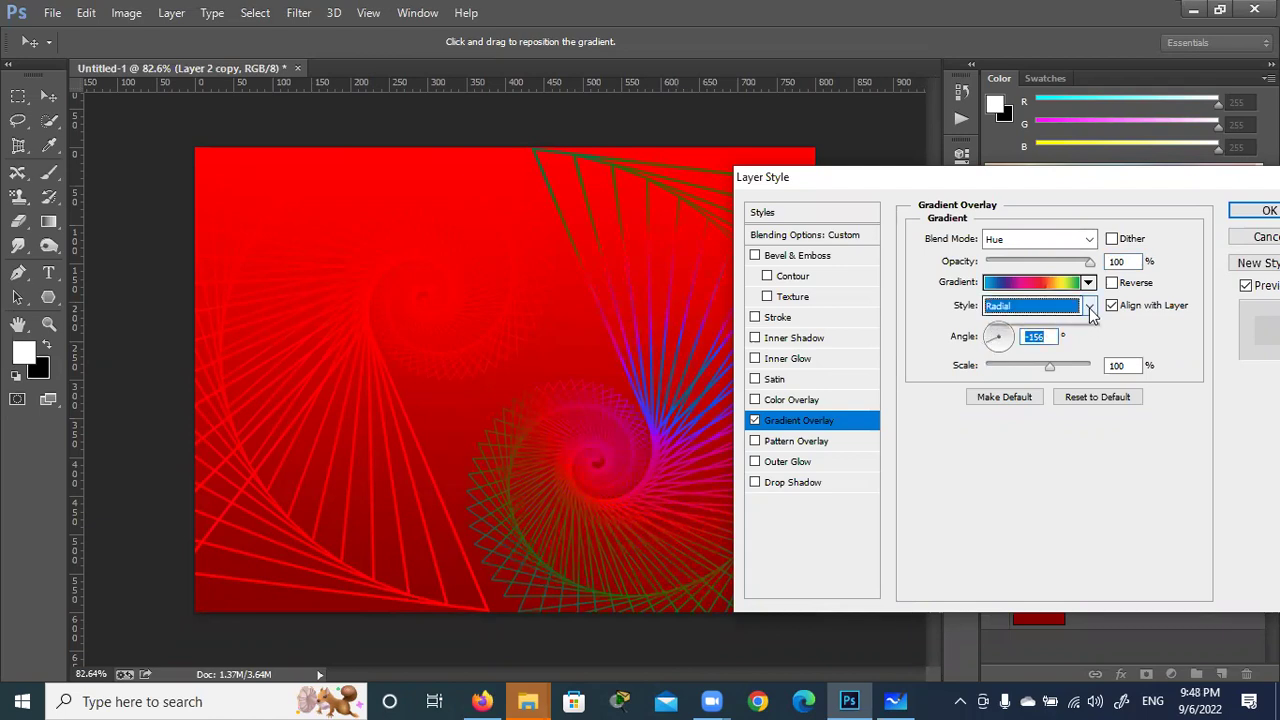
pyautogui.click(1031, 351)
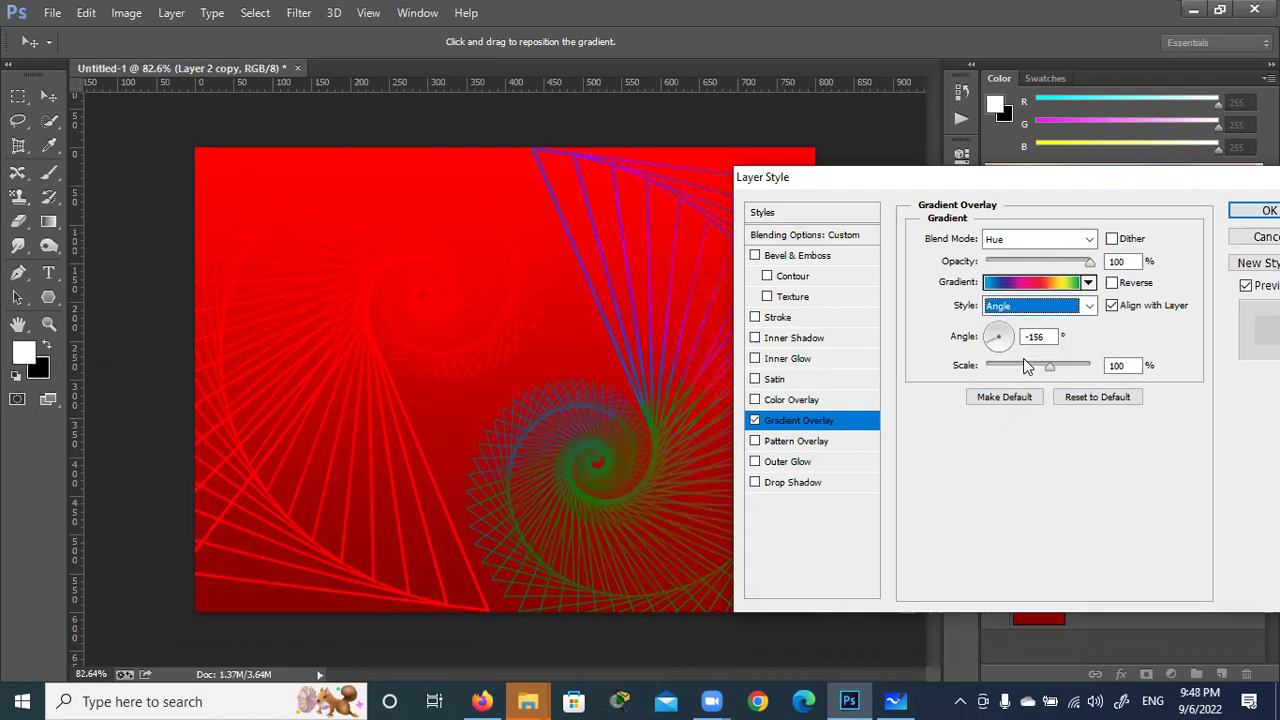
pyautogui.click(1089, 305)
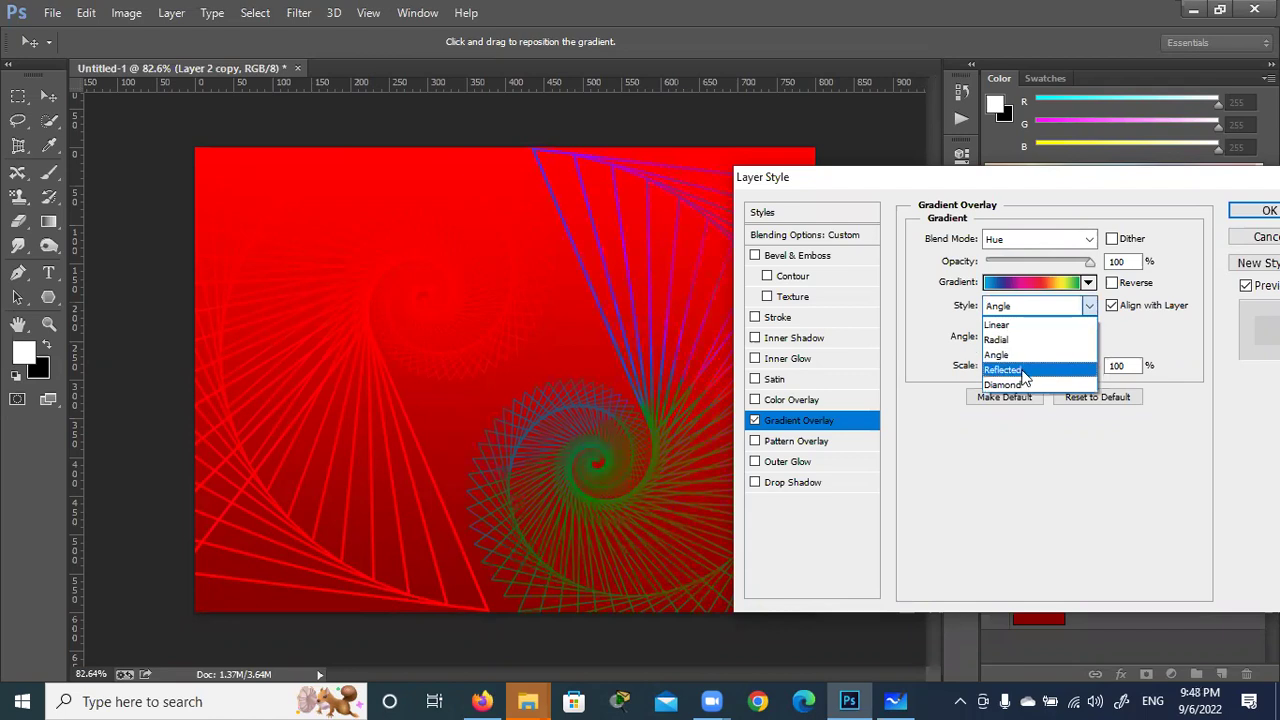
pyautogui.click(1024, 370)
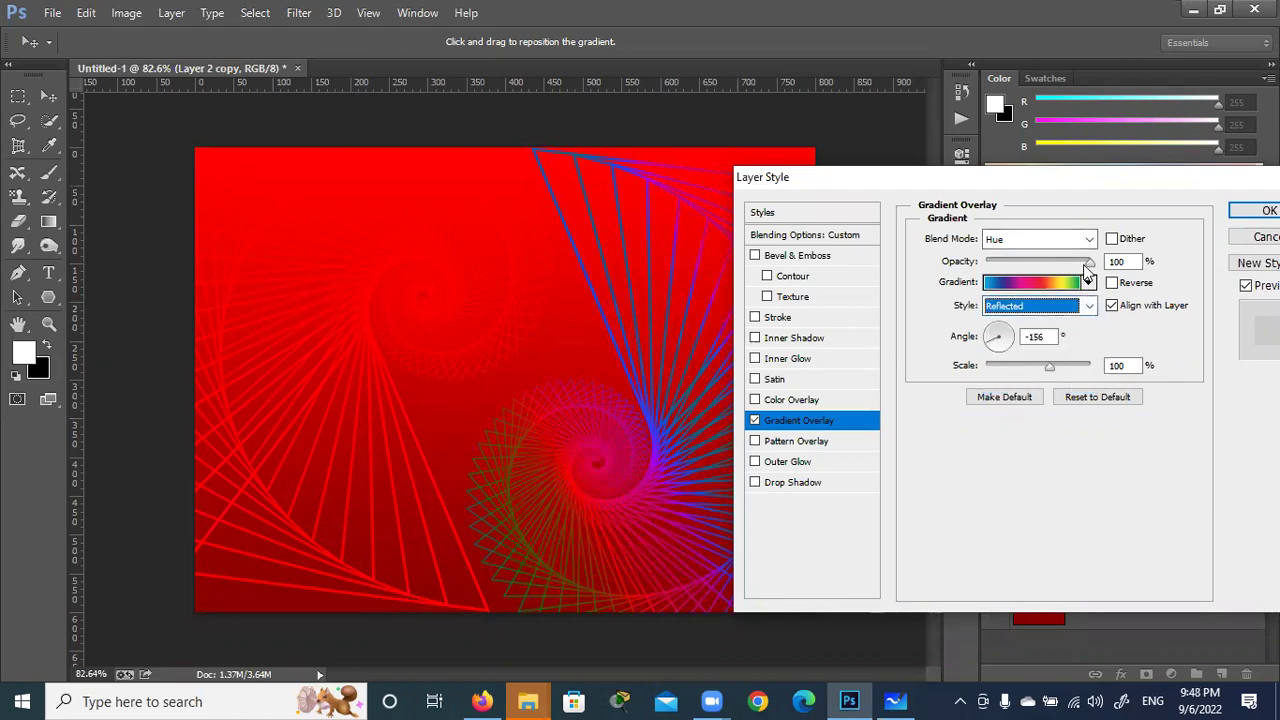
pyautogui.click(1092, 240)
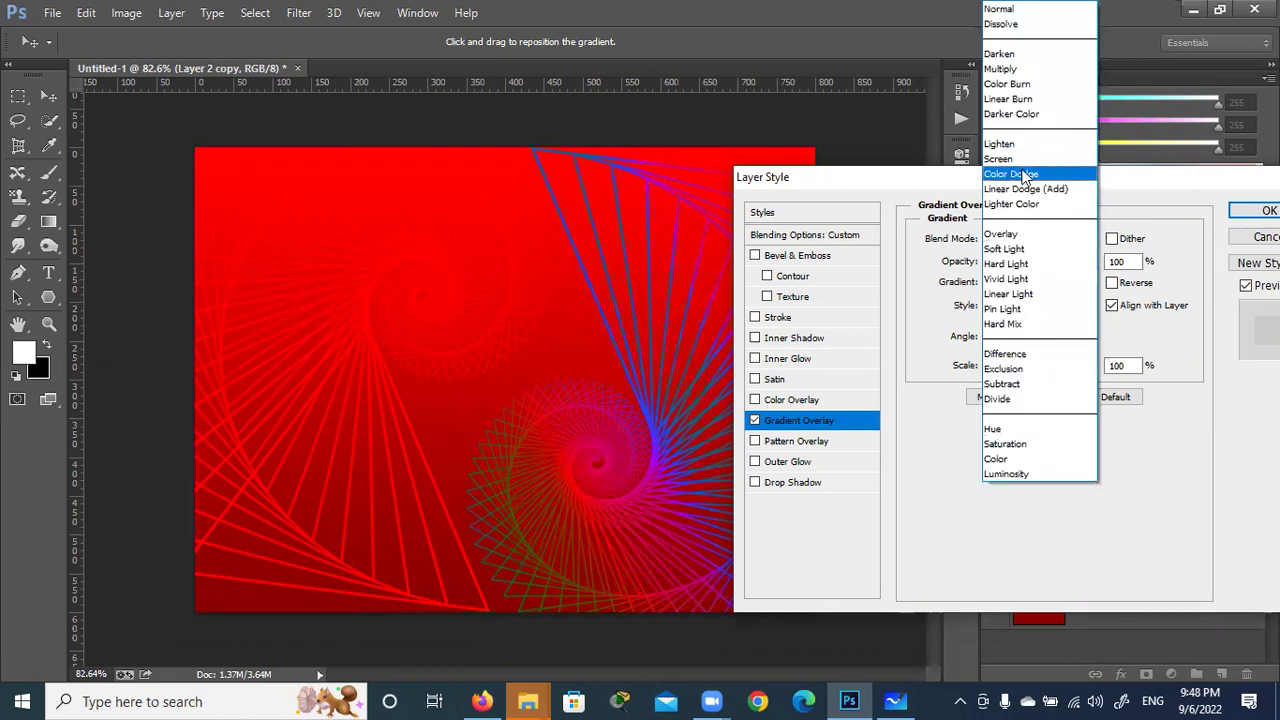
pyautogui.click(1022, 170)
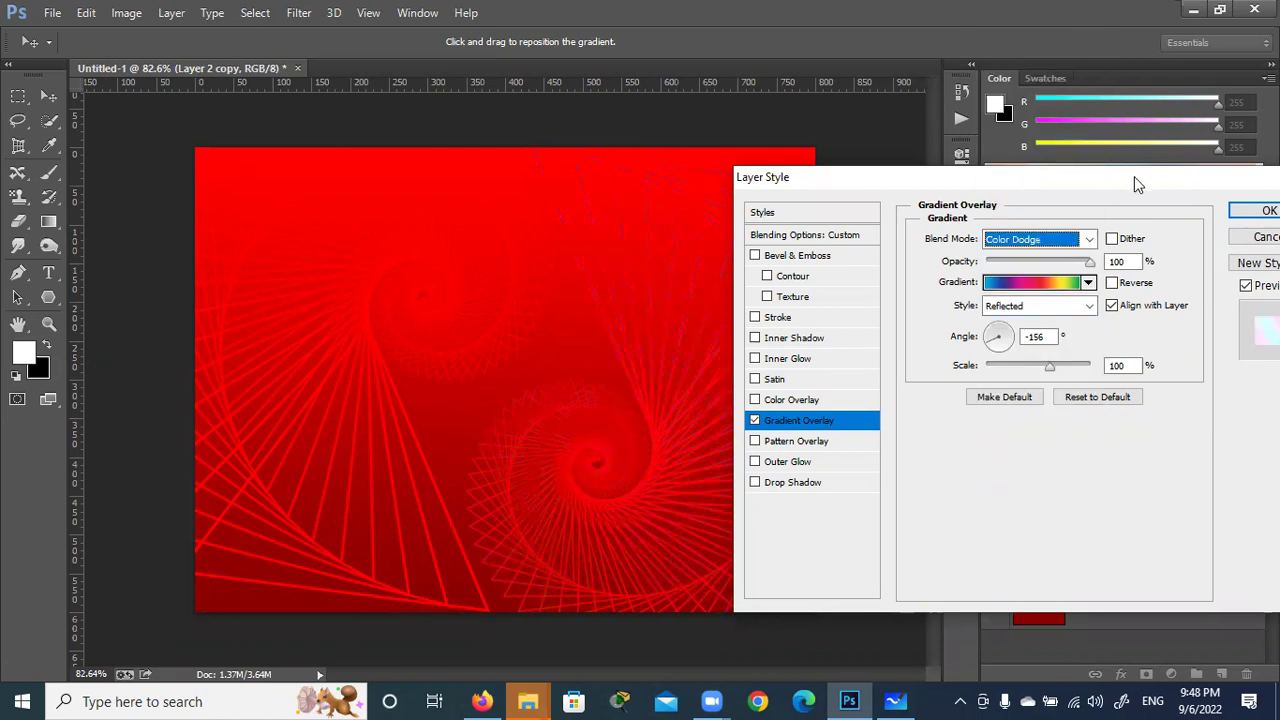
pyautogui.moveTo(1134, 183); pyautogui.dragTo(957, 183)
pyautogui.click(1094, 240)
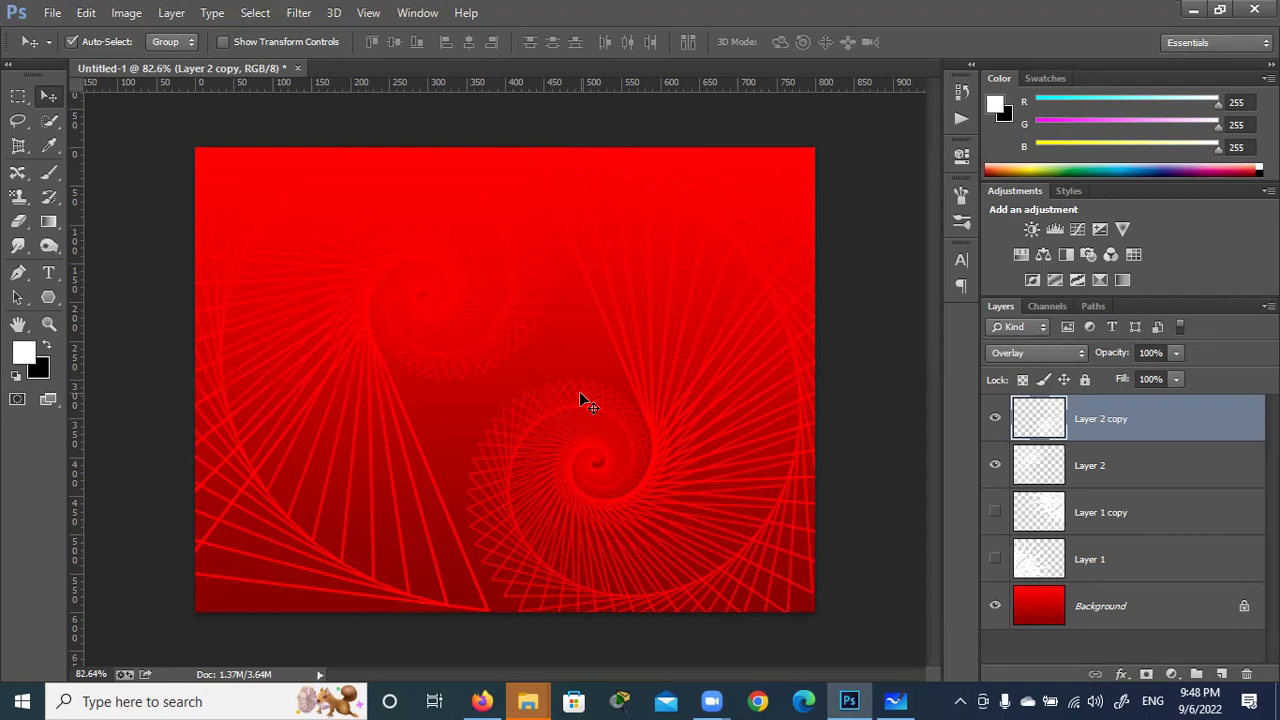
# - Switch to the Perspective Crop Tool from the Crop tool flyout over the spiral artwork
pyautogui.click(20, 147)
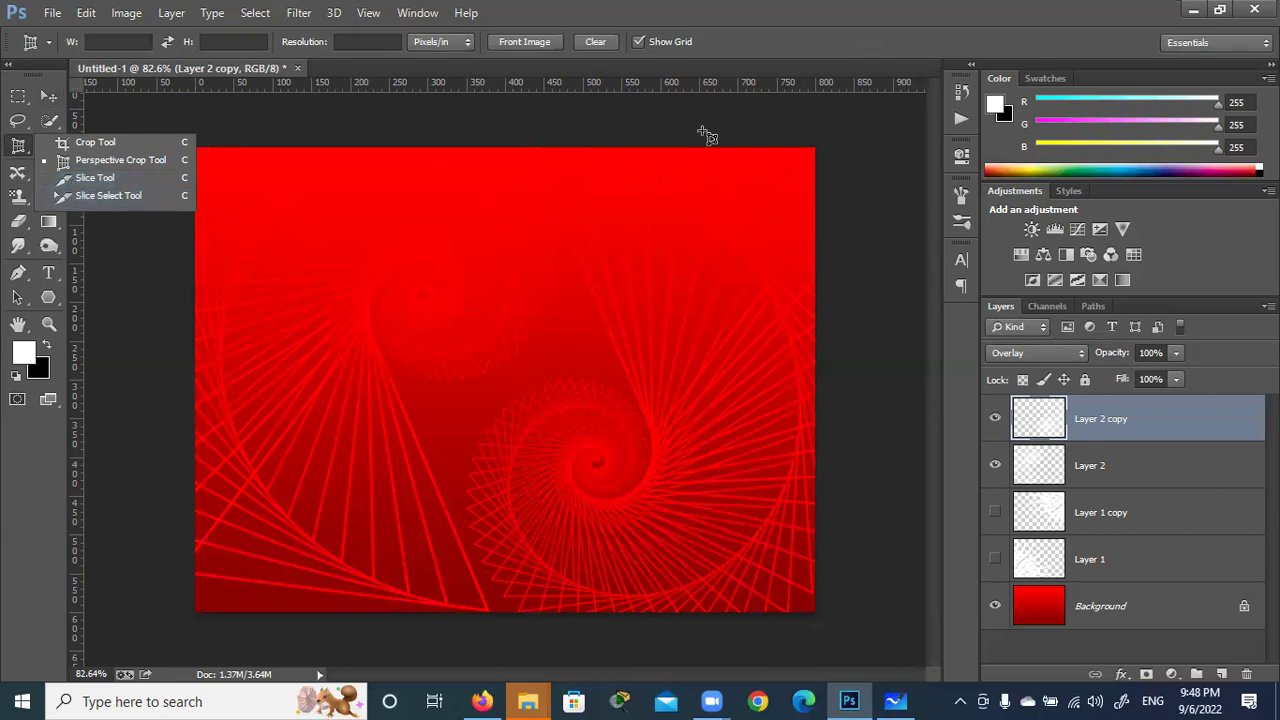
pyautogui.click(856, 41)
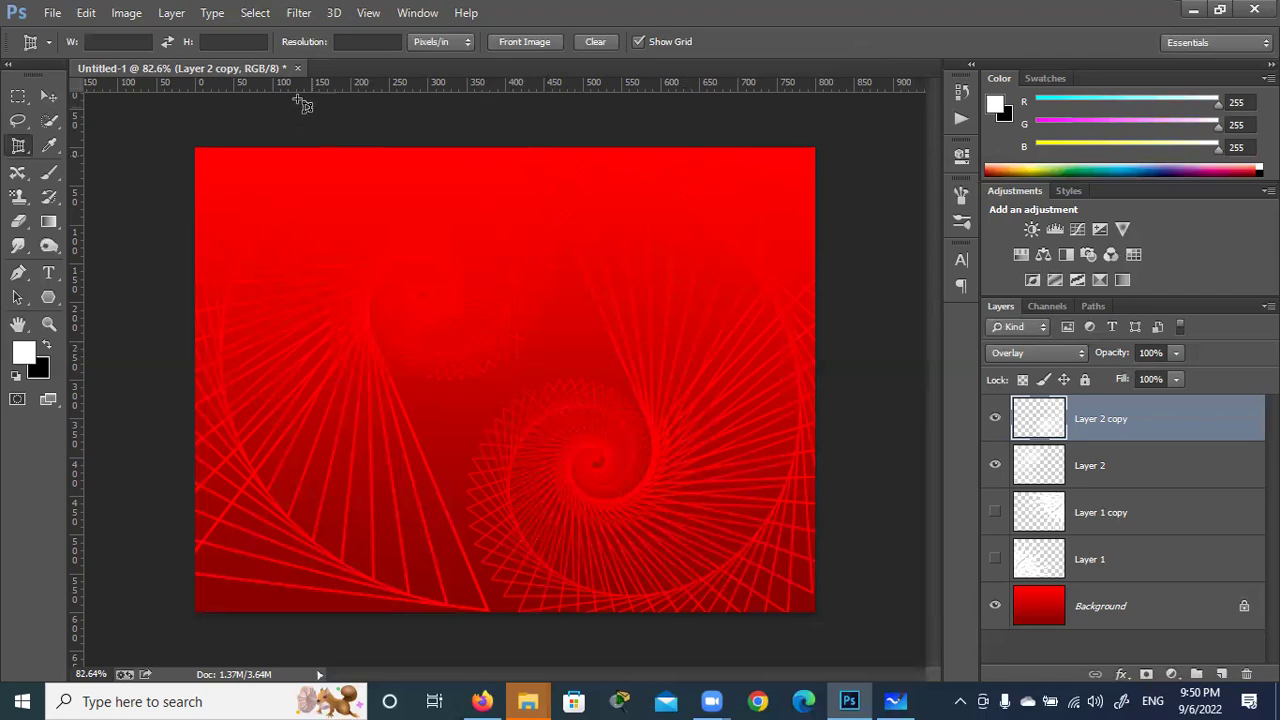
# - Close the red spiral document, discarding its changes
pyautogui.click(298, 69)
pyautogui.click(643, 270)
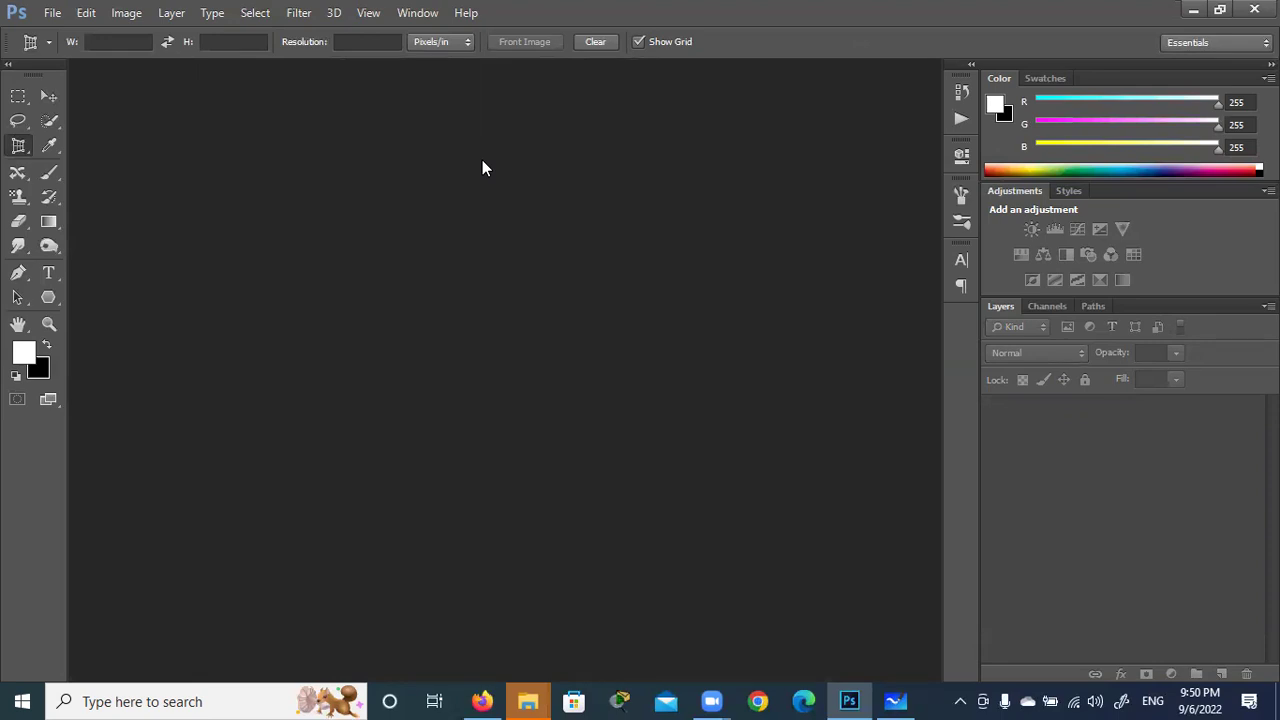
pyautogui.click(126, 13)
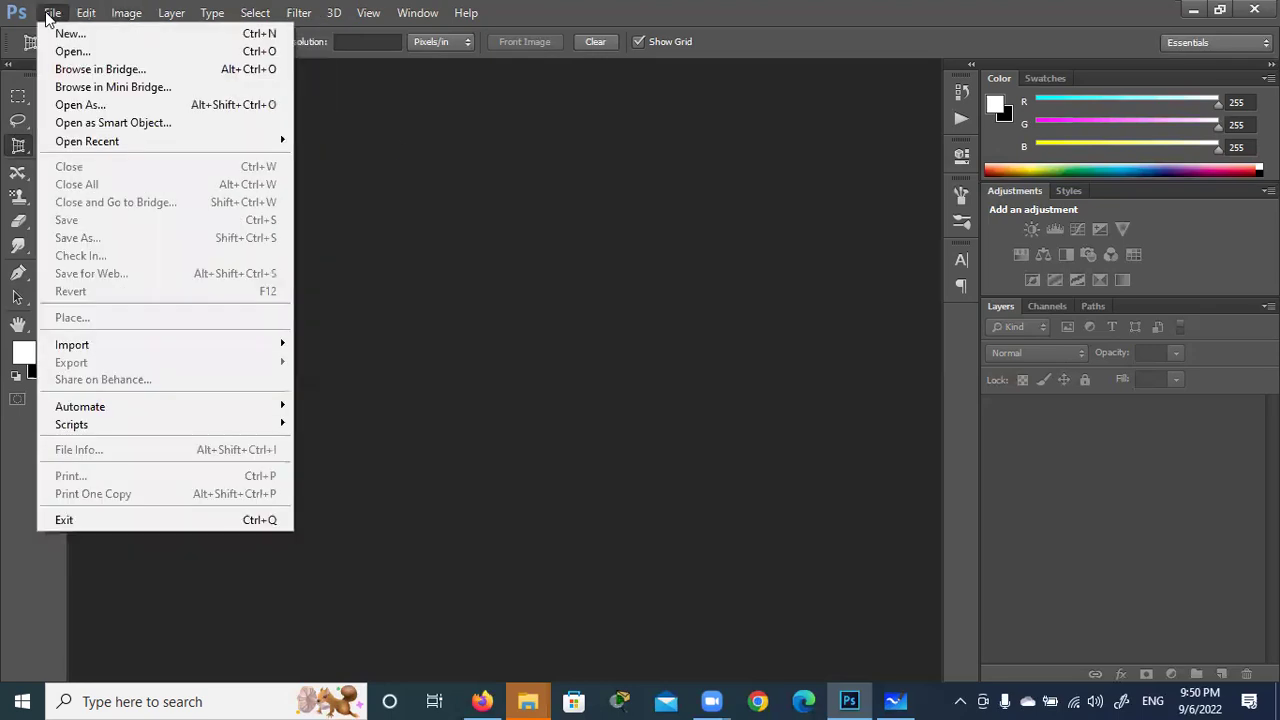
# - Start a new document and set its width and height to 13 centimeters
pyautogui.click(69, 36)
pyautogui.doubleClick(578, 243)
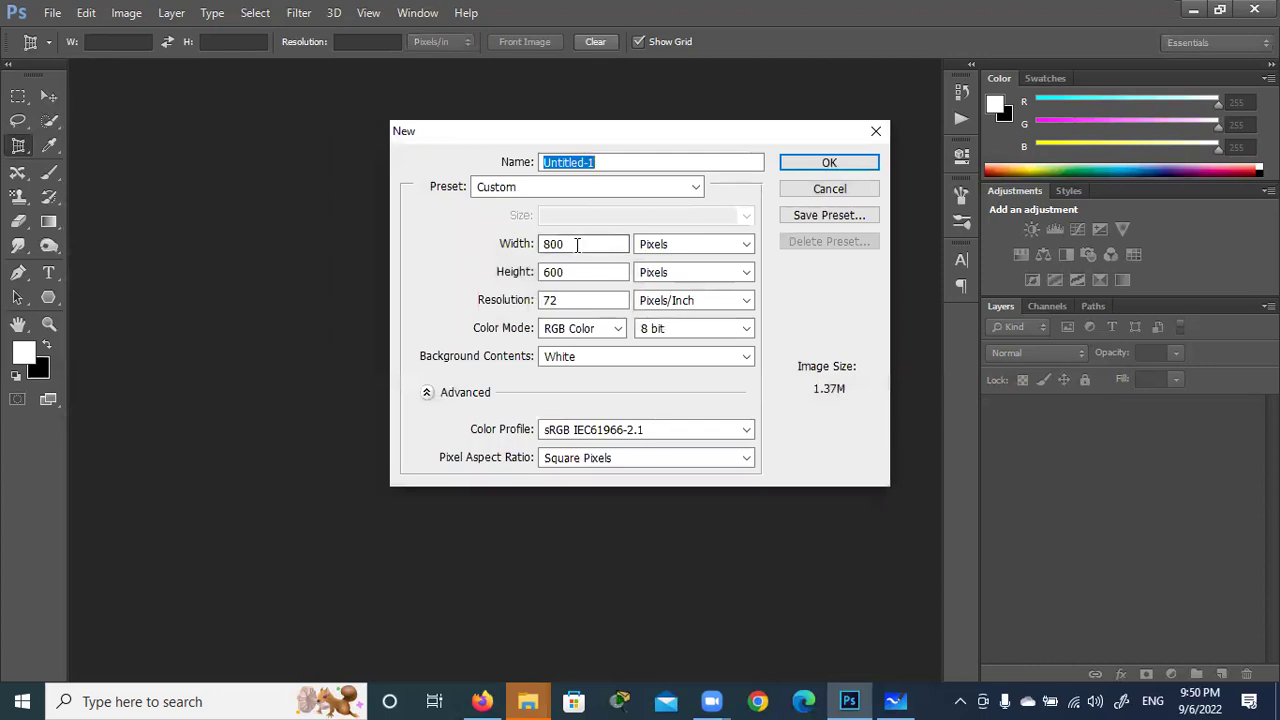
pyautogui.write('13')
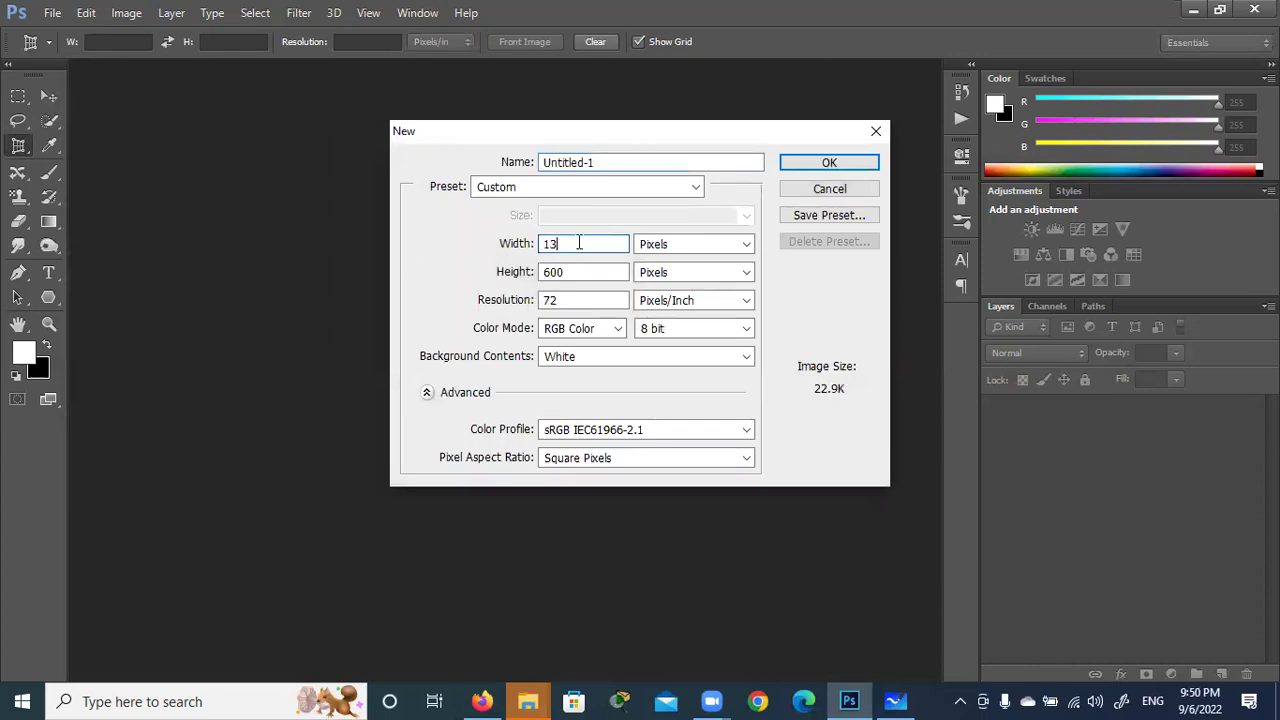
pyautogui.press('Tab')
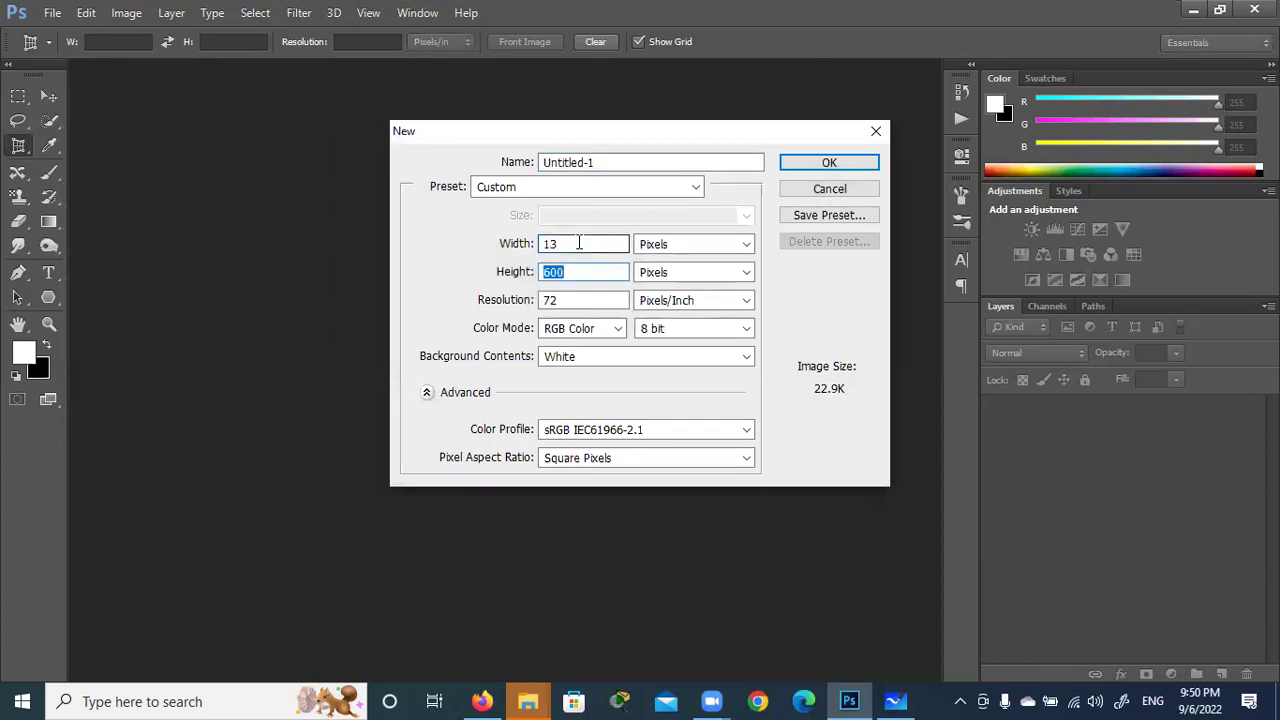
pyautogui.hotkey('shift', 'Tab')
pyautogui.press('Down')
pyautogui.press('Down')
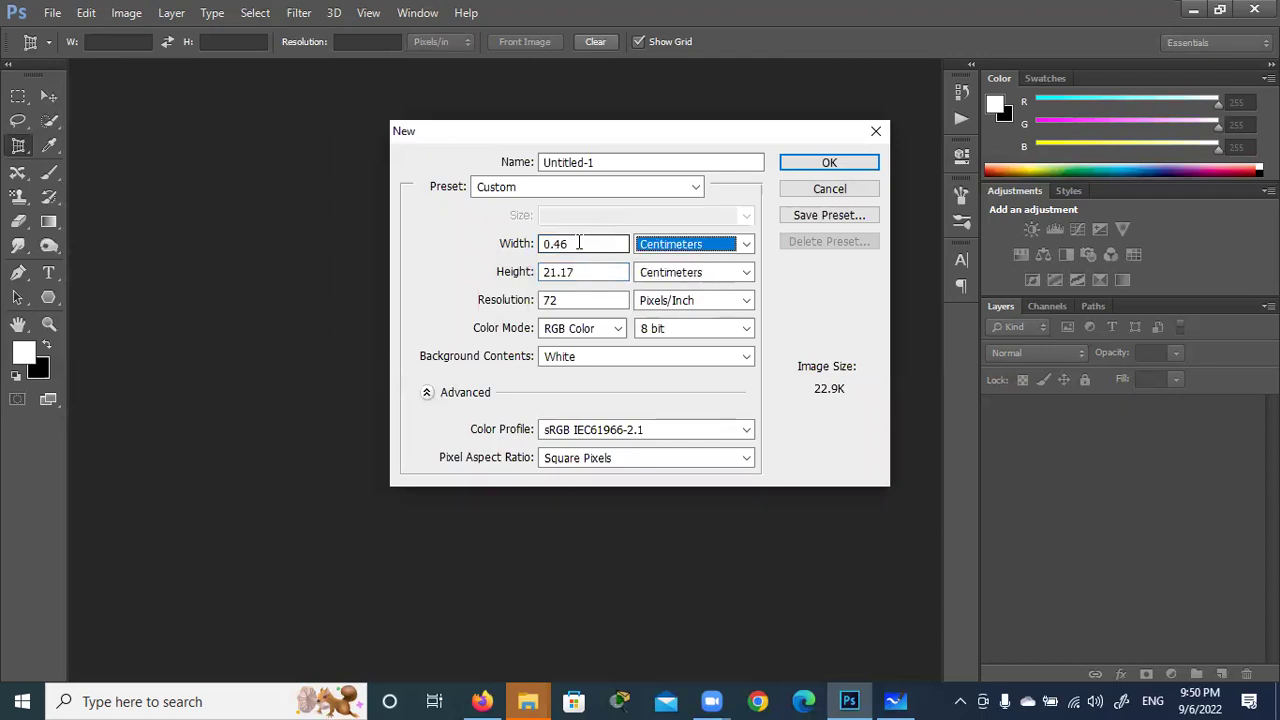
pyautogui.hotkey('shift', 'Tab')
pyautogui.write('13')
pyautogui.press('Tab')
# - Give the new document 300 ppi resolution and CMYK Color mode, and create it
pyautogui.press('Tab')
pyautogui.write('13')
pyautogui.press('Tab')
pyautogui.press('Tab')
pyautogui.write('30')
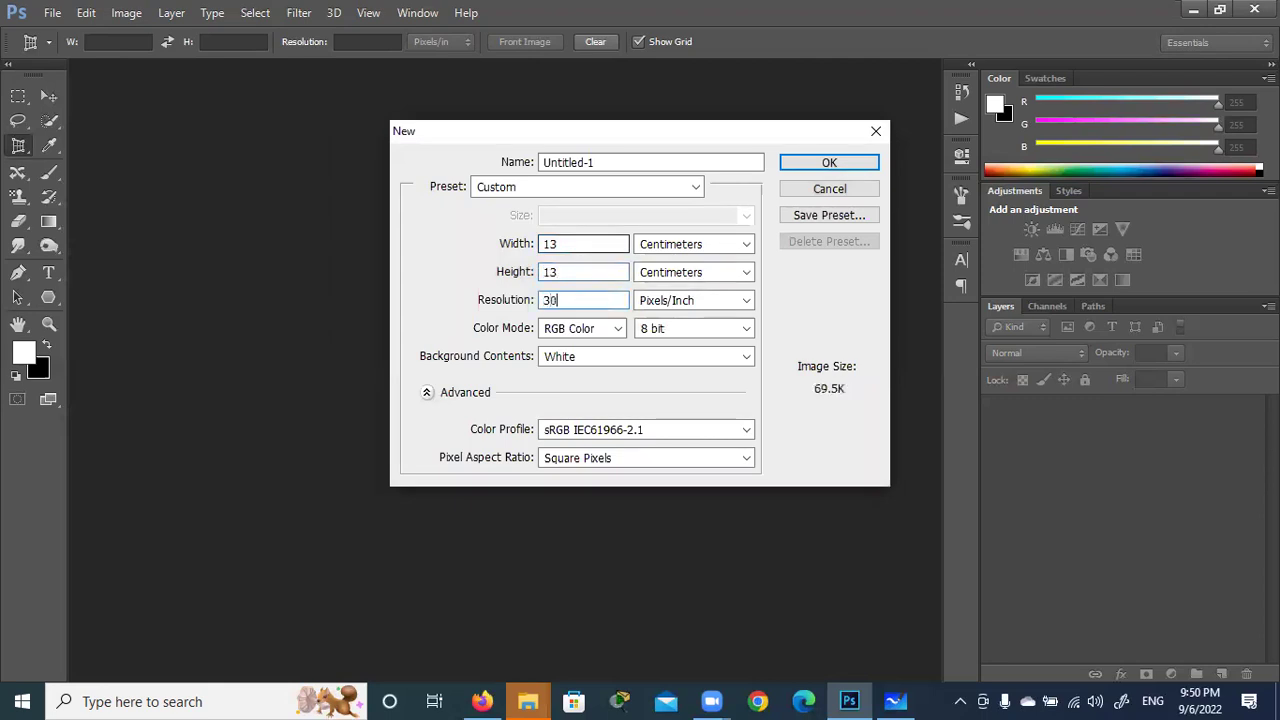
pyautogui.write('0')
pyautogui.press('Tab')
pyautogui.press('Tab')
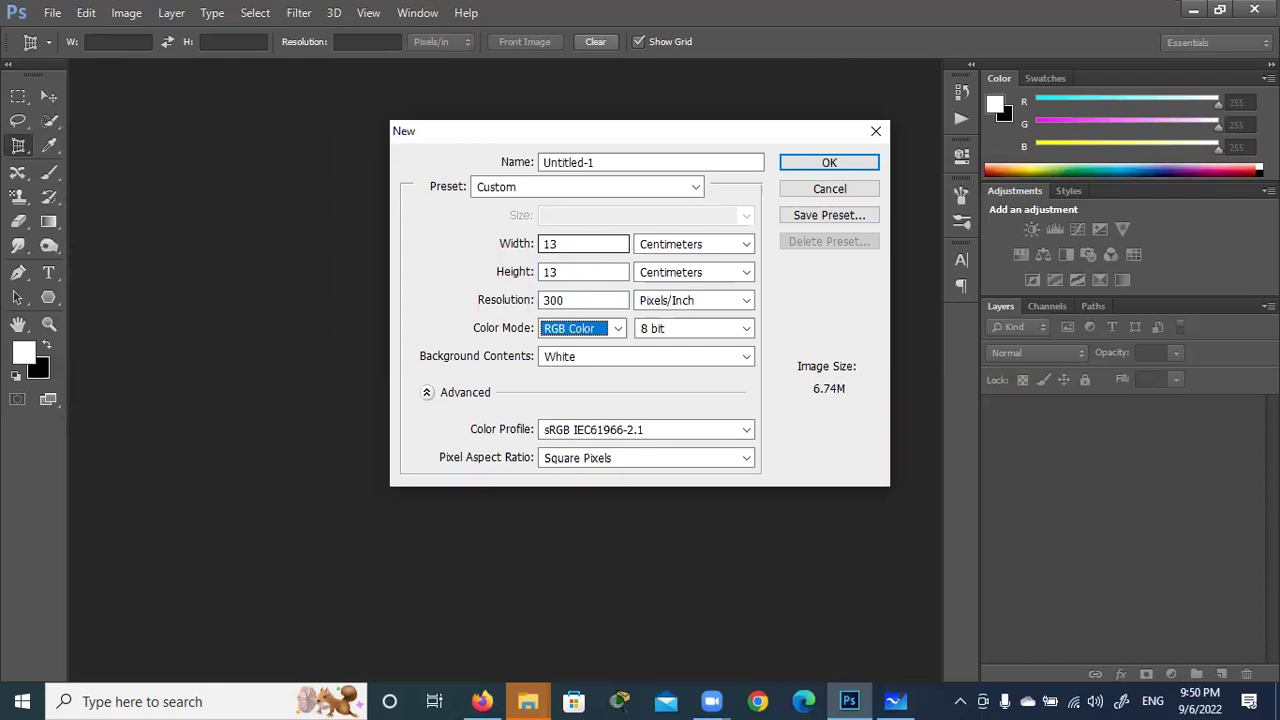
pyautogui.press('Down')
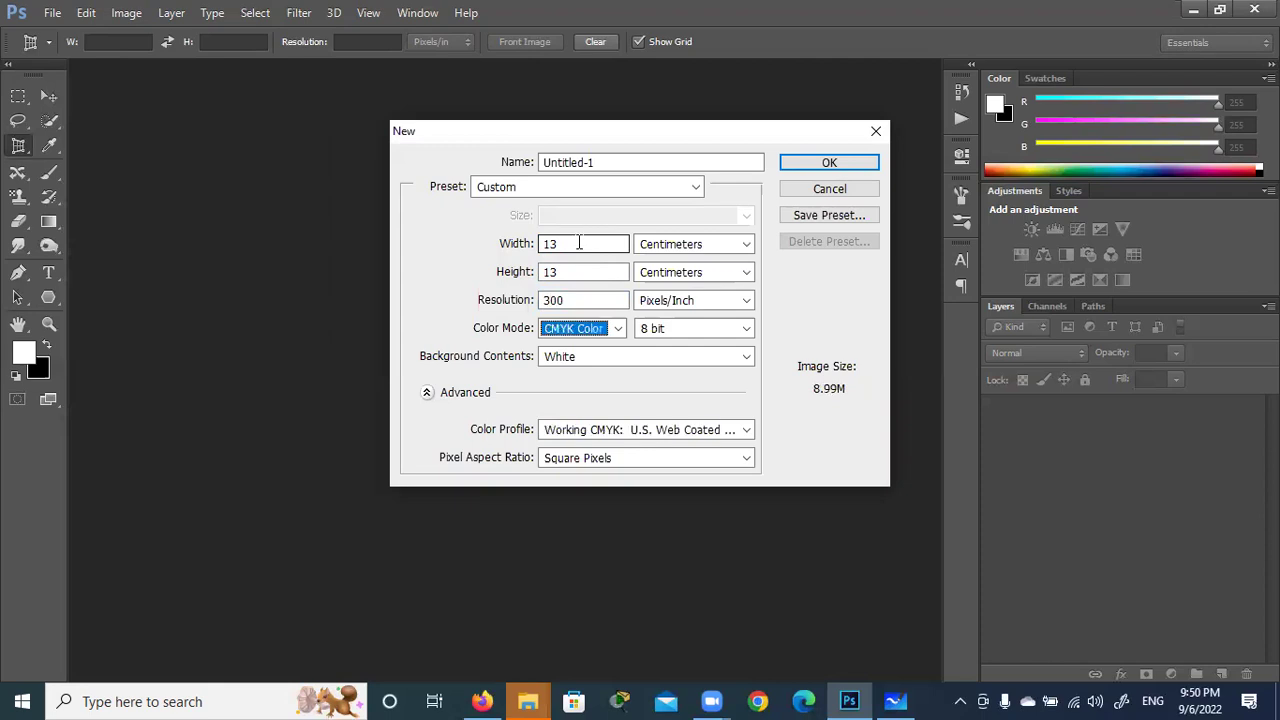
pyautogui.press('Return')
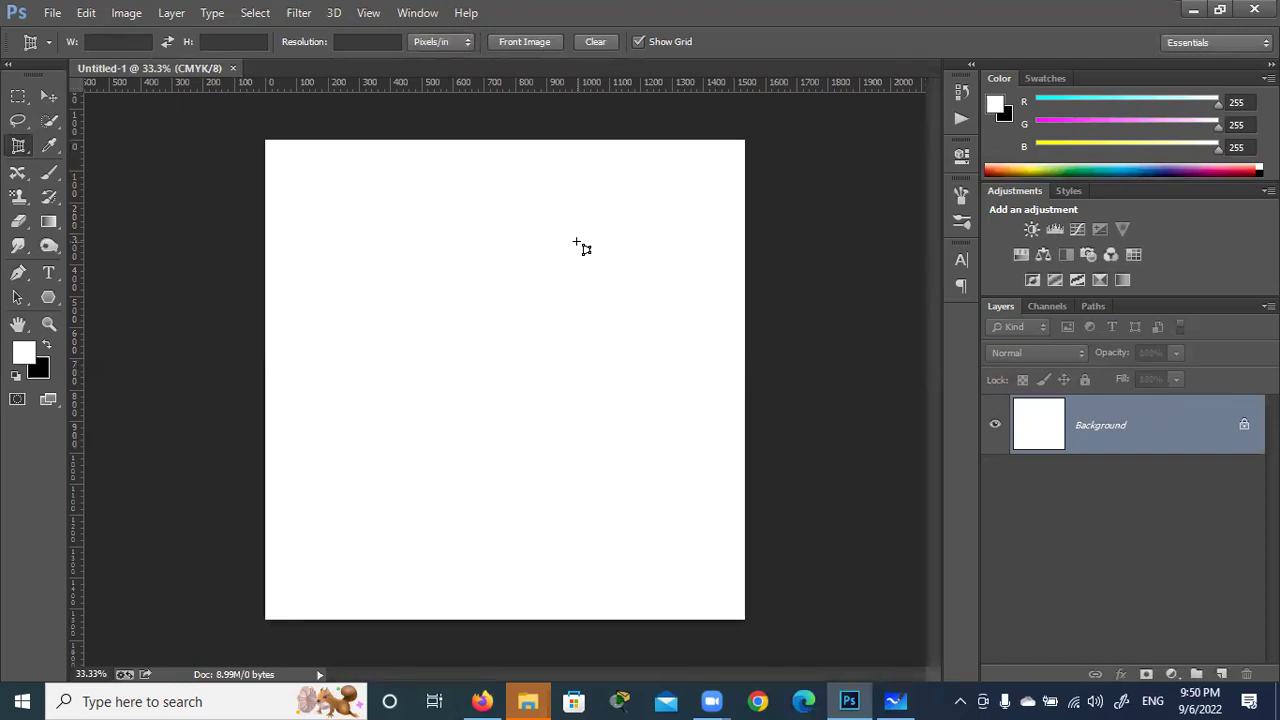
# - Switch the ruler units to Centimeters from the ruler's context menu
pyautogui.rightClick(493, 81)
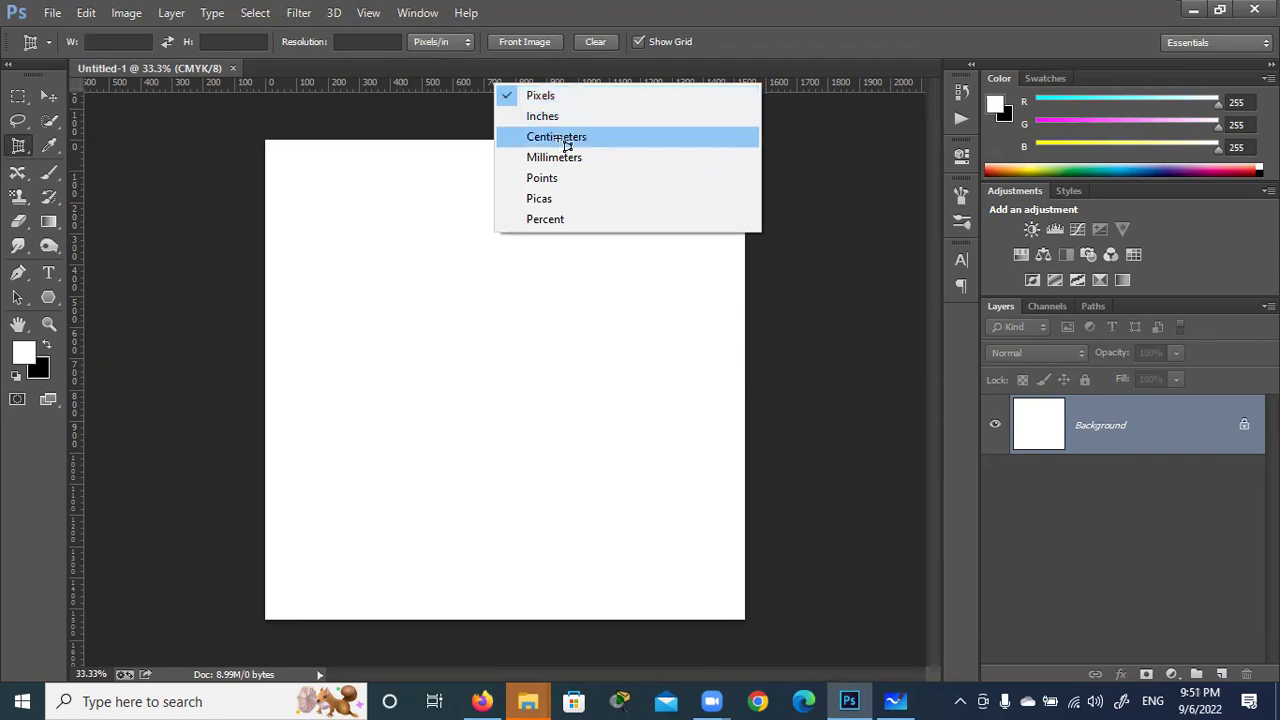
pyautogui.click(562, 143)
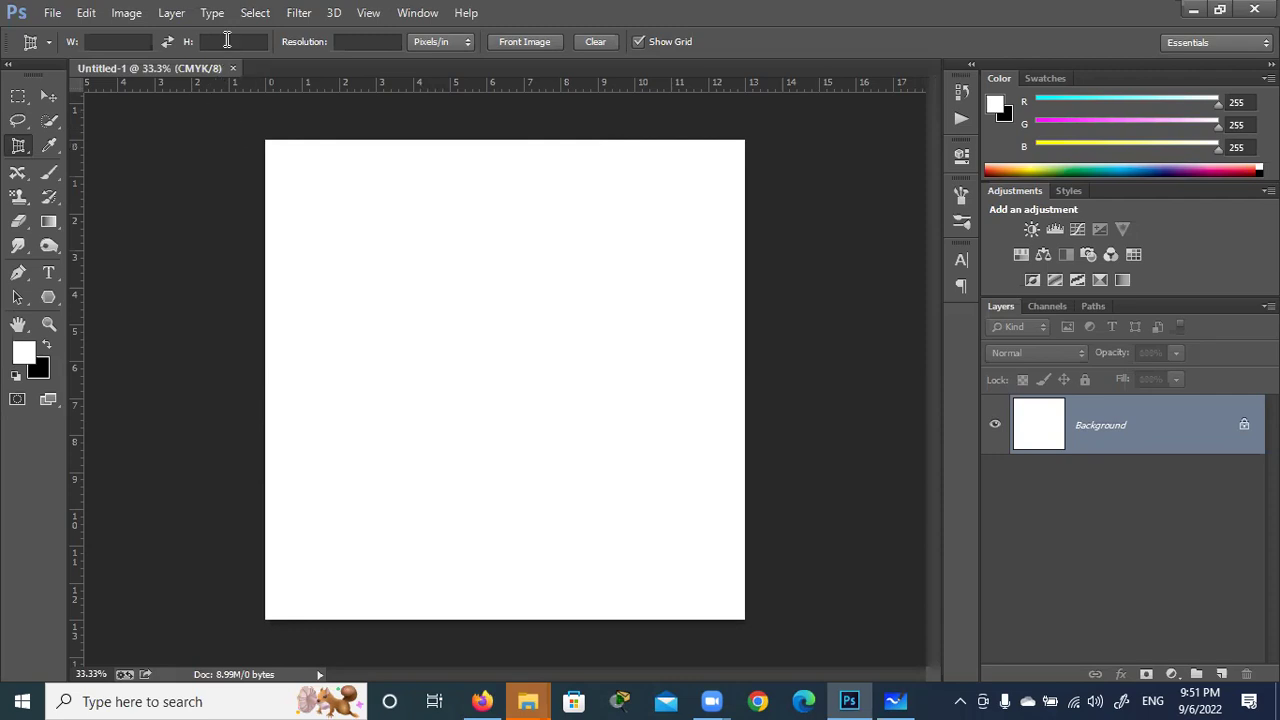
# - Resize the image to 12 × 12 cm with linked proportions in Image Size
pyautogui.click(126, 14)
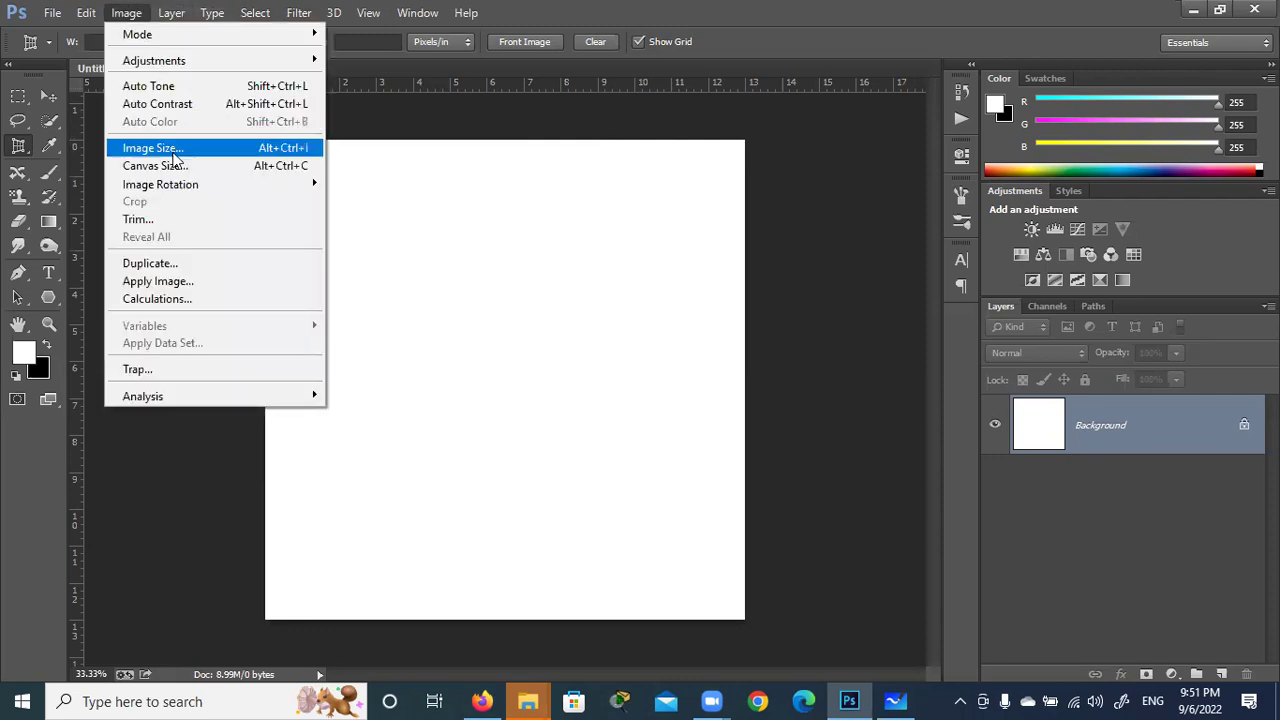
pyautogui.click(150, 148)
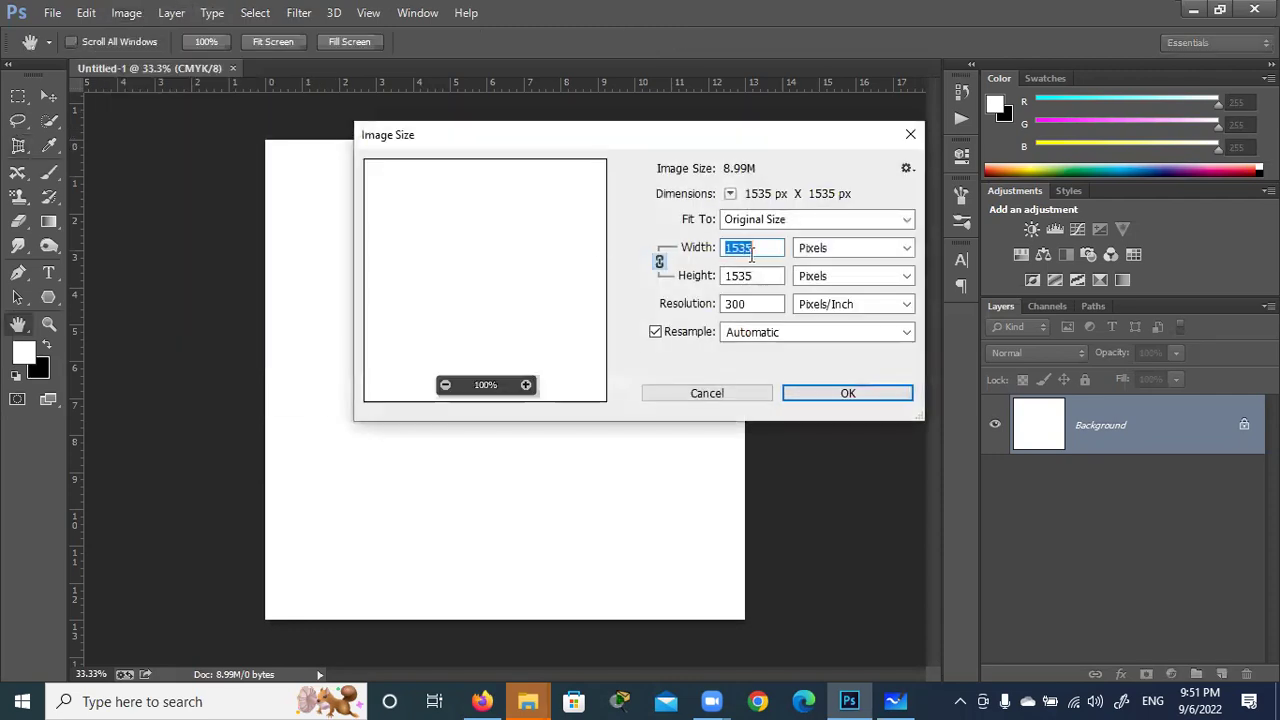
pyautogui.click(879, 255)
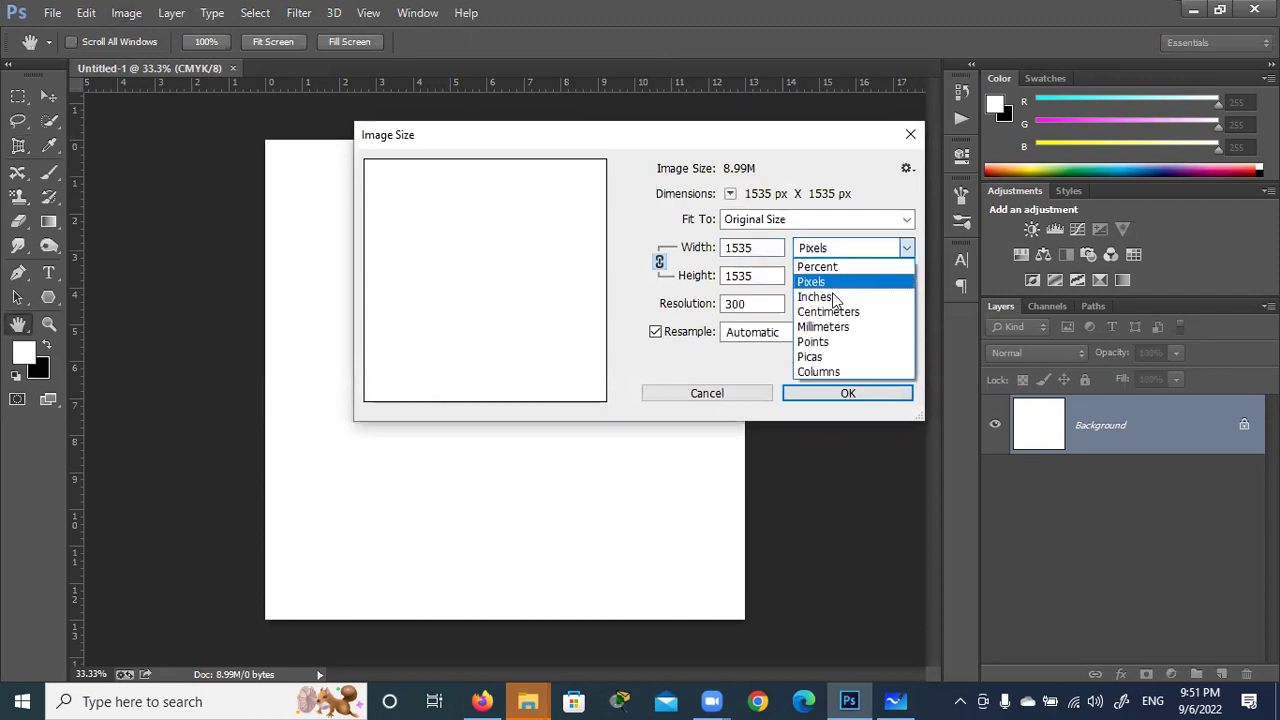
pyautogui.click(836, 310)
pyautogui.doubleClick(755, 249)
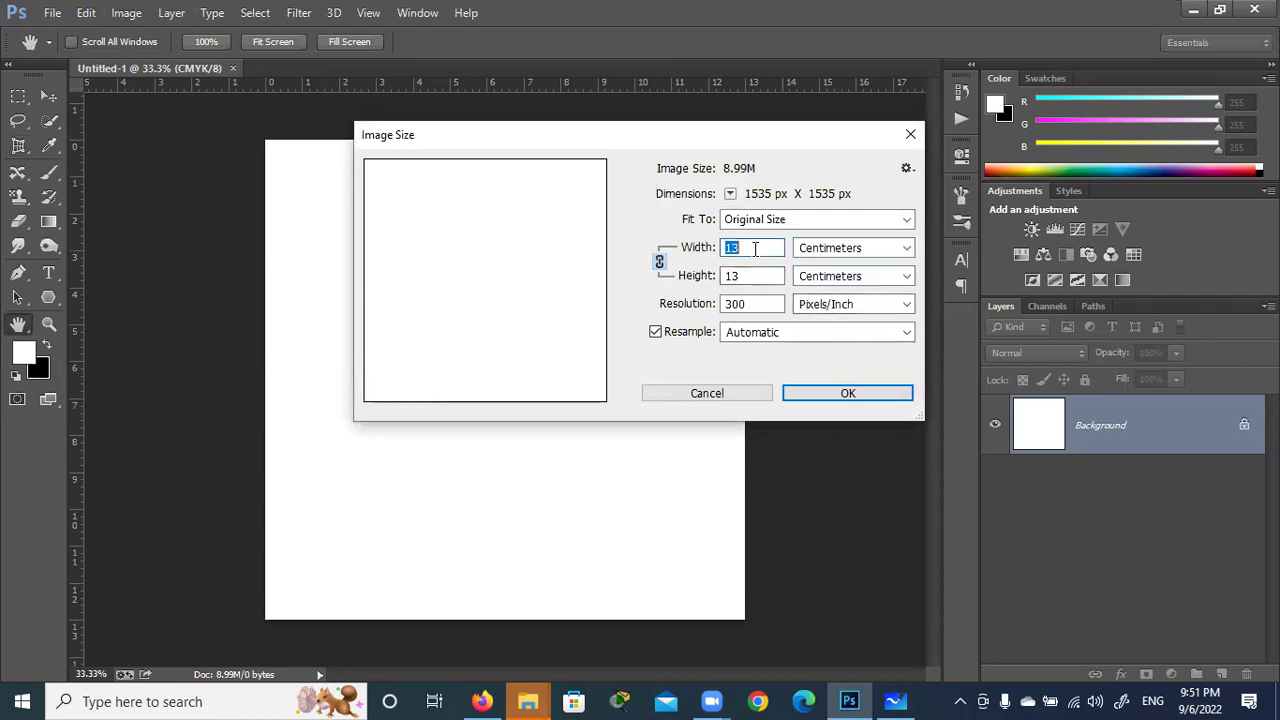
pyautogui.write('12')
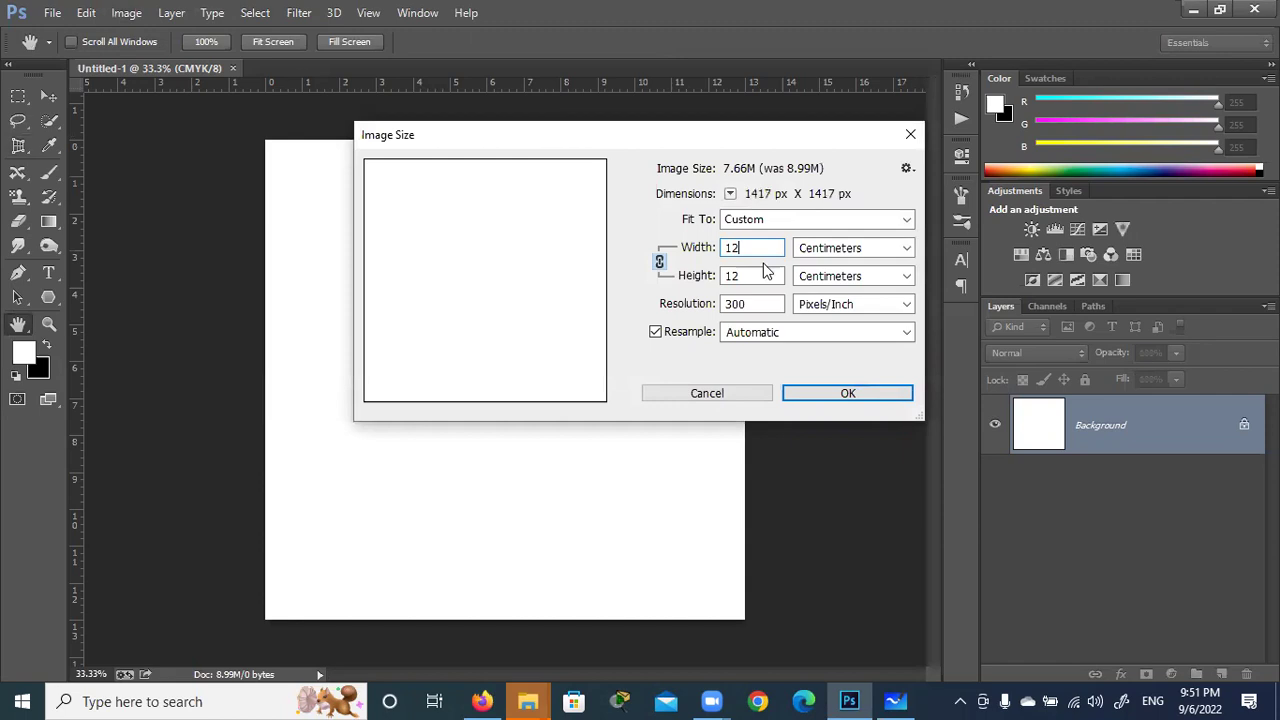
pyautogui.click(848, 393)
pyautogui.press('c')
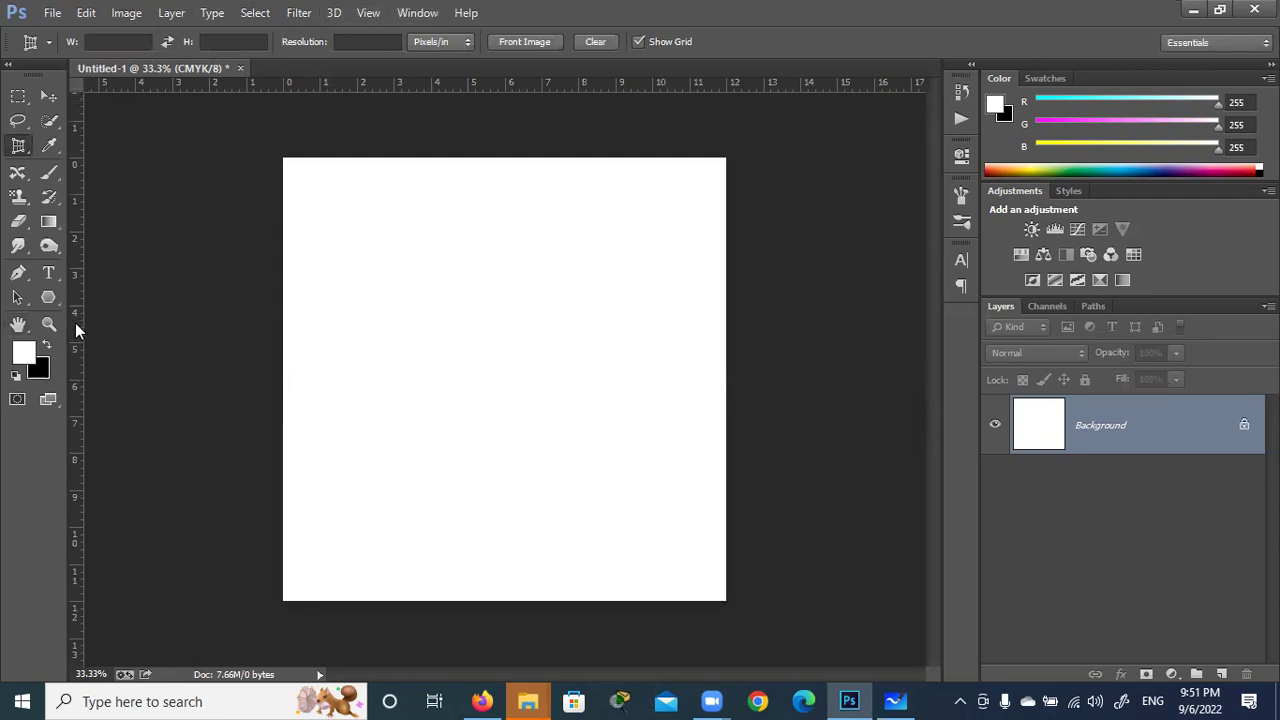
# - Drag a vertical and a horizontal guide from the rulers to 6 cm
pyautogui.moveTo(74, 277); pyautogui.dragTo(501, 277)
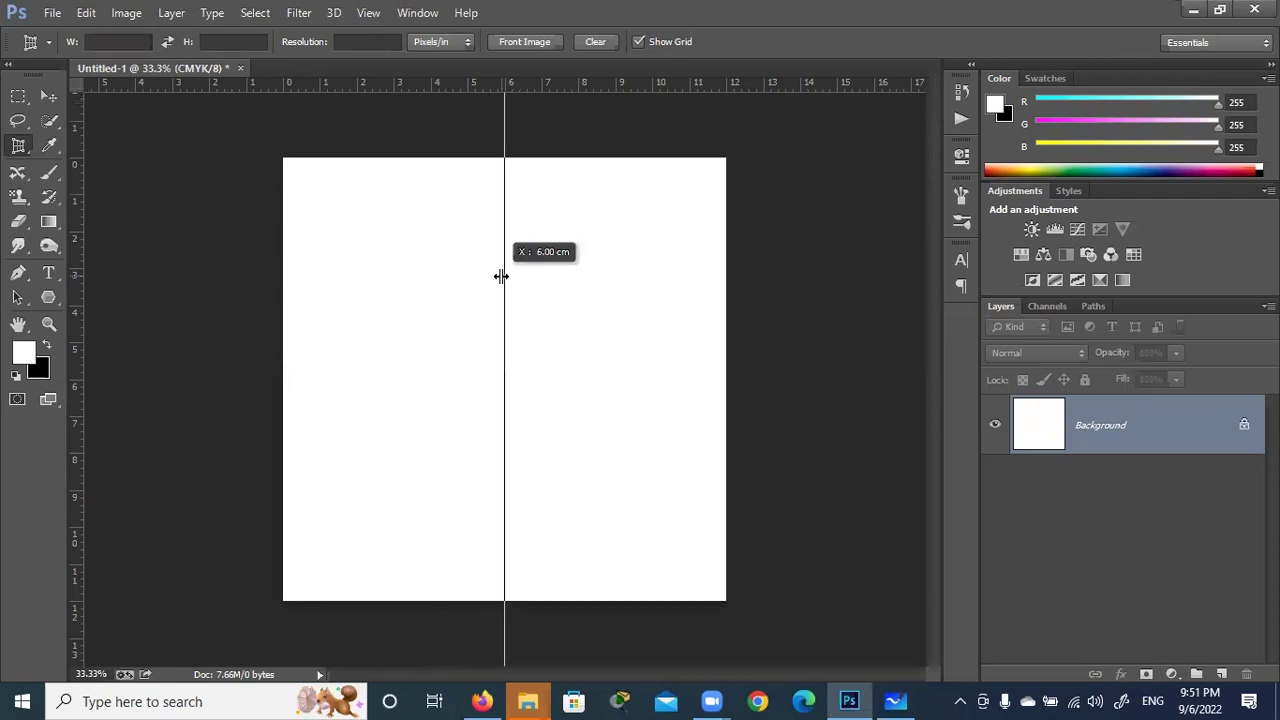
pyautogui.moveTo(501, 277); pyautogui.dragTo(502, 276)
pyautogui.moveTo(445, 82); pyautogui.dragTo(450, 380)
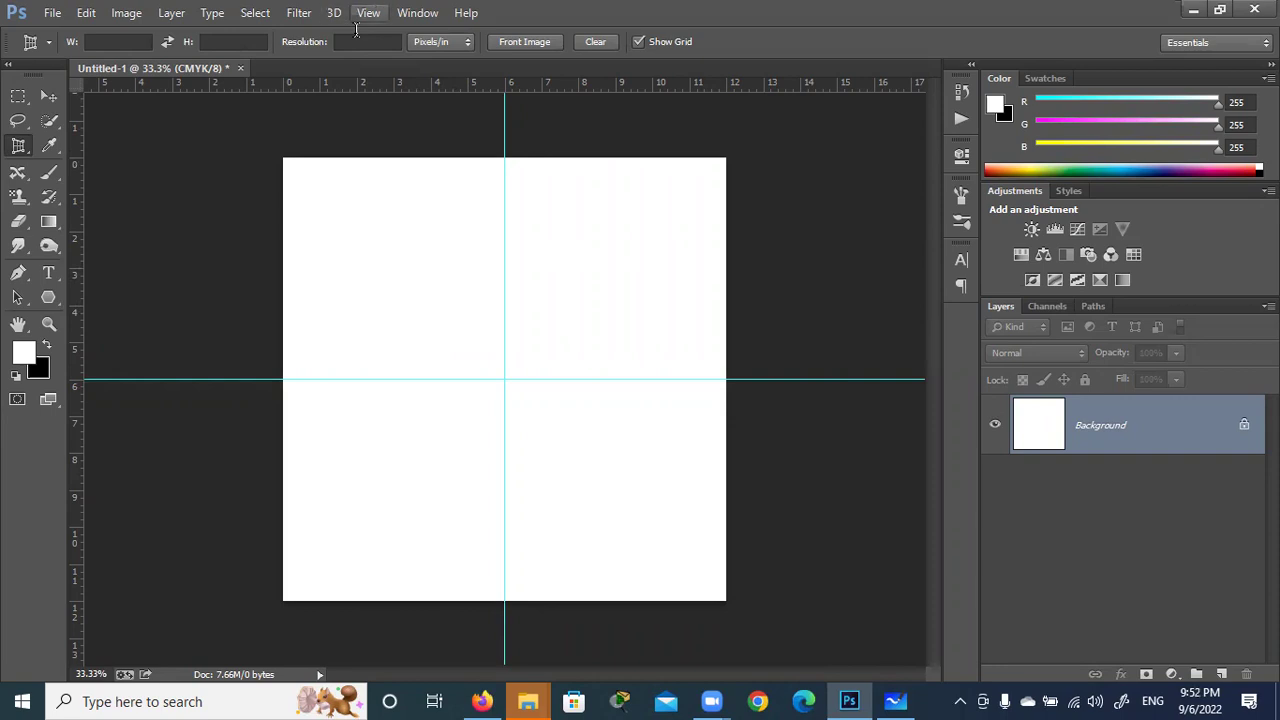
# - Add vertical guides at 4 cm and 8 cm with New Guide
pyautogui.click(356, 24)
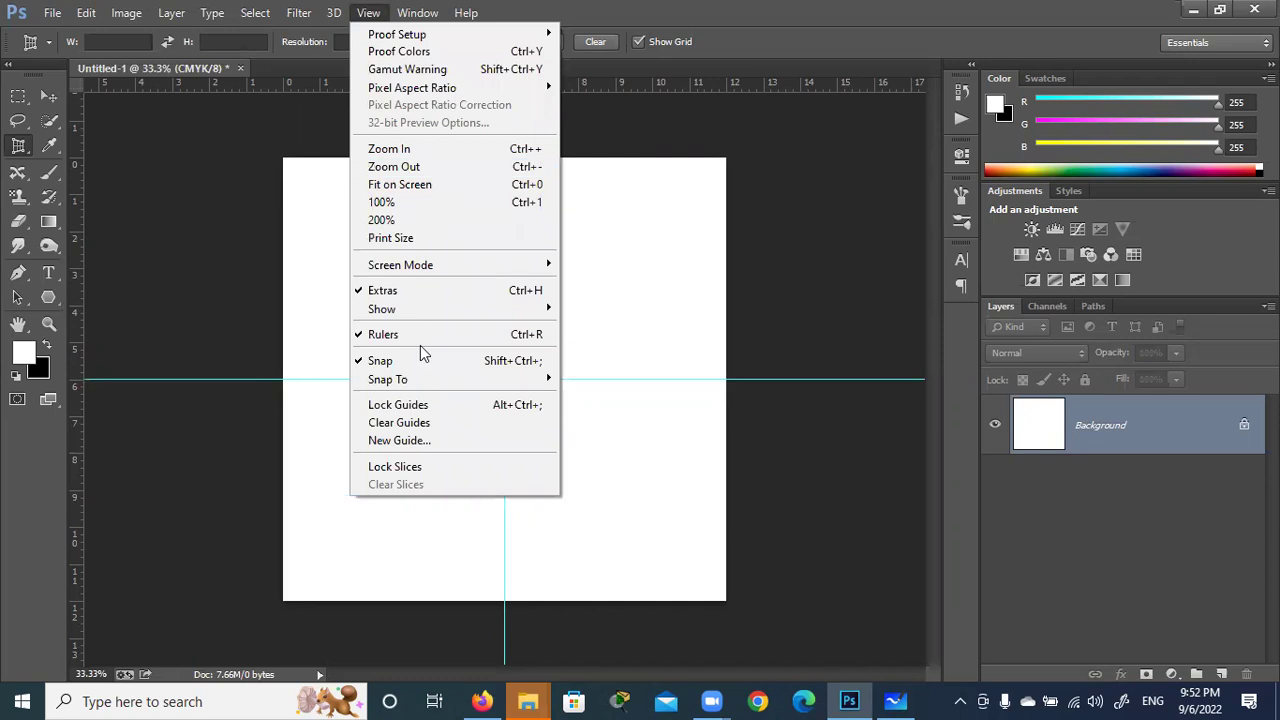
pyautogui.click(445, 441)
pyautogui.click(604, 292)
pyautogui.moveTo(604, 292); pyautogui.dragTo(586, 300)
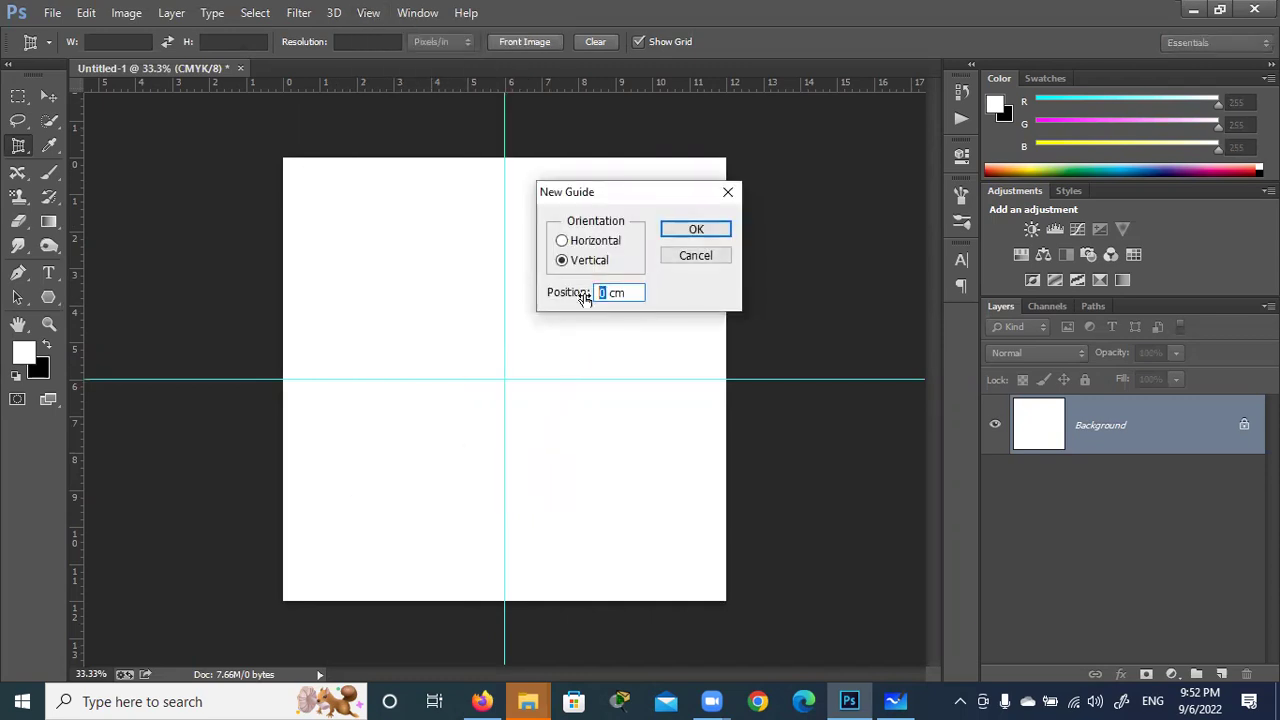
pyautogui.write('4')
pyautogui.press('Return')
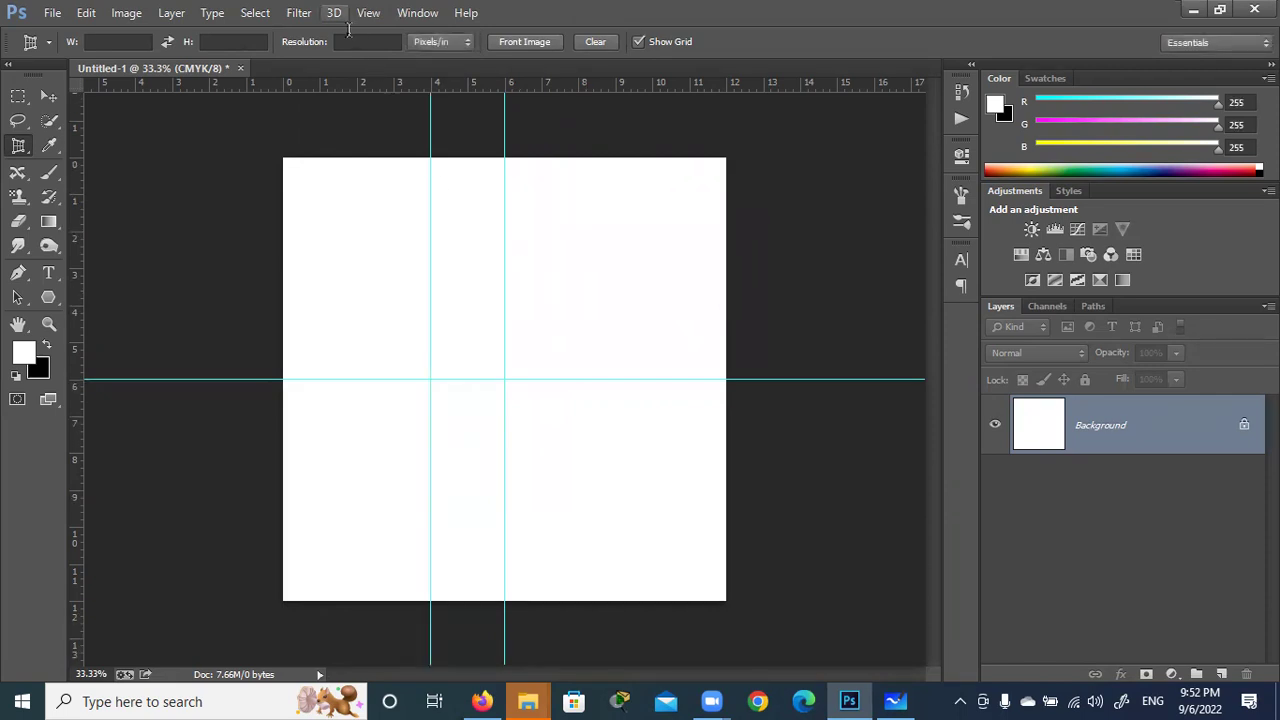
pyautogui.click(368, 12)
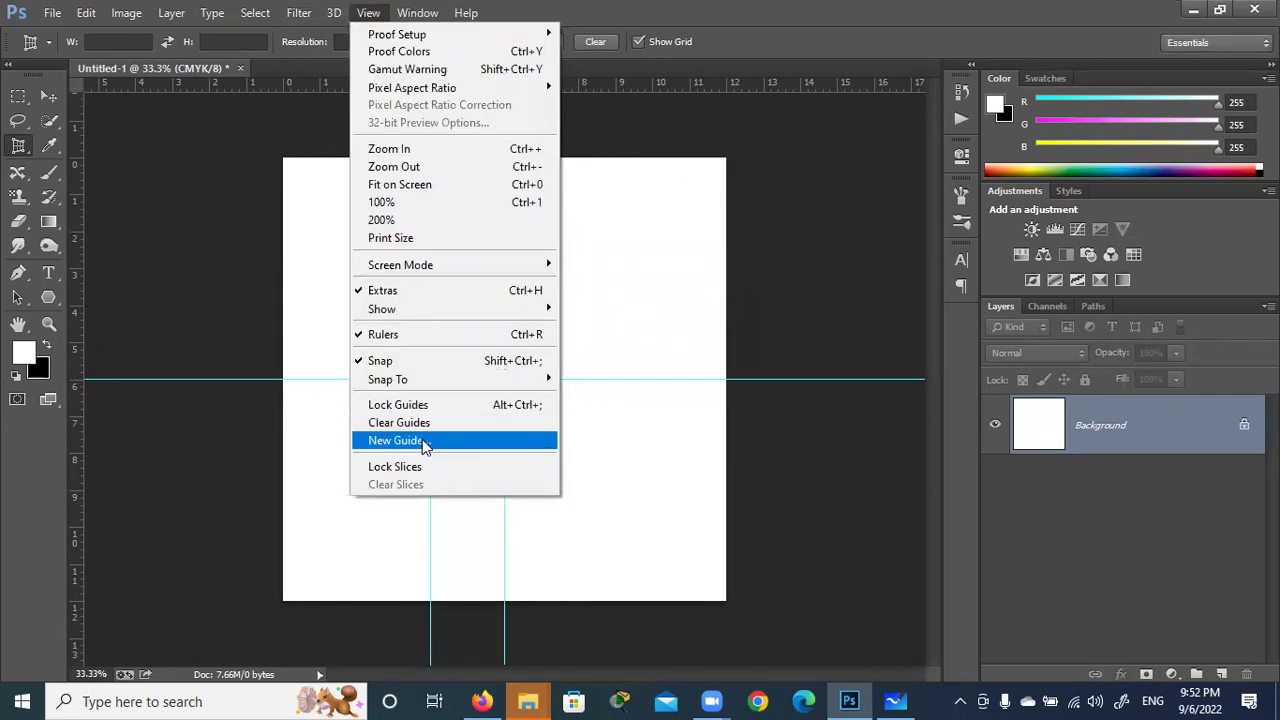
pyautogui.click(422, 440)
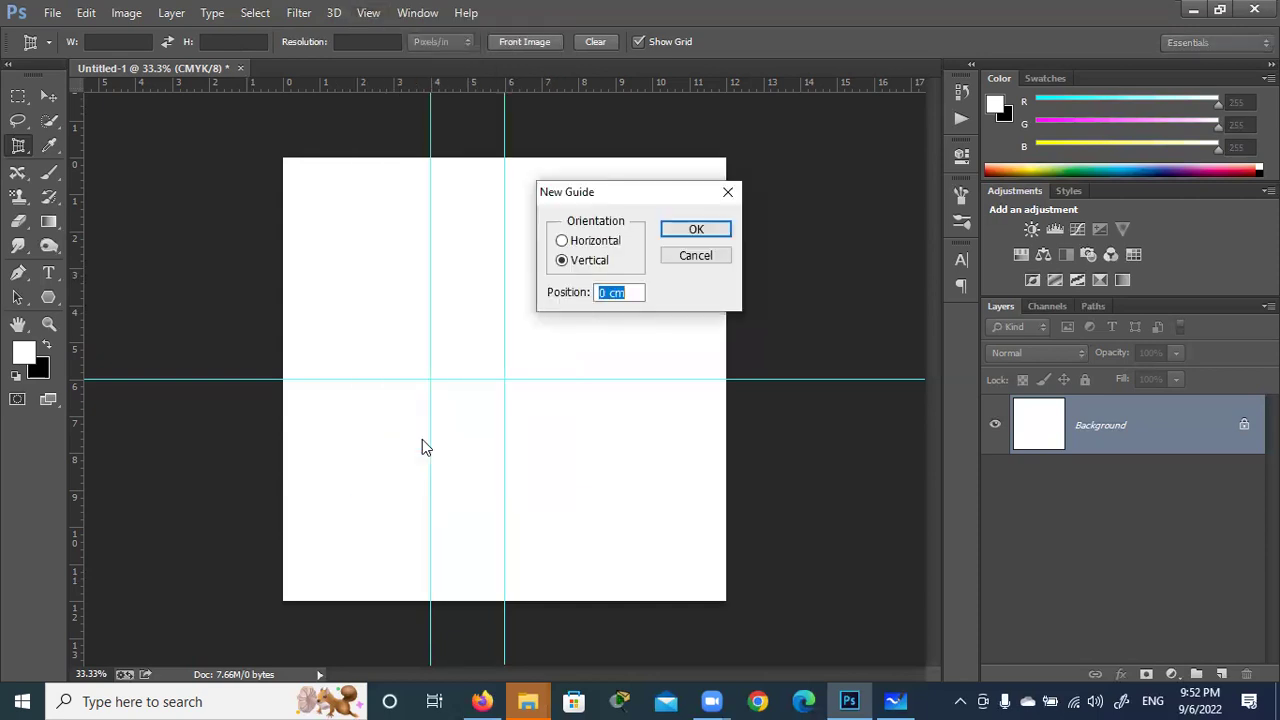
pyautogui.click(600, 292)
pyautogui.write('8')
pyautogui.press('Return')
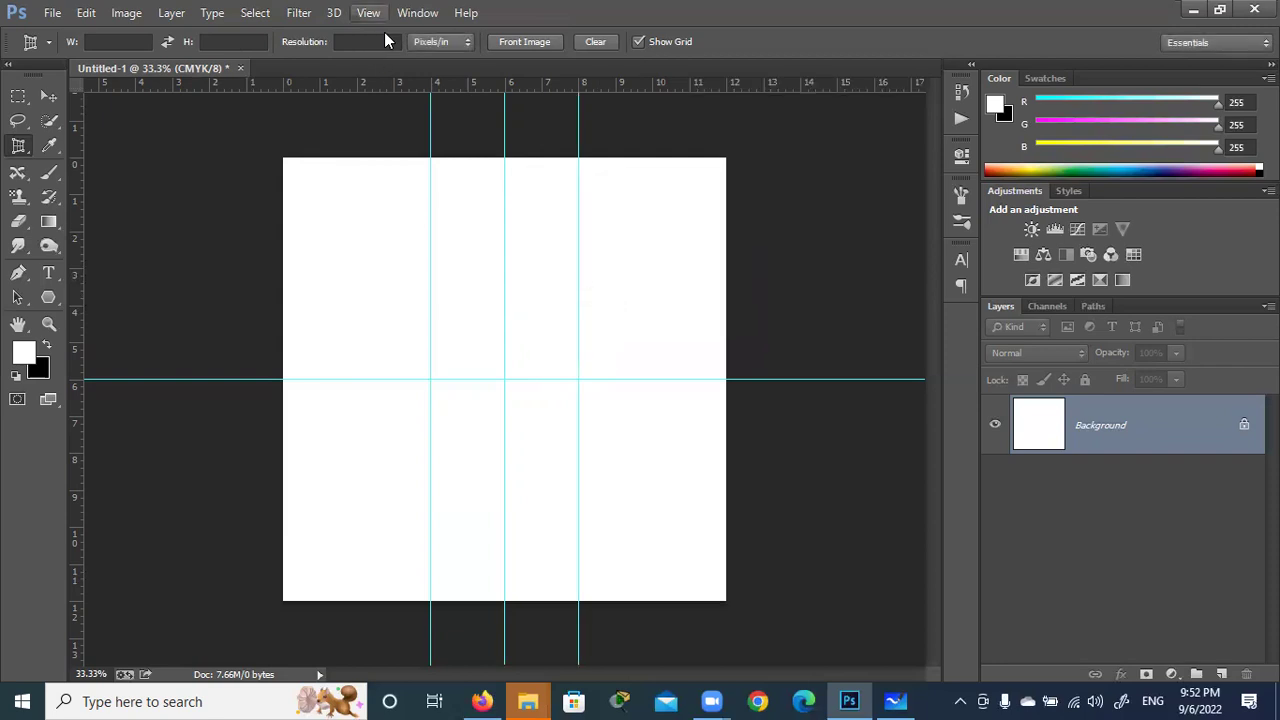
# - Add horizontal guides at 4 cm and 8 cm, then lock all guides
pyautogui.click(368, 12)
pyautogui.click(414, 437)
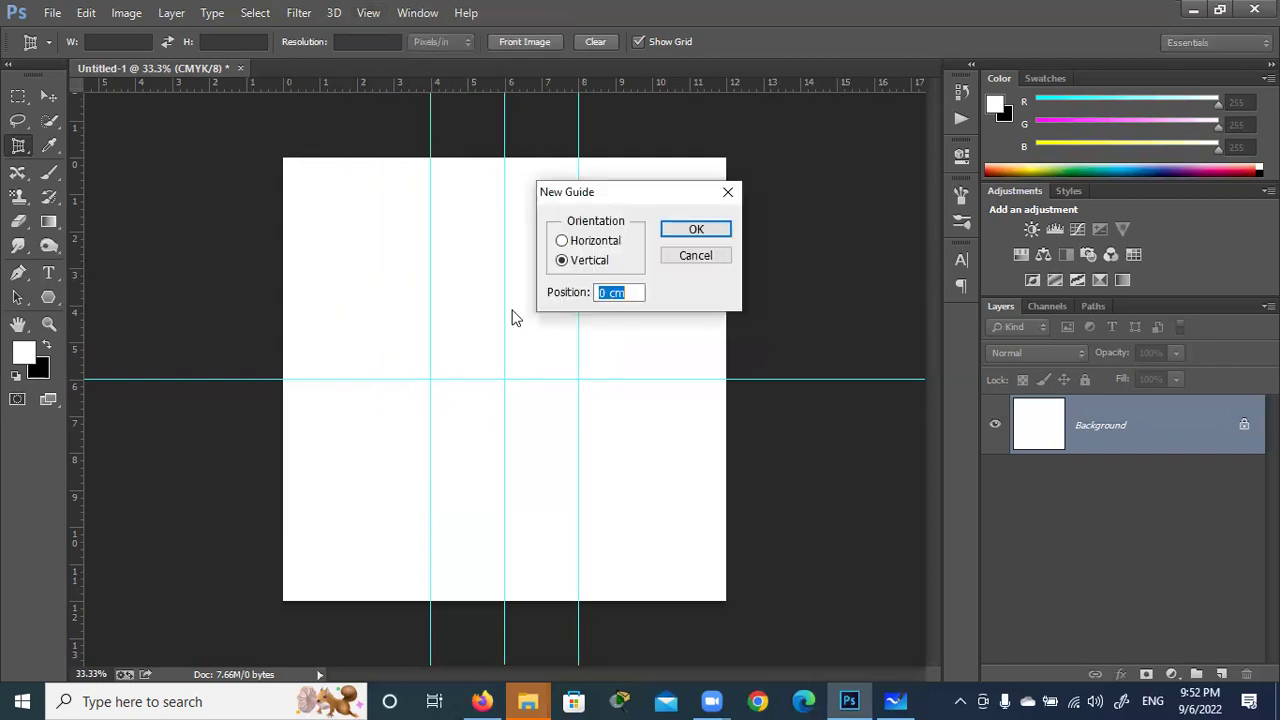
pyautogui.click(598, 240)
pyautogui.moveTo(606, 292); pyautogui.dragTo(567, 287)
pyautogui.write('4')
pyautogui.press('Return')
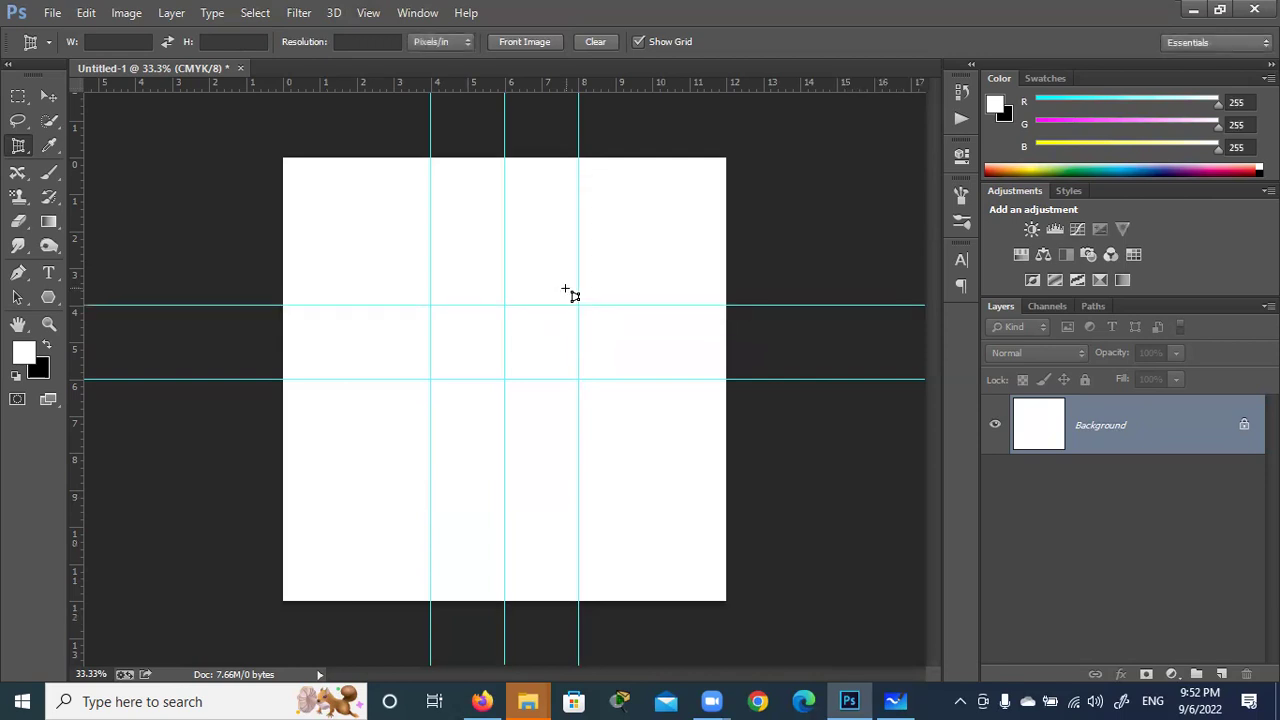
pyautogui.click(368, 13)
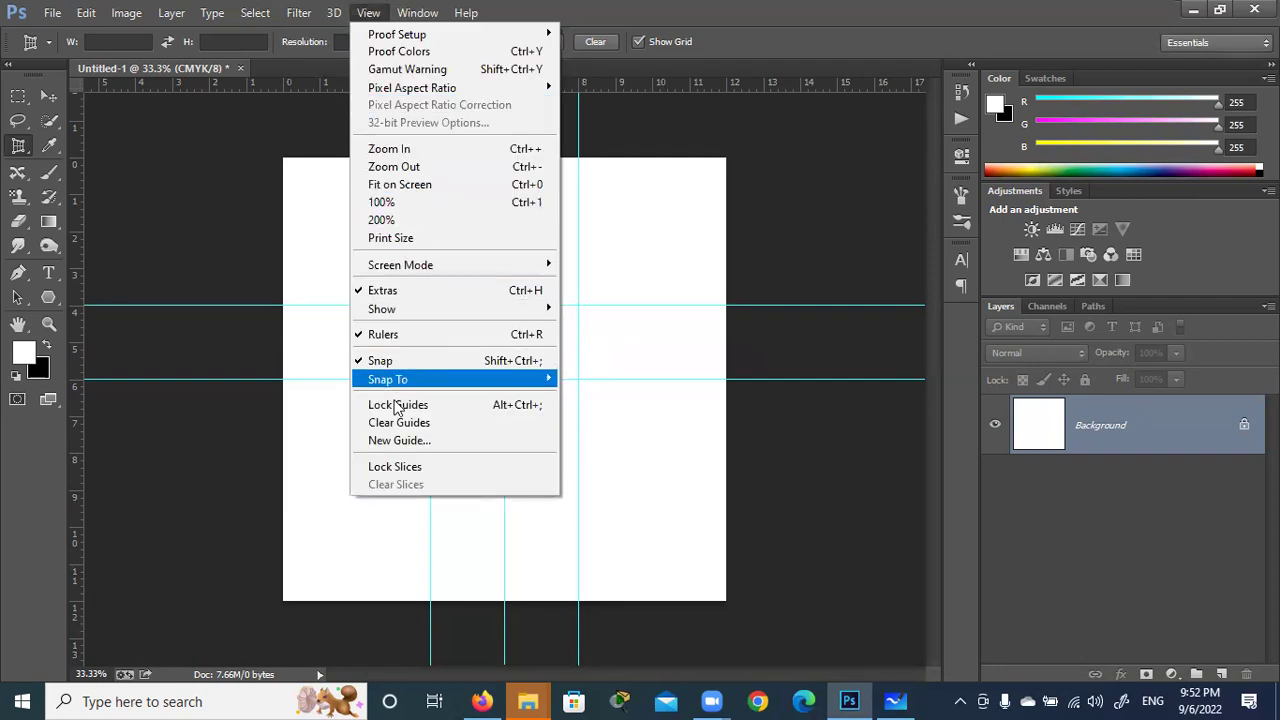
pyautogui.click(400, 441)
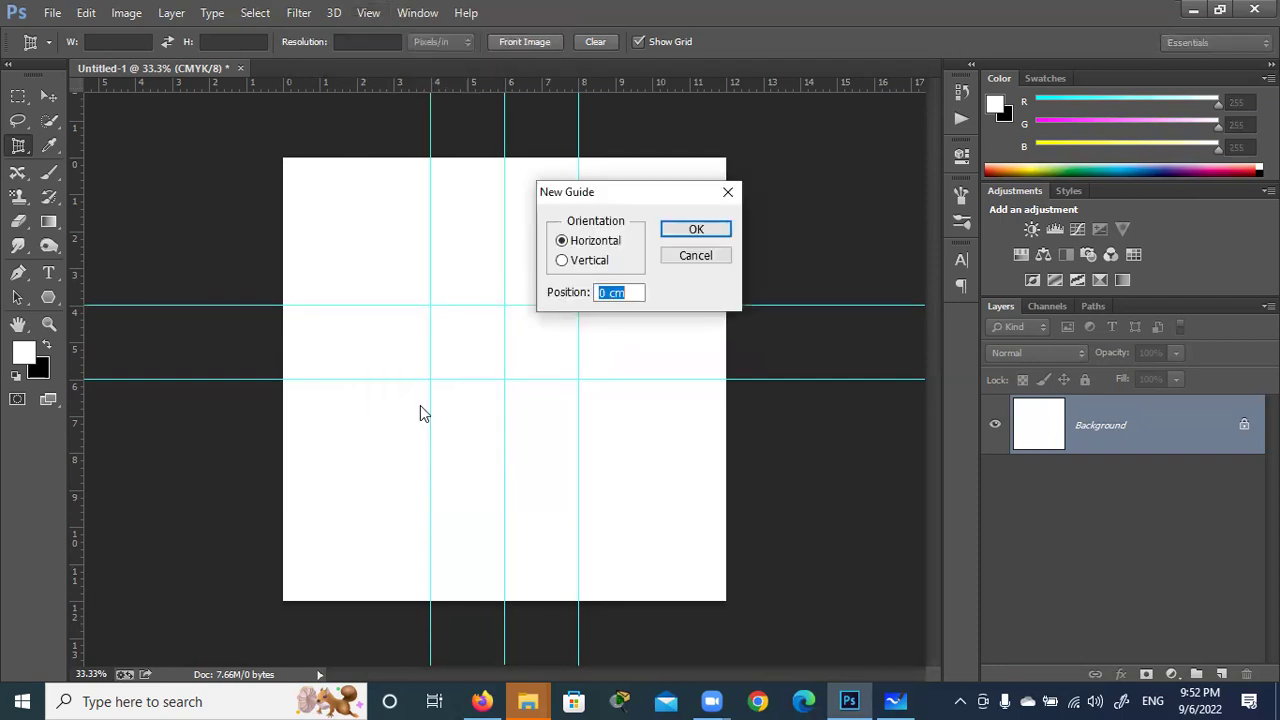
pyautogui.doubleClick(601, 292)
pyautogui.write('8')
pyautogui.press('Return')
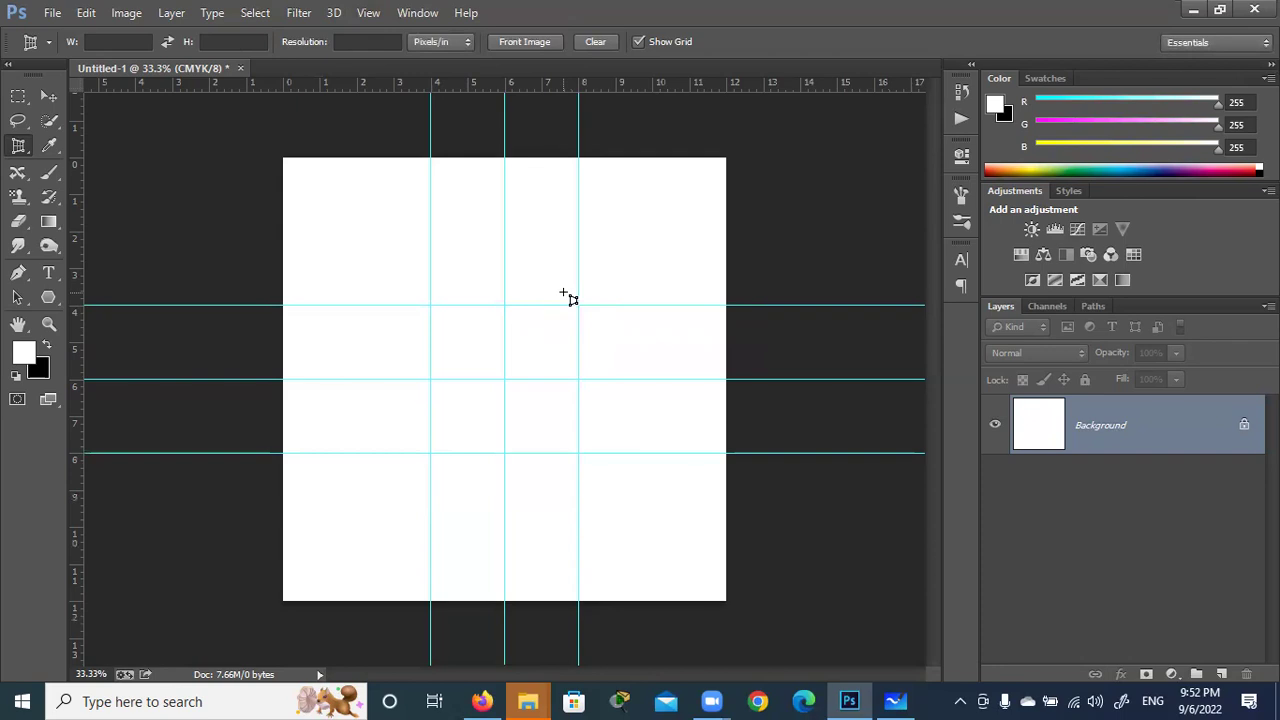
pyautogui.click(368, 12)
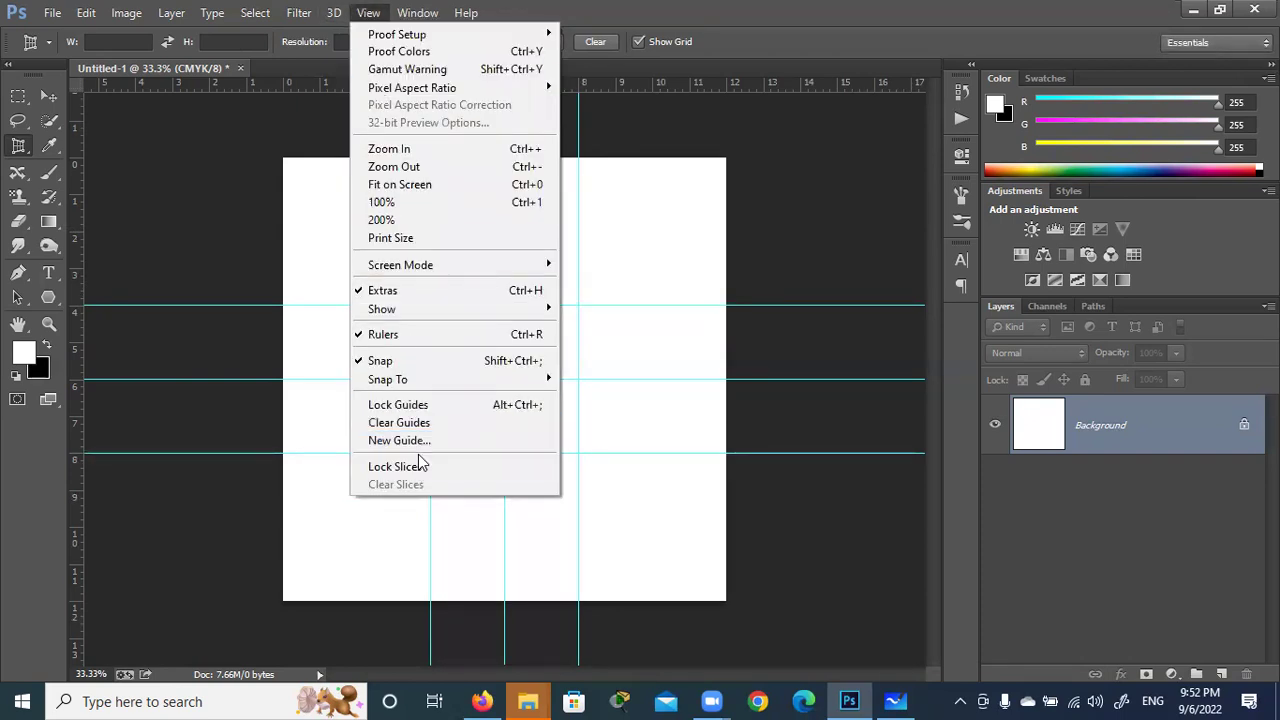
pyautogui.click(418, 404)
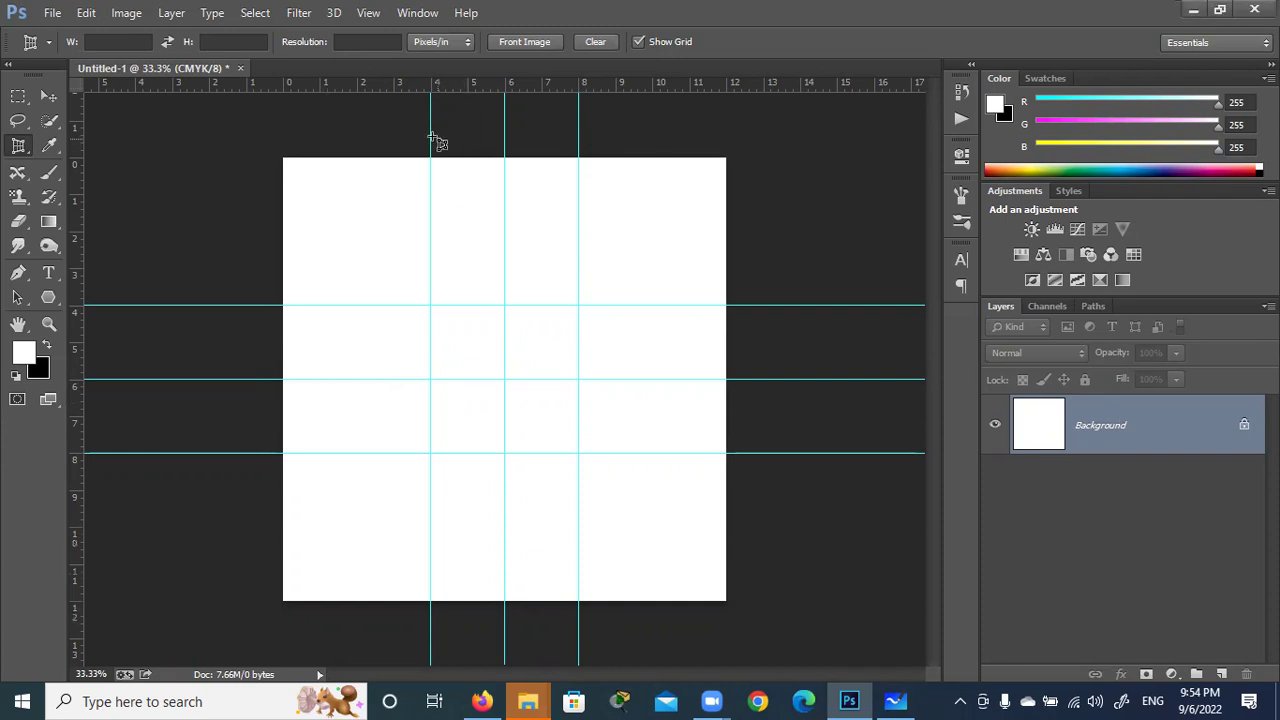
# - Select the Move tool and unlock the guides
pyautogui.click(49, 97)
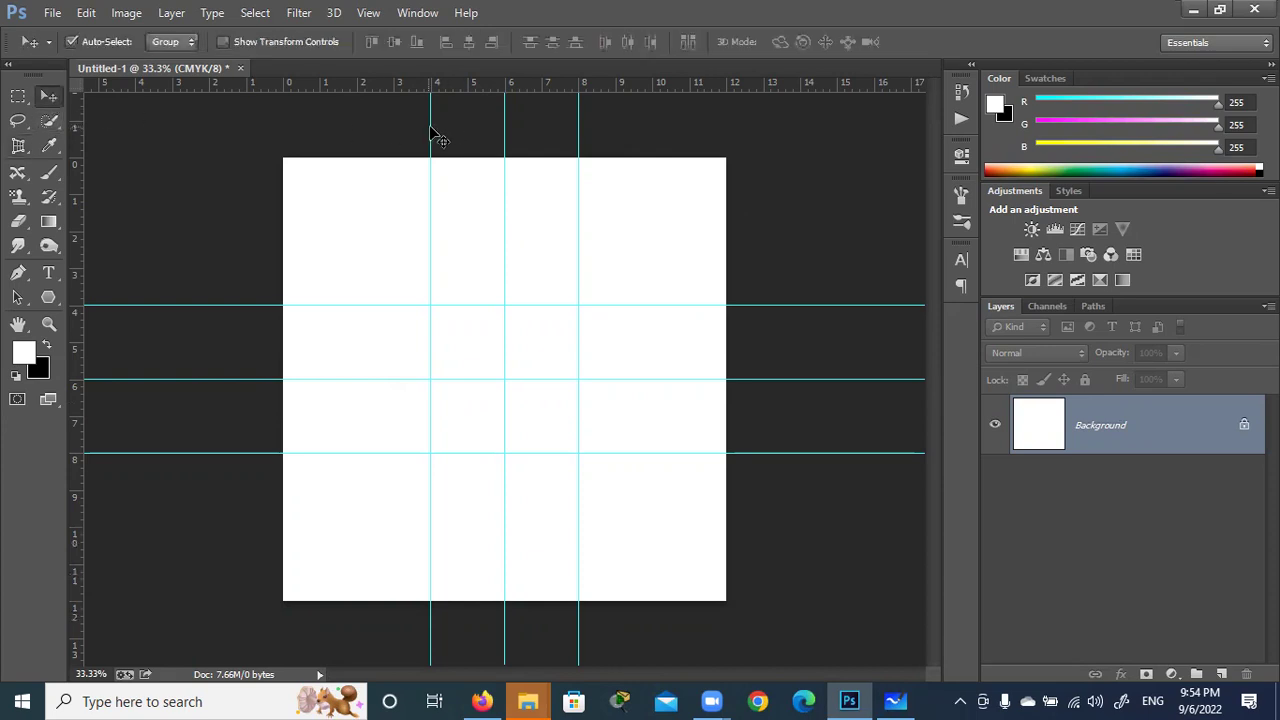
pyautogui.click(368, 13)
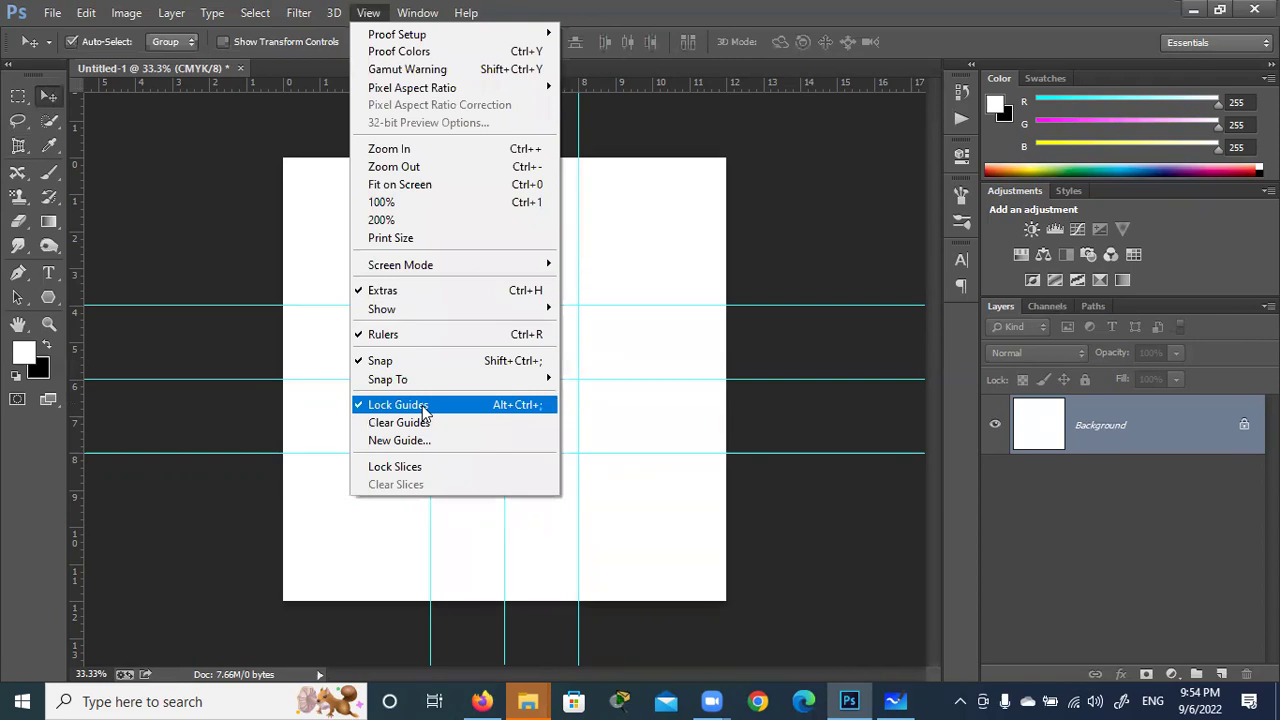
pyautogui.click(424, 408)
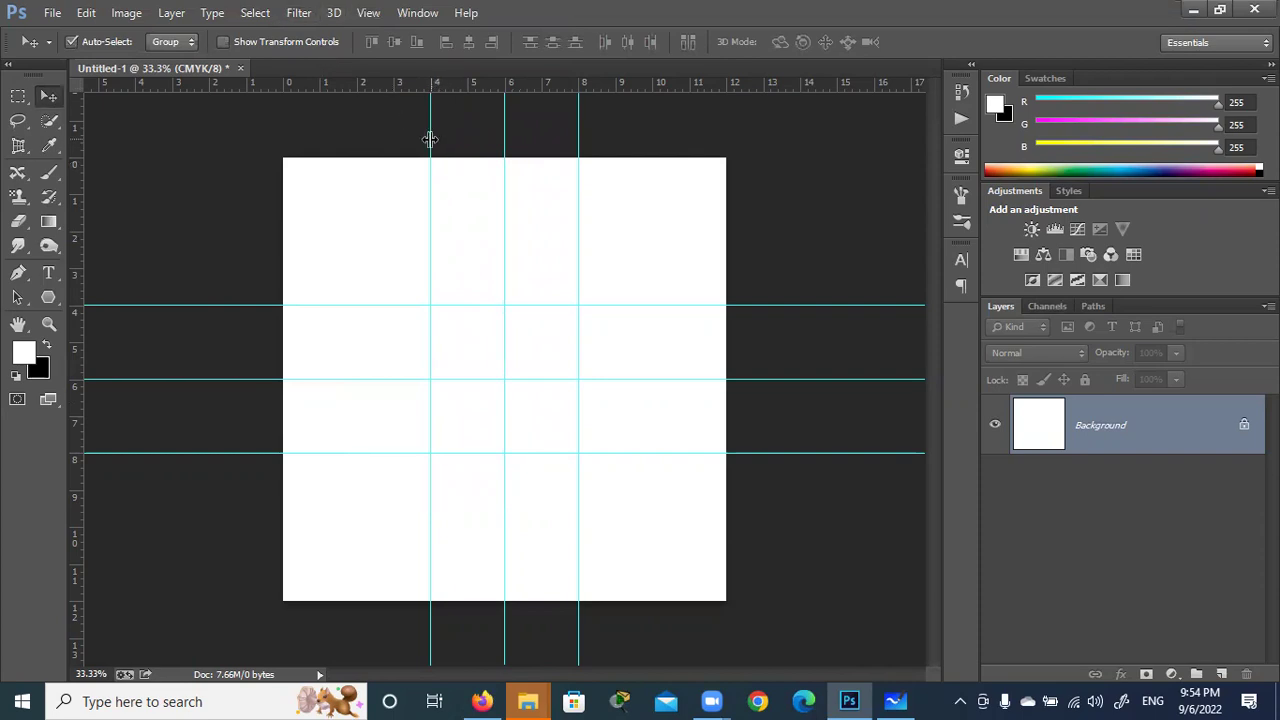
# - Drag all six guides (4, 6, 8 cm on each axis) back onto the rulers
pyautogui.moveTo(428, 139); pyautogui.dragTo(80, 140)
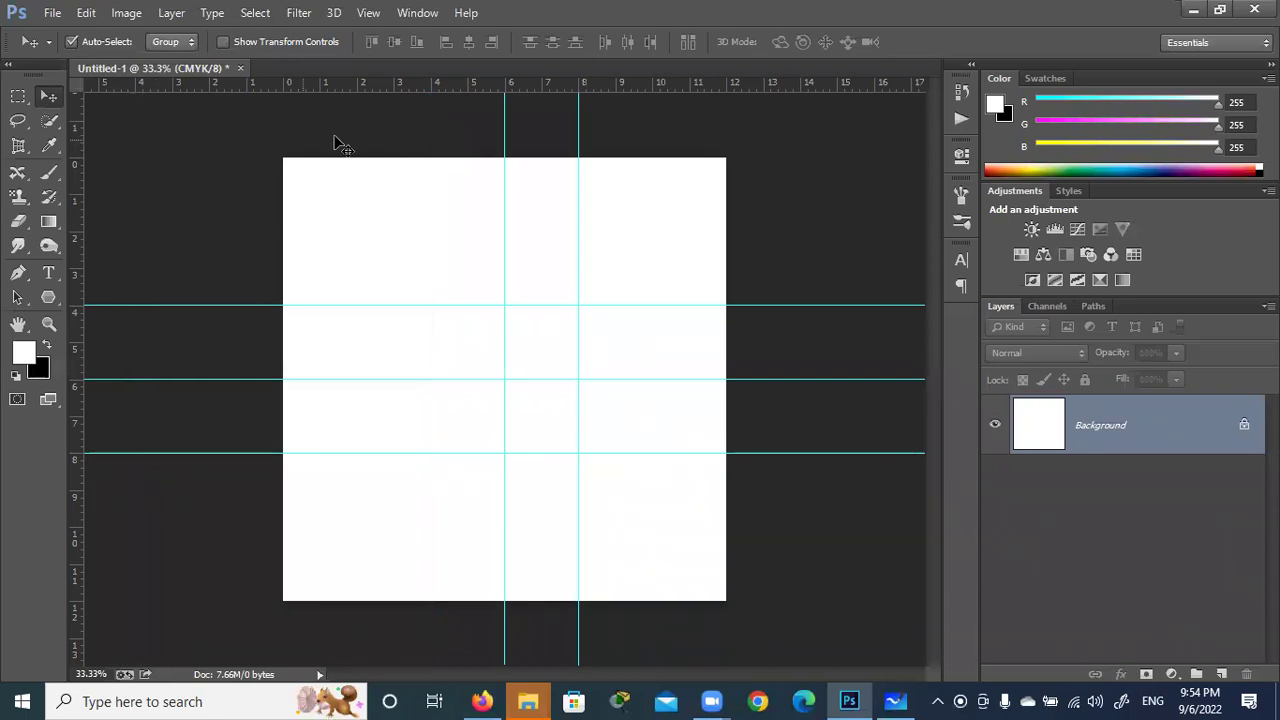
pyautogui.moveTo(505, 135); pyautogui.dragTo(82, 125)
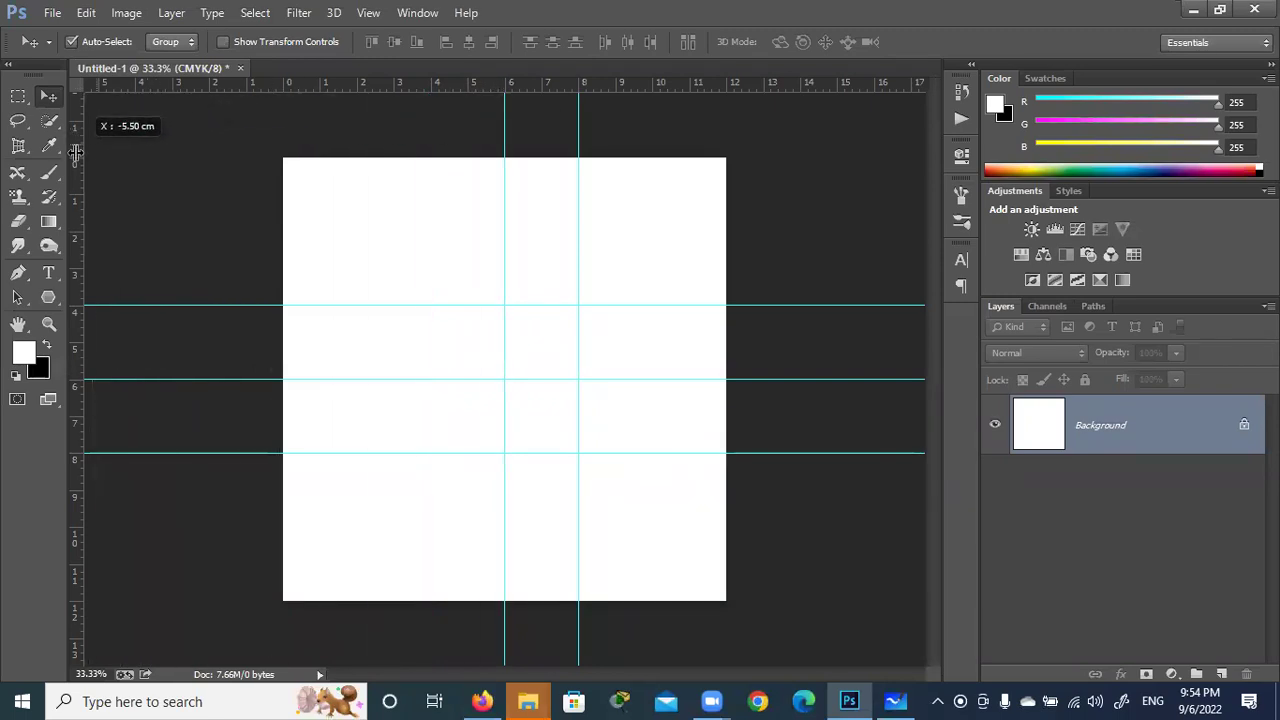
pyautogui.moveTo(579, 128); pyautogui.dragTo(78, 157)
pyautogui.moveTo(160, 305); pyautogui.dragTo(186, 88)
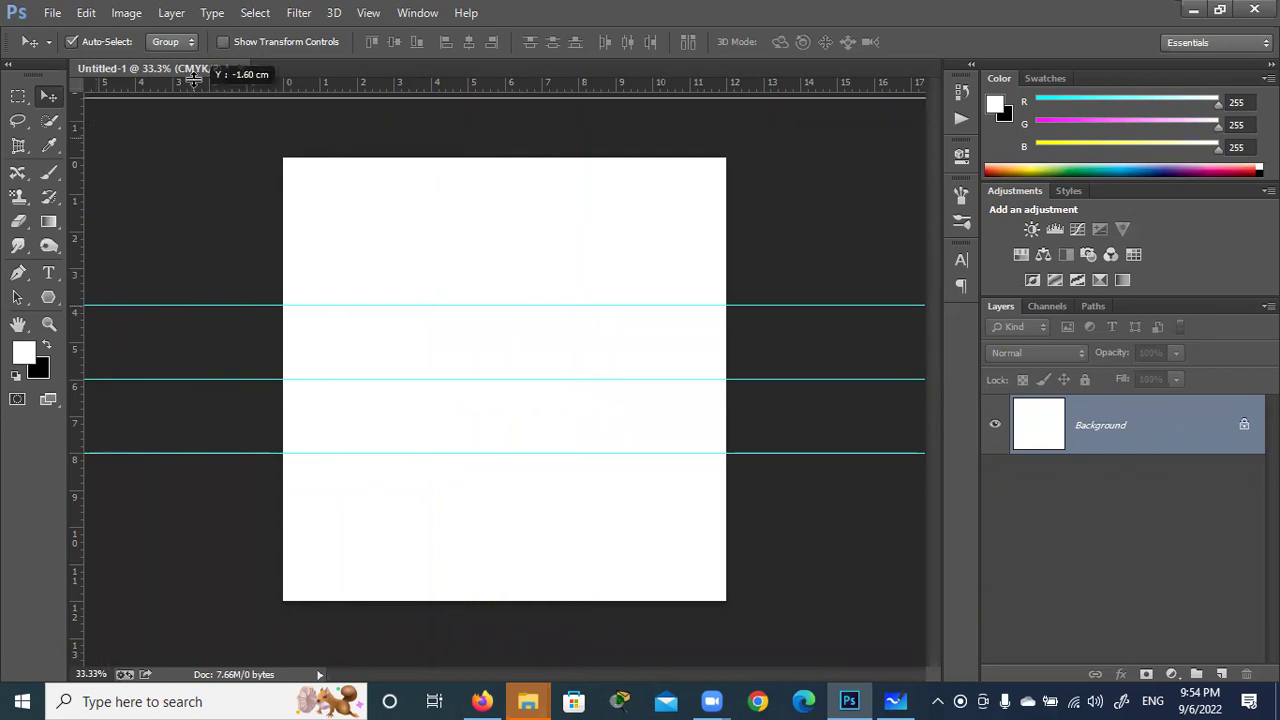
pyautogui.moveTo(215, 379); pyautogui.dragTo(216, 90)
pyautogui.moveTo(214, 452); pyautogui.dragTo(216, 85)
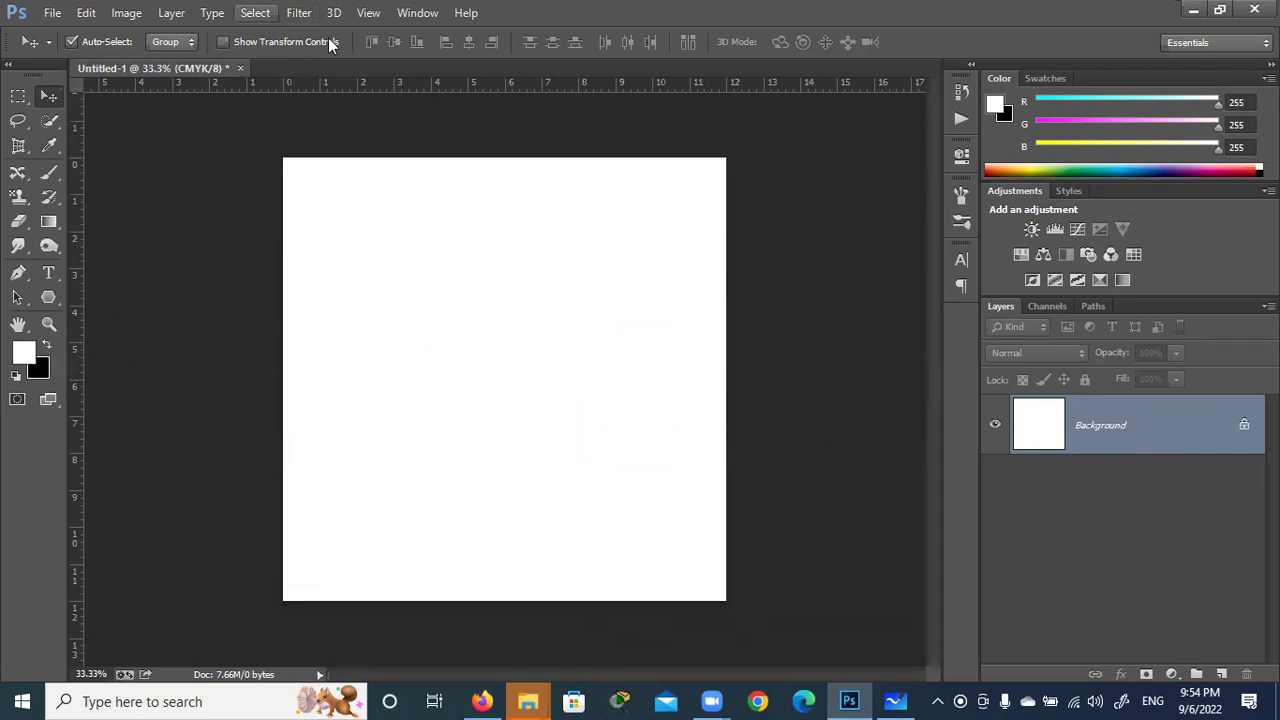
# - Add horizontal guides at 4 cm and 6 cm with New Guide
pyautogui.click(368, 12)
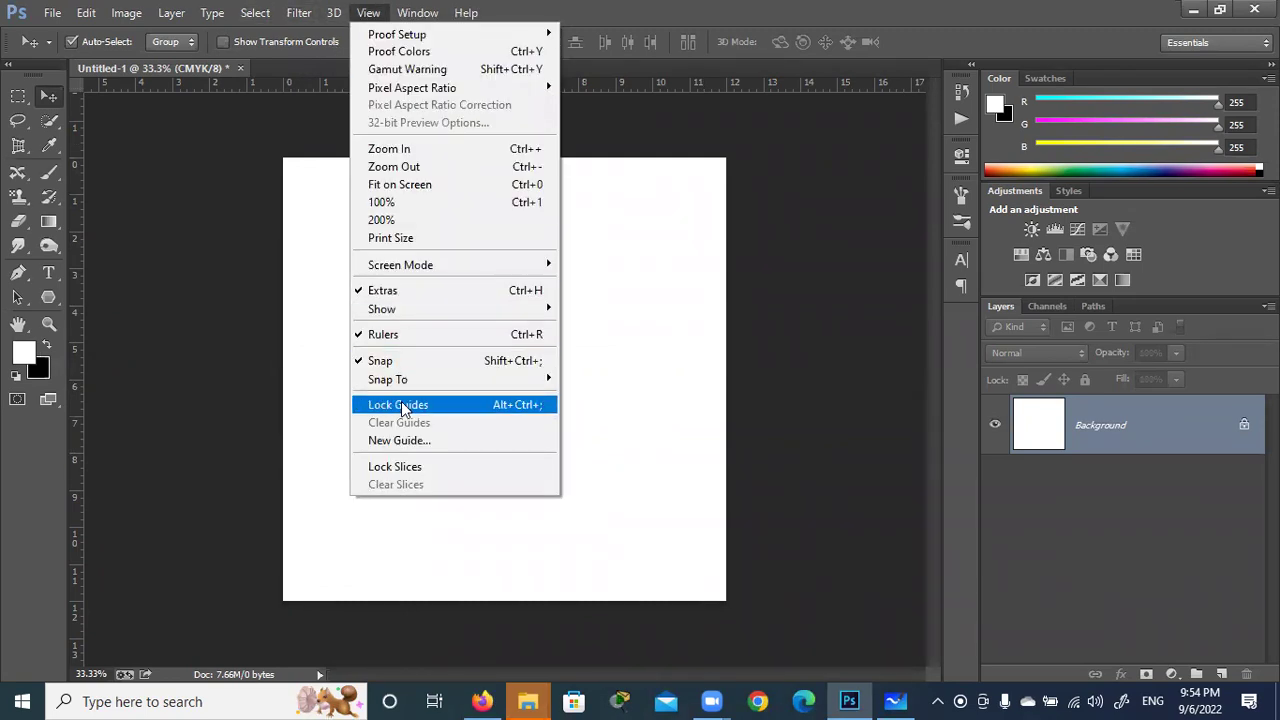
pyautogui.click(416, 439)
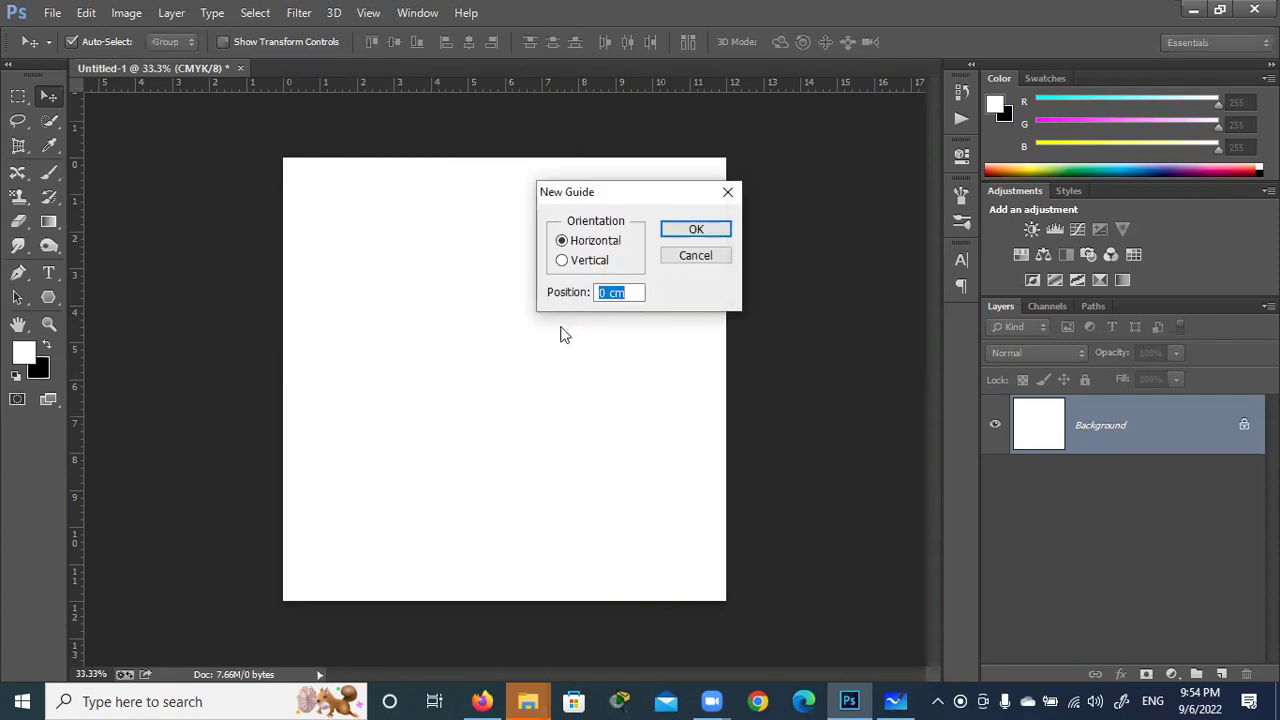
pyautogui.click(602, 292)
pyautogui.moveTo(603, 292); pyautogui.dragTo(598, 292)
pyautogui.write('4')
pyautogui.press('Return')
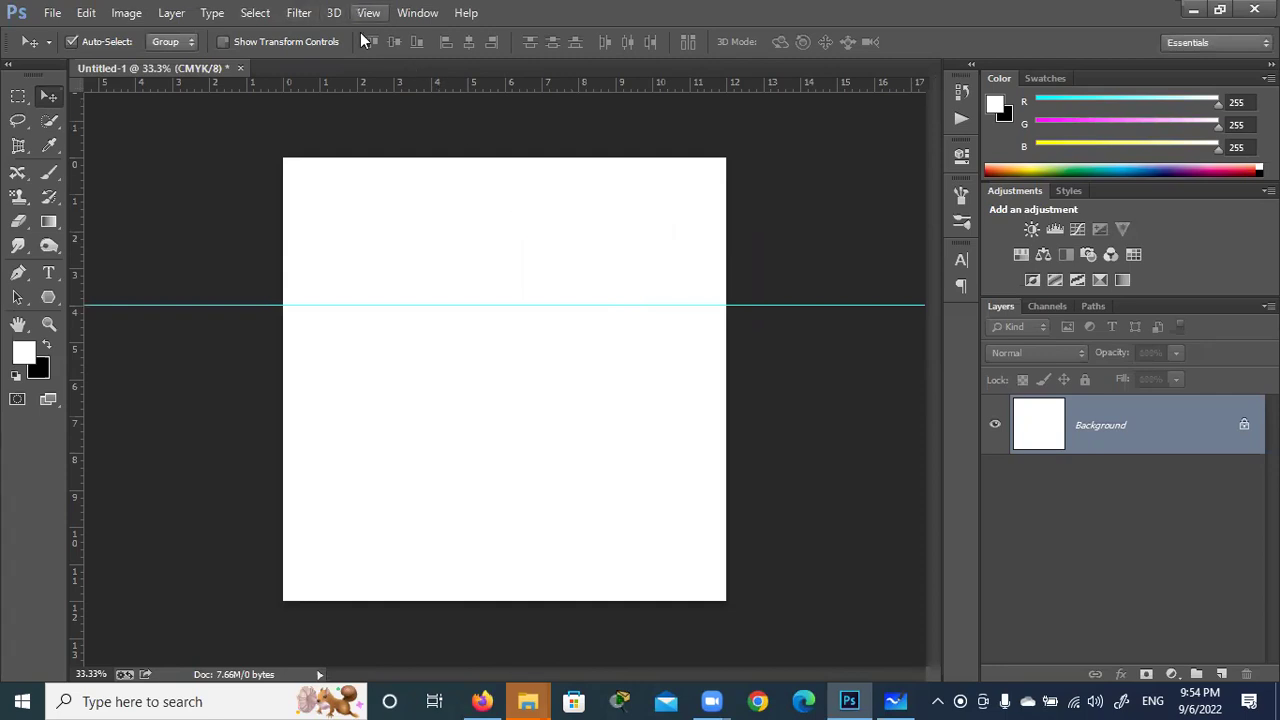
pyautogui.click(361, 32)
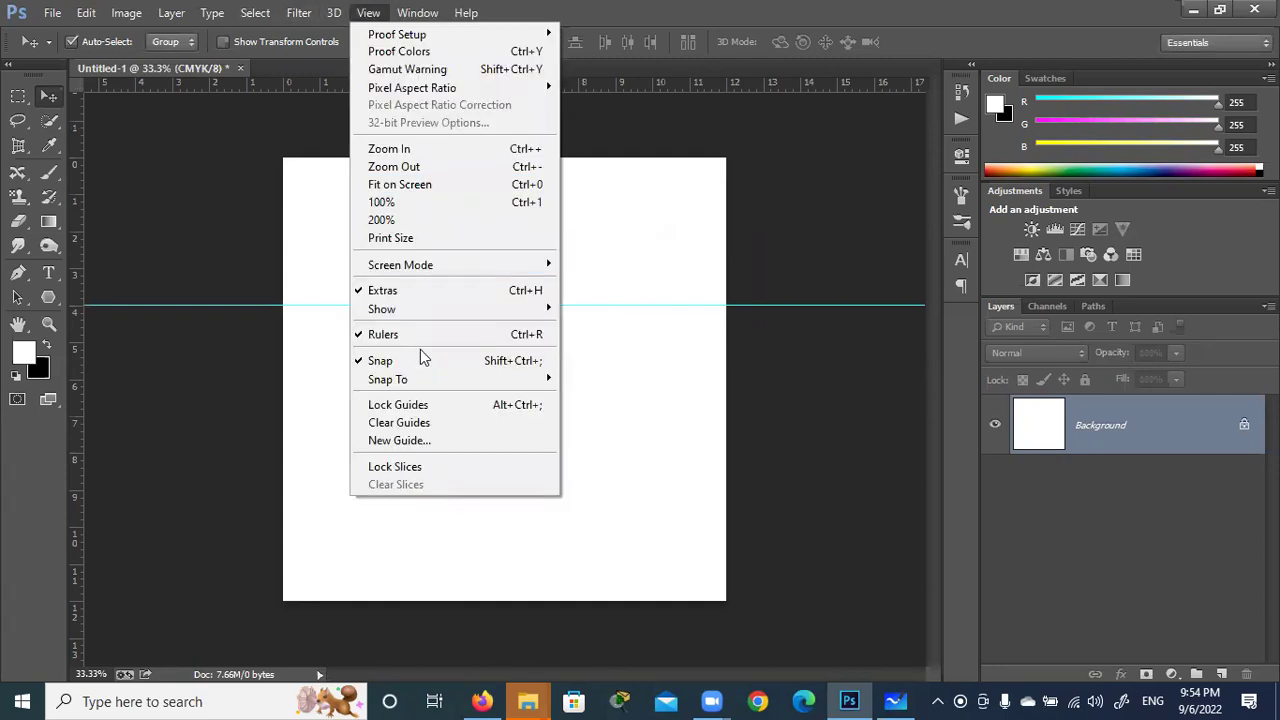
pyautogui.click(430, 445)
pyautogui.click(600, 292)
pyautogui.doubleClick(600, 292)
pyautogui.write('6')
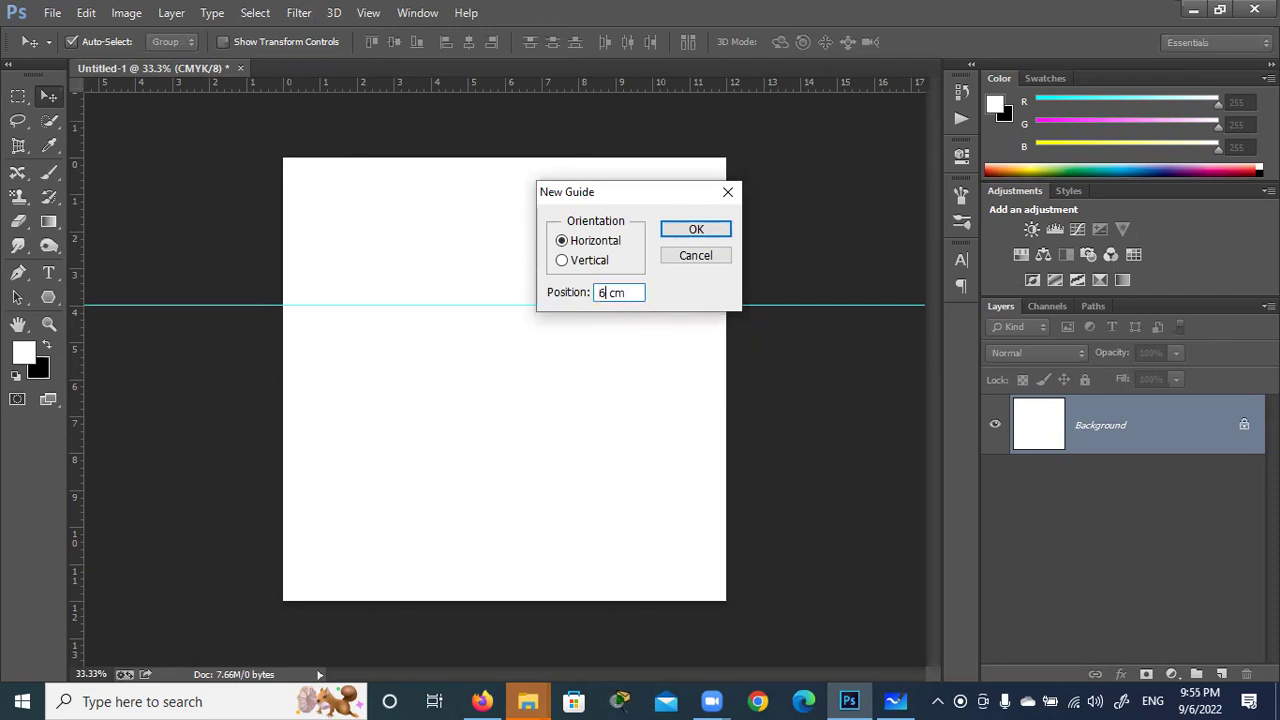
pyautogui.press('Return')
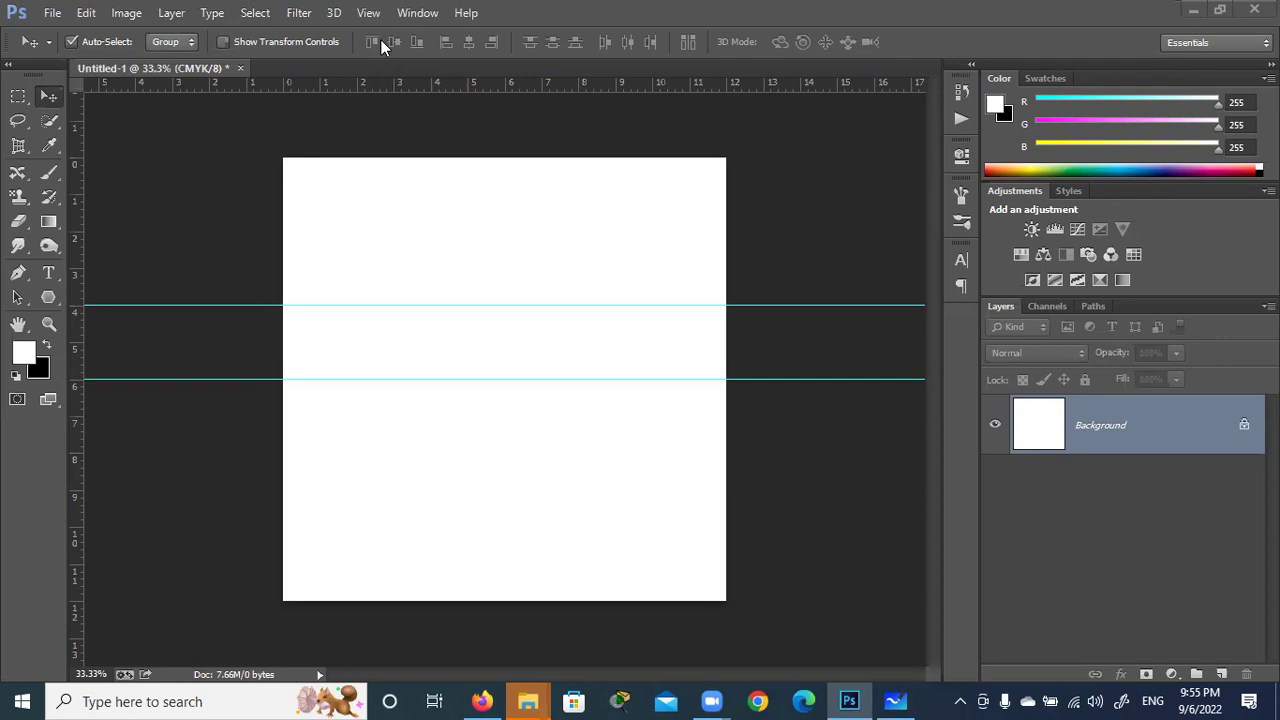
# - Add a third horizontal guide at 8 cm
pyautogui.click(368, 13)
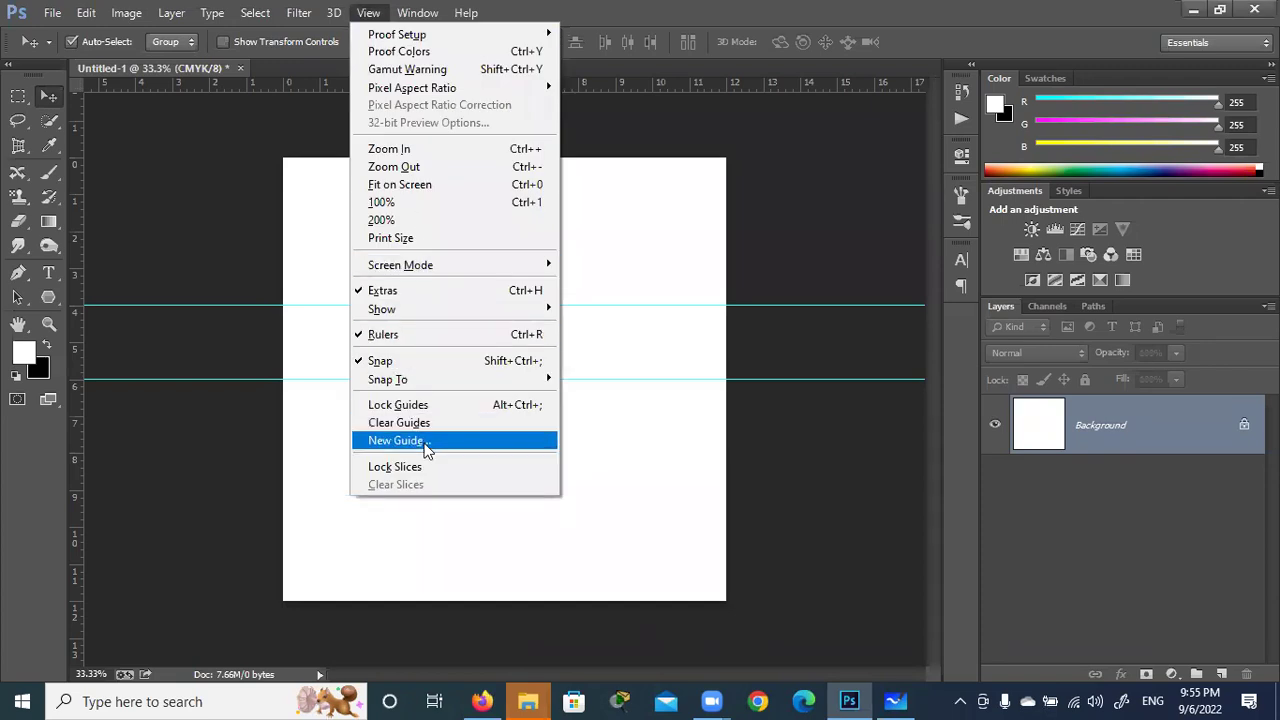
pyautogui.click(426, 441)
pyautogui.click(600, 295)
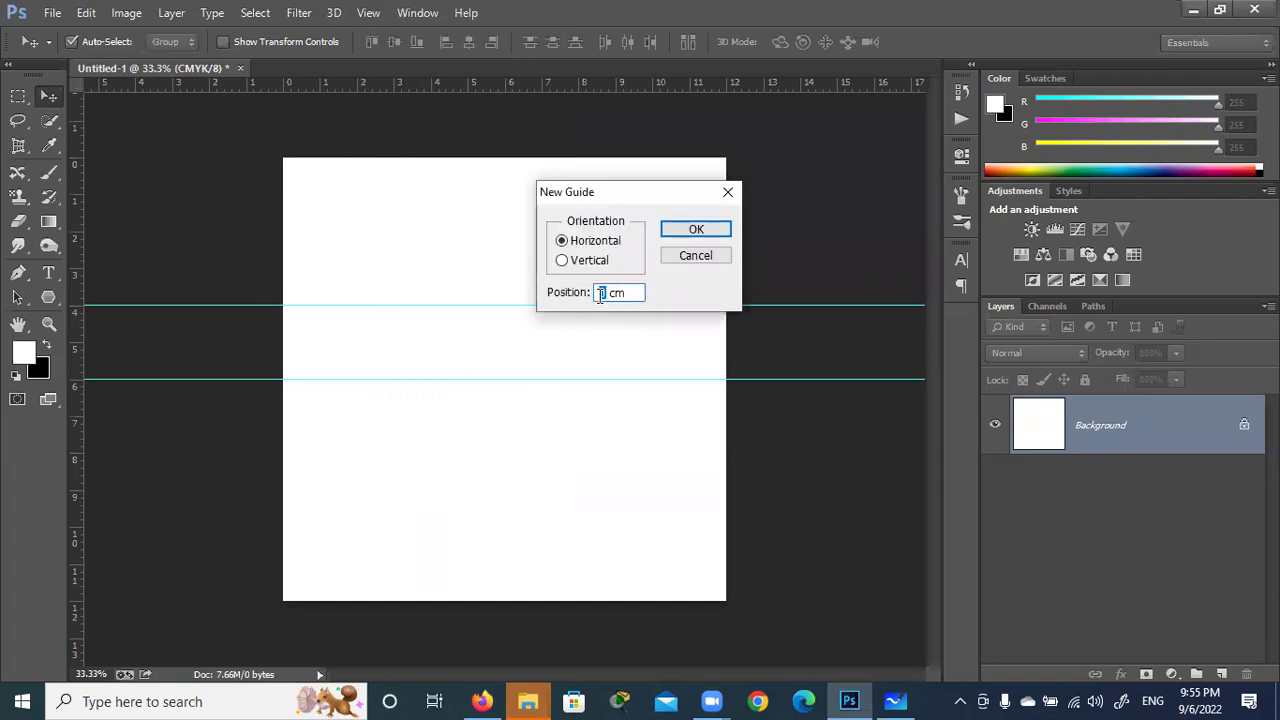
pyautogui.write('8')
pyautogui.press('Return')
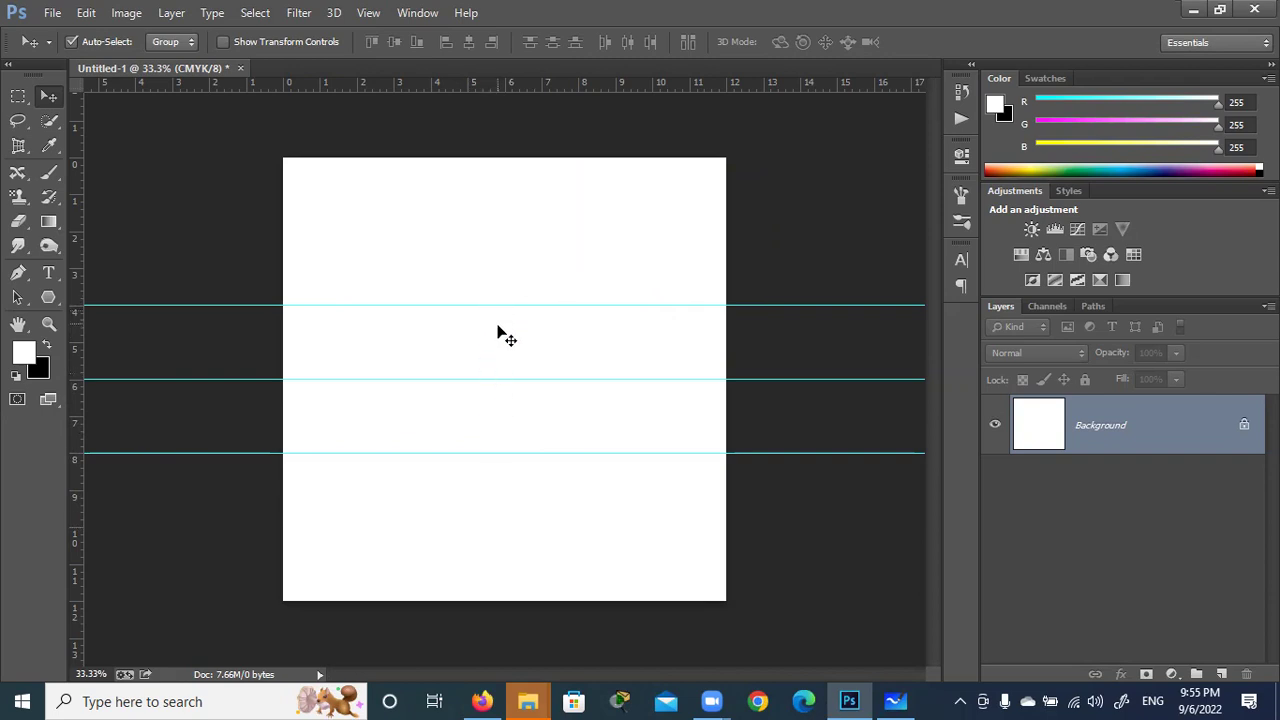
# - Add a vertical guide at 4 cm with New Guide
pyautogui.click(368, 12)
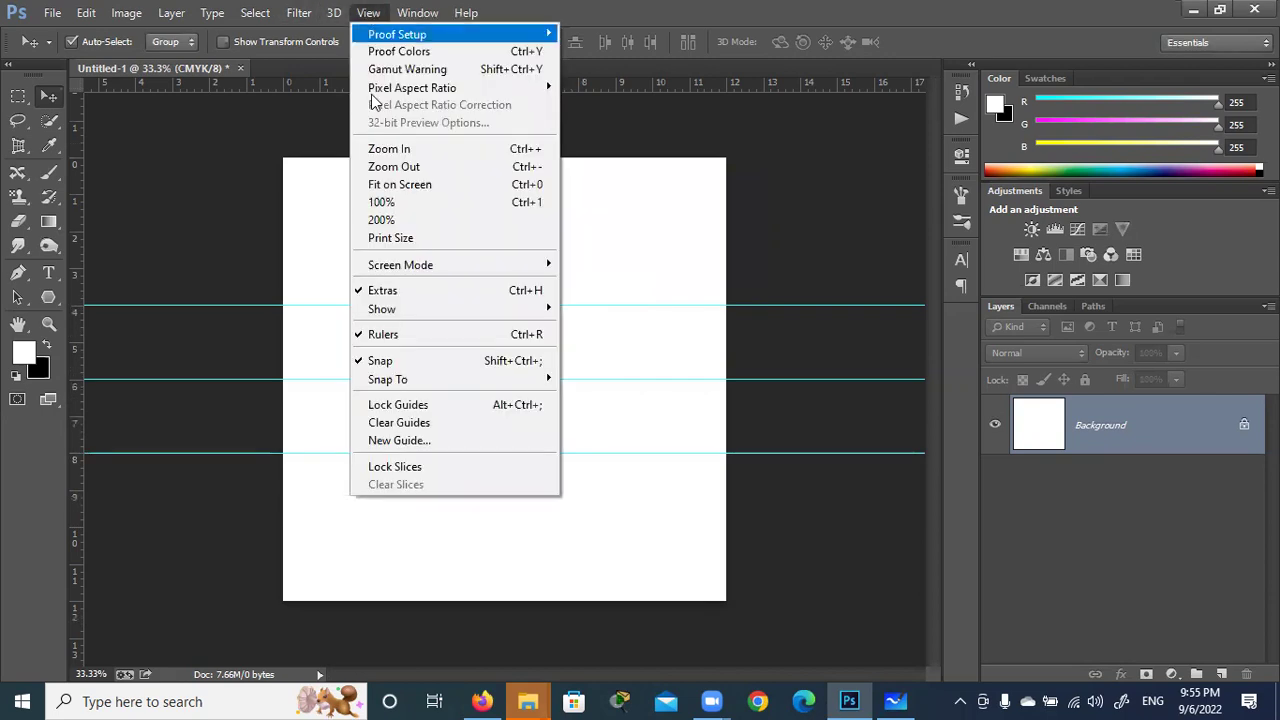
pyautogui.click(398, 441)
pyautogui.click(562, 260)
pyautogui.click(604, 292)
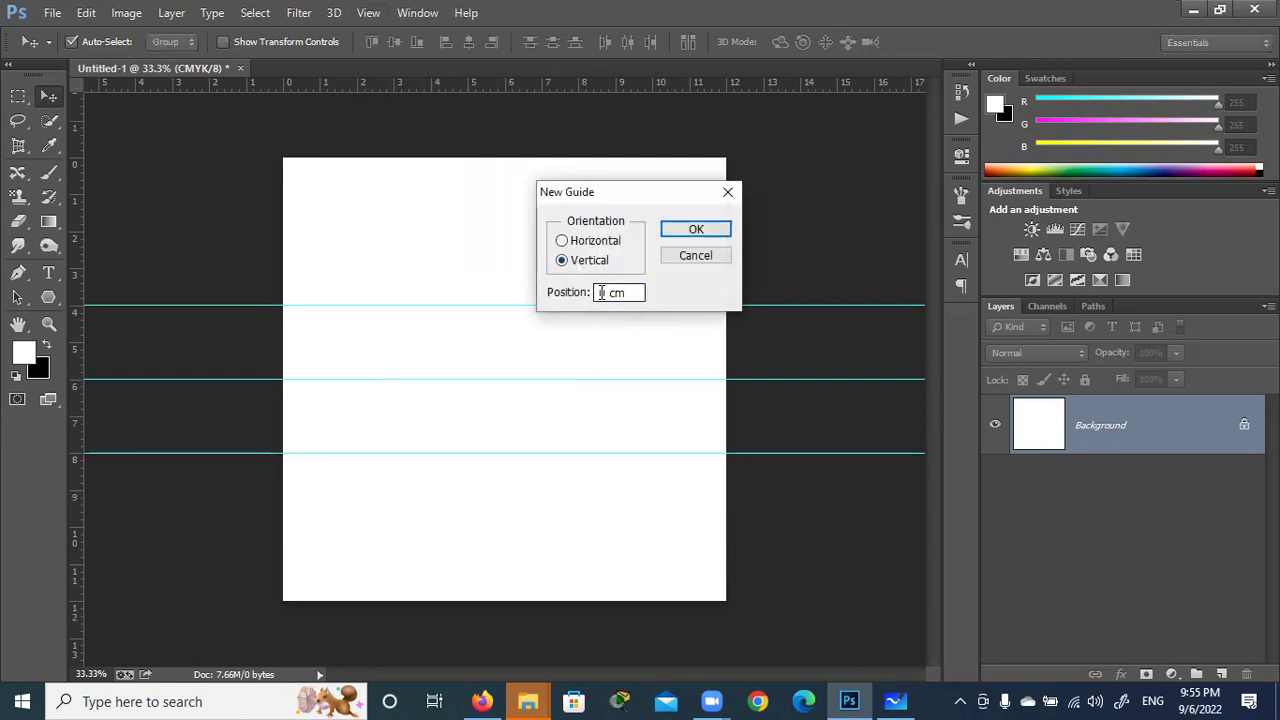
pyautogui.doubleClick(604, 292)
pyautogui.write('4')
pyautogui.press('Return')
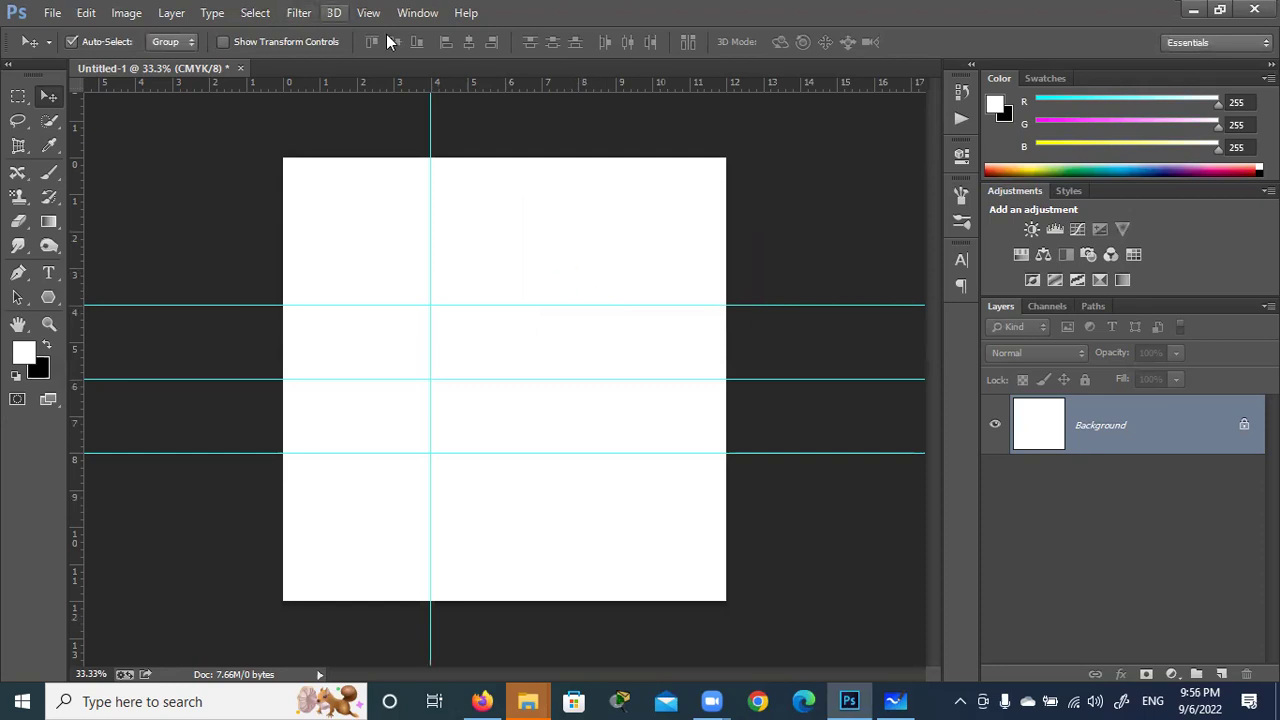
# - Add a vertical guide at 6 cm, creating it twice
pyautogui.click(368, 12)
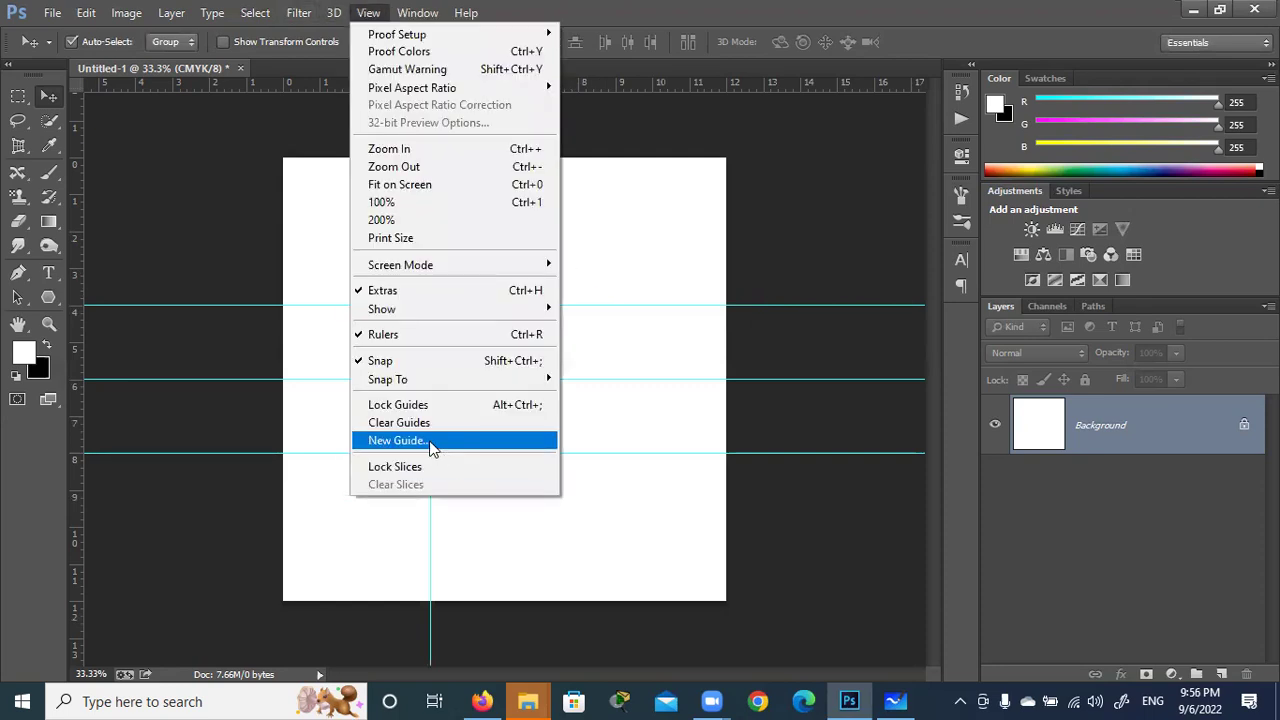
pyautogui.click(435, 446)
pyautogui.click(600, 292)
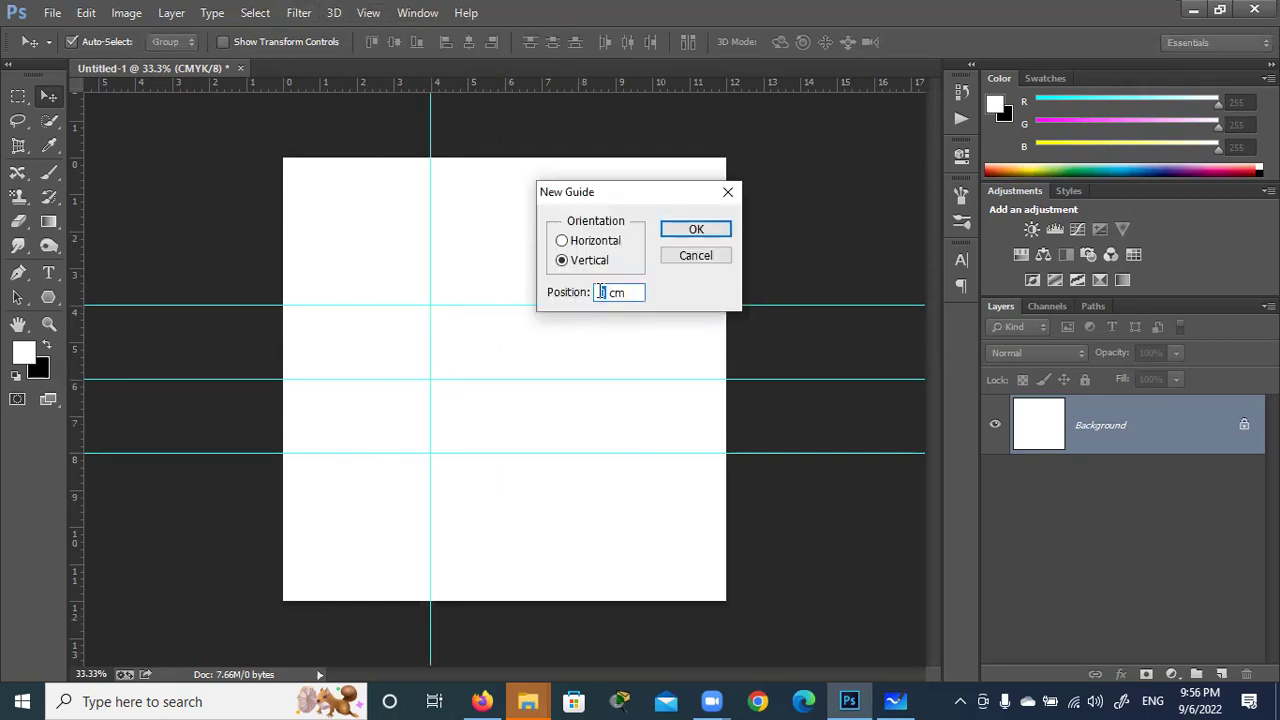
pyautogui.write('6')
pyautogui.press('Return')
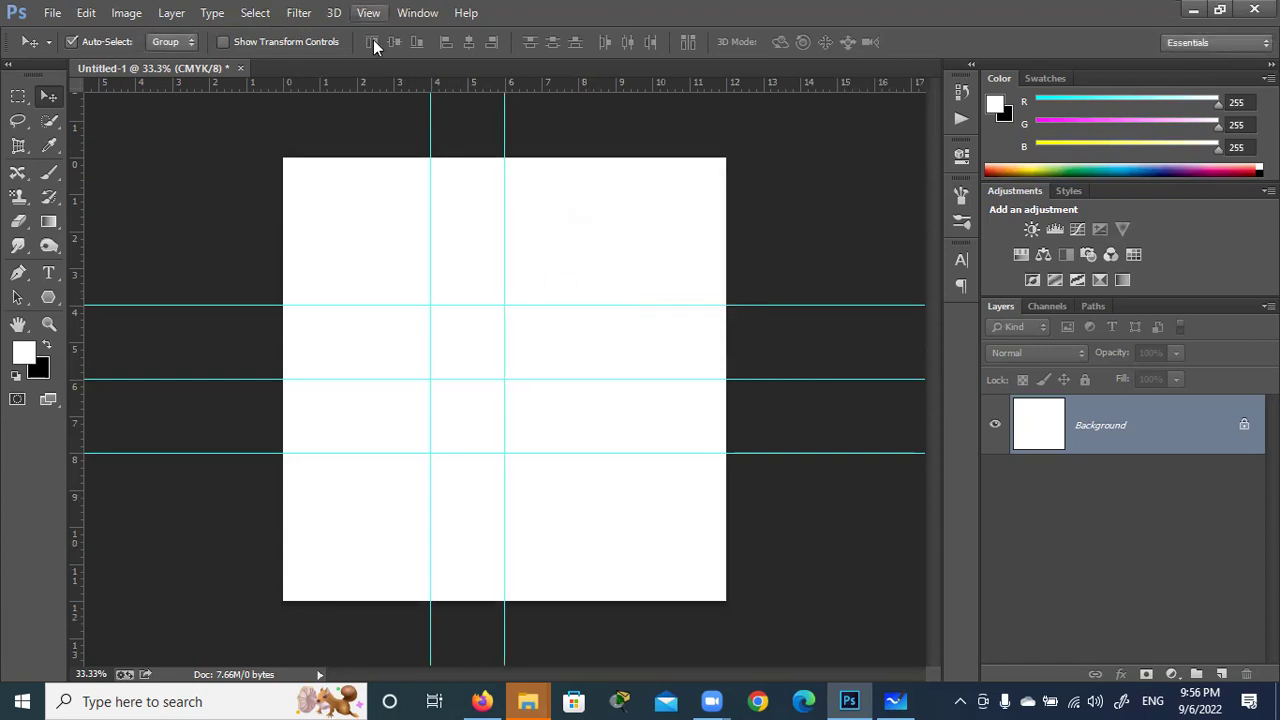
pyautogui.click(369, 13)
pyautogui.click(391, 441)
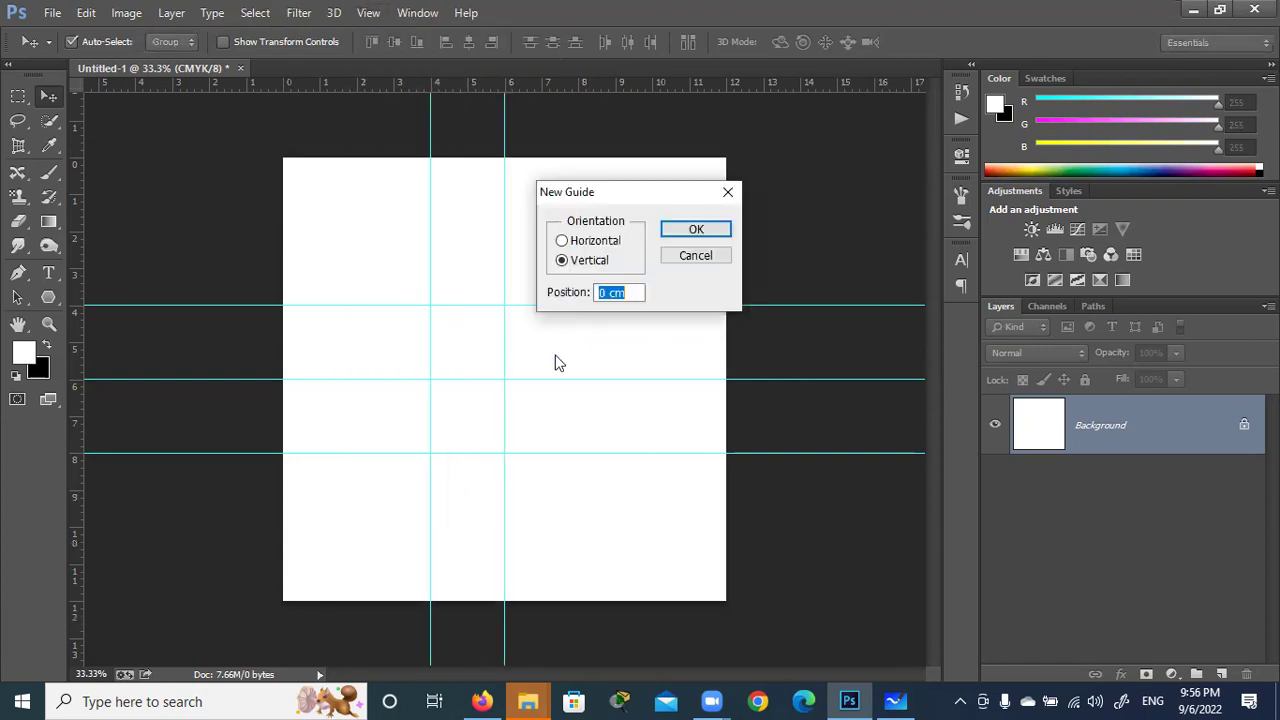
pyautogui.click(597, 292)
pyautogui.write('6')
pyautogui.press('Return')
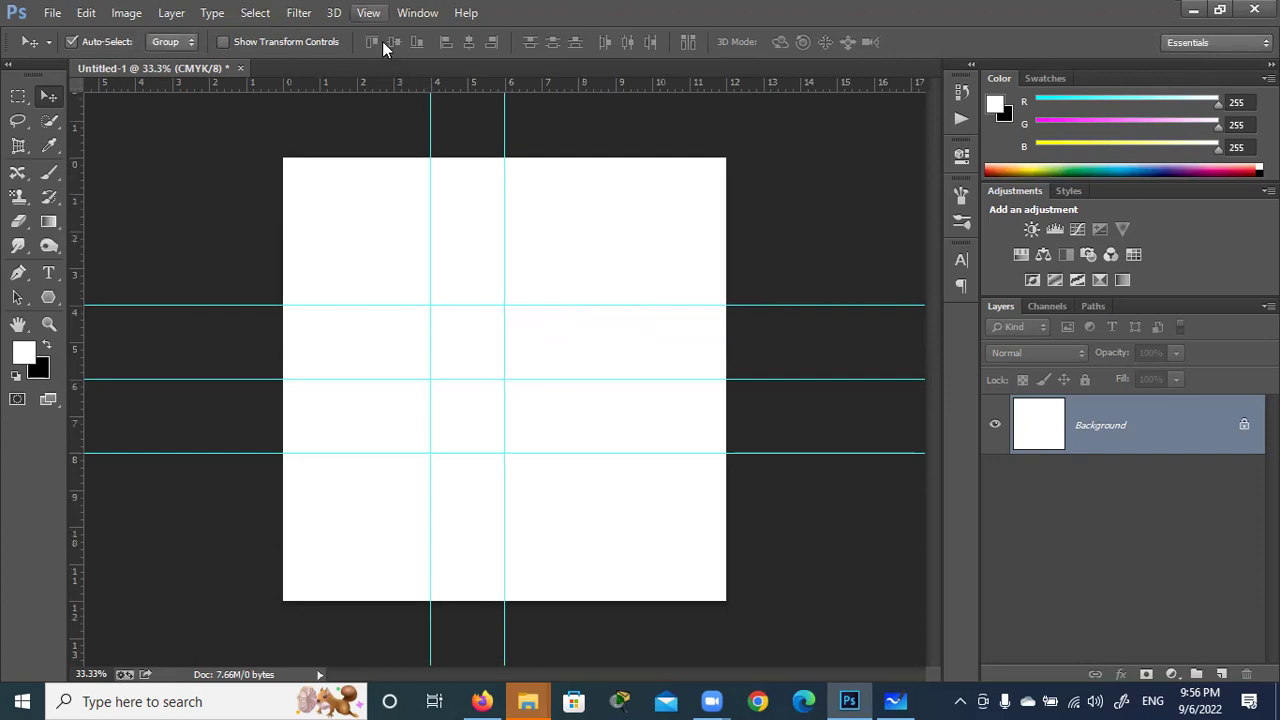
# - Add the last vertical guide at 8 cm and close the View menu unchanged
pyautogui.click(368, 12)
pyautogui.click(420, 439)
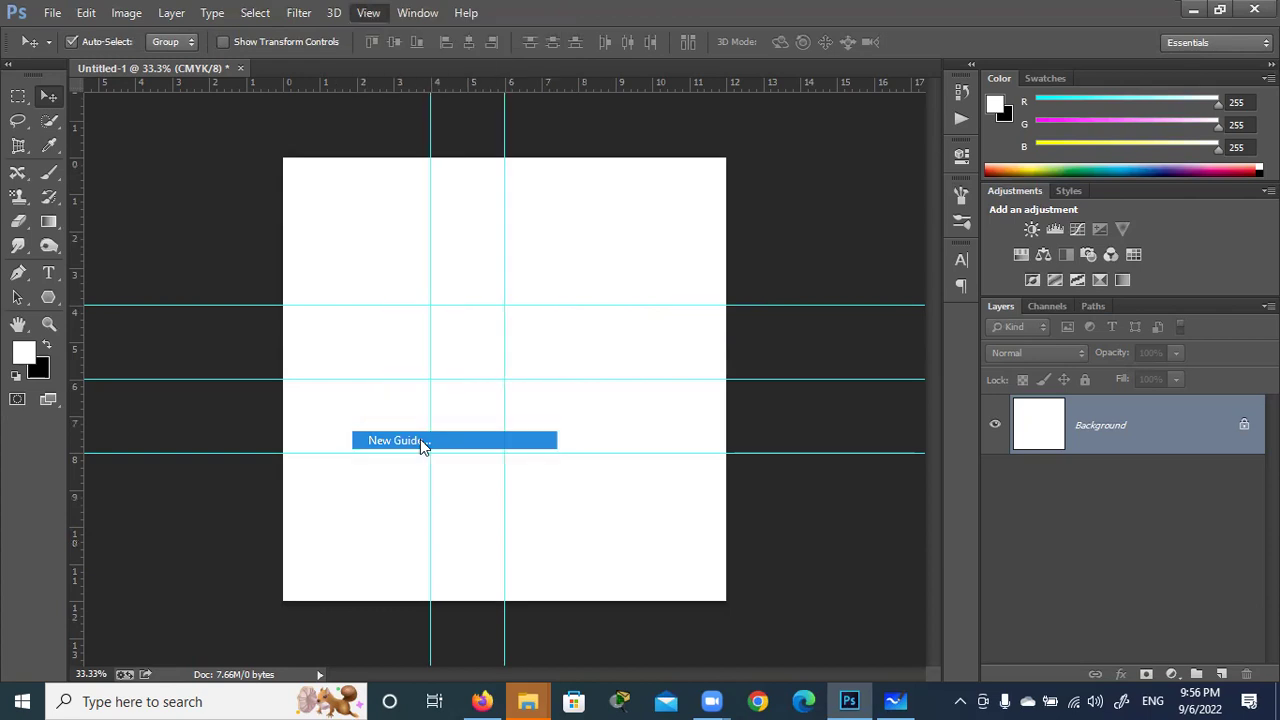
pyautogui.write('8')
pyautogui.press('Return')
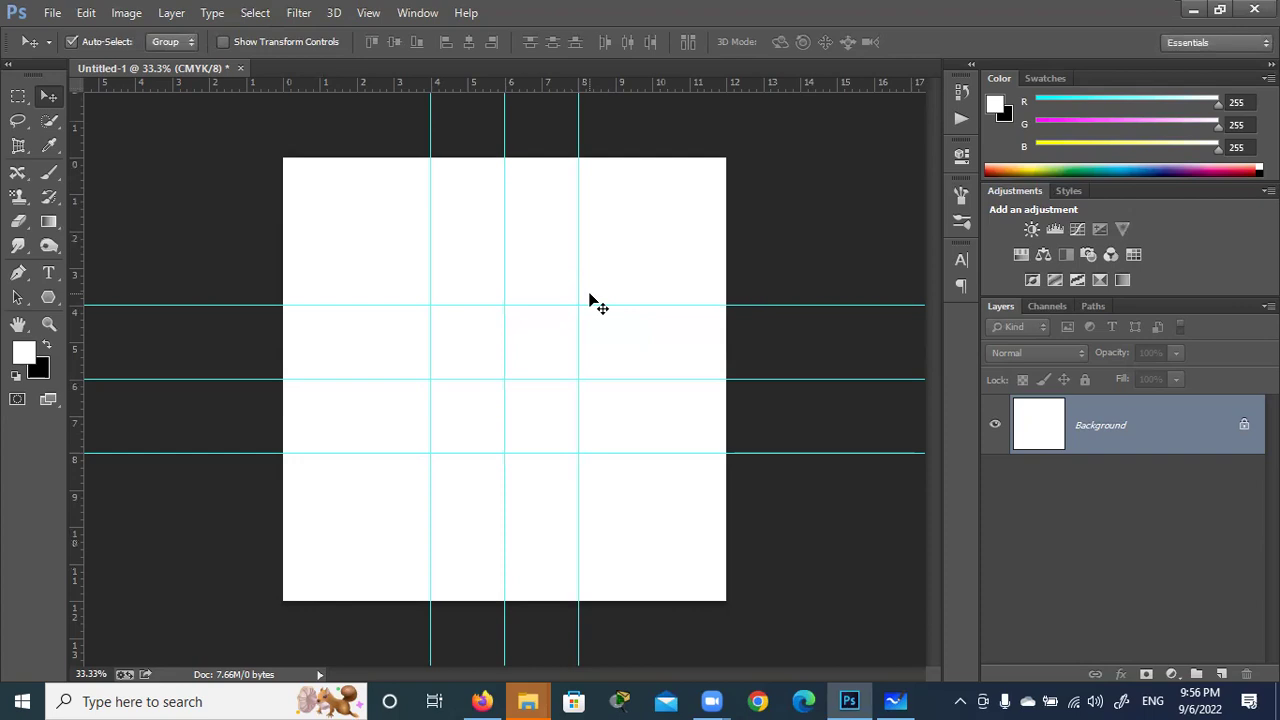
pyautogui.click(368, 14)
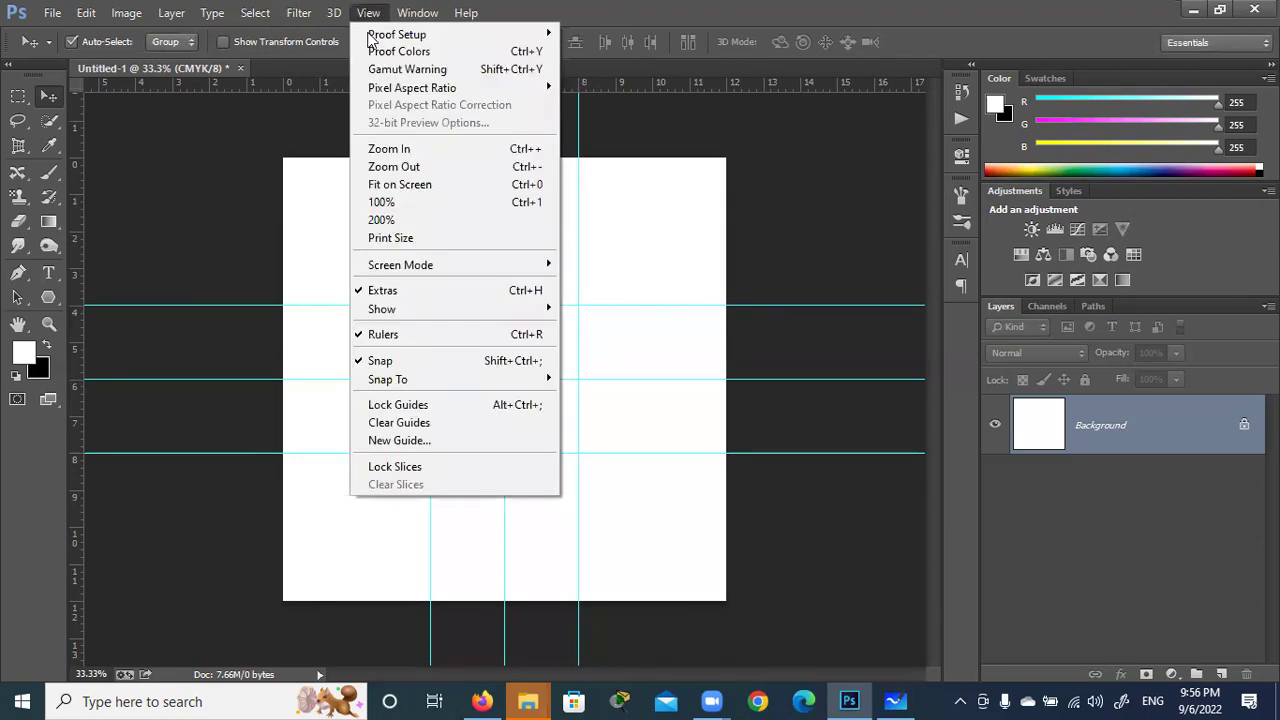
pyautogui.click(430, 468)
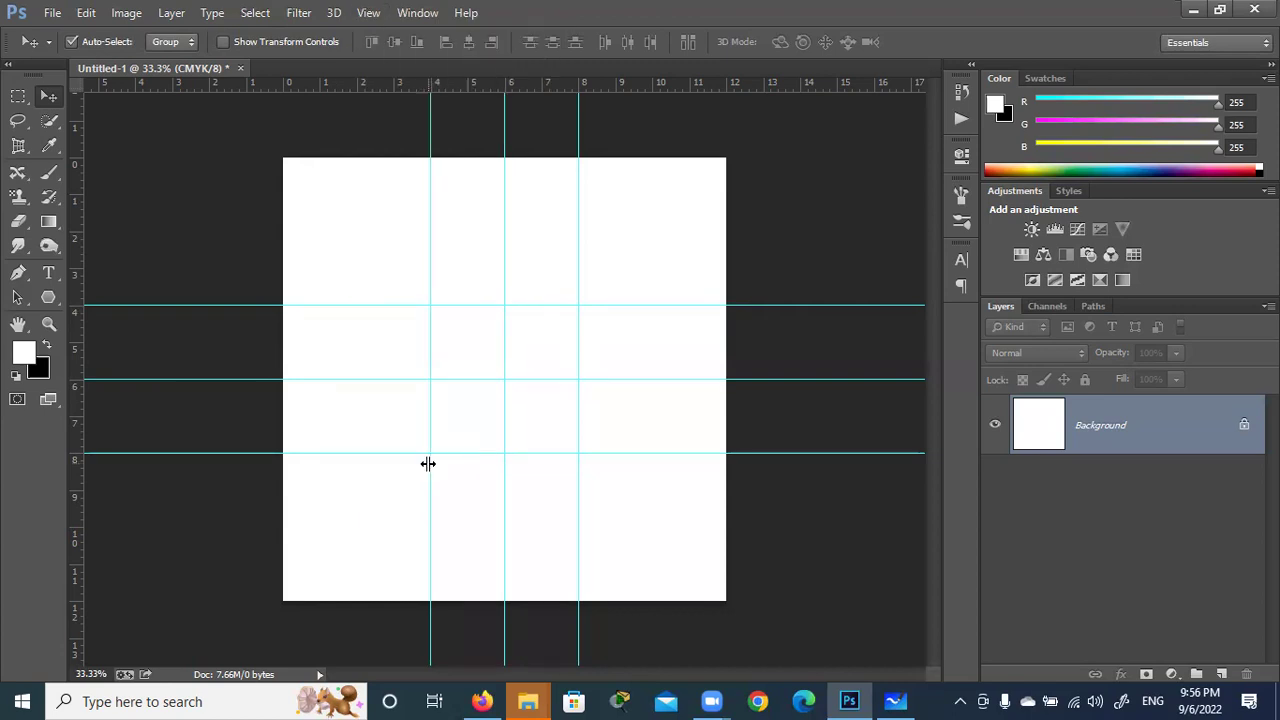
# - Draw a 12 cm circular selection centred on the guides with the Elliptical Marquee
pyautogui.click(20, 96)
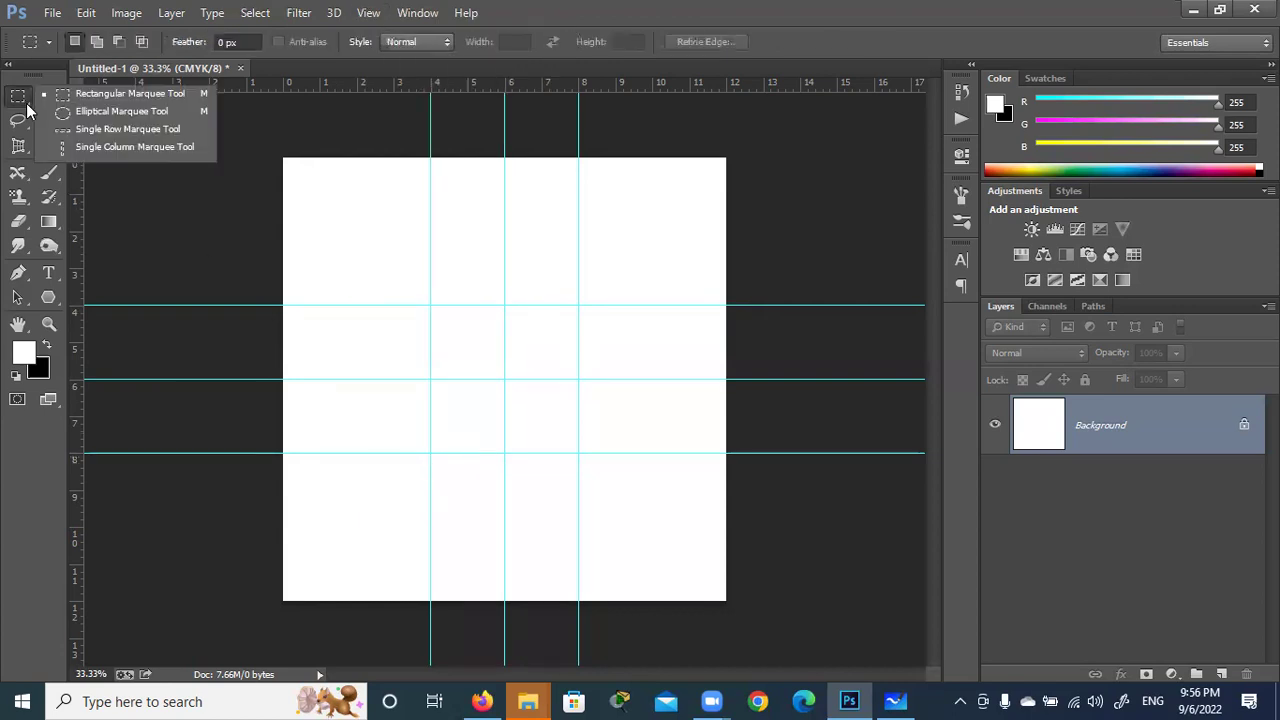
pyautogui.click(64, 113)
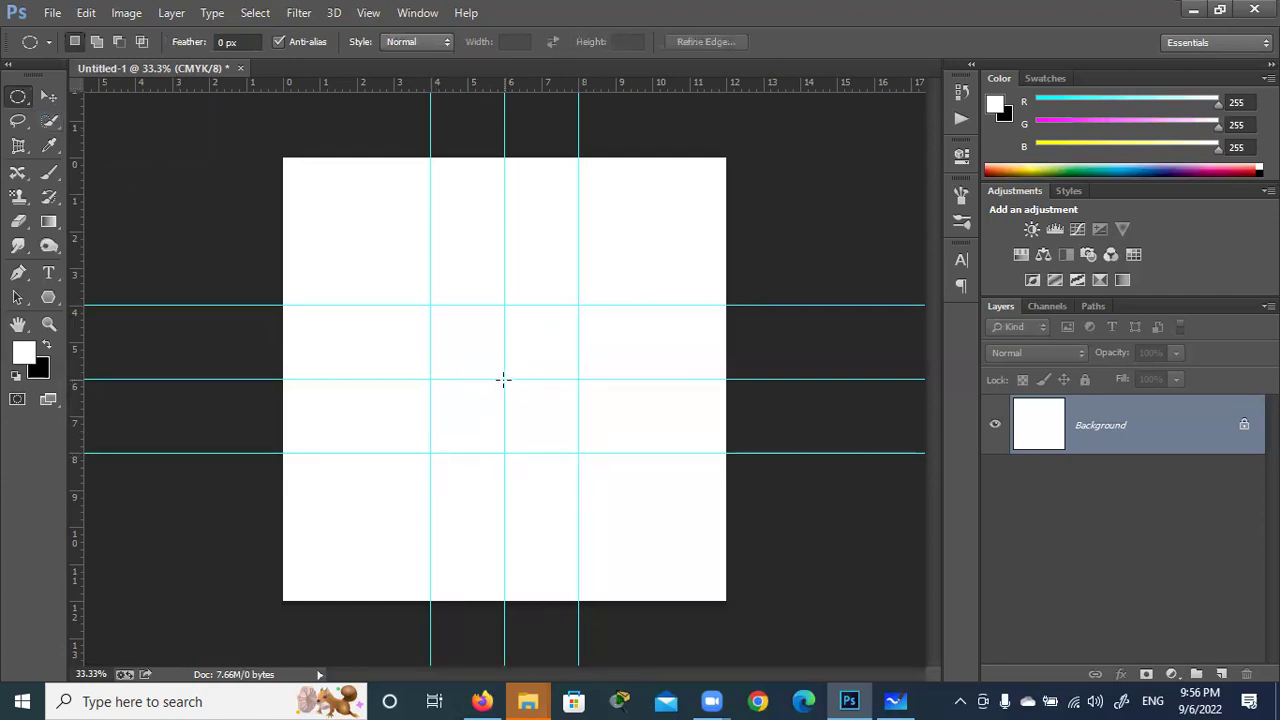
pyautogui.moveTo(504, 378); pyautogui.dragTo(465, 412)
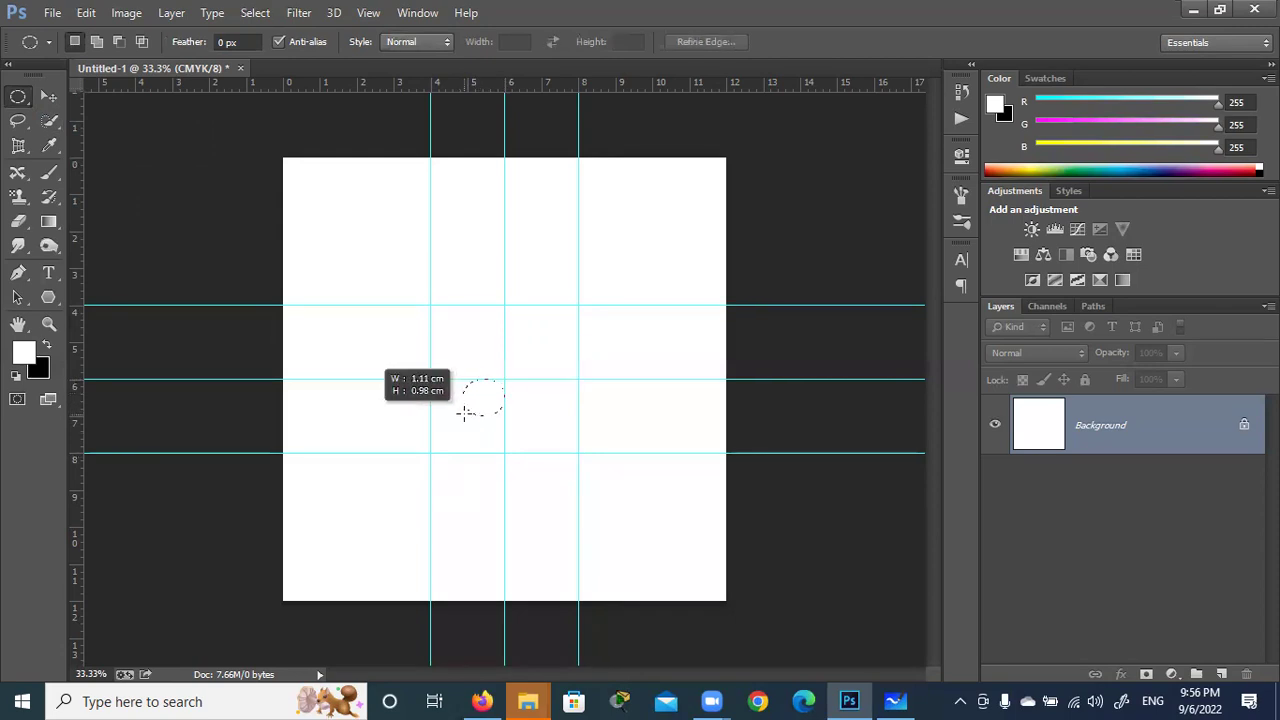
pyautogui.moveTo(465, 412)
pyautogui.mouseDown()
pyautogui.moveTo(315, 545)
pyautogui.moveTo(279, 598)
pyautogui.mouseUp()
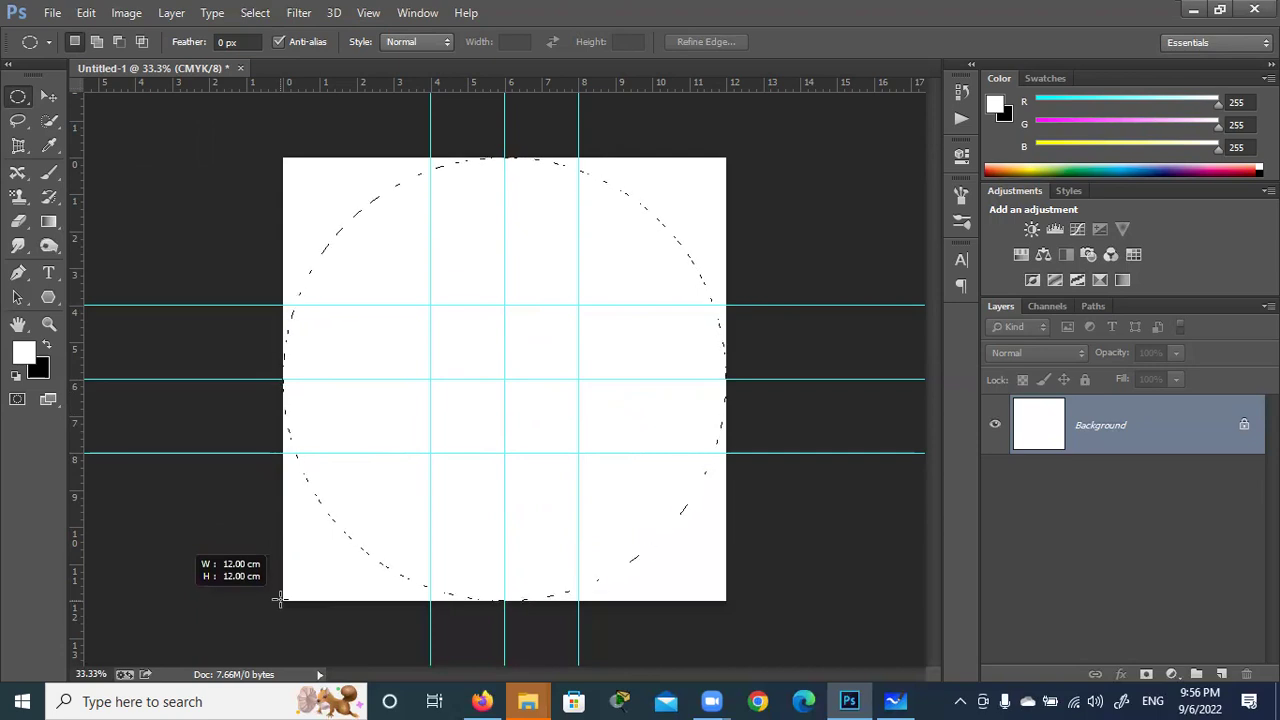
pyautogui.moveTo(279, 598); pyautogui.dragTo(279, 598)
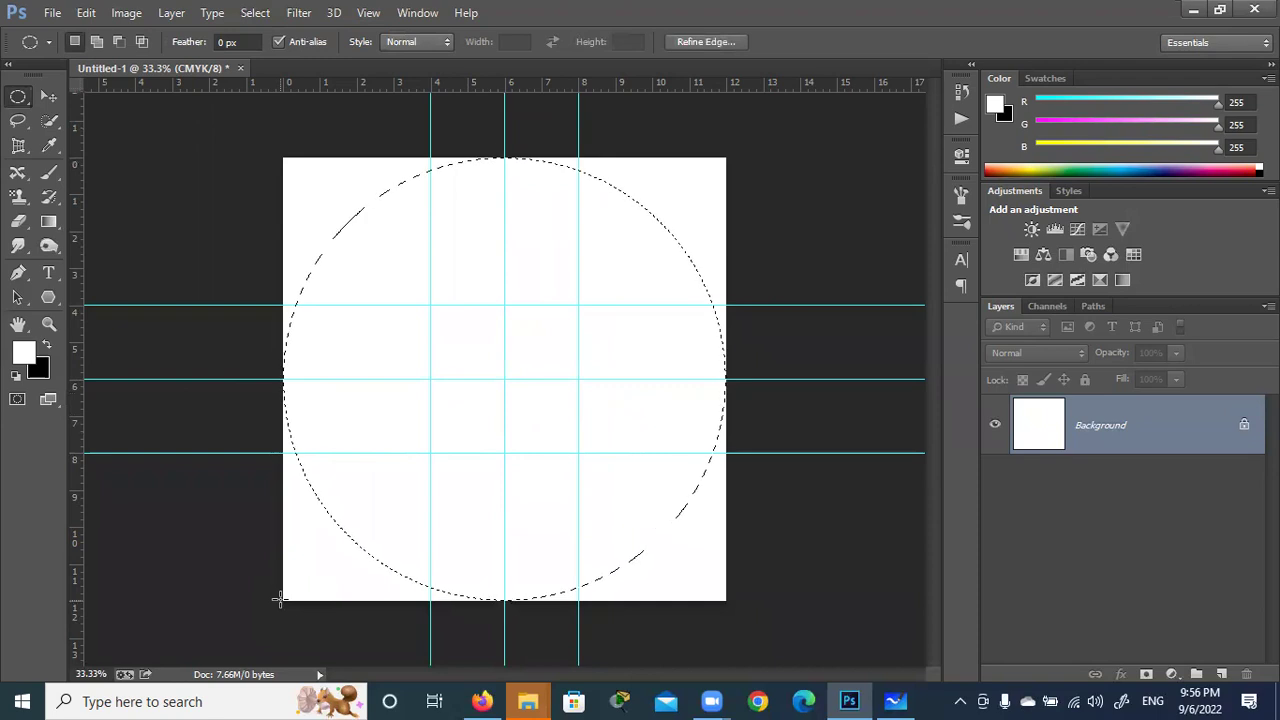
# - Fill the circle with light green ccff99 on a new Layer 1, then deselect
pyautogui.click(1222, 674)
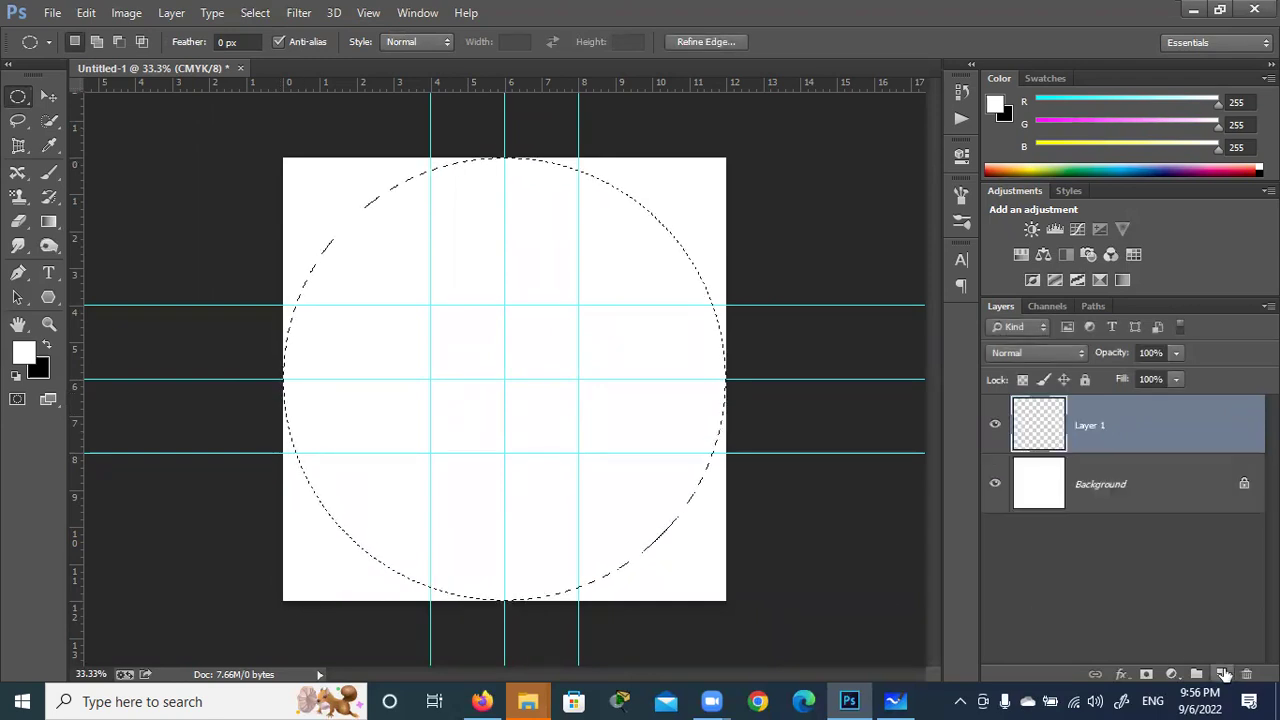
pyautogui.click(24, 354)
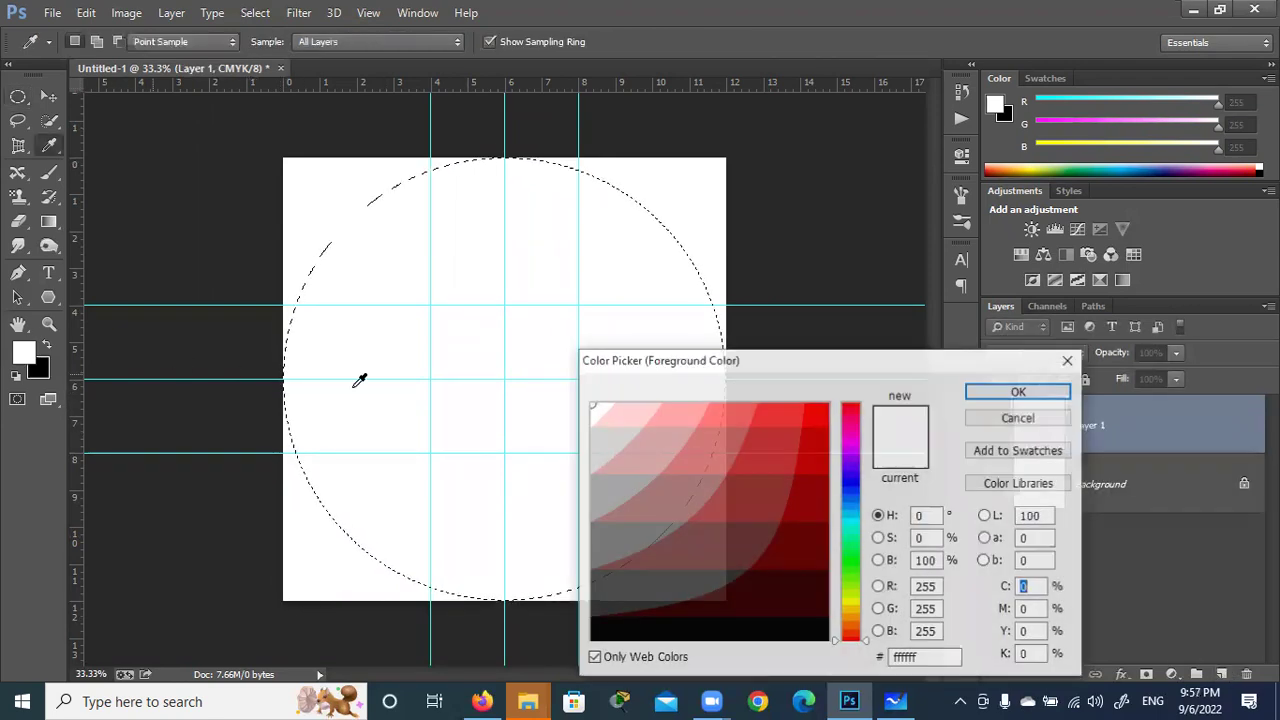
pyautogui.click(851, 578)
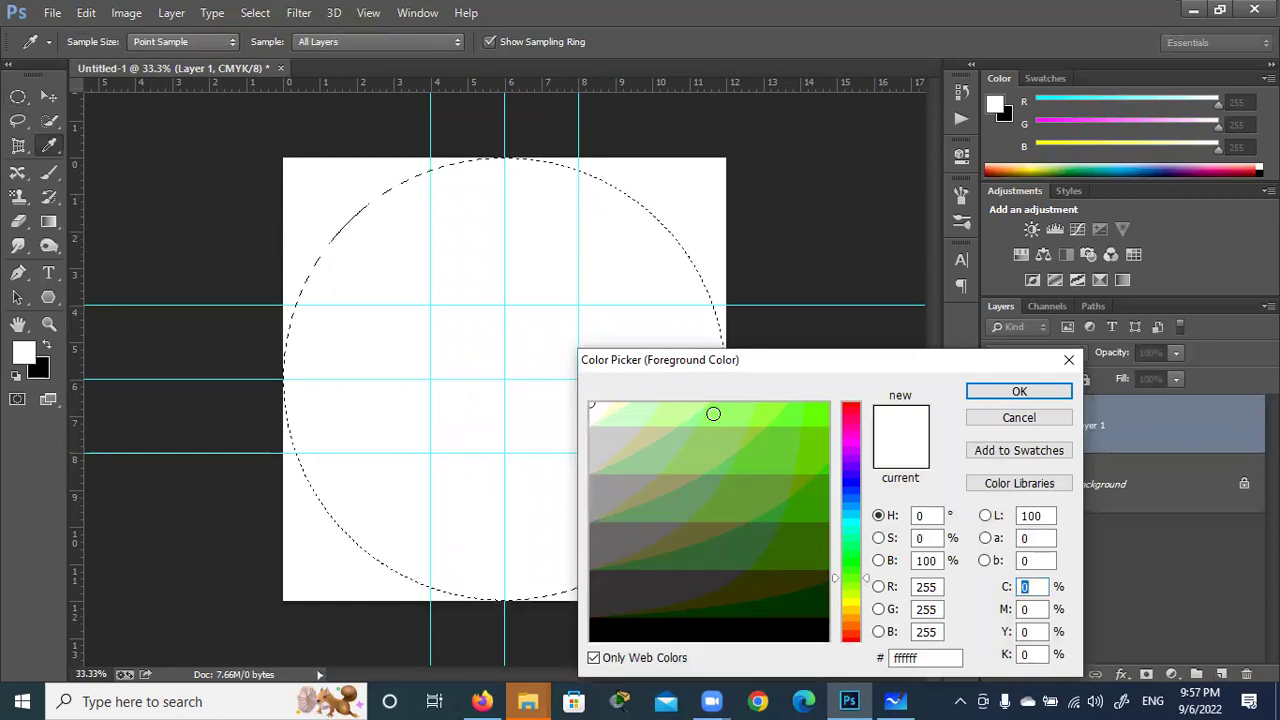
pyautogui.click(682, 410)
pyautogui.click(985, 392)
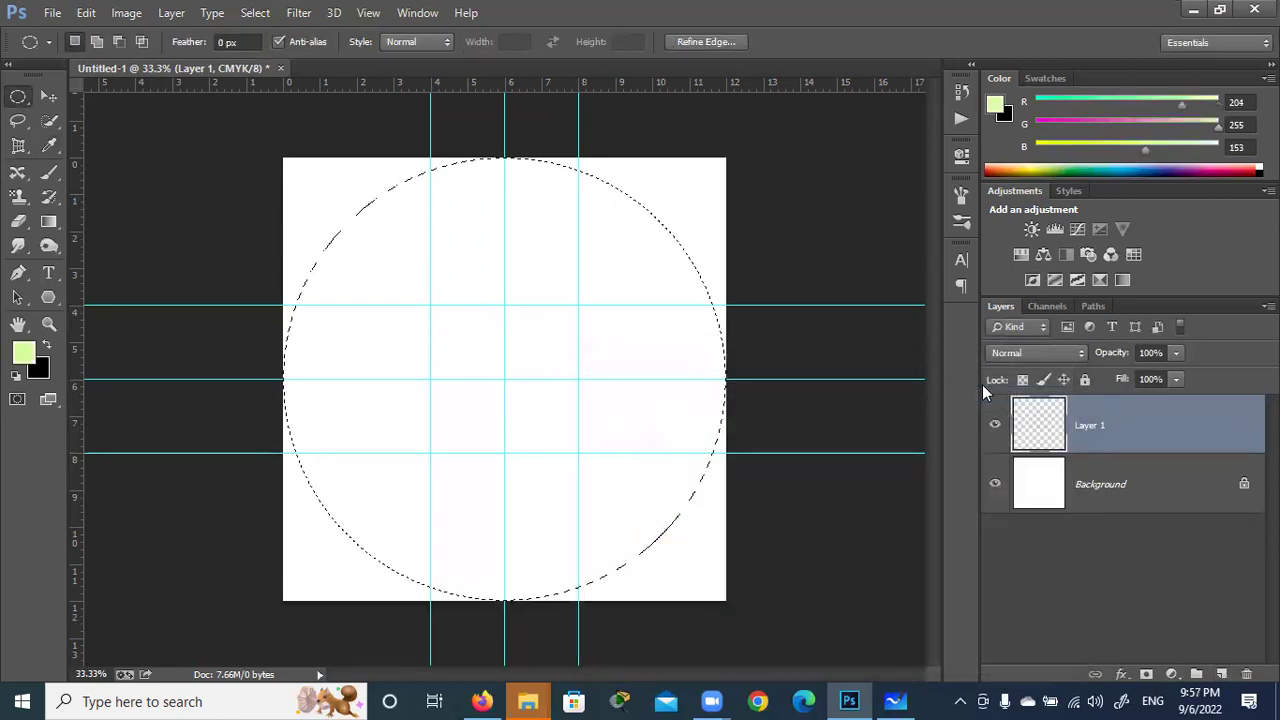
pyautogui.hotkey('alt', 'BackSpace')
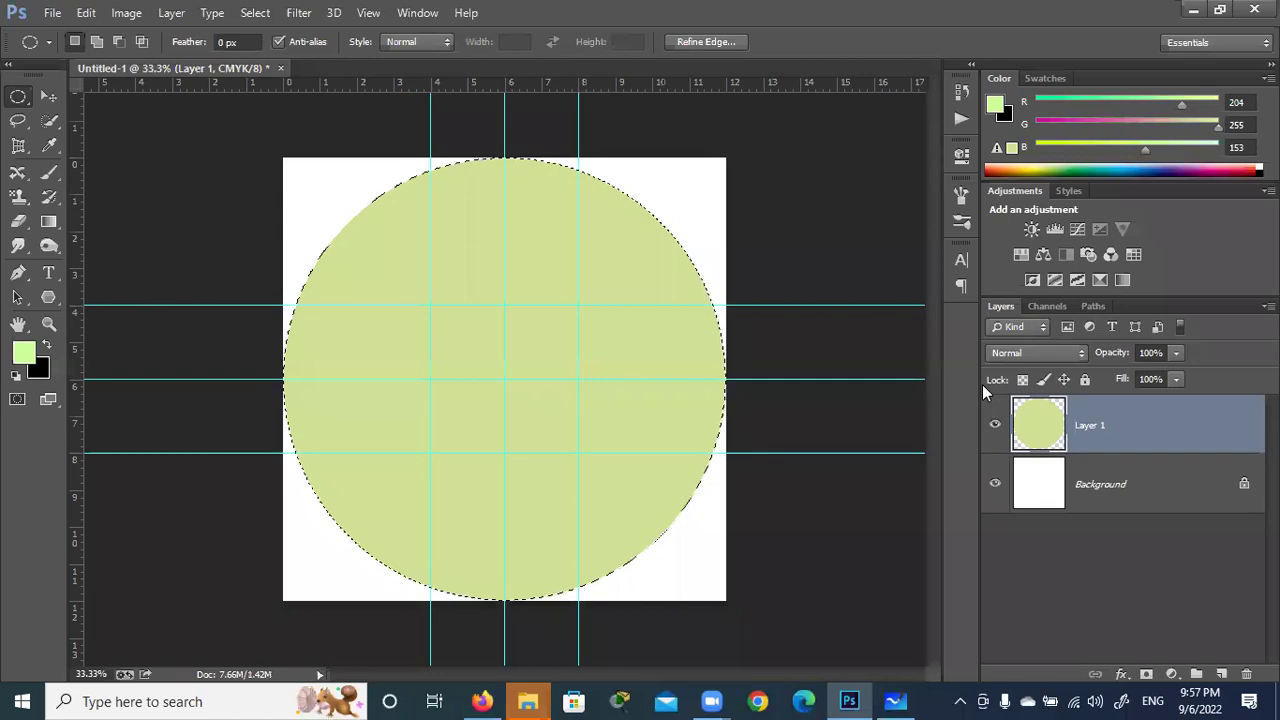
pyautogui.hotkey('ctrl', 'd')
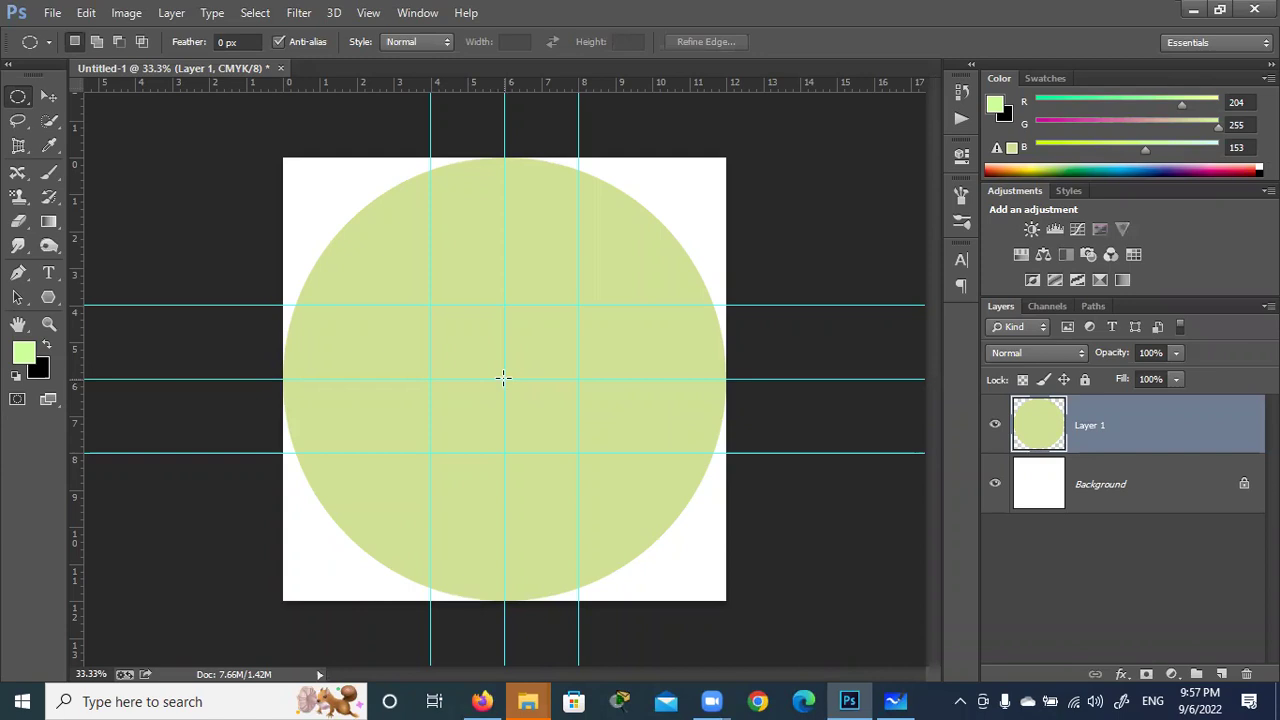
pyautogui.moveTo(503, 378); pyautogui.dragTo(434, 471)
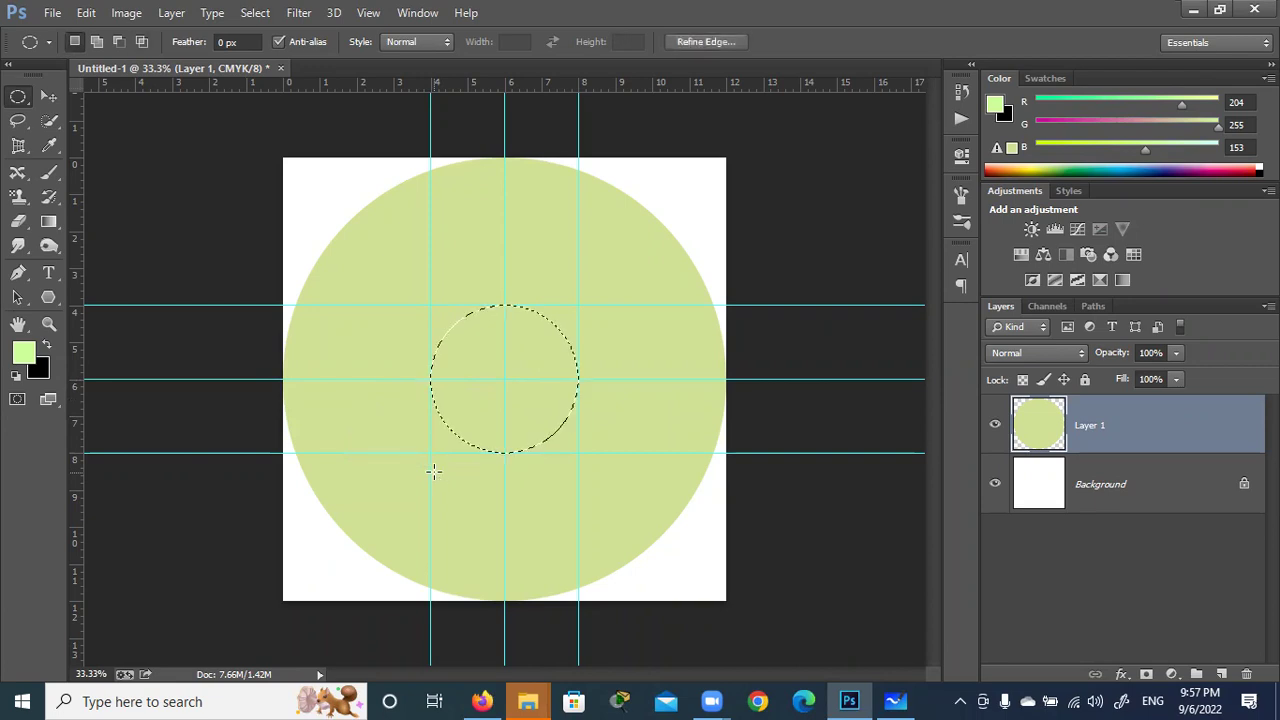
pyautogui.click(1222, 674)
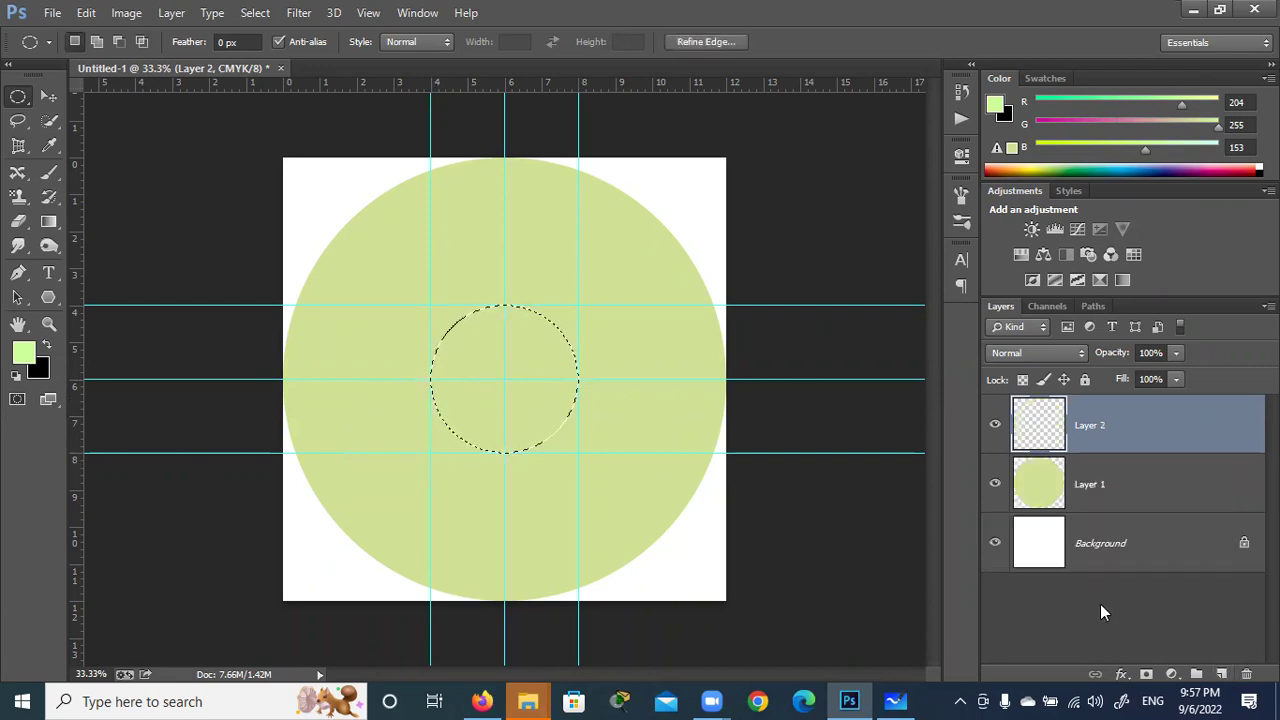
pyautogui.click(23, 352)
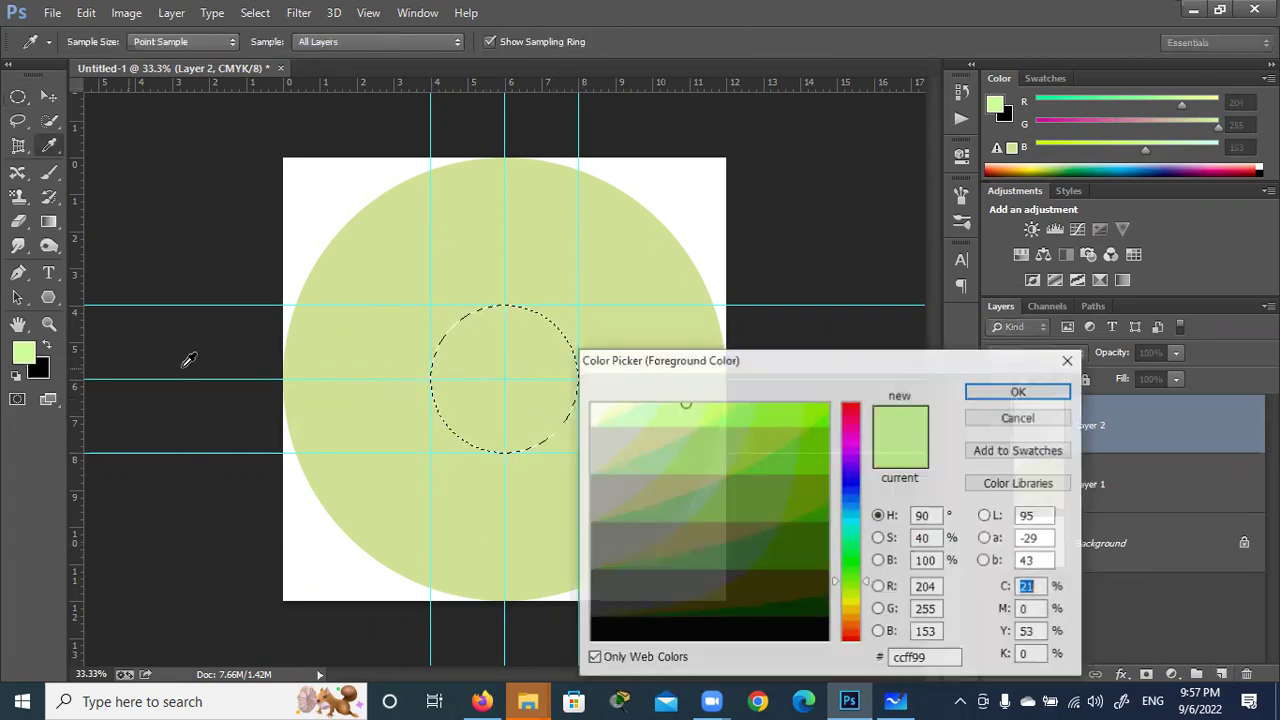
pyautogui.click(591, 404)
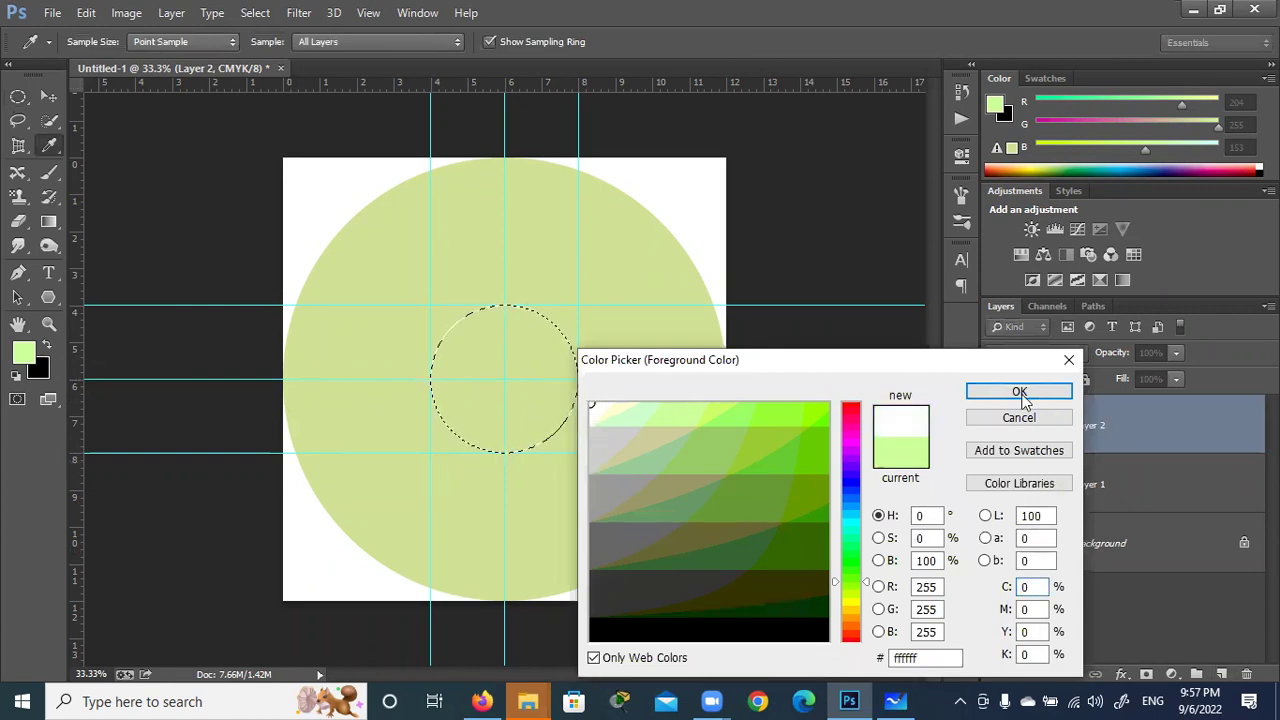
pyautogui.click(1005, 391)
pyautogui.hotkey('alt', 'BackSpace')
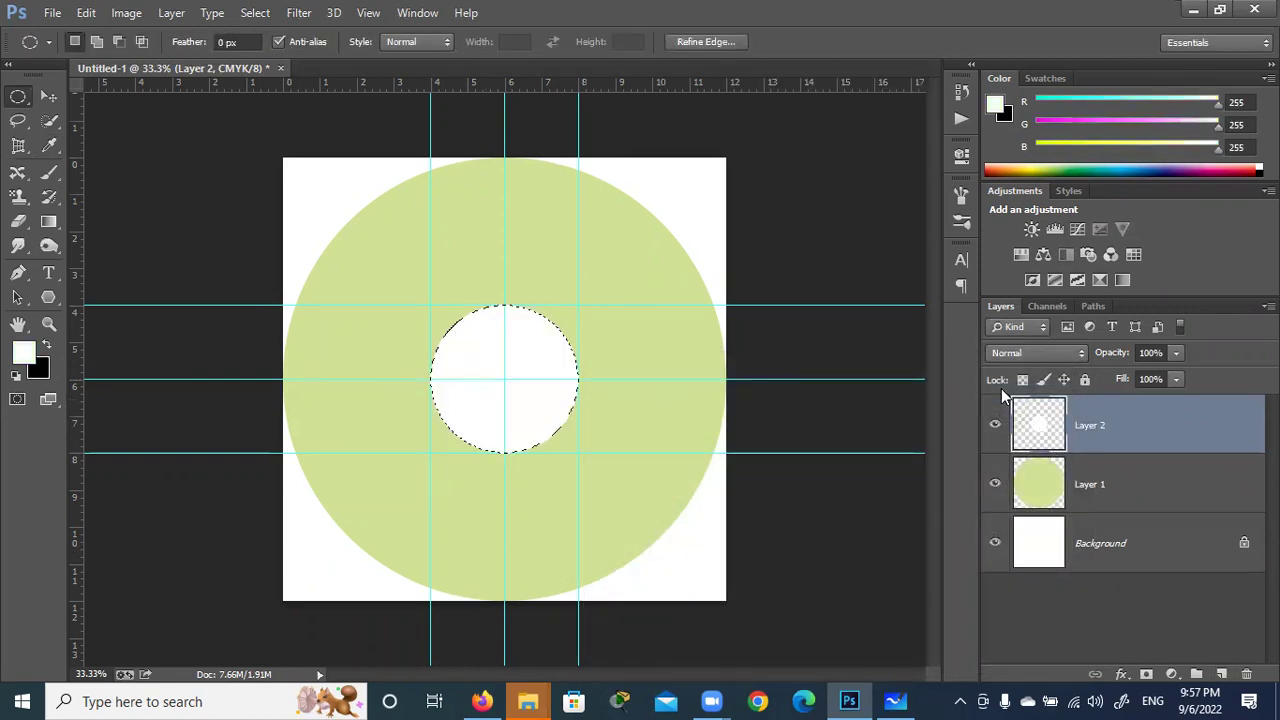
pyautogui.hotkey('ctrl', 'd')
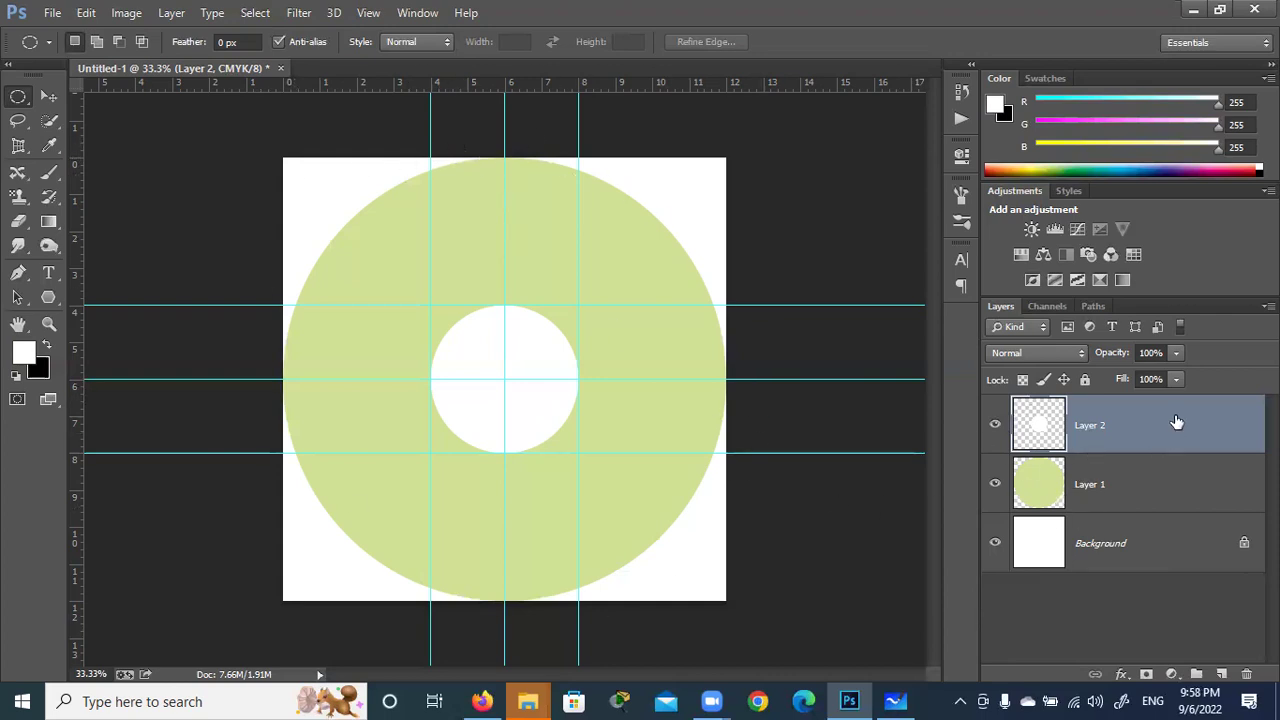
pyautogui.click(995, 425)
pyautogui.click(995, 425)
pyautogui.click(995, 485)
pyautogui.click(995, 485)
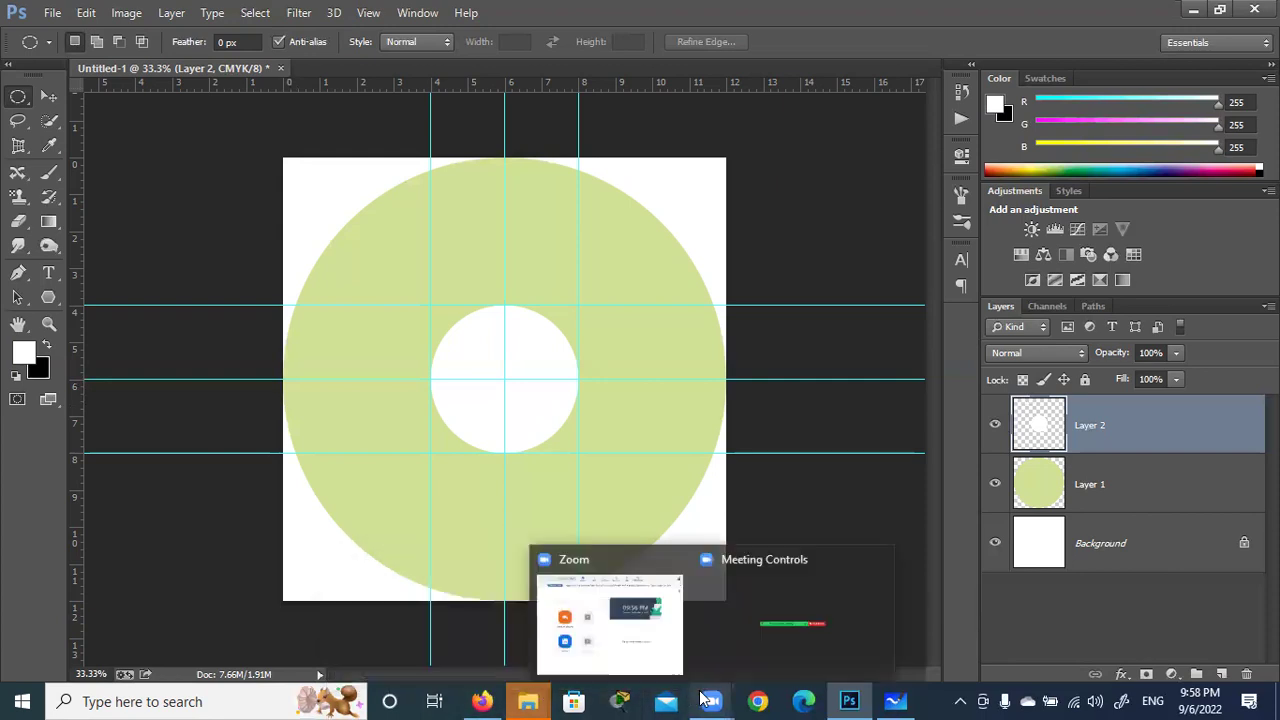
pyautogui.moveTo(527, 701)
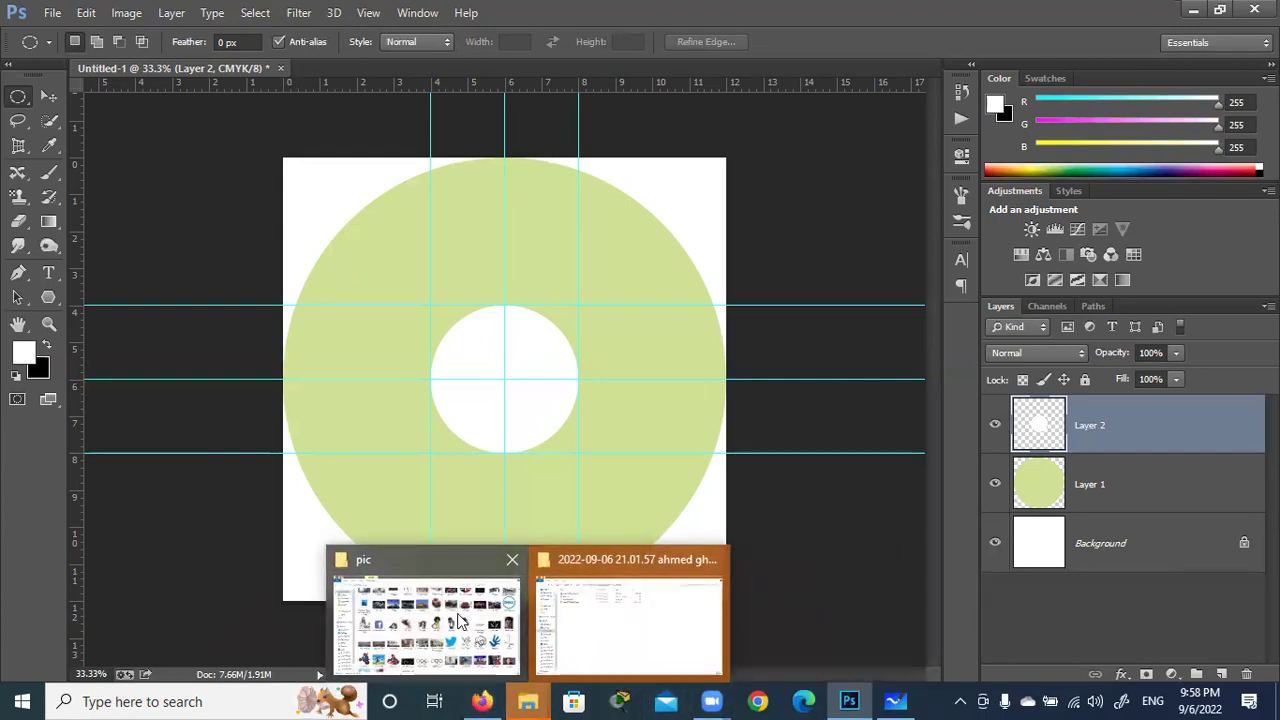
# - Drag bat.bmp from the pic folder onto Photoshop to open it as a document
pyautogui.click(460, 622)
pyautogui.scroll(3, 651, 451)
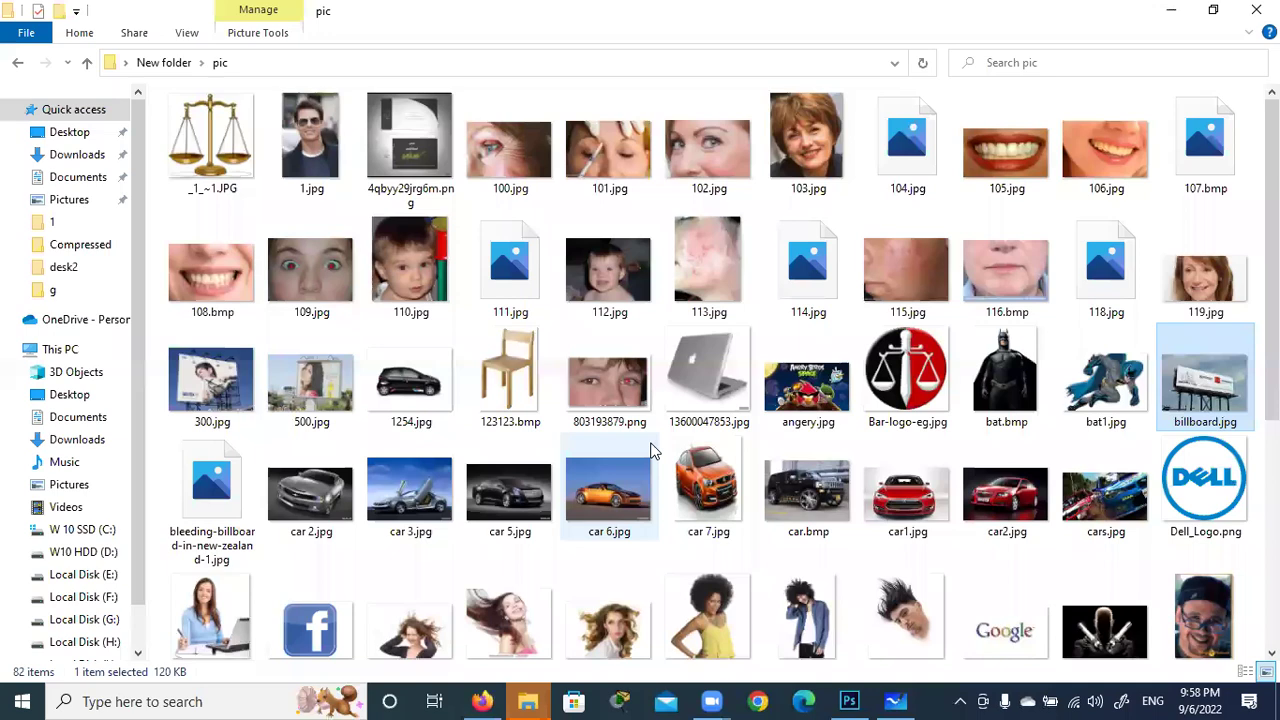
pyautogui.scroll(-4, 636, 418)
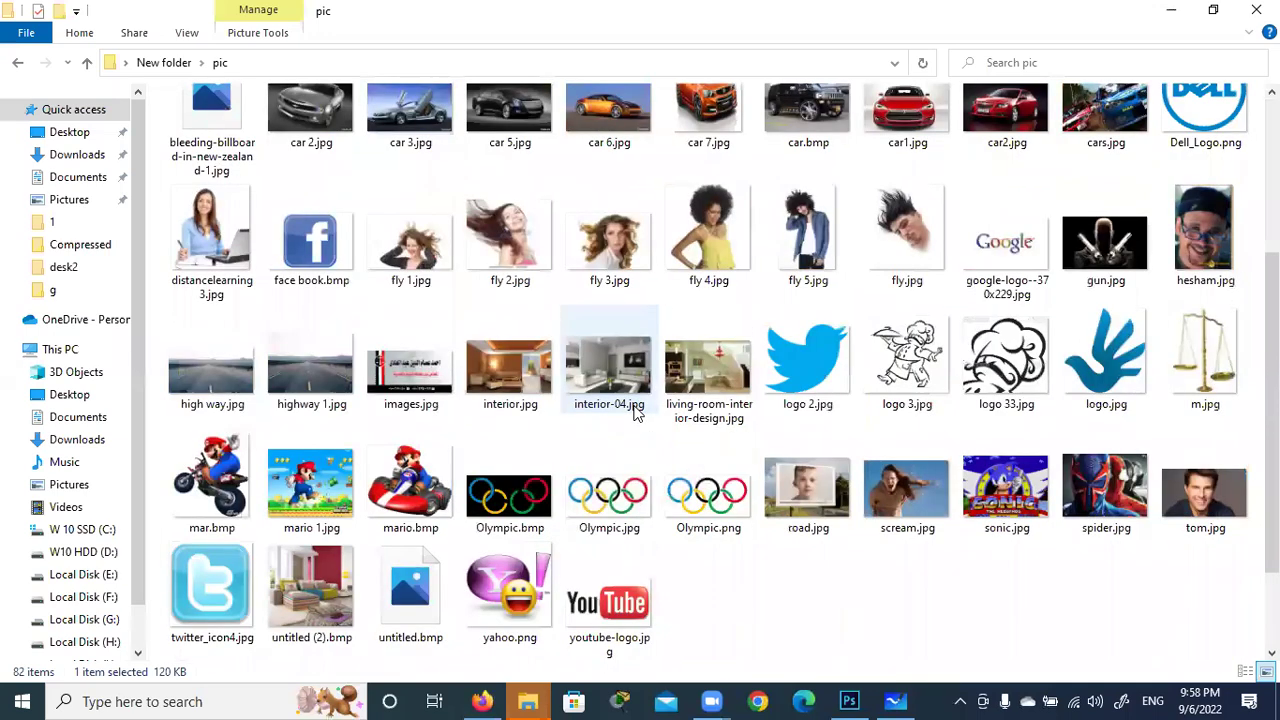
pyautogui.scroll(3, 636, 414)
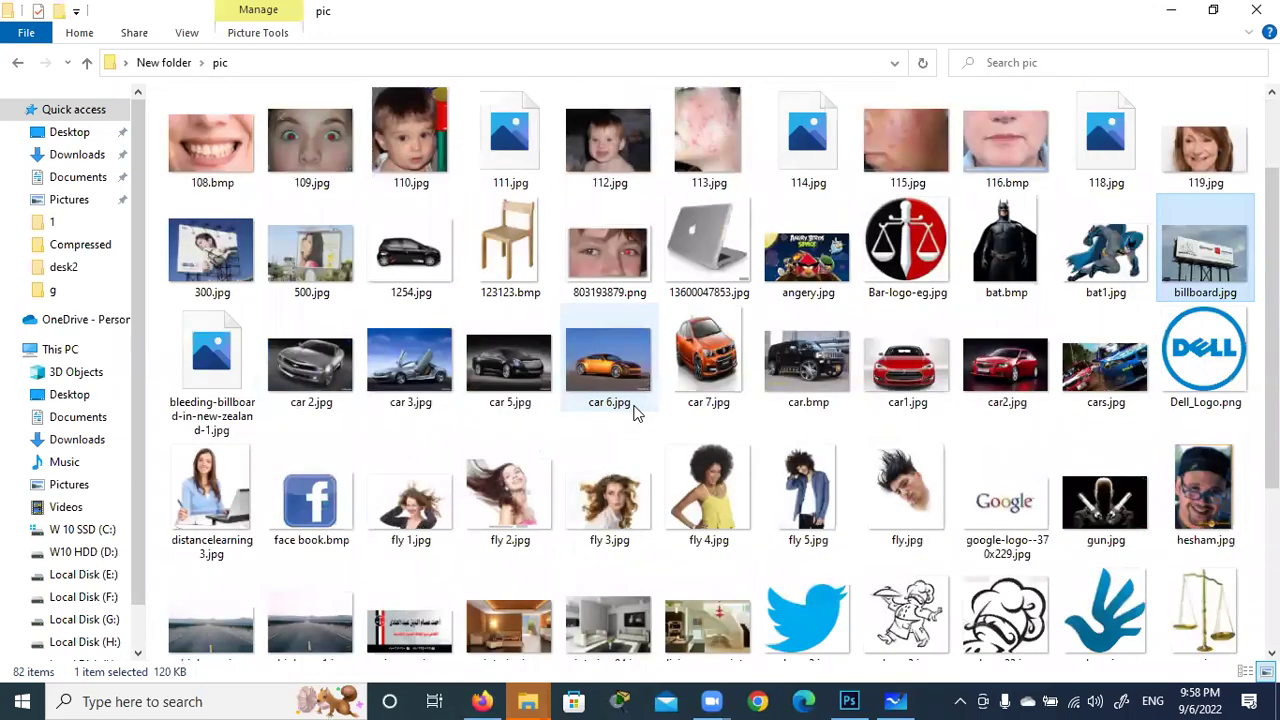
pyautogui.click(992, 250)
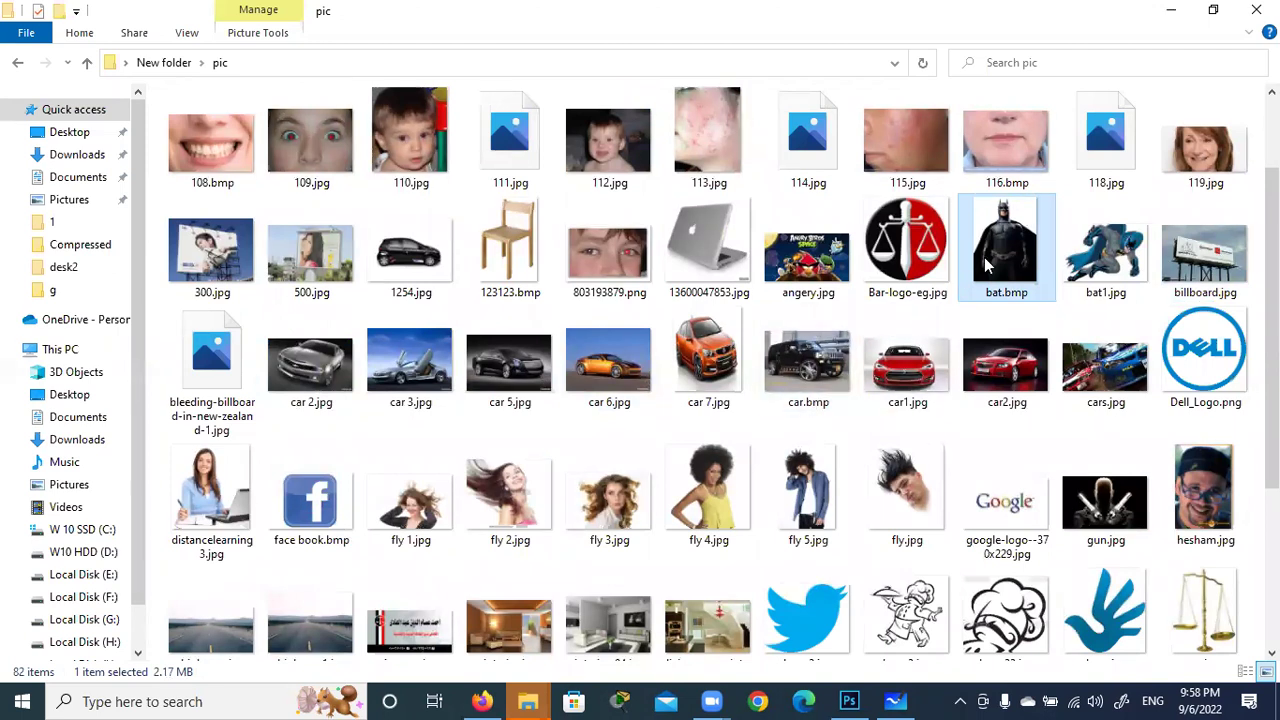
pyautogui.moveTo(985, 263)
pyautogui.mouseDown()
pyautogui.moveTo(862, 700)
pyautogui.moveTo(465, 78)
pyautogui.moveTo(469, 90)
pyautogui.mouseUp()
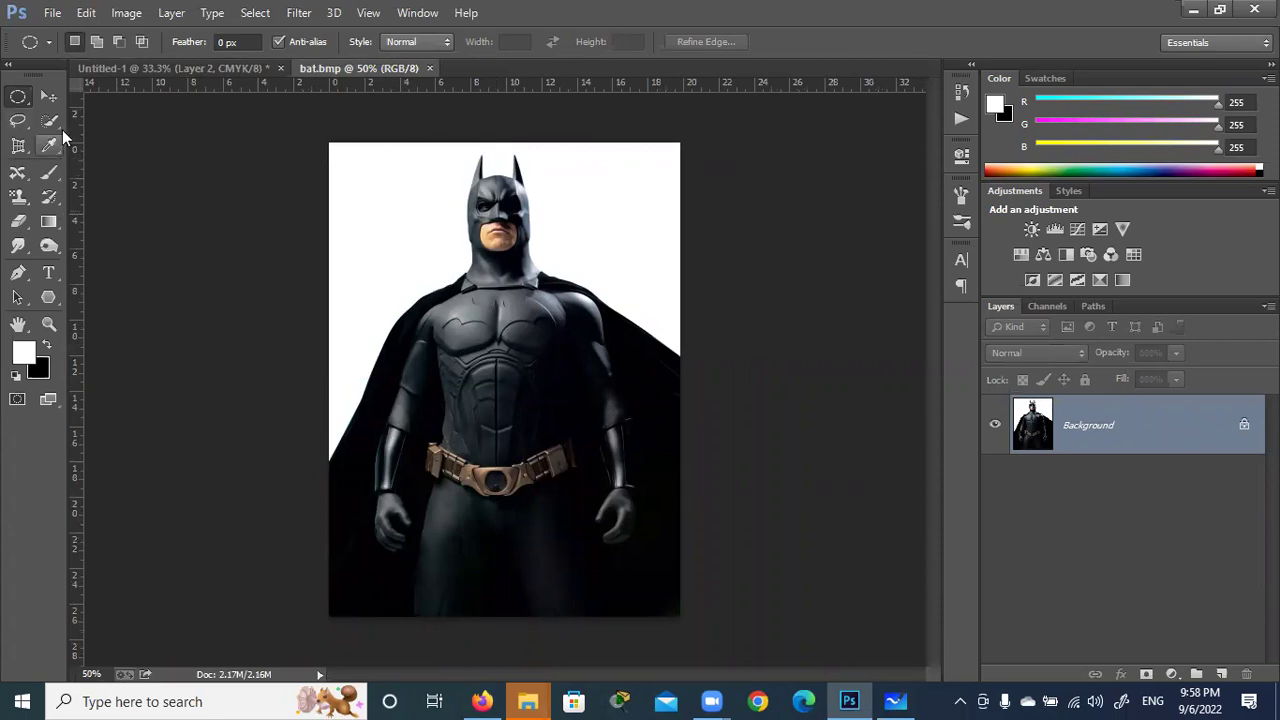
# - Convert bat.bmp's Background into an editable Layer 0
pyautogui.doubleClick(1165, 432)
pyautogui.click(791, 222)
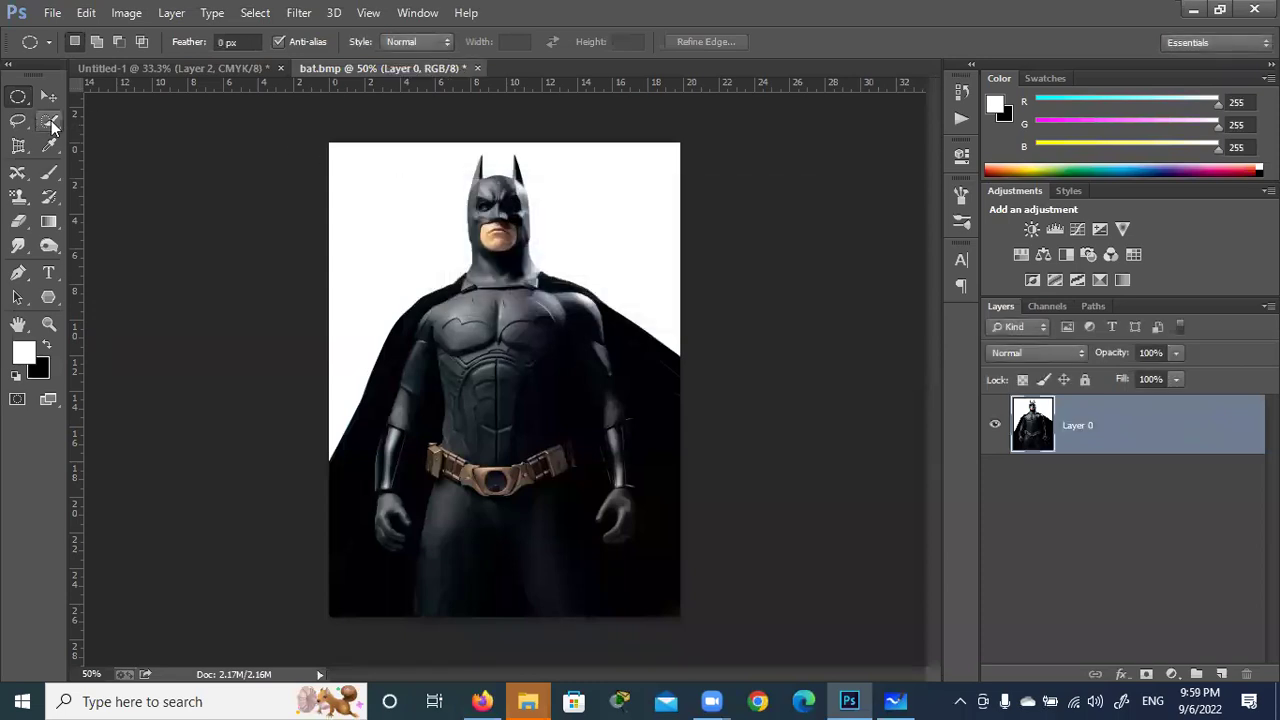
pyautogui.rightClick(52, 124)
pyautogui.click(90, 135)
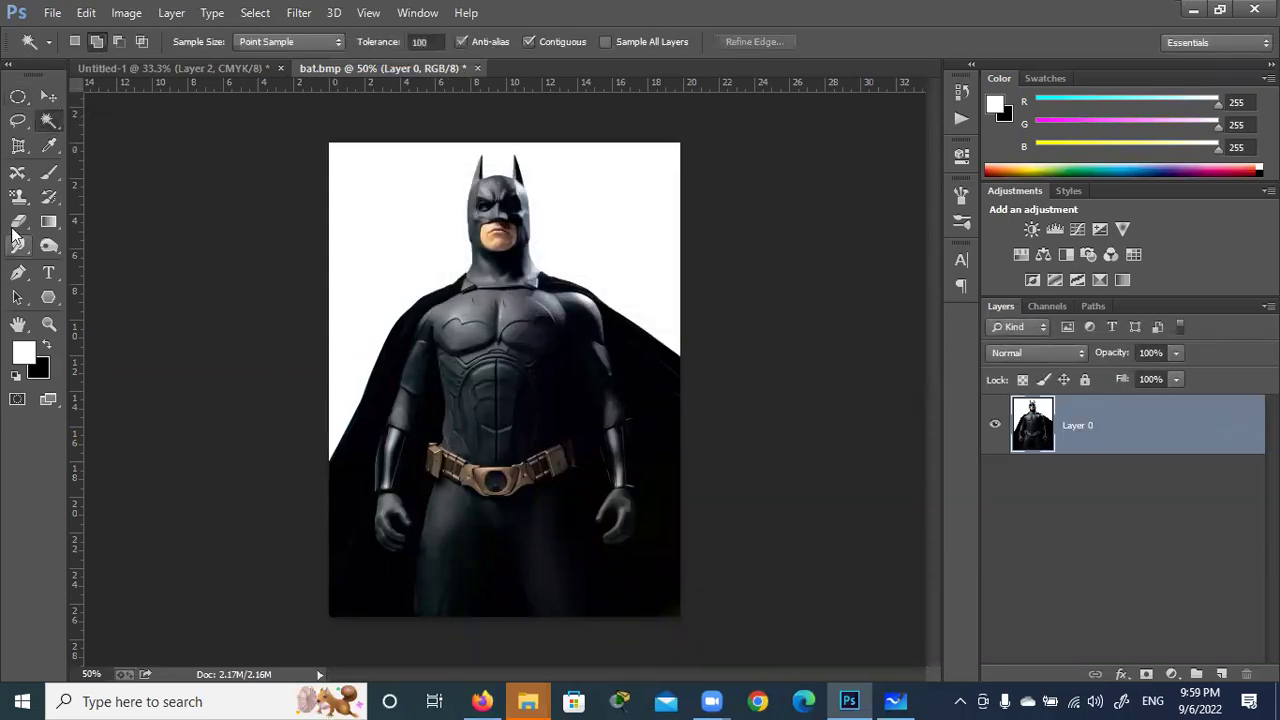
# - Erase Batman's white background with the Magic Eraser and drag the cut-out into the poster
pyautogui.click(14, 228)
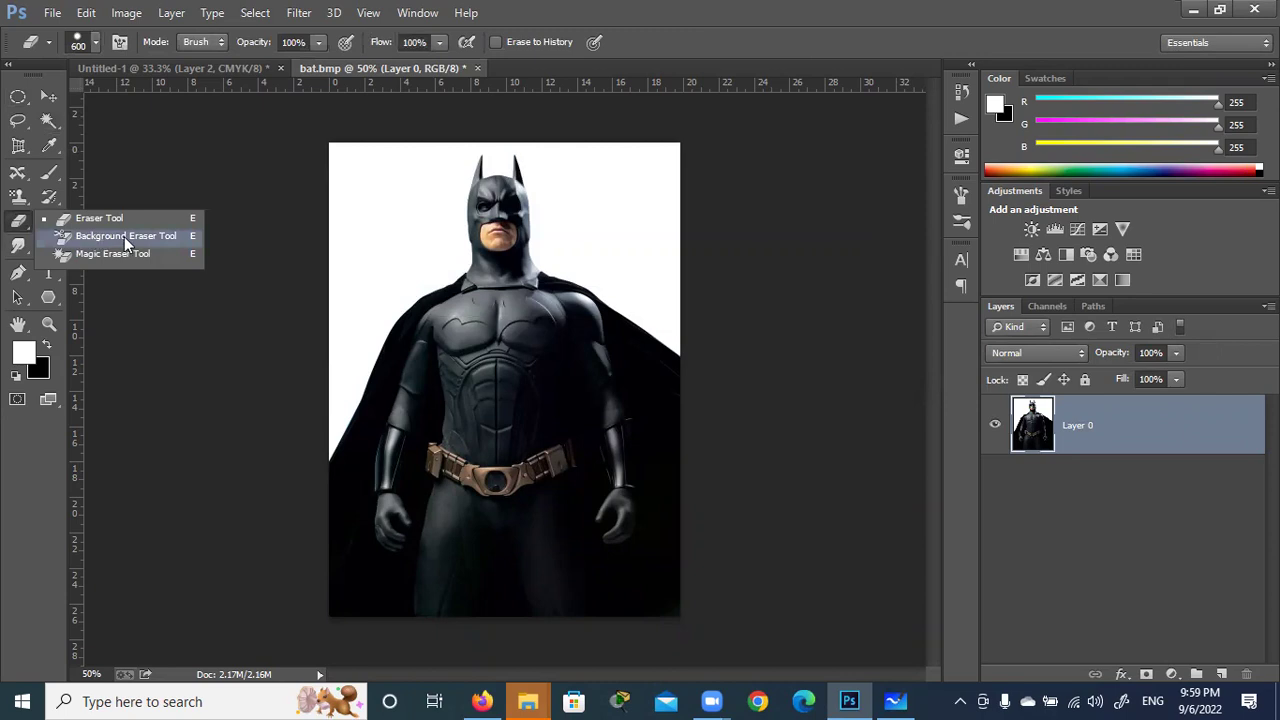
pyautogui.click(123, 236)
pyautogui.click(18, 224)
pyautogui.click(52, 255)
pyautogui.click(630, 213)
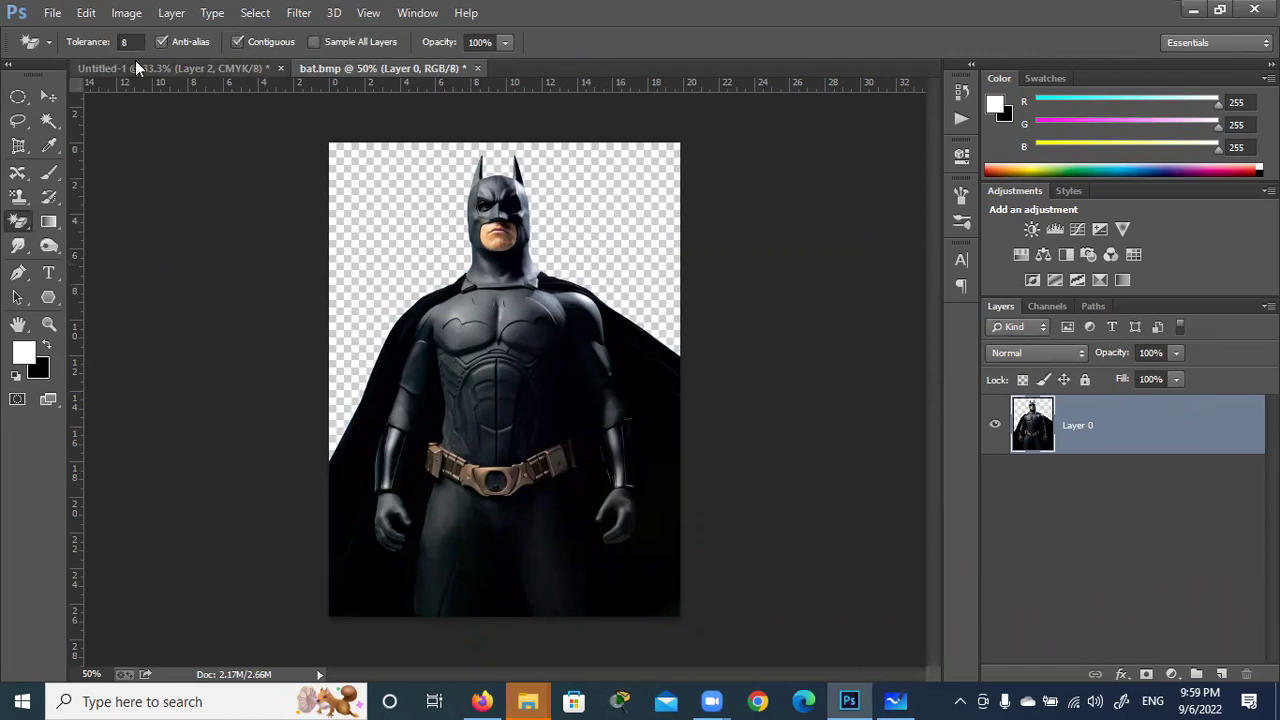
pyautogui.click(55, 97)
pyautogui.moveTo(497, 355)
pyautogui.mouseDown()
pyautogui.moveTo(217, 80)
pyautogui.moveTo(538, 353)
pyautogui.mouseUp()
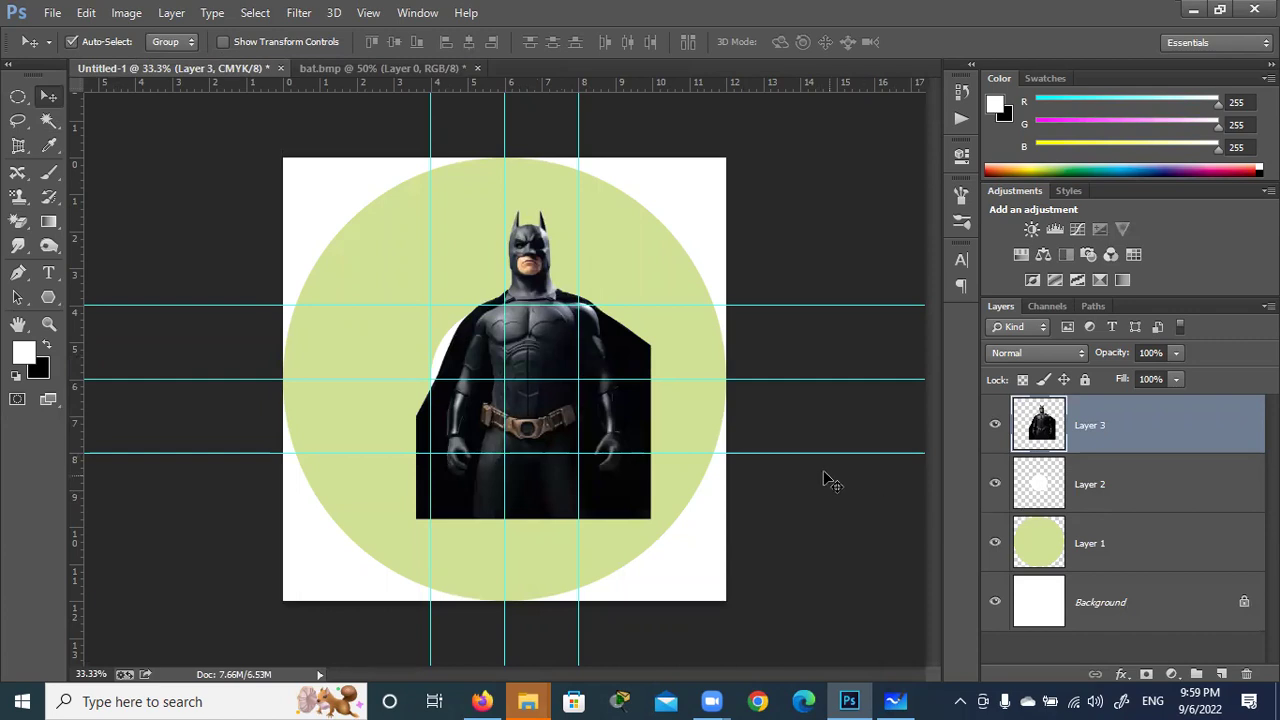
# - Scale Batman on Layer 3 to about 152% and position it over the ring's centre
pyautogui.hotkey('ctrl', 't')
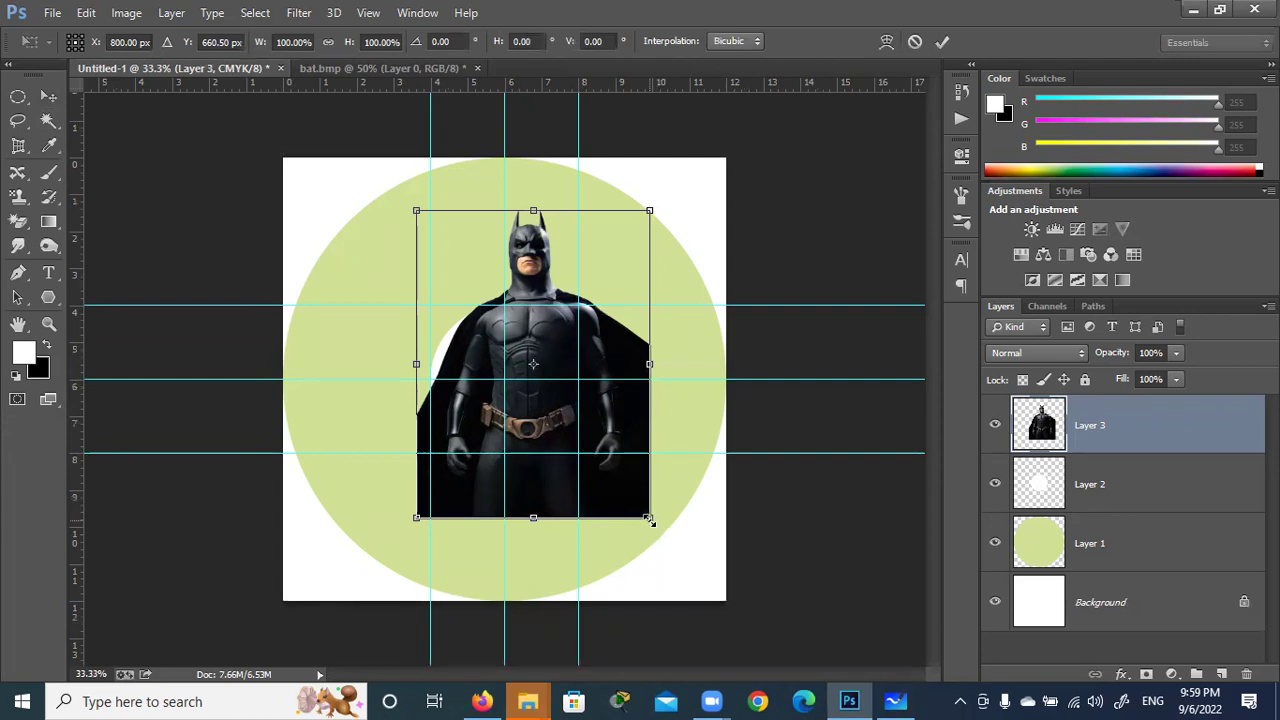
pyautogui.moveTo(651, 521); pyautogui.dragTo(718, 589)
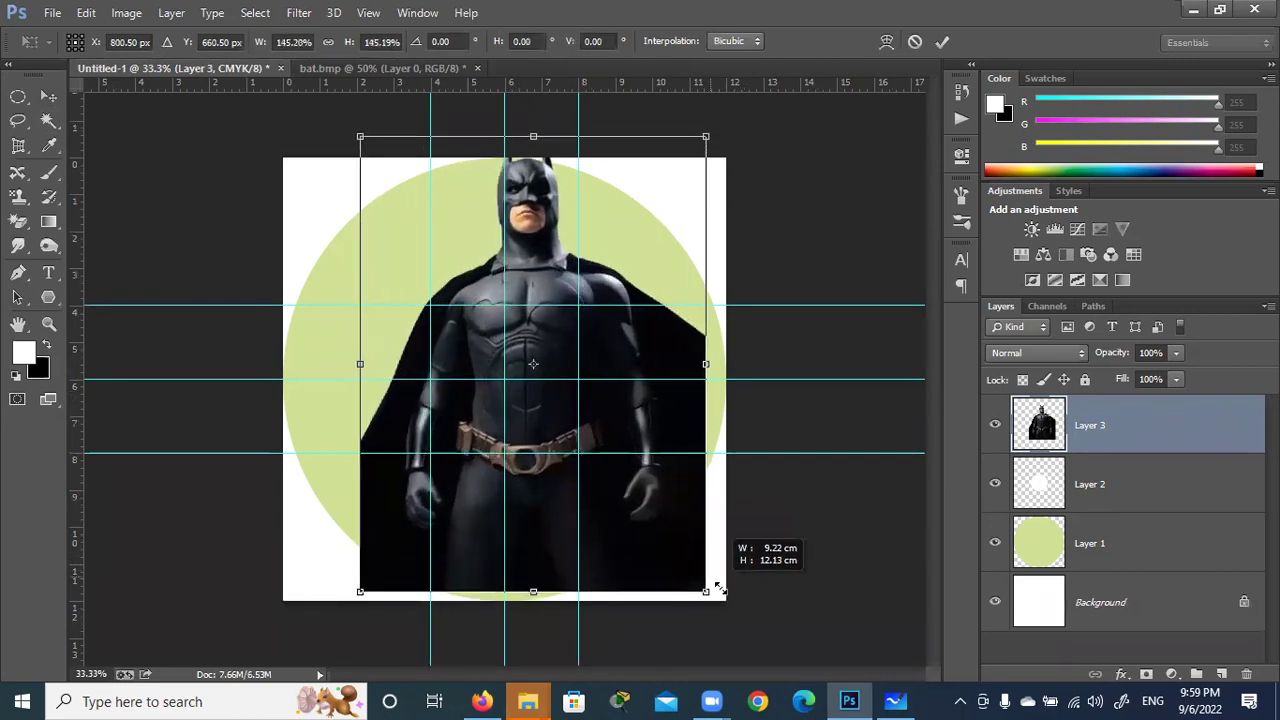
pyautogui.moveTo(718, 589); pyautogui.dragTo(723, 596)
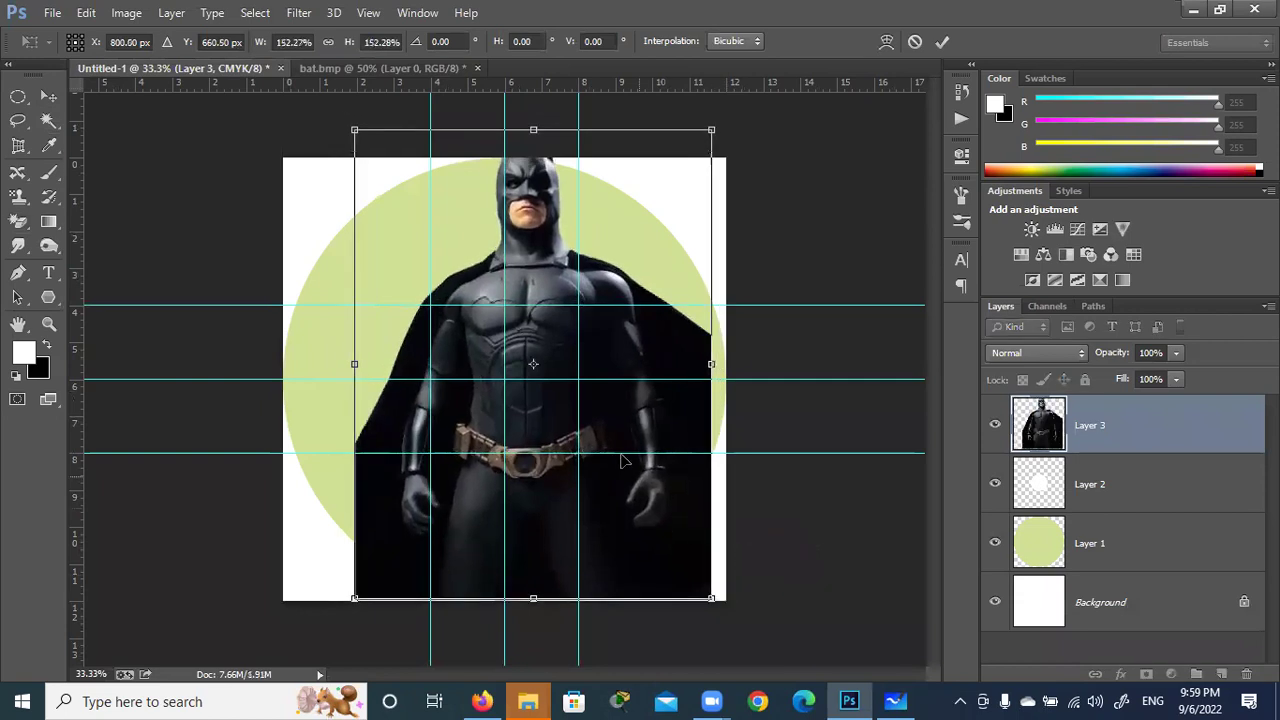
pyautogui.moveTo(547, 290)
pyautogui.mouseDown()
pyautogui.moveTo(547, 329)
pyautogui.moveTo(559, 329)
pyautogui.mouseUp()
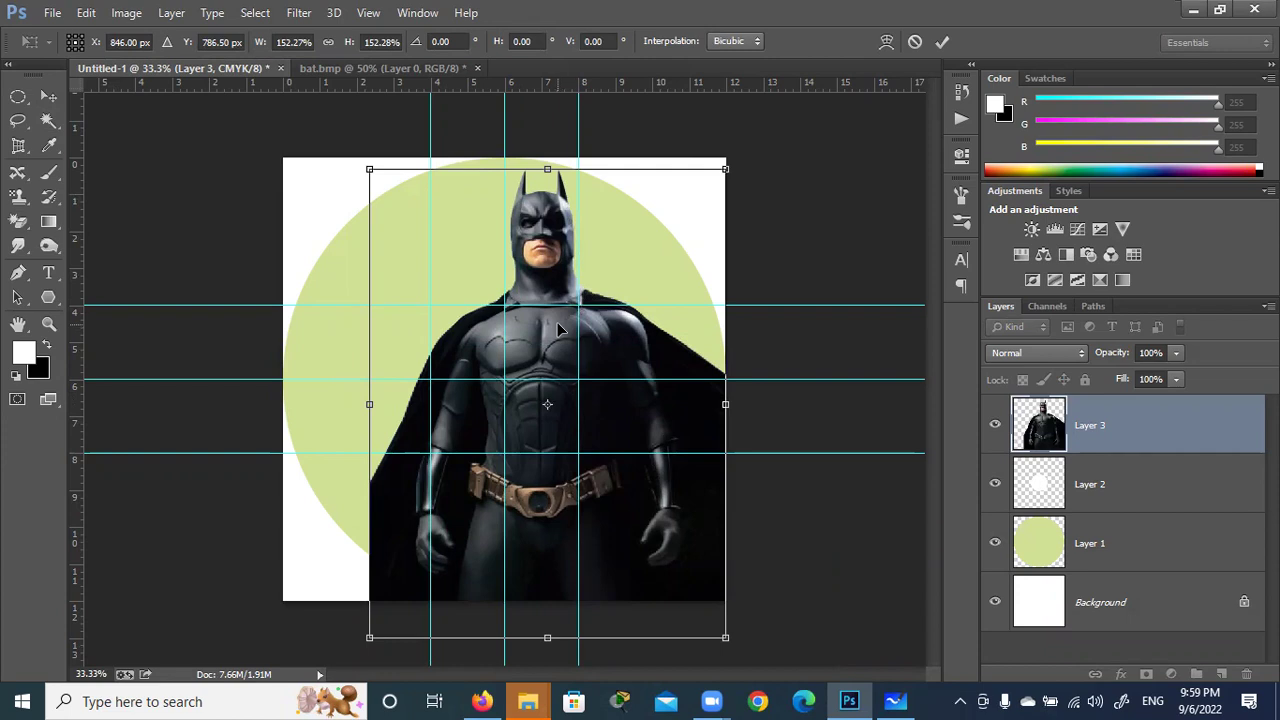
pyautogui.moveTo(557, 322); pyautogui.dragTo(557, 319)
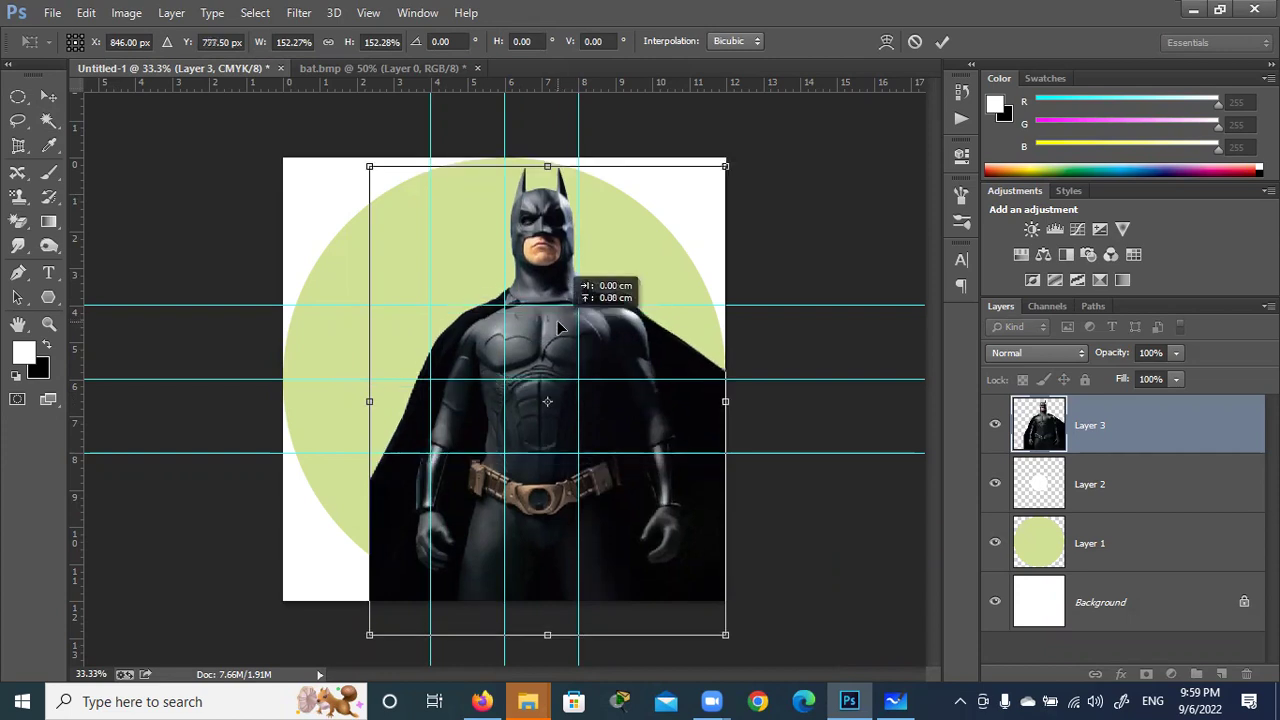
pyautogui.click(940, 42)
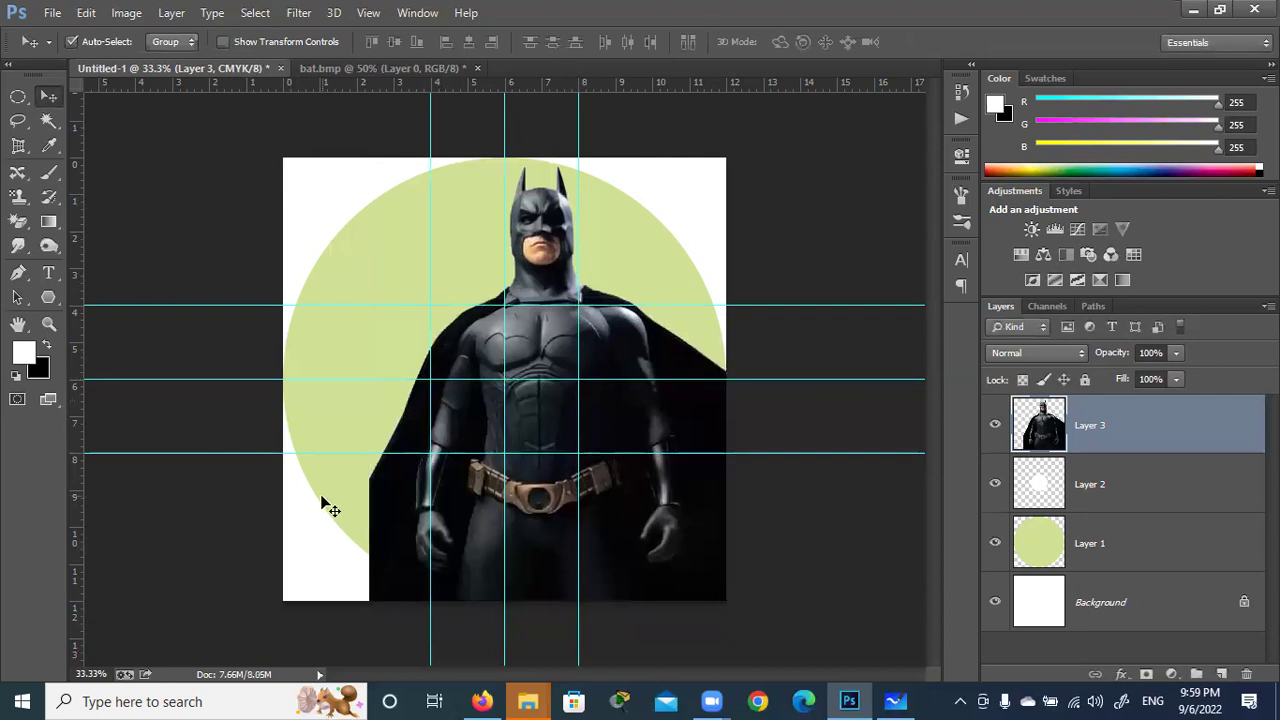
# - Zoom in on Batman's lower-left and start a Pen path at the cape's edge
pyautogui.scroll(2, 297, 495)
pyautogui.scroll(2, 297, 495)
pyautogui.scroll(2, 350, 500)
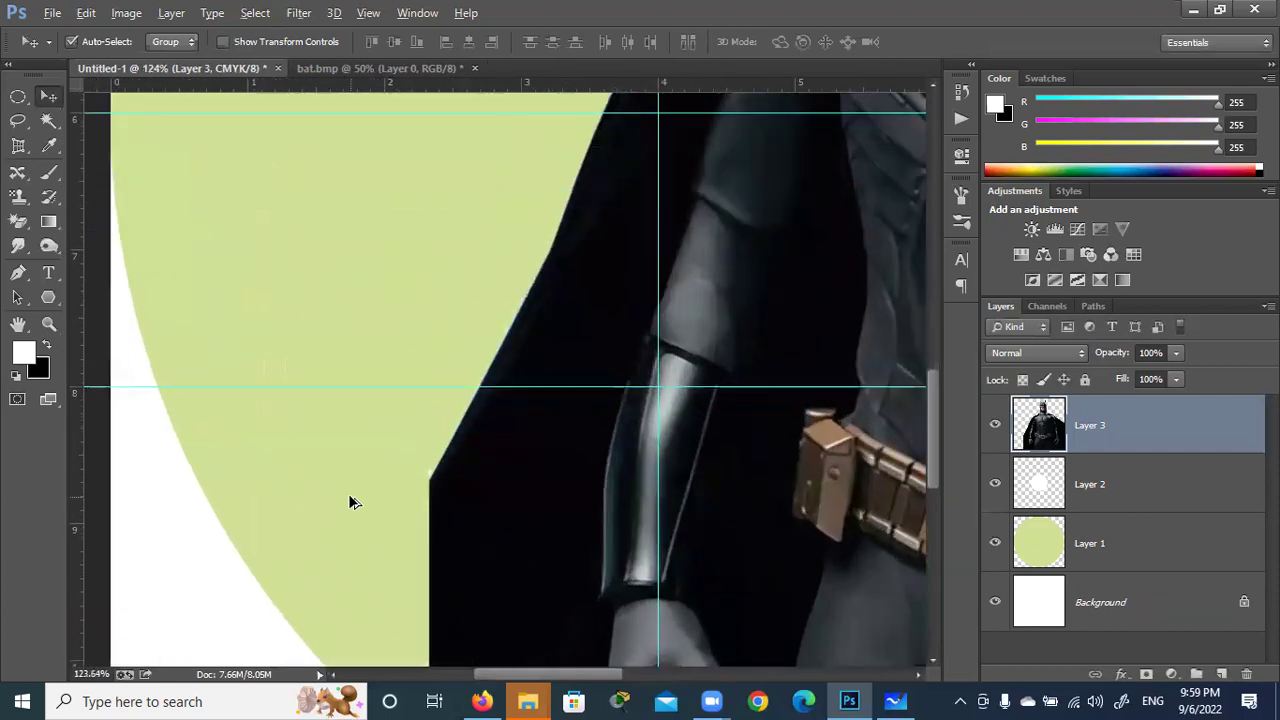
pyautogui.scroll(-1, 350, 500)
pyautogui.scroll(-1, 350, 500)
pyautogui.moveTo(443, 530); pyautogui.dragTo(489, 330)
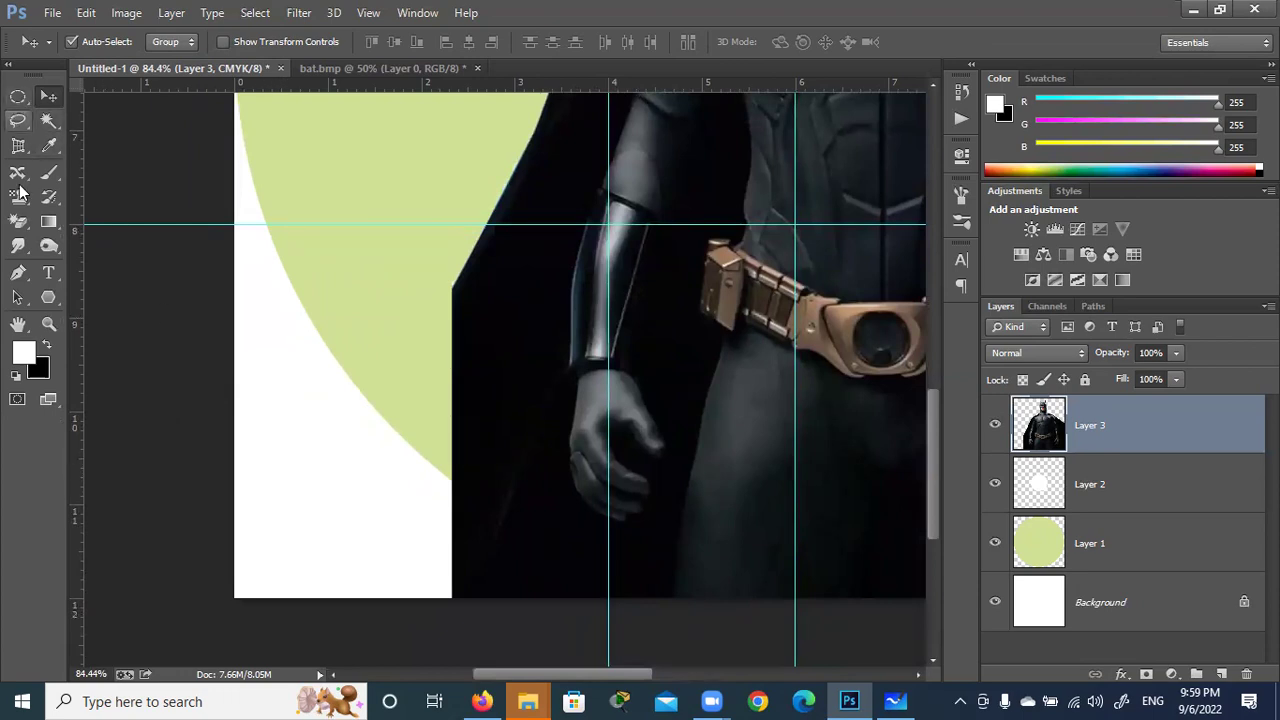
pyautogui.click(18, 272)
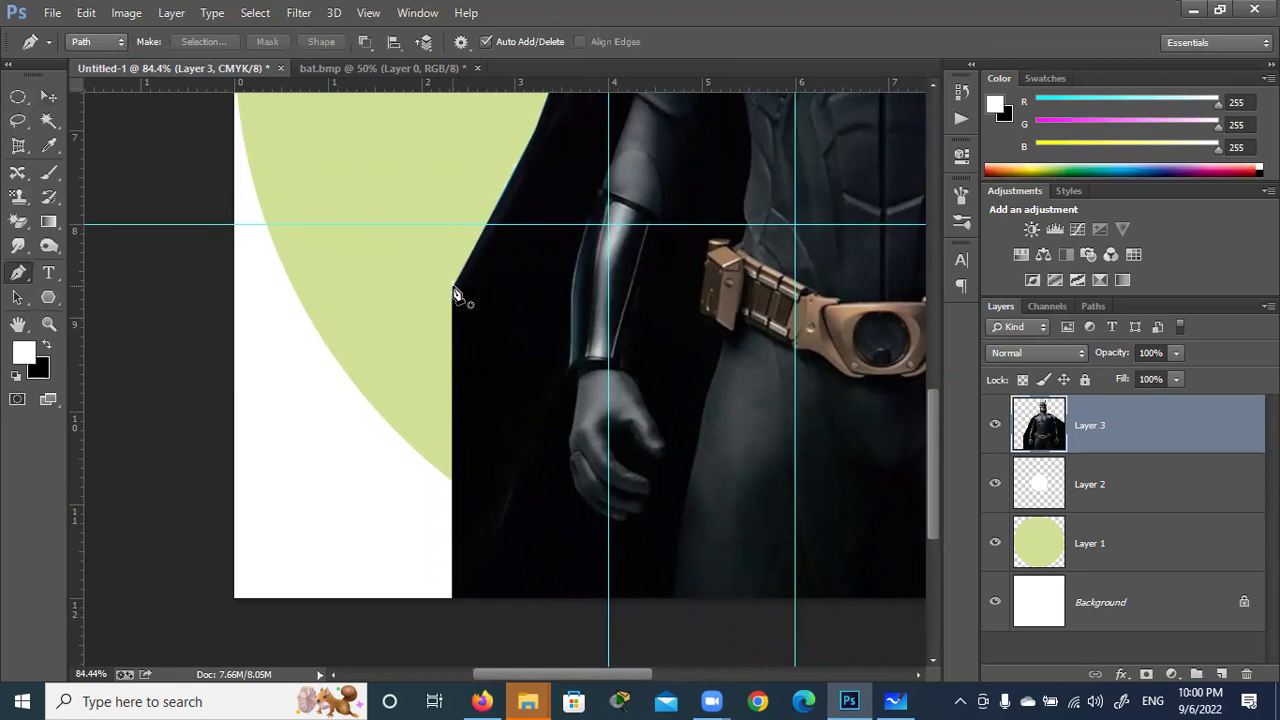
pyautogui.click(454, 289)
pyautogui.moveTo(311, 435); pyautogui.dragTo(285, 453)
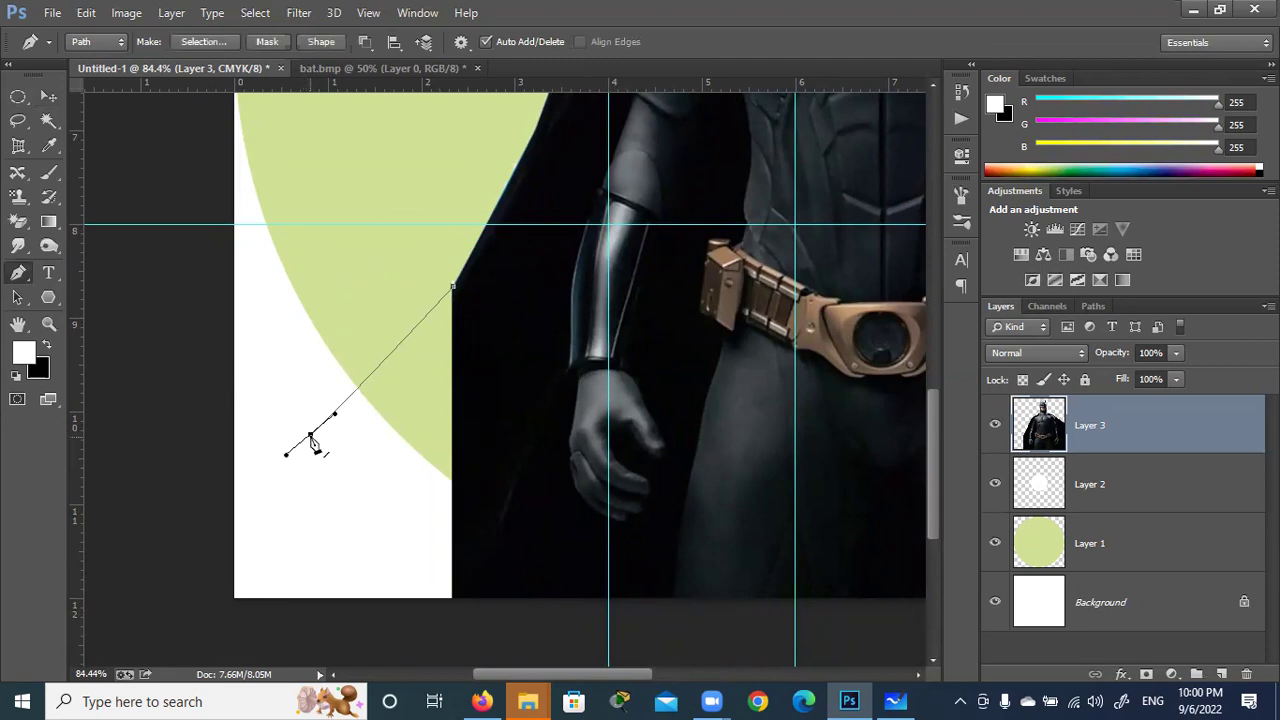
# - Trace the path around the hip to the hand, close it, load as selection, deselect
pyautogui.click(389, 515)
pyautogui.click(434, 527)
pyautogui.click(486, 512)
pyautogui.click(518, 452)
pyautogui.moveTo(519, 387); pyautogui.dragTo(517, 376)
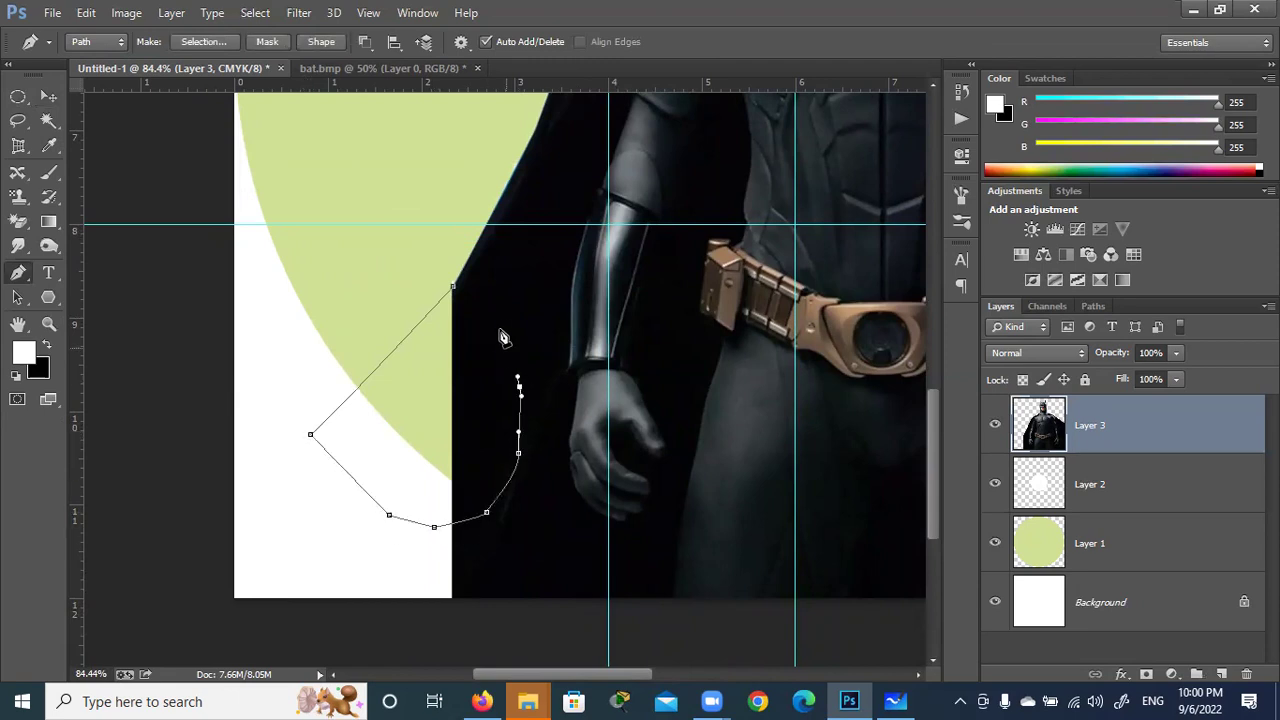
pyautogui.click(453, 288)
pyautogui.hotkey('ctrl', 'Return')
pyautogui.hotkey('ctrl', 'd')
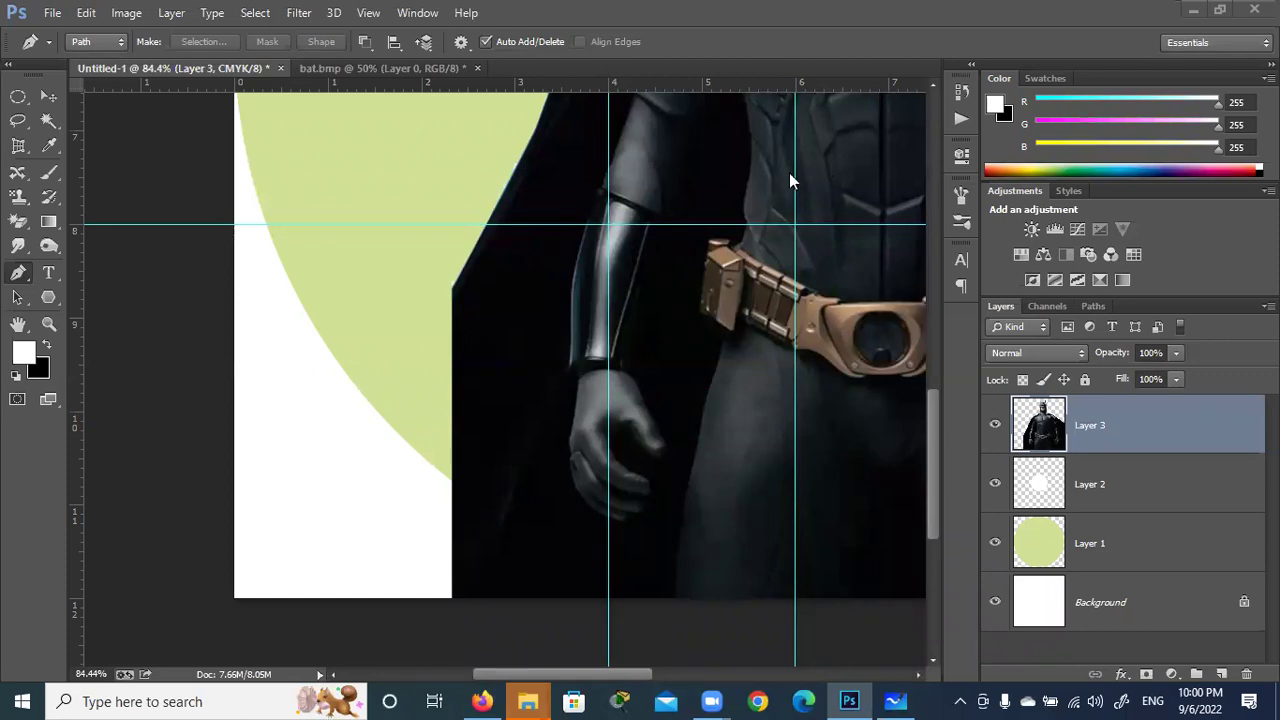
# - Close bat.bmp without saving and delete Batman's Layer 3
pyautogui.click(403, 66)
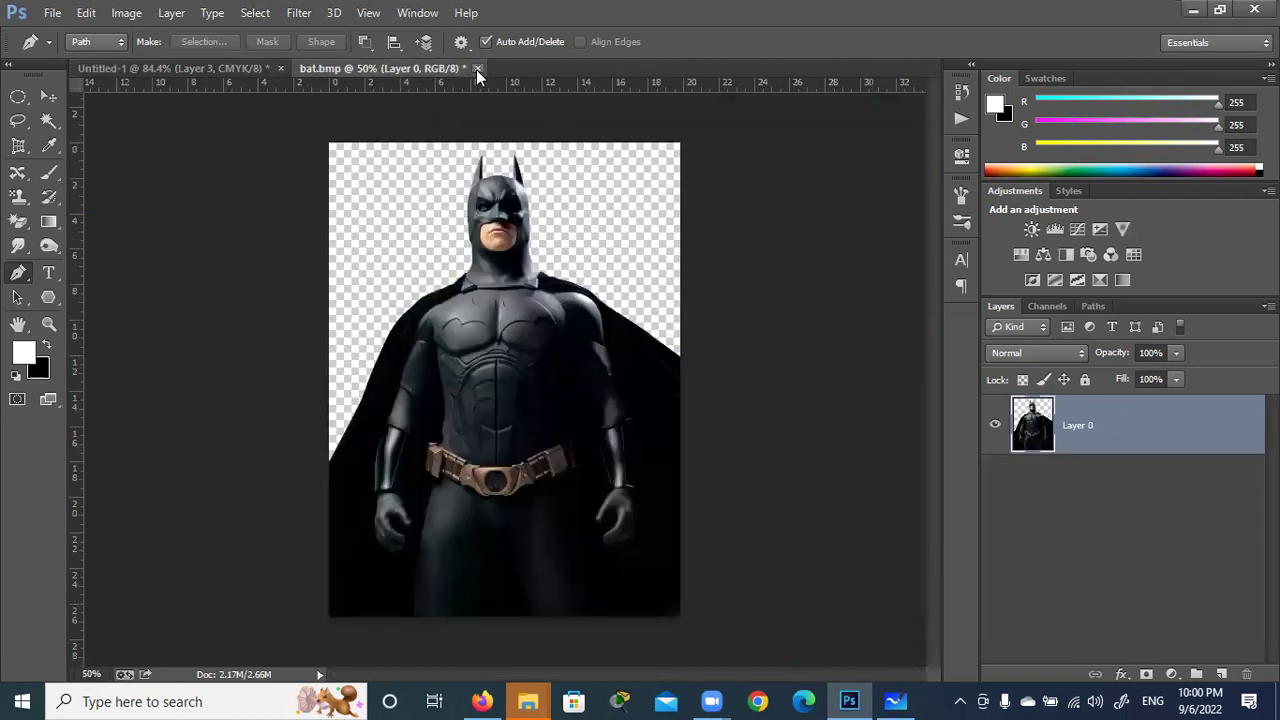
pyautogui.click(477, 68)
pyautogui.click(640, 280)
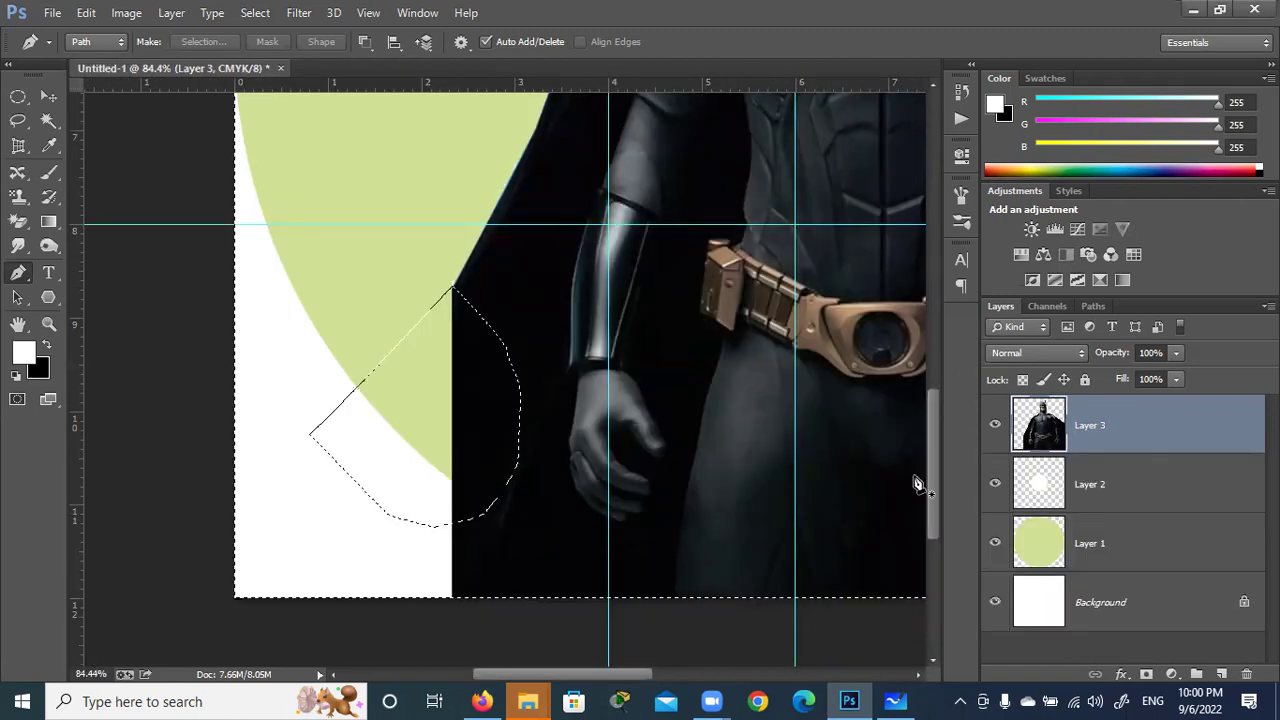
pyautogui.click(1247, 673)
pyautogui.click(562, 280)
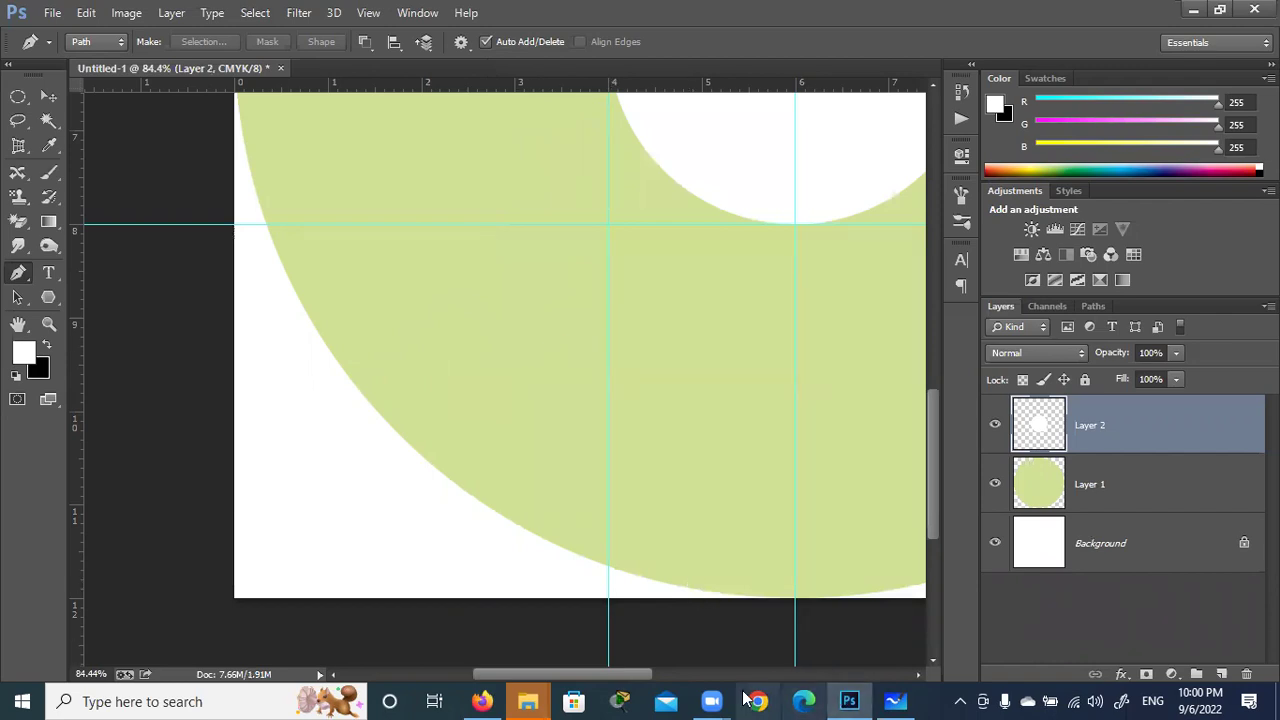
pyautogui.moveTo(527, 701)
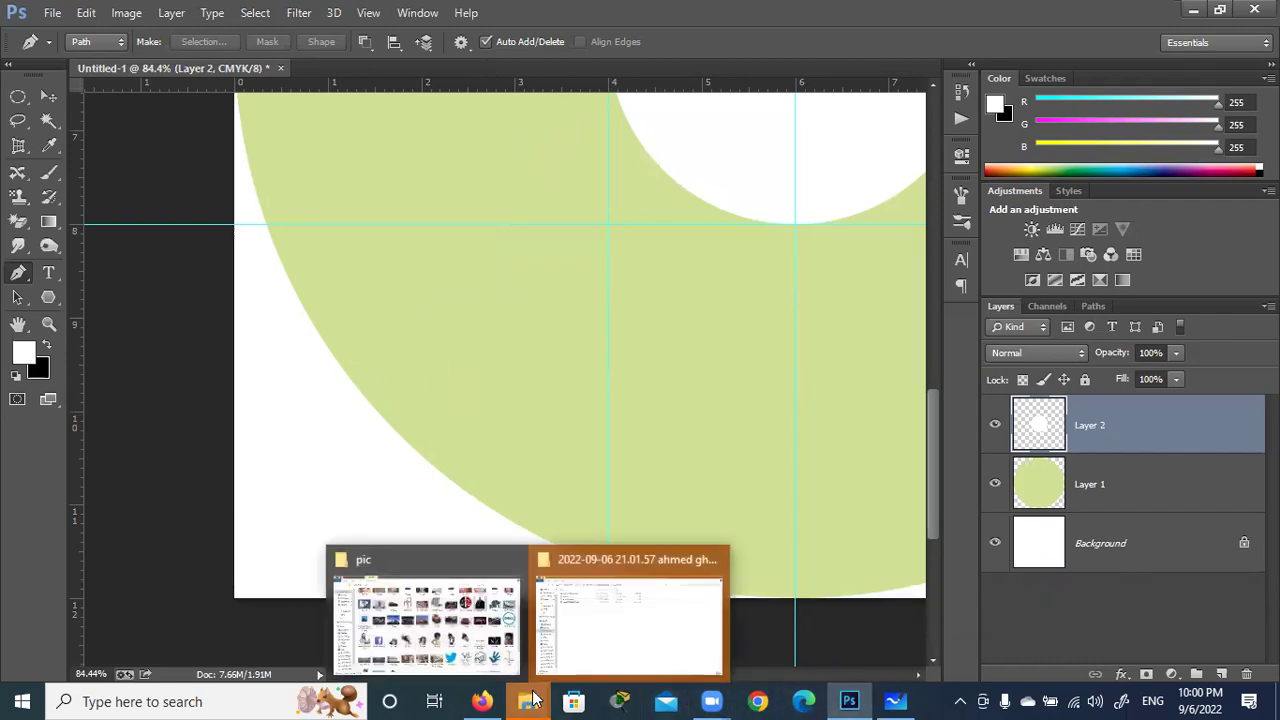
# - Drag bat.bmp from the pic folder onto Photoshop again to reopen it
pyautogui.click(448, 626)
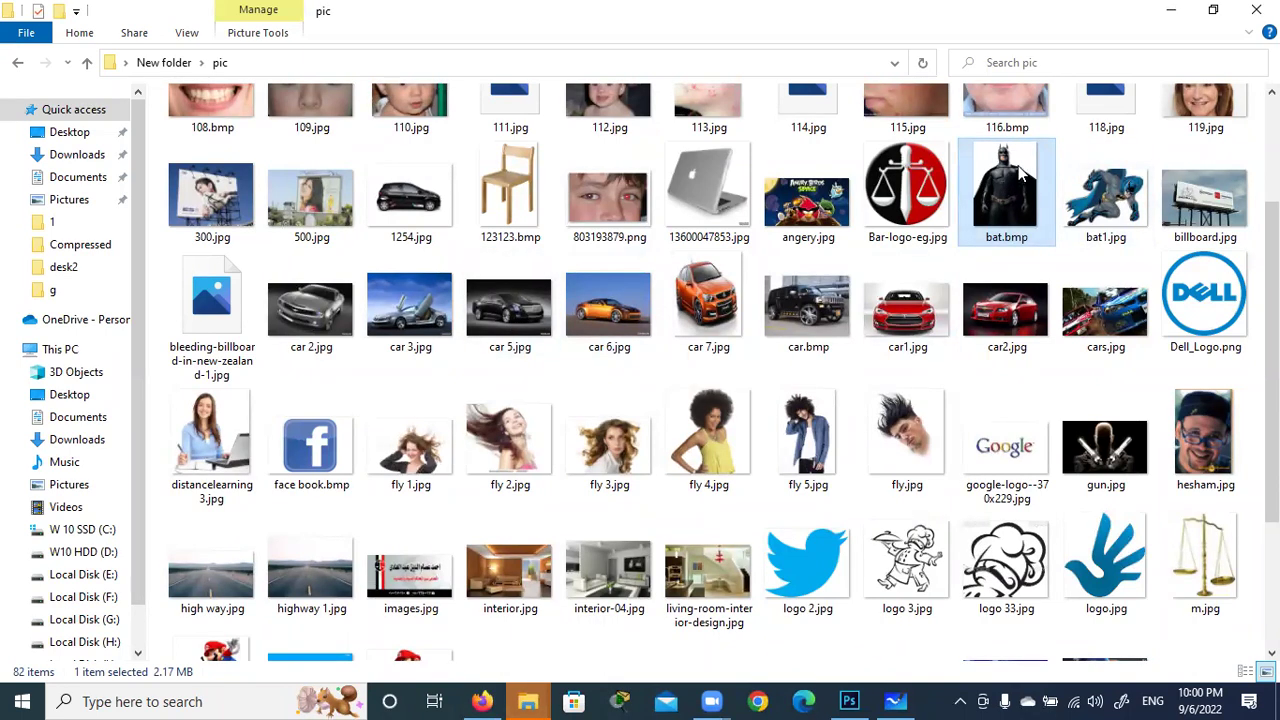
pyautogui.moveTo(1016, 180)
pyautogui.mouseDown()
pyautogui.moveTo(866, 698)
pyautogui.moveTo(532, 62)
pyautogui.moveTo(512, 68)
pyautogui.mouseUp()
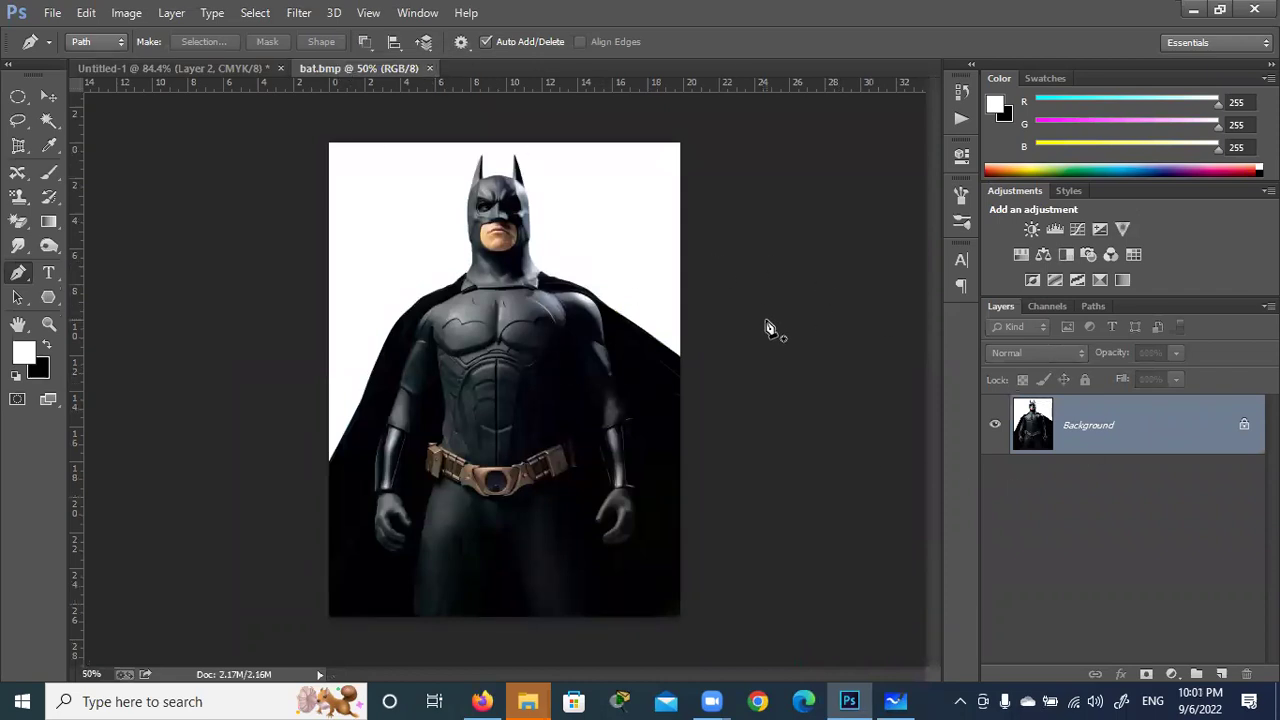
# - Convert the reopened bat.bmp's Background into an editable Layer 0
pyautogui.click(53, 13)
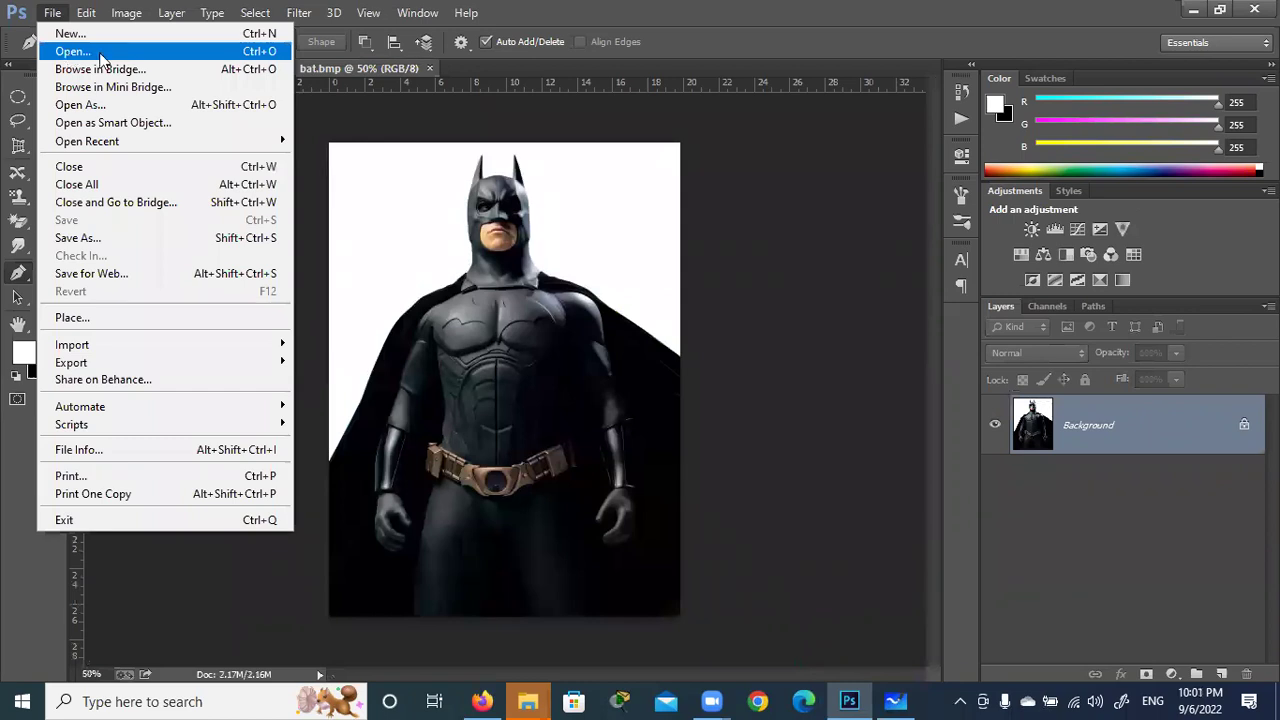
pyautogui.click(830, 43)
pyautogui.doubleClick(1199, 438)
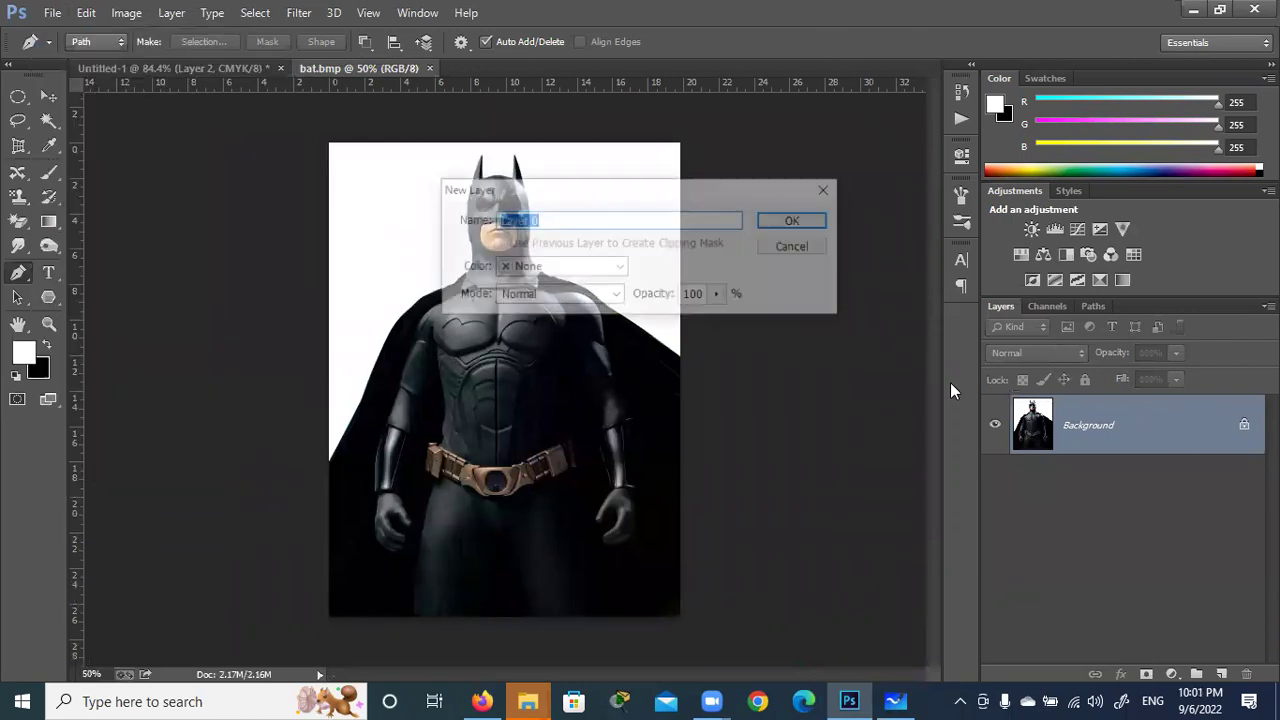
pyautogui.click(795, 220)
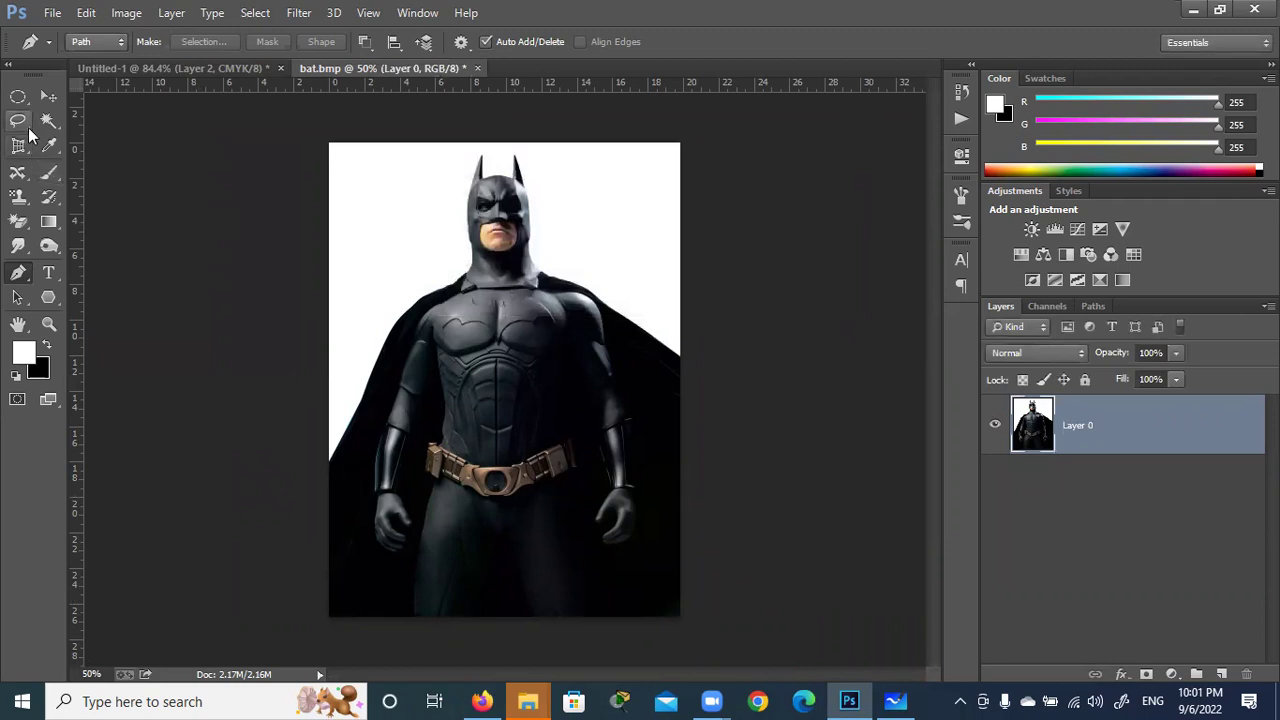
# - Erase Batman's white background with the Magic Eraser Tool
pyautogui.click(17, 228)
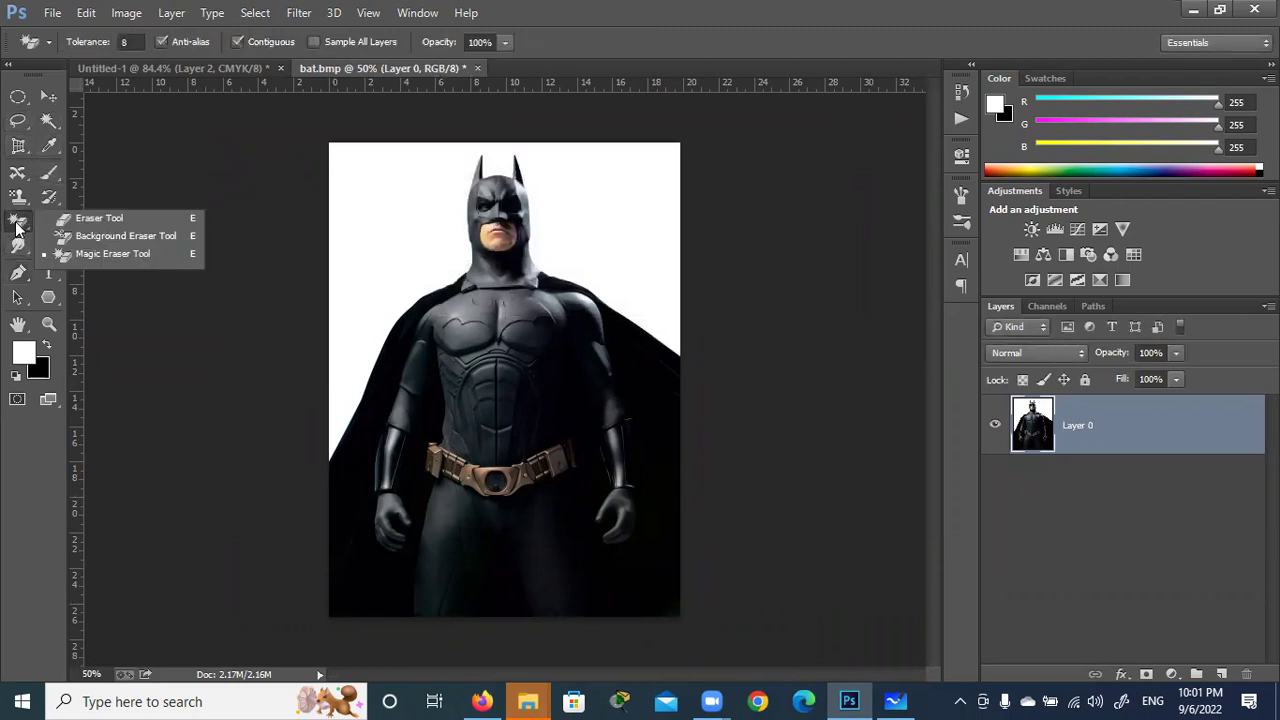
pyautogui.click(117, 255)
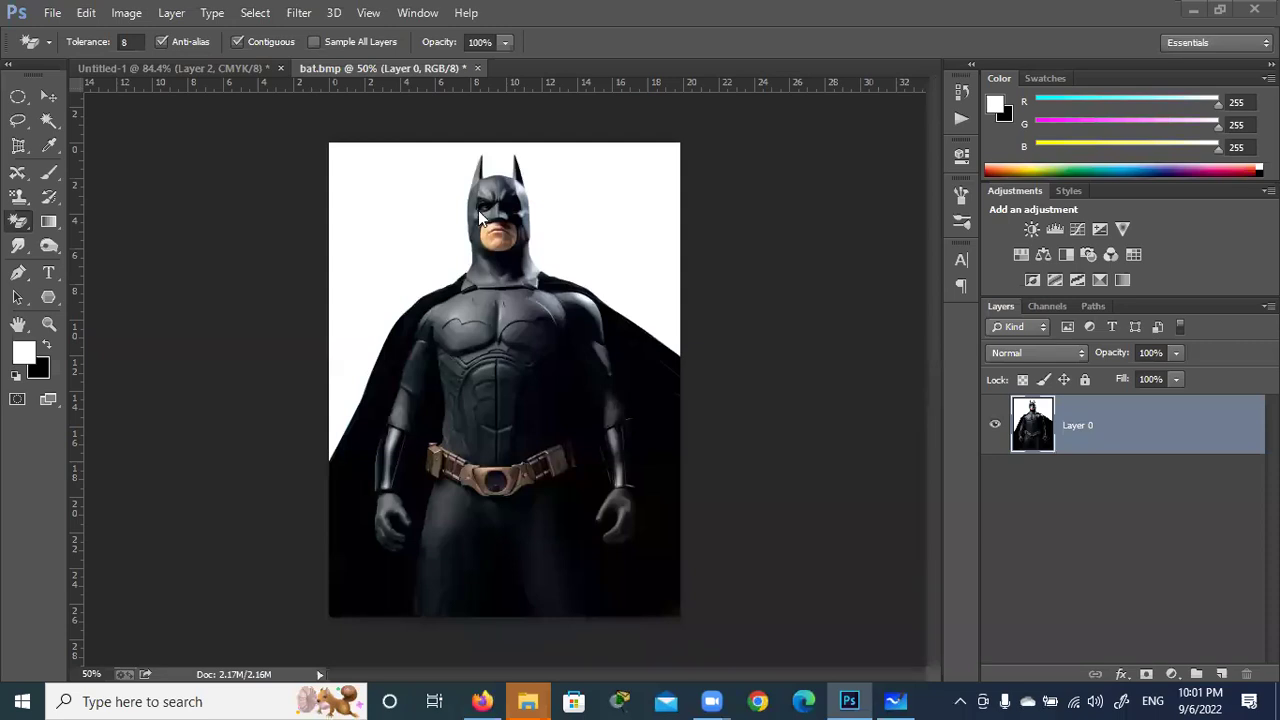
pyautogui.click(617, 203)
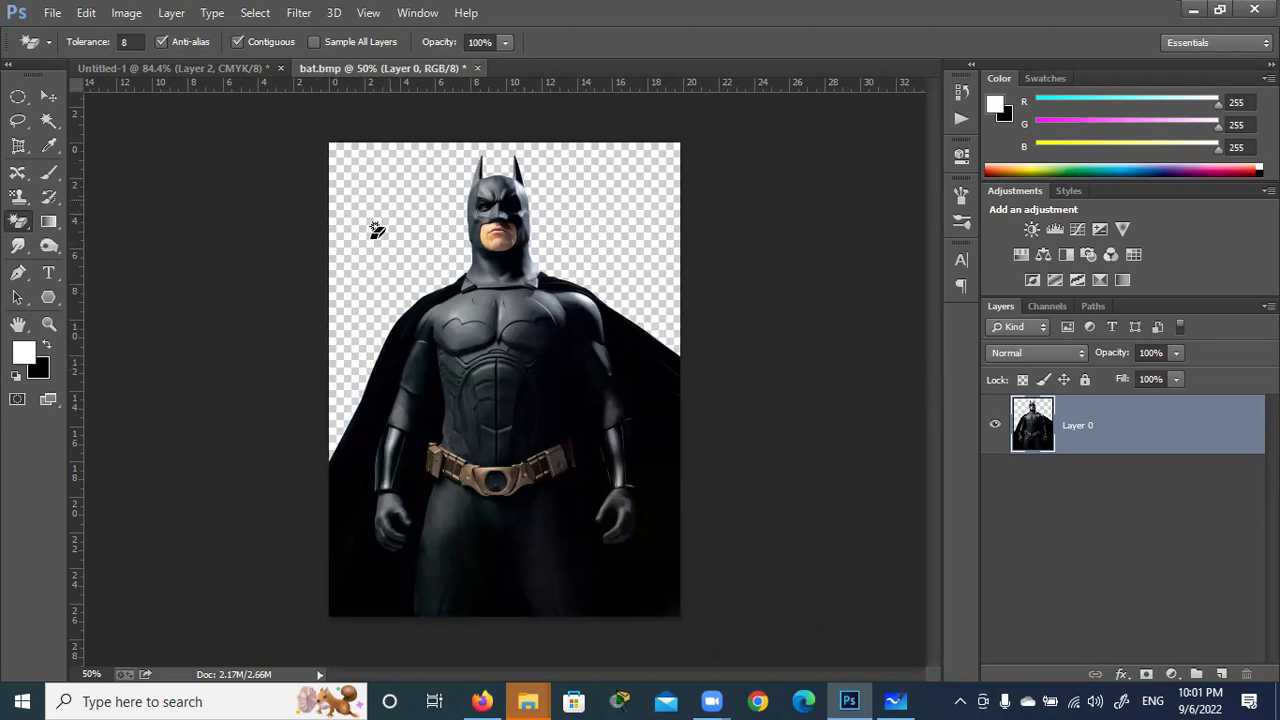
pyautogui.click(48, 96)
# - Drag the cut-out Batman into the Untitled-1 poster and move it up and right
pyautogui.moveTo(469, 354)
pyautogui.mouseDown()
pyautogui.moveTo(198, 76)
pyautogui.moveTo(712, 290)
pyautogui.mouseUp()
pyautogui.hotkey('ctrl', '0')
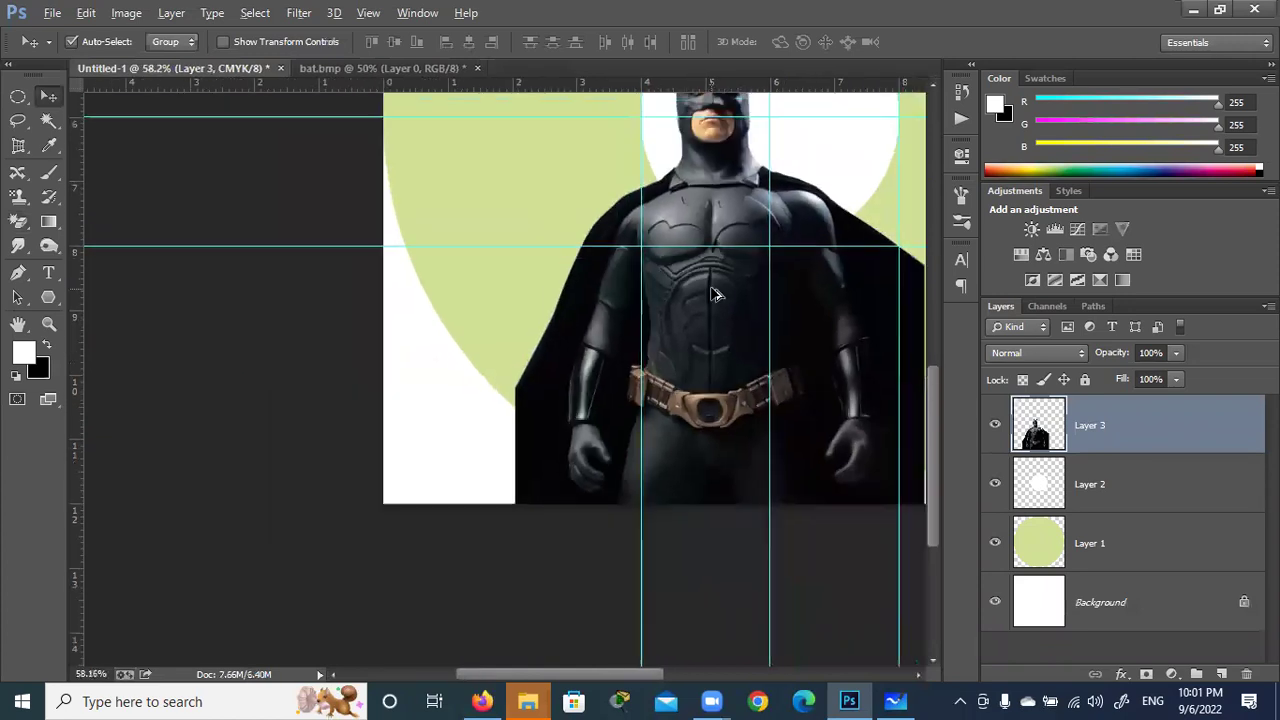
pyautogui.moveTo(530, 520)
pyautogui.mouseDown()
pyautogui.moveTo(650, 330)
pyautogui.moveTo(620, 377)
pyautogui.mouseUp()
# - Scale Batman to about 162% and centre it over the green circle
pyautogui.hotkey('ctrl', 't')
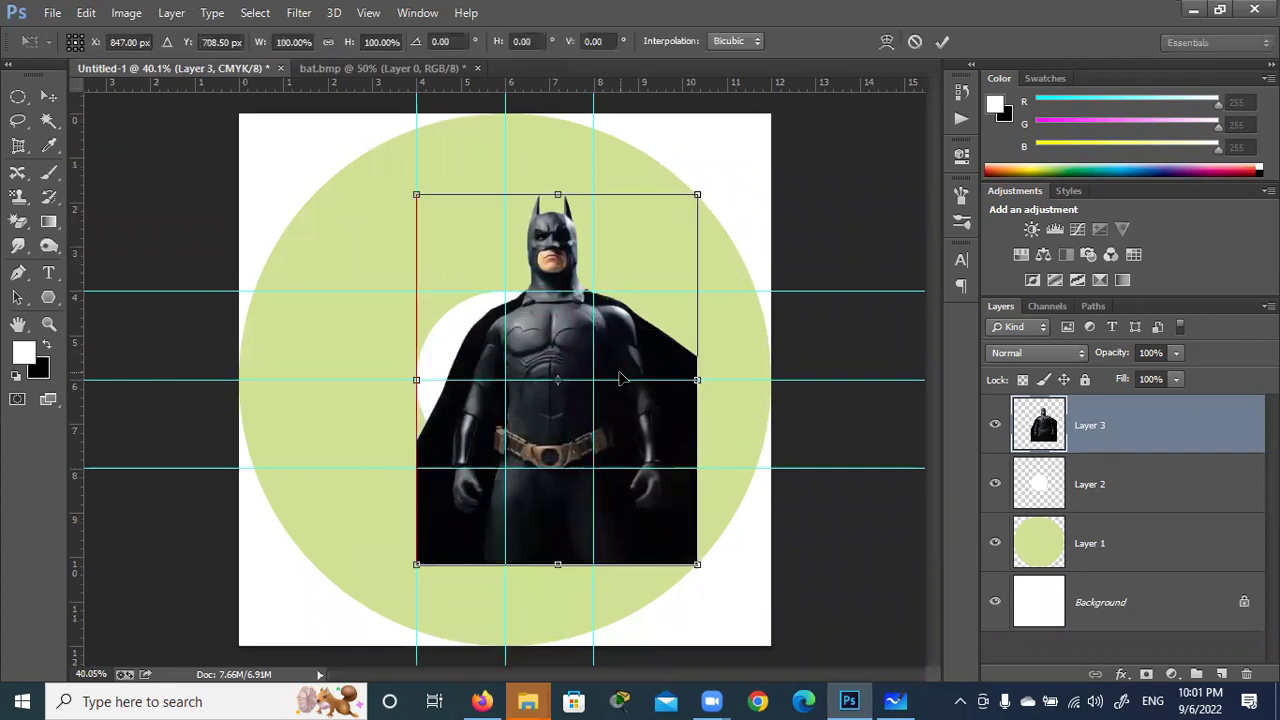
pyautogui.moveTo(697, 194); pyautogui.dragTo(746, 118)
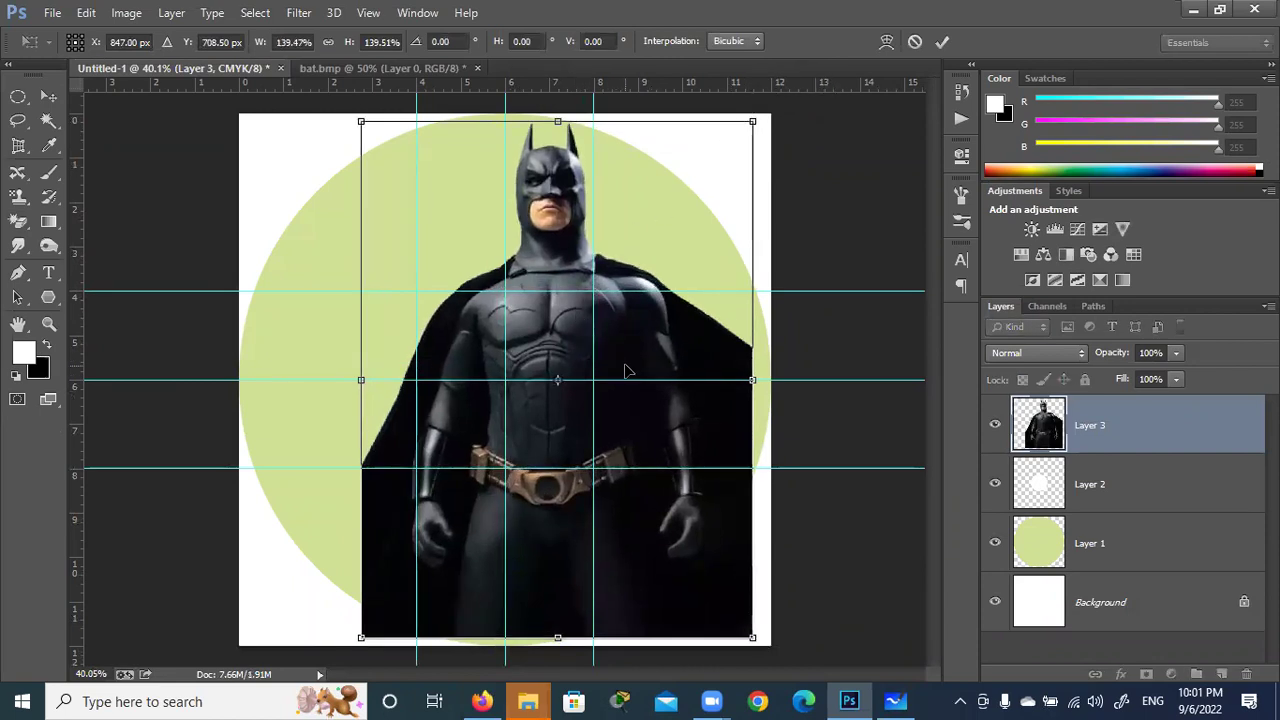
pyautogui.moveTo(565, 353); pyautogui.dragTo(565, 398)
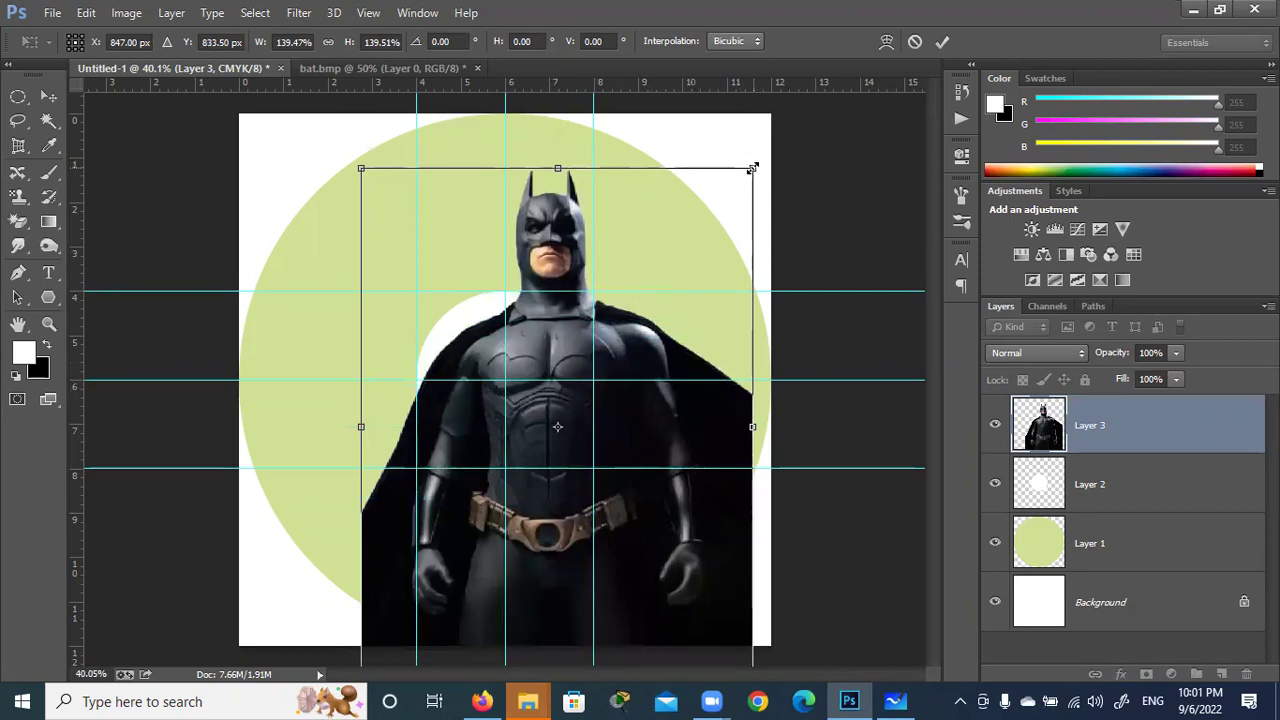
pyautogui.moveTo(752, 168); pyautogui.dragTo(789, 117)
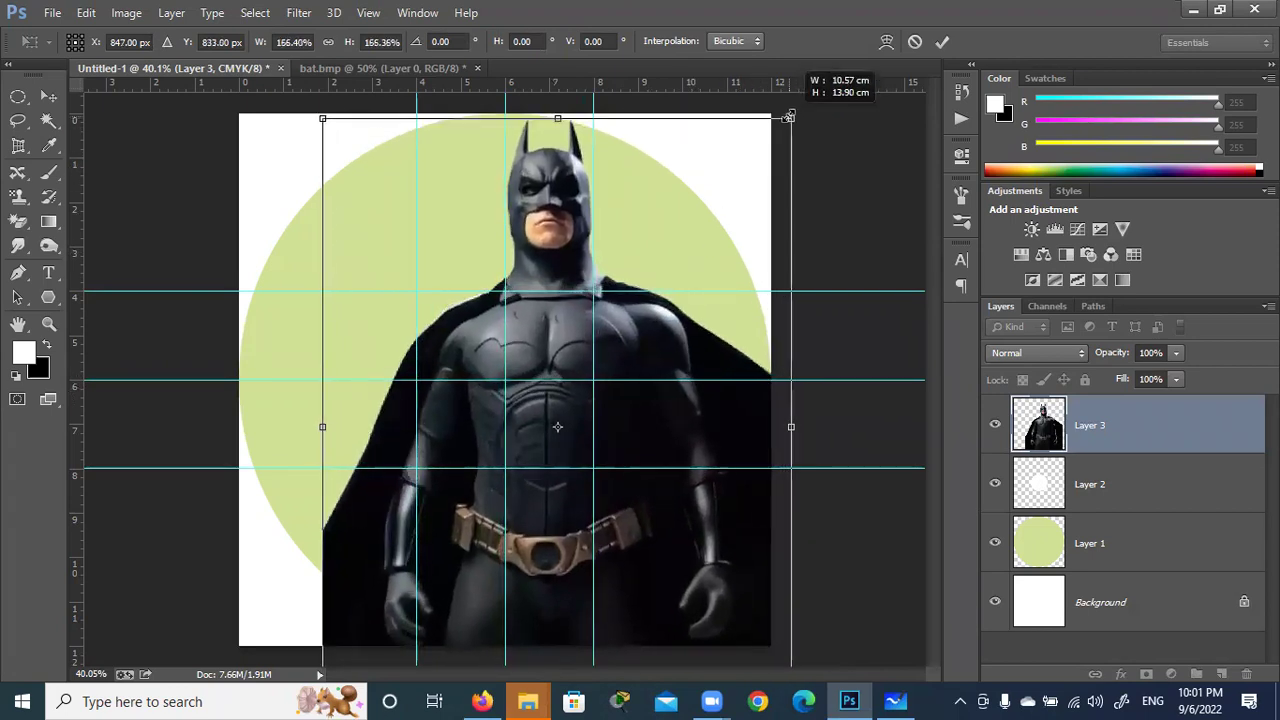
pyautogui.moveTo(789, 117); pyautogui.dragTo(784, 126)
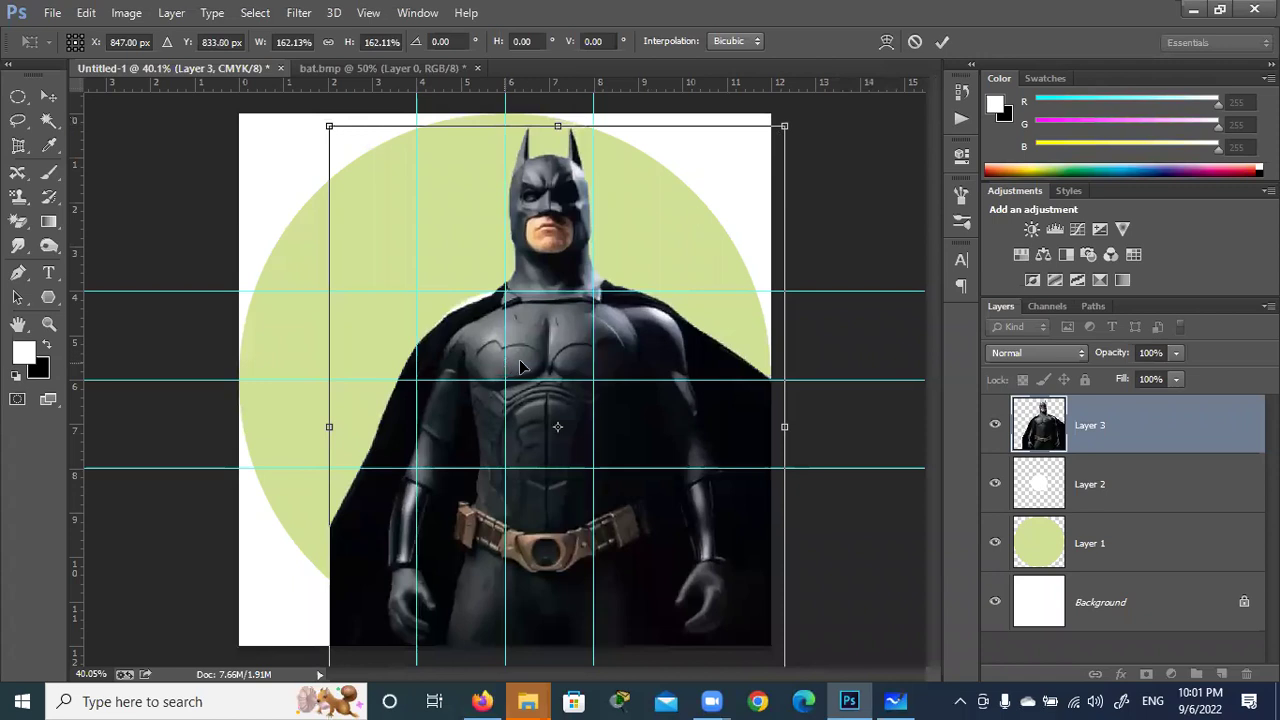
pyautogui.moveTo(550, 359); pyautogui.dragTo(517, 346)
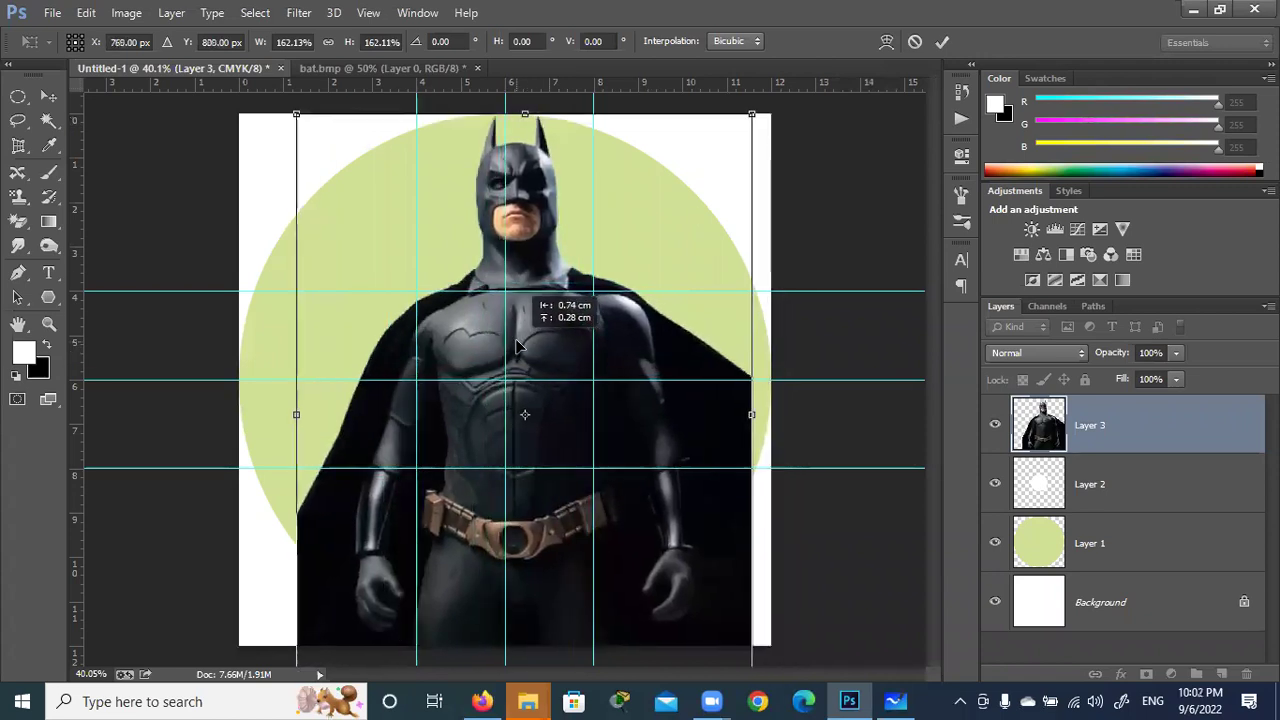
pyautogui.moveTo(517, 346)
pyautogui.mouseDown()
pyautogui.moveTo(597, 335)
pyautogui.moveTo(569, 333)
pyautogui.mouseUp()
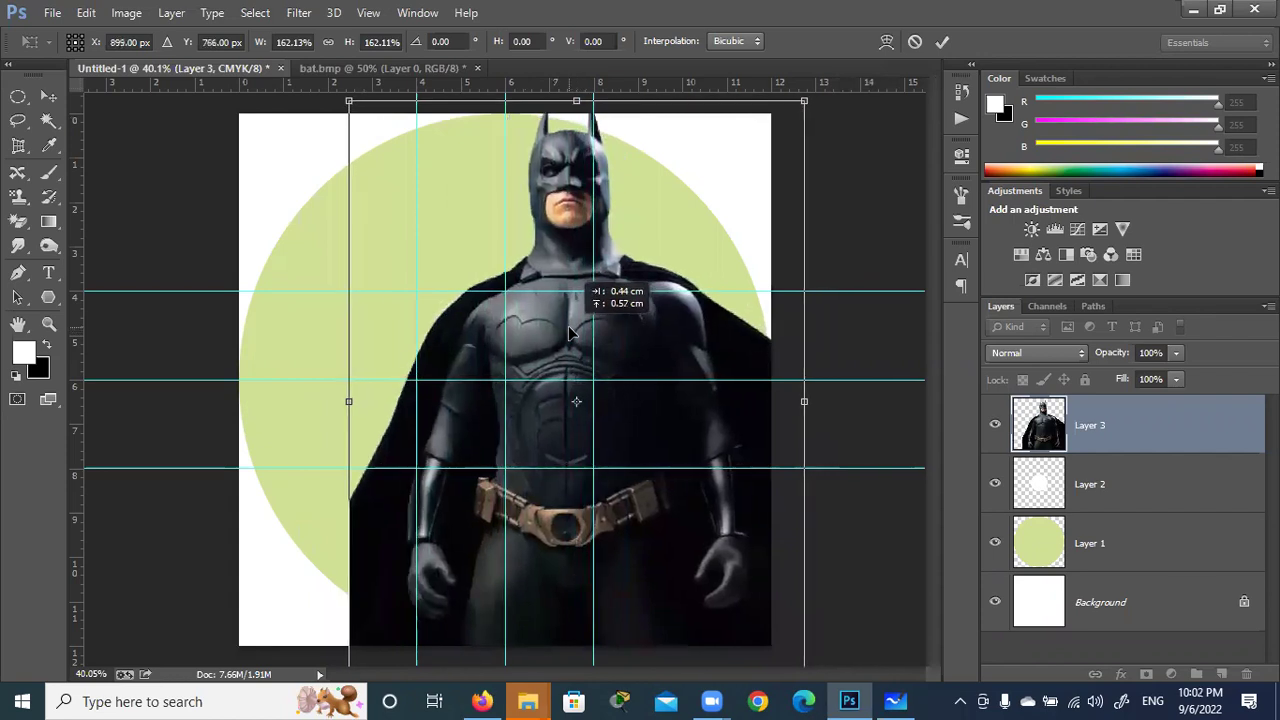
pyautogui.moveTo(569, 333); pyautogui.dragTo(589, 362)
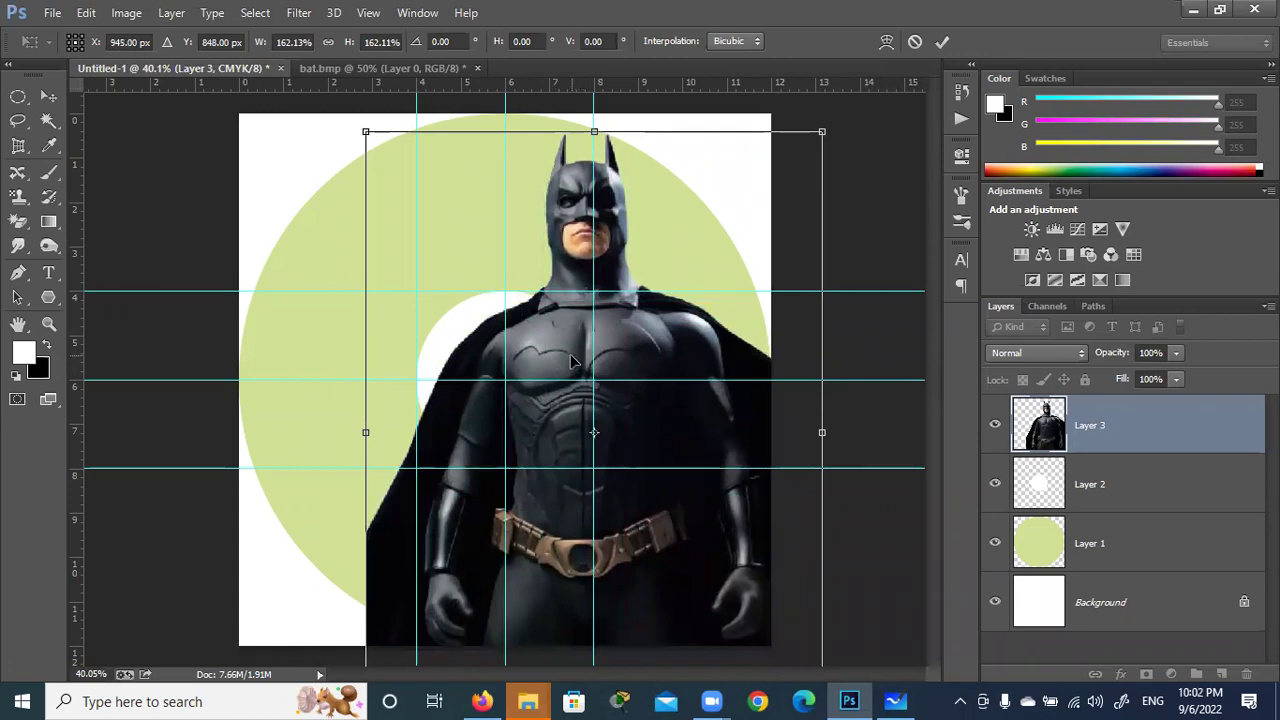
pyautogui.press('Return')
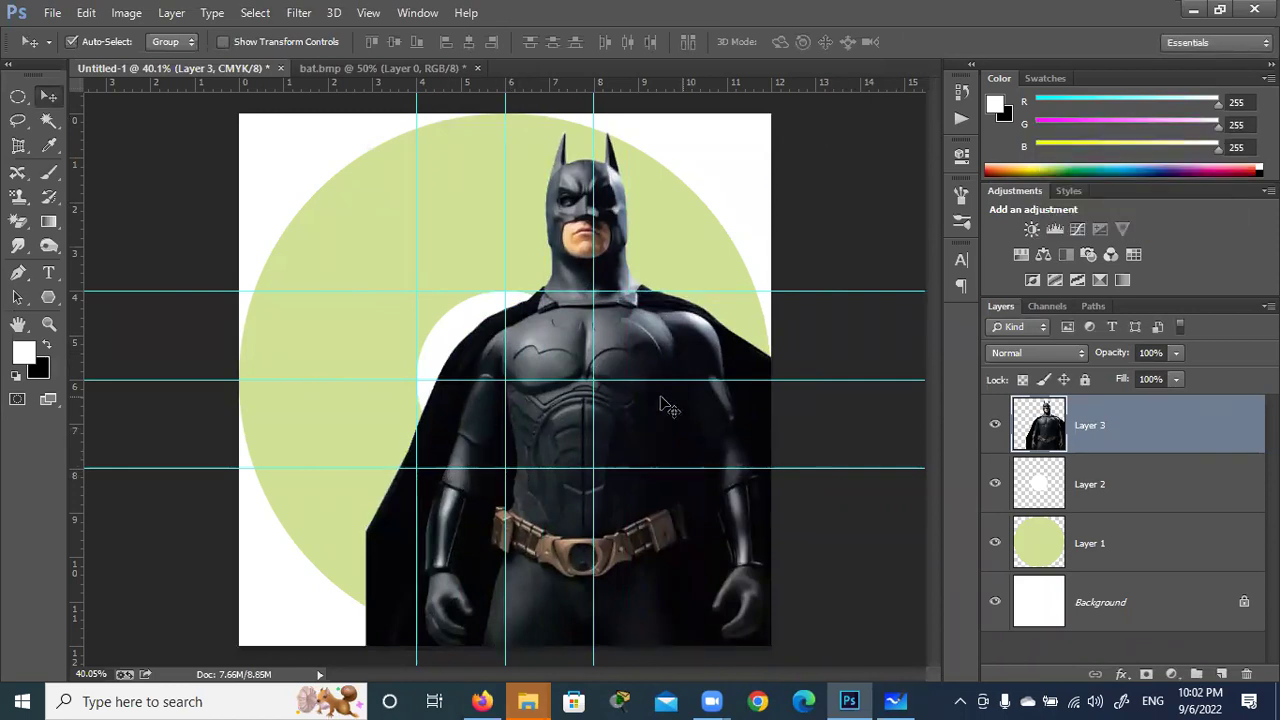
# - Zoom in on the lower-left cape and start a Pen path curving into the white gap
pyautogui.scroll(2, 537, 443)
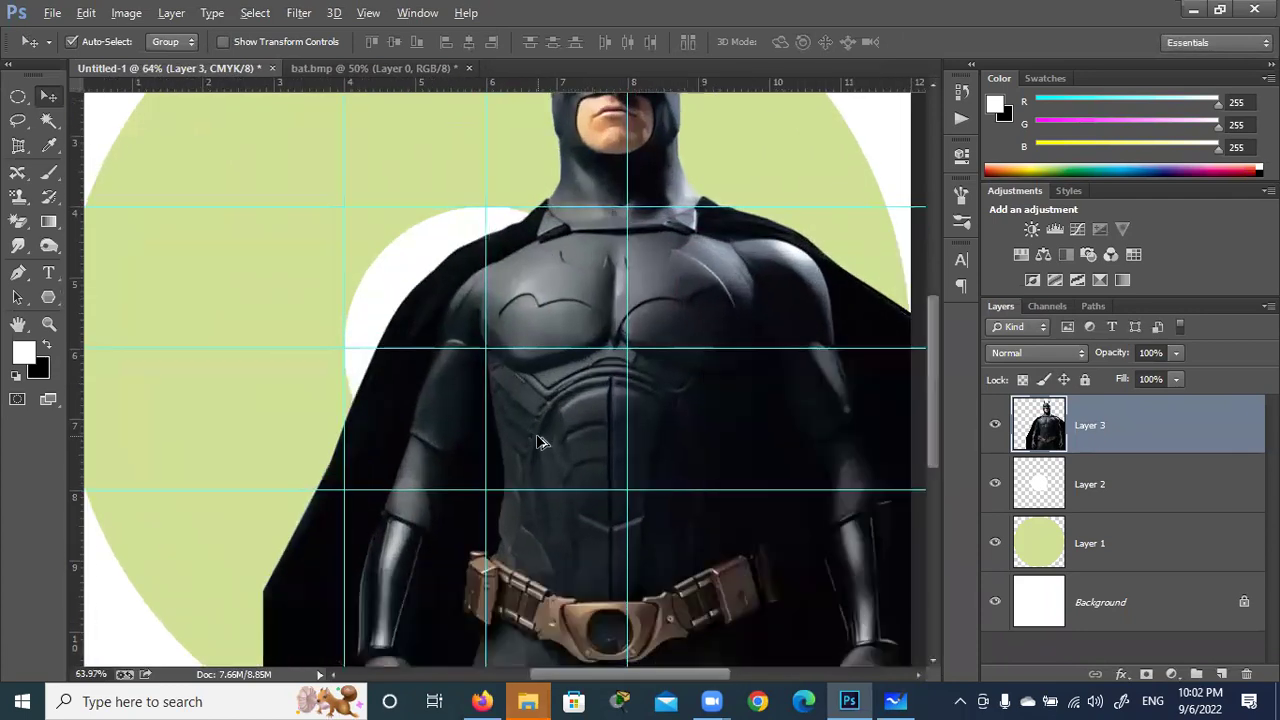
pyautogui.scroll(2, 608, 466)
pyautogui.moveTo(587, 446); pyautogui.dragTo(604, 186)
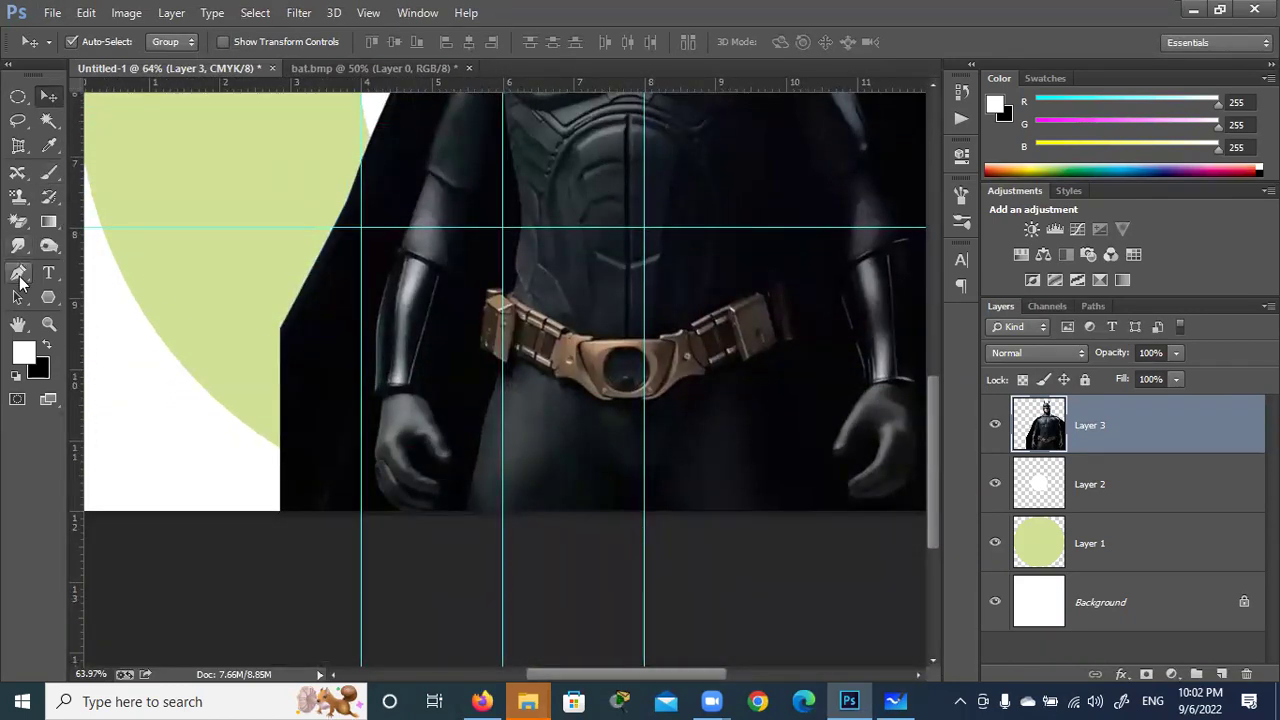
pyautogui.click(18, 272)
pyautogui.click(284, 326)
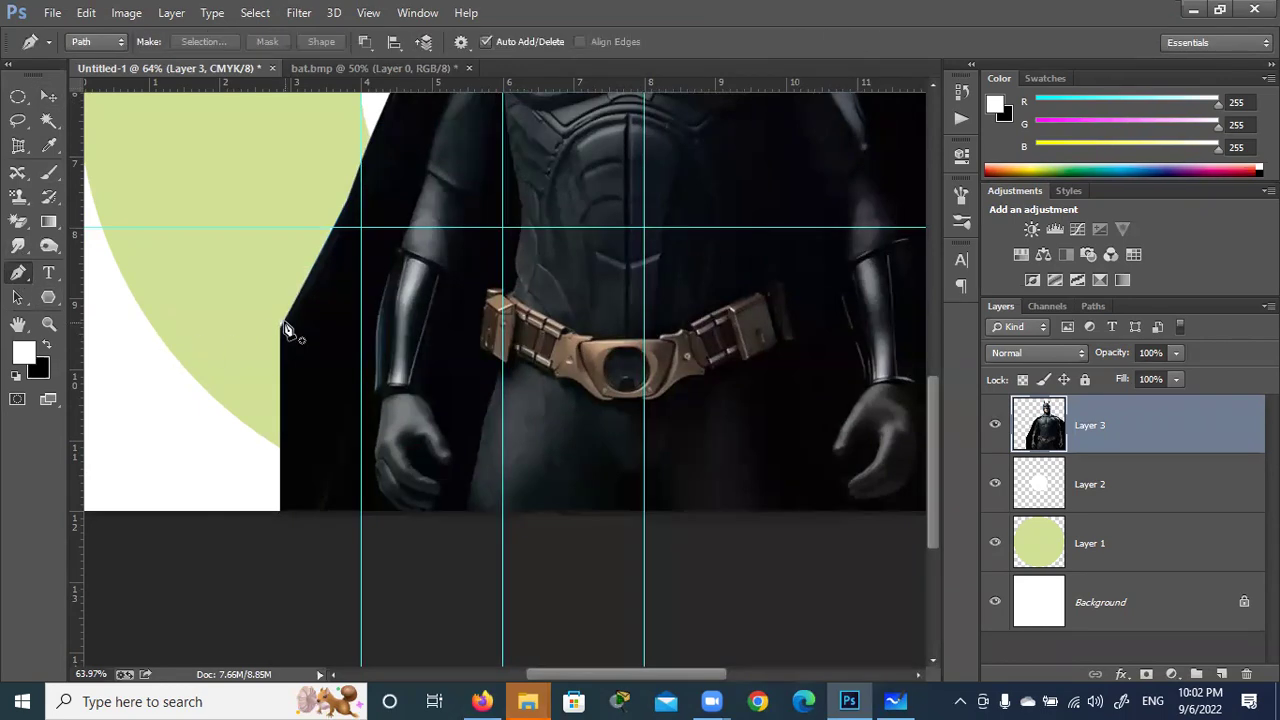
pyautogui.click(284, 326)
pyautogui.moveTo(148, 466); pyautogui.dragTo(110, 490)
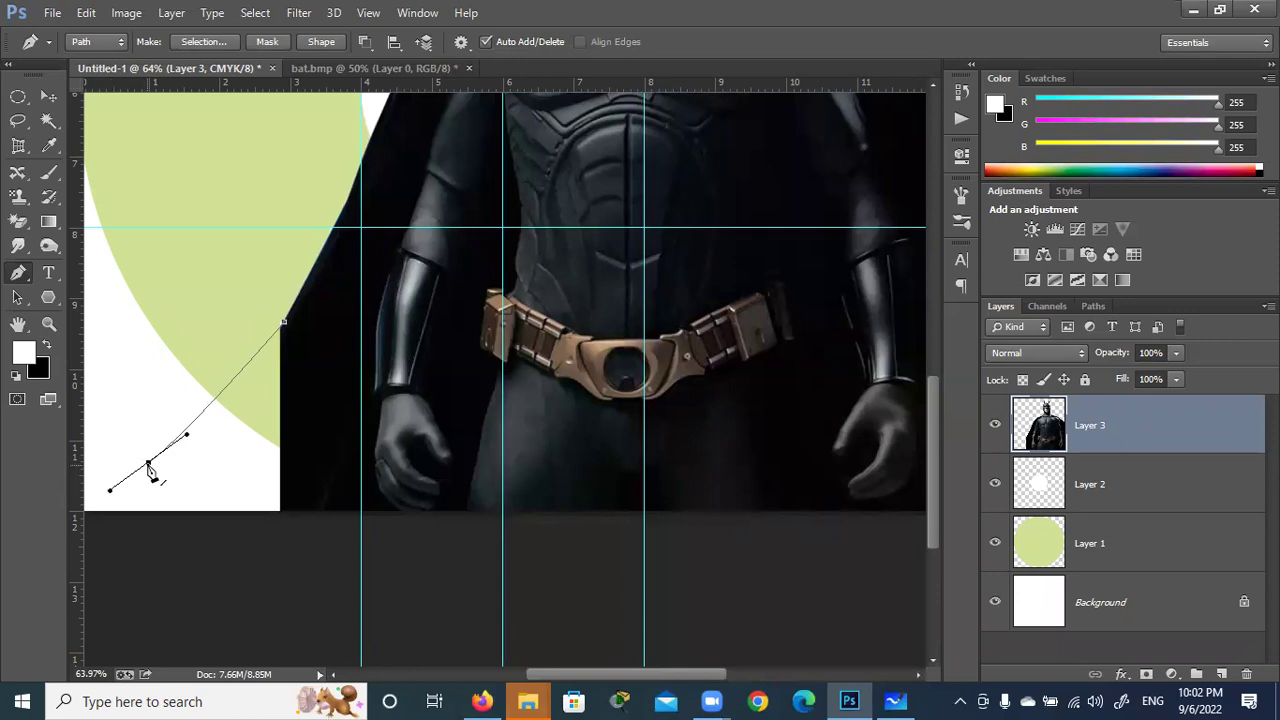
# - Complete the path along the bottom and back to the hand, close it, make a selection
pyautogui.click(208, 496)
pyautogui.click(289, 490)
pyautogui.moveTo(346, 462); pyautogui.dragTo(352, 450)
pyautogui.moveTo(370, 394); pyautogui.dragTo(377, 401)
pyautogui.click(284, 323)
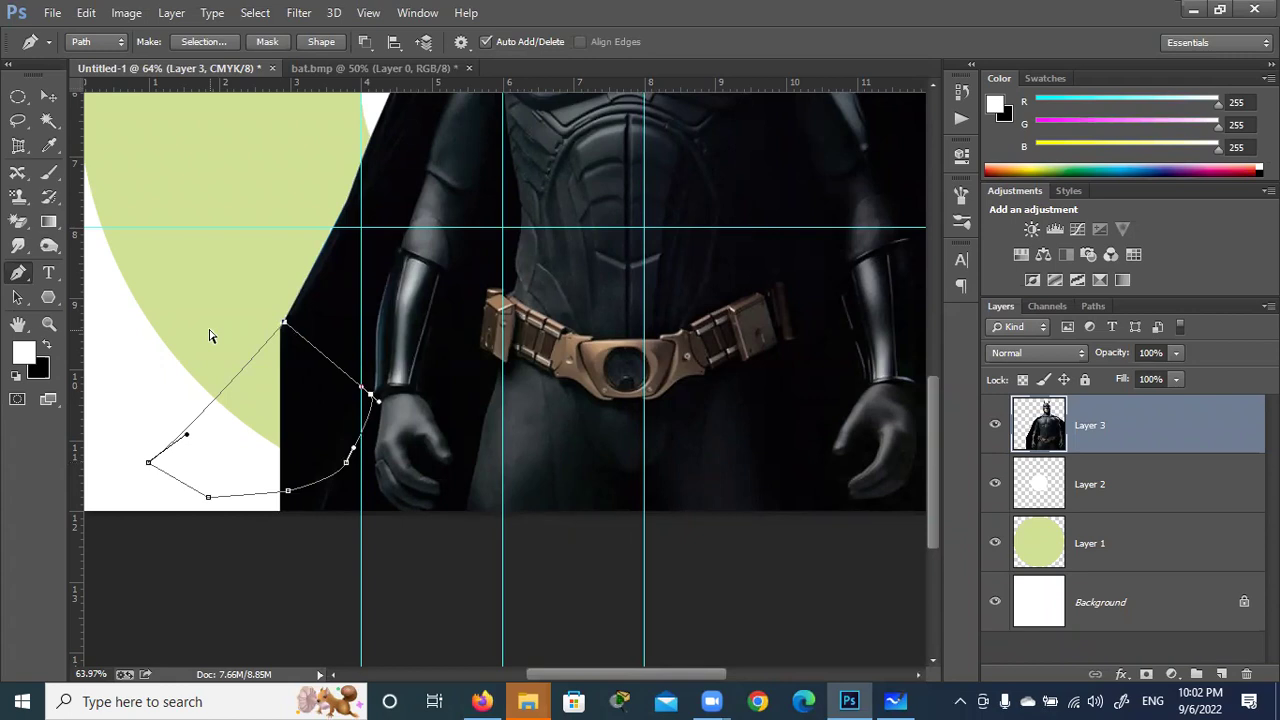
pyautogui.hotkey('ctrl', 'Return')
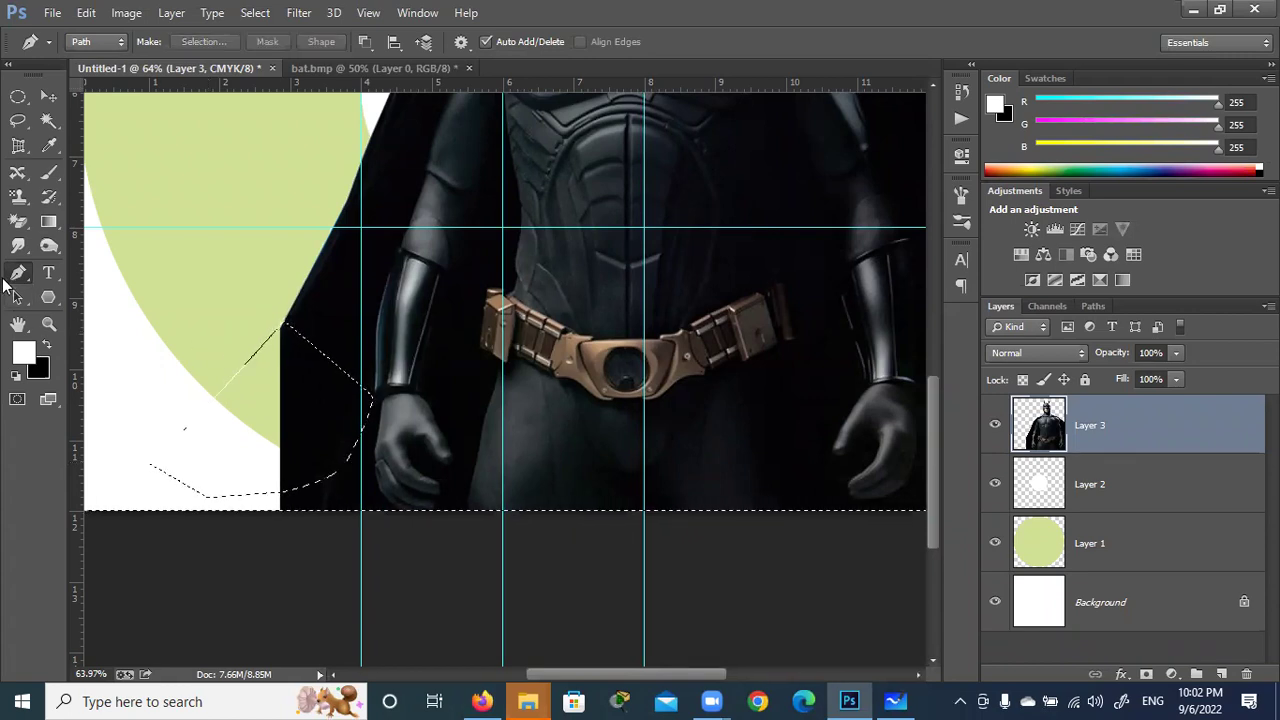
pyautogui.click(18, 196)
pyautogui.click(105, 193)
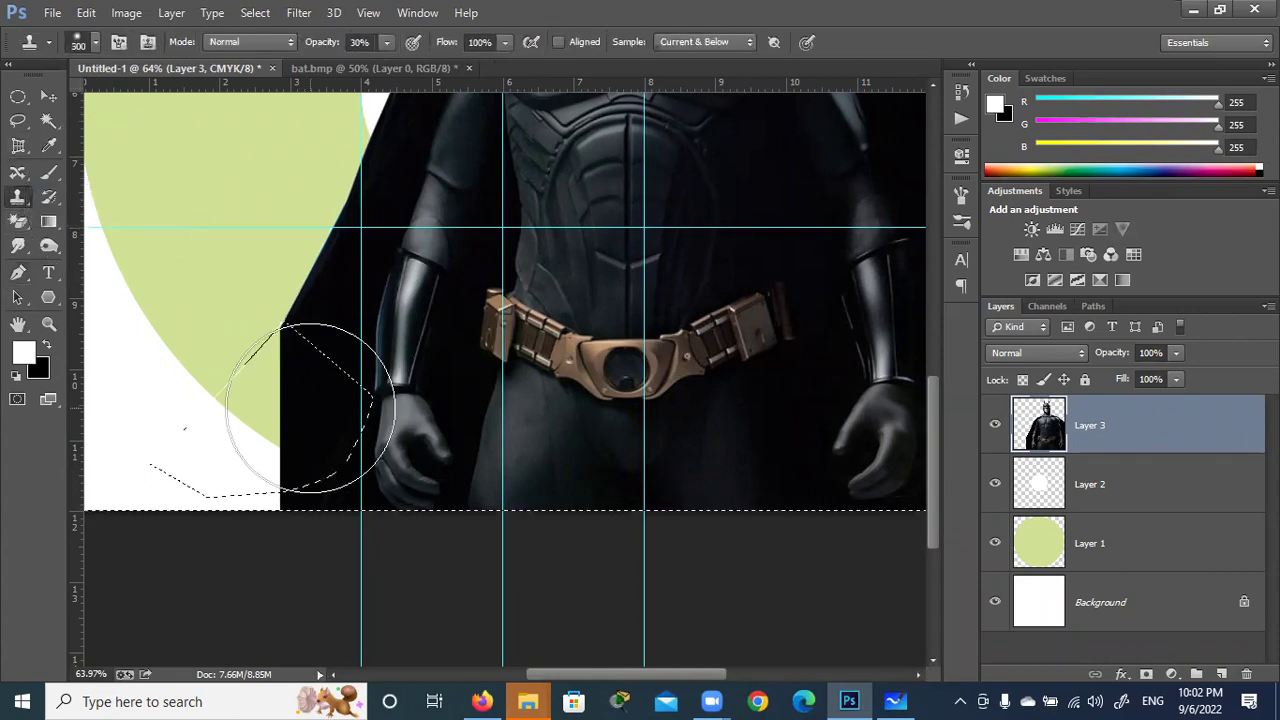
pyautogui.press('[')
pyautogui.press('[')
pyautogui.press('[')
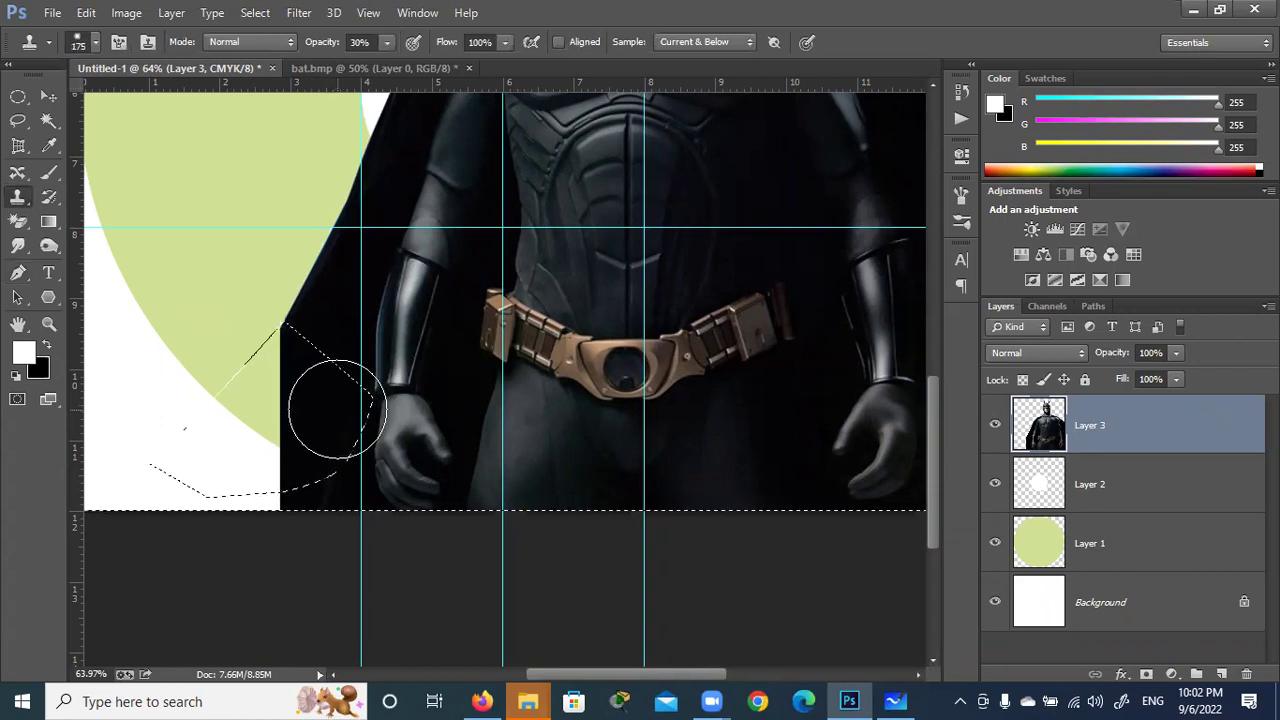
pyautogui.keyDown('alt'); pyautogui.click(336, 410); pyautogui.keyUp('alt')
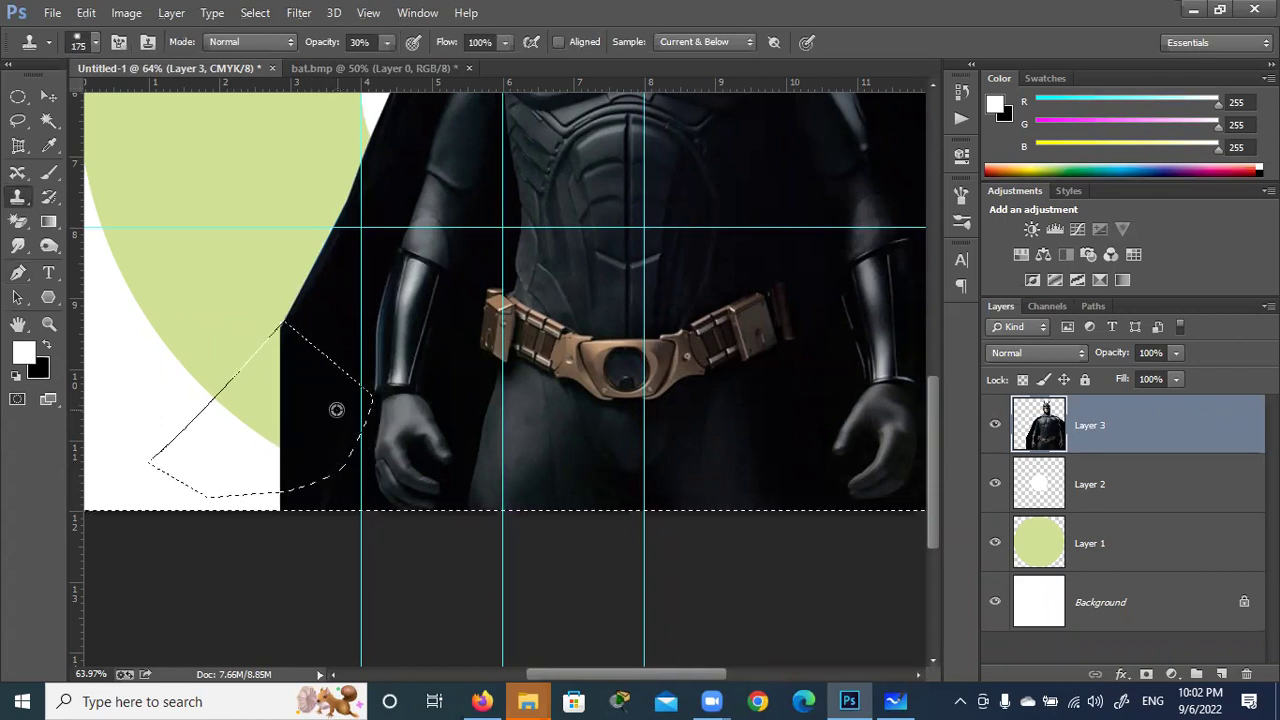
pyautogui.moveTo(325, 416); pyautogui.dragTo(265, 462)
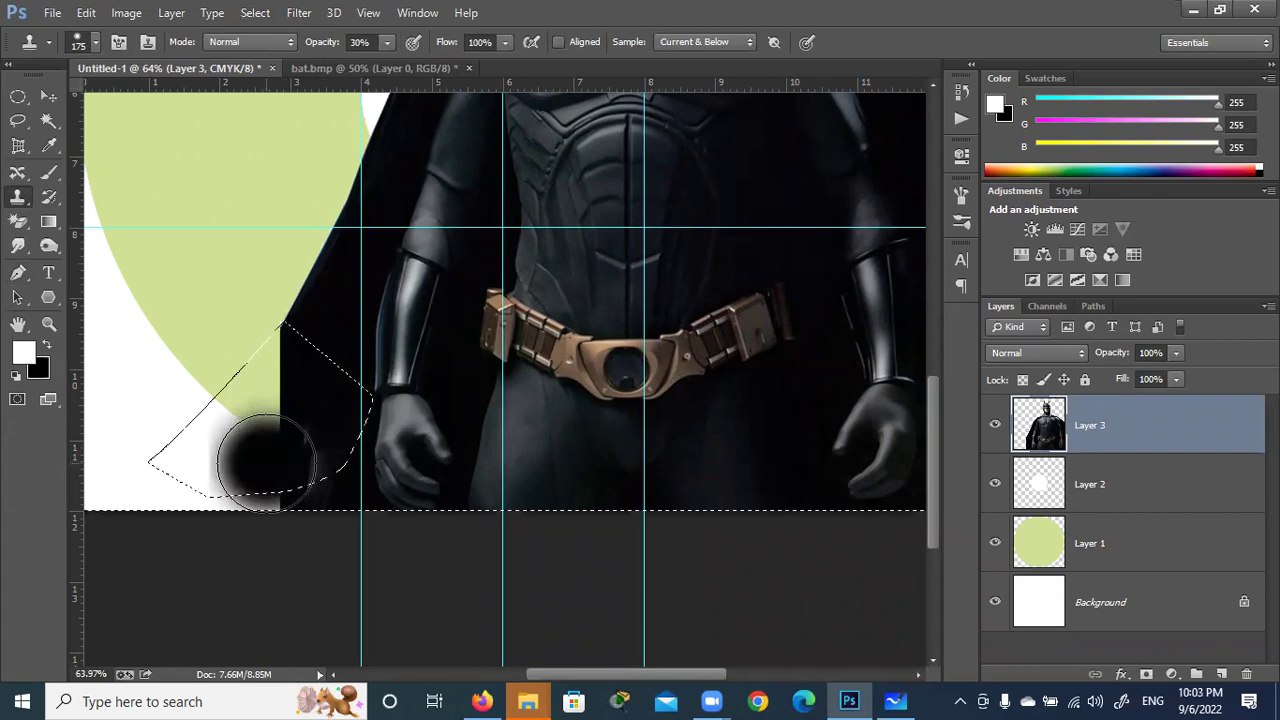
pyautogui.hotkey('ctrl', 'd')
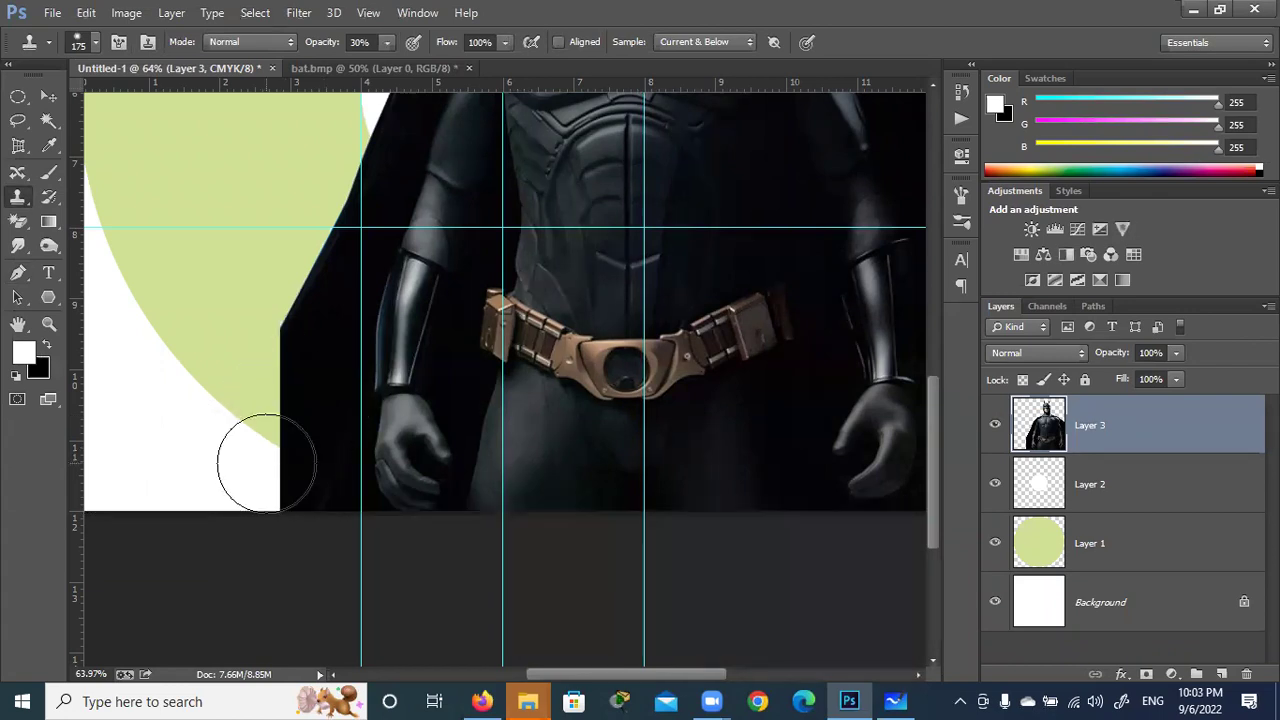
pyautogui.hotkey('ctrl', 'z')
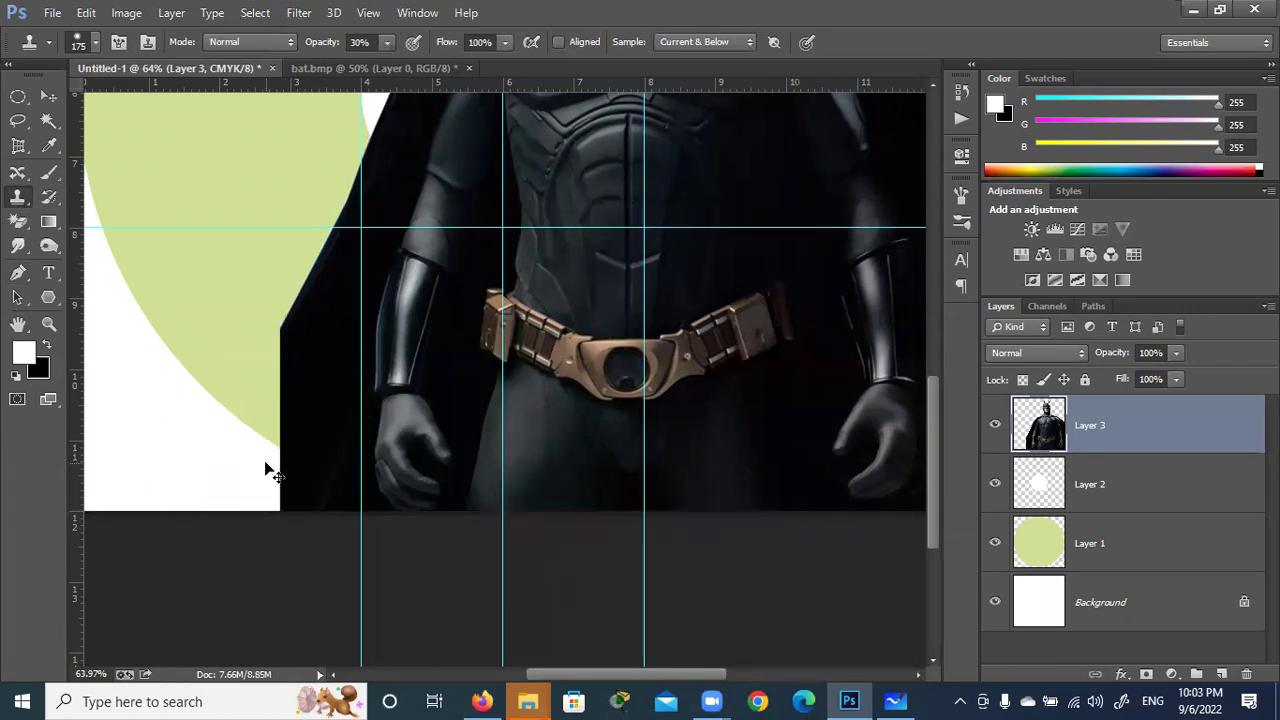
pyautogui.hotkey('ctrl', 'z')
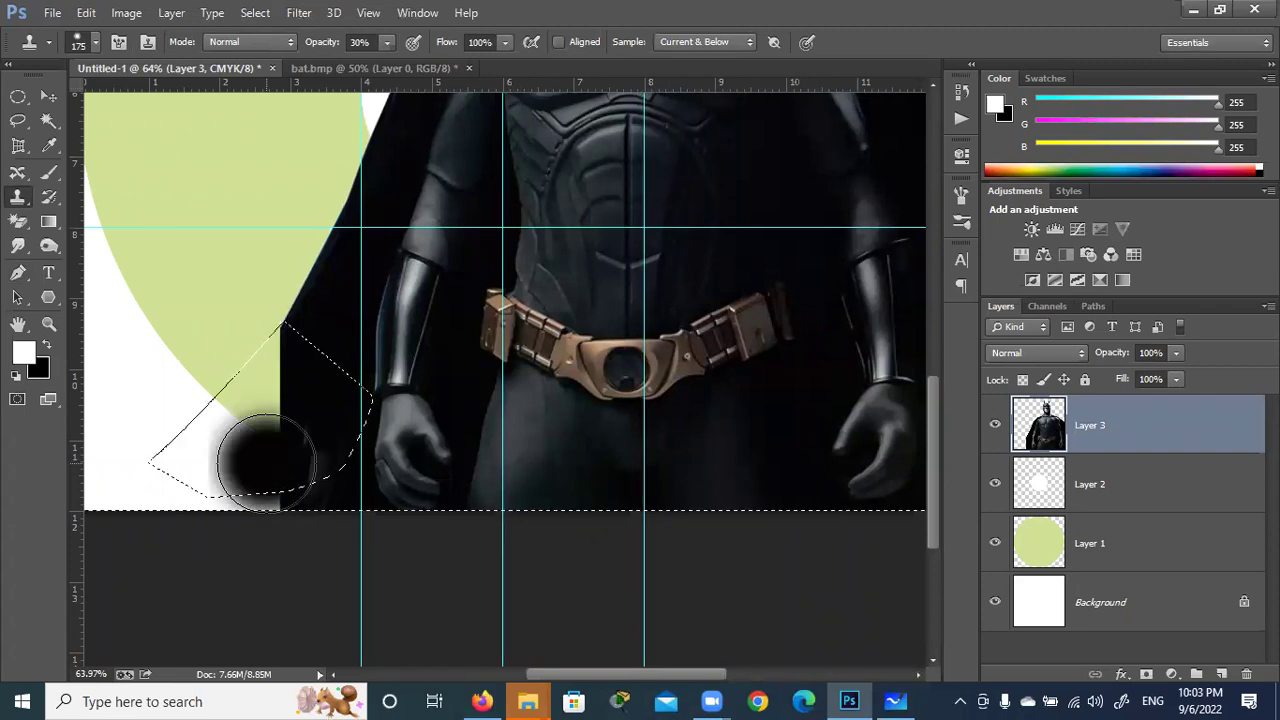
pyautogui.keyDown('alt'); pyautogui.click(300, 412); pyautogui.keyUp('alt')
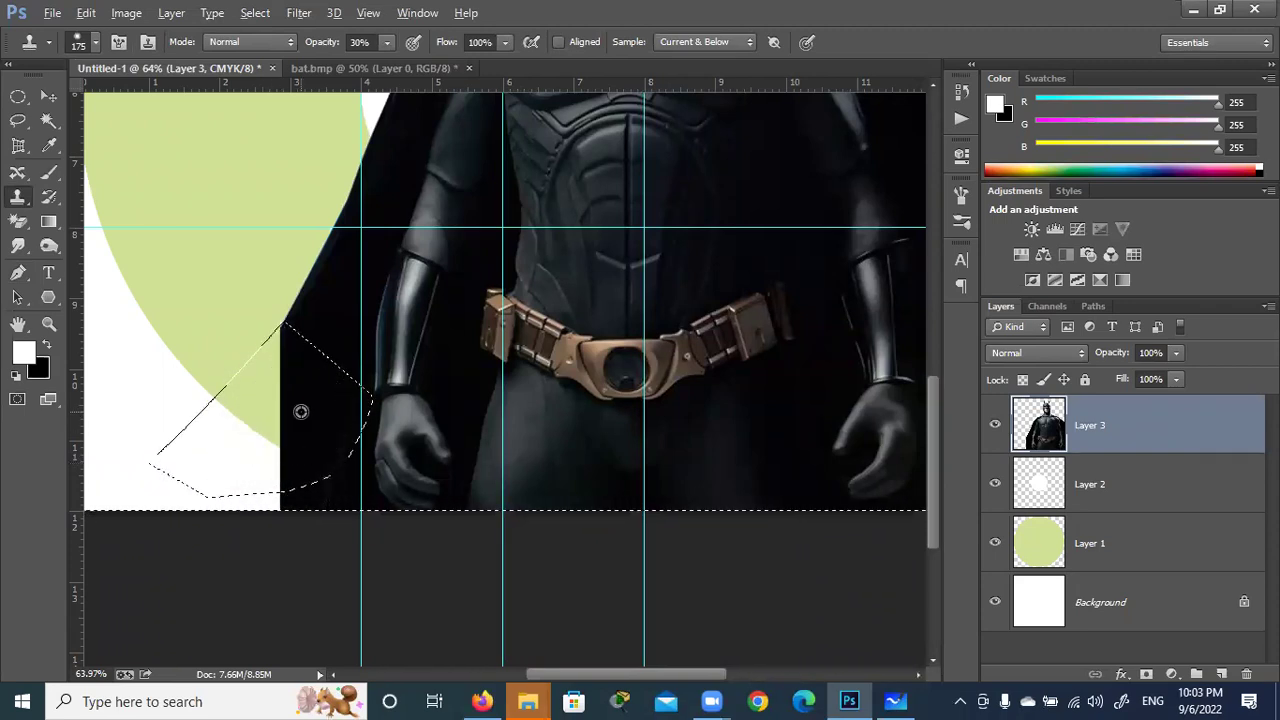
pyautogui.click(463, 128)
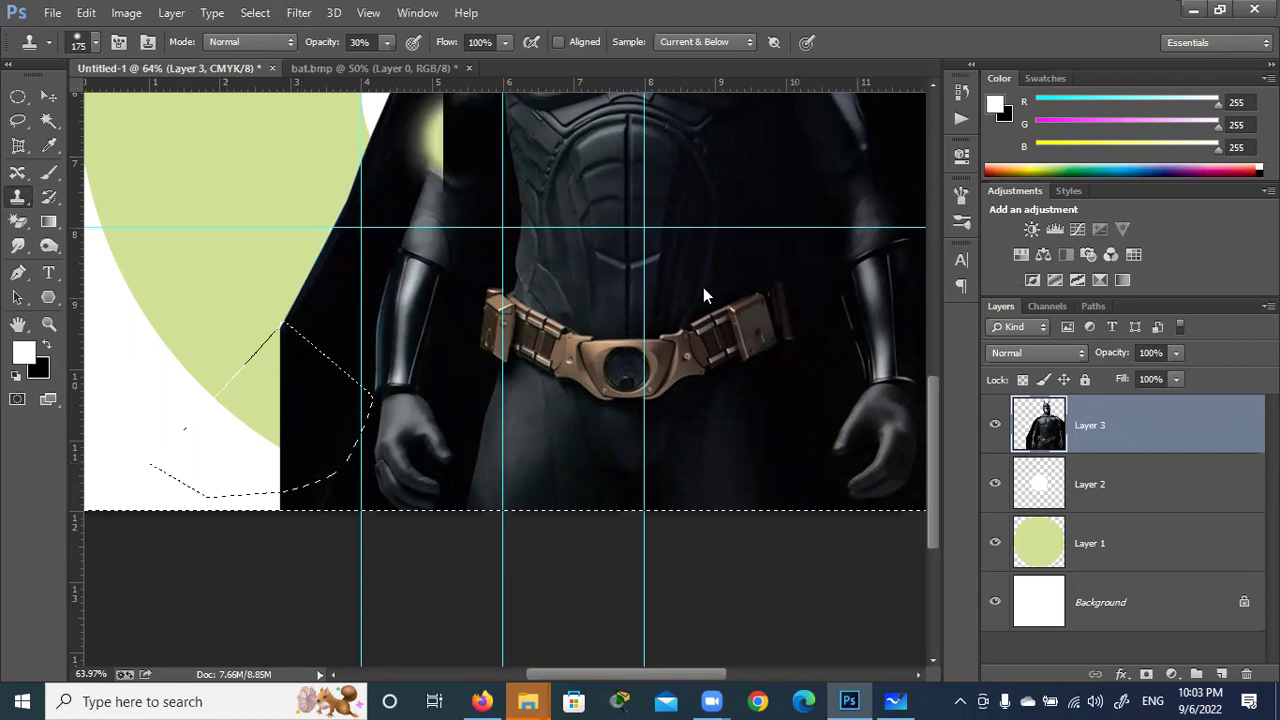
pyautogui.hotkey('ctrl', 'alt', 'z')
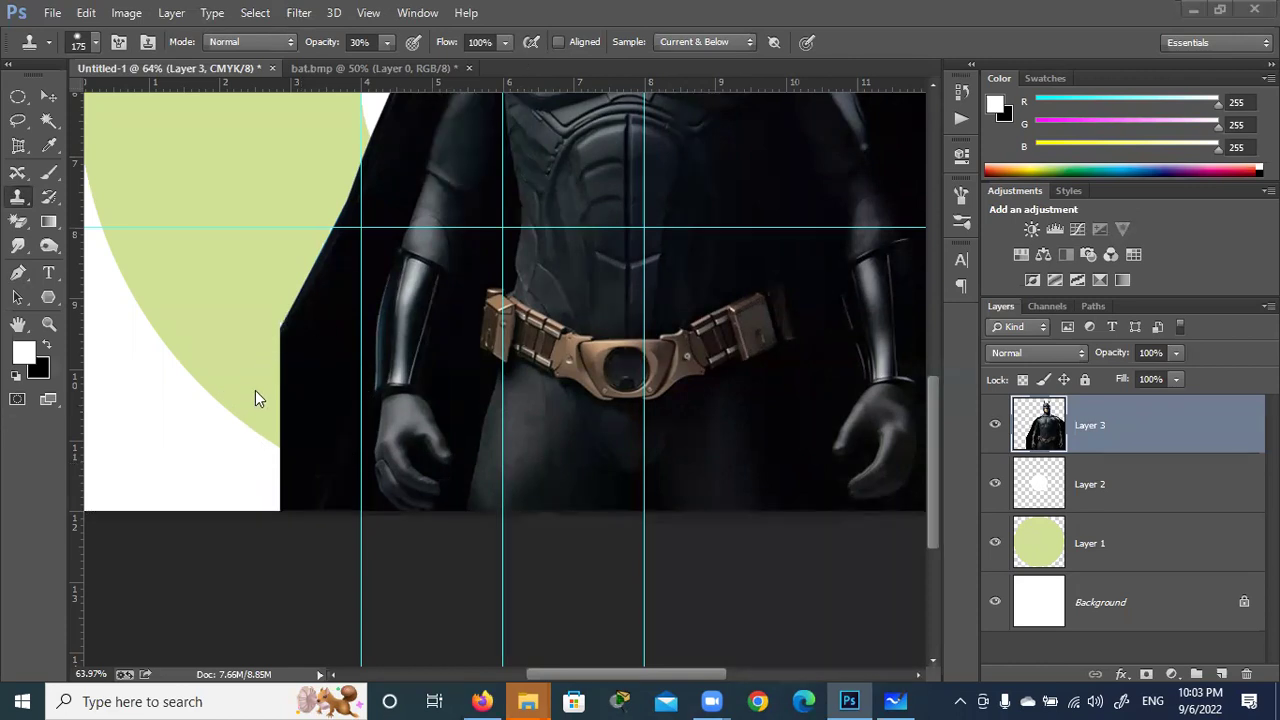
pyautogui.hotkey('ctrl', 'shift', 'z')
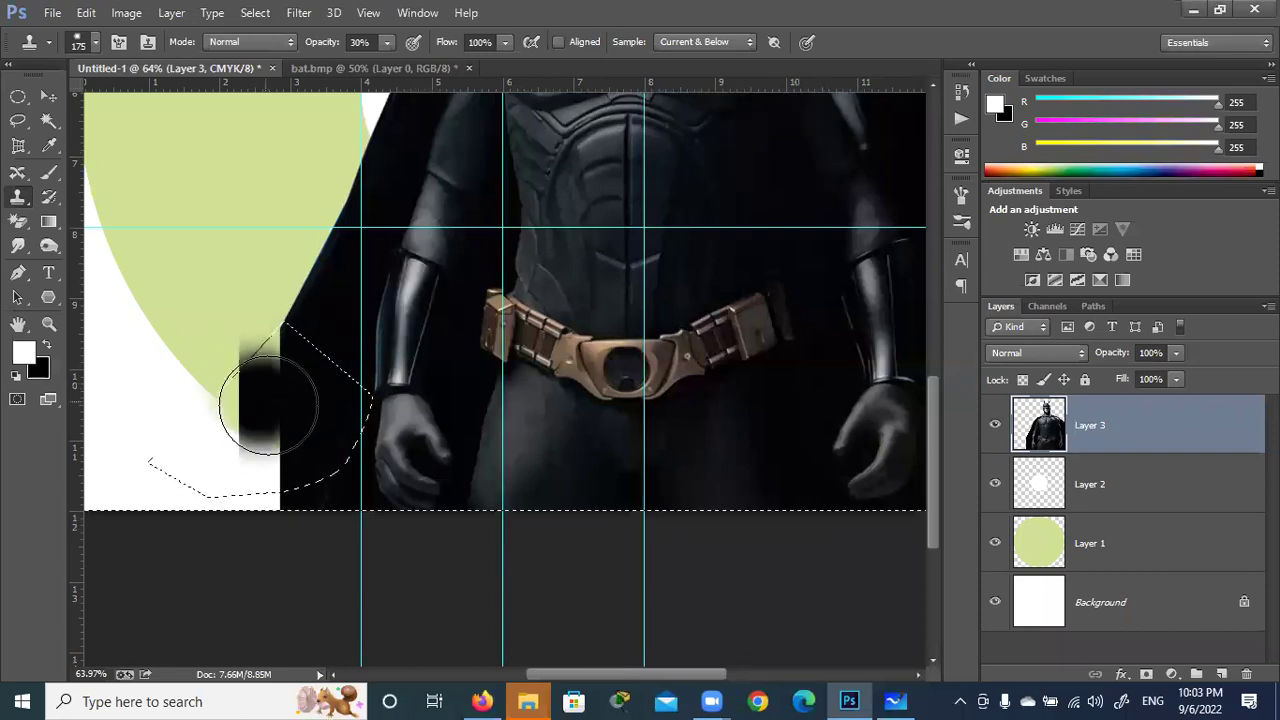
pyautogui.moveTo(283, 443); pyautogui.dragTo(253, 463)
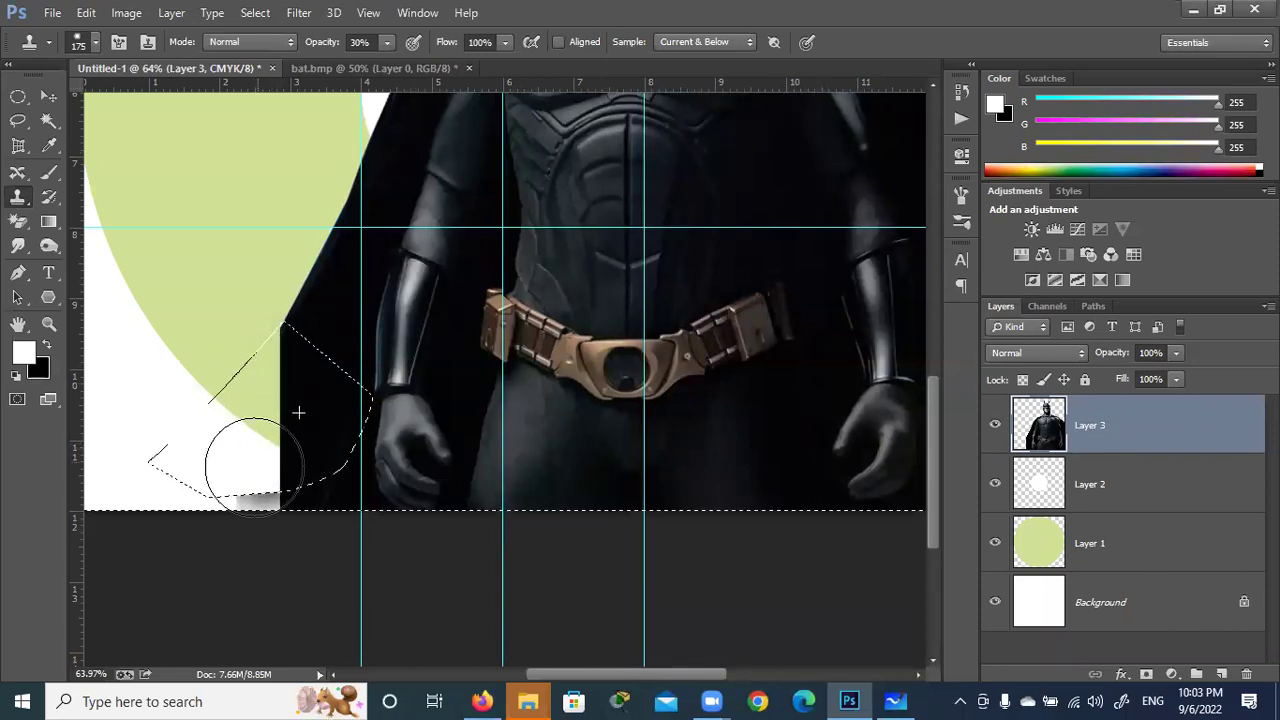
pyautogui.hotkey('ctrl', 'alt', 'z')
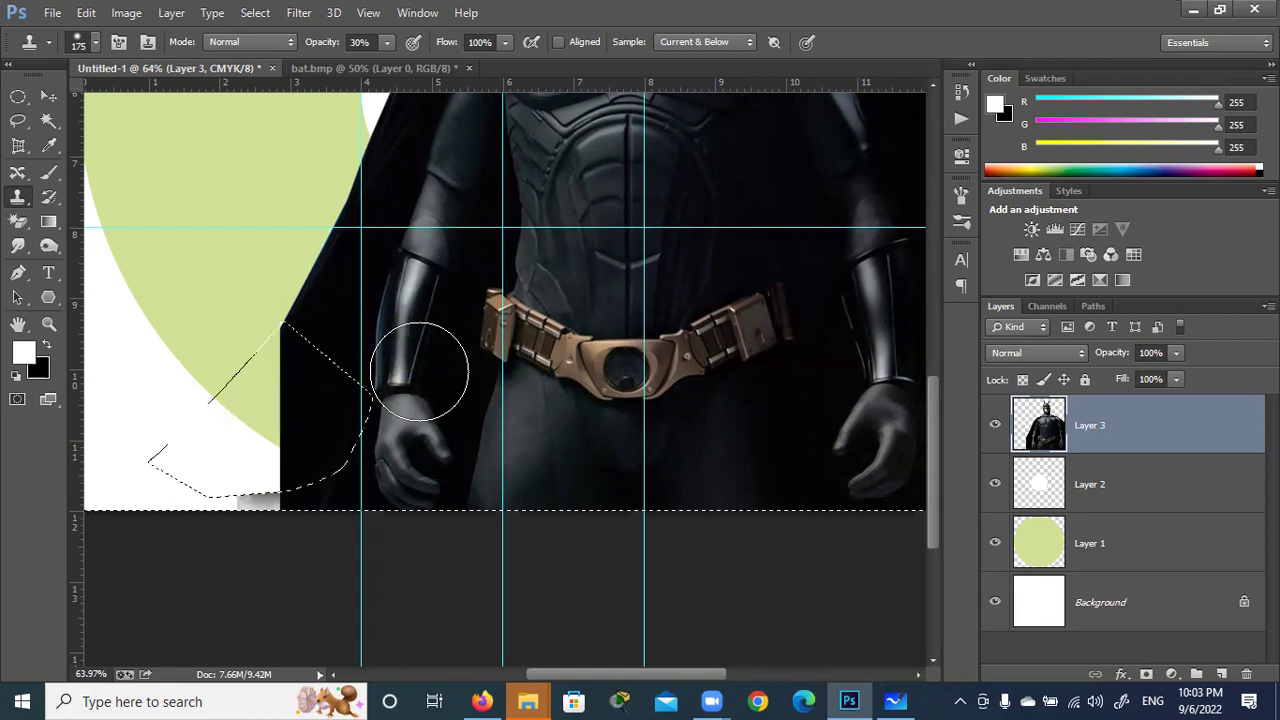
pyautogui.hotkey('ctrl', 'd')
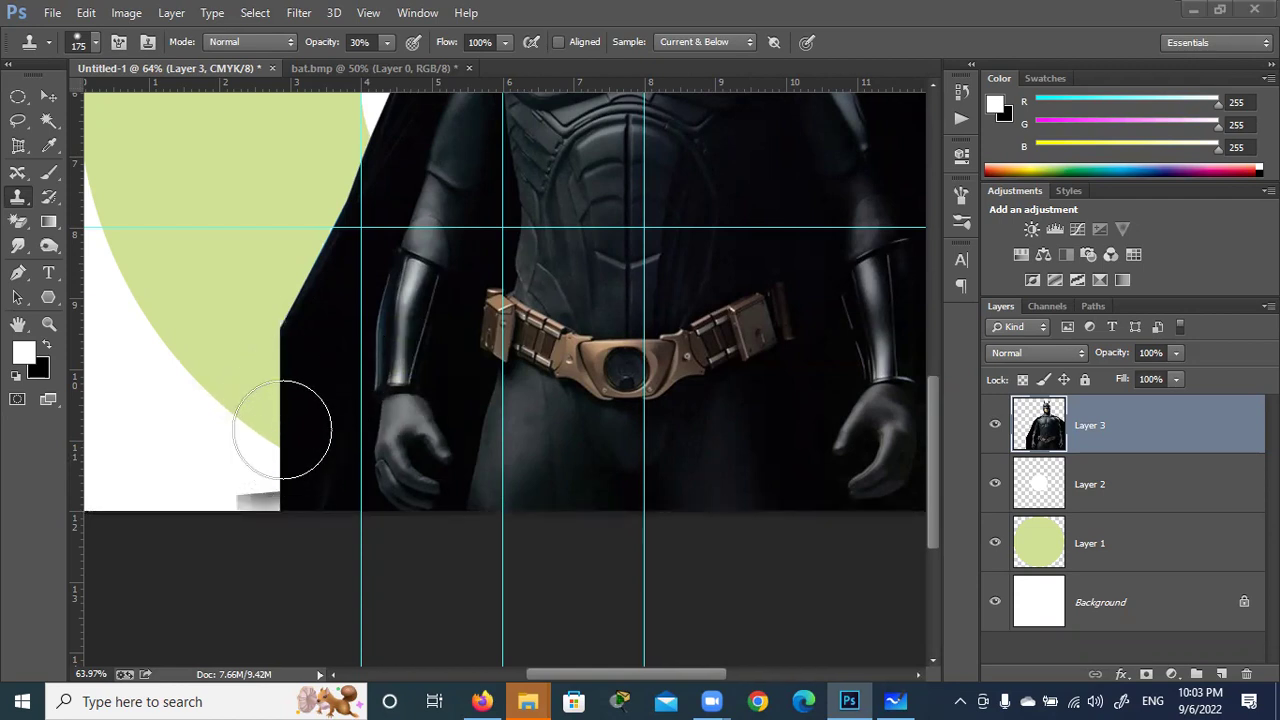
pyautogui.hotkey('ctrl', 'shift', 'd')
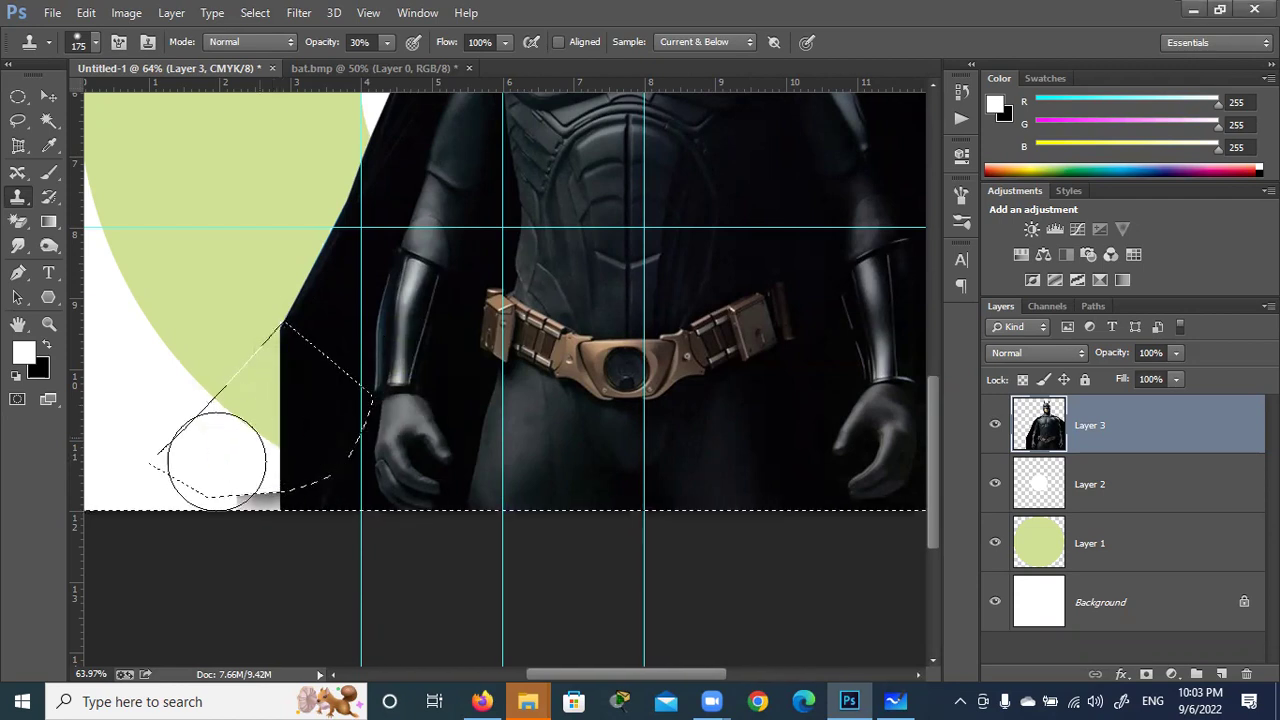
pyautogui.moveTo(214, 452)
pyautogui.mouseDown()
pyautogui.moveTo(170, 460)
pyautogui.moveTo(280, 485)
pyautogui.moveTo(158, 386)
pyautogui.moveTo(163, 297)
pyautogui.moveTo(229, 271)
pyautogui.moveTo(294, 294)
pyautogui.moveTo(245, 320)
pyautogui.moveTo(234, 285)
pyautogui.mouseUp()
pyautogui.click(170, 460)
pyautogui.hotkey('ctrl', 'z')
pyautogui.hotkey('ctrl', 'alt', 'z')
pyautogui.hotkey('ctrl', 'alt', 'z')
pyautogui.hotkey('ctrl', 'alt', 'z')
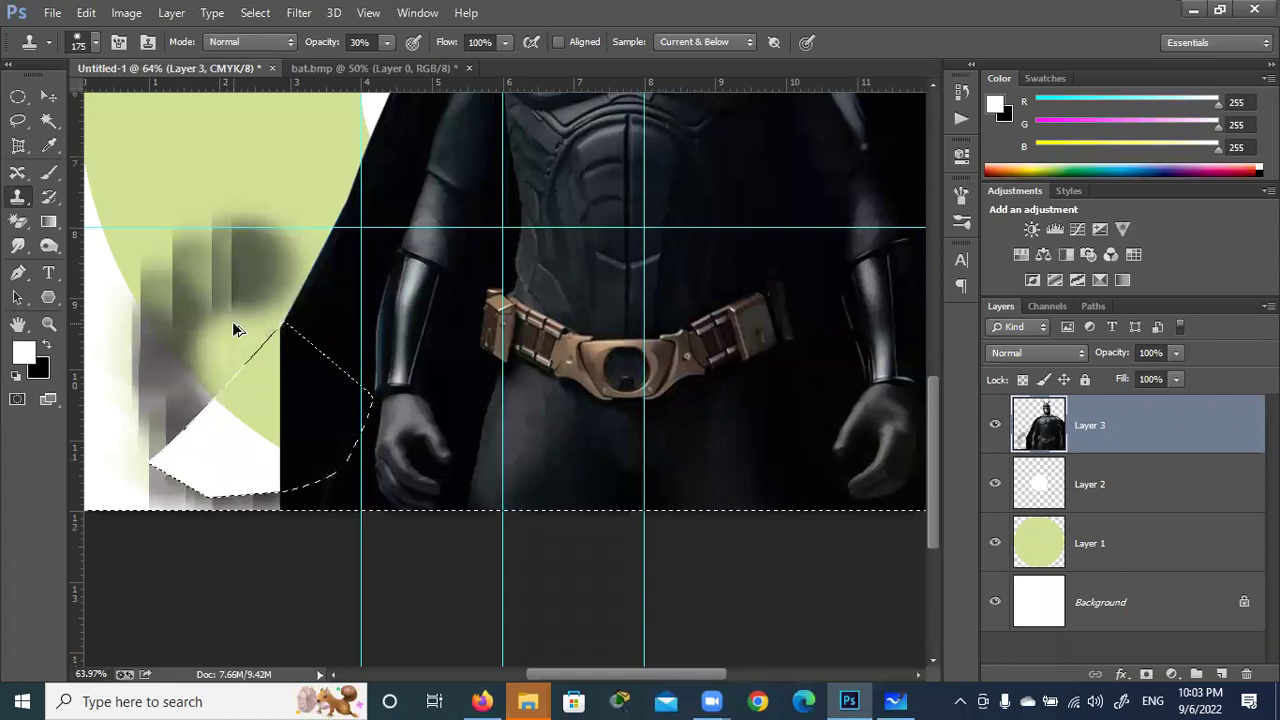
pyautogui.hotkey('ctrl', 'alt', 'z')
pyautogui.hotkey('ctrl', 'alt', 'z')
pyautogui.hotkey('ctrl', 'alt', 'z')
pyautogui.hotkey('ctrl', 'alt', 'z')
pyautogui.hotkey('ctrl', 'alt', 'z')
pyautogui.hotkey('ctrl', 'alt', 'z')
pyautogui.hotkey('ctrl', 'alt', 'z')
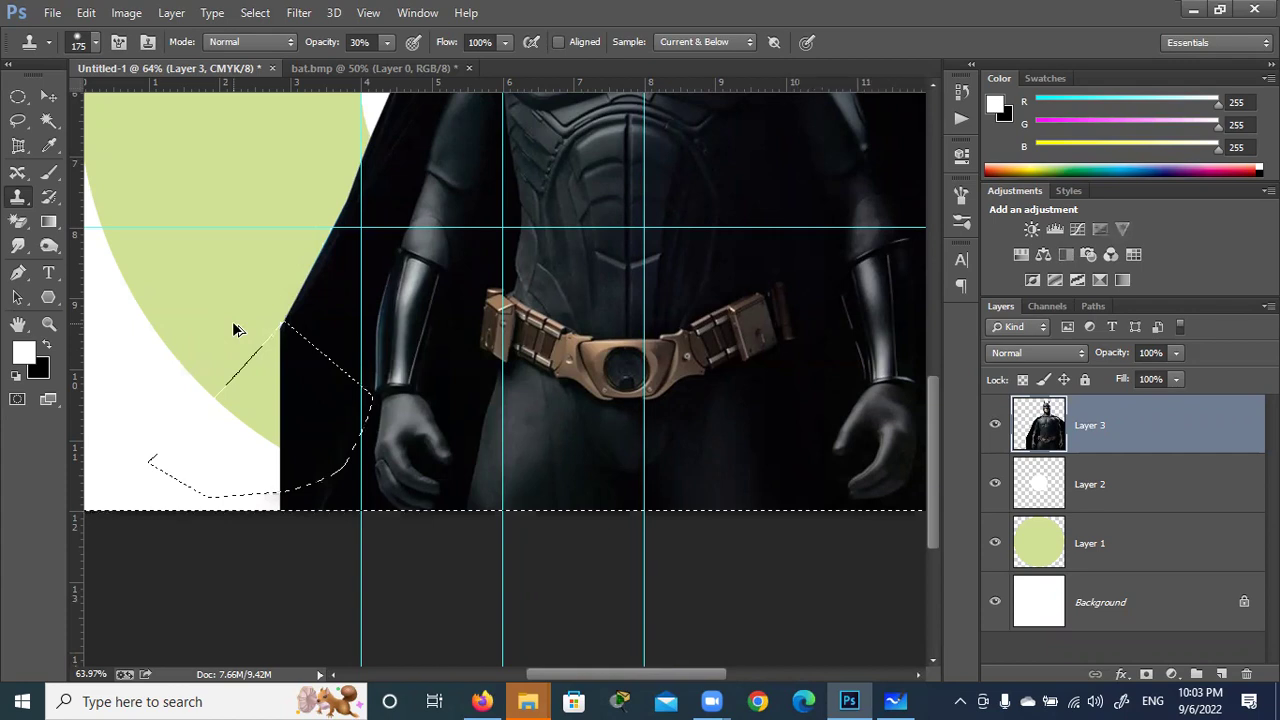
# - Sample the cape's near-black with the Brush tool, paint a stroke, then undo it
pyautogui.click(44, 175)
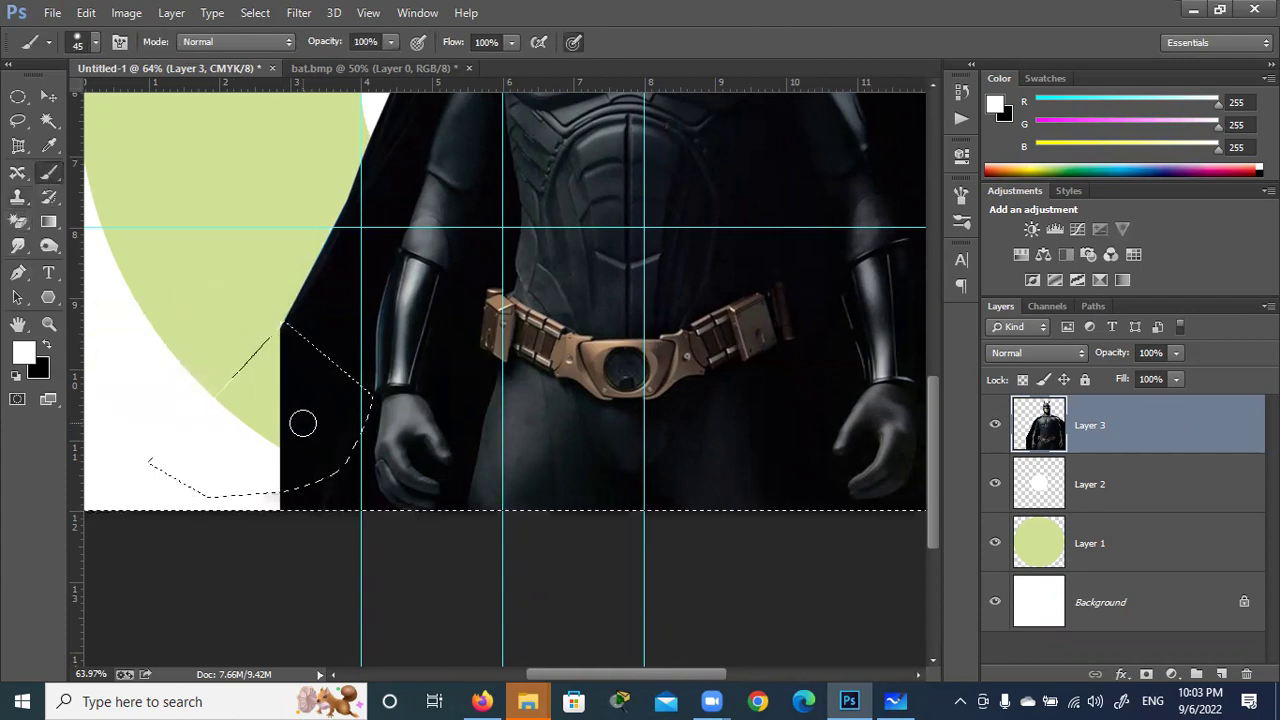
pyautogui.keyDown('alt'); pyautogui.click(303, 424); pyautogui.keyUp('alt')
pyautogui.press(']')
pyautogui.press(']')
pyautogui.press(']')
pyautogui.press(']')
pyautogui.press(']')
pyautogui.press(']')
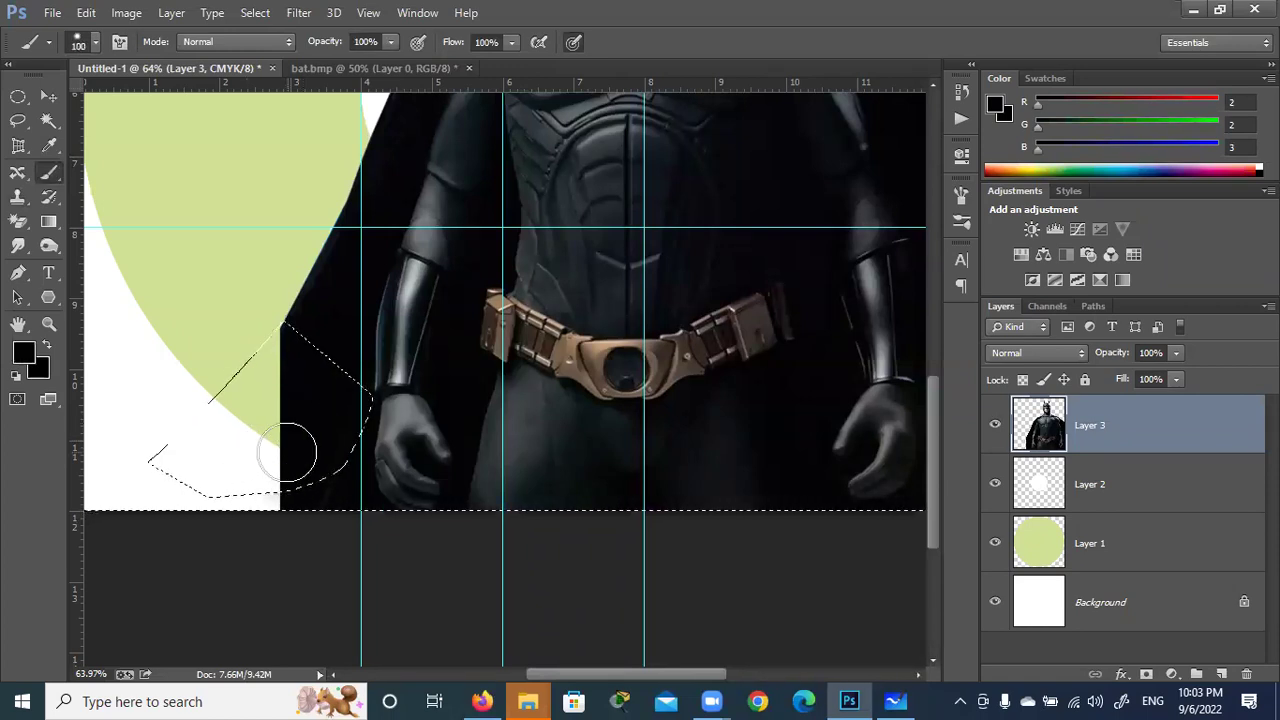
pyautogui.moveTo(288, 453); pyautogui.dragTo(195, 366)
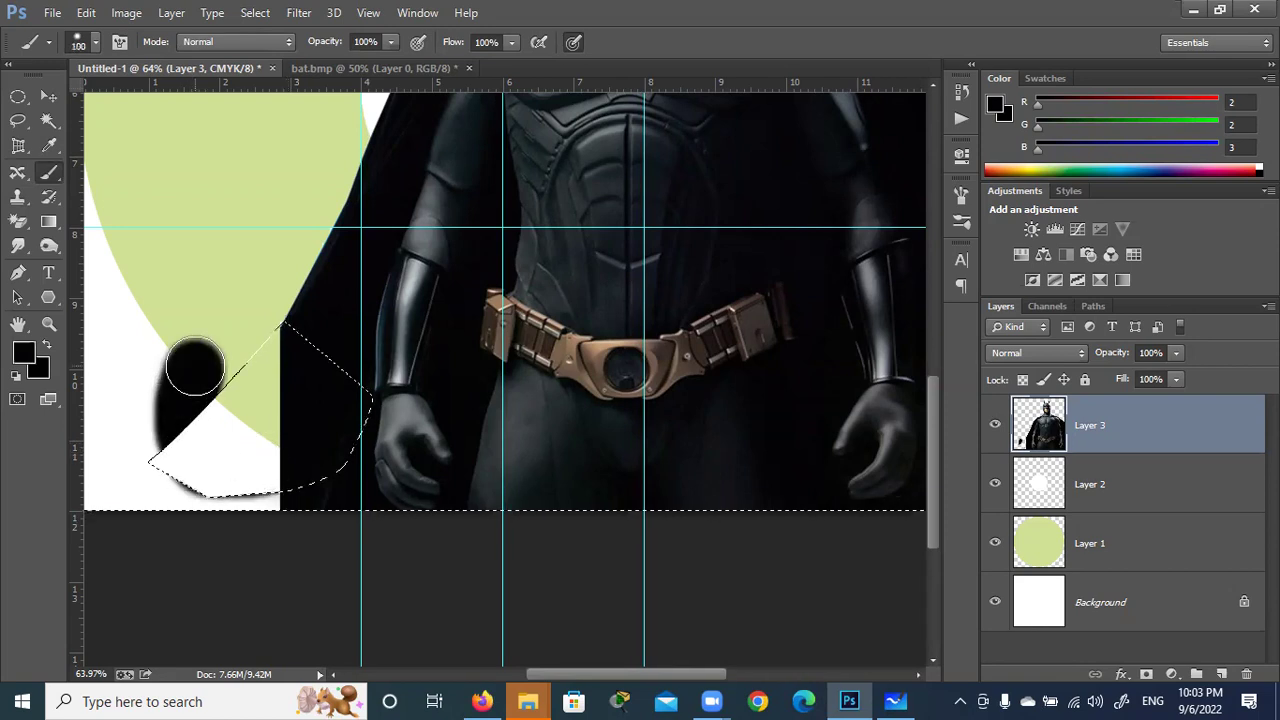
pyautogui.hotkey('ctrl', 'z')
# - Paint black into a new area below the cape and deselect
pyautogui.scroll(-3, 201, 358)
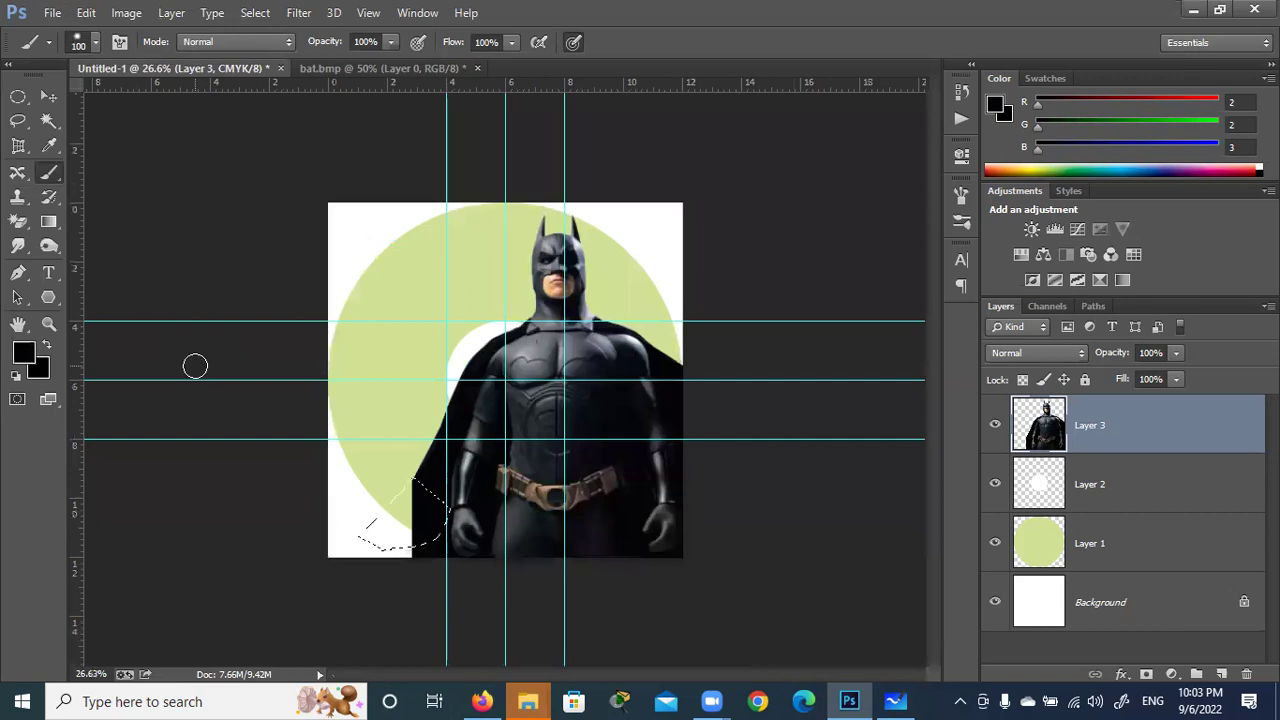
pyautogui.scroll(2, 412, 525)
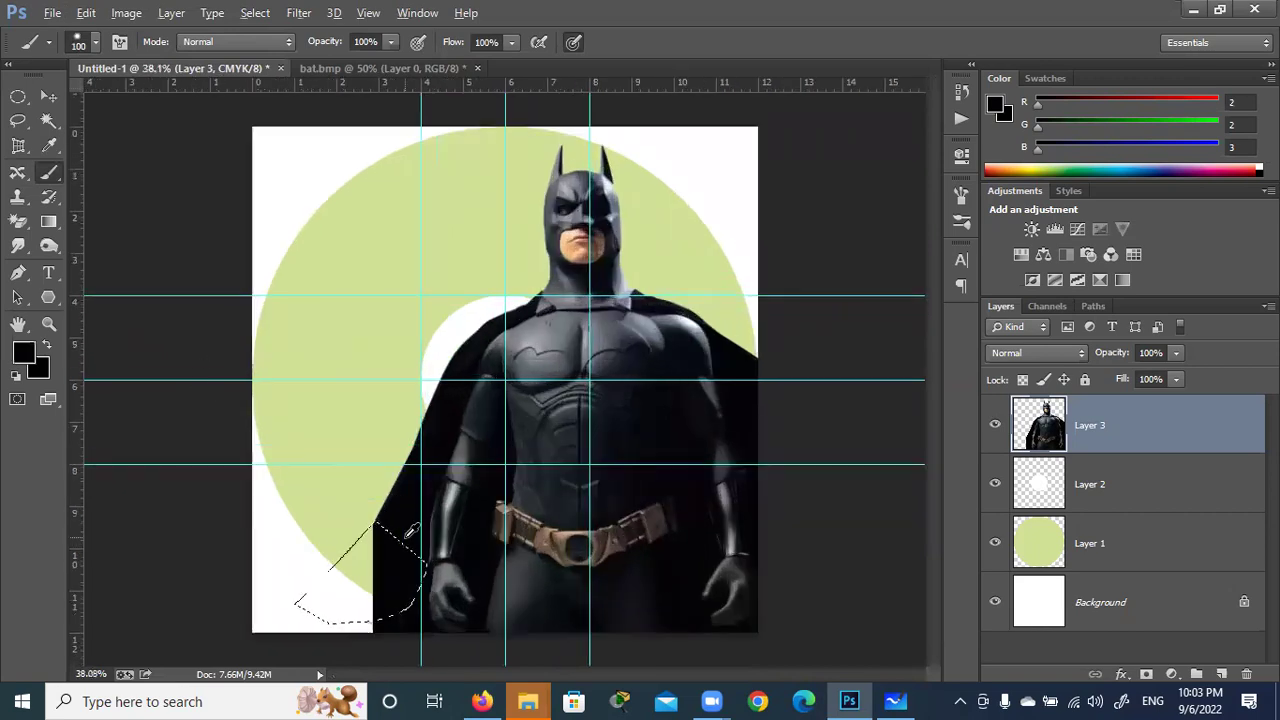
pyautogui.hotkey('ctrl', 'd')
pyautogui.moveTo(373, 522); pyautogui.dragTo(396, 553)
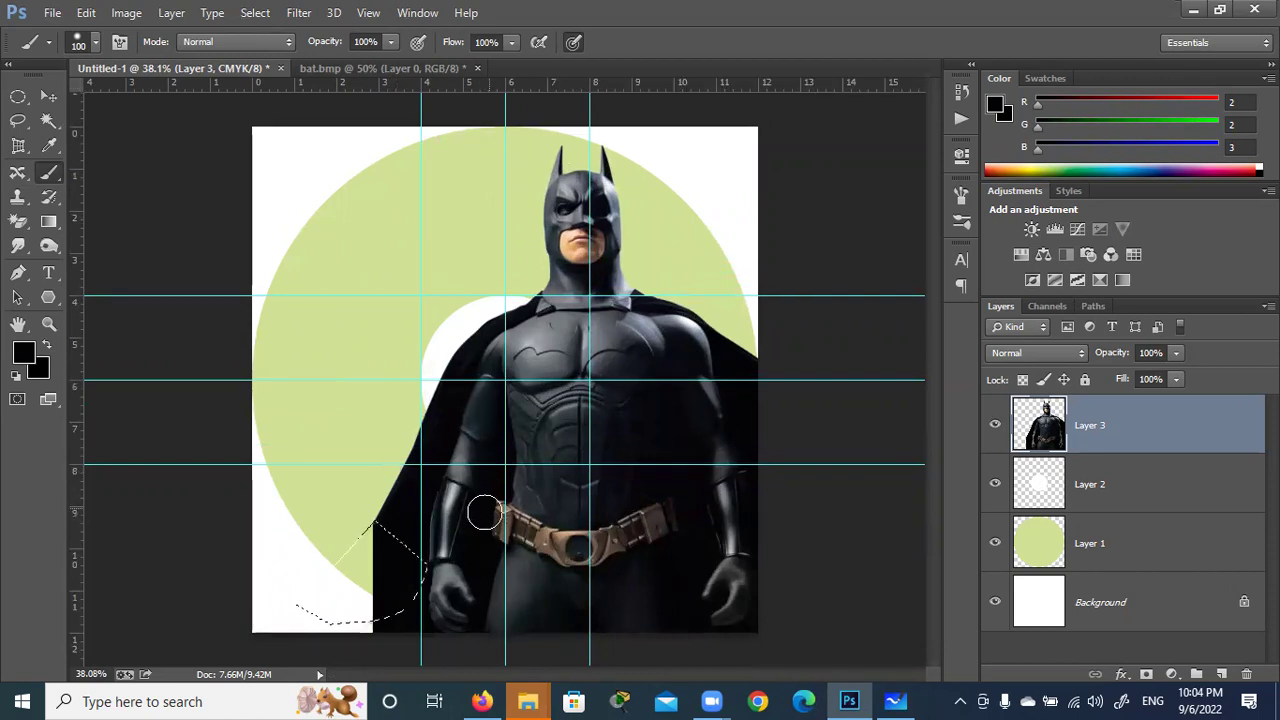
pyautogui.moveTo(390, 598)
pyautogui.mouseDown()
pyautogui.moveTo(337, 598)
pyautogui.moveTo(369, 589)
pyautogui.moveTo(286, 560)
pyautogui.moveTo(319, 531)
pyautogui.mouseUp()
pyautogui.moveTo(335, 580); pyautogui.dragTo(286, 614)
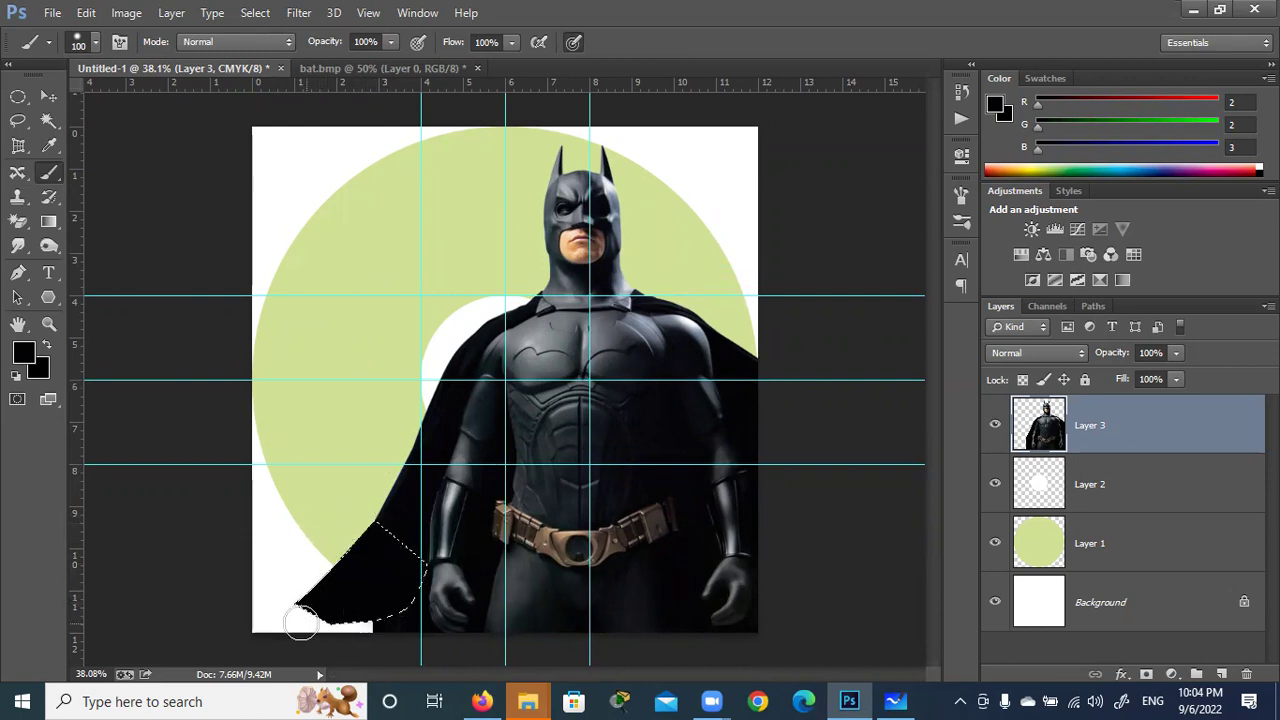
pyautogui.hotkey('ctrl', 'd')
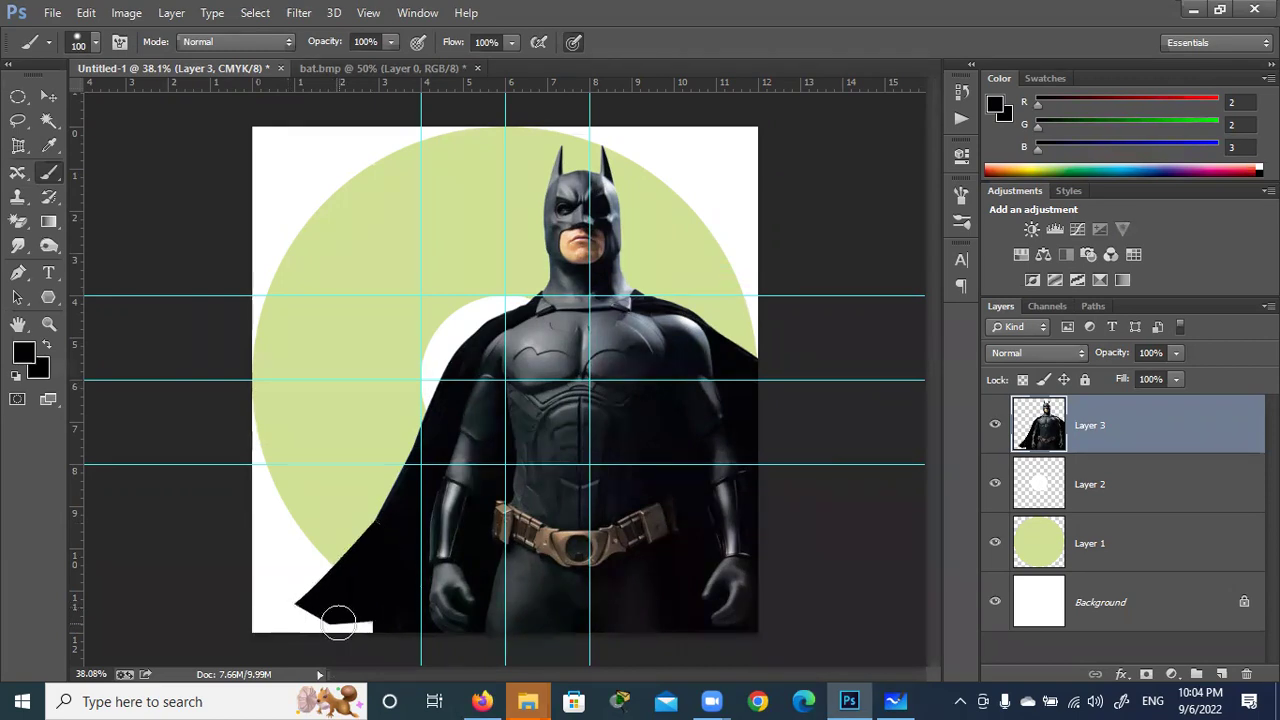
# - Step back with Ctrl+Alt+Z to remove the black paint from the corner
pyautogui.scroll(2, 338, 622)
pyautogui.scroll(1, 340, 620)
pyautogui.scroll(1, 345, 617)
pyautogui.press('alt')
pyautogui.hotkey('ctrl', 'alt', 'z')
pyautogui.hotkey('ctrl', 'alt', 'z')
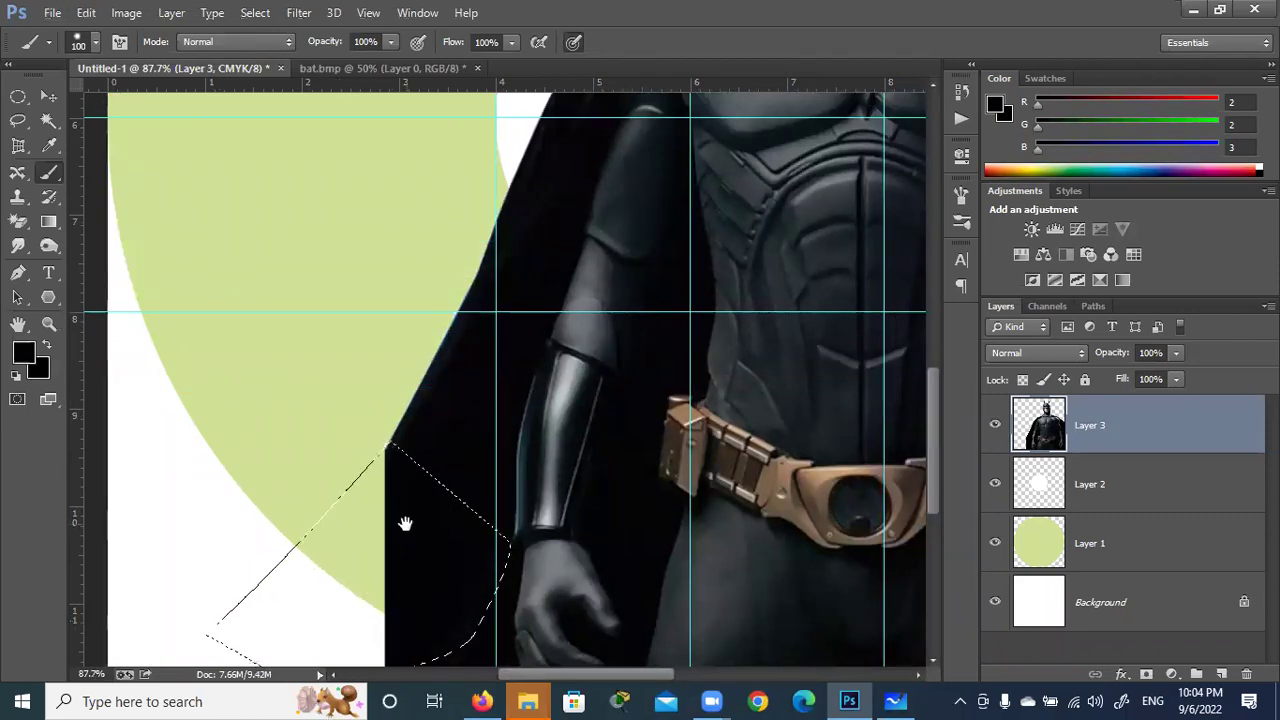
# - Clone black cape texture at 100% opacity into the lower-left corner selection, then deselect
pyautogui.click(18, 197)
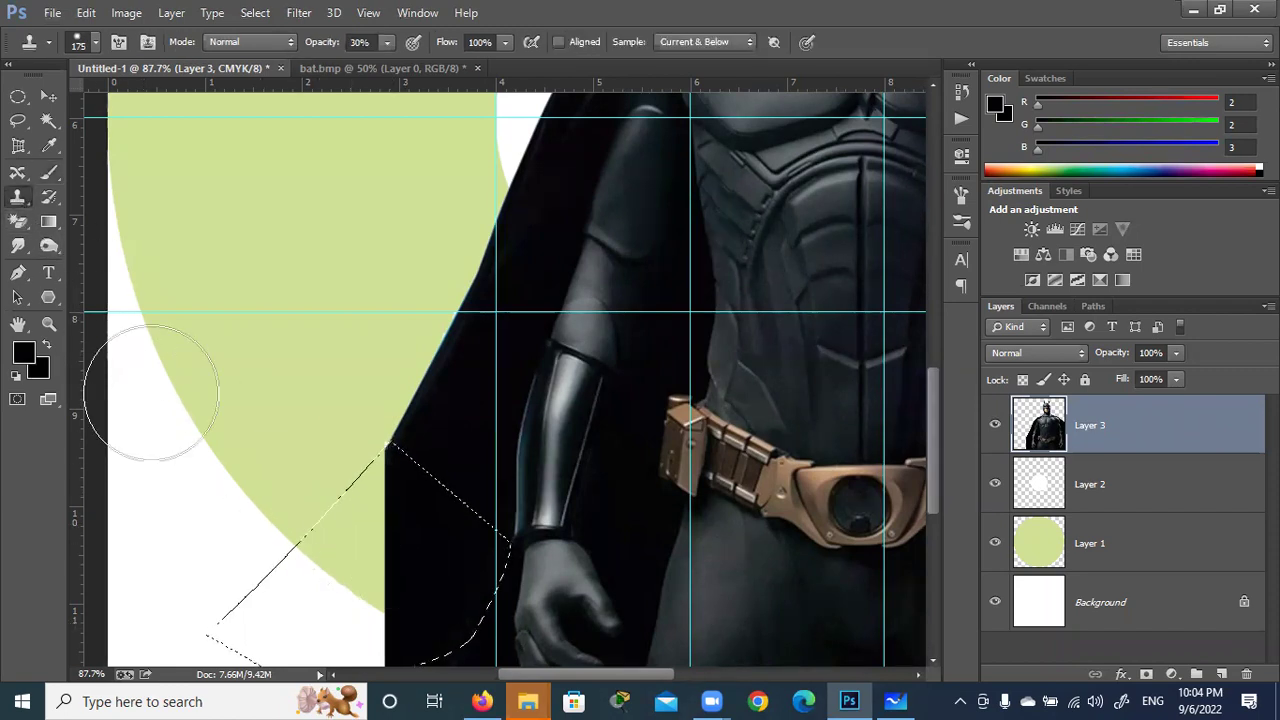
pyautogui.moveTo(368, 610); pyautogui.dragTo(372, 507)
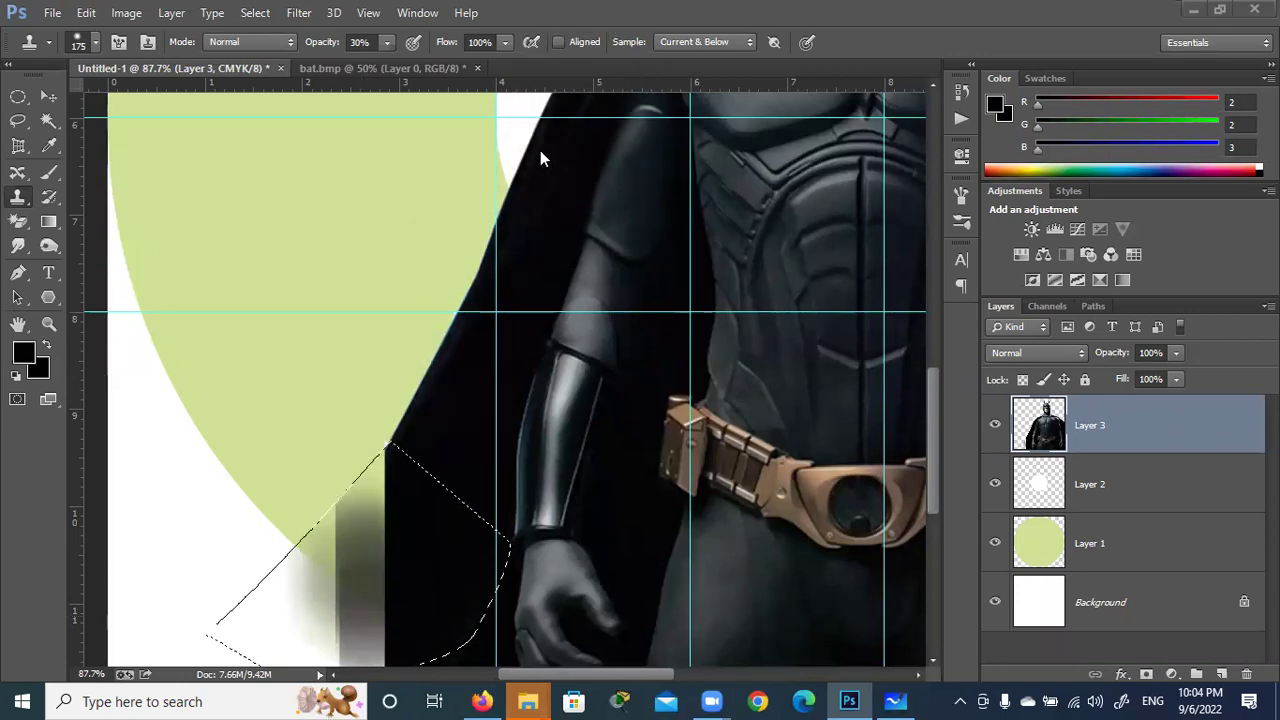
pyautogui.click(385, 43)
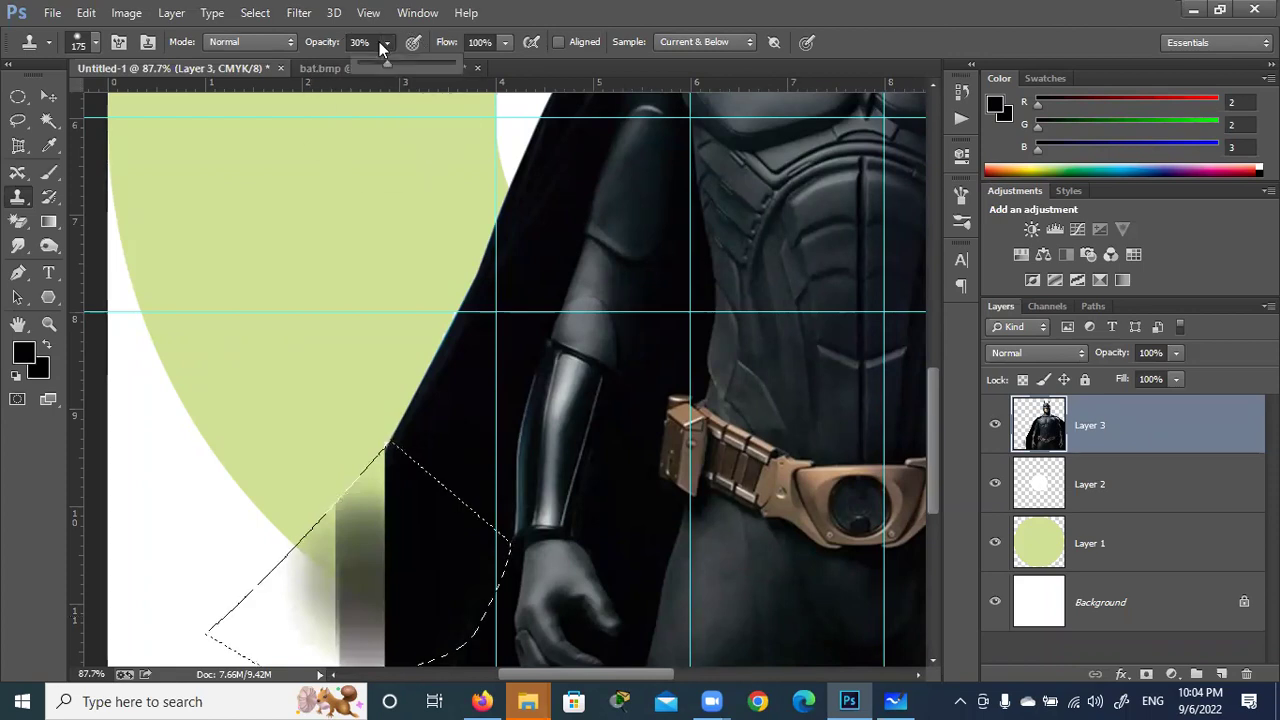
pyautogui.moveTo(387, 62); pyautogui.dragTo(455, 64)
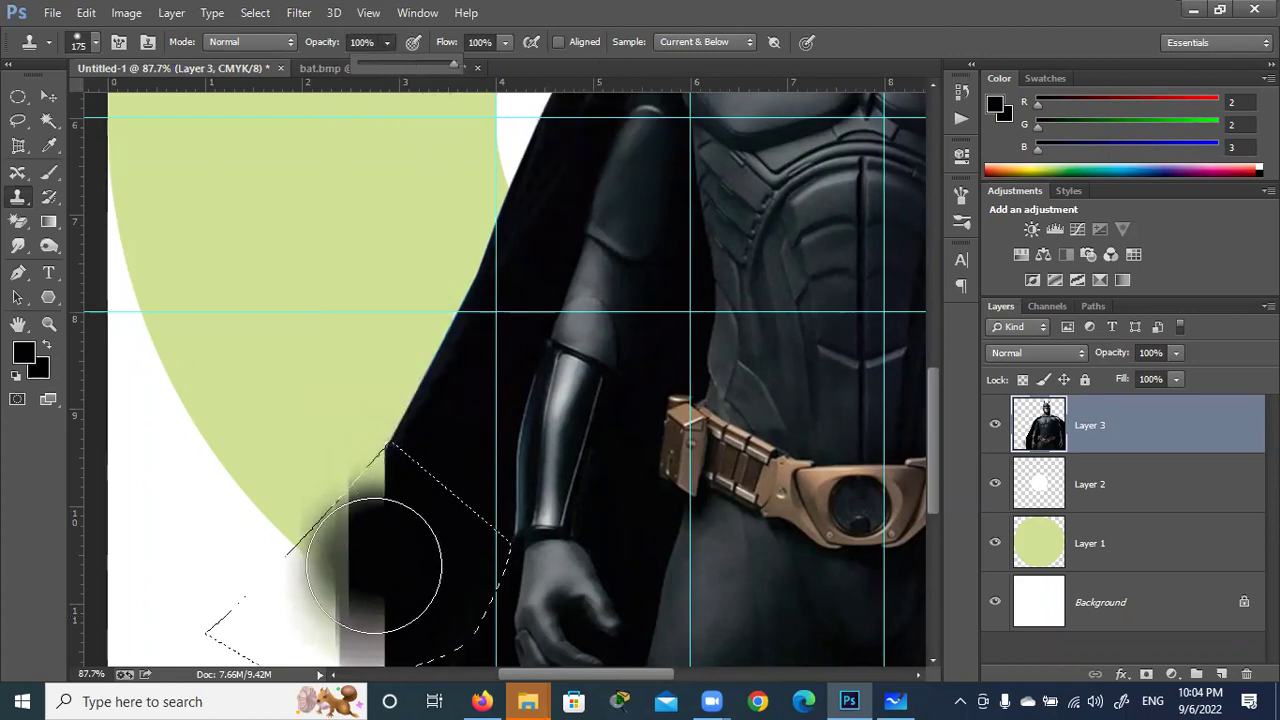
pyautogui.scroll(-2, 374, 565)
pyautogui.moveTo(375, 608)
pyautogui.mouseDown()
pyautogui.moveTo(346, 600)
pyautogui.moveTo(314, 614)
pyautogui.moveTo(263, 600)
pyautogui.moveTo(347, 595)
pyautogui.moveTo(366, 509)
pyautogui.moveTo(277, 606)
pyautogui.moveTo(377, 637)
pyautogui.moveTo(351, 608)
pyautogui.moveTo(257, 606)
pyautogui.moveTo(309, 606)
pyautogui.moveTo(357, 560)
pyautogui.moveTo(336, 590)
pyautogui.mouseUp()
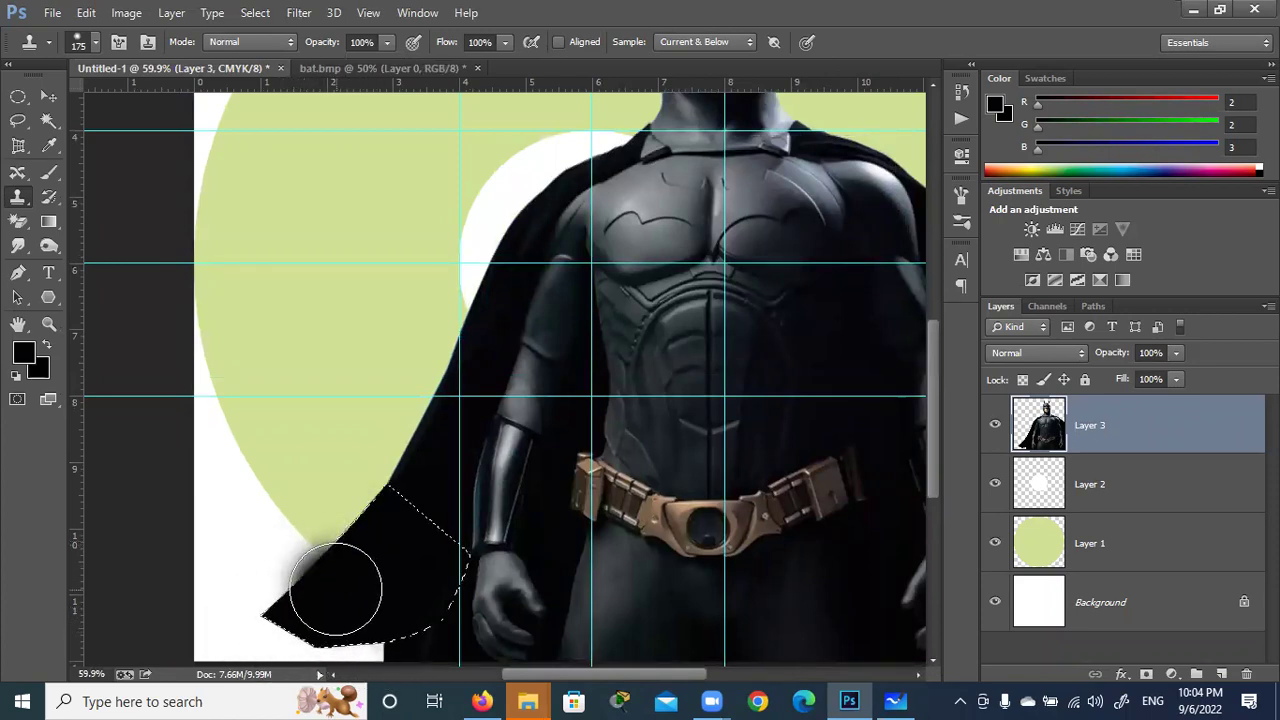
pyautogui.hotkey('ctrl', 'd')
# - Move Layer 2's white inner circle above Layer 3 so it covers Batman's chest
pyautogui.scroll(-1, 336, 590)
pyautogui.scroll(-1, 336, 590)
pyautogui.scroll(-1, 336, 590)
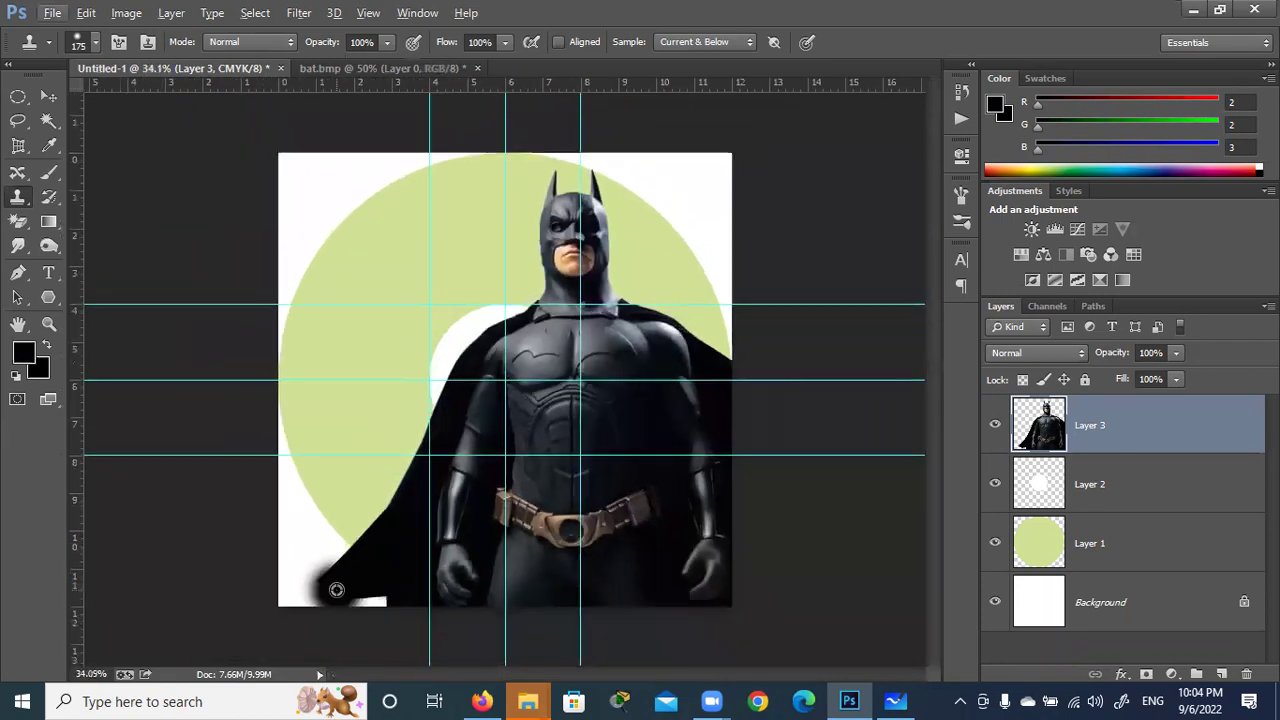
pyautogui.click(634, 271)
pyautogui.hotkey('ctrl', 'z')
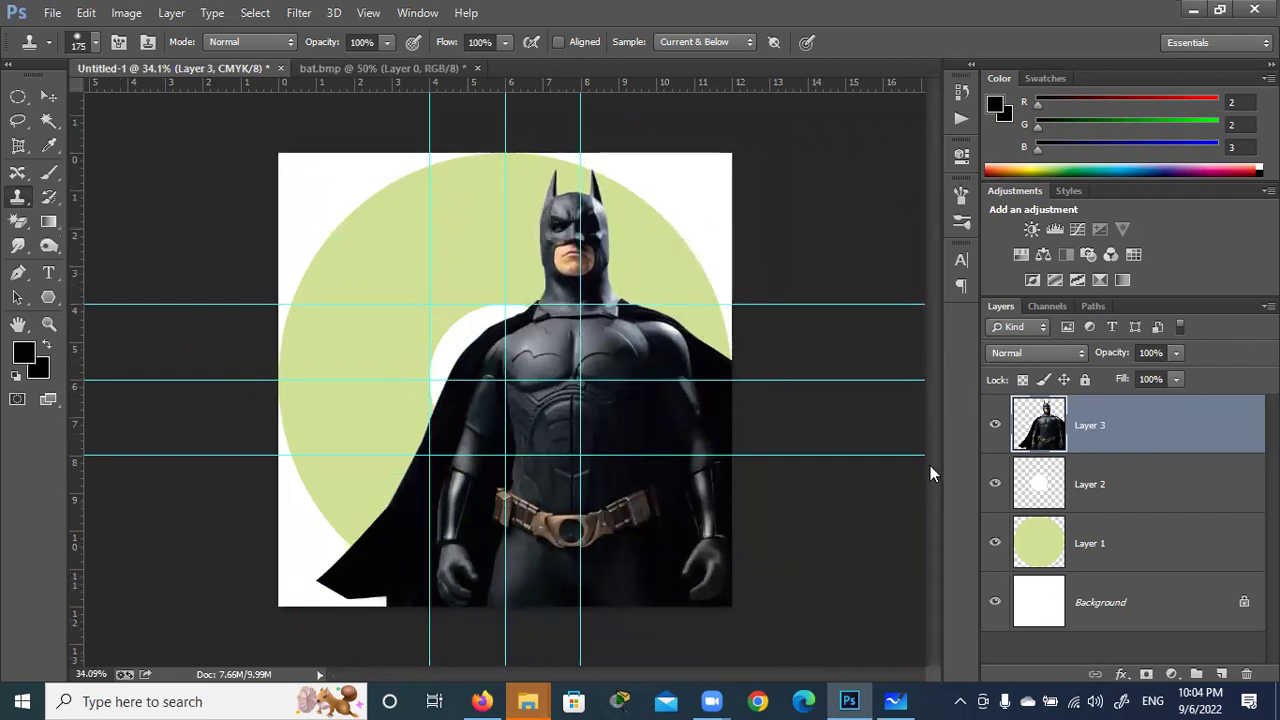
pyautogui.click(1064, 492)
pyautogui.moveTo(1039, 487); pyautogui.dragTo(1040, 400)
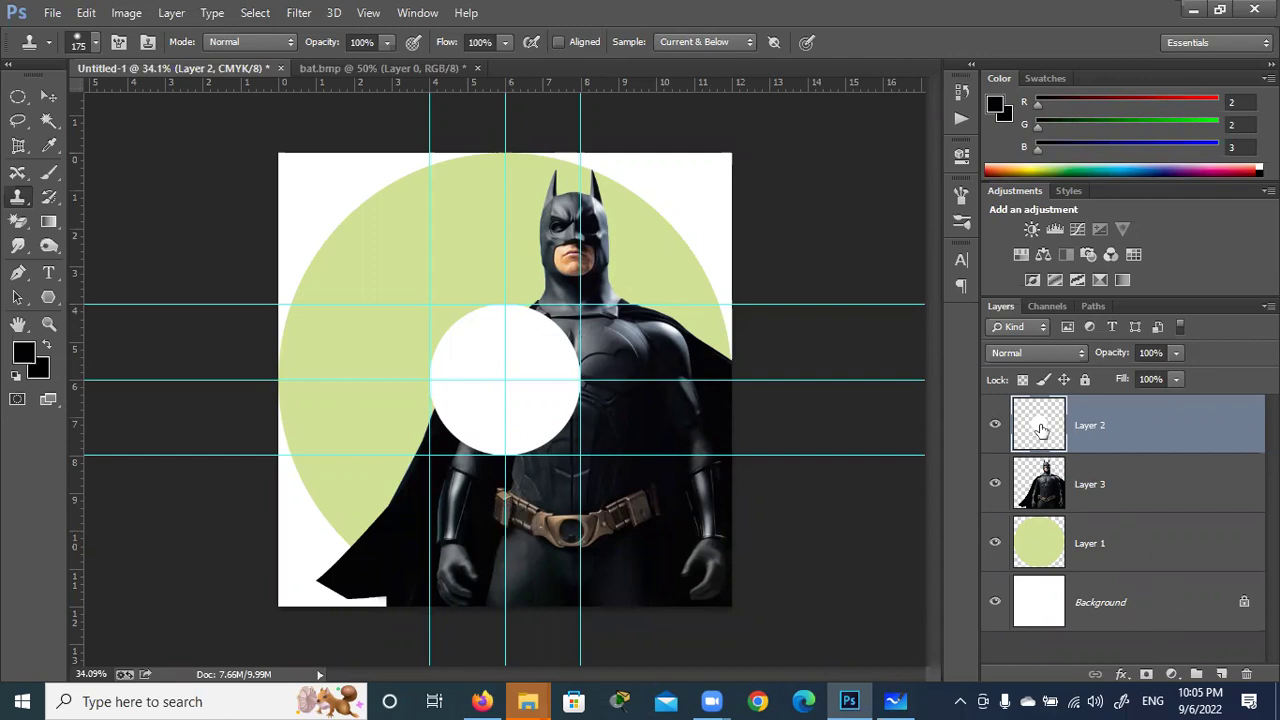
# - Move the white circle layer below Batman, hide Batman, and load Layer 1's circle as a selection
pyautogui.moveTo(1040, 428); pyautogui.dragTo(1040, 516)
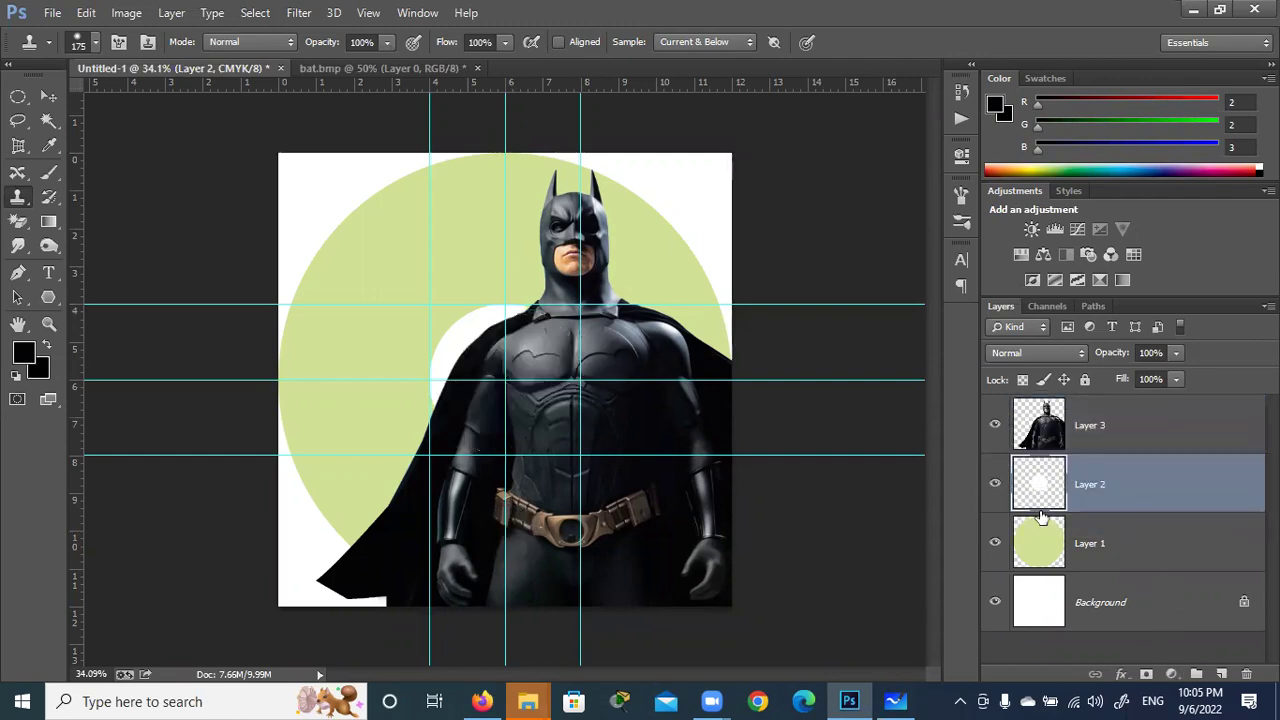
pyautogui.click(1043, 547)
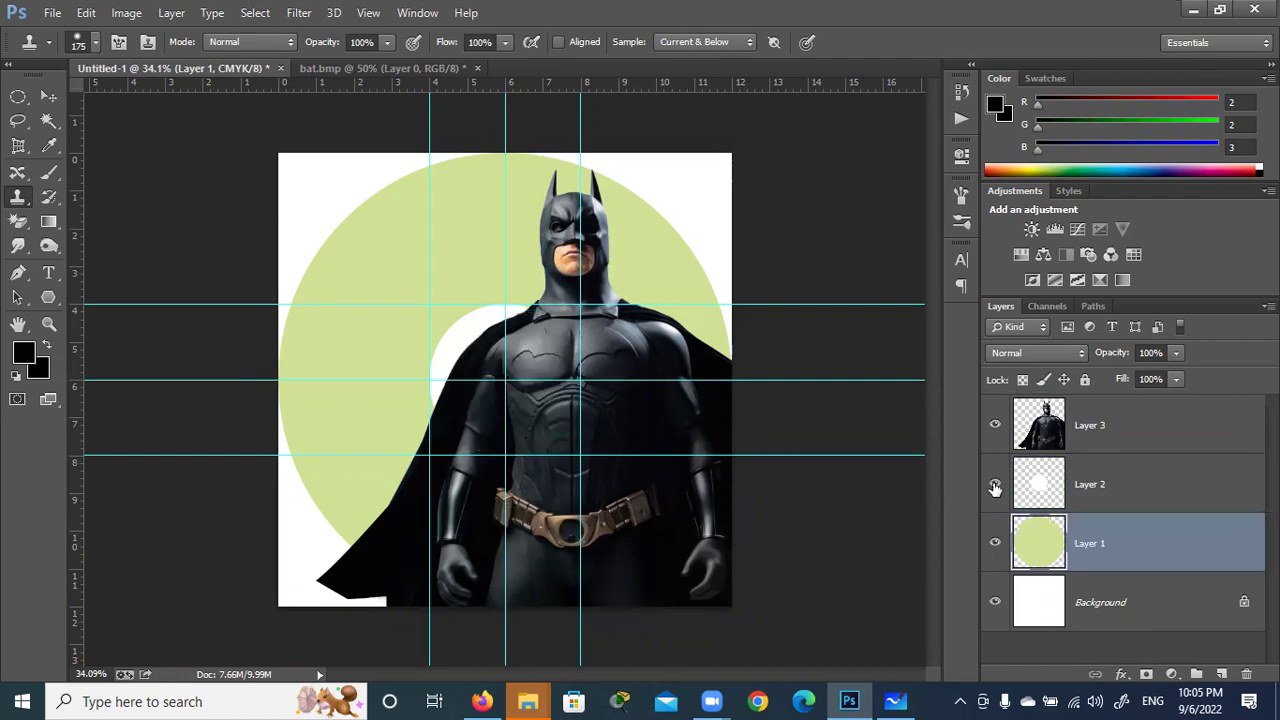
pyautogui.click(995, 427)
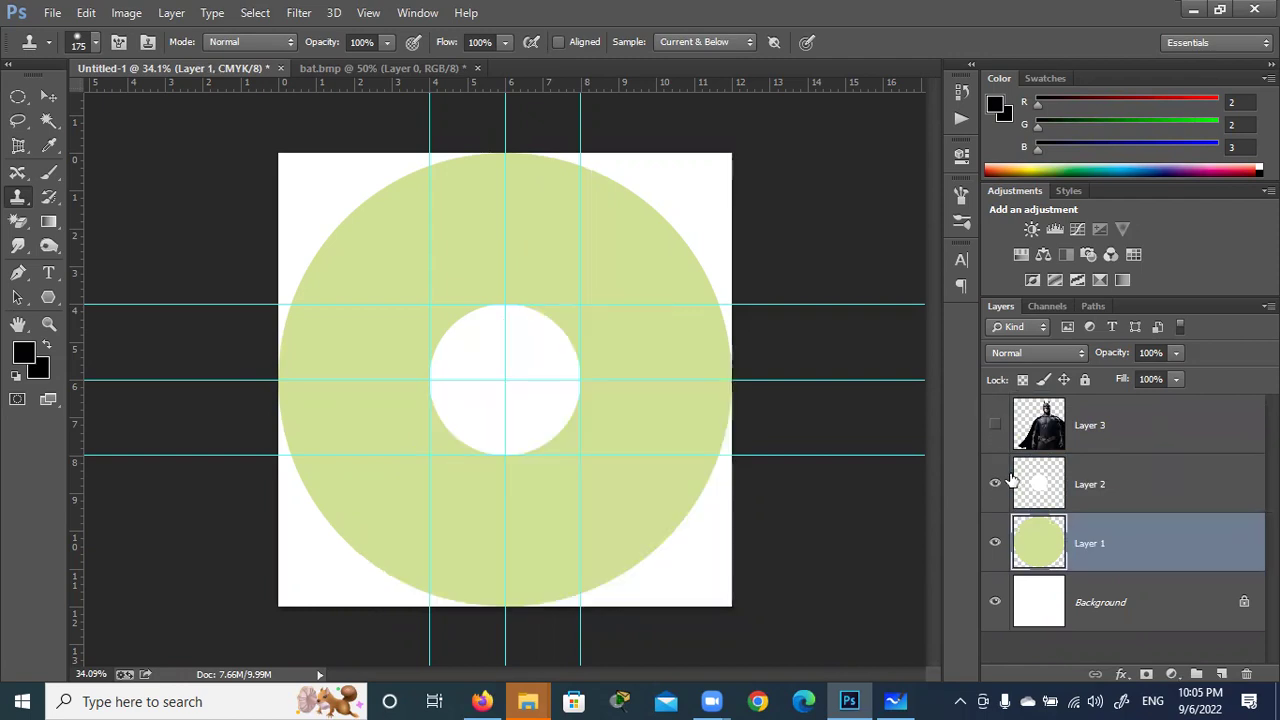
pyautogui.keyDown('ctrl'); pyautogui.click(1043, 545); pyautogui.keyUp('ctrl')
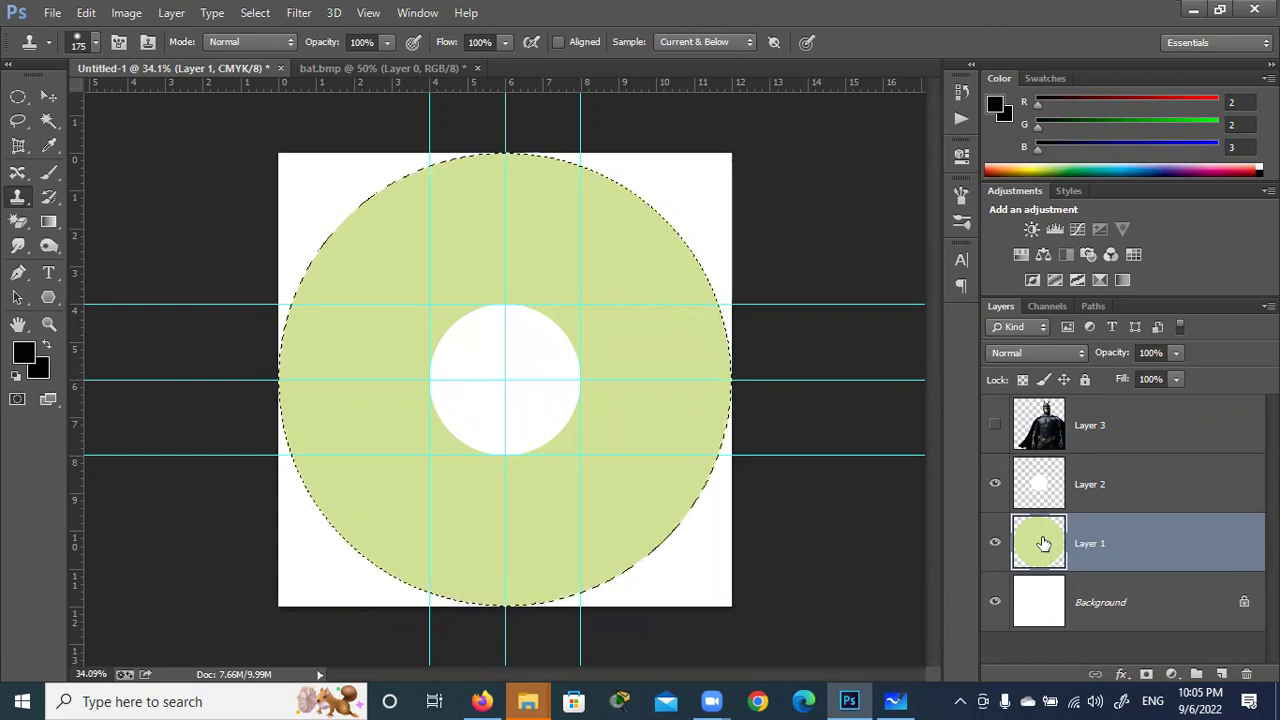
pyautogui.click(48, 222)
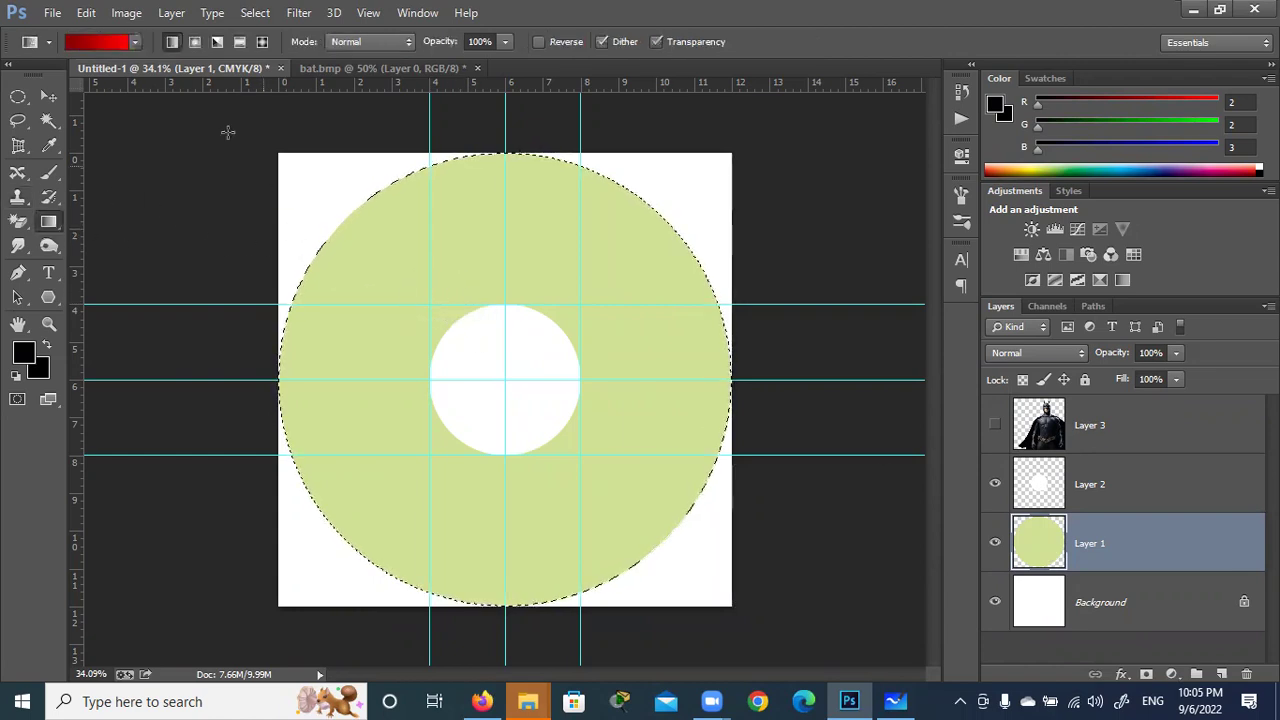
# - Start a gradient from the Silver preset and remove its two middle colour stops
pyautogui.click(88, 41)
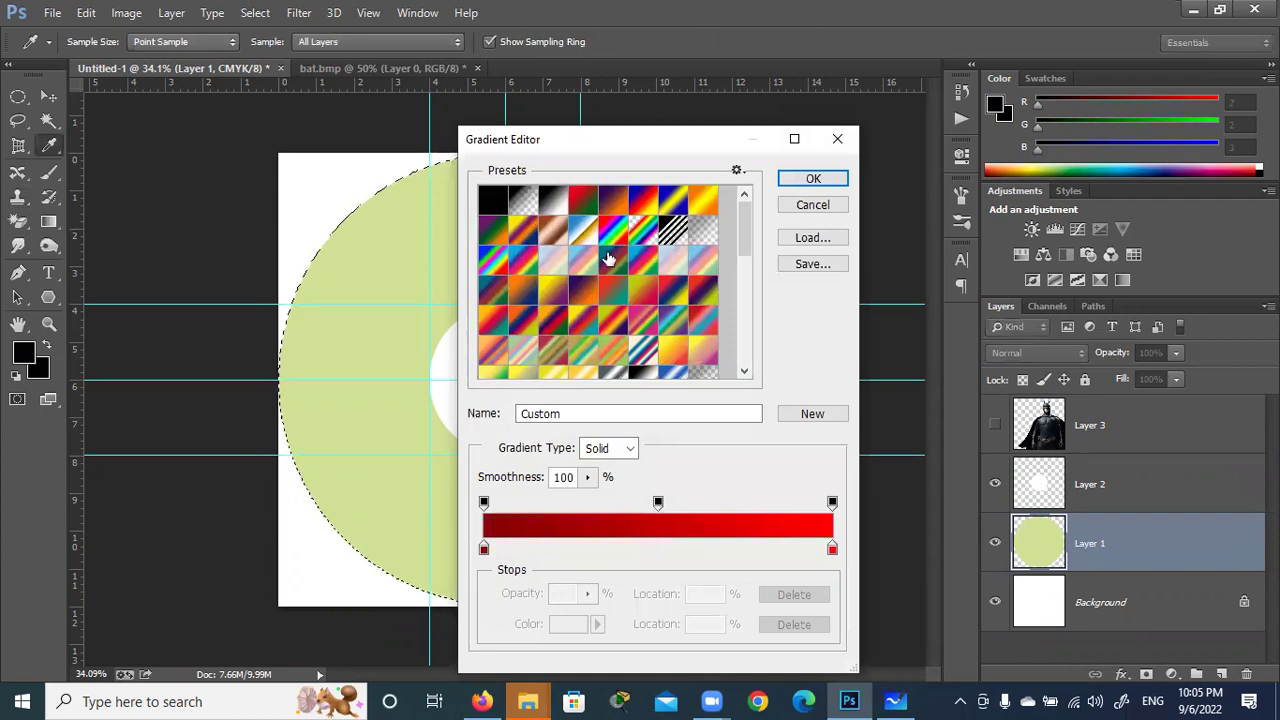
pyautogui.click(615, 374)
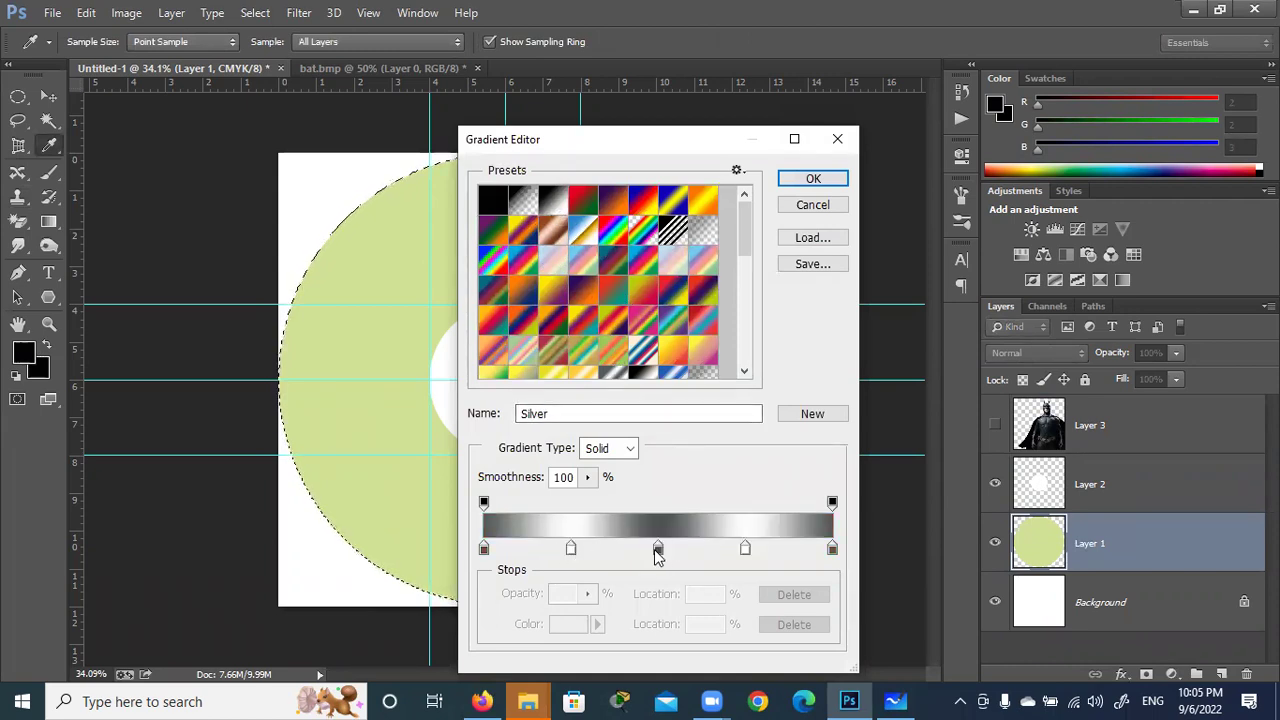
pyautogui.moveTo(657, 550); pyautogui.dragTo(680, 582)
pyautogui.moveTo(745, 550)
pyautogui.mouseDown()
pyautogui.moveTo(604, 575)
pyautogui.moveTo(688, 550)
pyautogui.moveTo(637, 550)
pyautogui.moveTo(659, 552)
pyautogui.mouseUp()
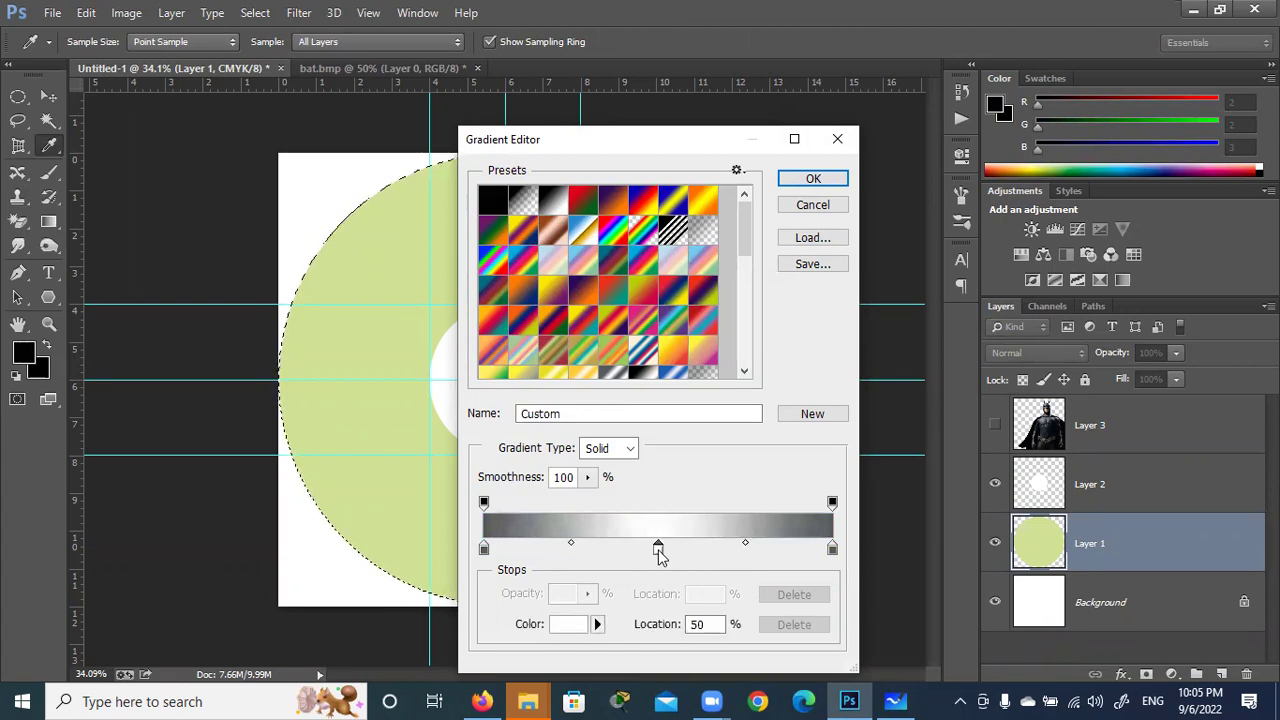
# - Set the gradient's left stop to near-black 1e1d1d
pyautogui.doubleClick(484, 549)
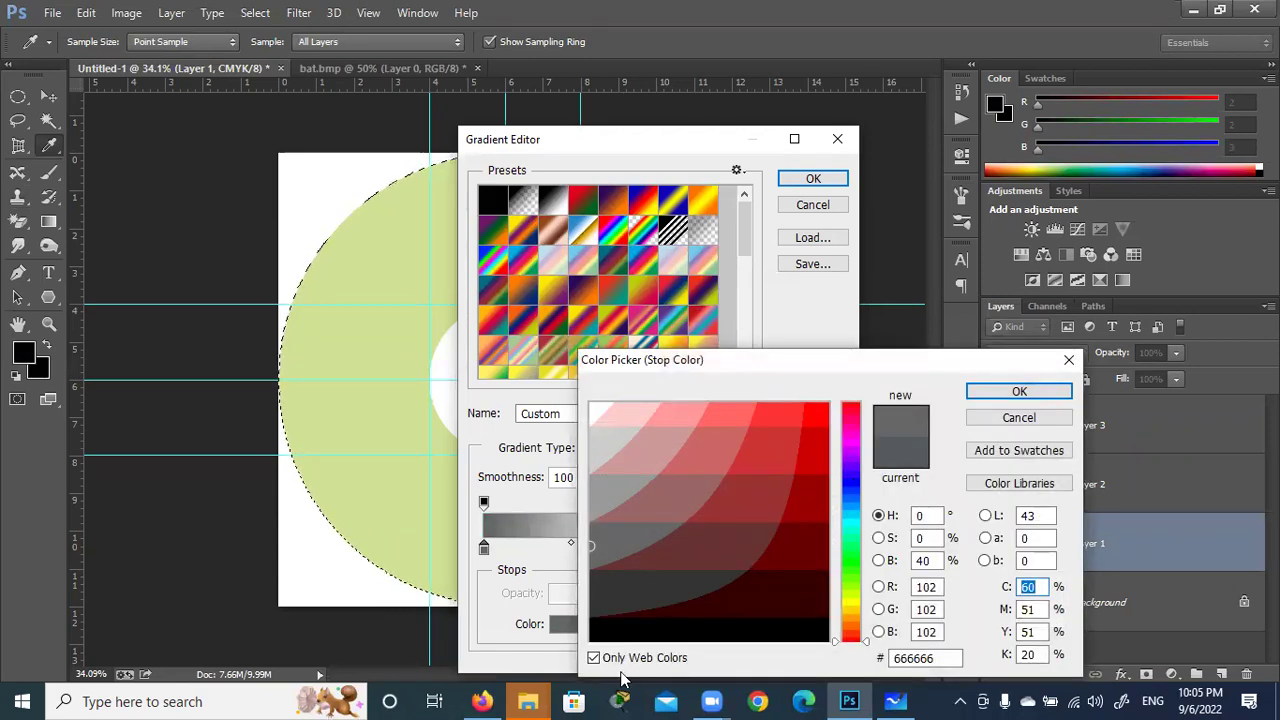
pyautogui.click(593, 658)
pyautogui.moveTo(640, 608); pyautogui.dragTo(595, 613)
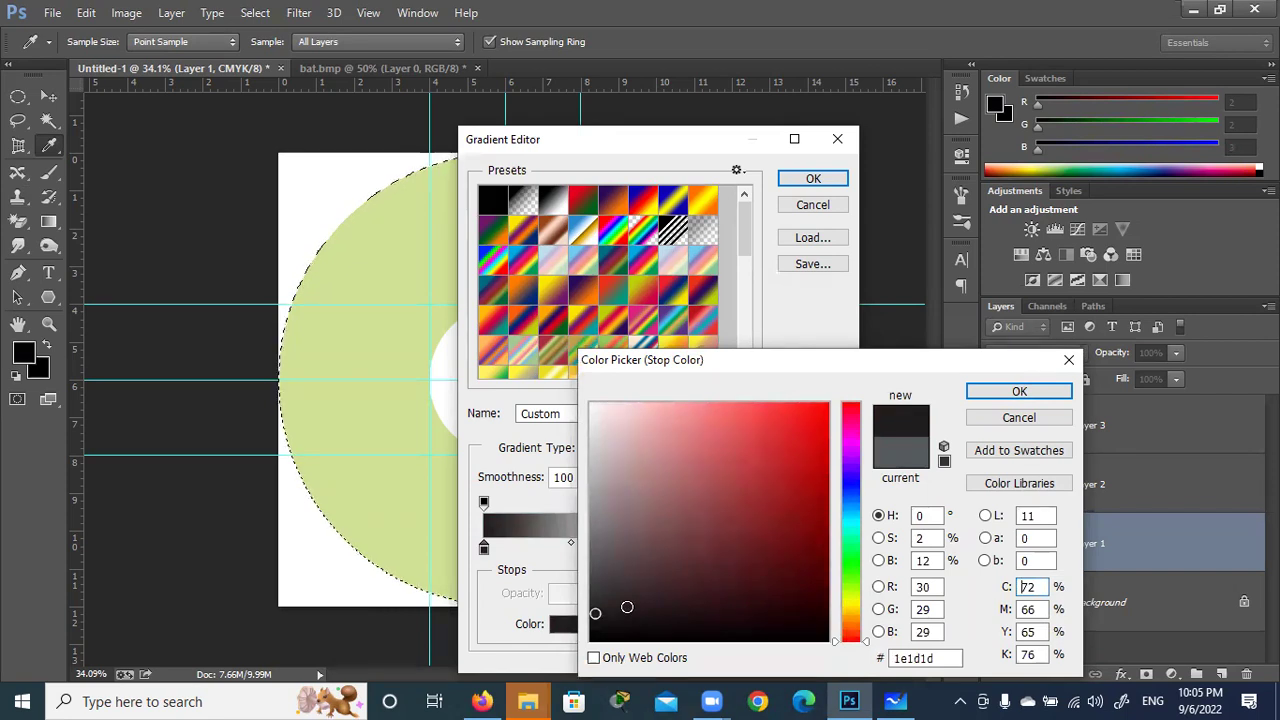
pyautogui.click(982, 393)
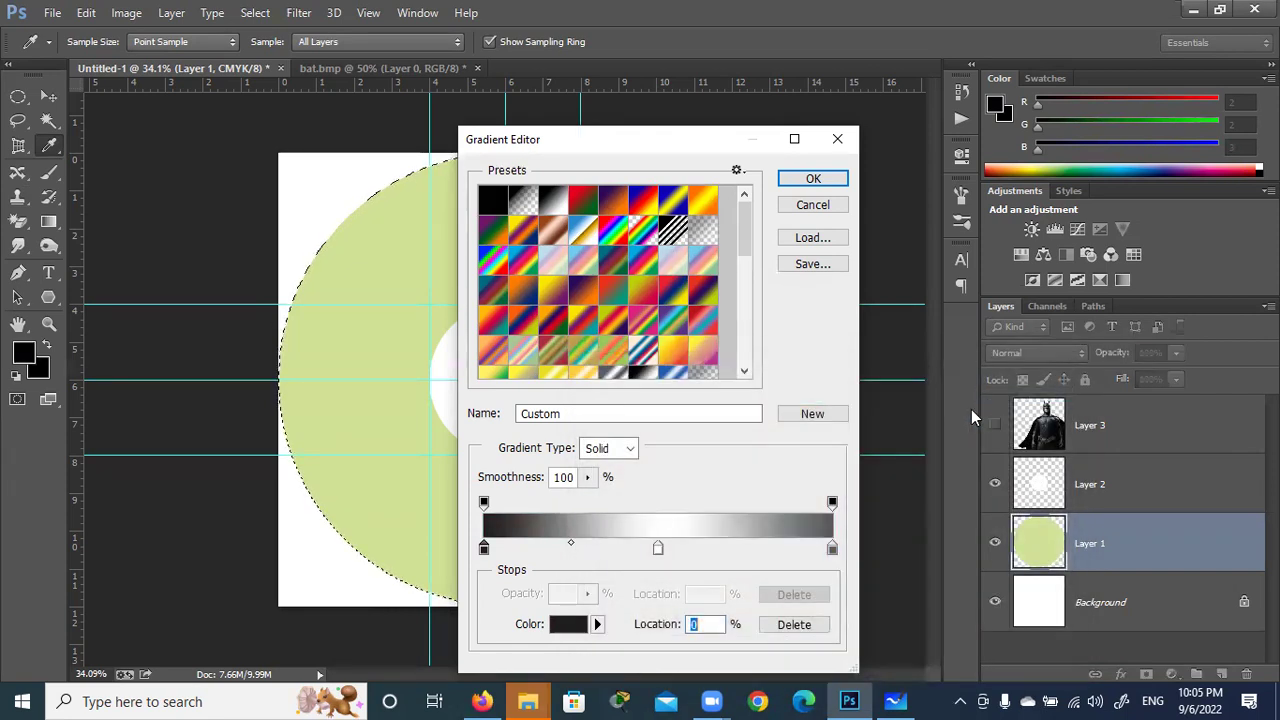
# - Set the right stop to dark grey 393939 and accept the custom gradient
pyautogui.click(832, 549)
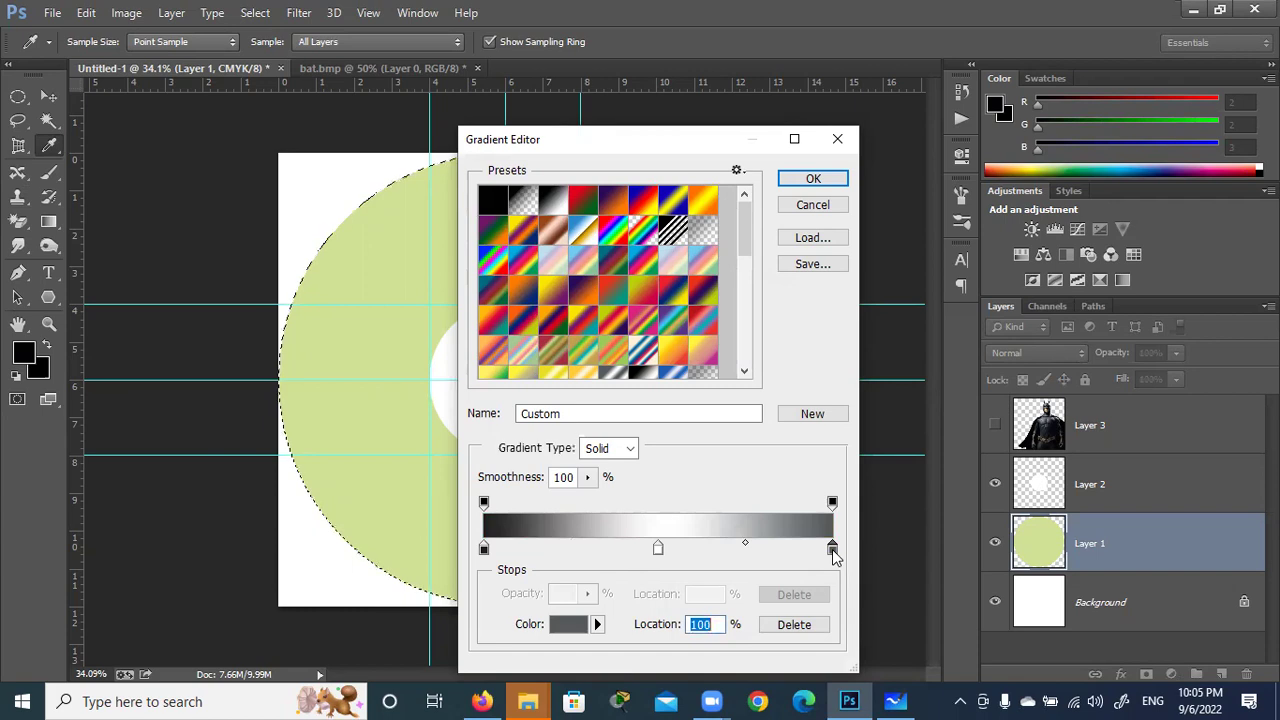
pyautogui.doubleClick(832, 549)
pyautogui.moveTo(603, 588); pyautogui.dragTo(584, 588)
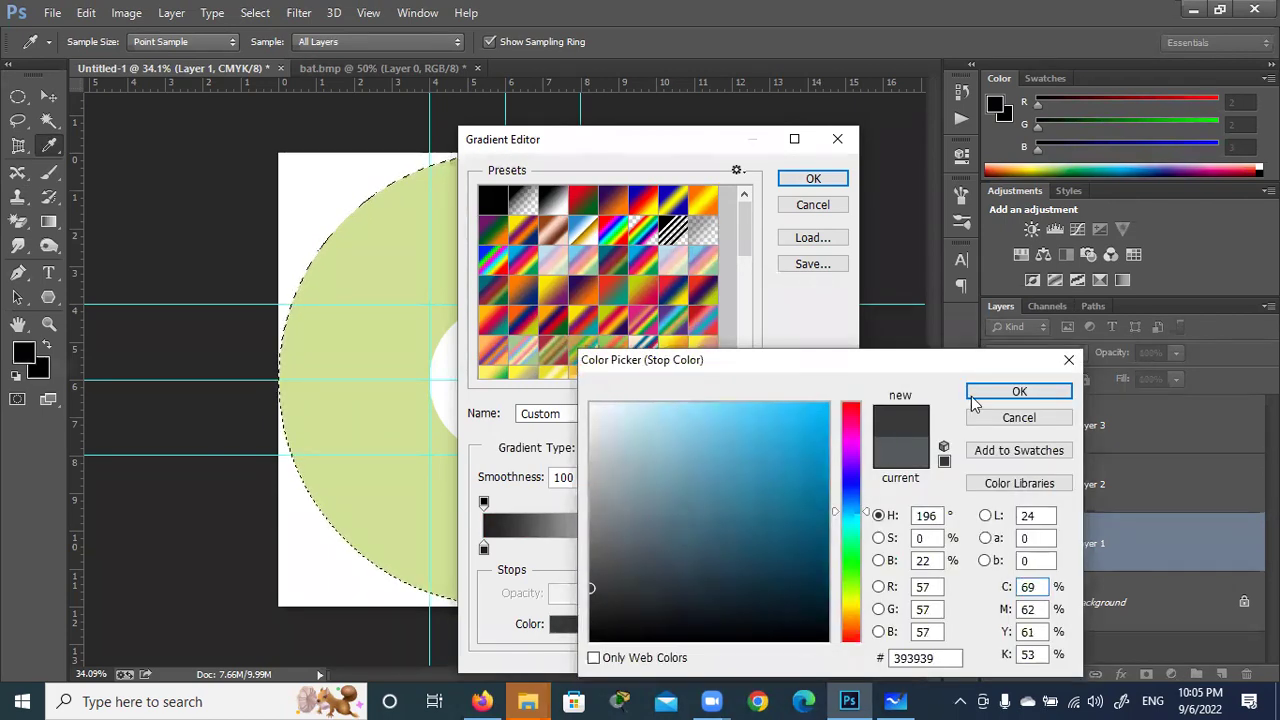
pyautogui.click(1000, 392)
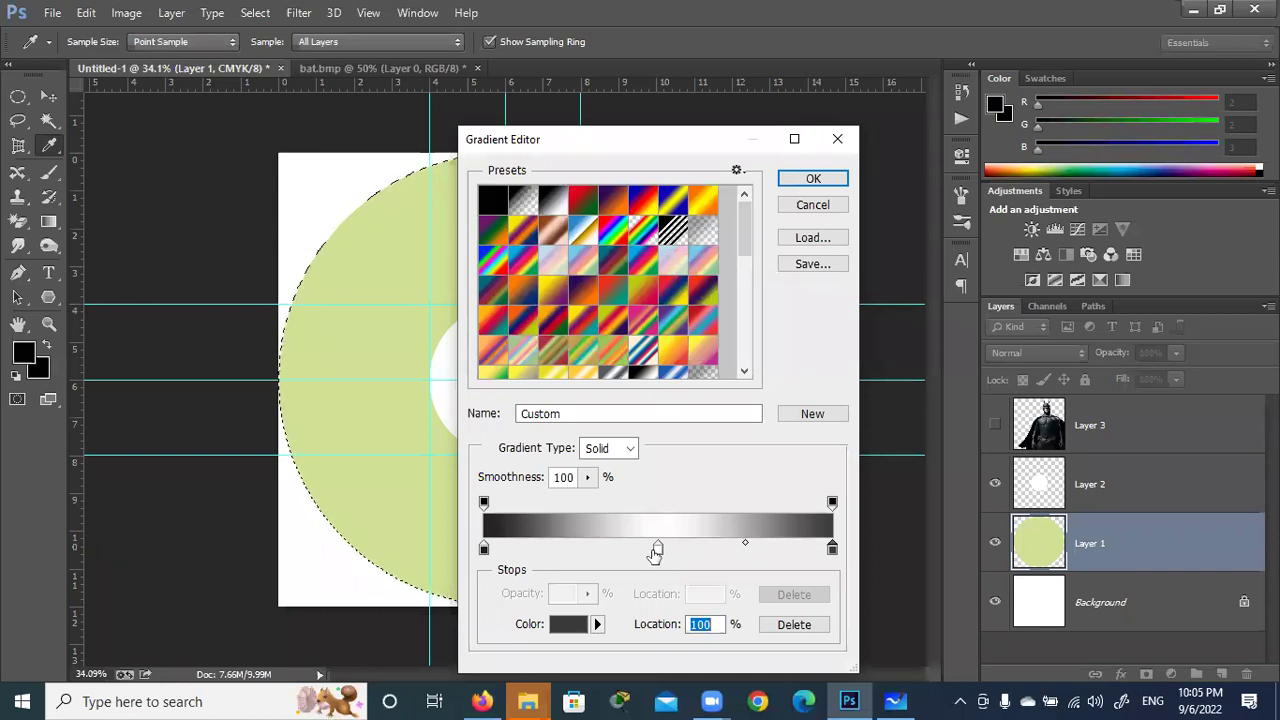
pyautogui.click(811, 179)
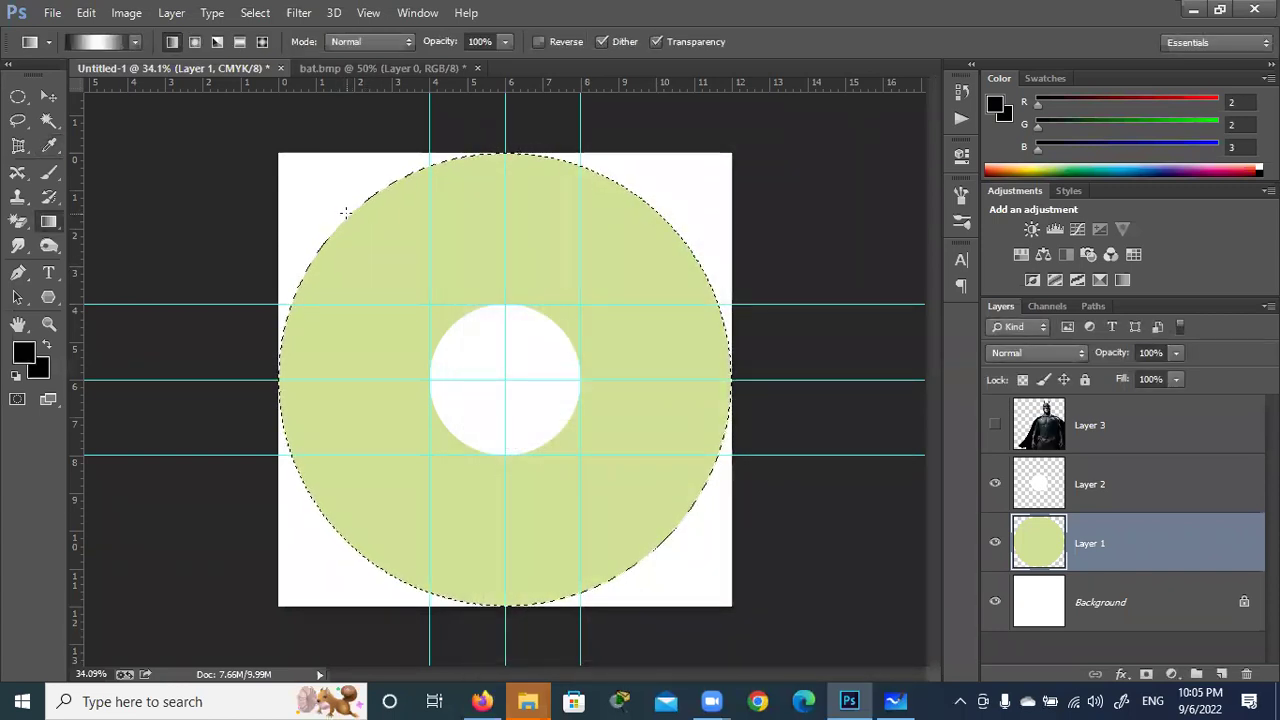
# - Drag the gradient diagonally across the ring from upper left to lower right, then deselect
pyautogui.moveTo(348, 213); pyautogui.dragTo(593, 427)
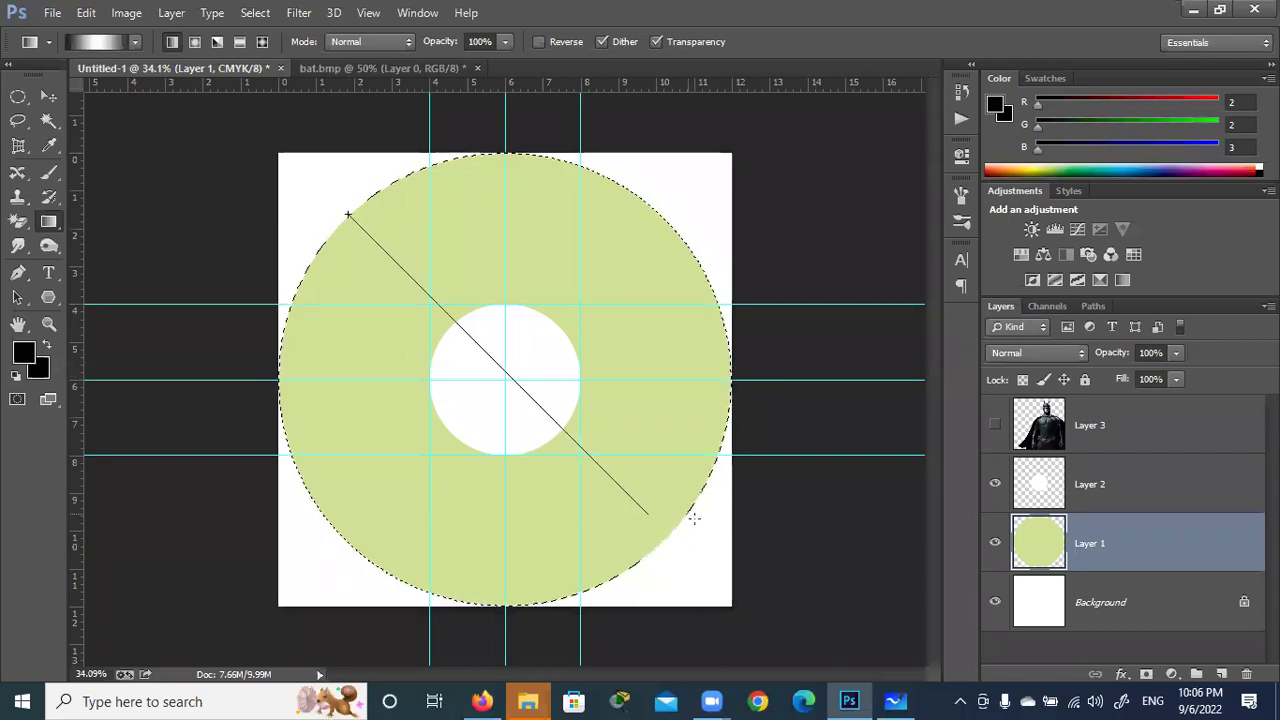
pyautogui.moveTo(707, 533); pyautogui.dragTo(708, 534)
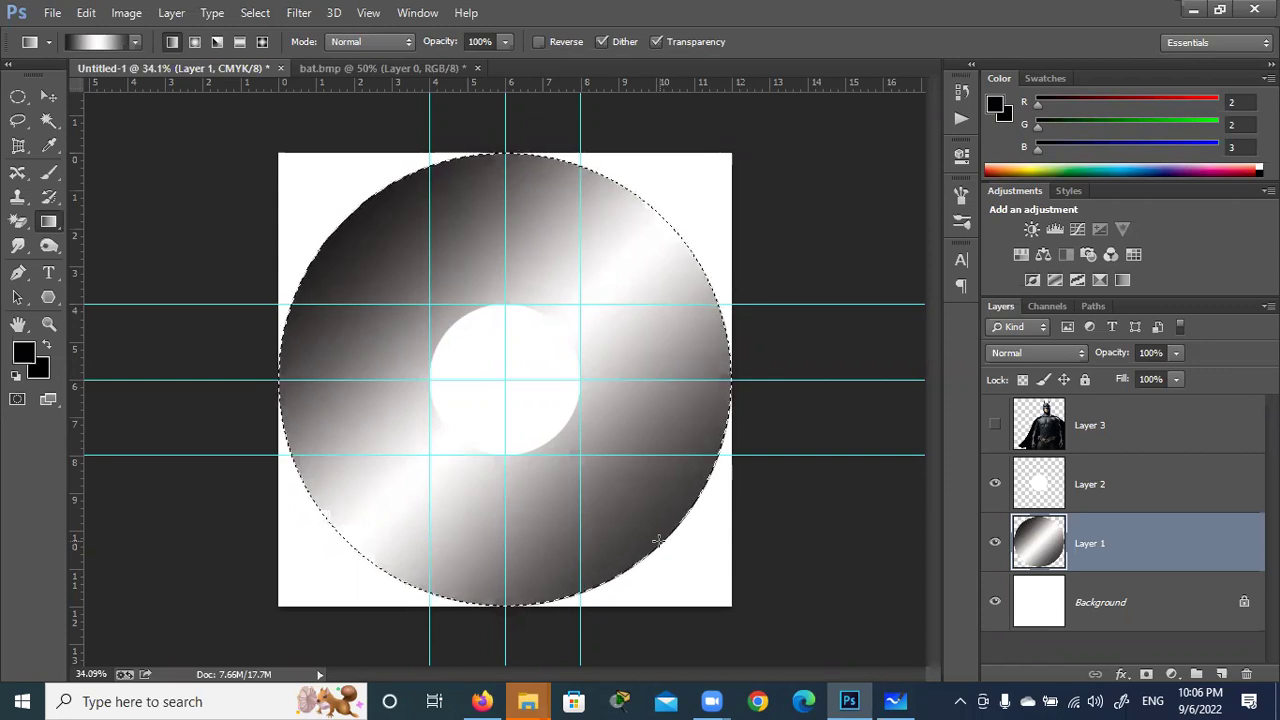
pyautogui.hotkey('ctrl', 'd')
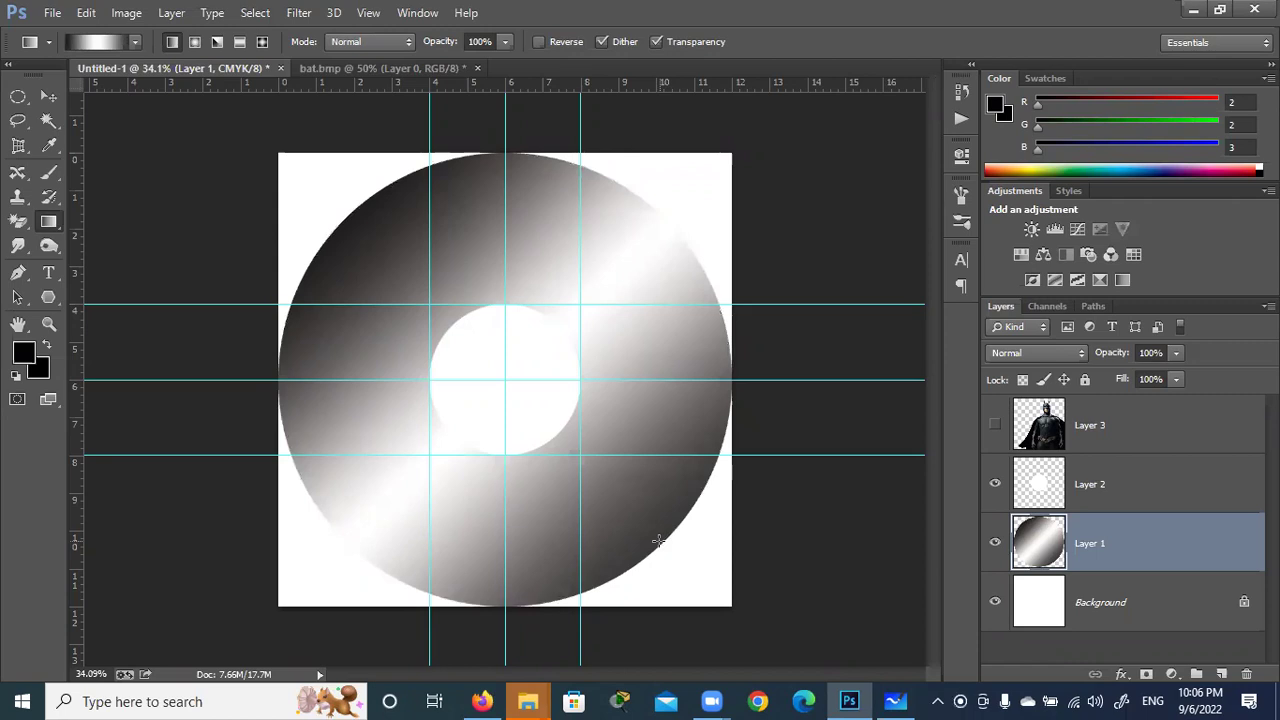
pyautogui.doubleClick(1163, 541)
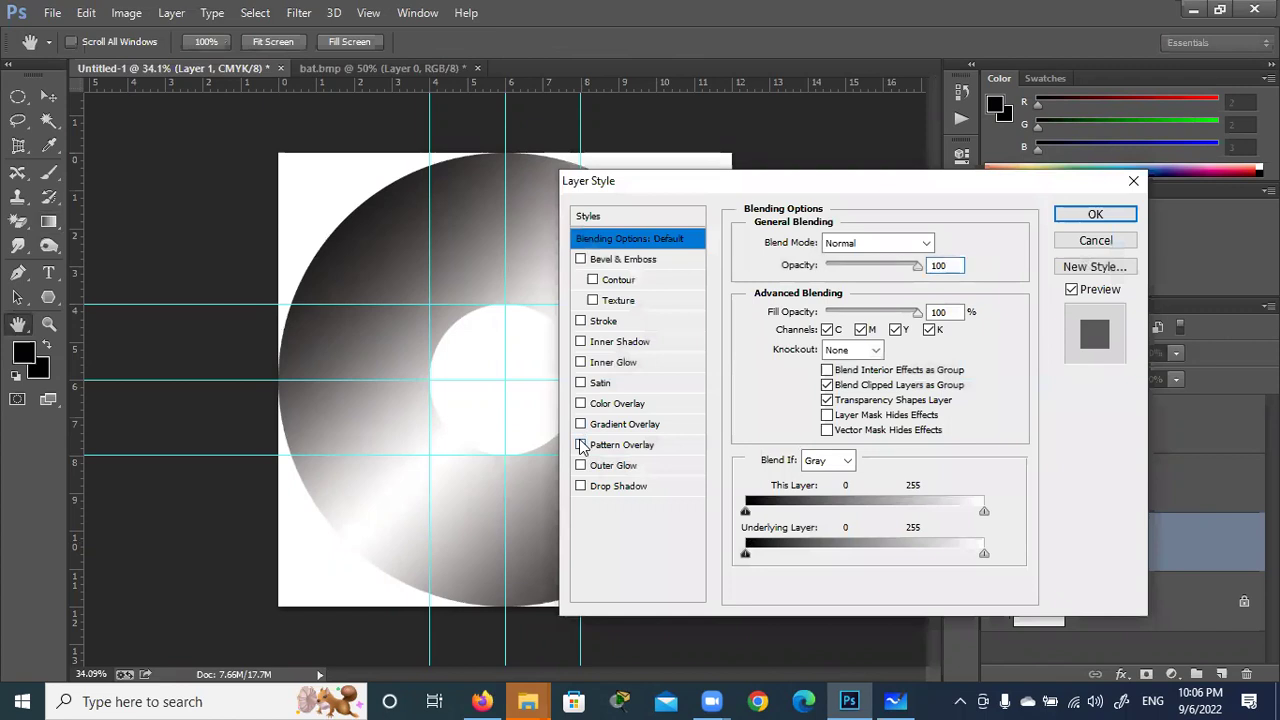
# - Give Layer 1 a grey Pattern Overlay at about 889% scale in Overlay blend mode
pyautogui.click(581, 444)
pyautogui.click(604, 445)
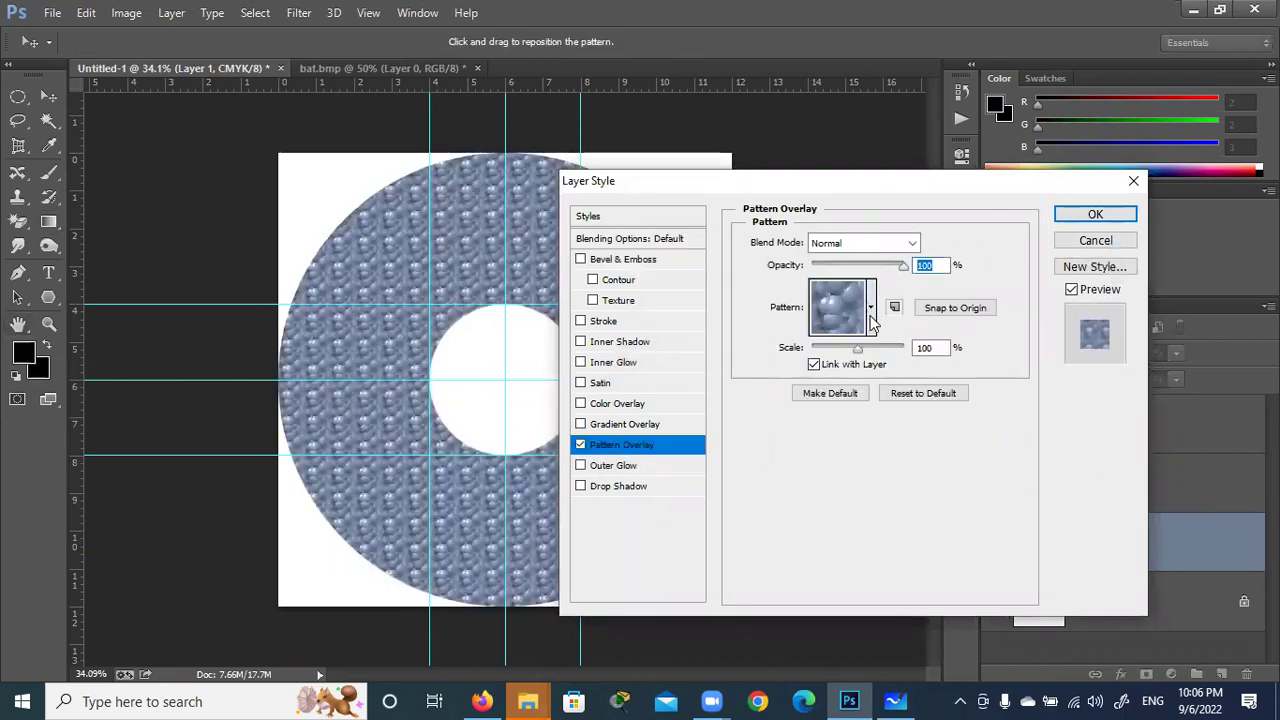
pyautogui.click(869, 295)
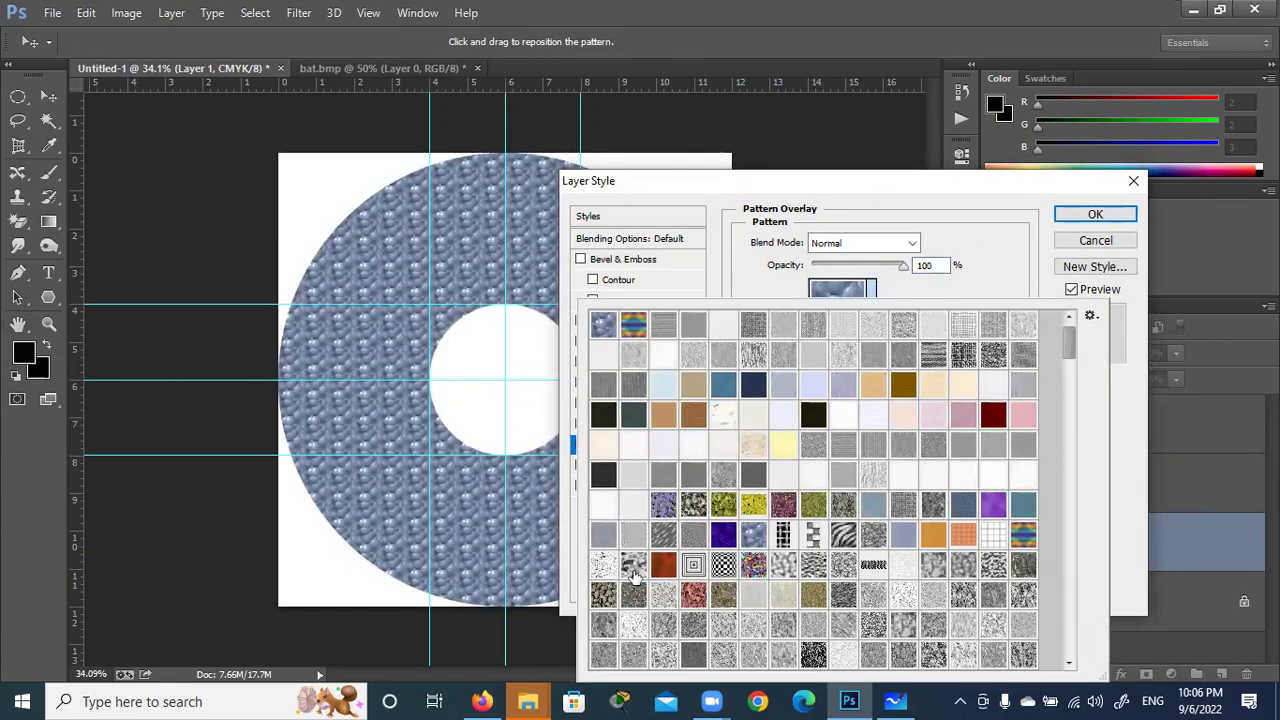
pyautogui.click(632, 566)
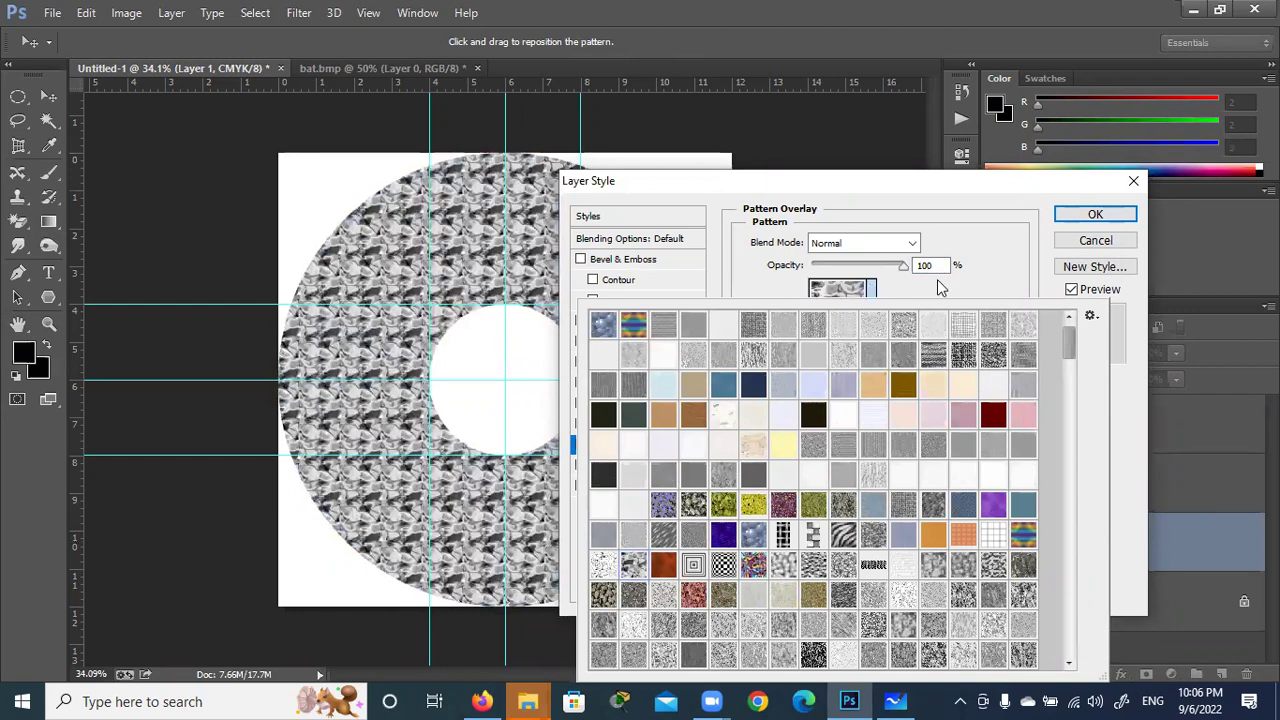
pyautogui.click(870, 312)
pyautogui.moveTo(858, 349); pyautogui.dragTo(916, 360)
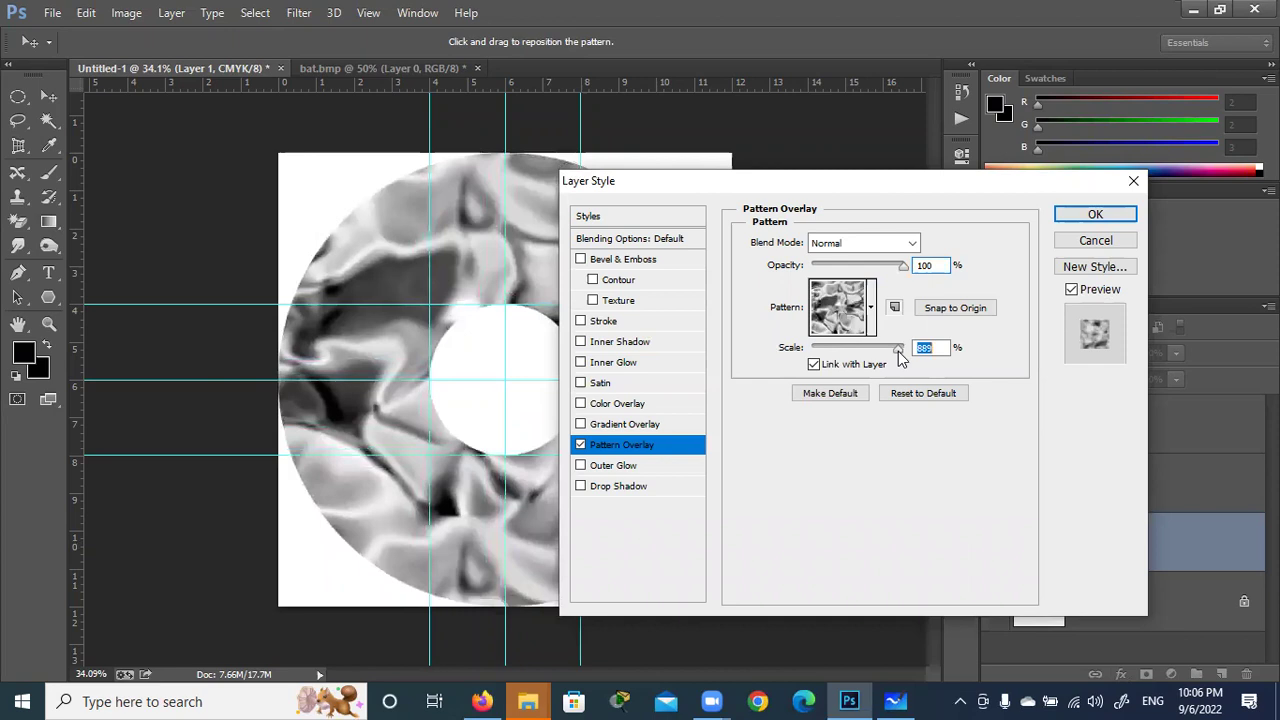
pyautogui.click(862, 243)
pyautogui.click(867, 233)
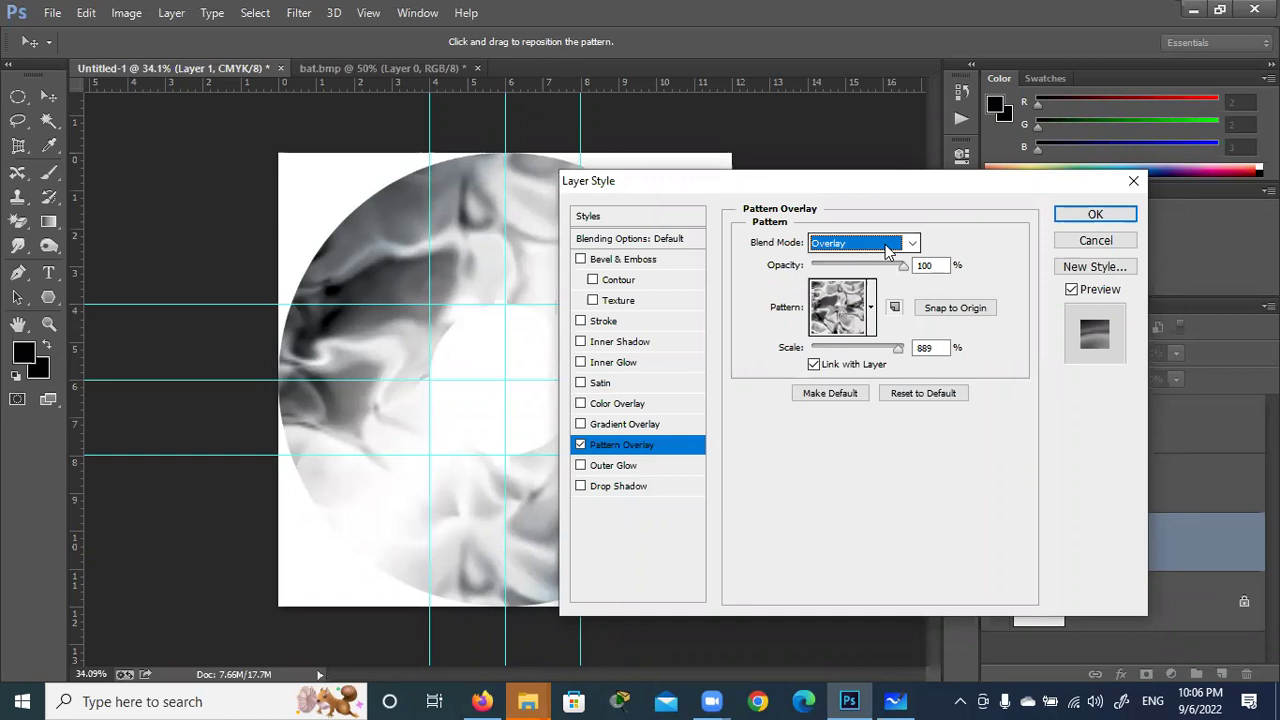
pyautogui.click(1095, 214)
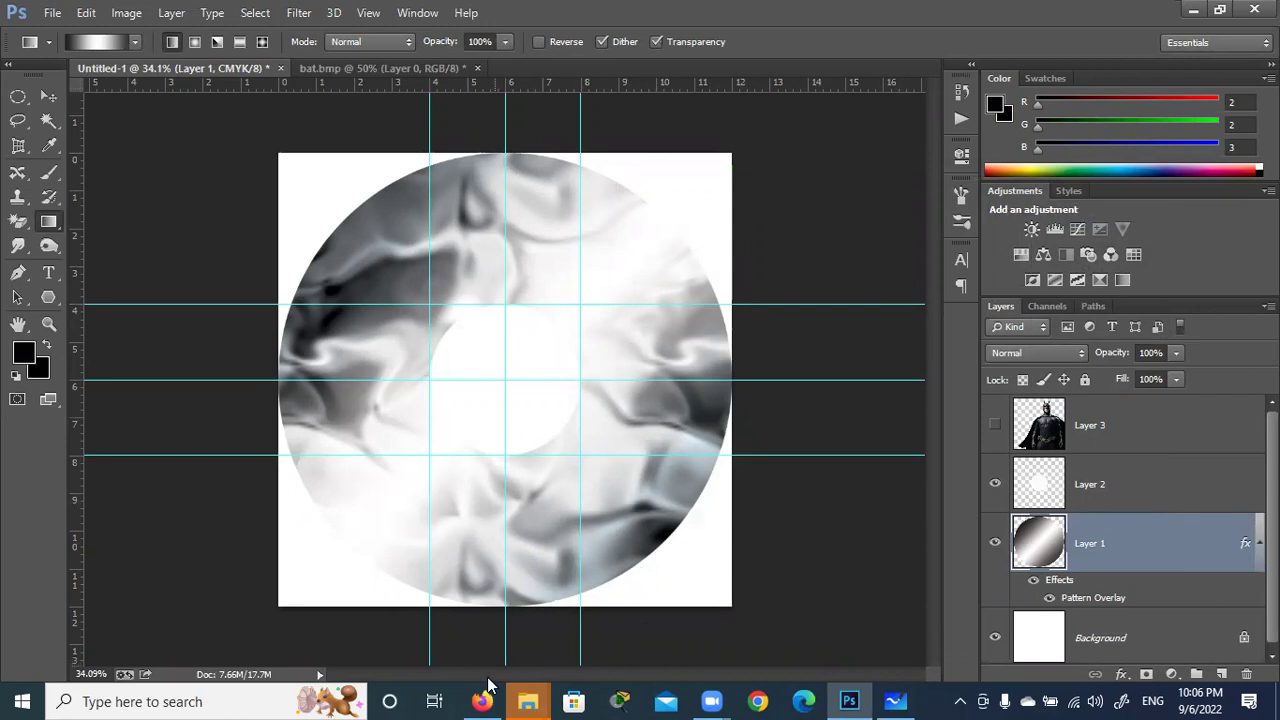
pyautogui.click(759, 700)
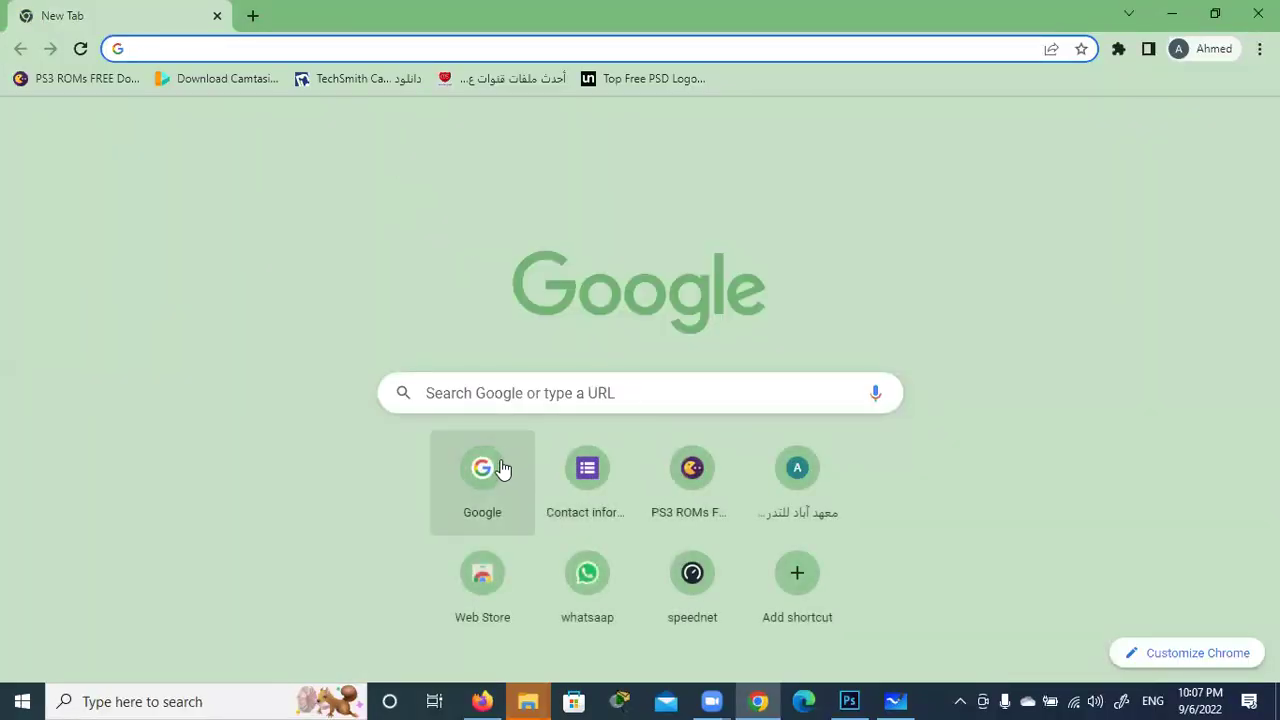
# - Search Google Images for 'batman logo png'
pyautogui.click(484, 470)
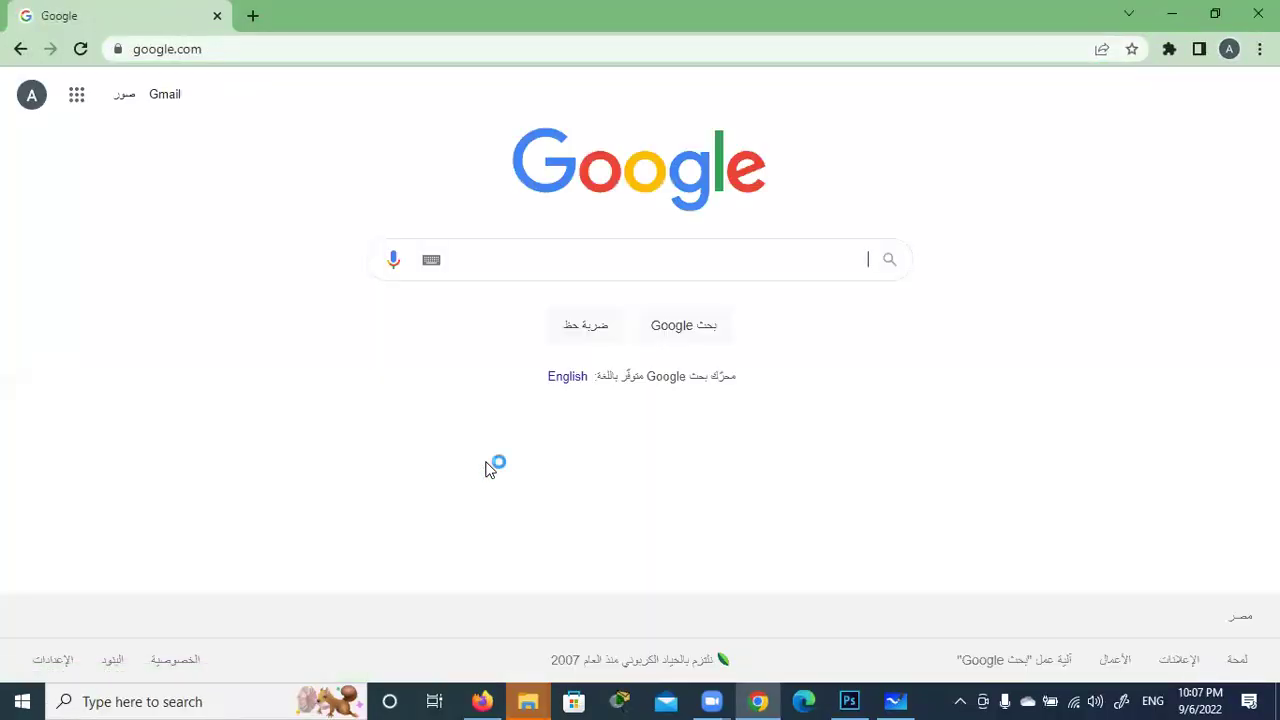
pyautogui.write('bat')
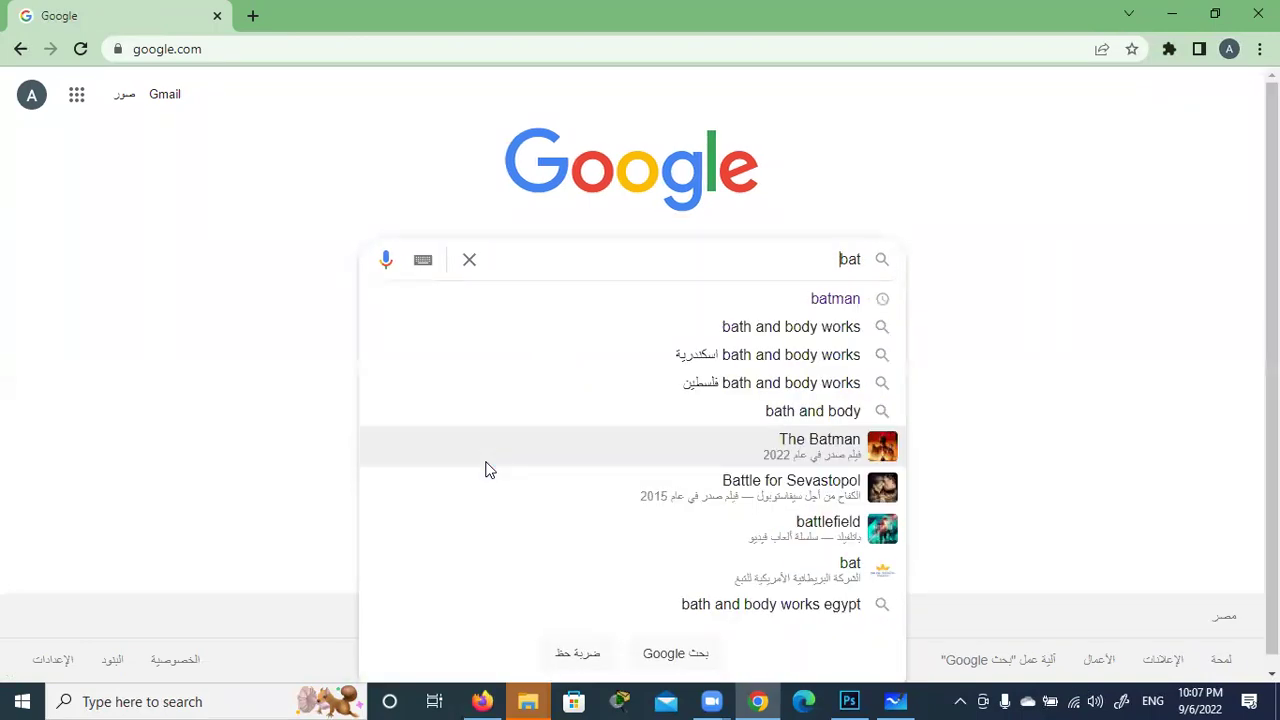
pyautogui.press('Down')
pyautogui.press('Up')
pyautogui.press('Up')
pyautogui.press('Up')
pyautogui.press('Up')
pyautogui.press('Up')
pyautogui.press('Up')
pyautogui.press('Right')
pyautogui.write('log')
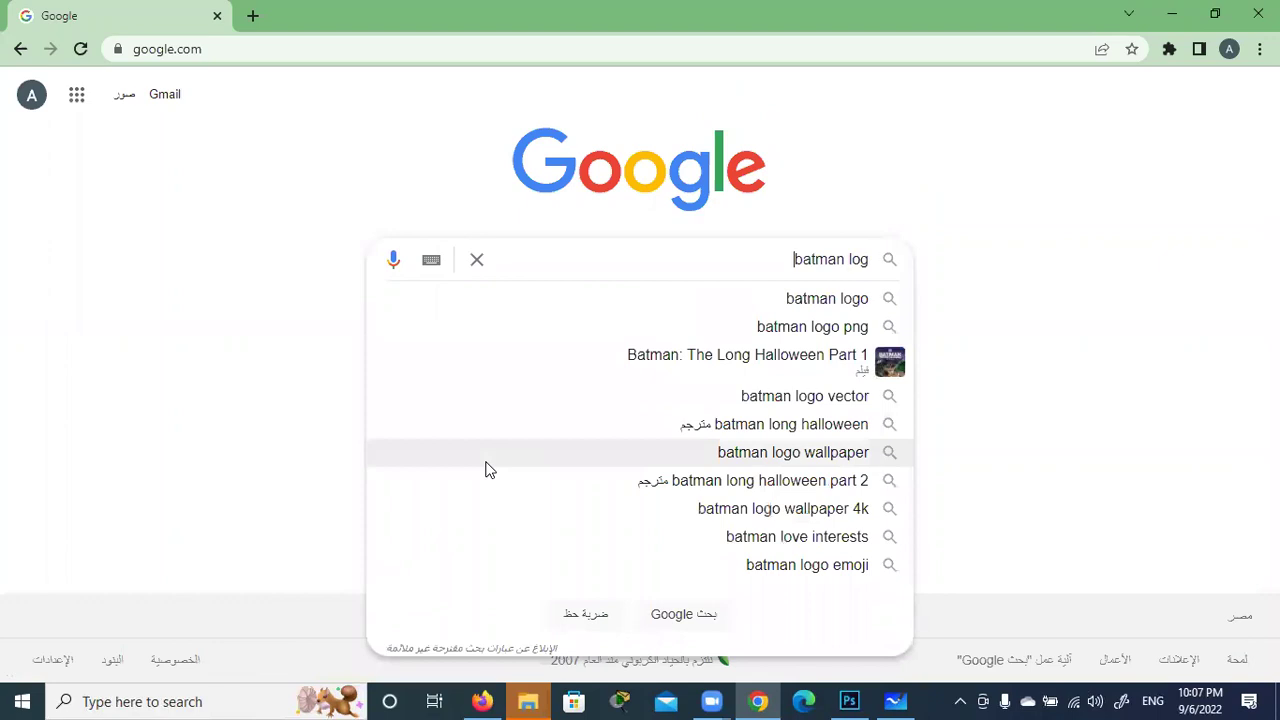
pyautogui.write('o')
pyautogui.press('Down')
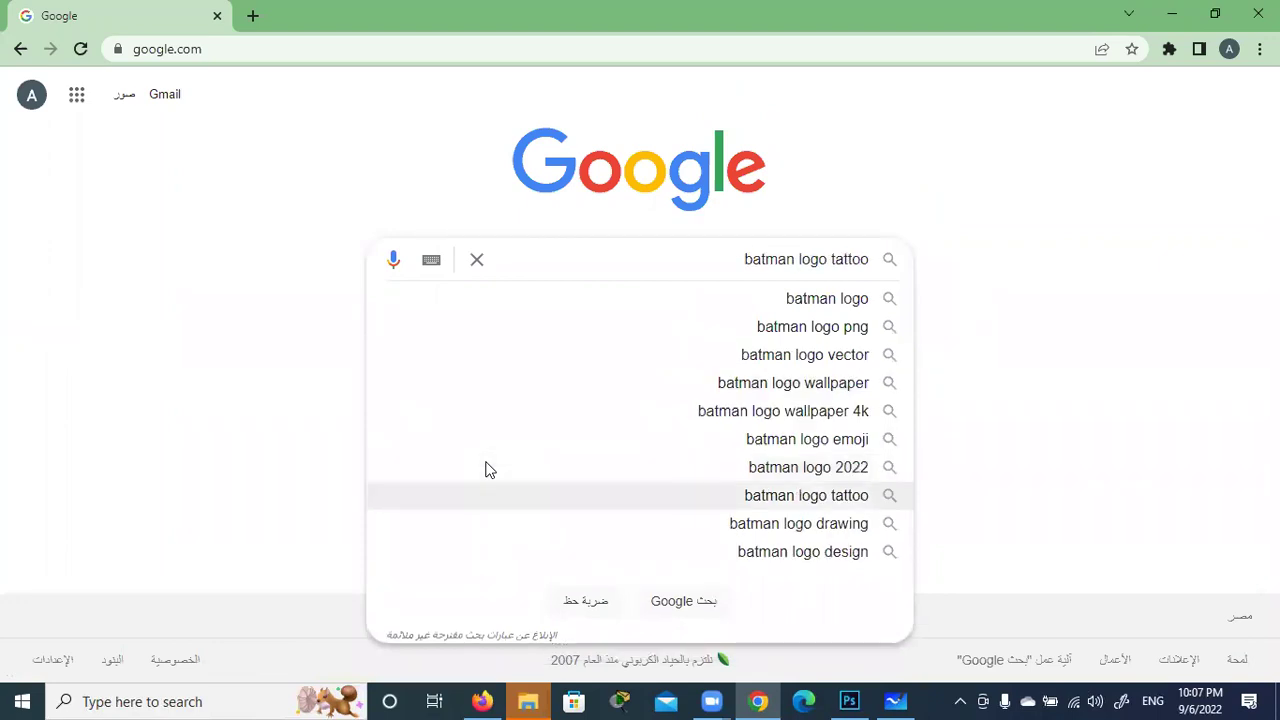
pyautogui.press('Up')
pyautogui.press('Up')
pyautogui.press('Up')
pyautogui.press('Up')
pyautogui.press('Up')
pyautogui.press('Up')
pyautogui.press('Return')
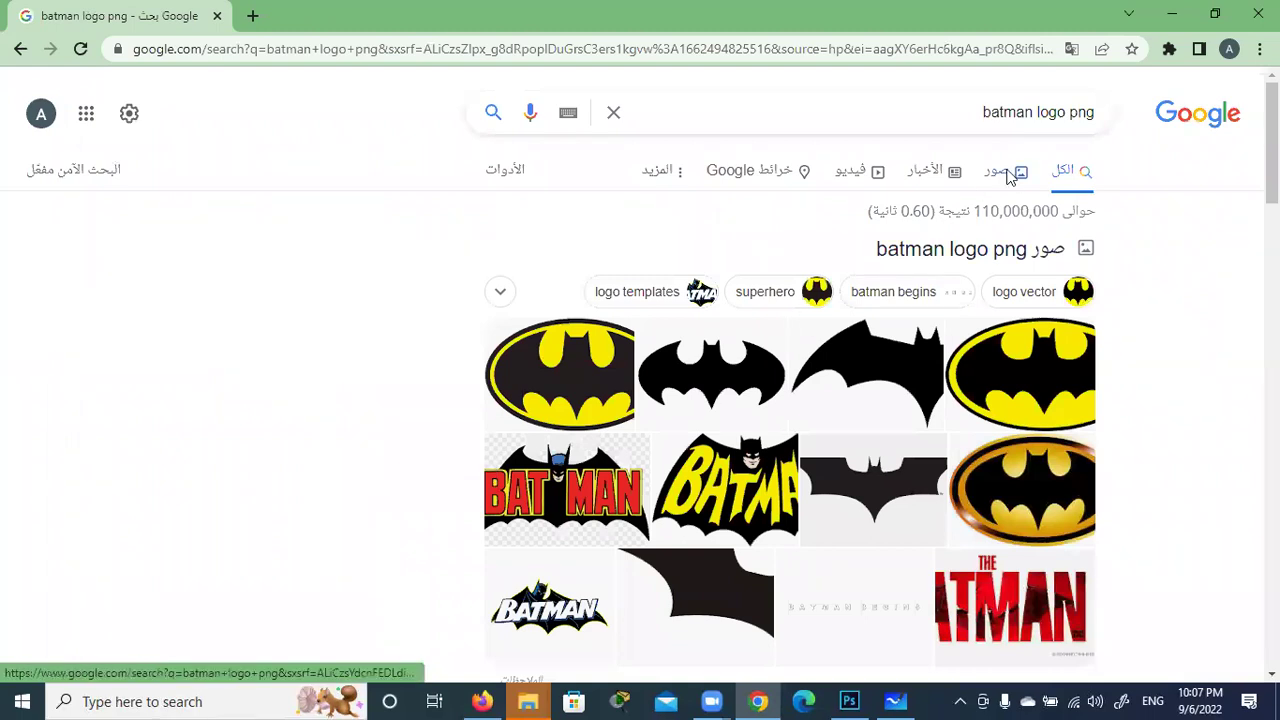
pyautogui.click(1003, 173)
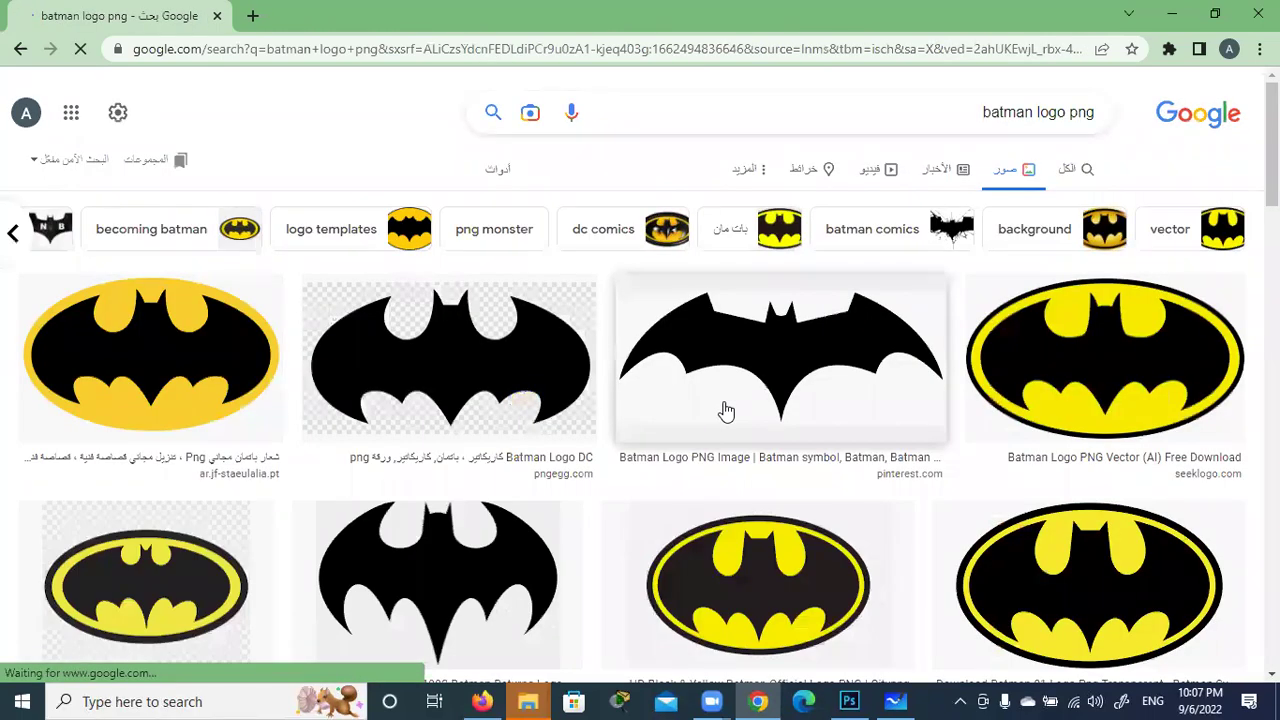
# - Scroll the image results and preview the metal and Arkham City Batman logos
pyautogui.scroll(-5, 726, 411)
pyautogui.scroll(-4, 726, 411)
pyautogui.scroll(-2, 726, 411)
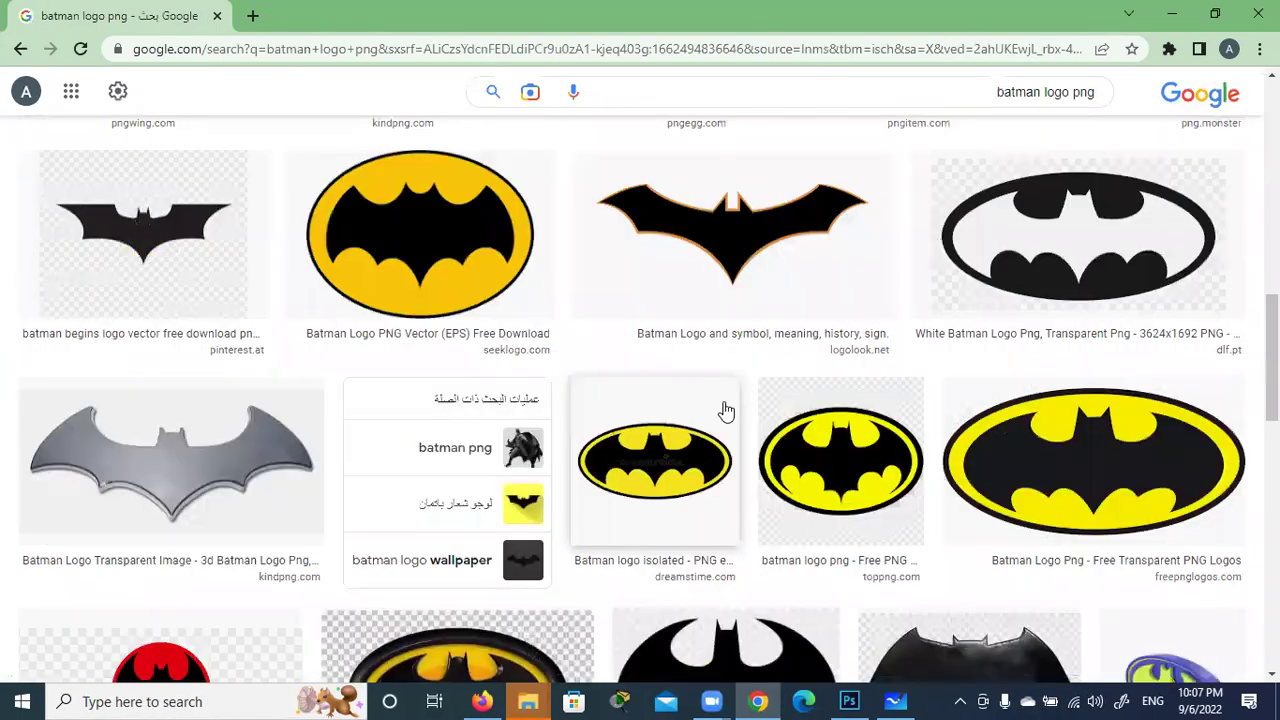
pyautogui.scroll(-4, 726, 411)
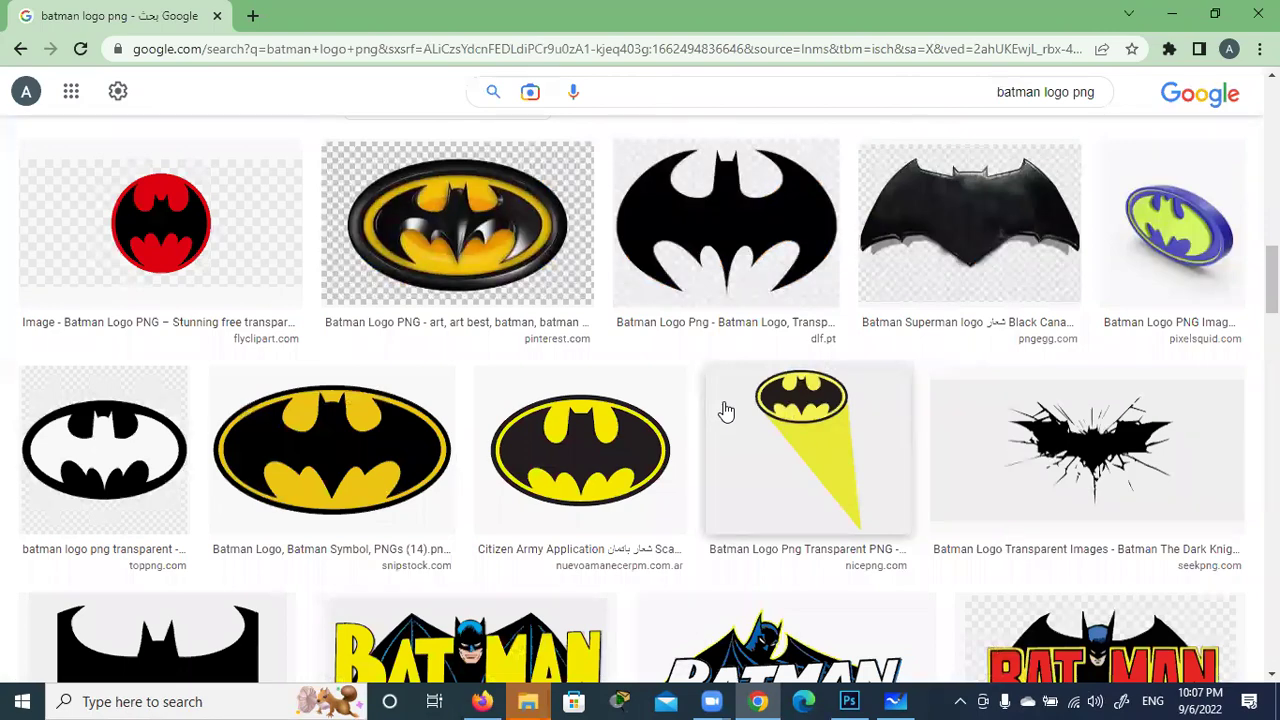
pyautogui.scroll(-3, 726, 411)
pyautogui.scroll(-3, 726, 411)
pyautogui.scroll(-3, 726, 411)
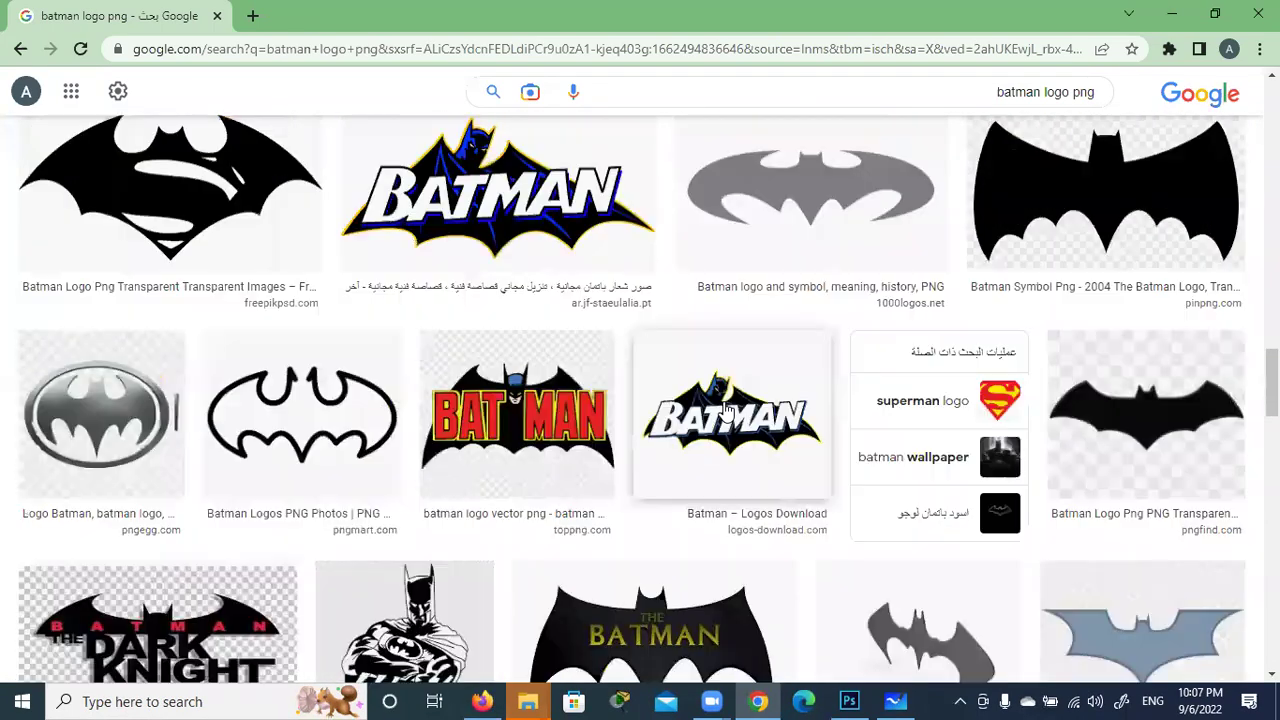
pyautogui.scroll(-4, 726, 411)
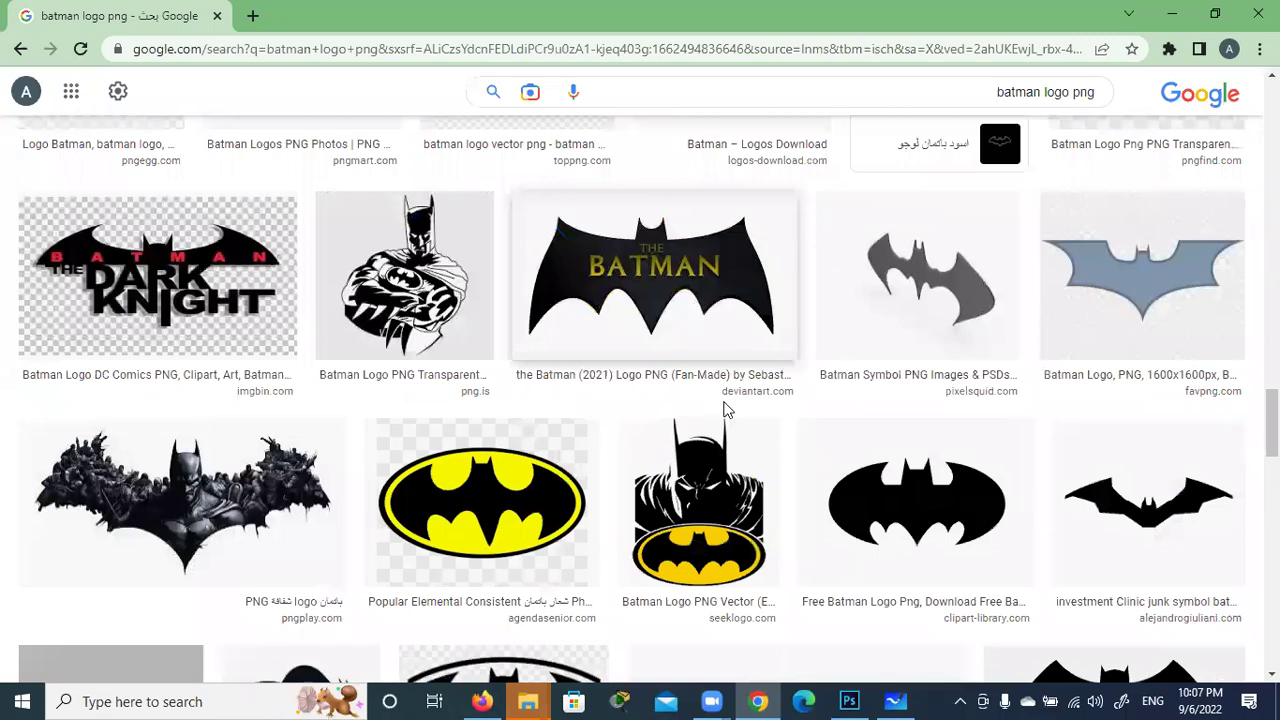
pyautogui.scroll(-4, 726, 411)
pyautogui.scroll(-4, 726, 411)
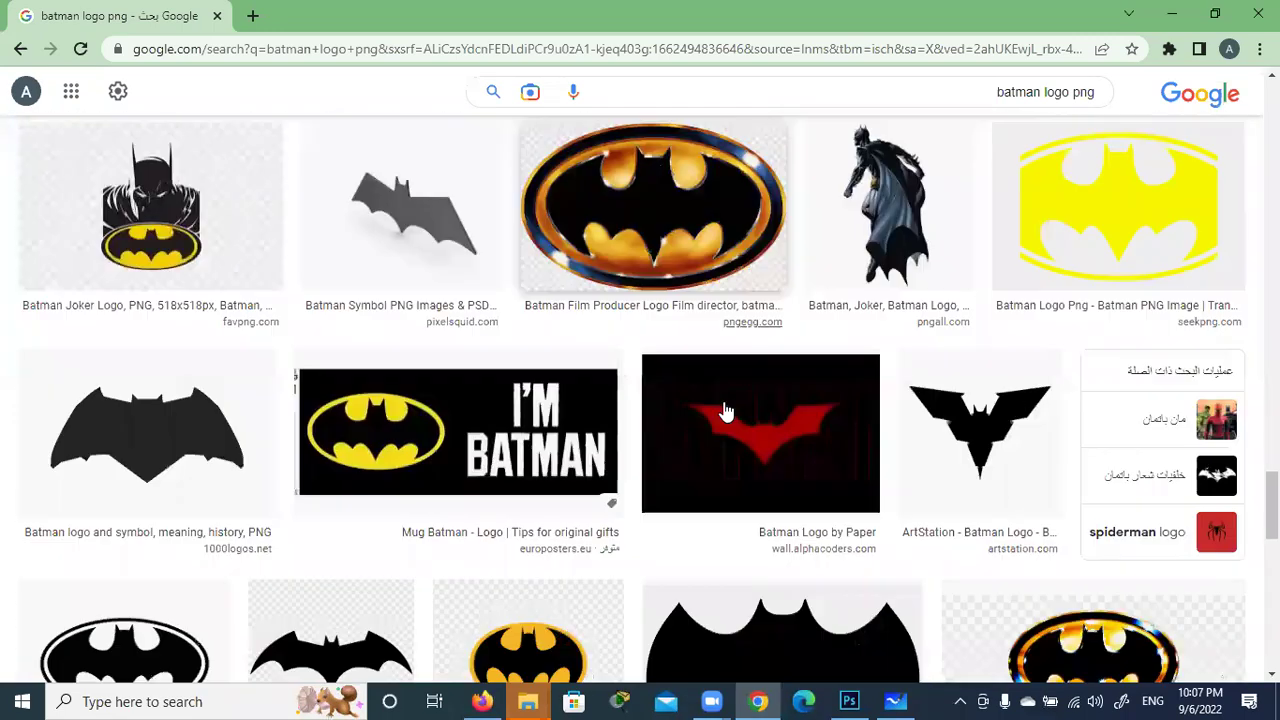
pyautogui.scroll(-4, 726, 411)
pyautogui.scroll(-4, 726, 411)
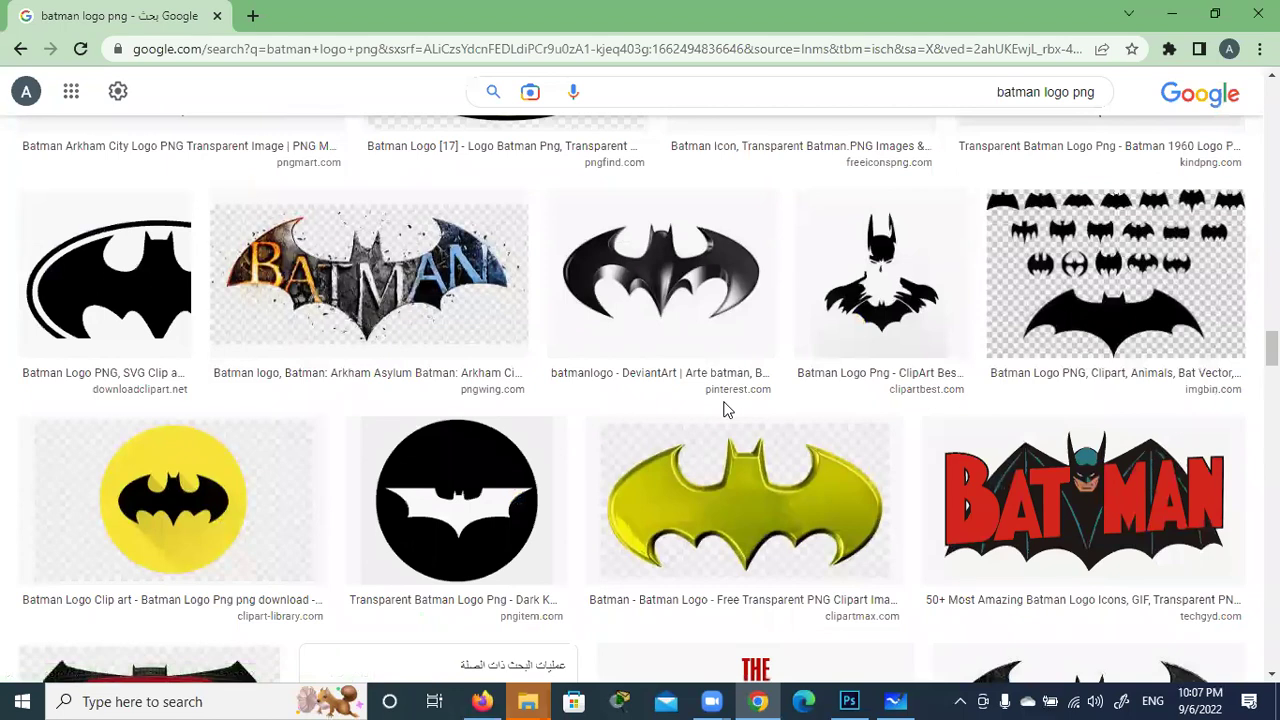
pyautogui.scroll(-3, 726, 411)
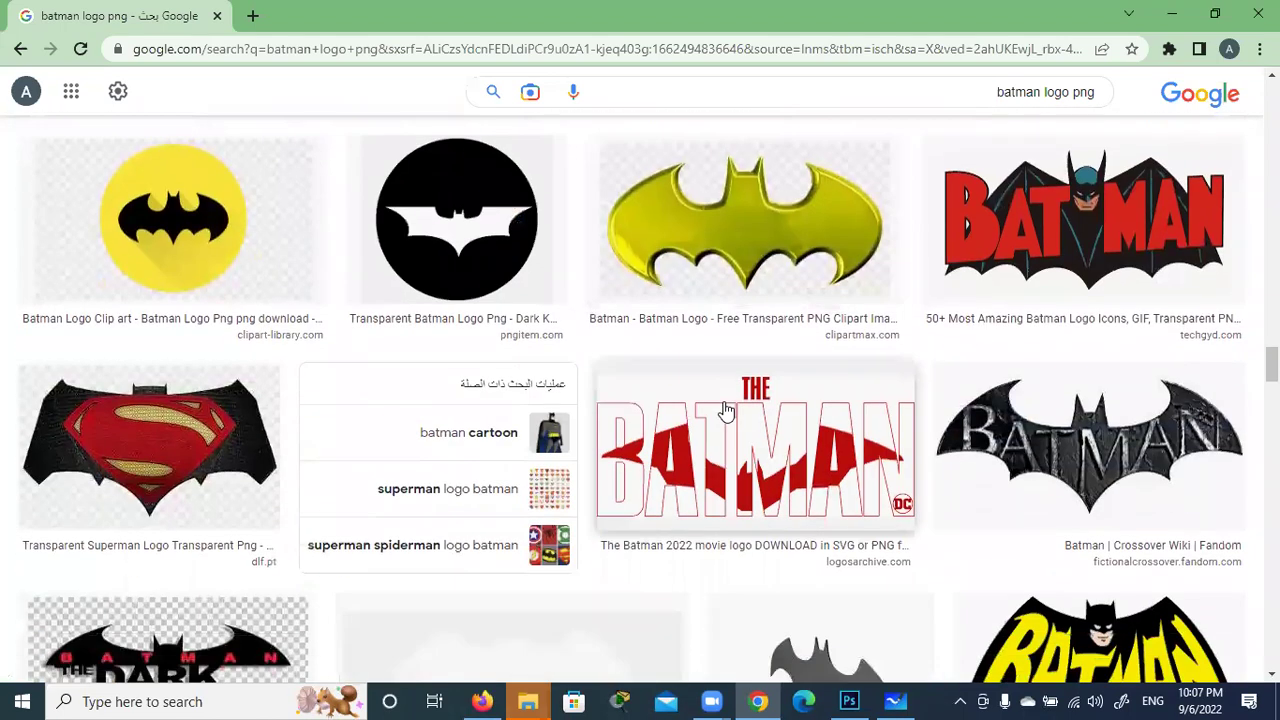
pyautogui.click(1125, 448)
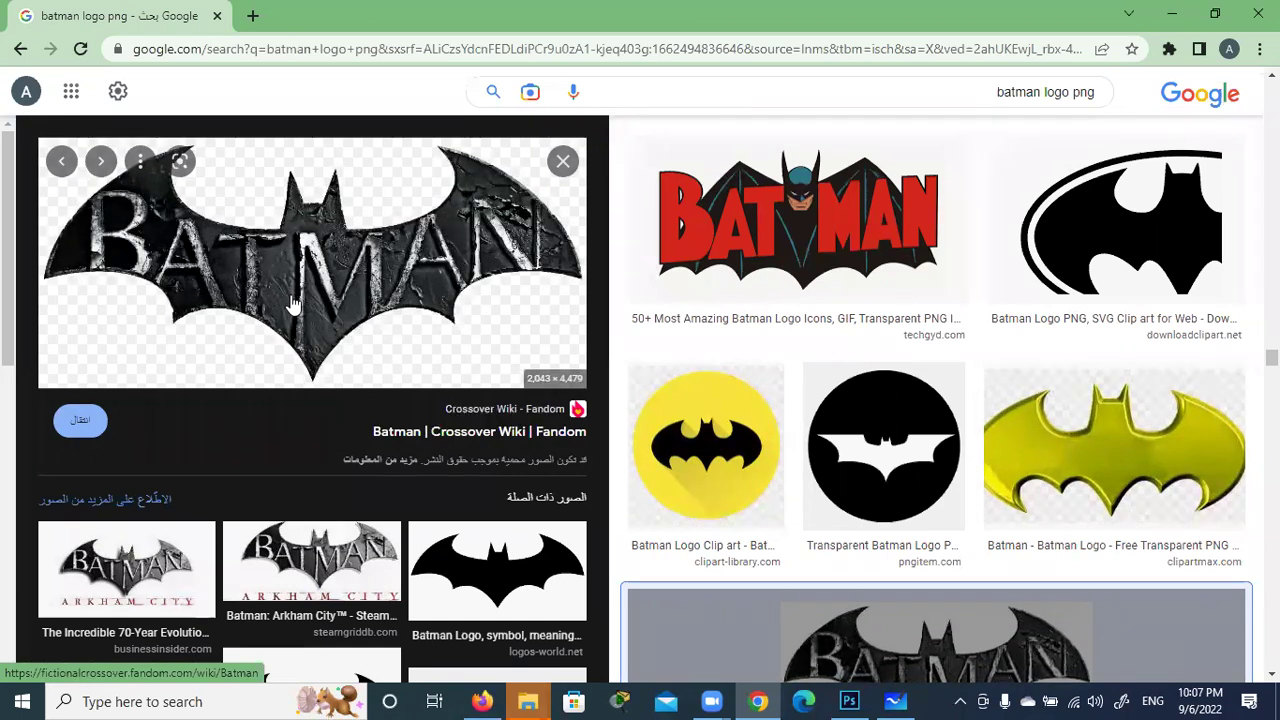
pyautogui.click(135, 548)
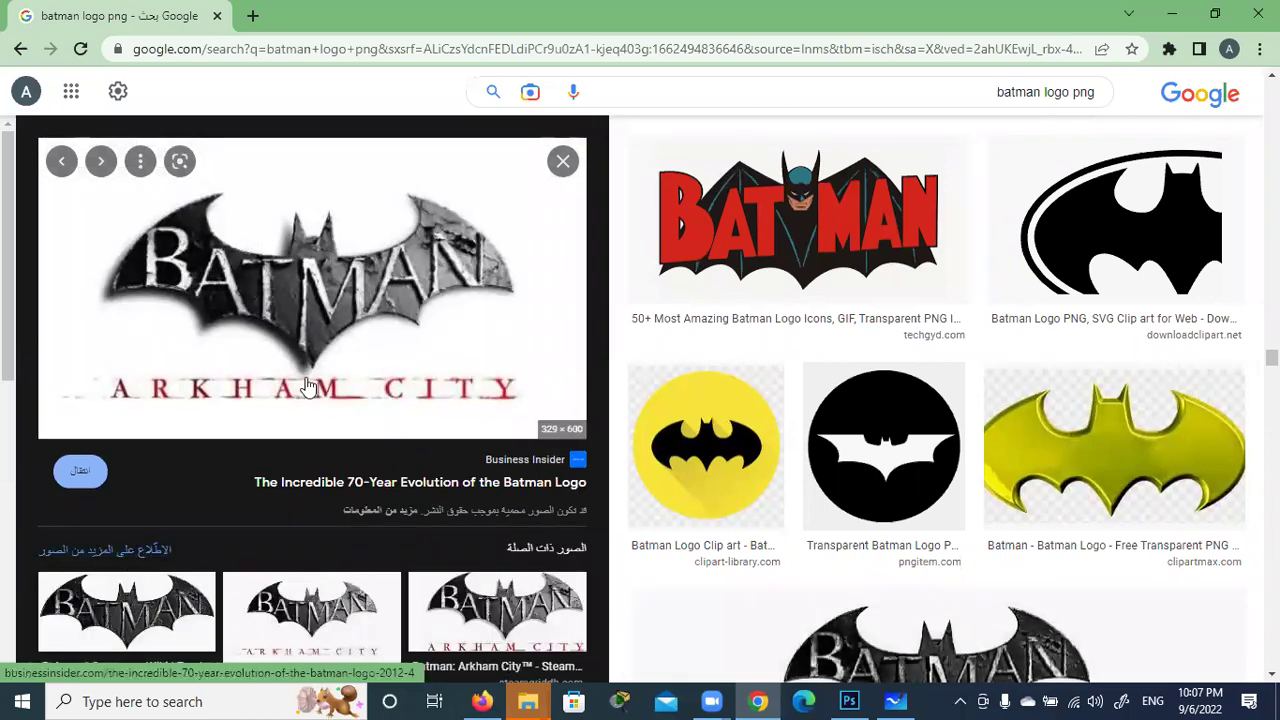
# - Scroll further and open the DeviantArt Arkham City logo preview
pyautogui.scroll(-3, 137, 563)
pyautogui.scroll(-2, 308, 386)
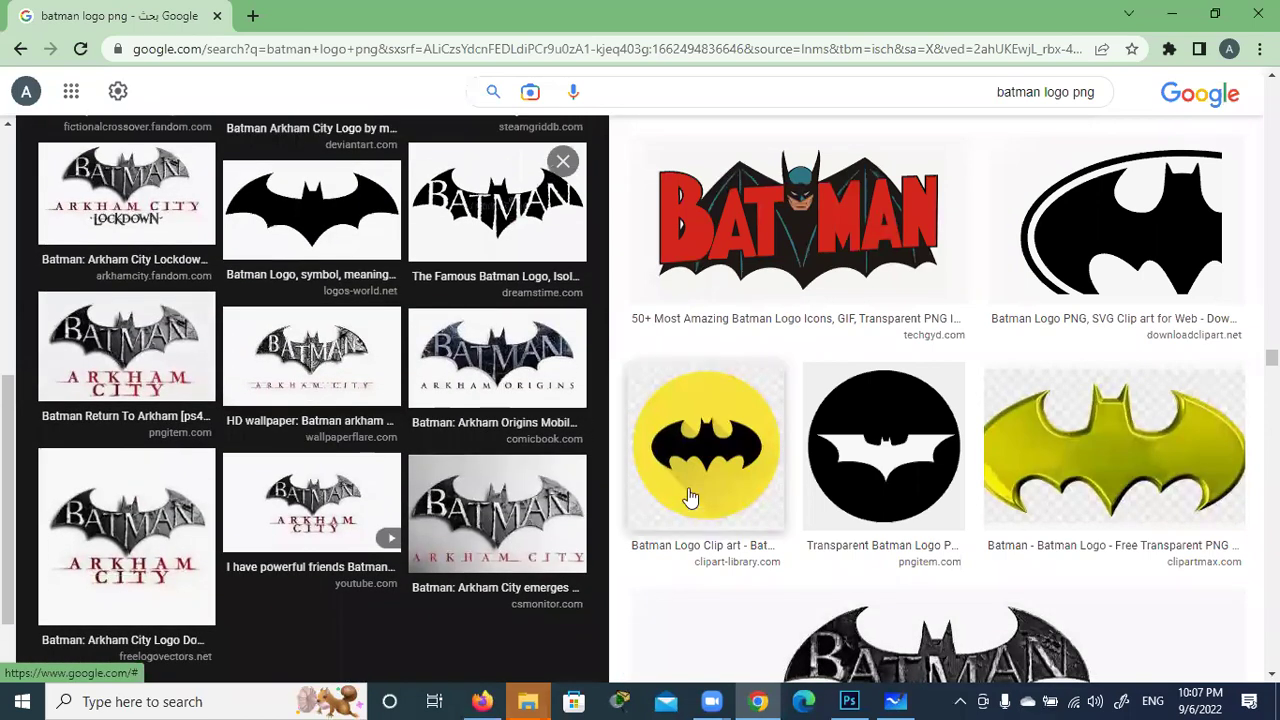
pyautogui.scroll(-3, 700, 492)
pyautogui.scroll(-3, 700, 492)
pyautogui.scroll(-3, 705, 497)
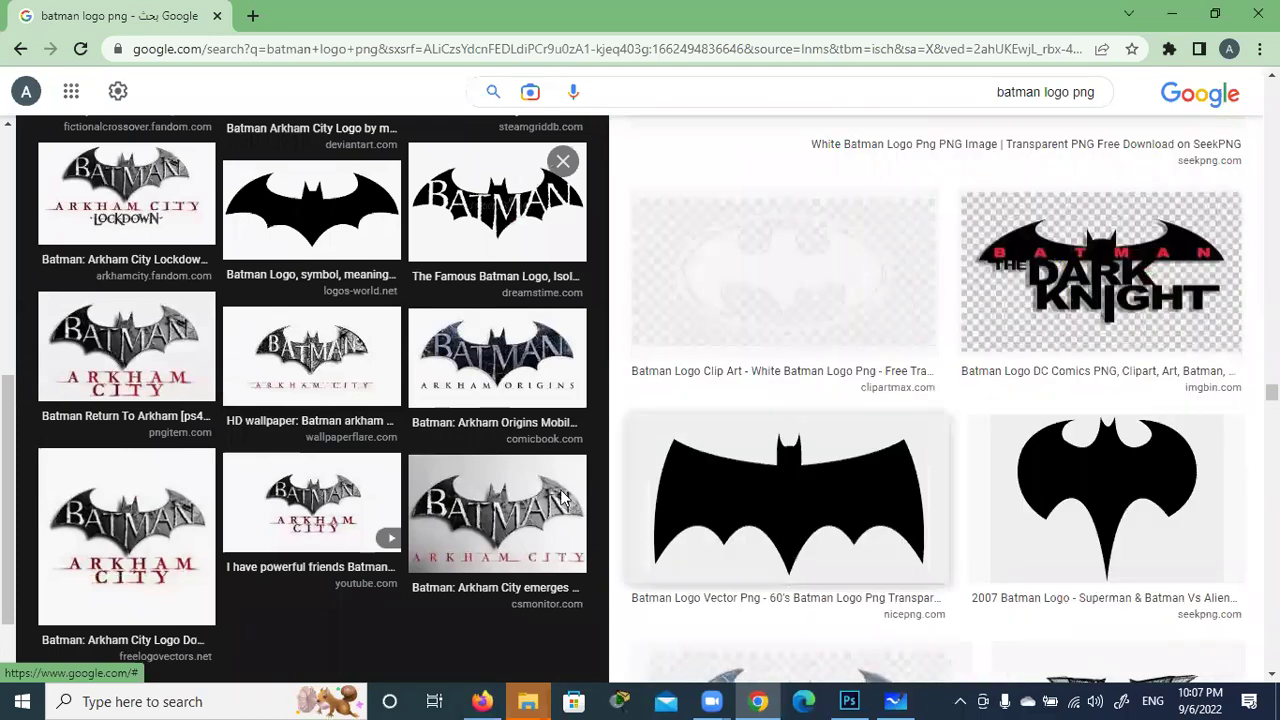
pyautogui.scroll(-2, 405, 501)
pyautogui.scroll(-5, 735, 498)
pyautogui.scroll(-5, 735, 498)
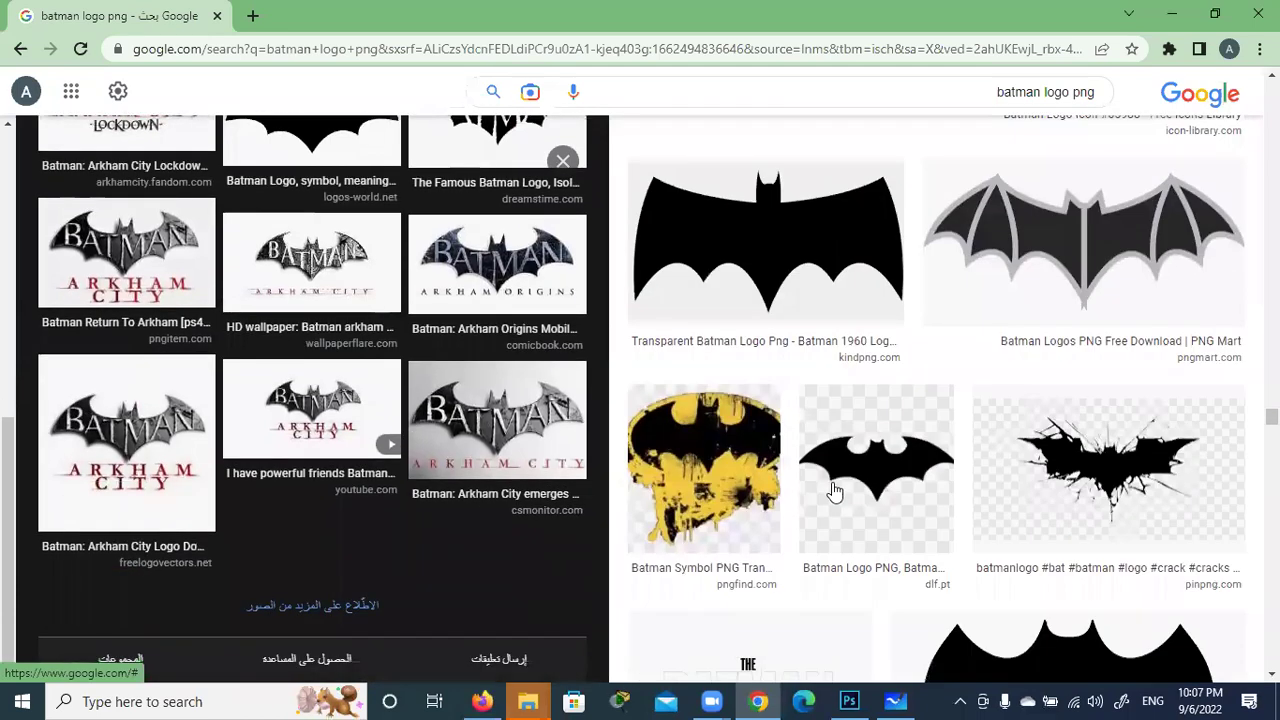
pyautogui.scroll(-4, 835, 492)
pyautogui.scroll(-4, 835, 492)
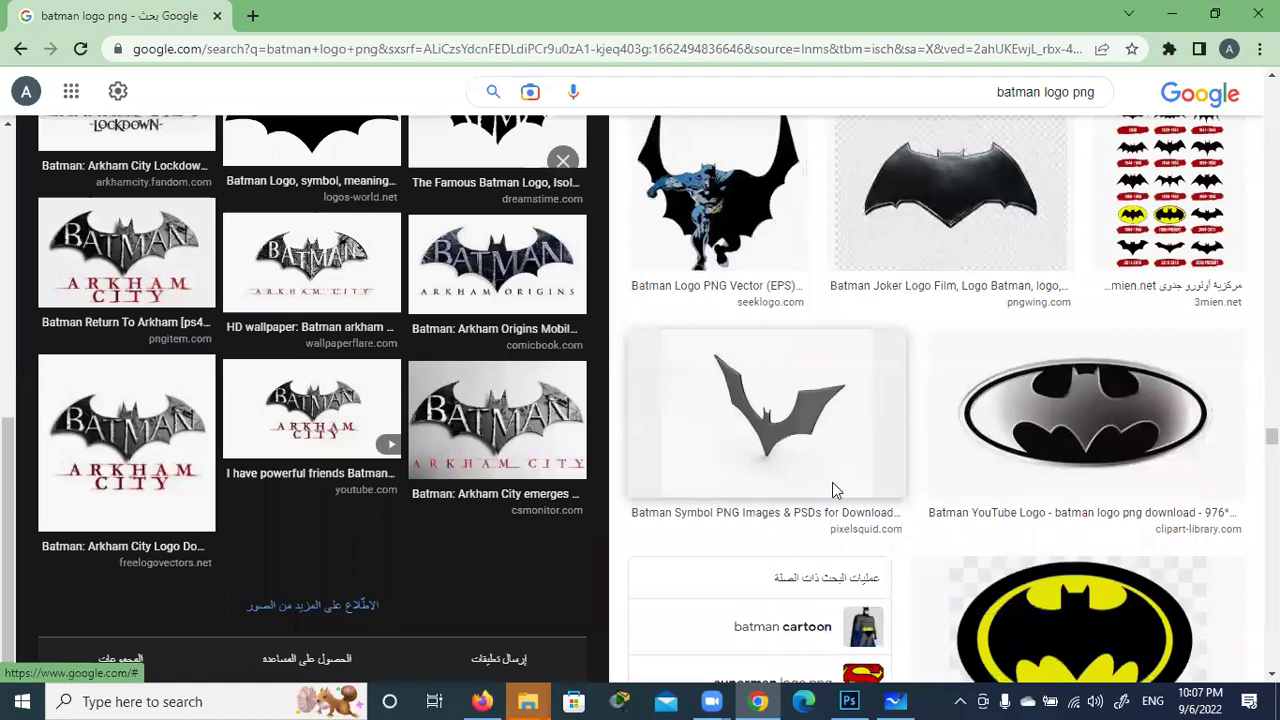
pyautogui.scroll(-3, 835, 492)
pyautogui.scroll(-3, 835, 492)
pyautogui.scroll(-4, 835, 492)
pyautogui.scroll(-2, 832, 490)
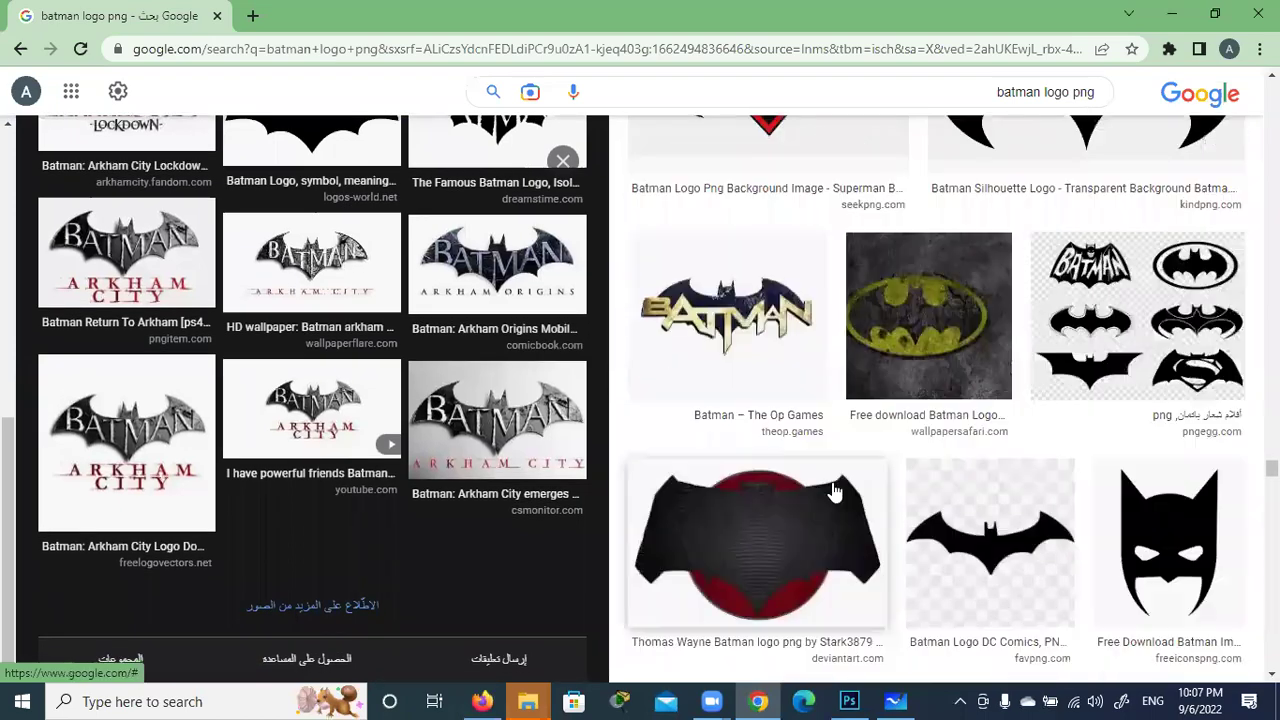
pyautogui.scroll(-4, 832, 490)
pyautogui.scroll(-4, 835, 490)
pyautogui.scroll(-1, 835, 490)
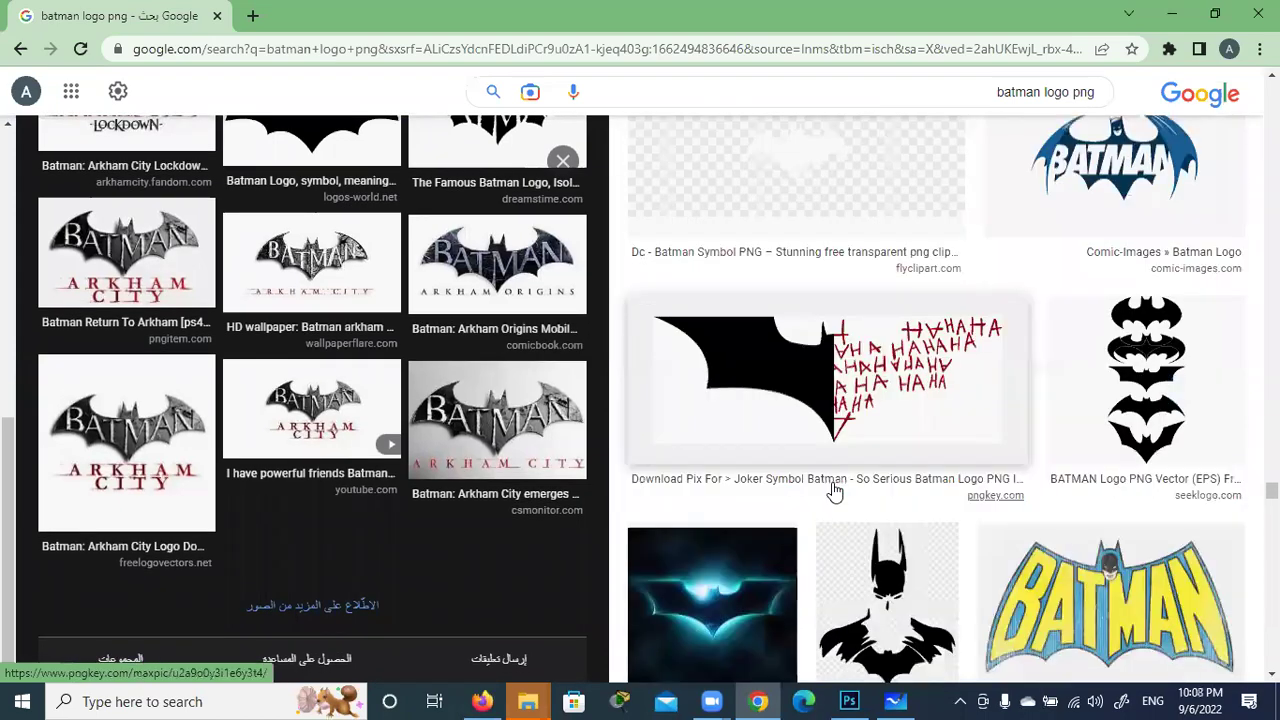
pyautogui.scroll(-4, 835, 490)
pyautogui.scroll(-4, 835, 490)
pyautogui.scroll(-2, 835, 492)
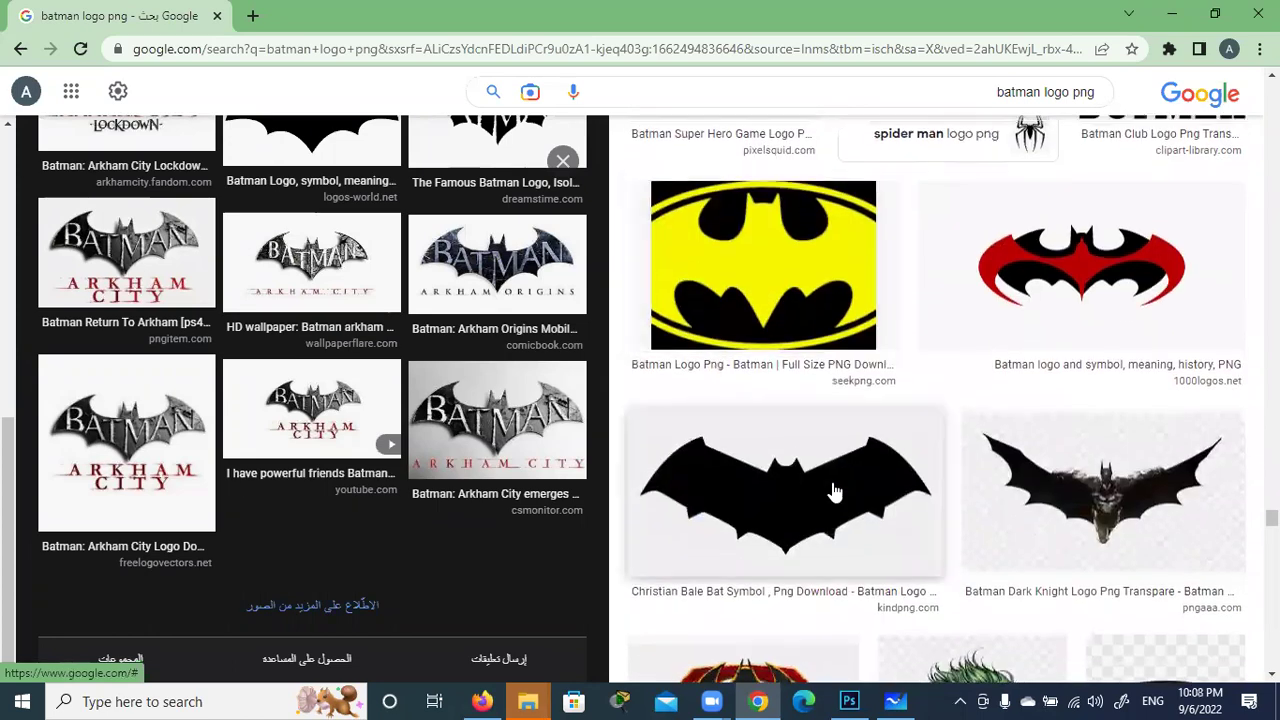
pyautogui.scroll(-3, 835, 492)
pyautogui.scroll(-3, 835, 492)
pyautogui.scroll(-4, 835, 490)
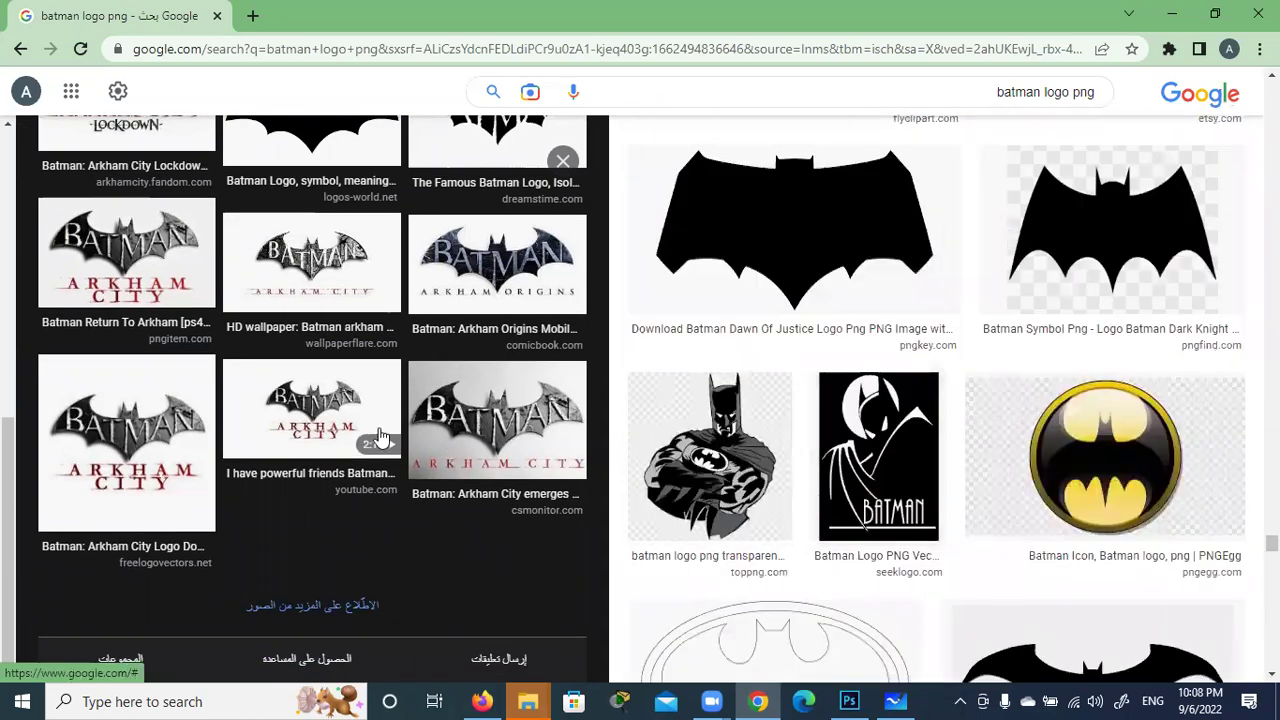
pyautogui.click(375, 437)
pyautogui.click(324, 610)
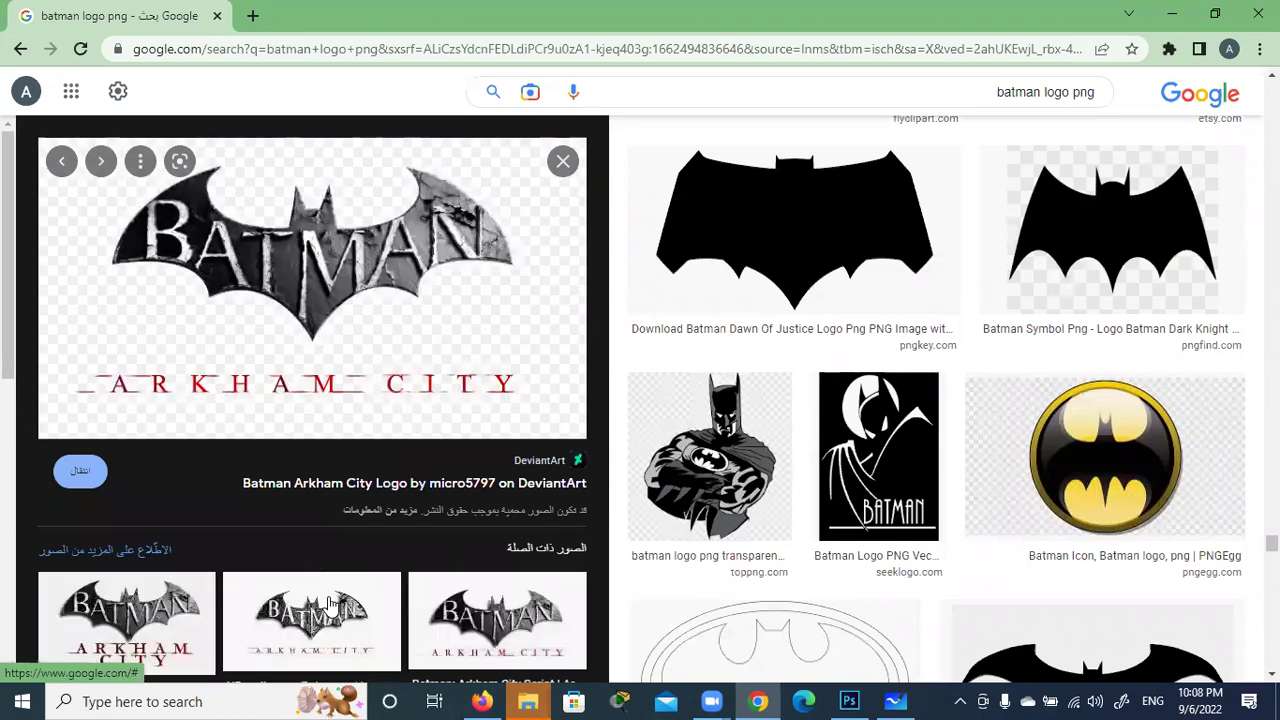
# - Save the previewed Arkham City logo as a PNG on the Desktop
pyautogui.rightClick(294, 251)
pyautogui.click(398, 447)
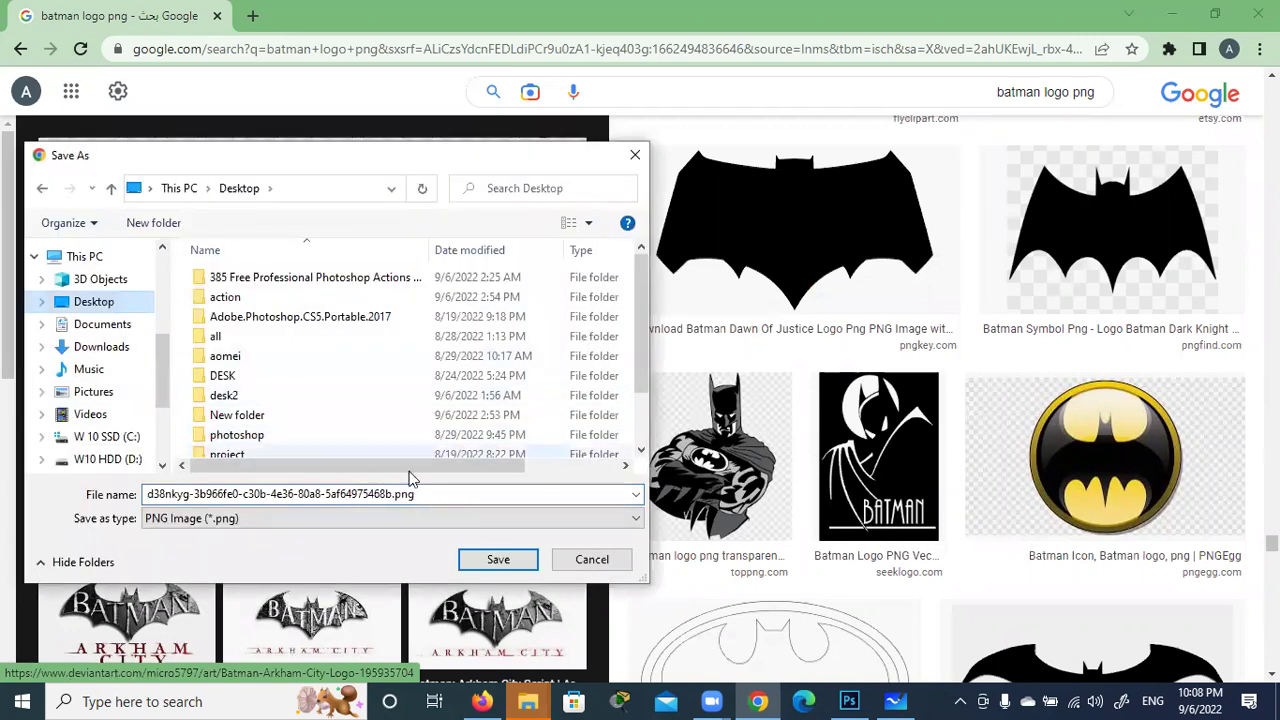
pyautogui.click(497, 560)
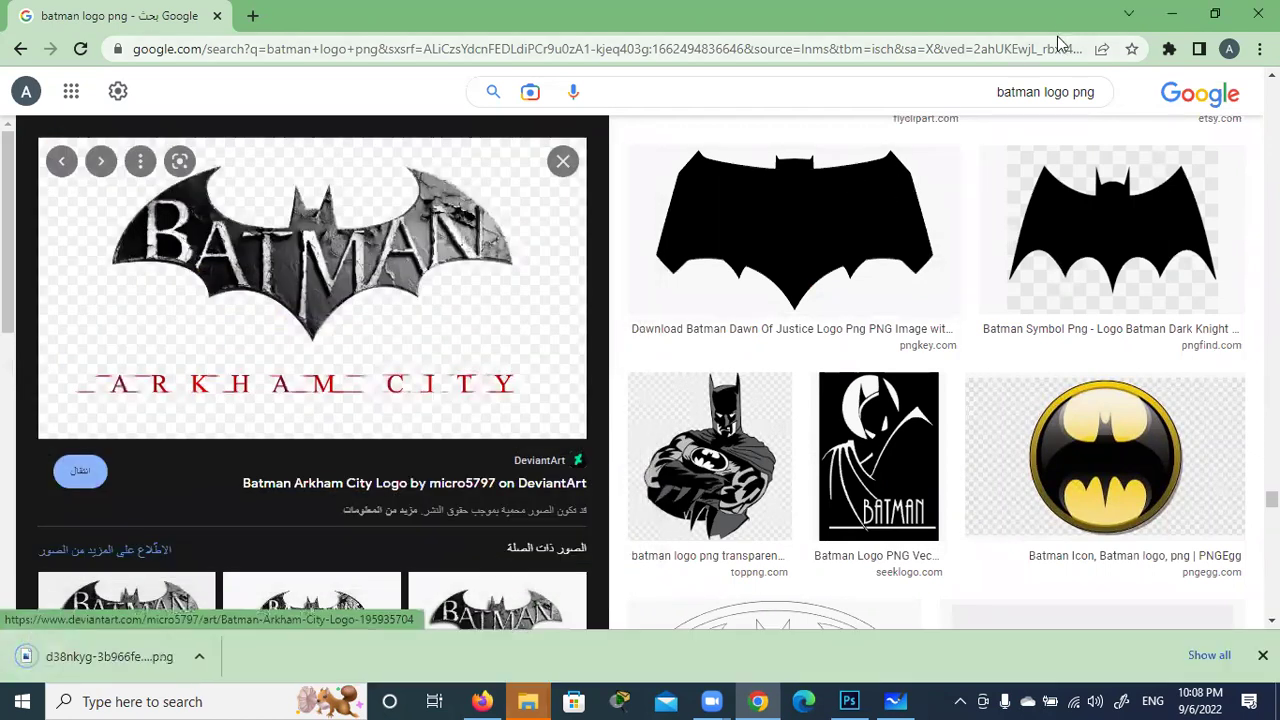
# - Drag the downloaded Batman PNG from the desktop into Photoshop as a new document
pyautogui.click(849, 701)
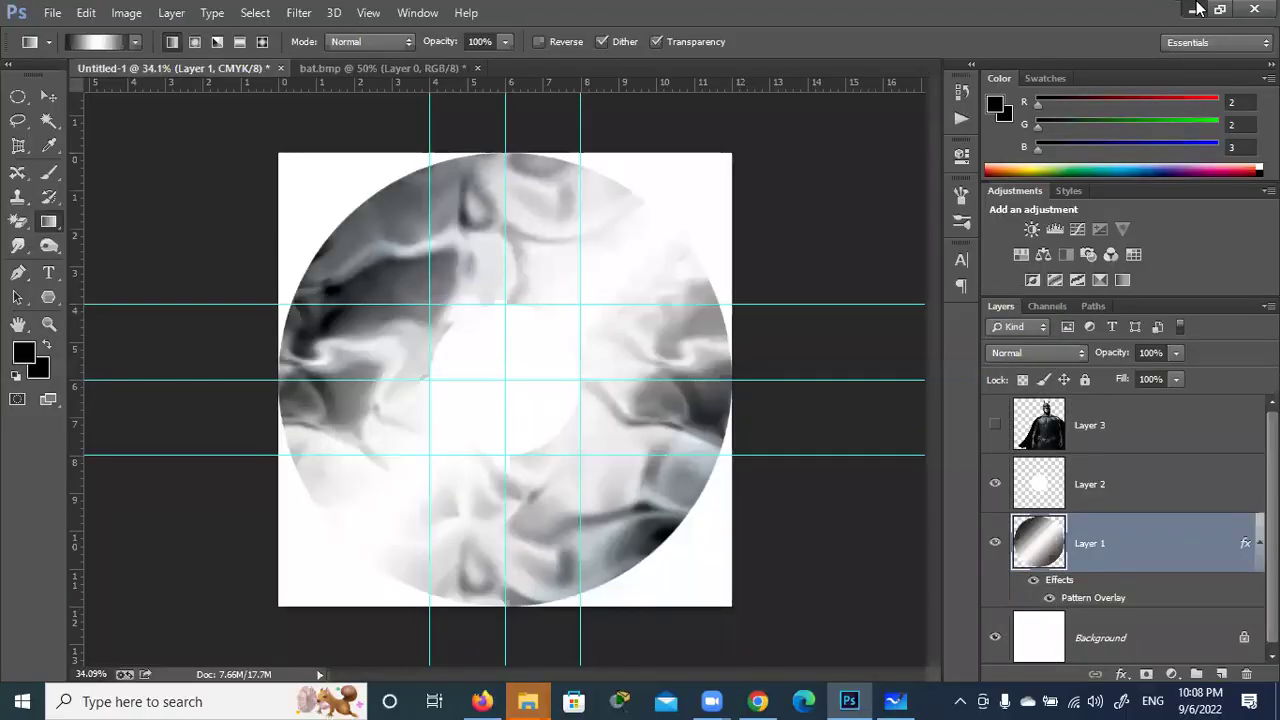
pyautogui.click(1193, 9)
pyautogui.click(1172, 9)
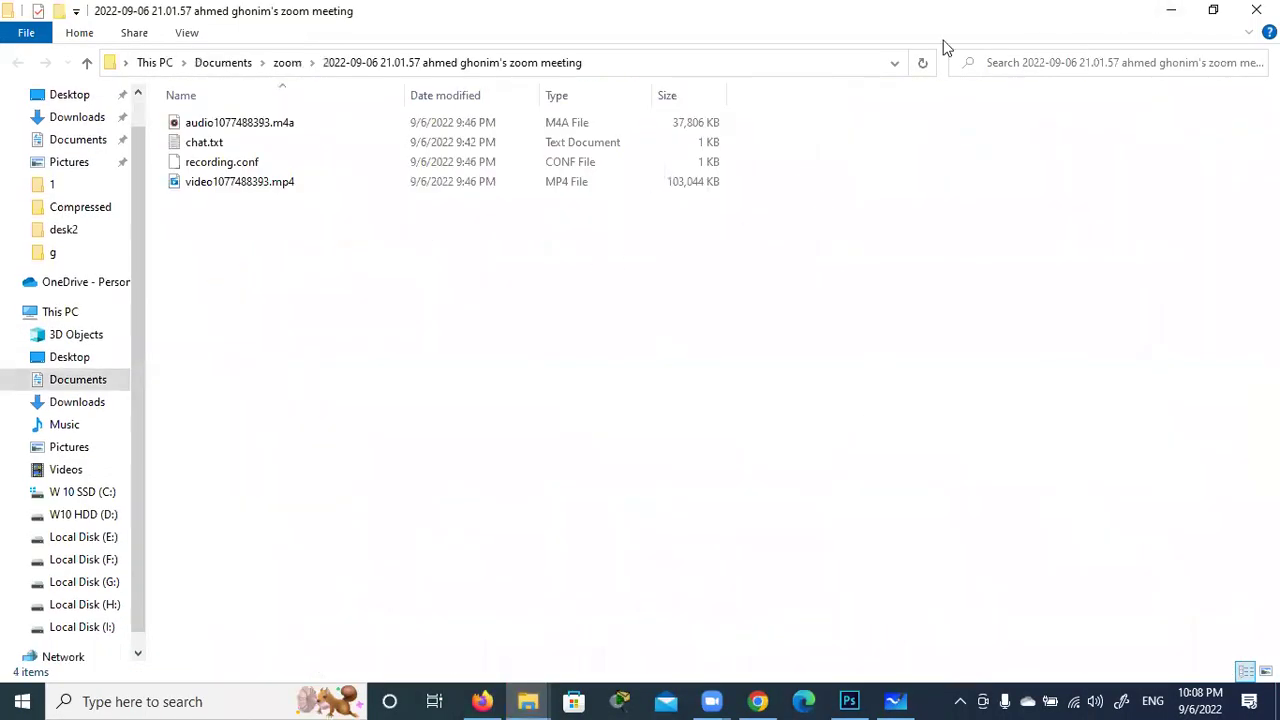
pyautogui.click(1174, 9)
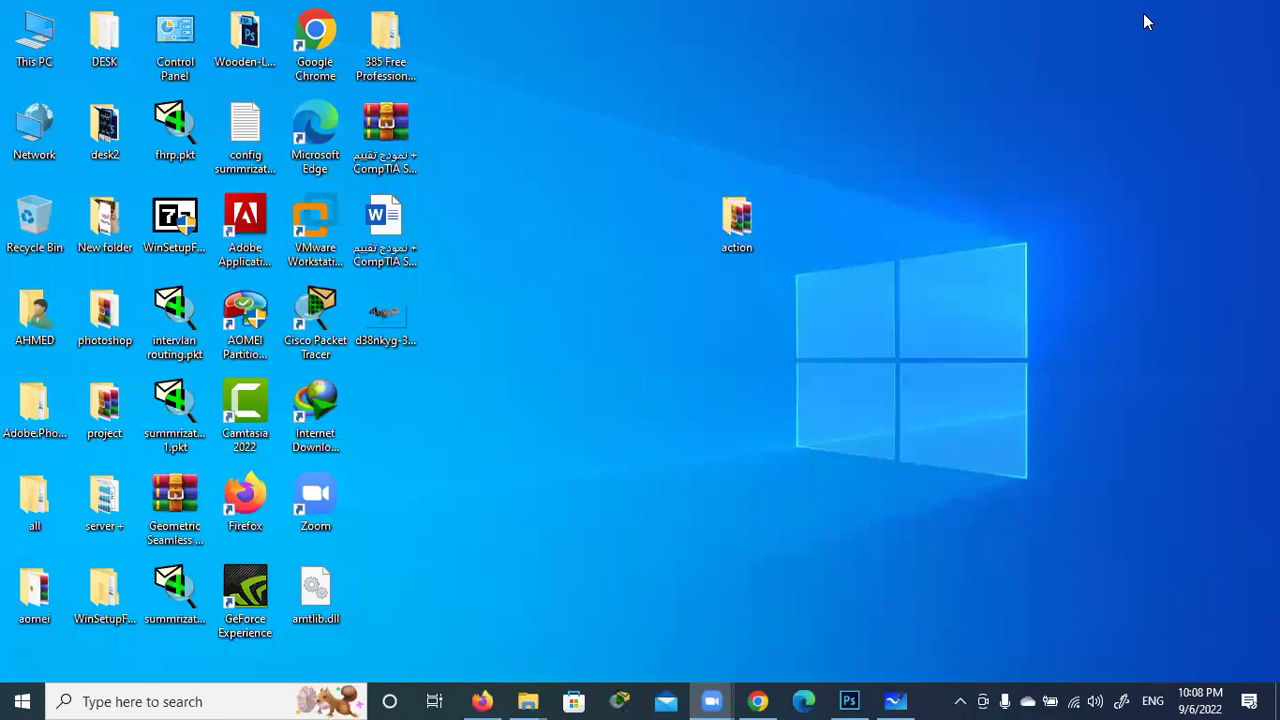
pyautogui.moveTo(382, 315)
pyautogui.mouseDown()
pyautogui.moveTo(793, 571)
pyautogui.moveTo(714, 353)
pyautogui.mouseUp()
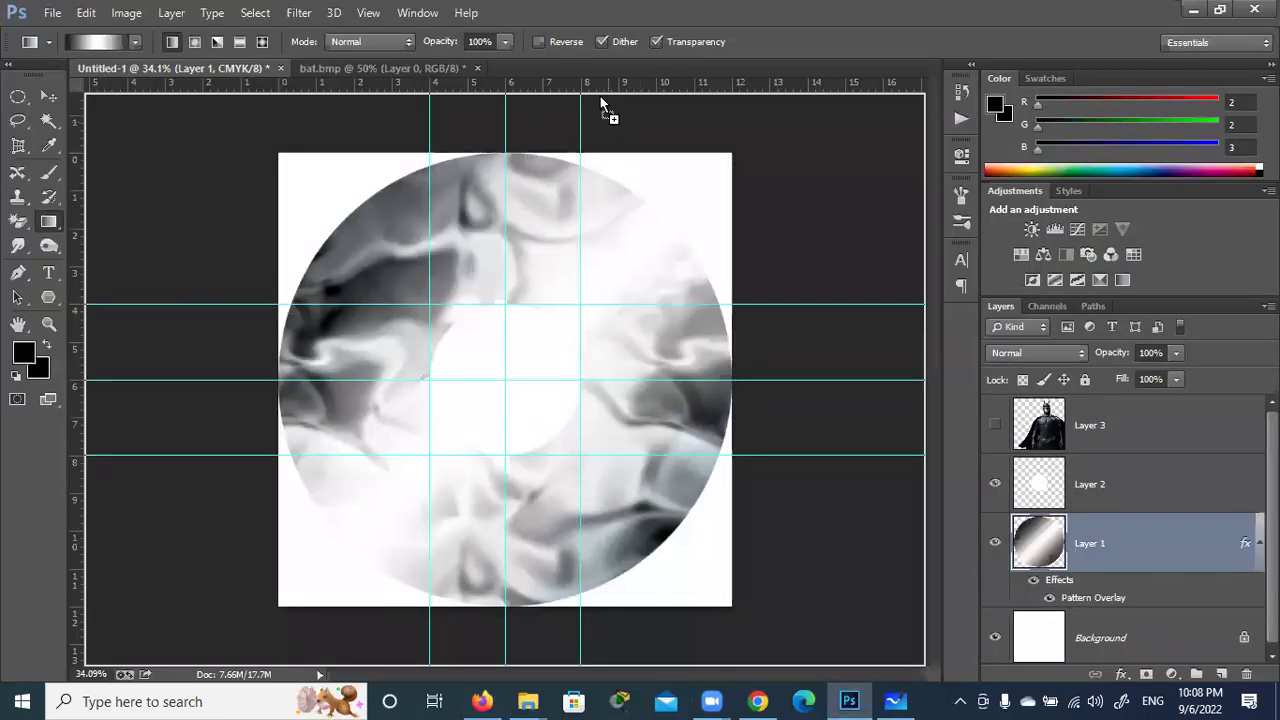
pyautogui.moveTo(600, 96); pyautogui.dragTo(592, 66)
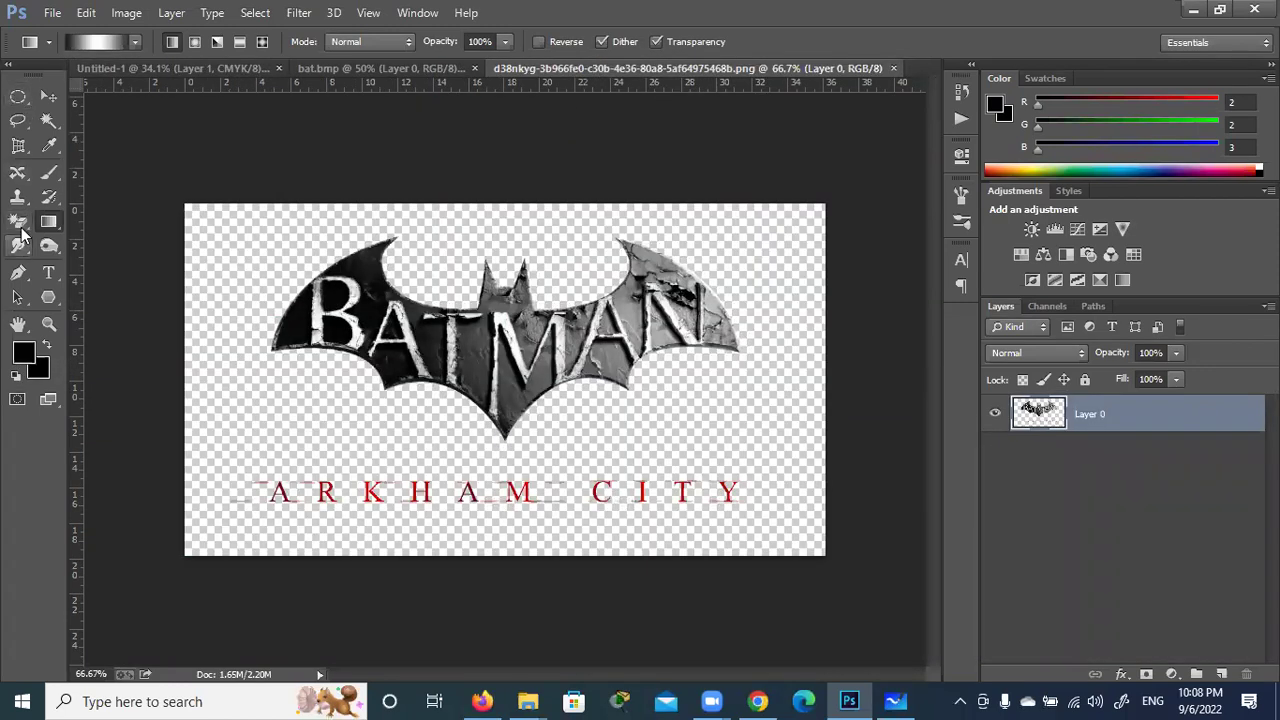
# - Erase the red ARKHAM CITY text with the Eraser at brush size 125
pyautogui.click(18, 221)
pyautogui.click(112, 220)
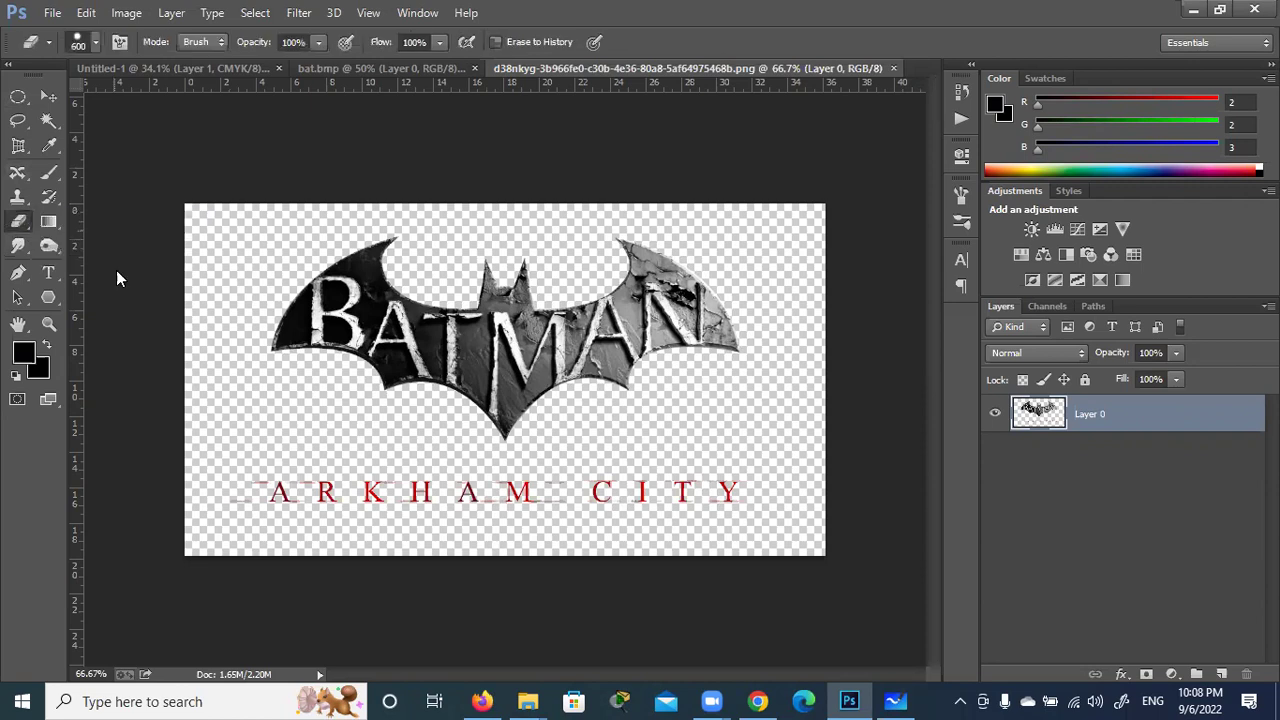
pyautogui.press('[')
pyautogui.press('[')
pyautogui.press('[')
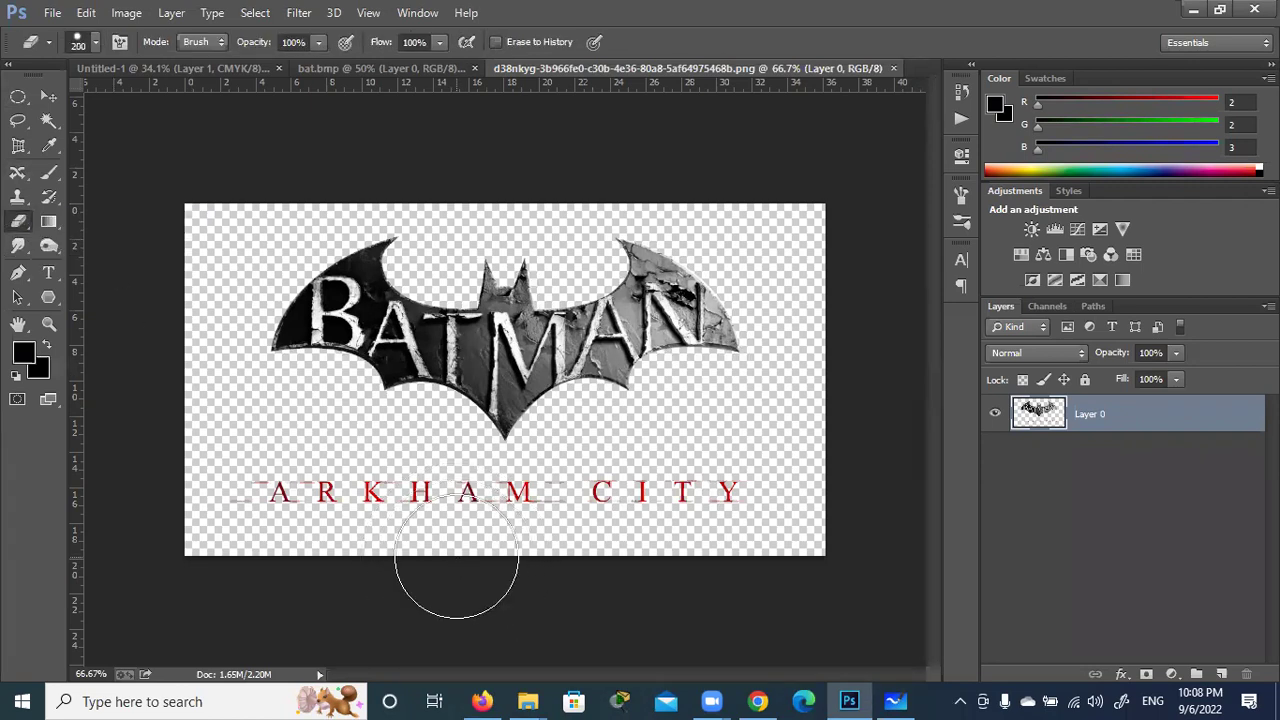
pyautogui.press('[')
pyautogui.press('[')
pyautogui.press('[')
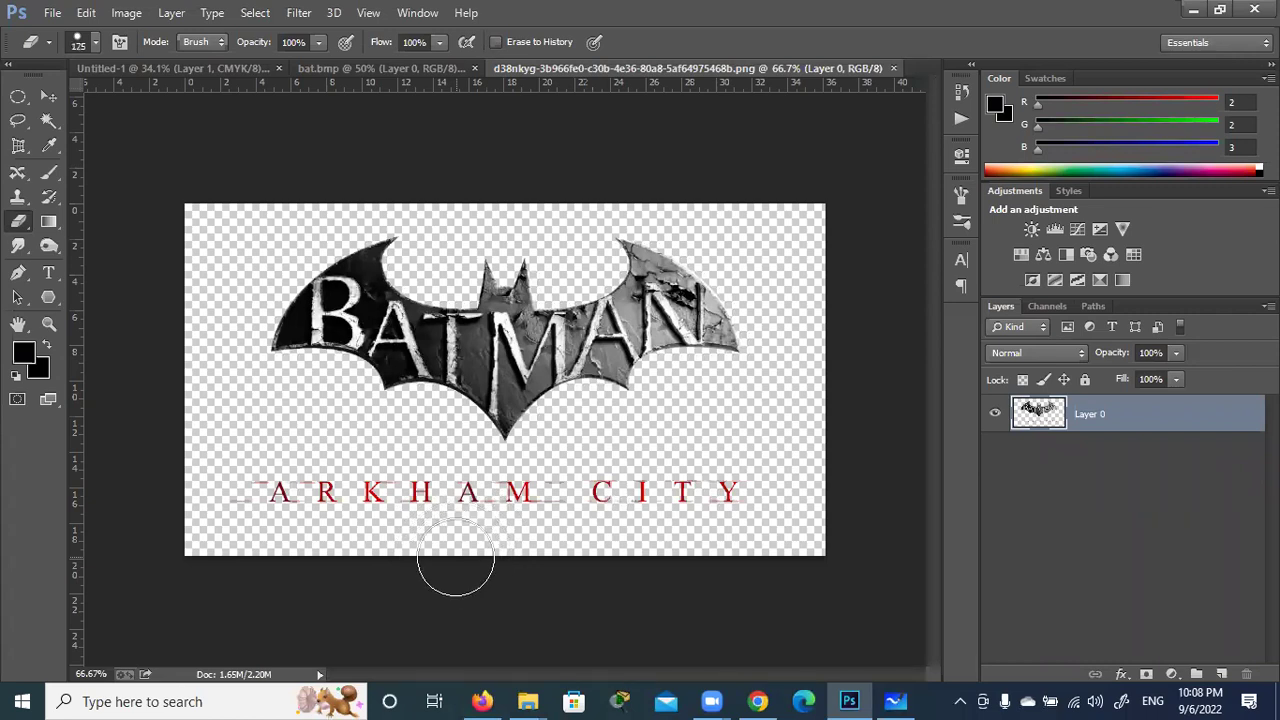
pyautogui.moveTo(734, 486); pyautogui.dragTo(214, 493)
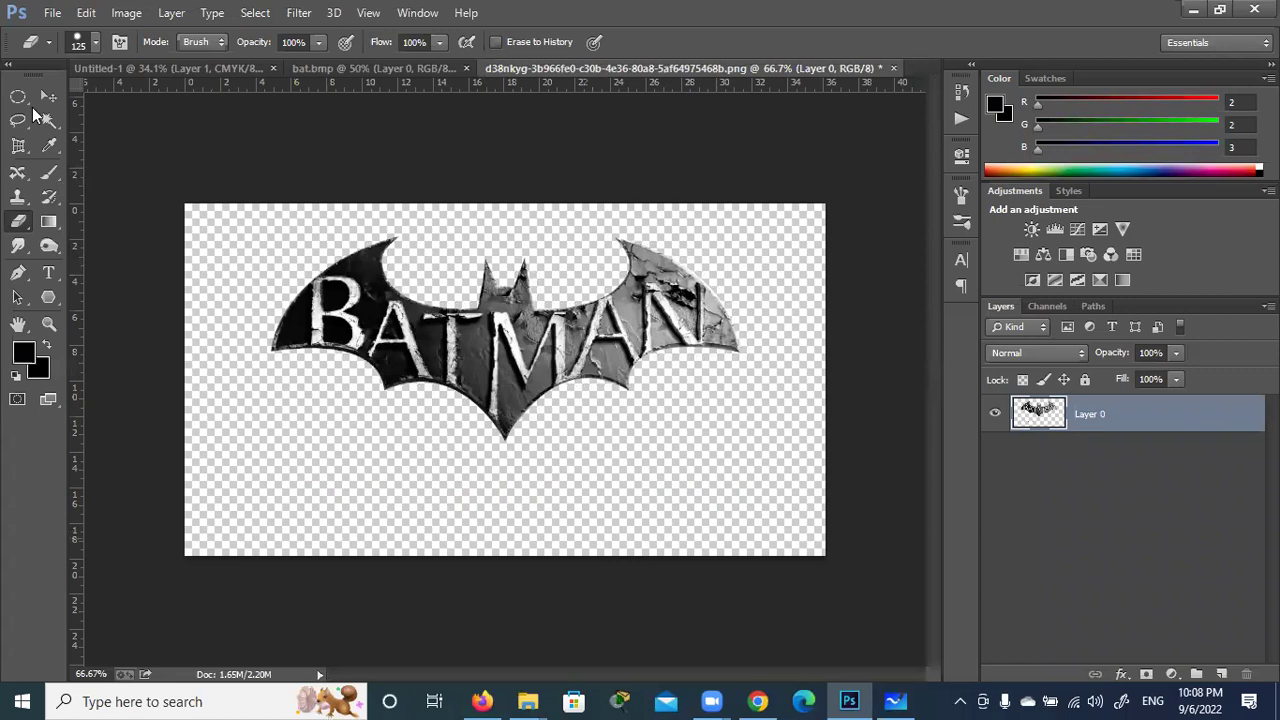
# - Move the Batman logo onto the disc artwork near its top edge
pyautogui.press('v')
pyautogui.moveTo(500, 356); pyautogui.dragTo(225, 72)
pyautogui.moveTo(329, 131)
pyautogui.mouseDown()
pyautogui.moveTo(524, 242)
pyautogui.moveTo(524, 262)
pyautogui.moveTo(531, 223)
pyautogui.mouseUp()
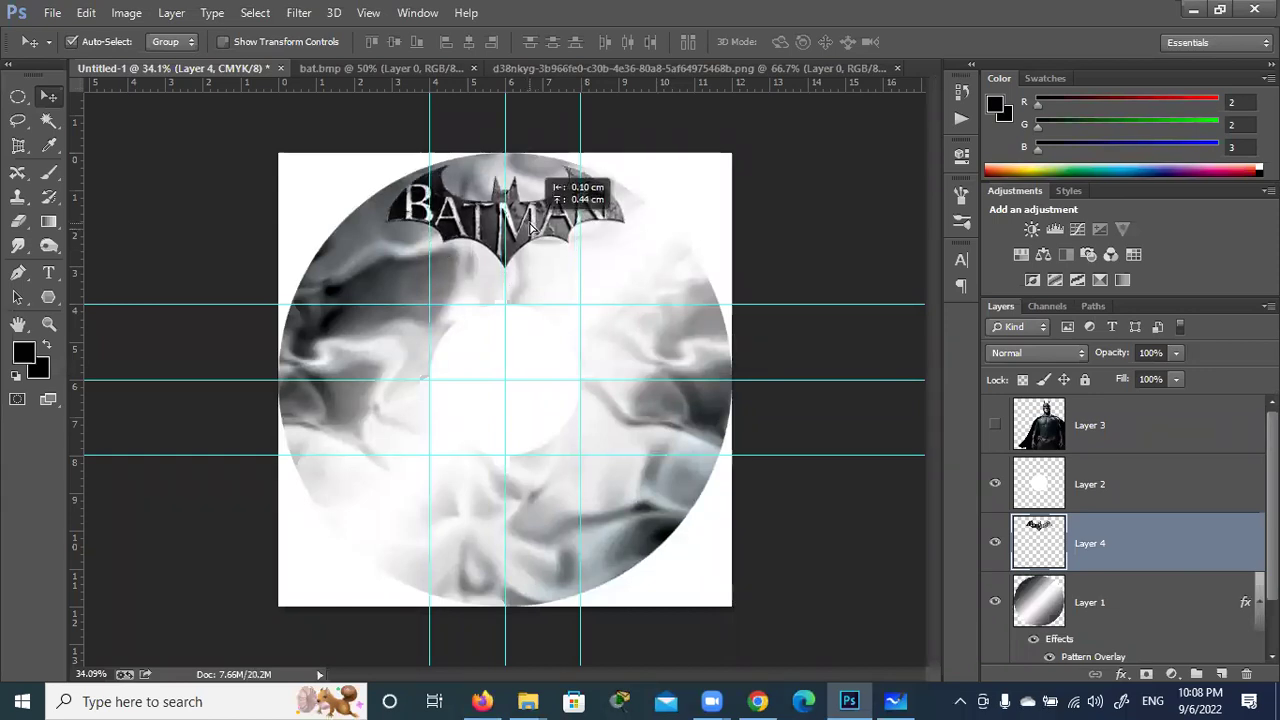
pyautogui.moveTo(531, 228); pyautogui.dragTo(531, 258)
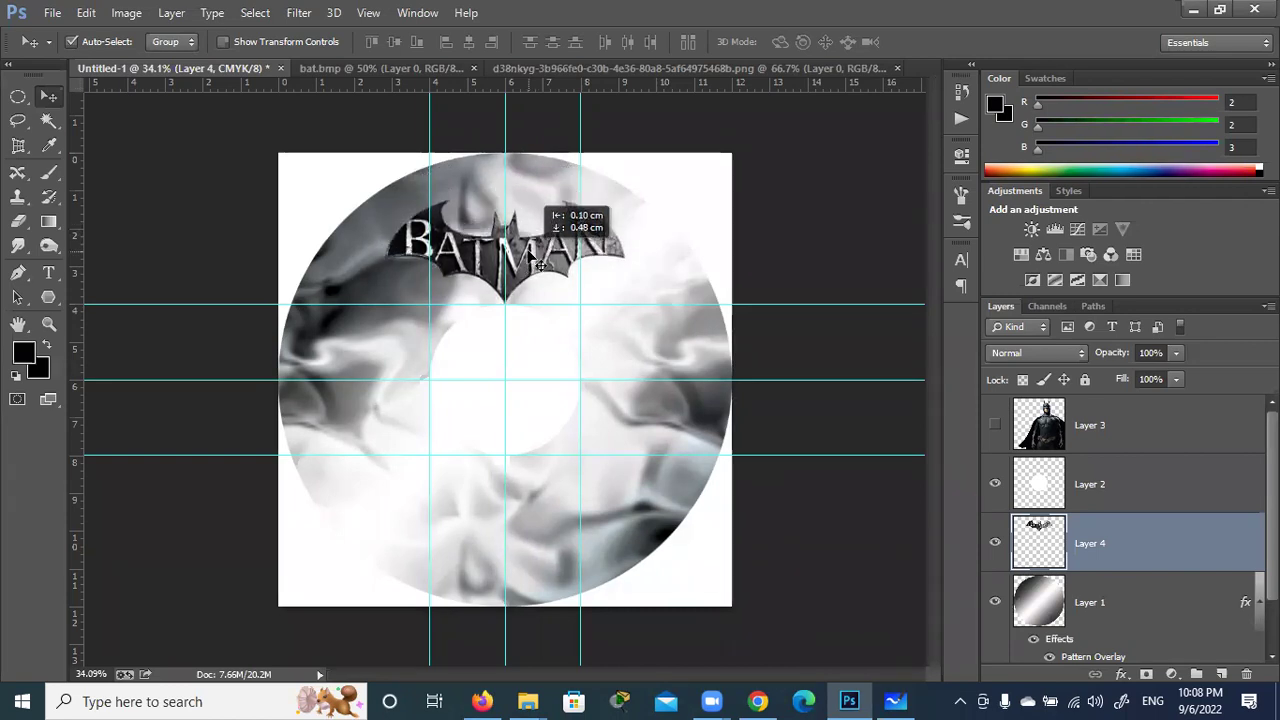
# - Free-transform the logo down to roughly 80% and position it at the disc's top
pyautogui.hotkey('ctrl', 't')
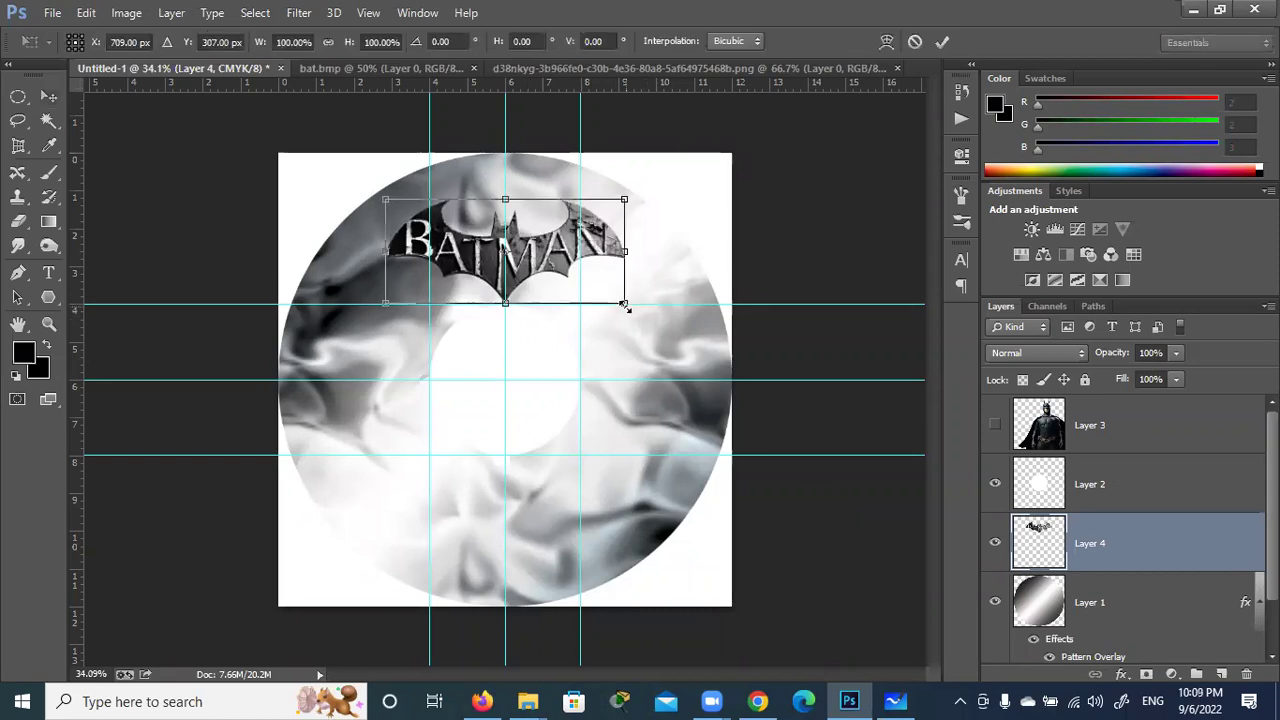
pyautogui.moveTo(612, 291); pyautogui.dragTo(588, 286)
pyautogui.moveTo(520, 262)
pyautogui.mouseDown()
pyautogui.moveTo(527, 222)
pyautogui.moveTo(530, 243)
pyautogui.mouseUp()
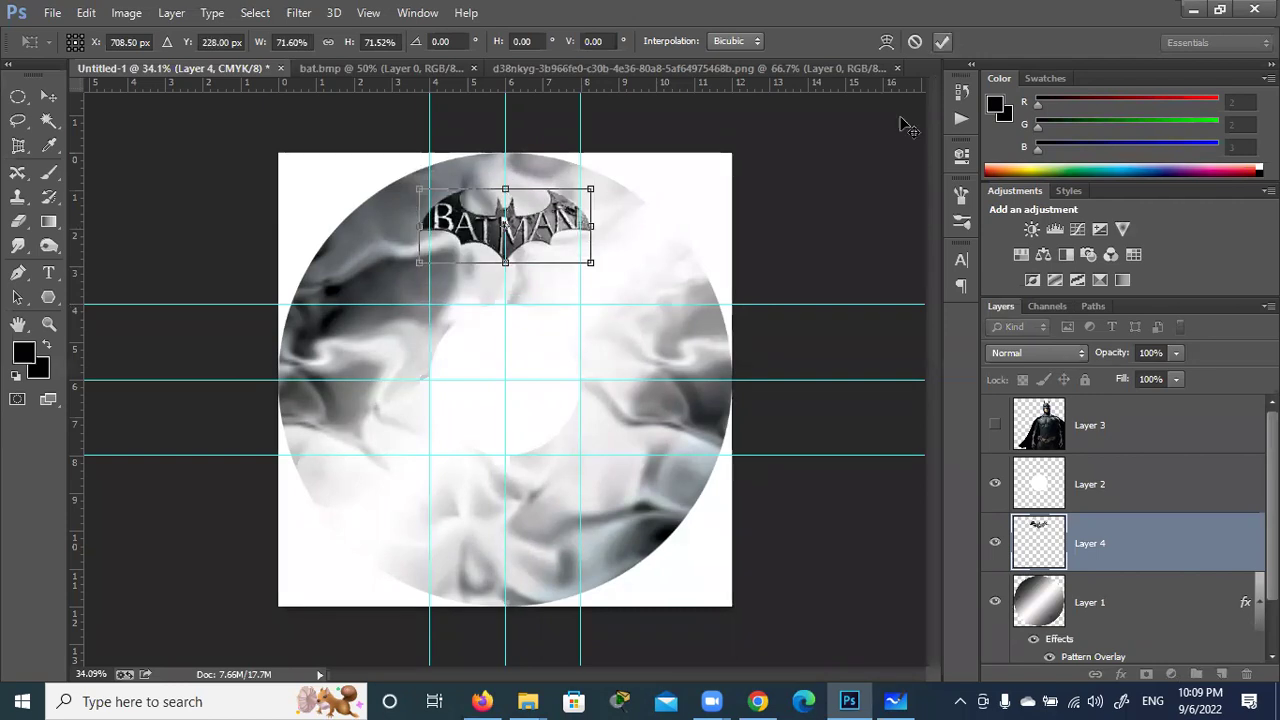
pyautogui.press('Return')
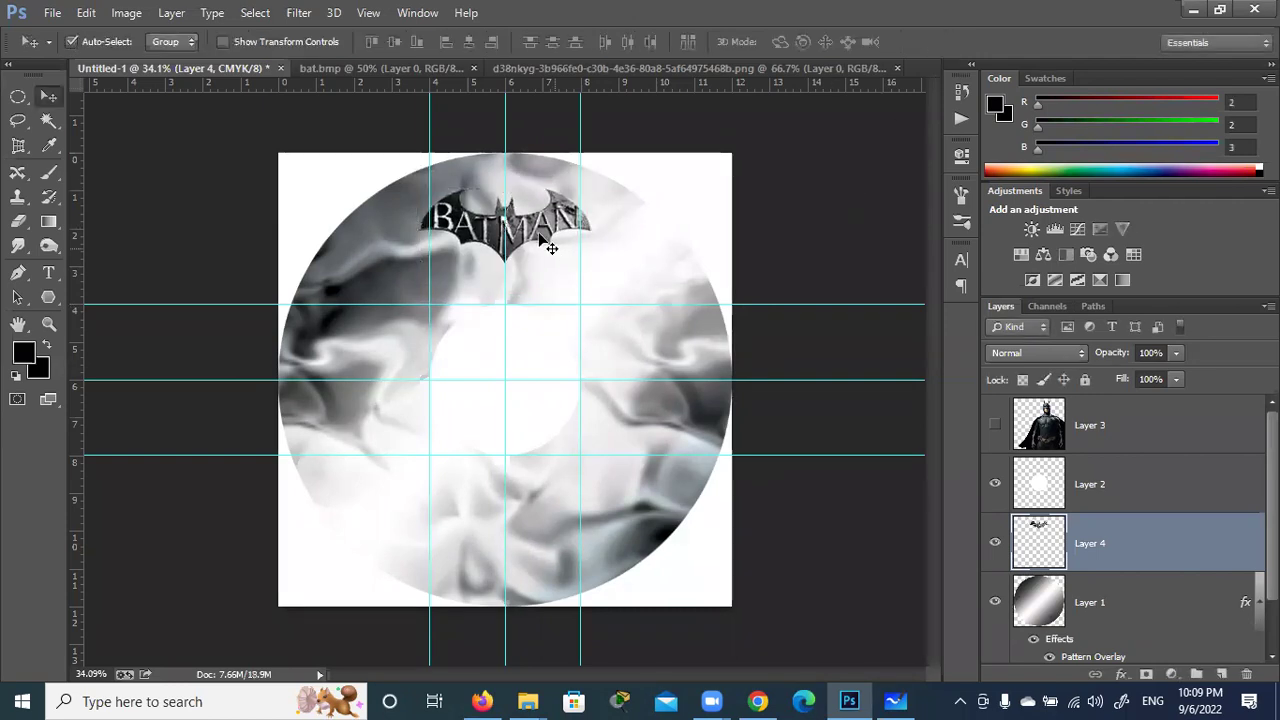
pyautogui.moveTo(547, 242); pyautogui.dragTo(547, 249)
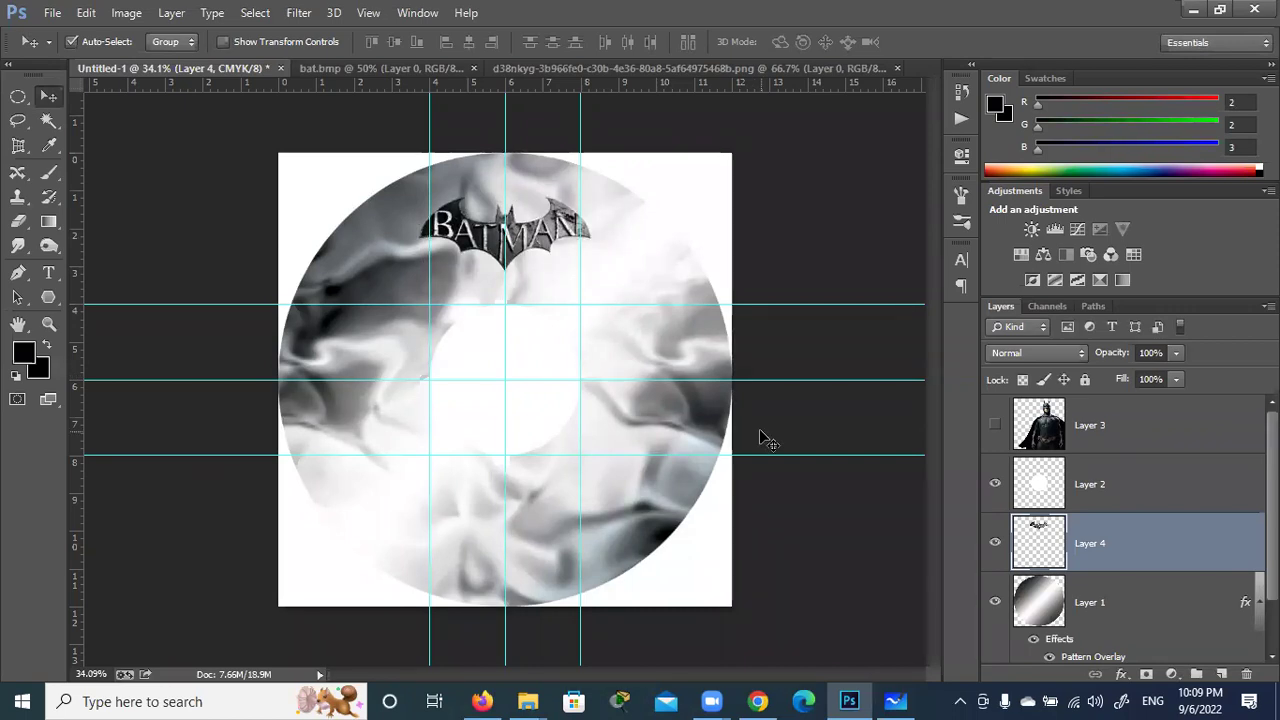
# - Show the Batman figure, place its layer beneath the logo, and shift it right and down
pyautogui.click(995, 427)
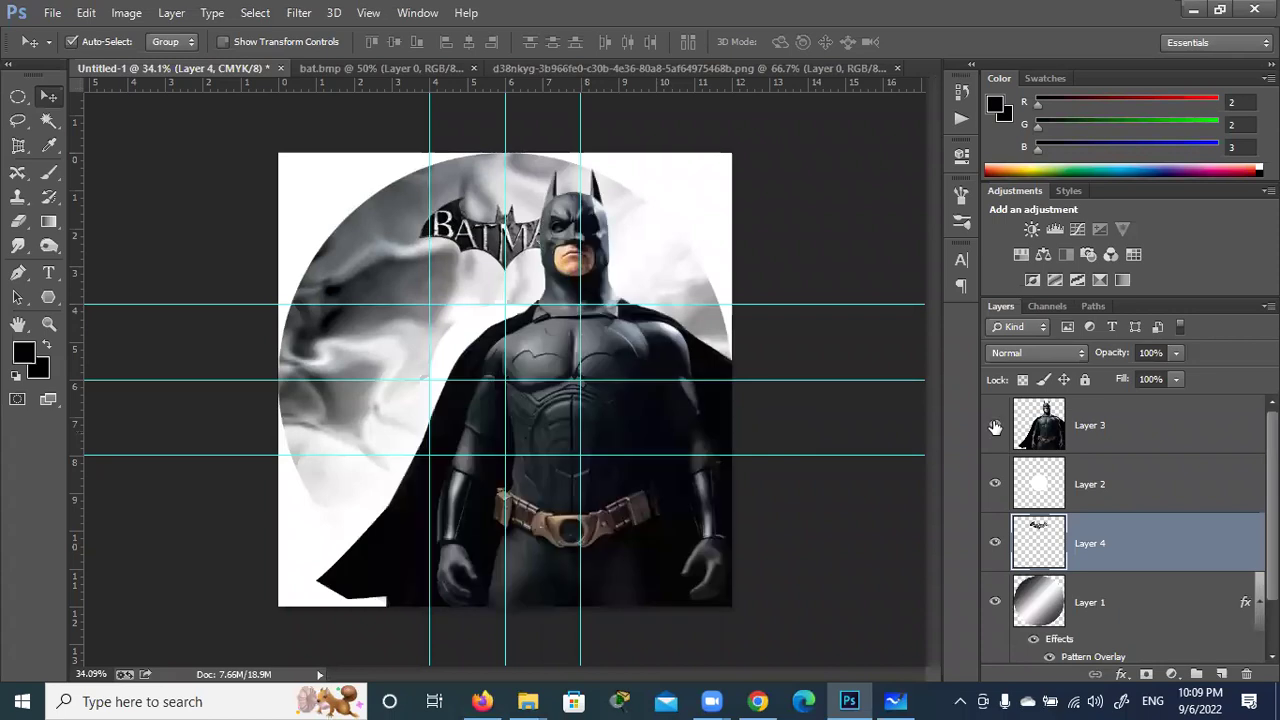
pyautogui.moveTo(1160, 433); pyautogui.dragTo(1161, 514)
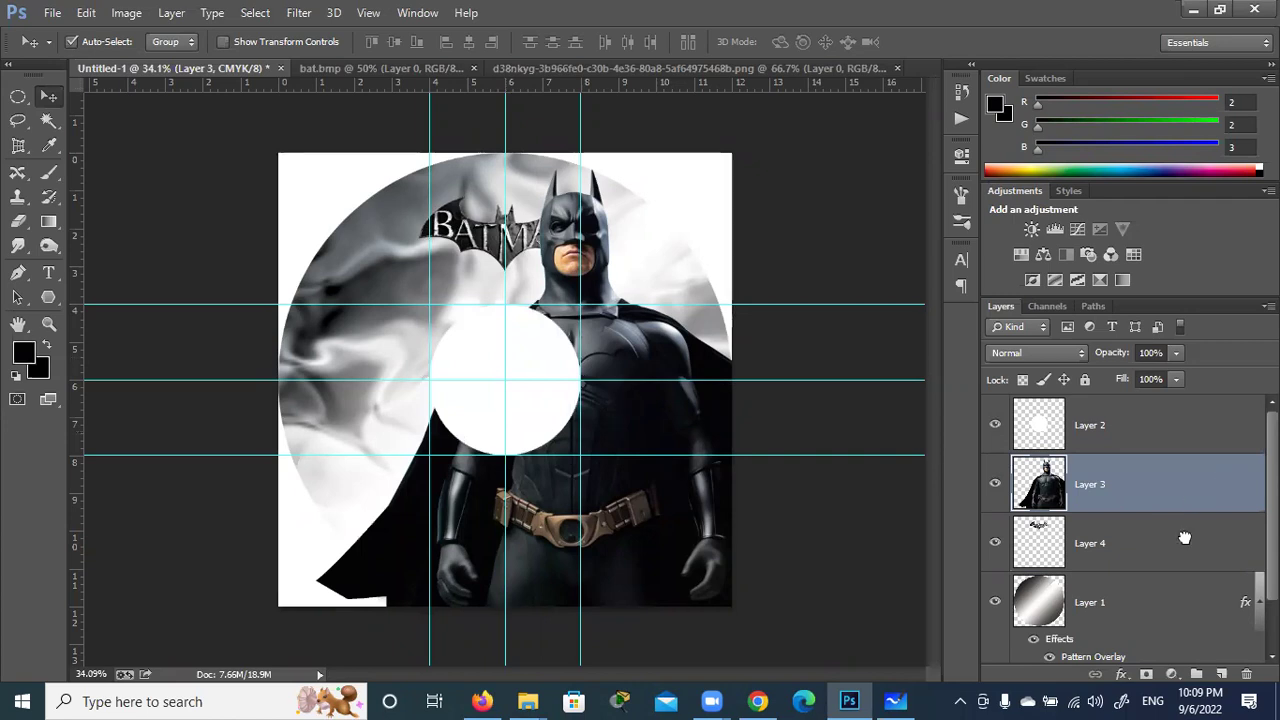
pyautogui.moveTo(1191, 500); pyautogui.dragTo(1186, 563)
pyautogui.moveTo(1187, 569); pyautogui.dragTo(1187, 574)
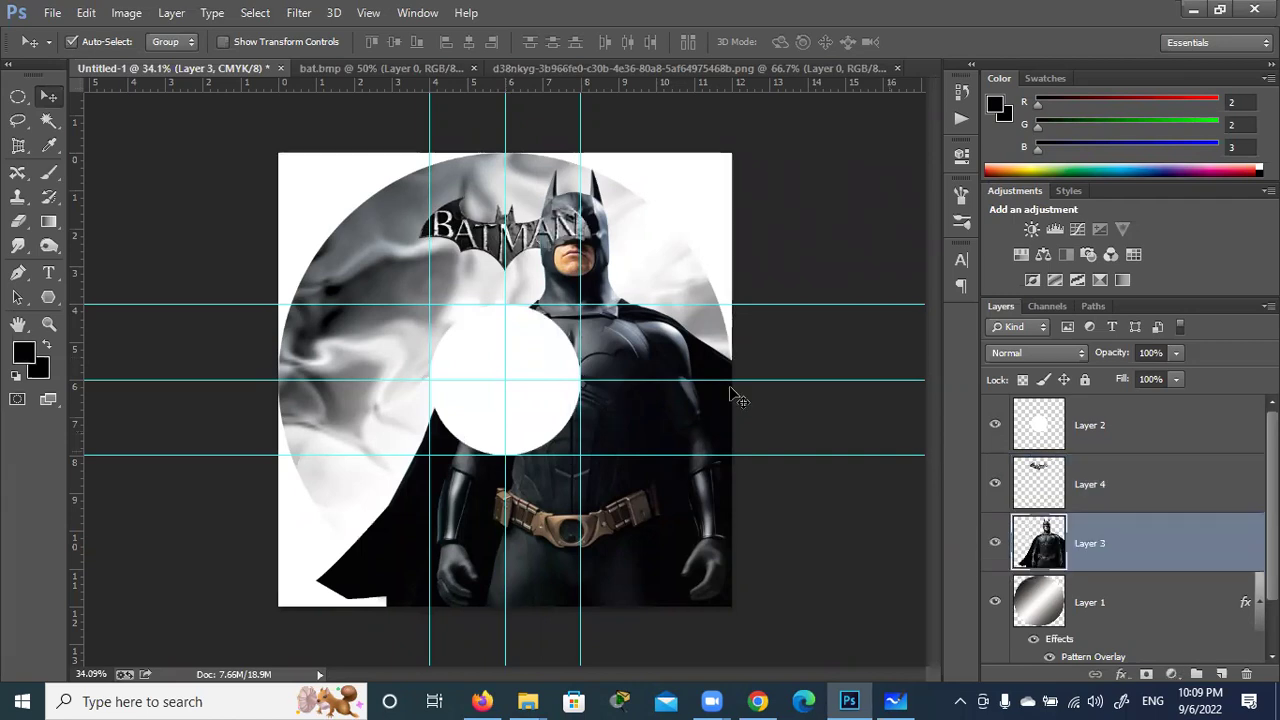
pyautogui.moveTo(662, 365)
pyautogui.mouseDown()
pyautogui.moveTo(681, 394)
pyautogui.moveTo(669, 406)
pyautogui.mouseUp()
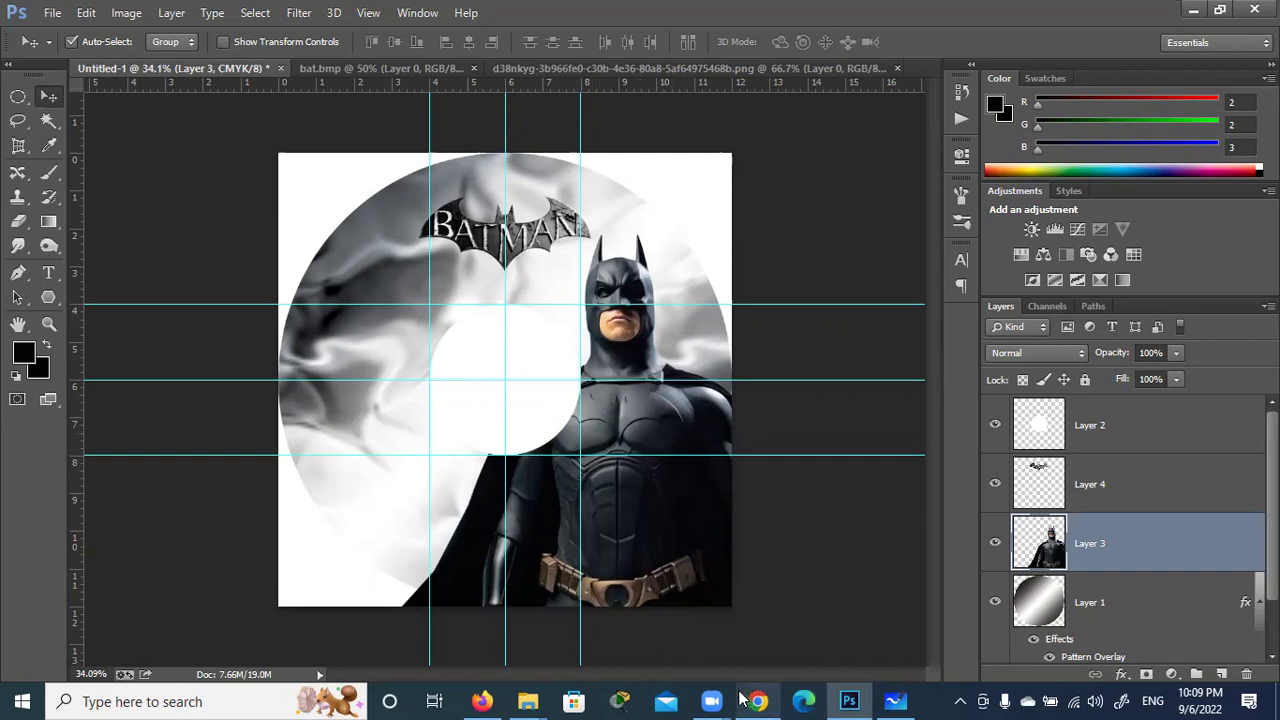
pyautogui.moveTo(758, 701)
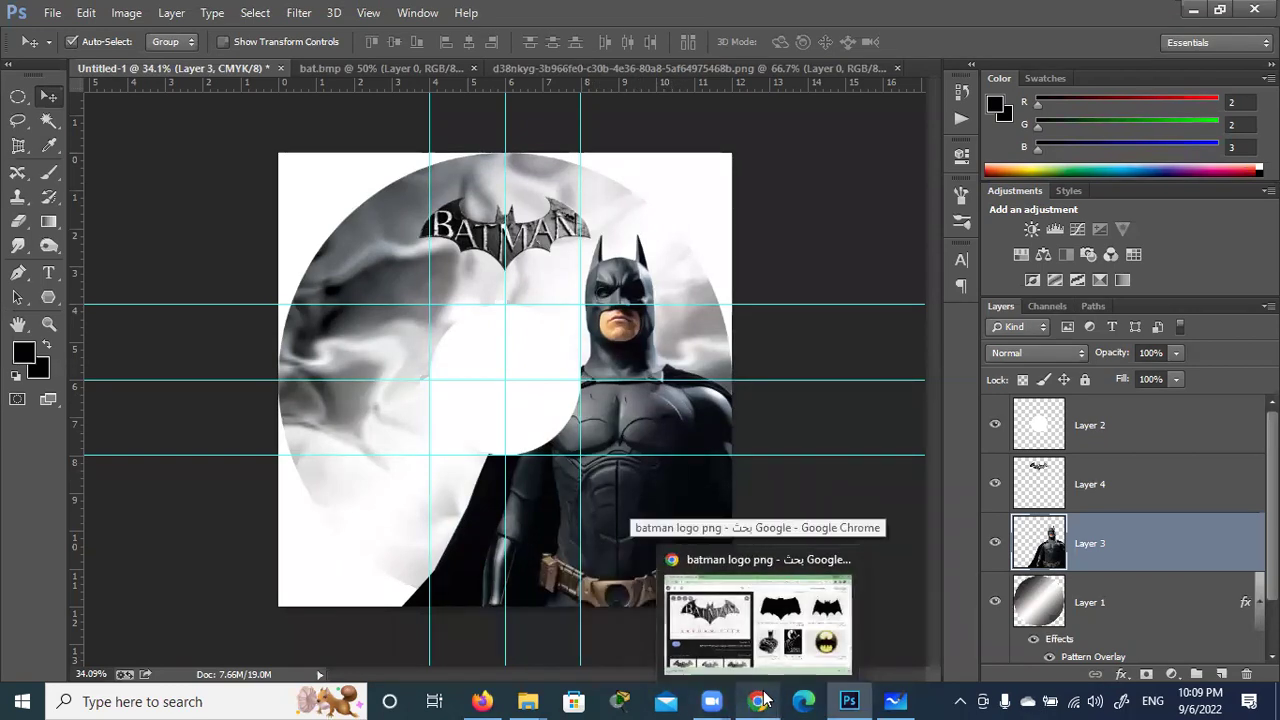
# - Change the image search to 'playstation logo png'
pyautogui.click(684, 604)
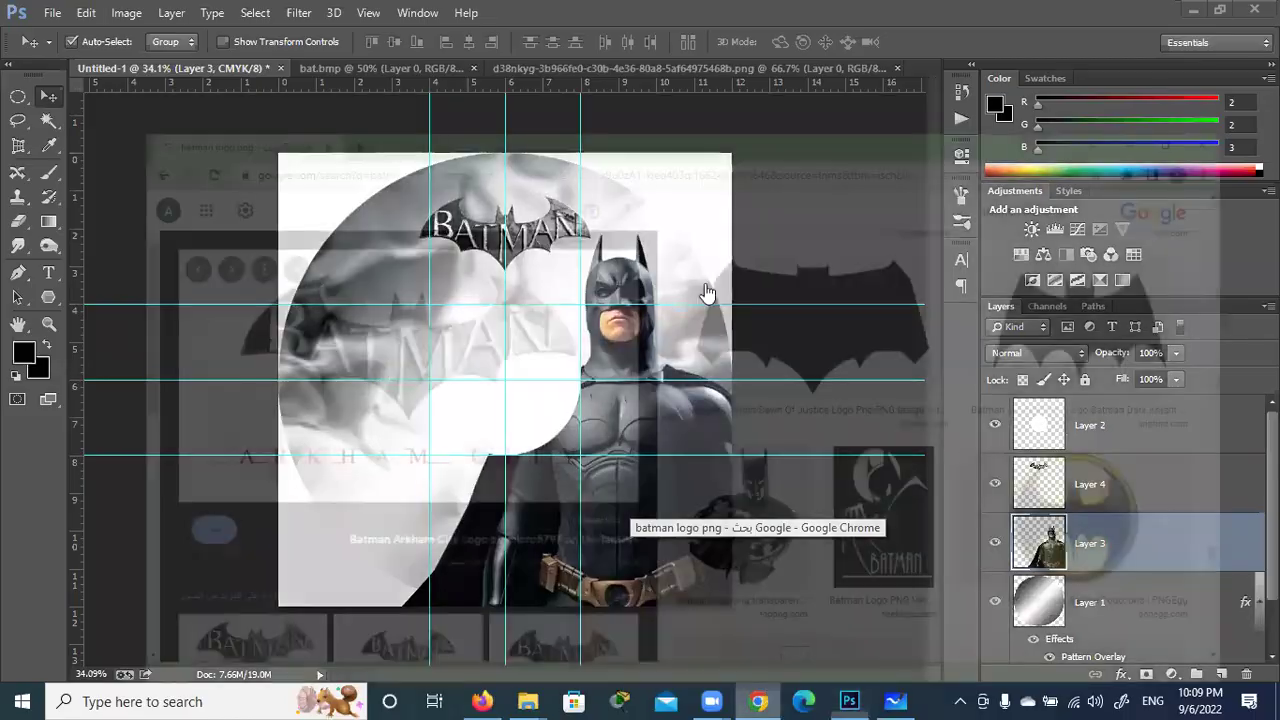
pyautogui.moveTo(946, 91)
pyautogui.mouseDown()
pyautogui.moveTo(1070, 91)
pyautogui.moveTo(1043, 91)
pyautogui.mouseUp()
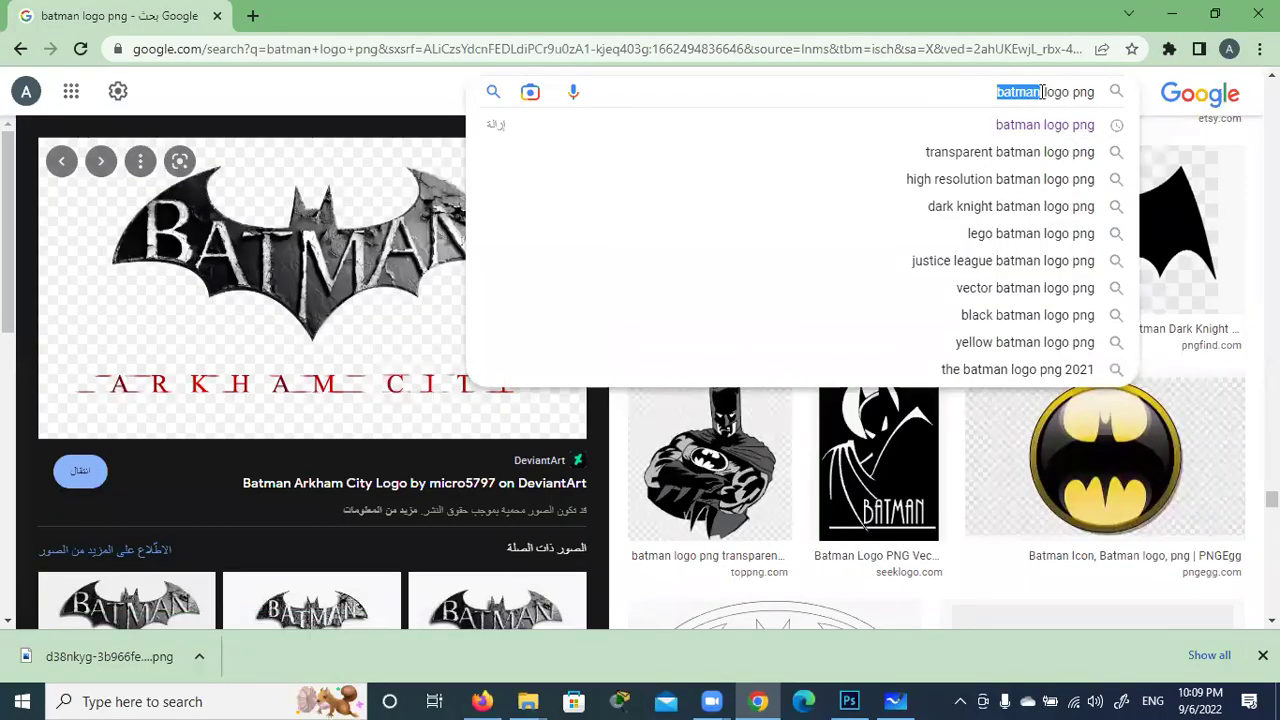
pyautogui.write('play')
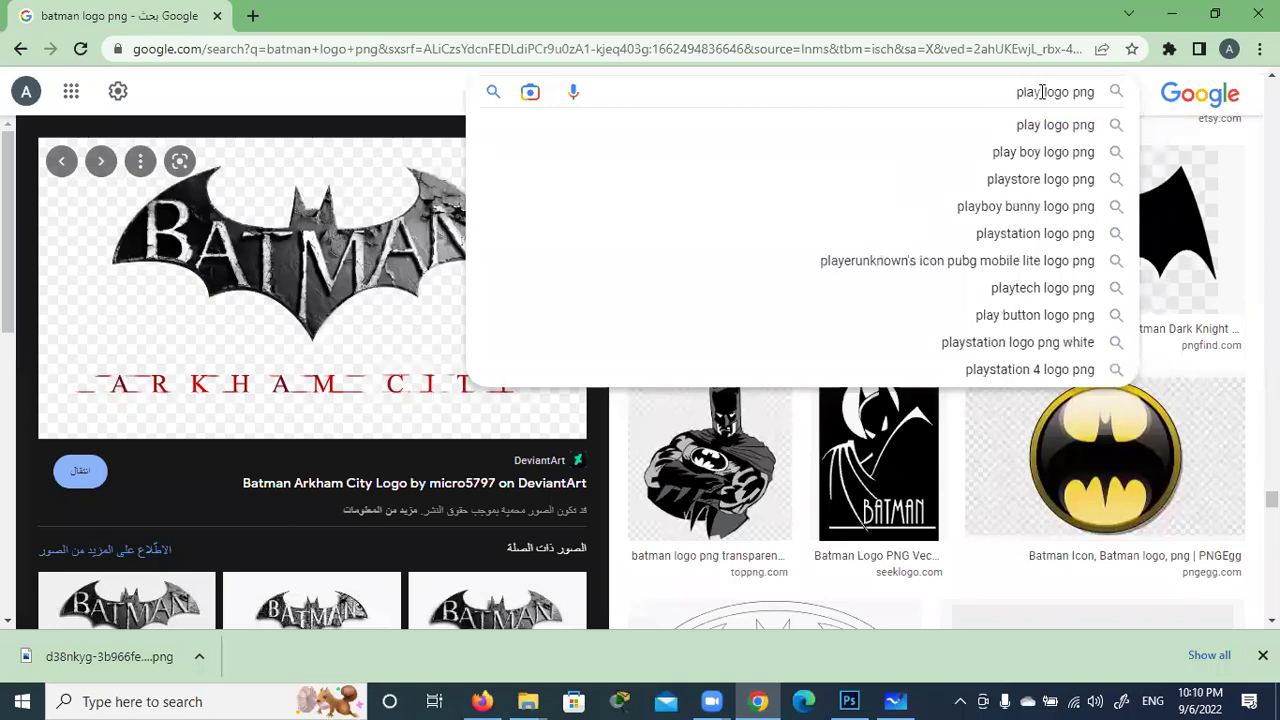
pyautogui.write('station')
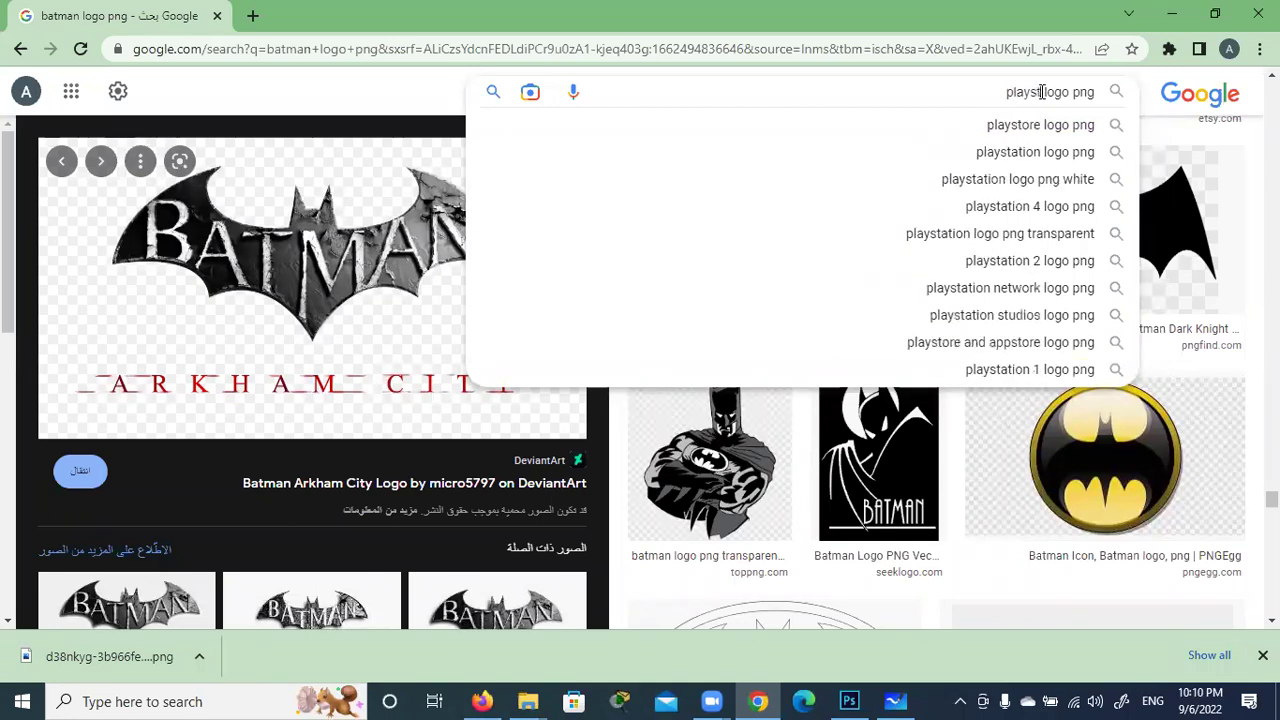
pyautogui.press('Down')
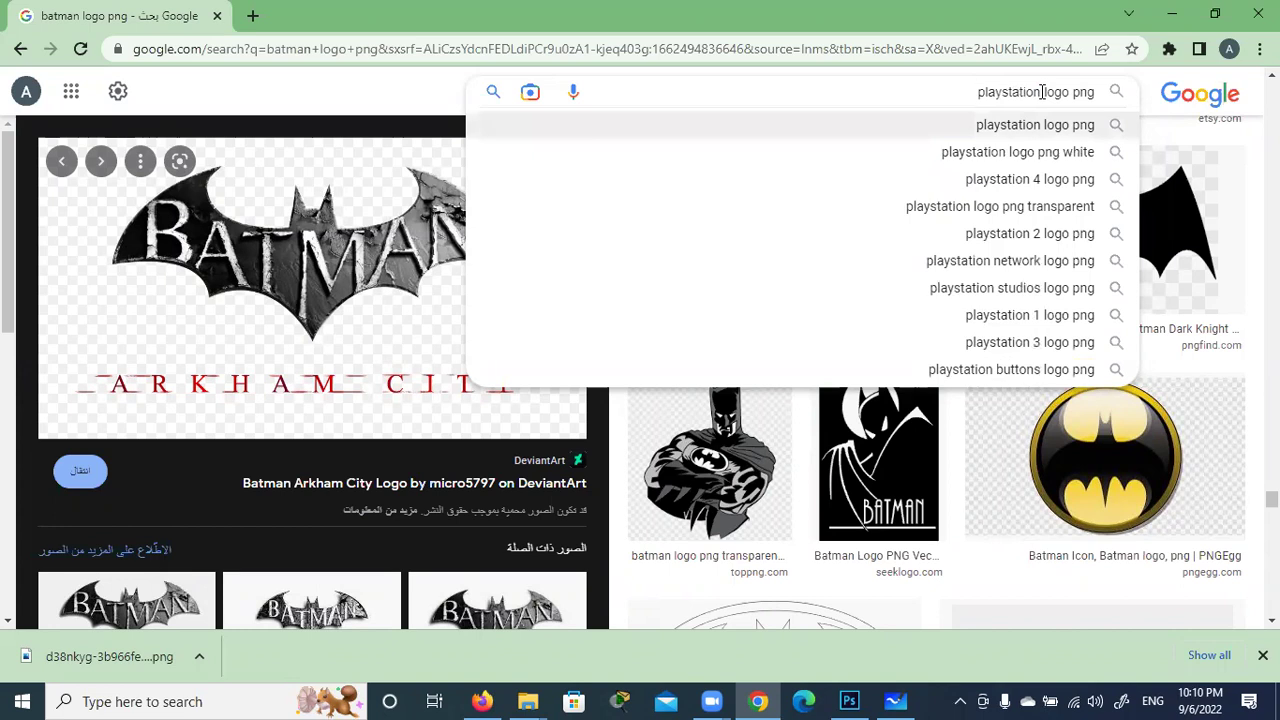
pyautogui.press('Return')
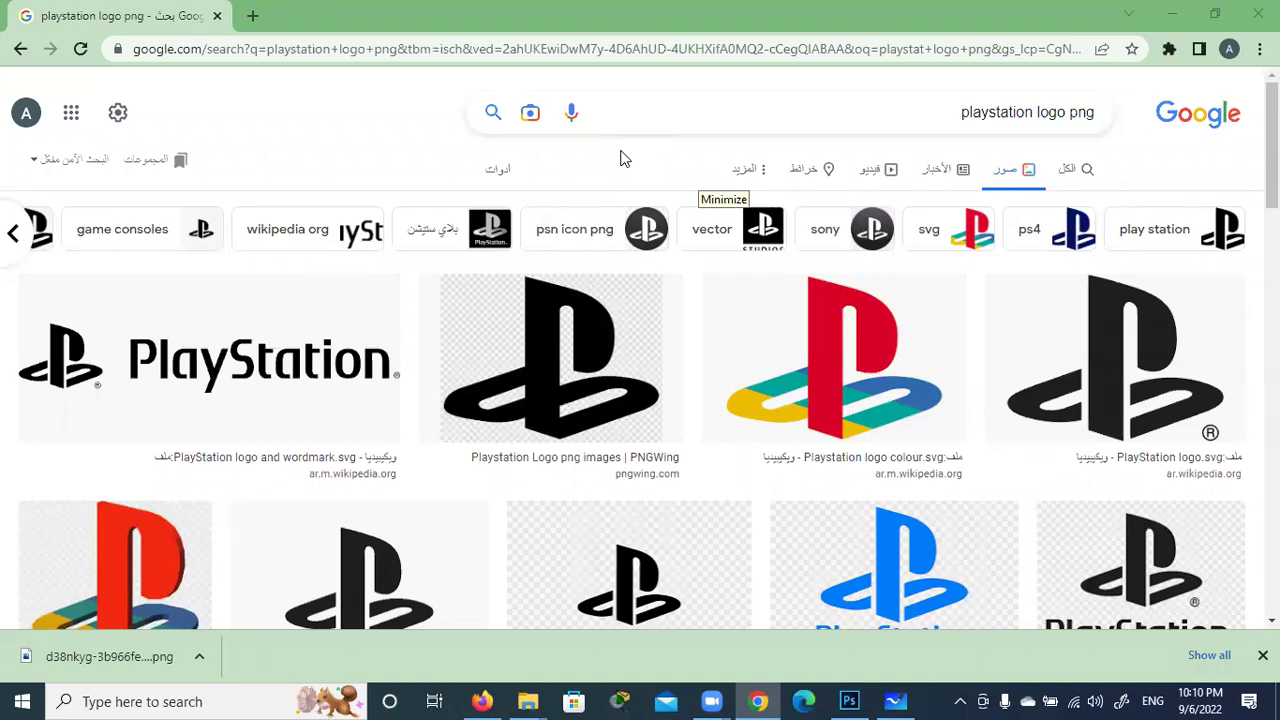
# - Save the red PlayStation logo to the Desktop, then minimize Chrome and Photoshop
pyautogui.scroll(-2, 473, 398)
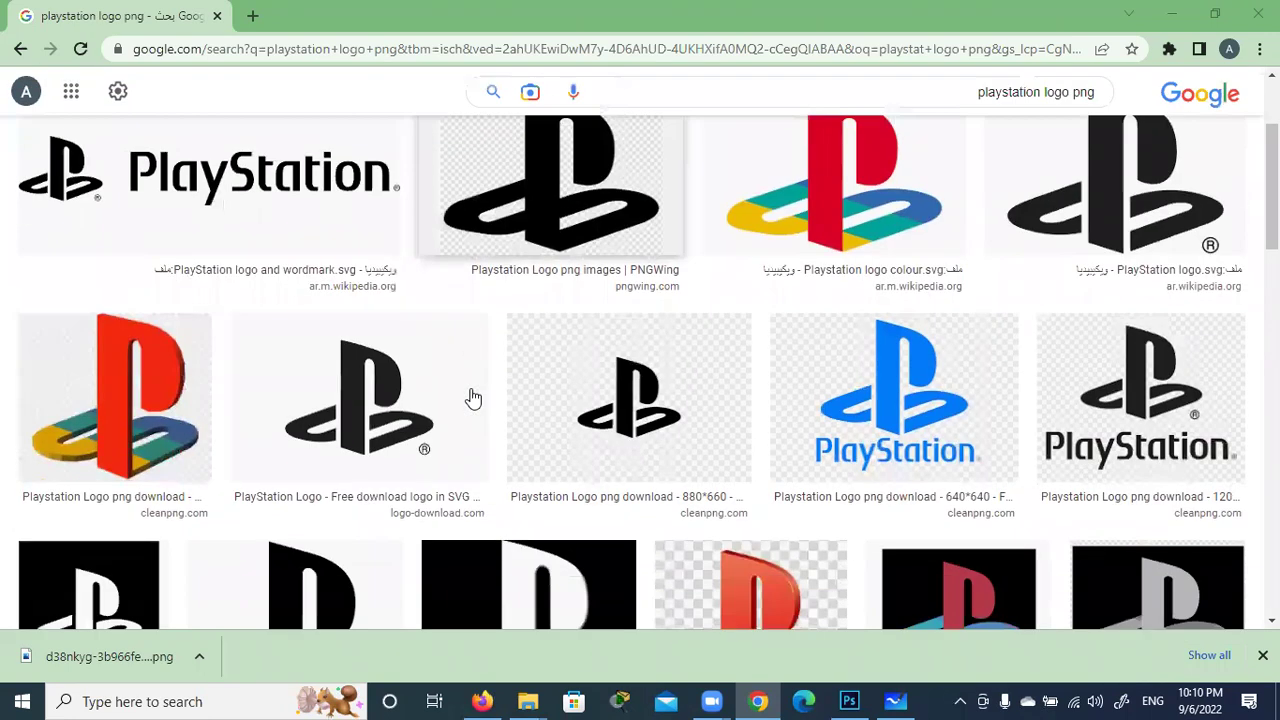
pyautogui.click(135, 387)
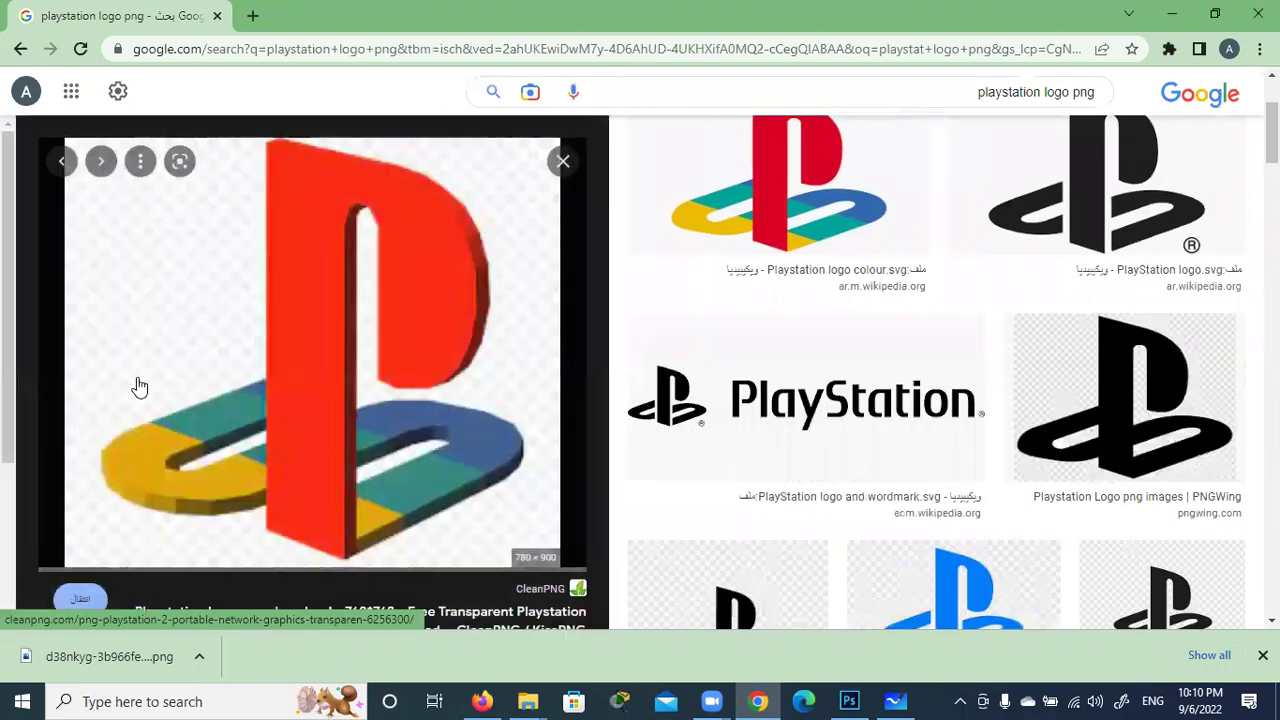
pyautogui.rightClick(316, 304)
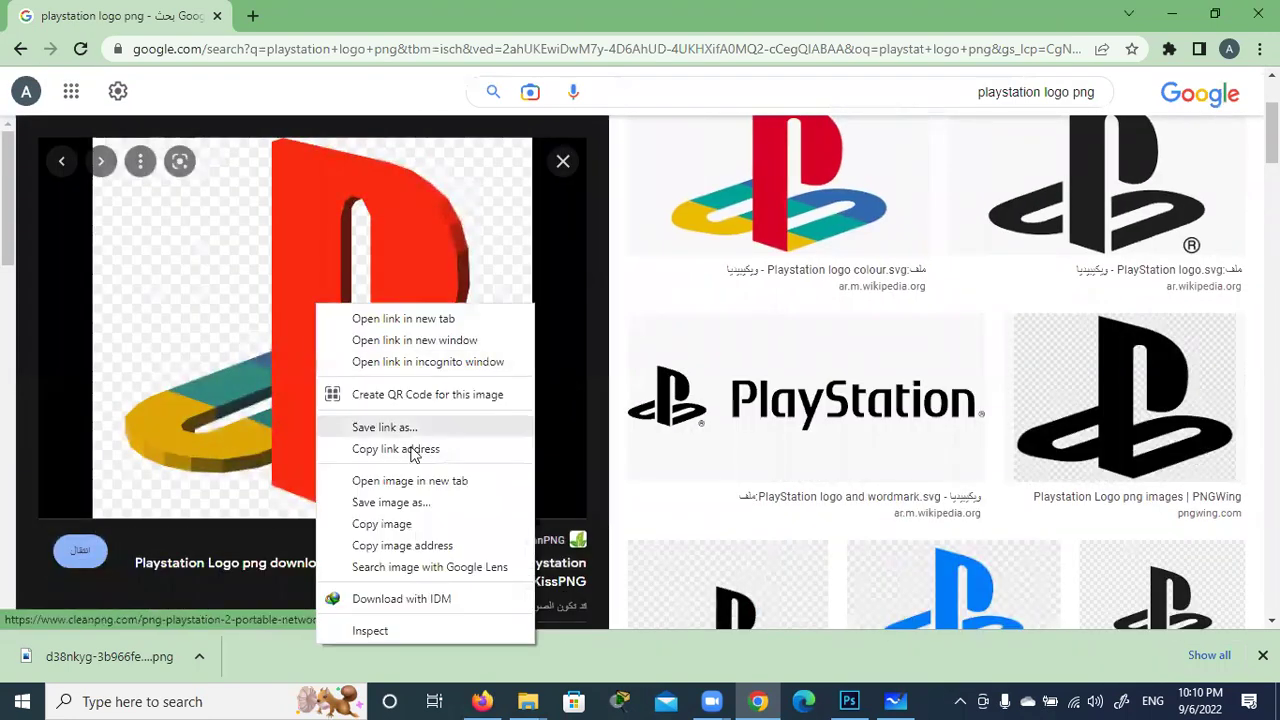
pyautogui.click(431, 504)
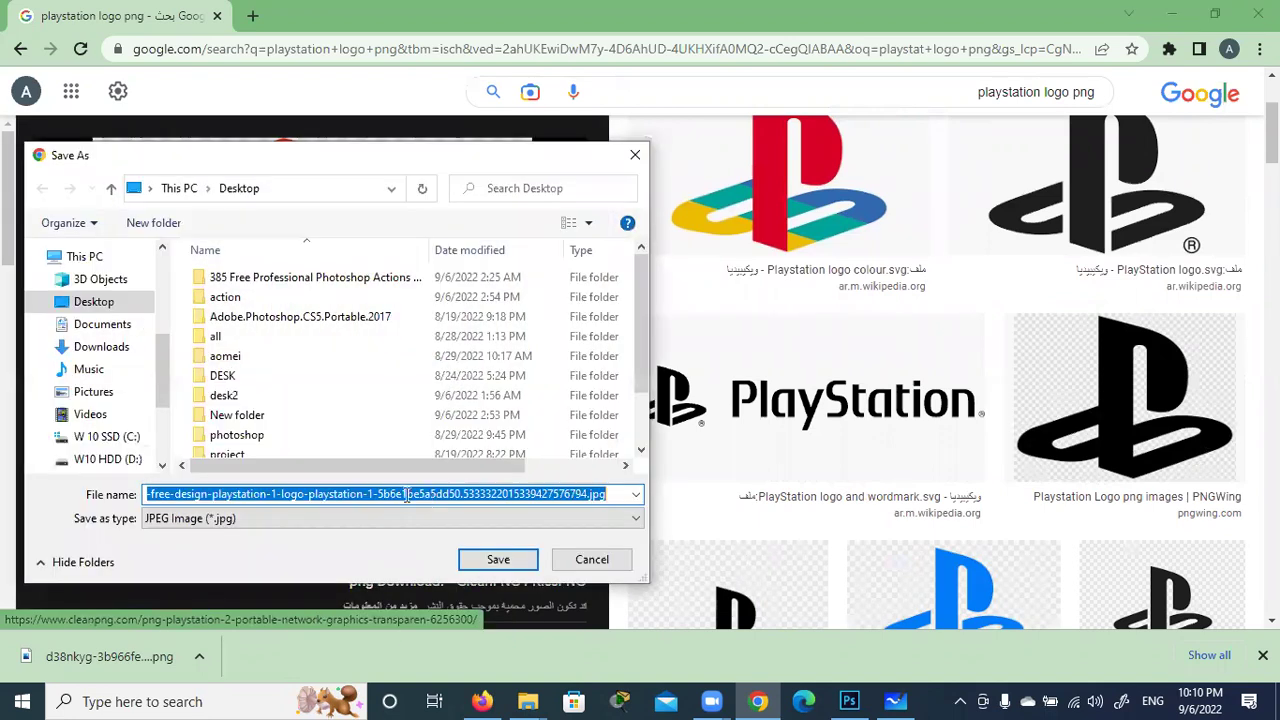
pyautogui.click(104, 303)
pyautogui.click(497, 559)
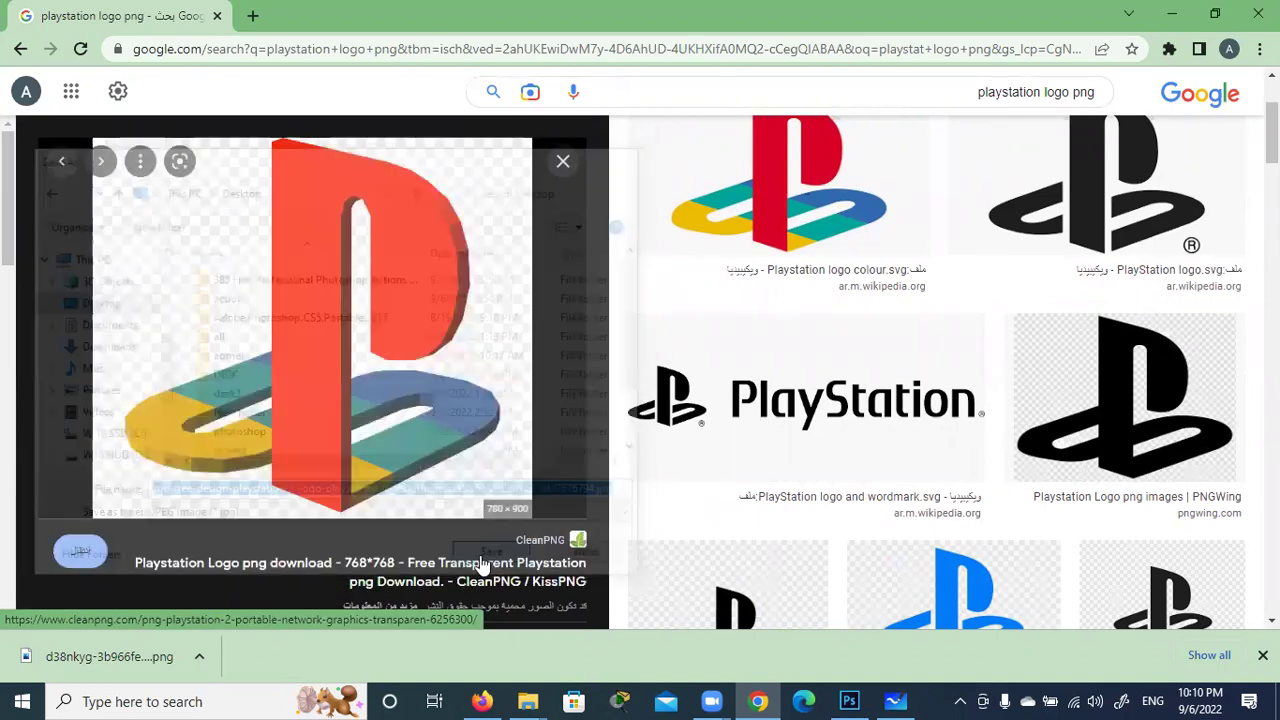
pyautogui.click(1172, 14)
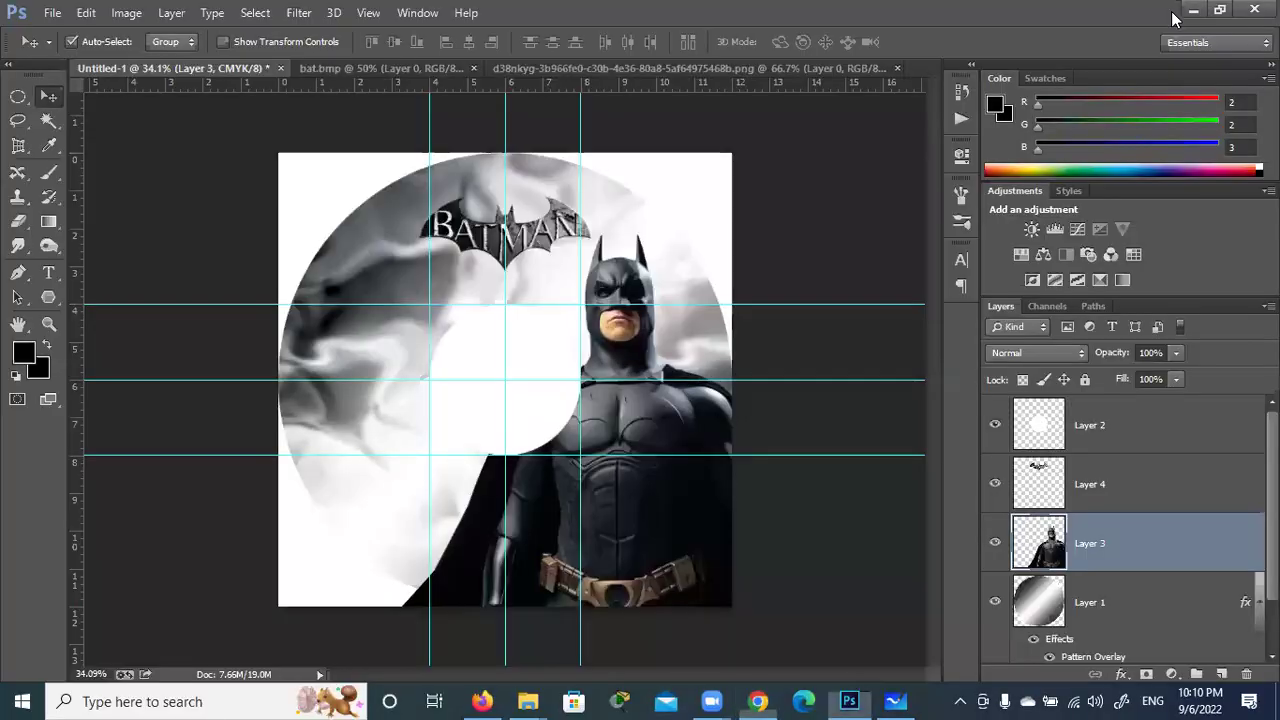
pyautogui.click(1193, 10)
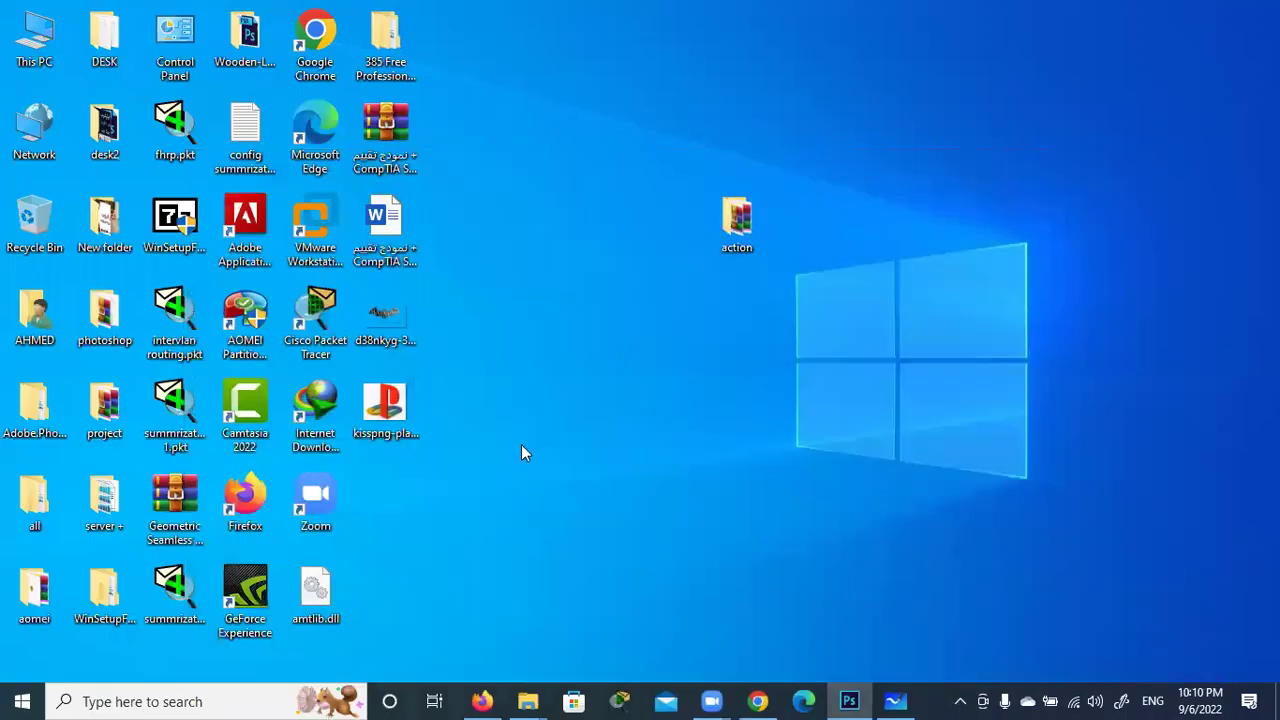
# - Rename the downloaded PlayStation logo to 1.jpg and open it in Photoshop
pyautogui.click(397, 431)
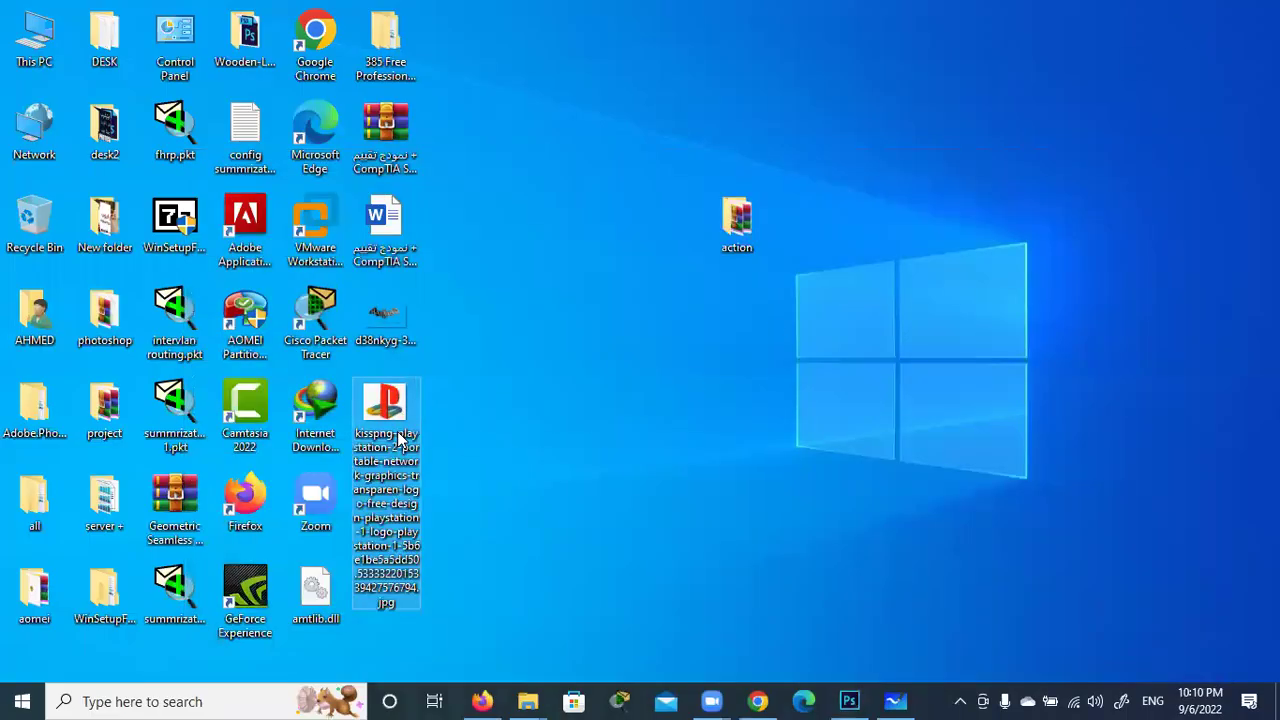
pyautogui.click(397, 520)
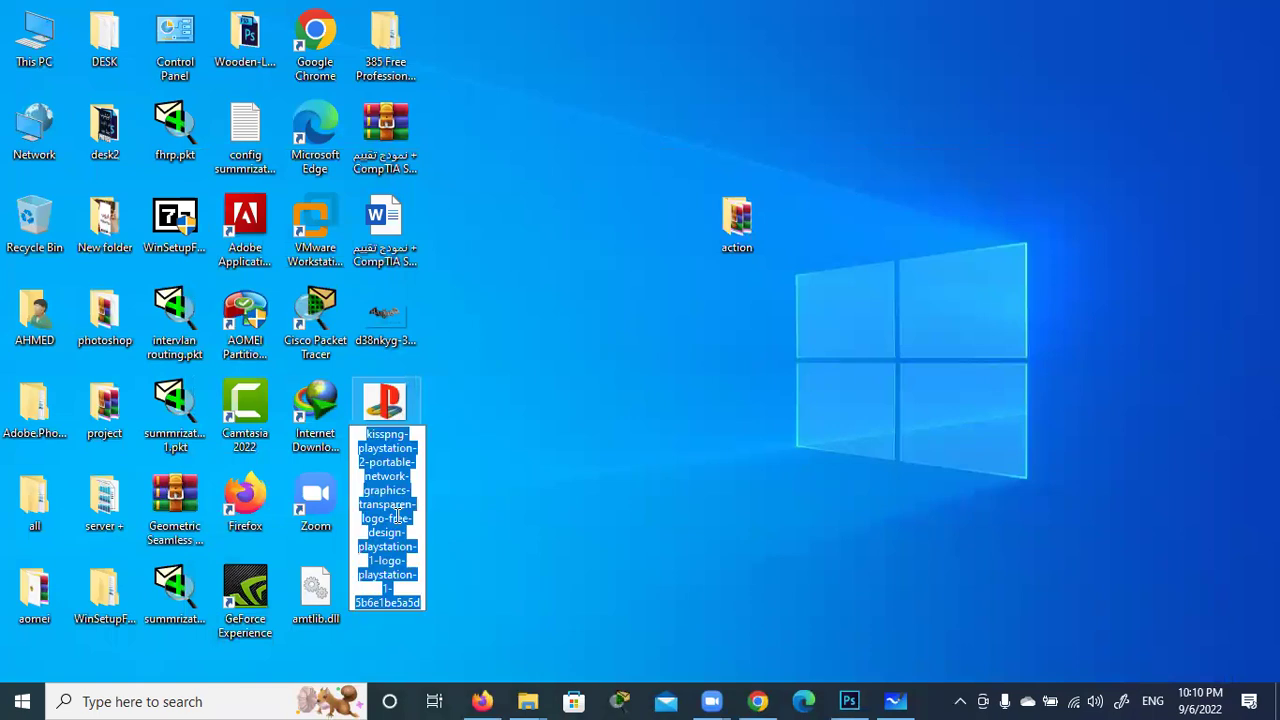
pyautogui.write('1.jpg')
pyautogui.press('Return')
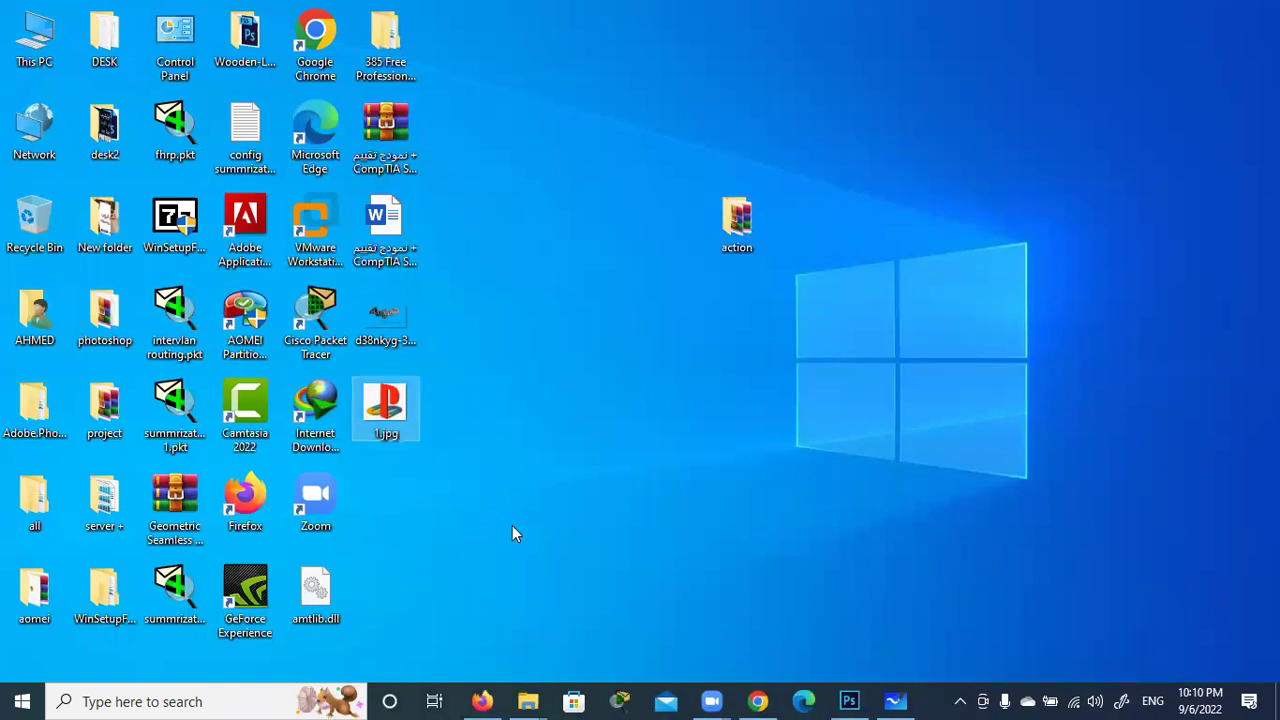
pyautogui.moveTo(394, 440)
pyautogui.mouseDown()
pyautogui.moveTo(851, 684)
pyautogui.moveTo(893, 75)
pyautogui.moveTo(911, 62)
pyautogui.mouseUp()
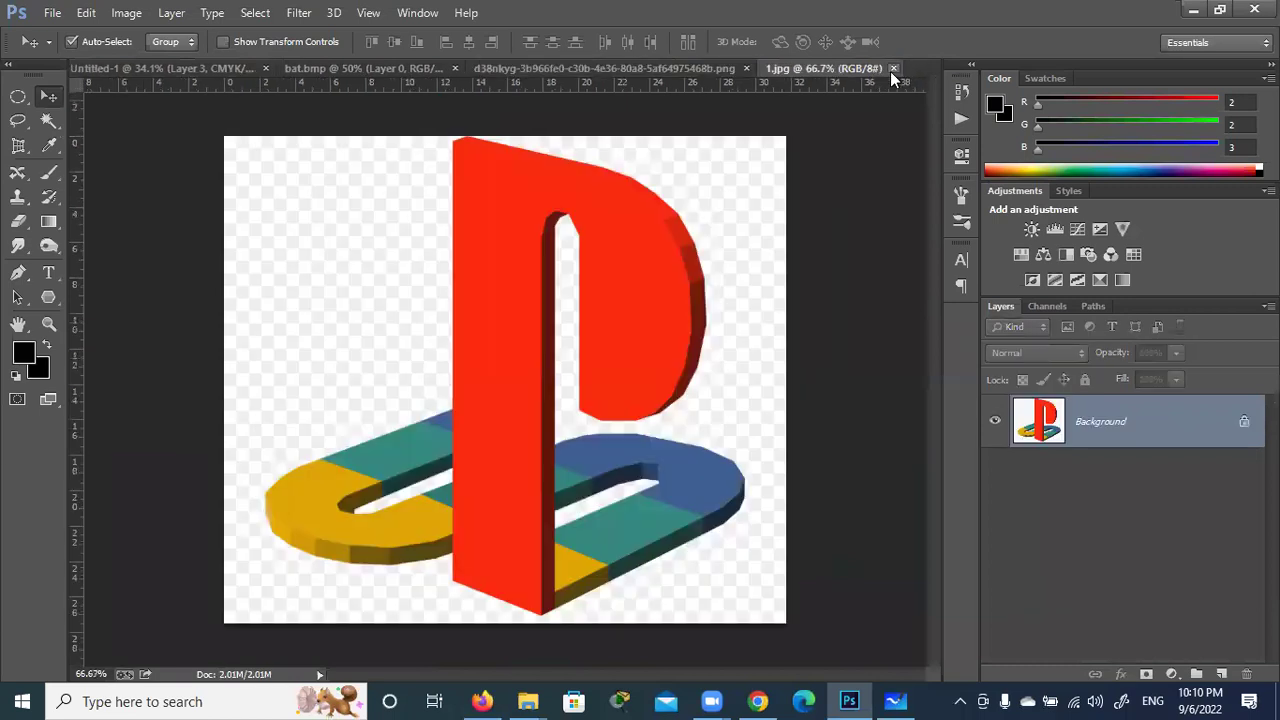
# - Unlock the background as Layer 0 and quick-select the PlayStation logo's red P and coloured base
pyautogui.doubleClick(1188, 425)
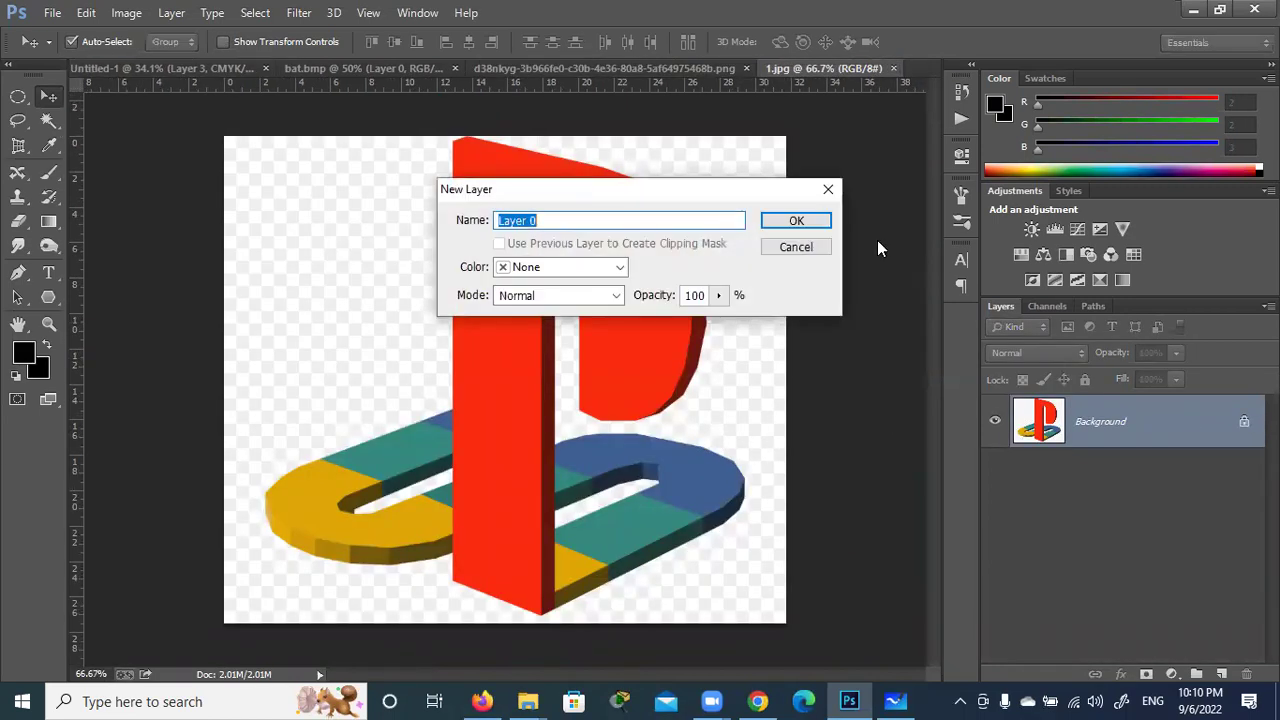
pyautogui.click(799, 220)
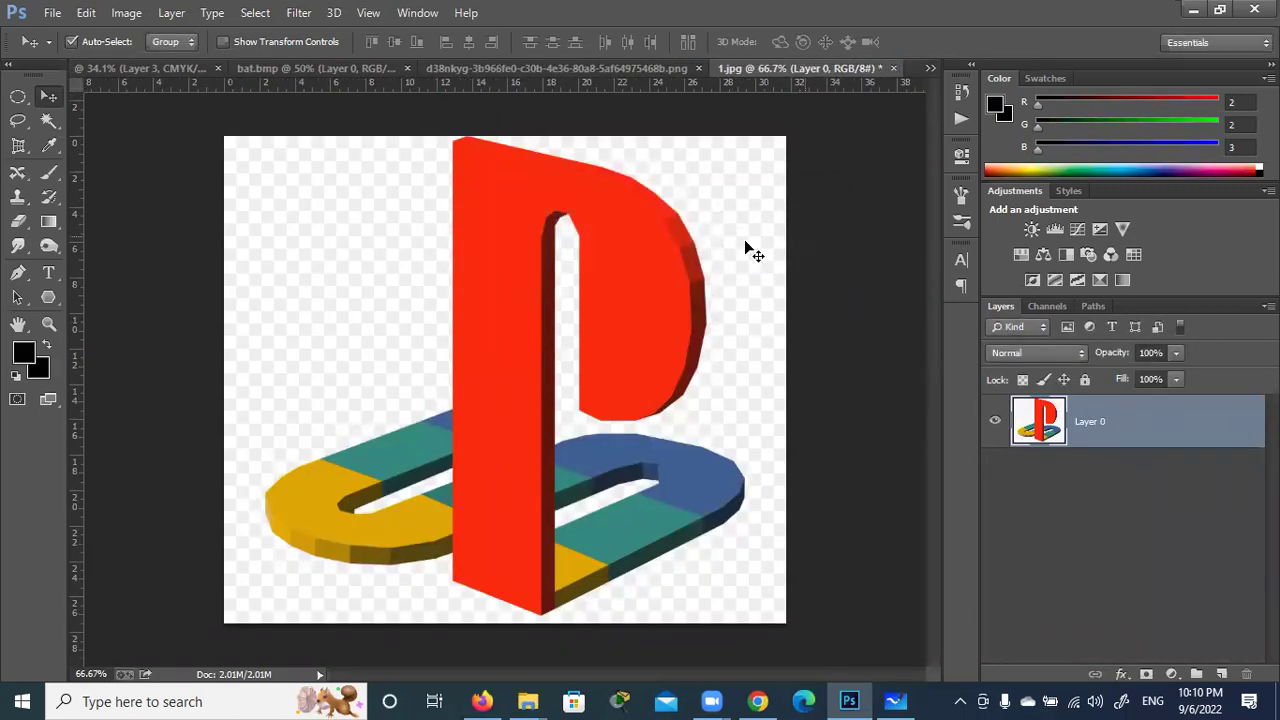
pyautogui.click(46, 123)
pyautogui.moveTo(18, 97)
pyautogui.mouseDown()
pyautogui.moveTo(40, 120)
pyautogui.moveTo(120, 117)
pyautogui.mouseUp()
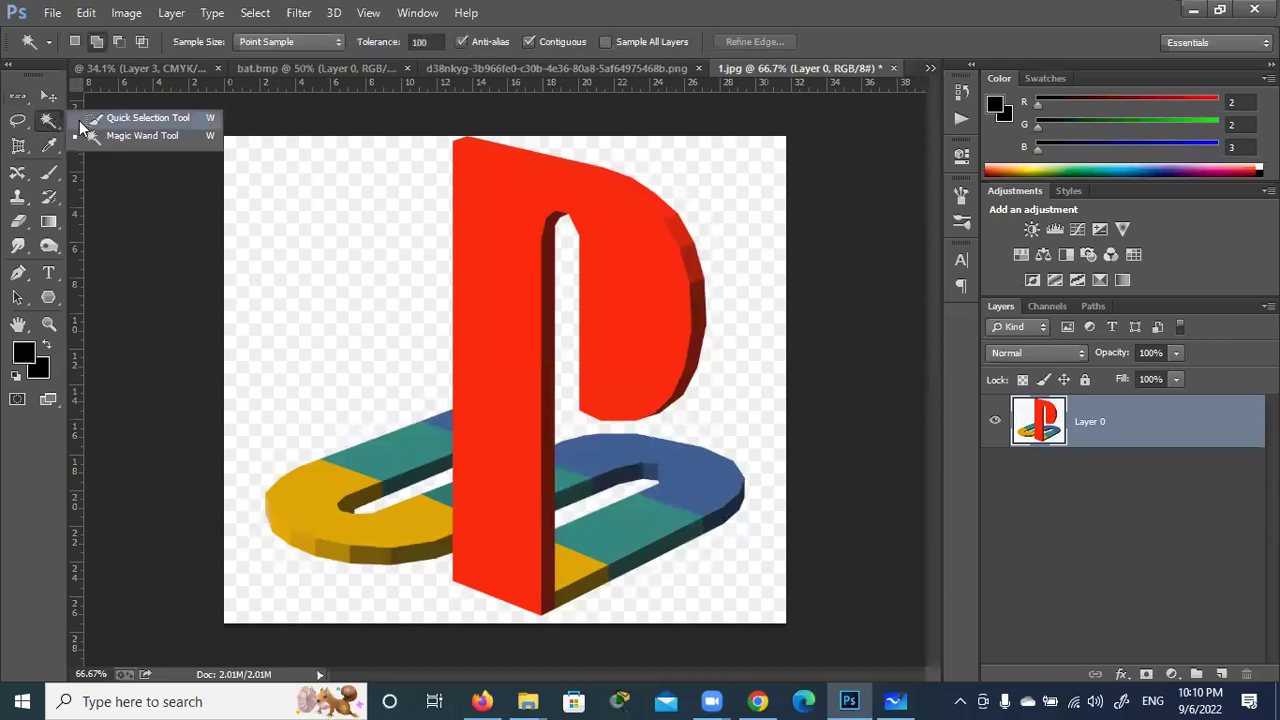
pyautogui.moveTo(497, 343)
pyautogui.mouseDown()
pyautogui.moveTo(497, 206)
pyautogui.moveTo(577, 177)
pyautogui.moveTo(609, 221)
pyautogui.moveTo(634, 330)
pyautogui.mouseUp()
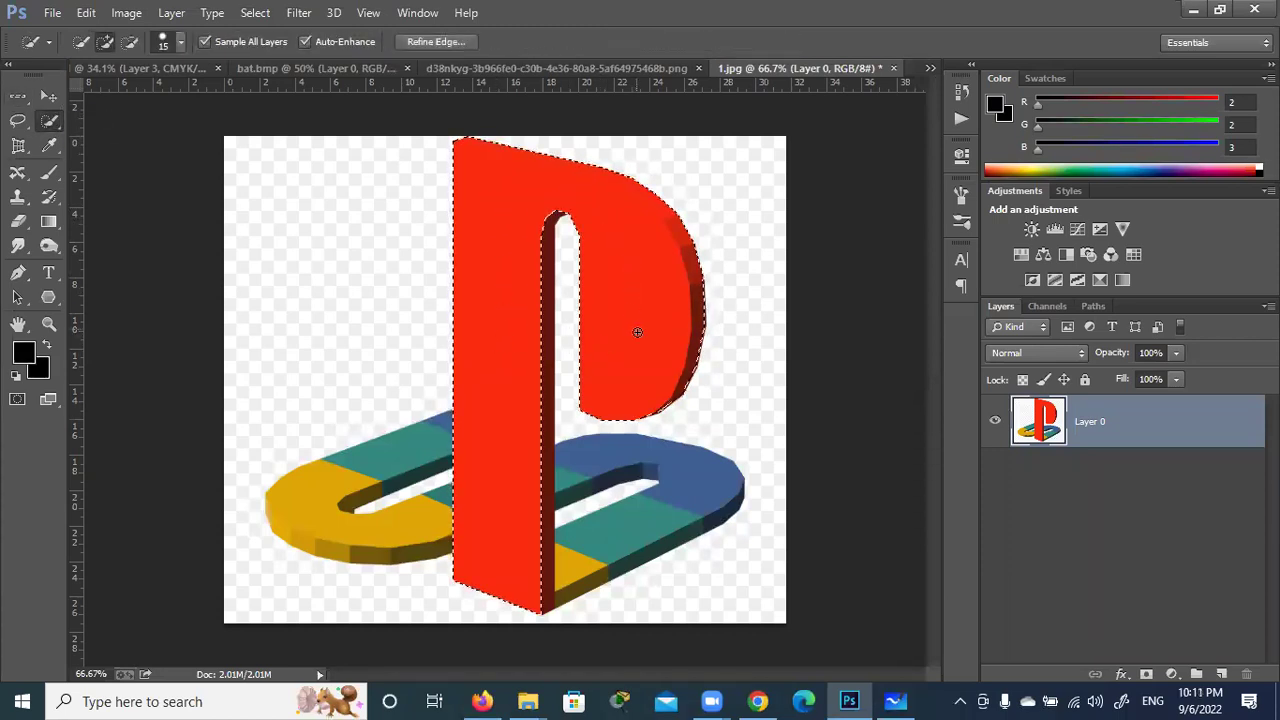
pyautogui.moveTo(546, 470)
pyautogui.mouseDown()
pyautogui.moveTo(669, 467)
pyautogui.moveTo(720, 510)
pyautogui.moveTo(598, 585)
pyautogui.moveTo(590, 567)
pyautogui.mouseUp()
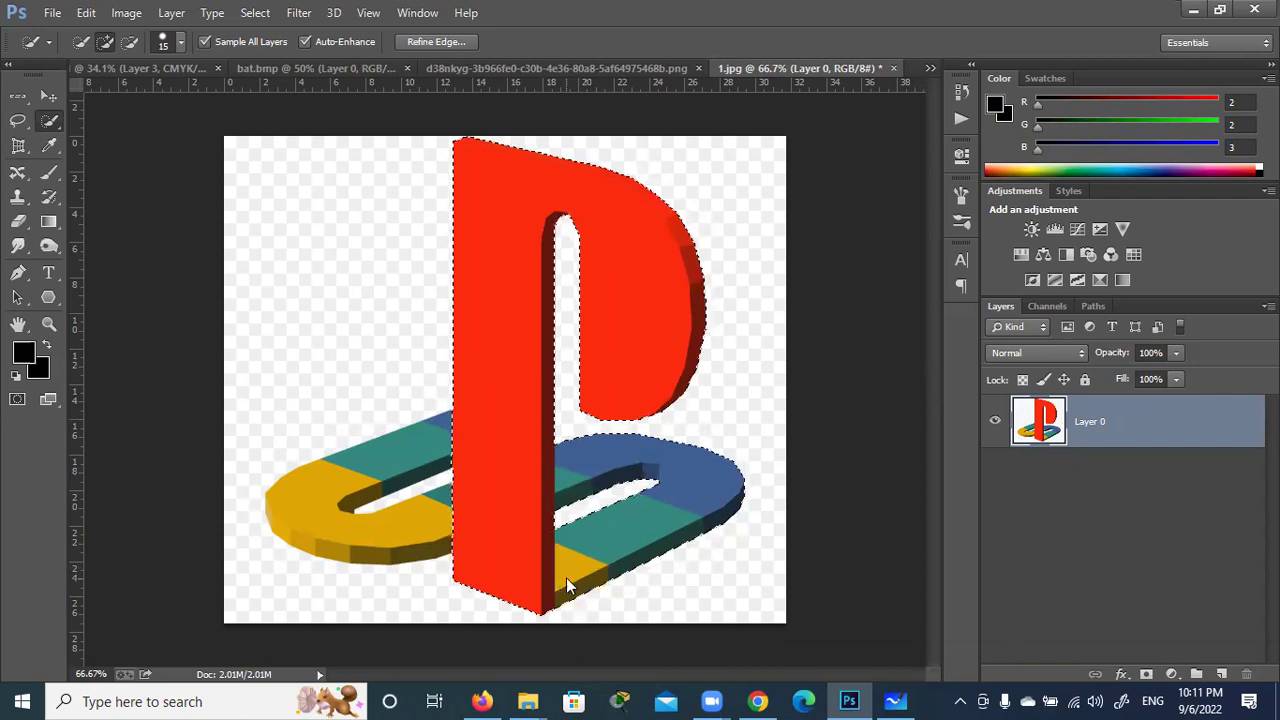
pyautogui.moveTo(428, 520)
pyautogui.mouseDown()
pyautogui.moveTo(394, 508)
pyautogui.moveTo(423, 528)
pyautogui.moveTo(401, 548)
pyautogui.moveTo(339, 488)
pyautogui.mouseUp()
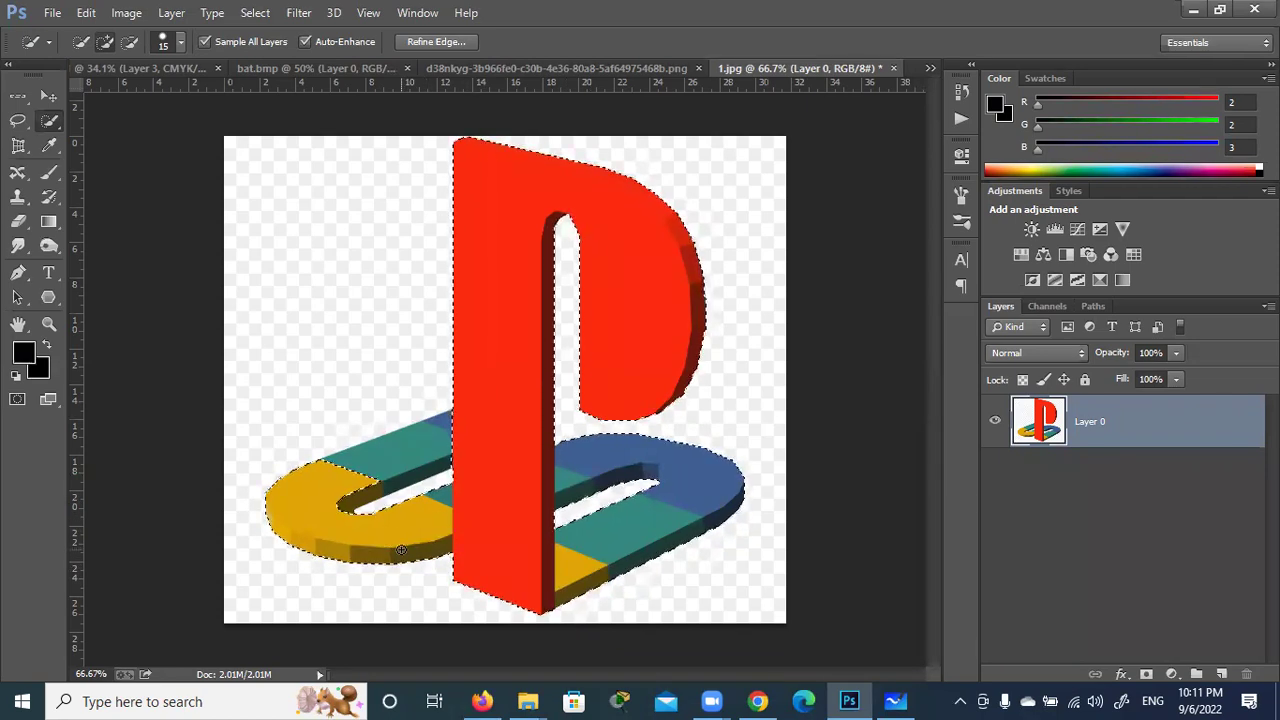
pyautogui.moveTo(339, 488); pyautogui.dragTo(427, 451)
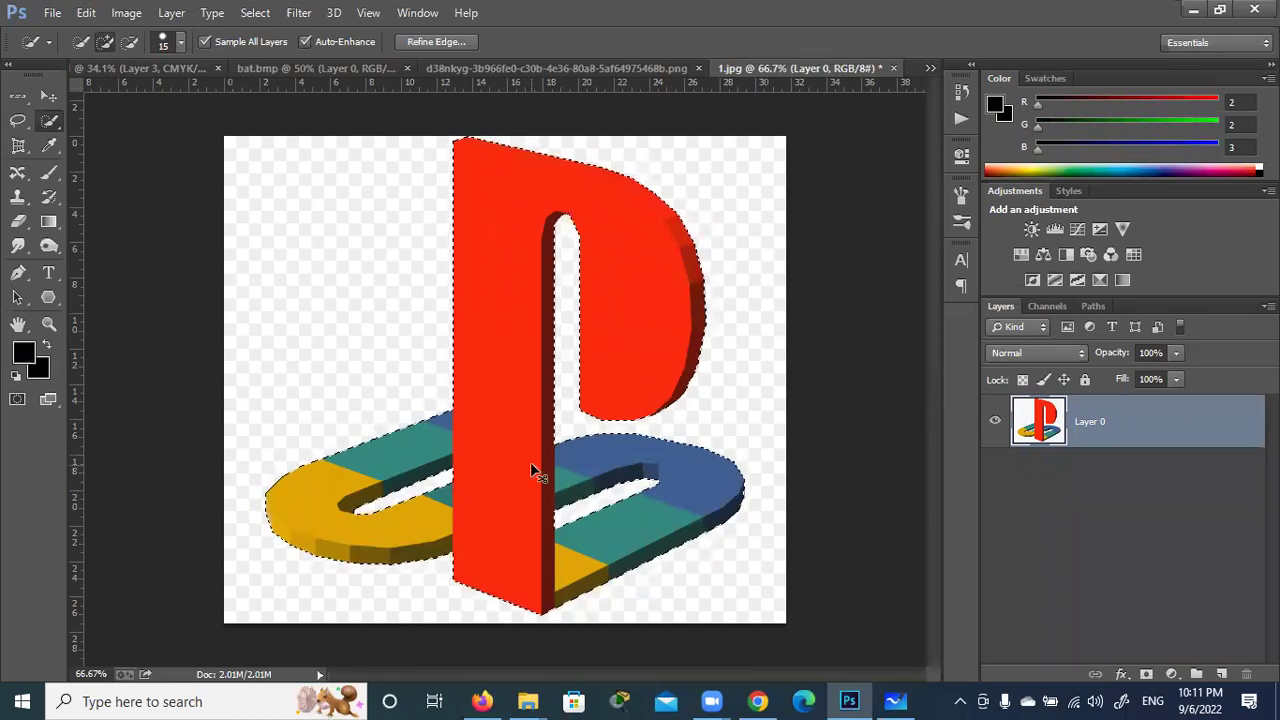
# - Invert the selection, delete the white background around the logo, and deselect
pyautogui.hotkey('ctrl', 'shift', 'i')
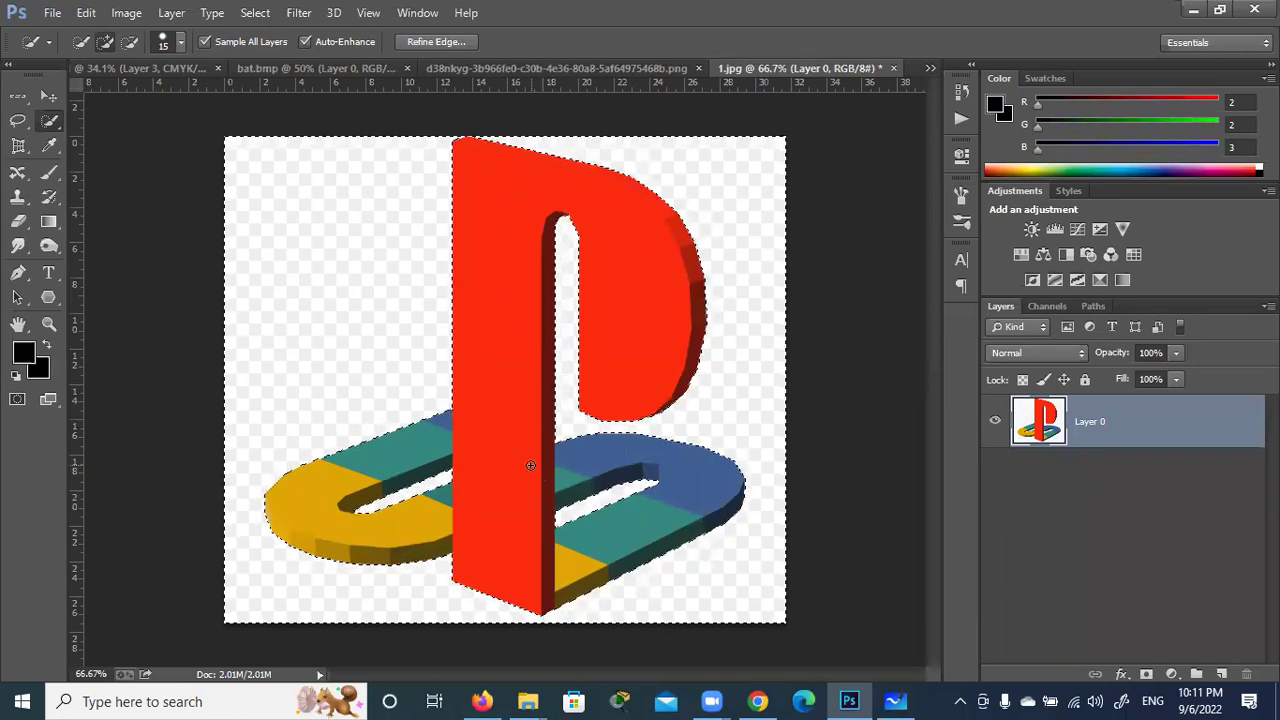
pyautogui.press('Delete')
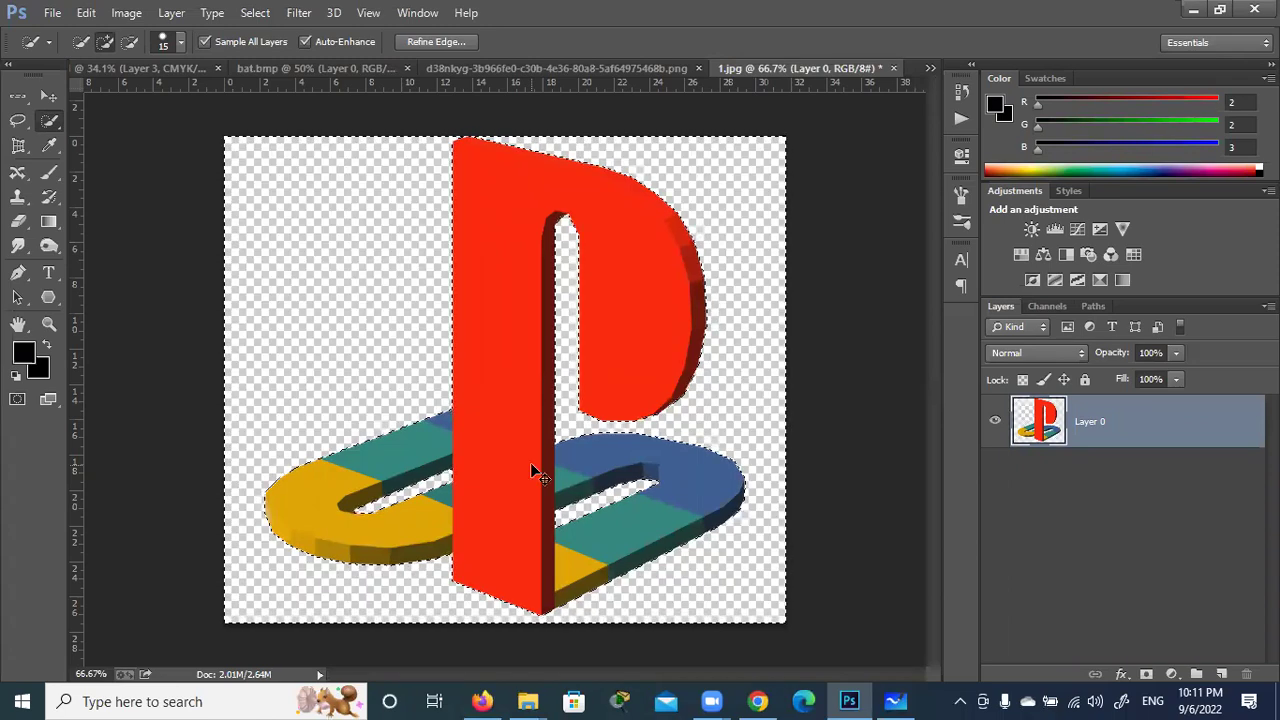
pyautogui.hotkey('ctrl', 'd')
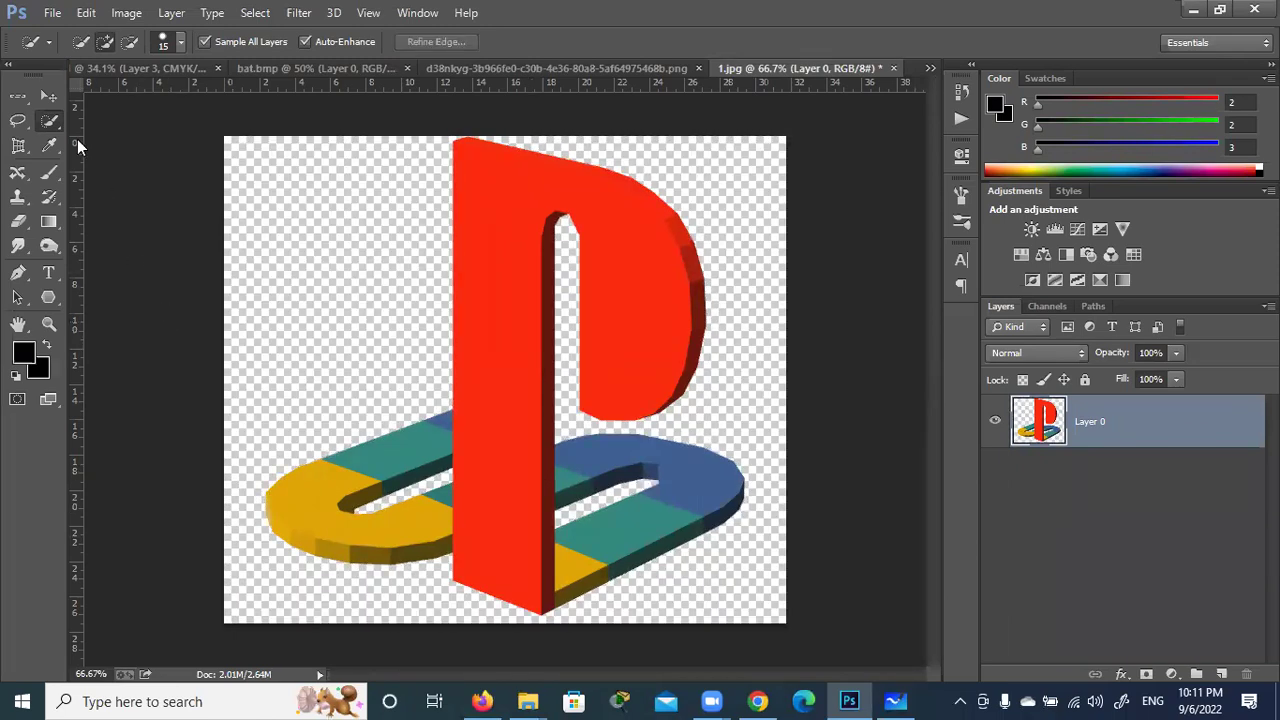
# - Close the d38nkyg Batman PNG and bat.bmp documents without saving changes
pyautogui.click(48, 95)
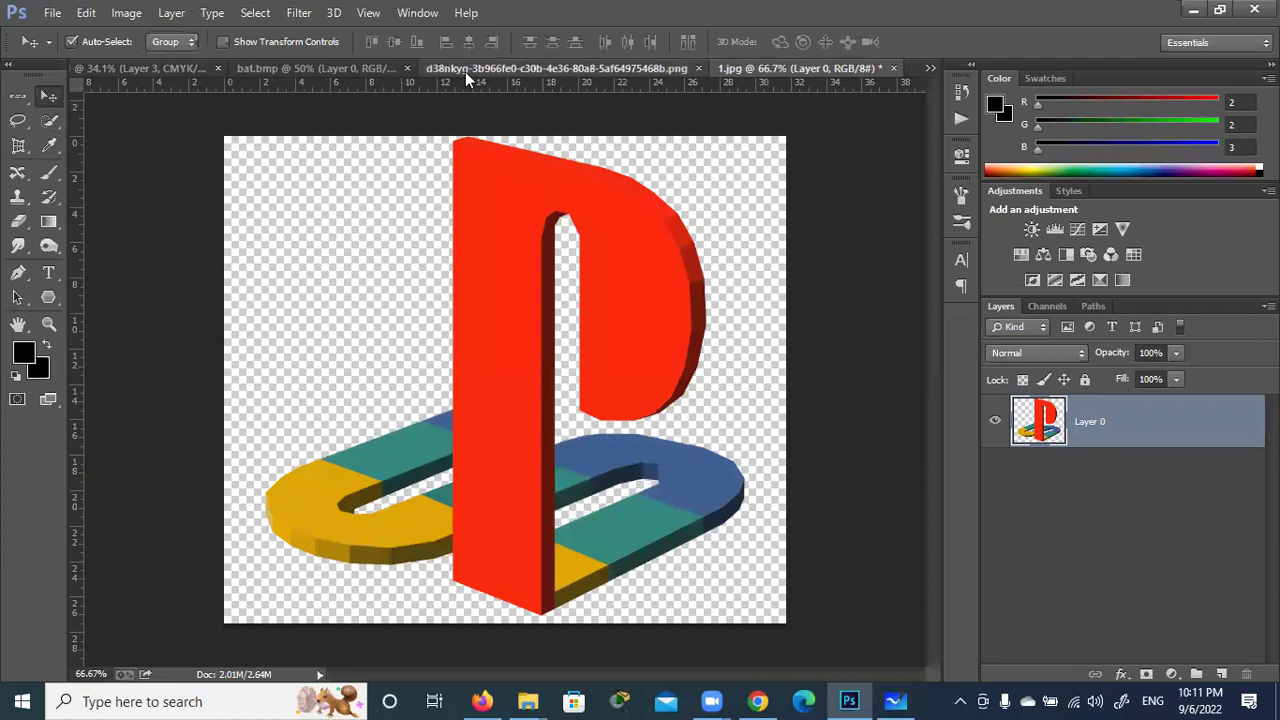
pyautogui.click(465, 71)
pyautogui.click(757, 68)
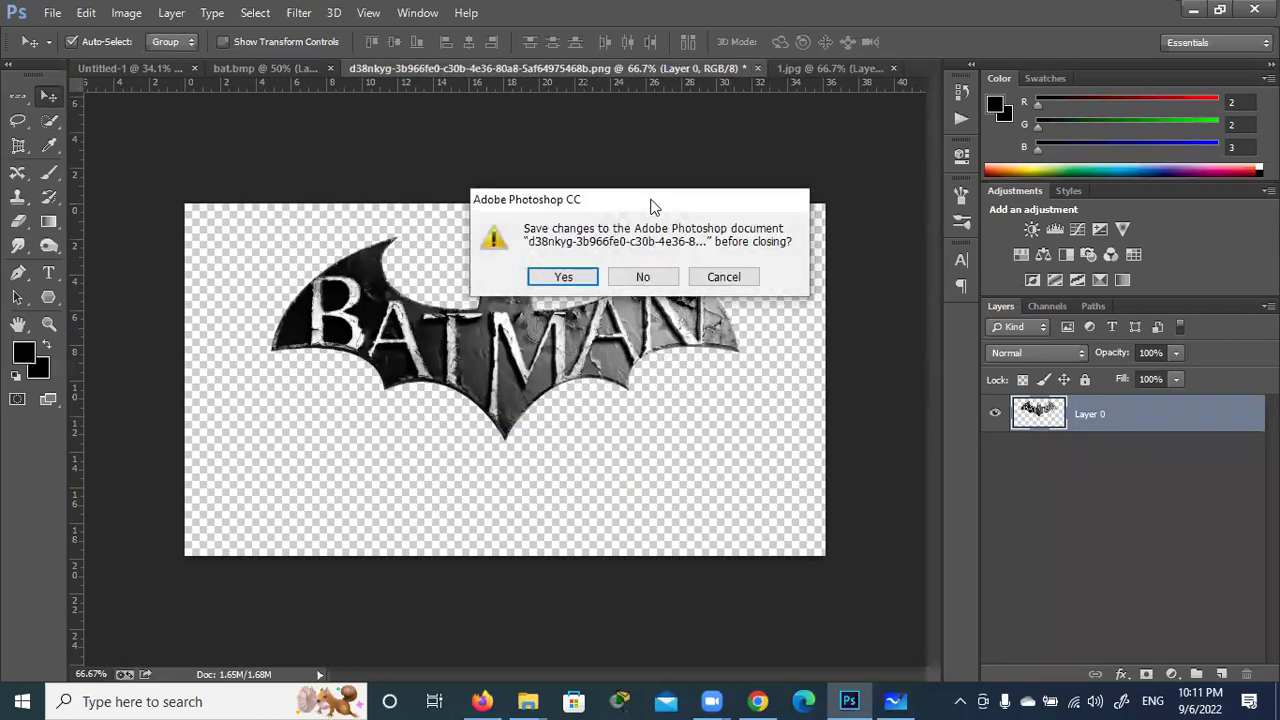
pyautogui.click(643, 277)
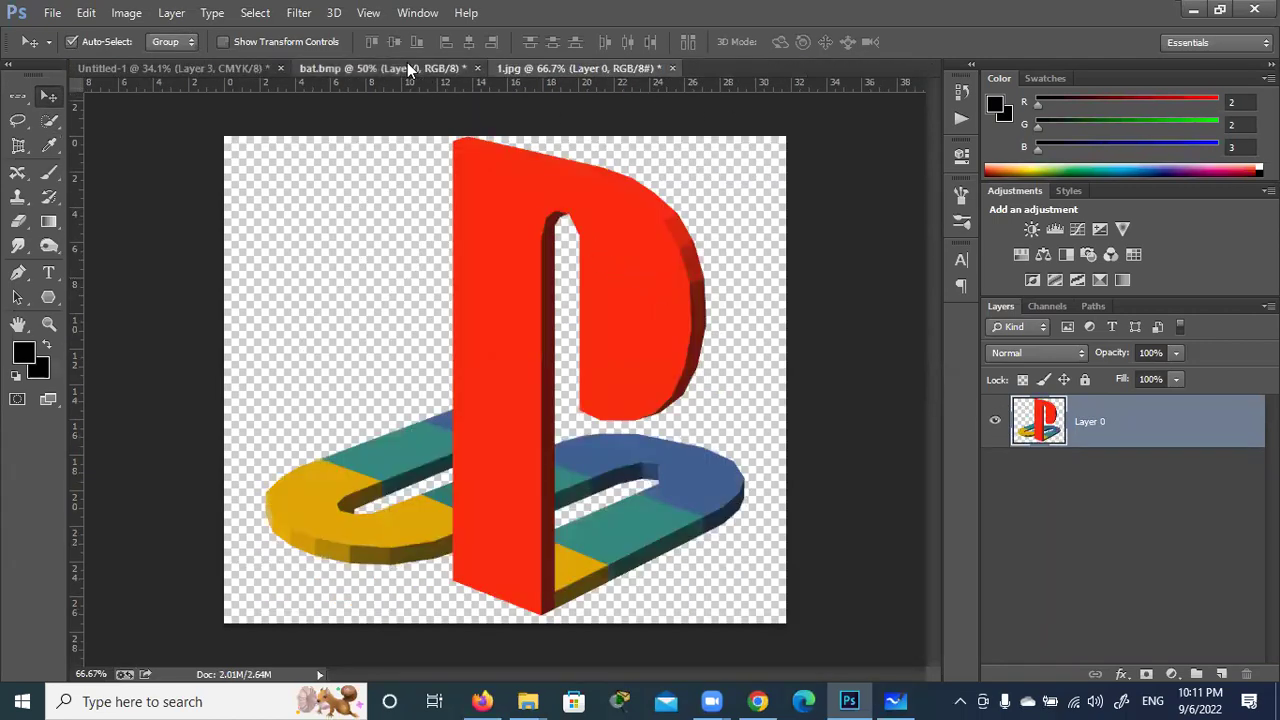
pyautogui.click(408, 68)
pyautogui.click(477, 68)
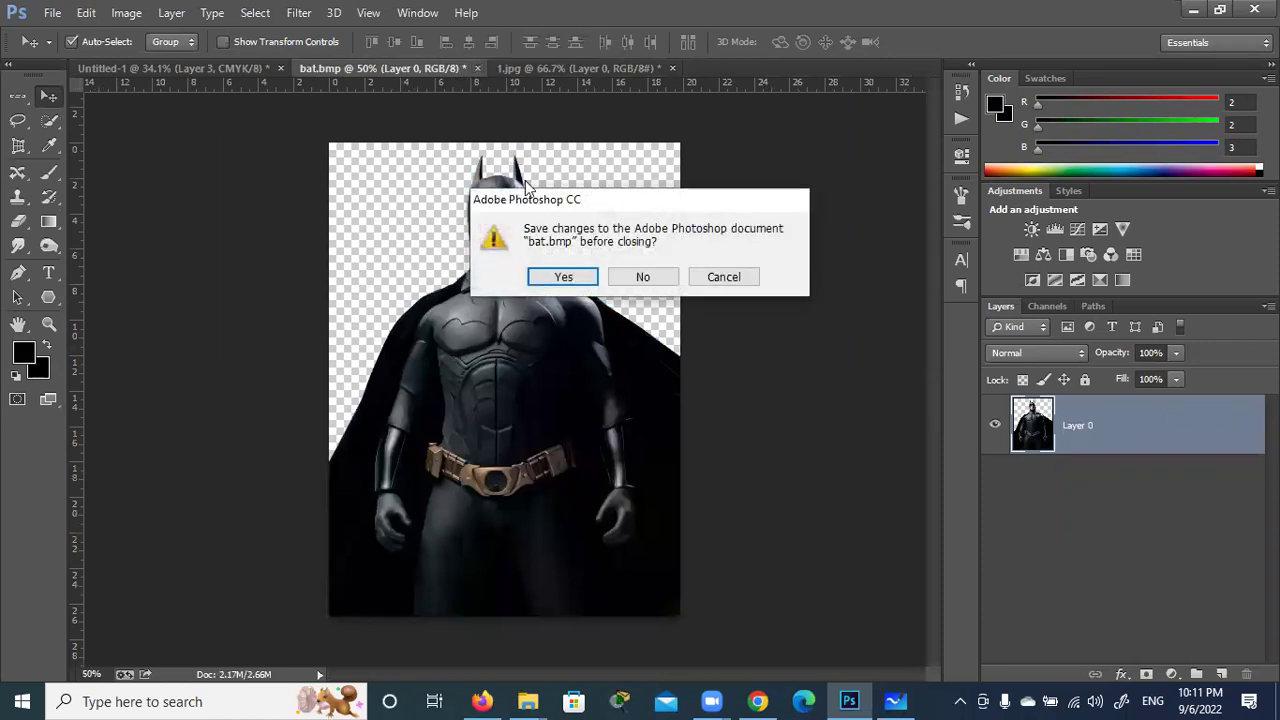
pyautogui.click(643, 277)
# - Drag the PlayStation logo into Untitled-1 and scale it to about 29% beside the centre hole
pyautogui.moveTo(512, 305)
pyautogui.mouseDown()
pyautogui.moveTo(256, 100)
pyautogui.moveTo(370, 356)
pyautogui.mouseUp()
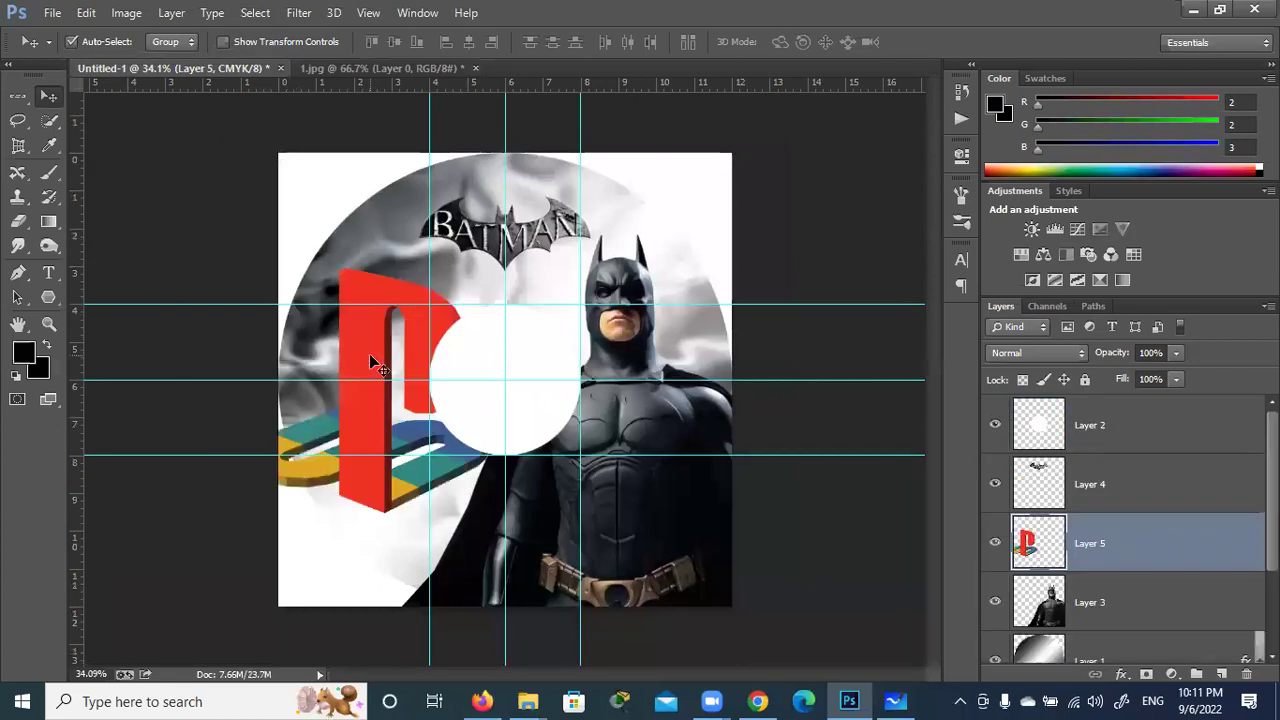
pyautogui.hotkey('ctrl', 't')
pyautogui.moveTo(489, 514)
pyautogui.mouseDown()
pyautogui.moveTo(360, 390)
pyautogui.moveTo(371, 390)
pyautogui.mouseUp()
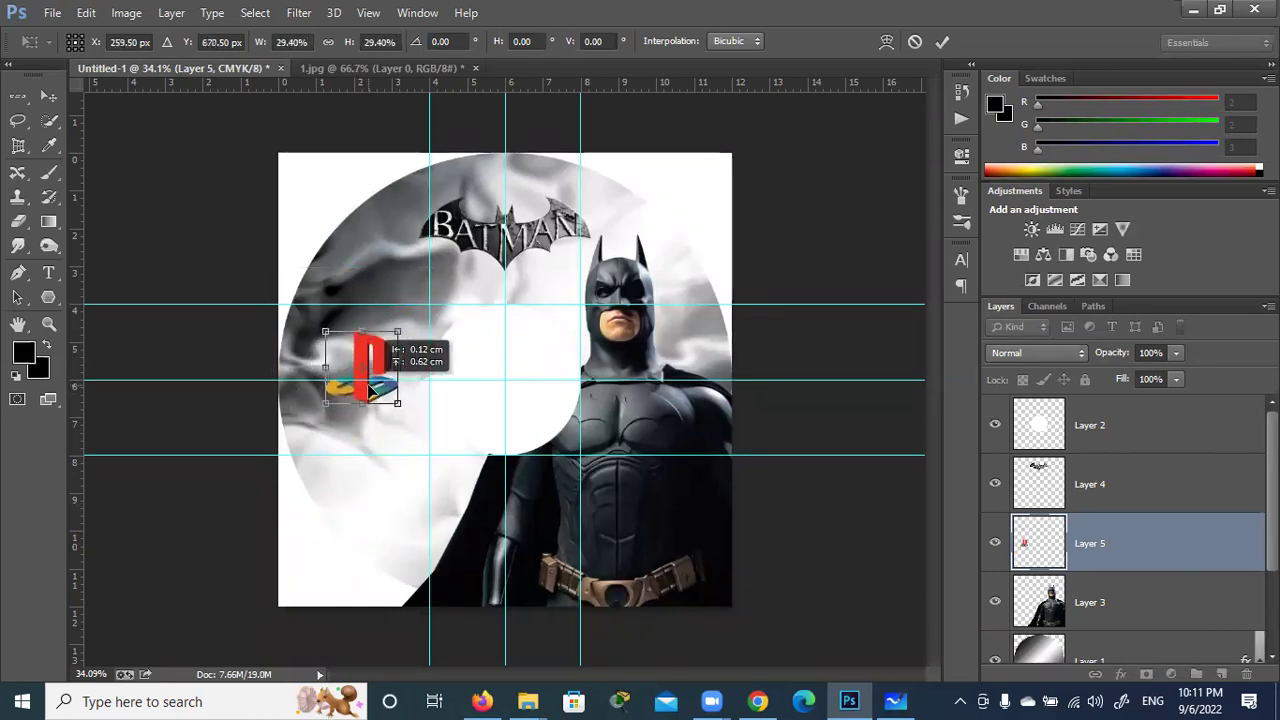
pyautogui.click(942, 41)
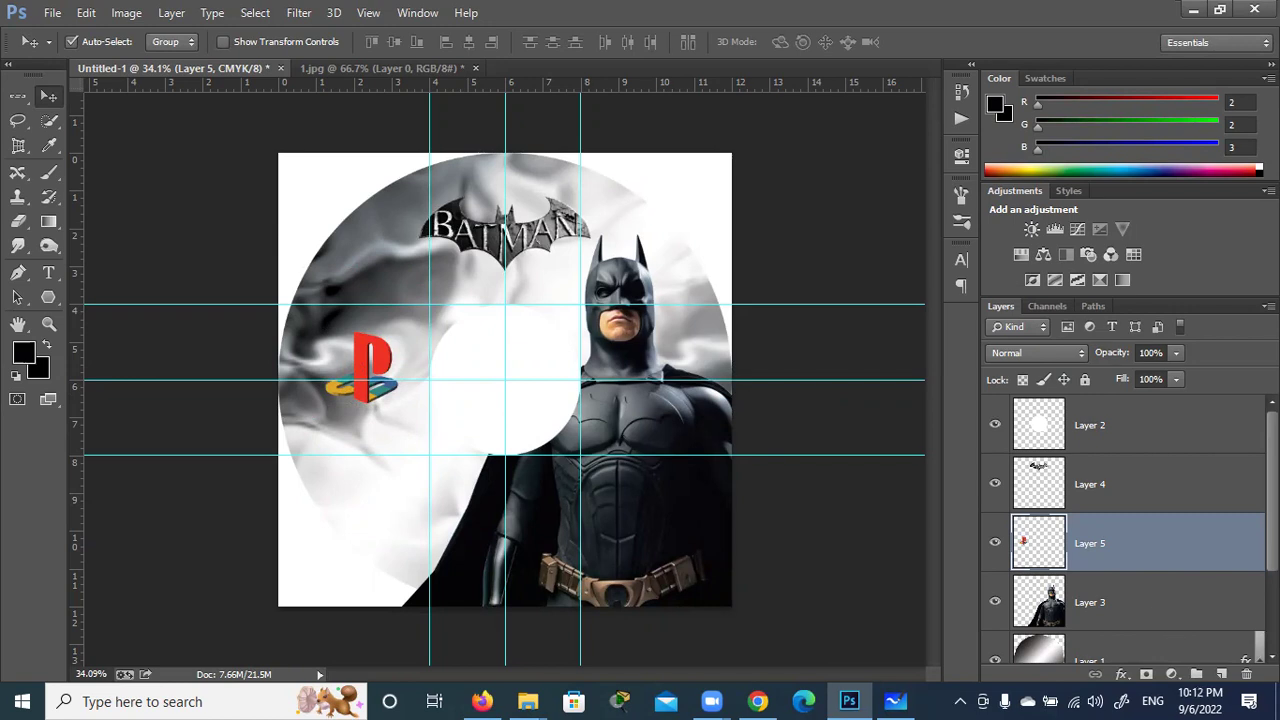
pyautogui.scroll(-3, 1125, 530)
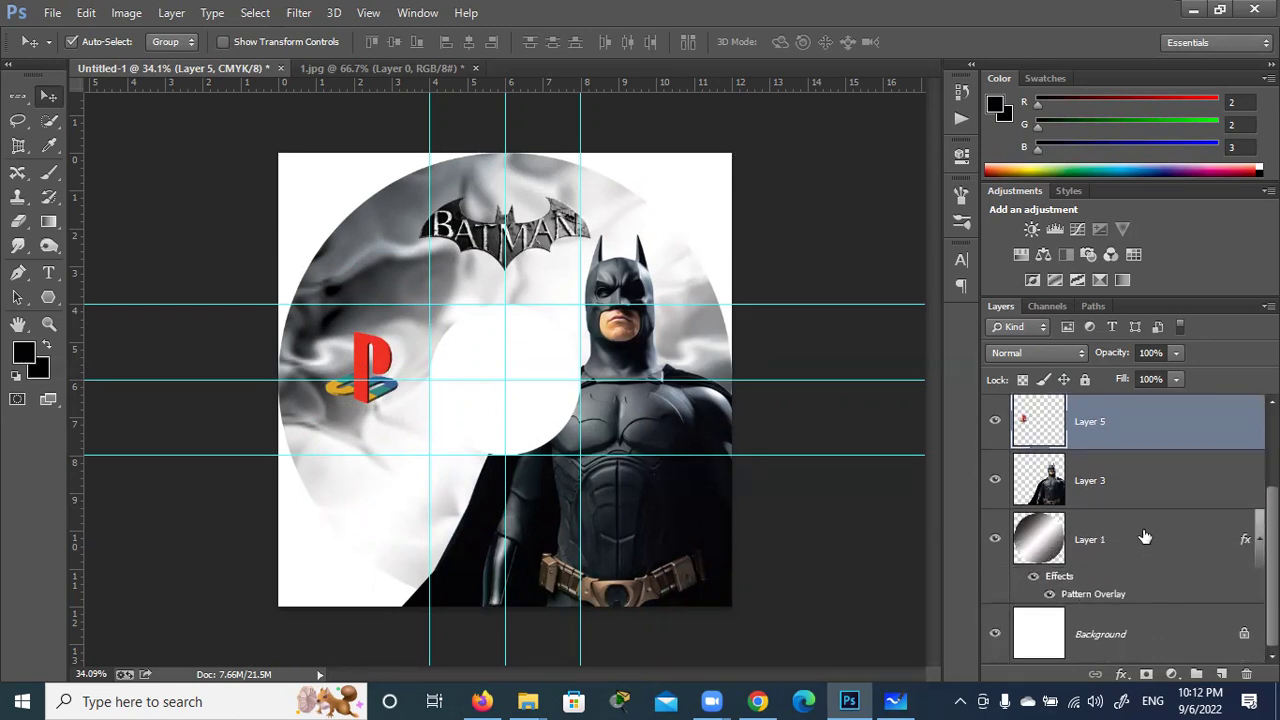
# - Load Layer 1's disc circle as a selection and fill a new layer above Layer 3 black
pyautogui.click(1126, 560)
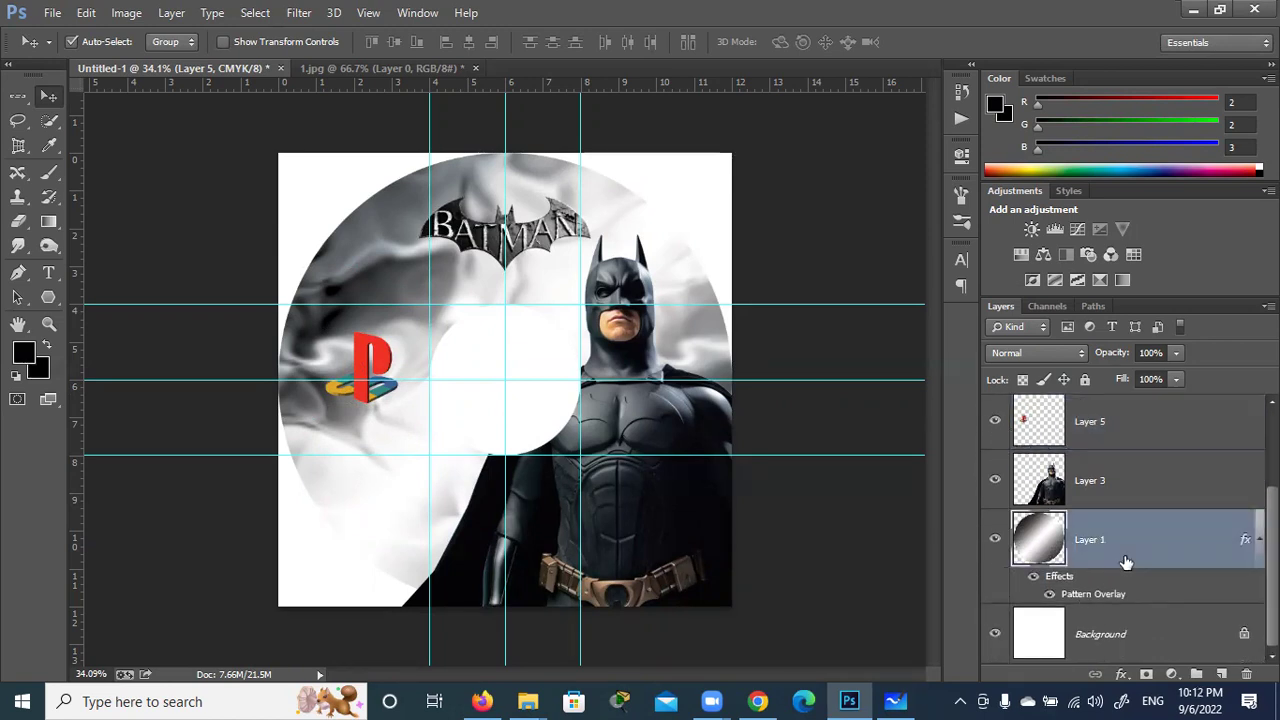
pyautogui.keyDown('ctrl'); pyautogui.click(1043, 545); pyautogui.keyUp('ctrl')
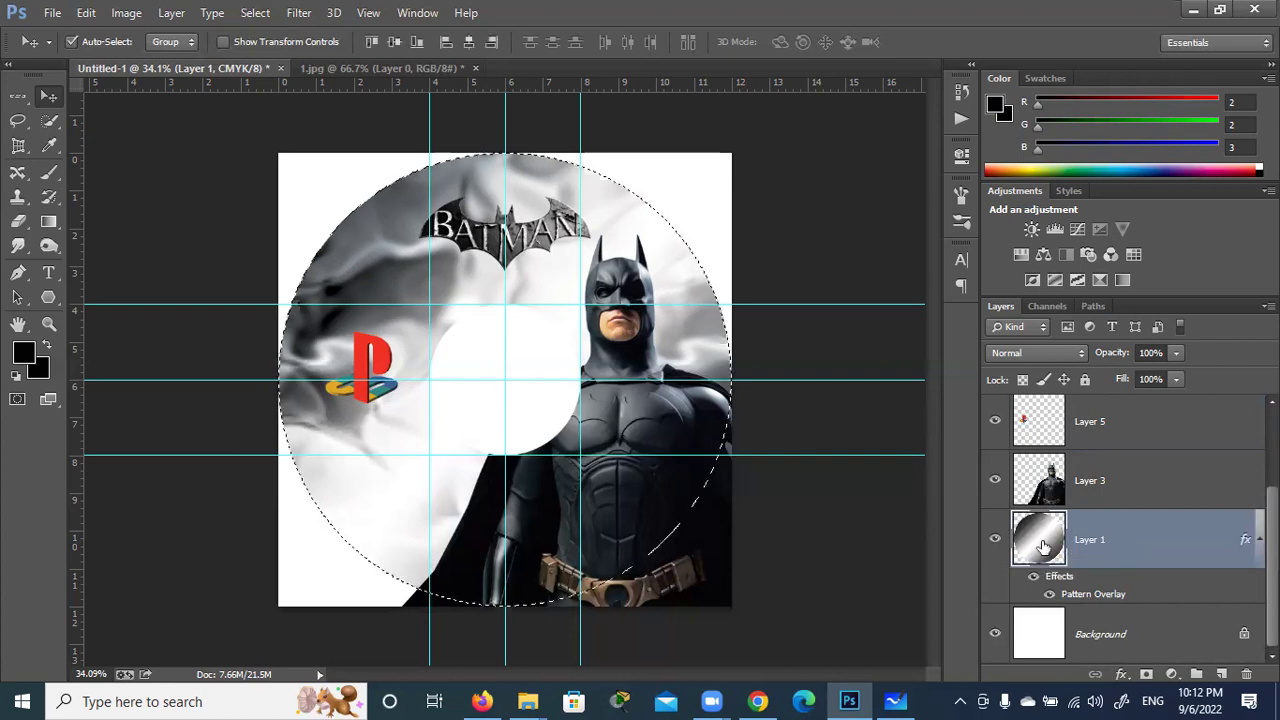
pyautogui.click(1155, 495)
pyautogui.click(1222, 673)
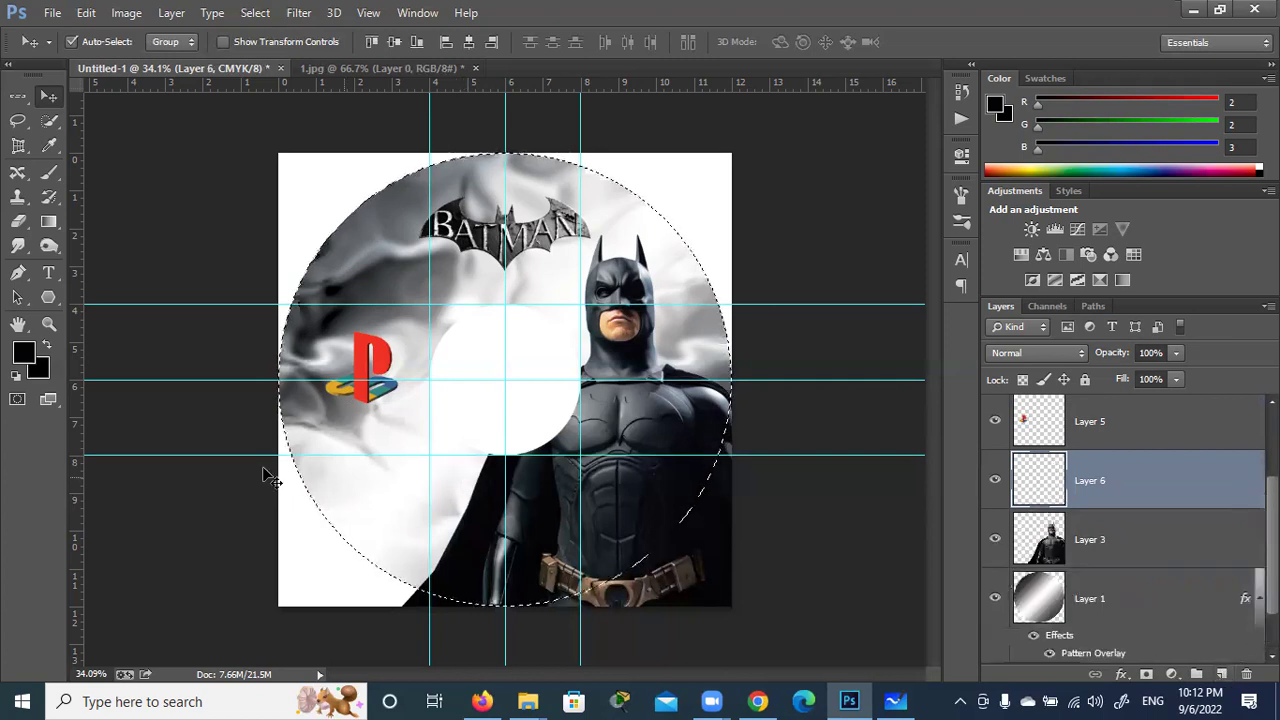
pyautogui.hotkey('alt', 'BackSpace')
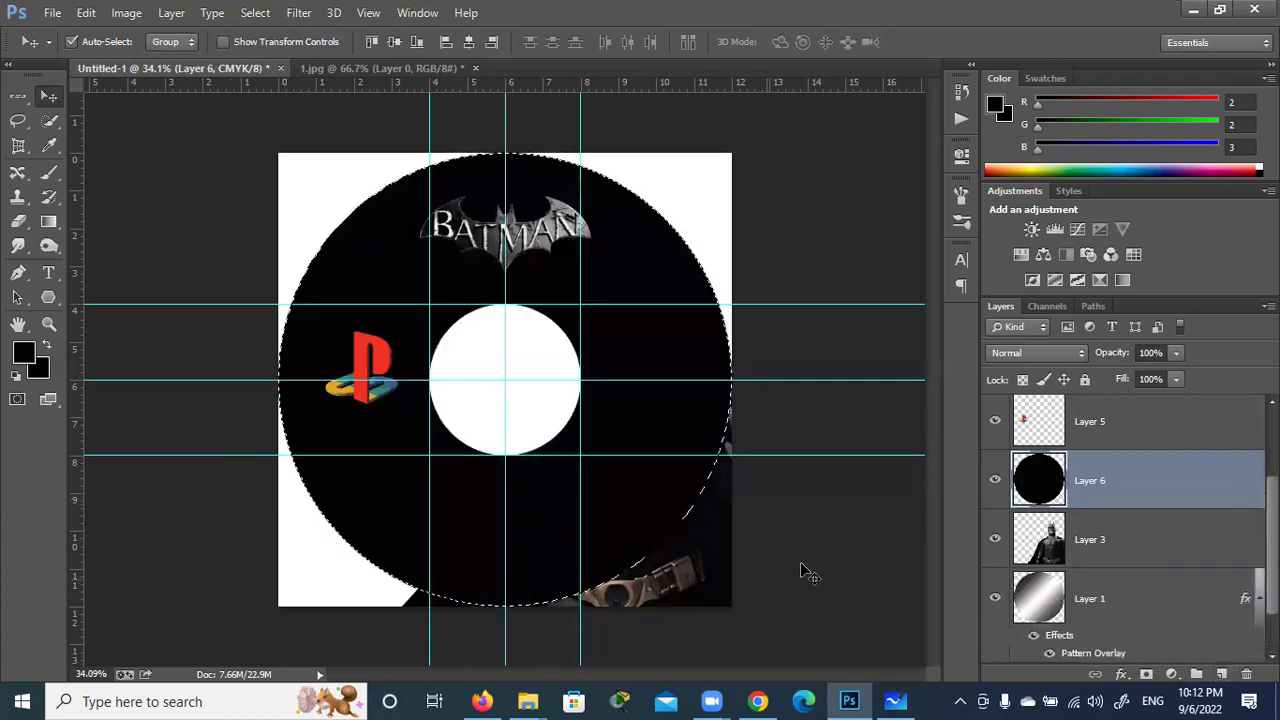
# - Move the black circle Layer 6 below Layer 3 and clip the Batman layer to it
pyautogui.rightClick(1151, 482)
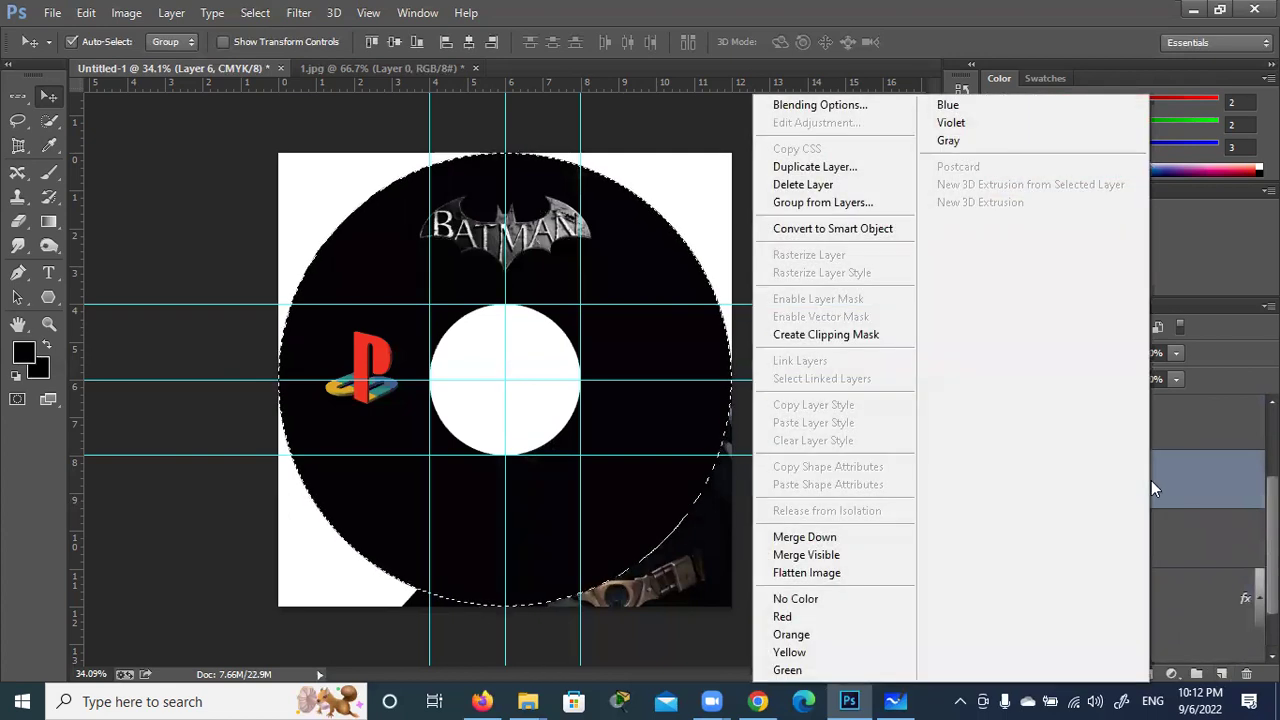
pyautogui.click(1208, 489)
pyautogui.moveTo(1171, 489); pyautogui.dragTo(1175, 568)
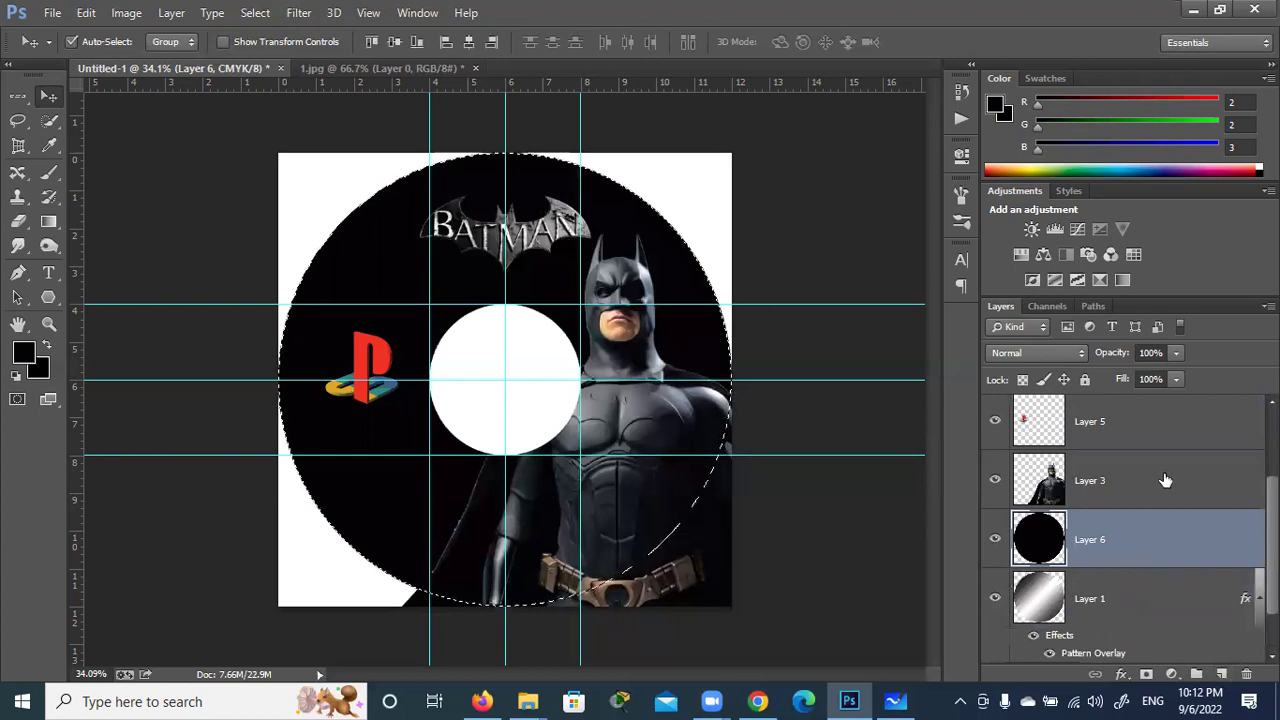
pyautogui.rightClick(1164, 481)
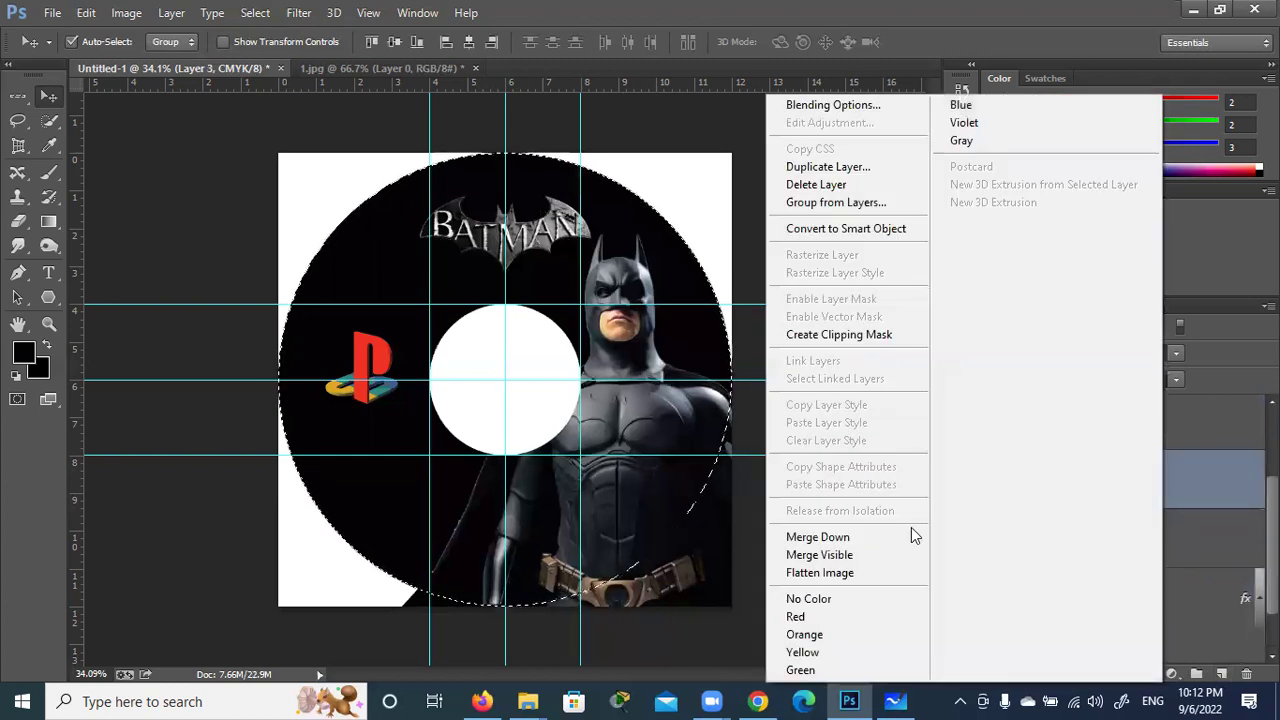
pyautogui.click(712, 649)
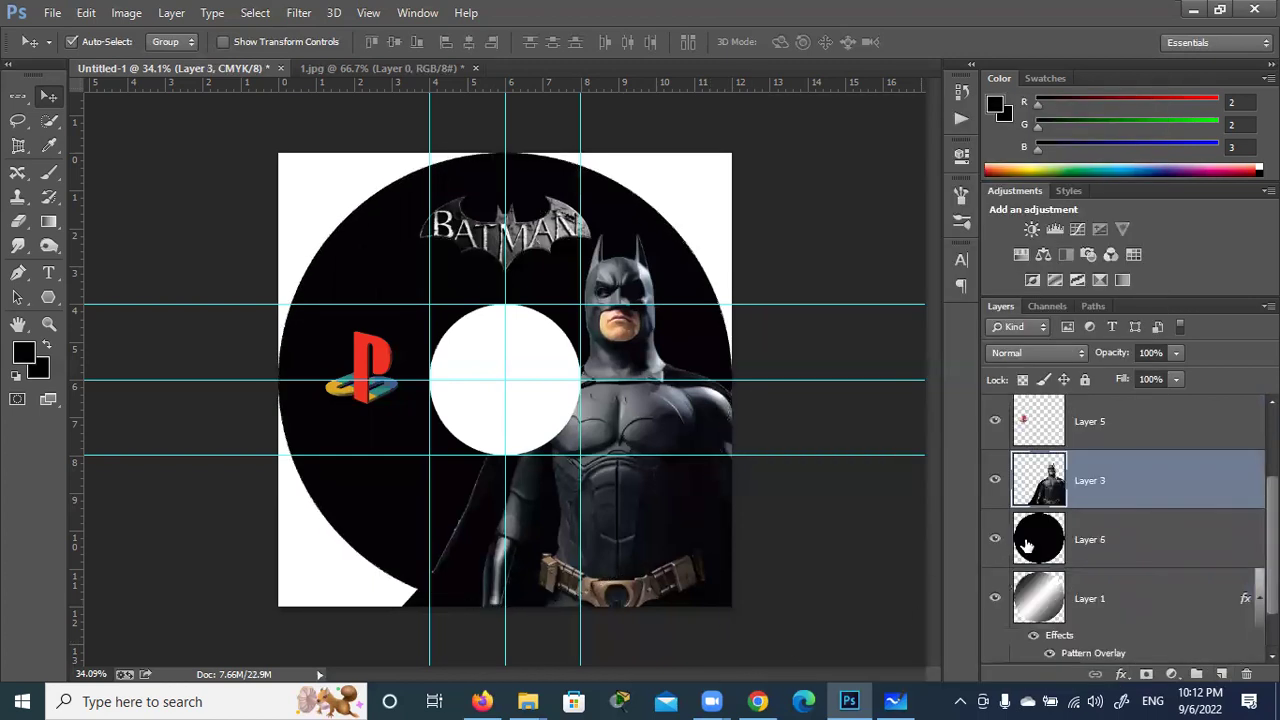
pyautogui.rightClick(1162, 480)
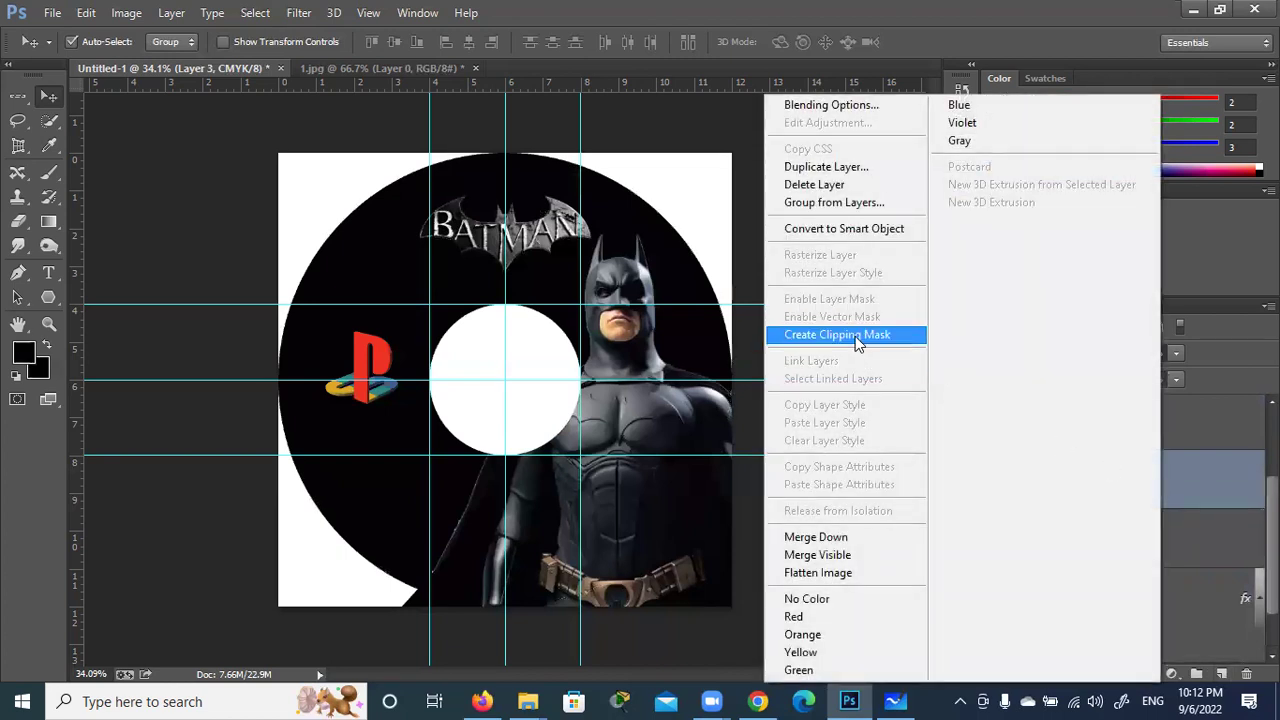
pyautogui.click(830, 334)
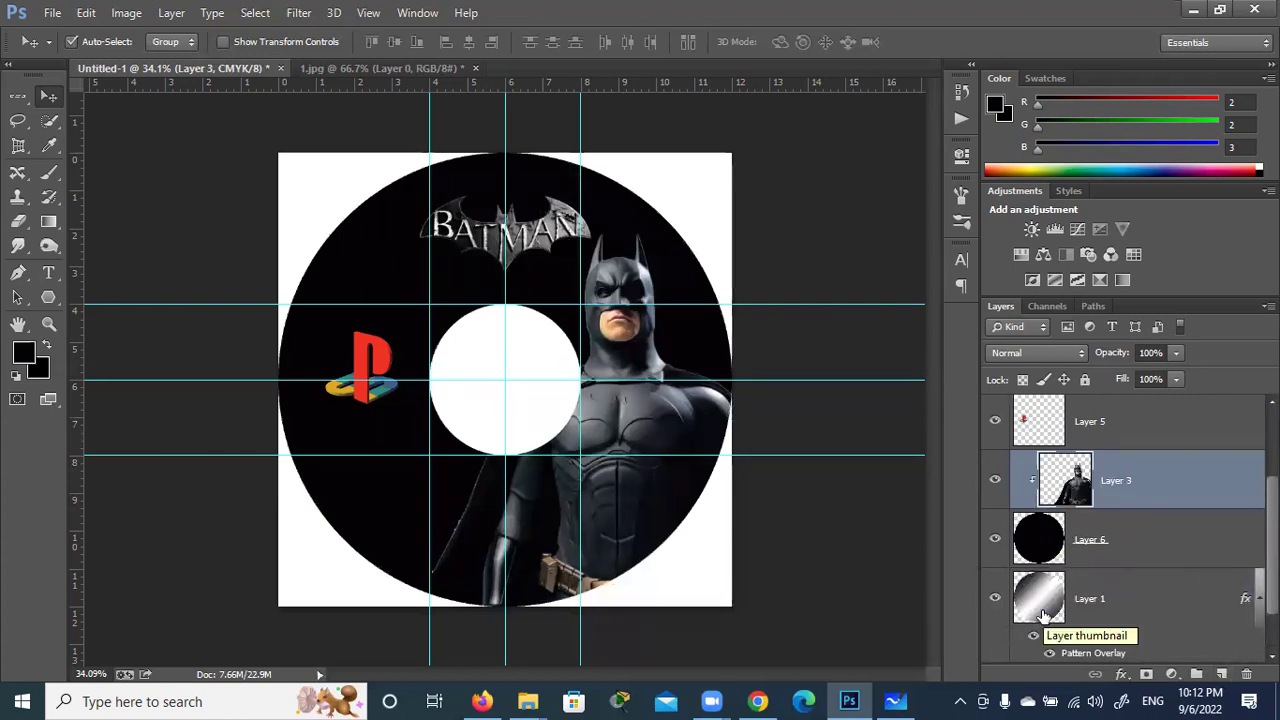
# - Toggle Layer 6's fill between 0% and 100%, release Batman's clipping mask, and reload the circle selection
pyautogui.click(1041, 550)
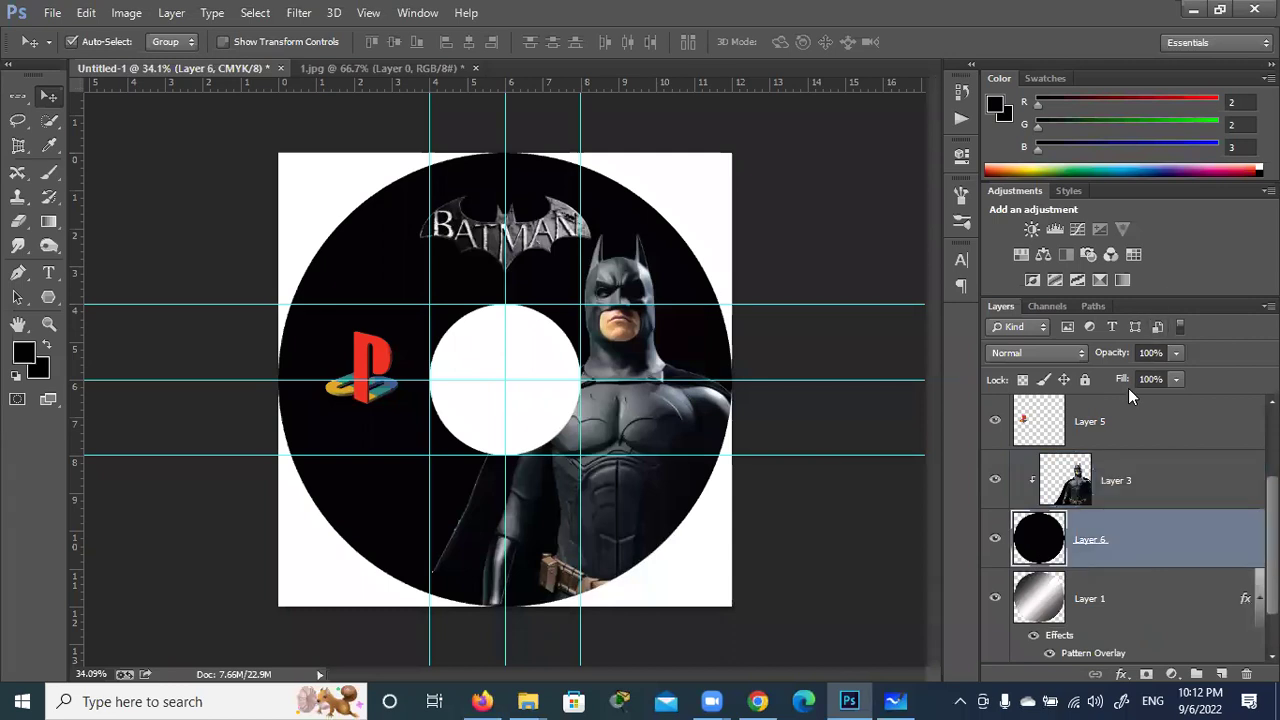
pyautogui.moveTo(1122, 385); pyautogui.dragTo(871, 386)
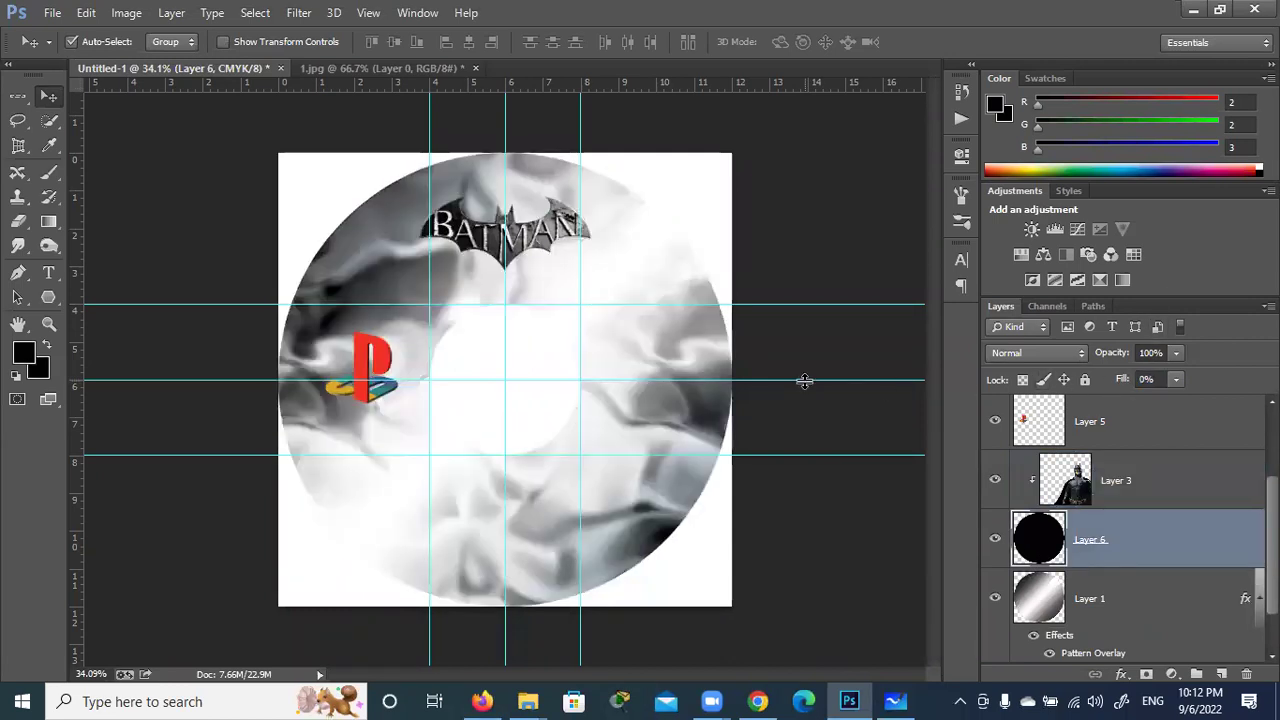
pyautogui.moveTo(1122, 380); pyautogui.dragTo(1228, 384)
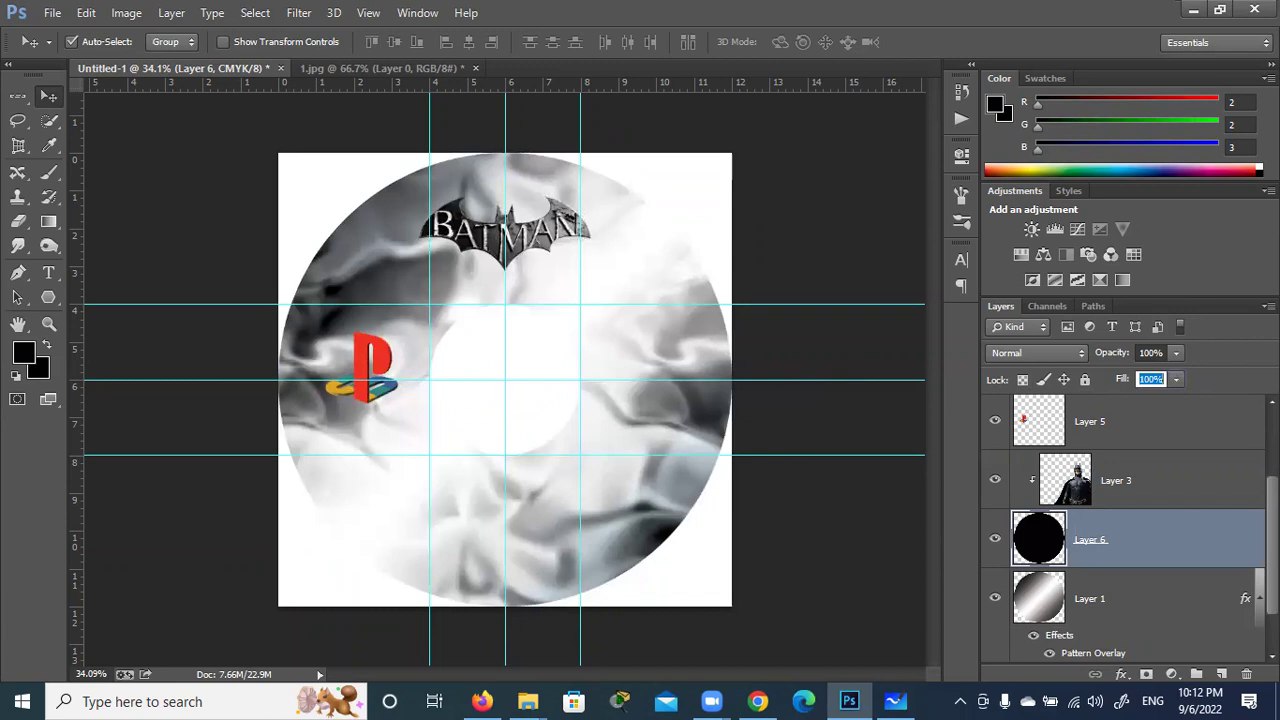
pyautogui.press('Return')
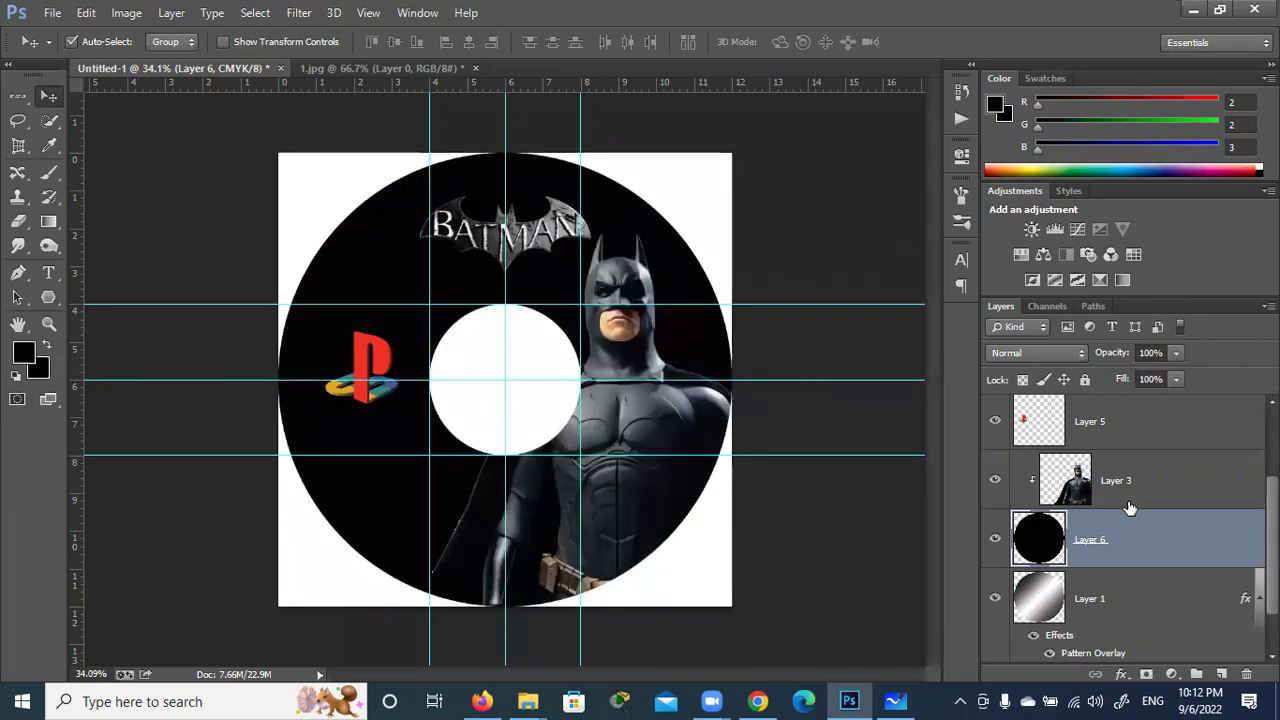
pyautogui.click(1130, 505)
pyautogui.keyDown('alt'); pyautogui.click(1128, 508); pyautogui.keyUp('alt')
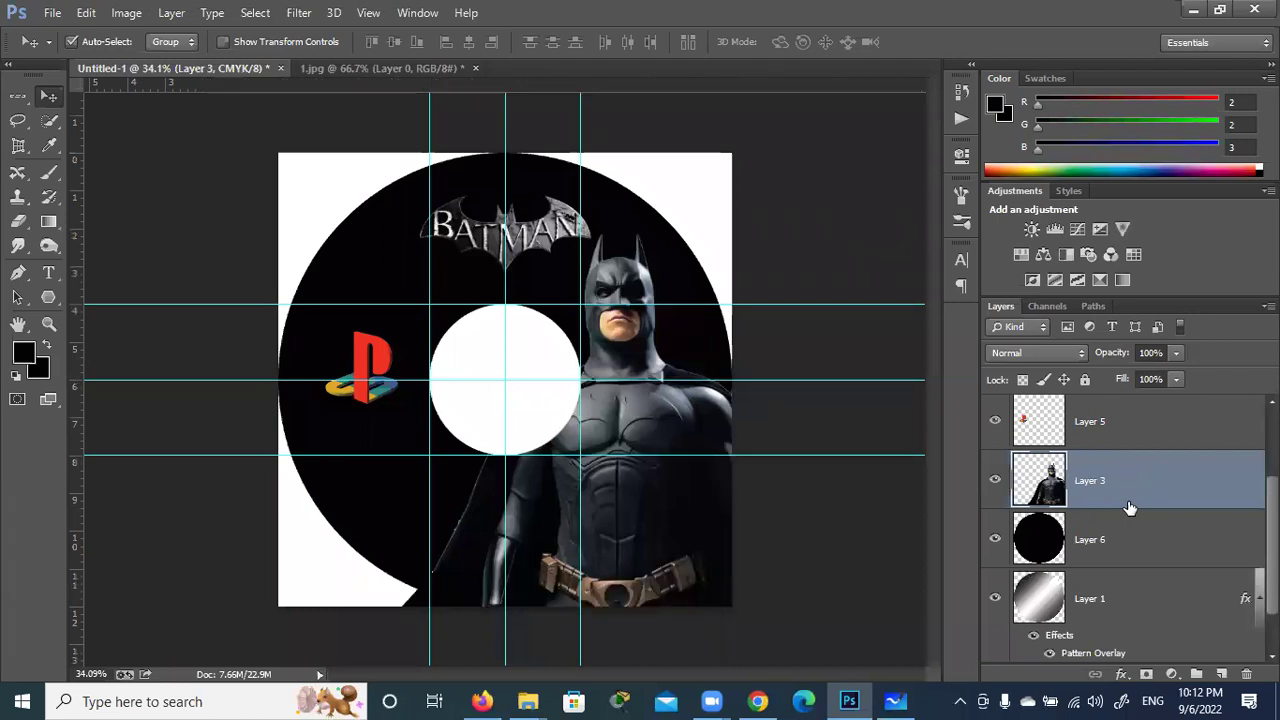
pyautogui.keyDown('ctrl'); pyautogui.click(1024, 543); pyautogui.keyUp('ctrl')
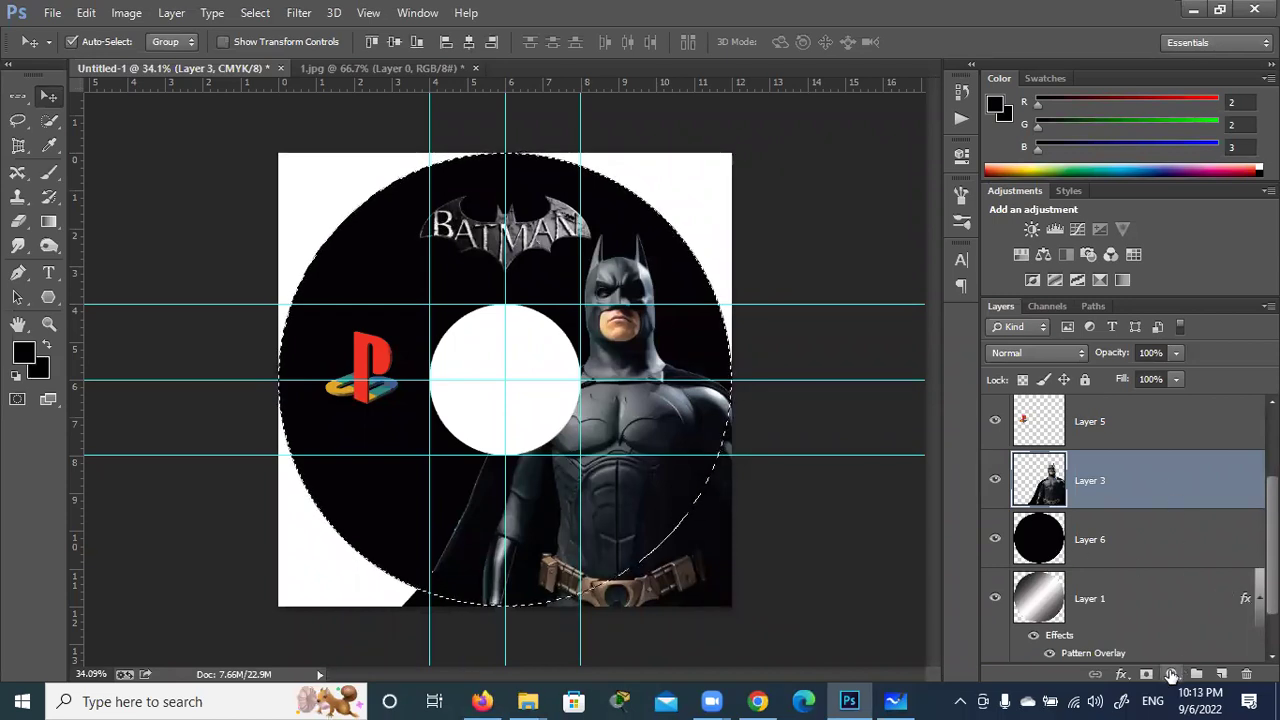
# - Add a circular layer mask to Batman Layer 3, delete black Layer 6, and reselect Layer 3
pyautogui.click(1147, 676)
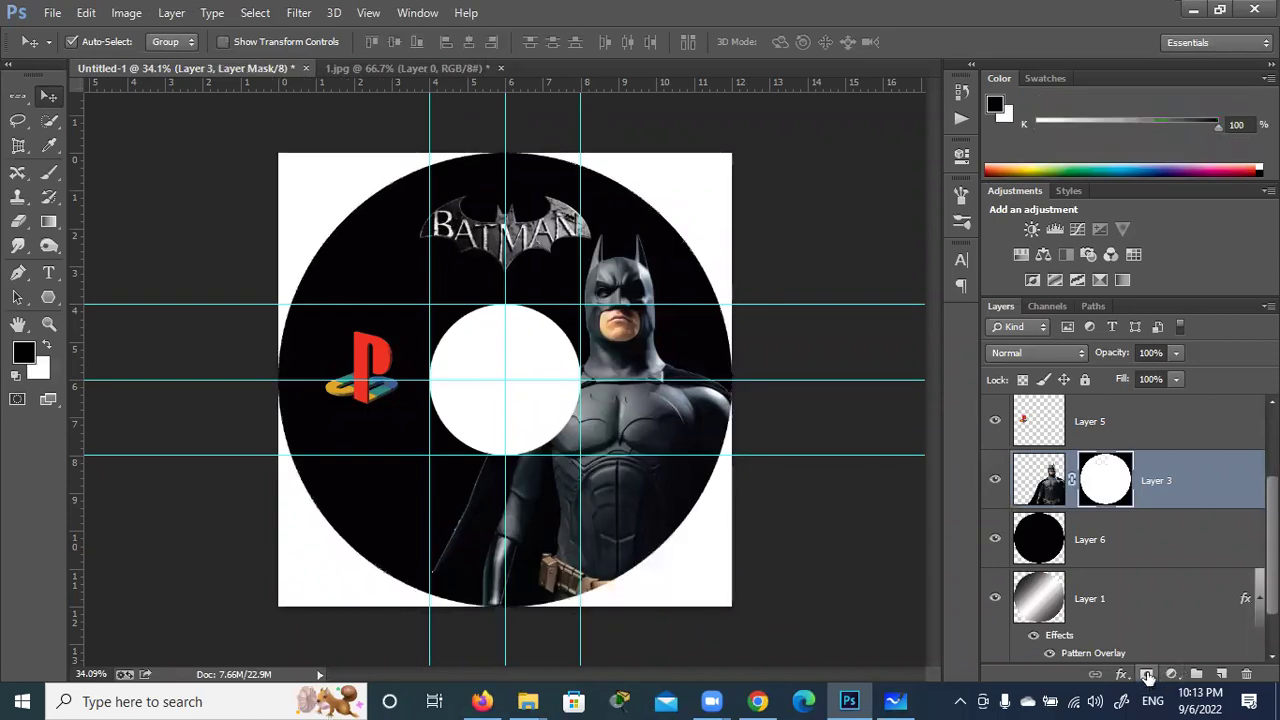
pyautogui.click(1042, 546)
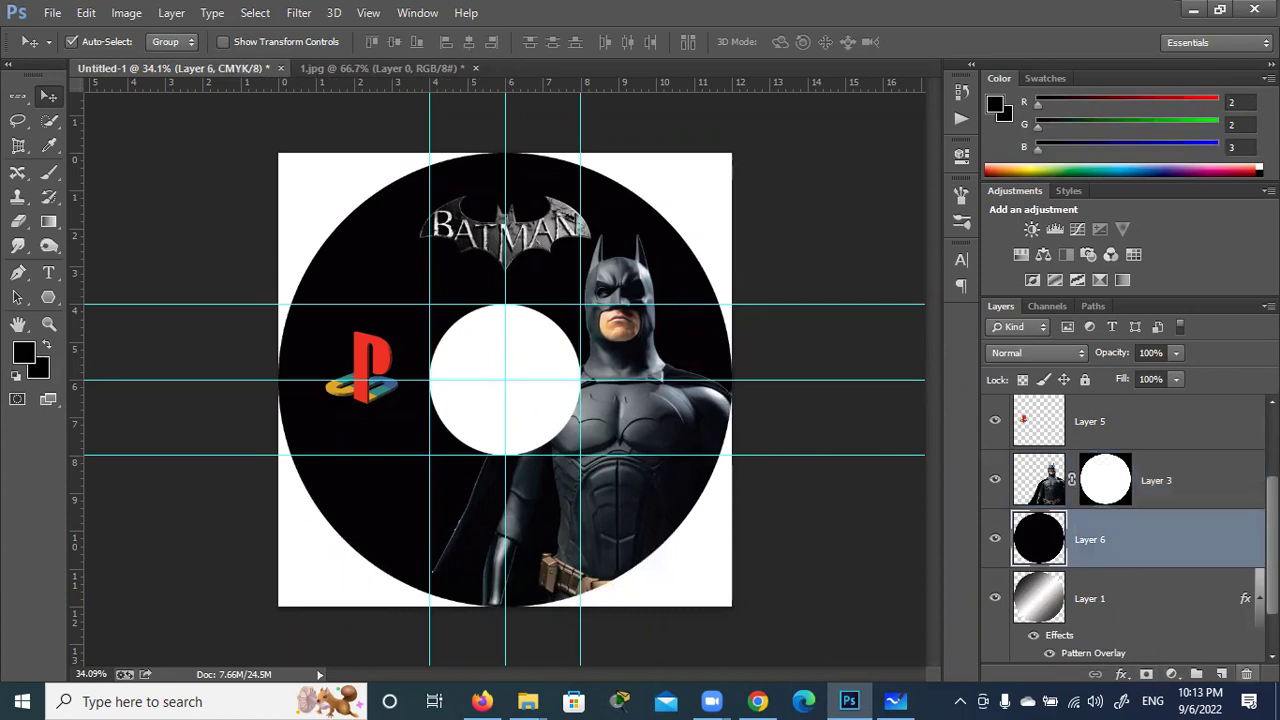
pyautogui.press('Delete')
pyautogui.click(563, 275)
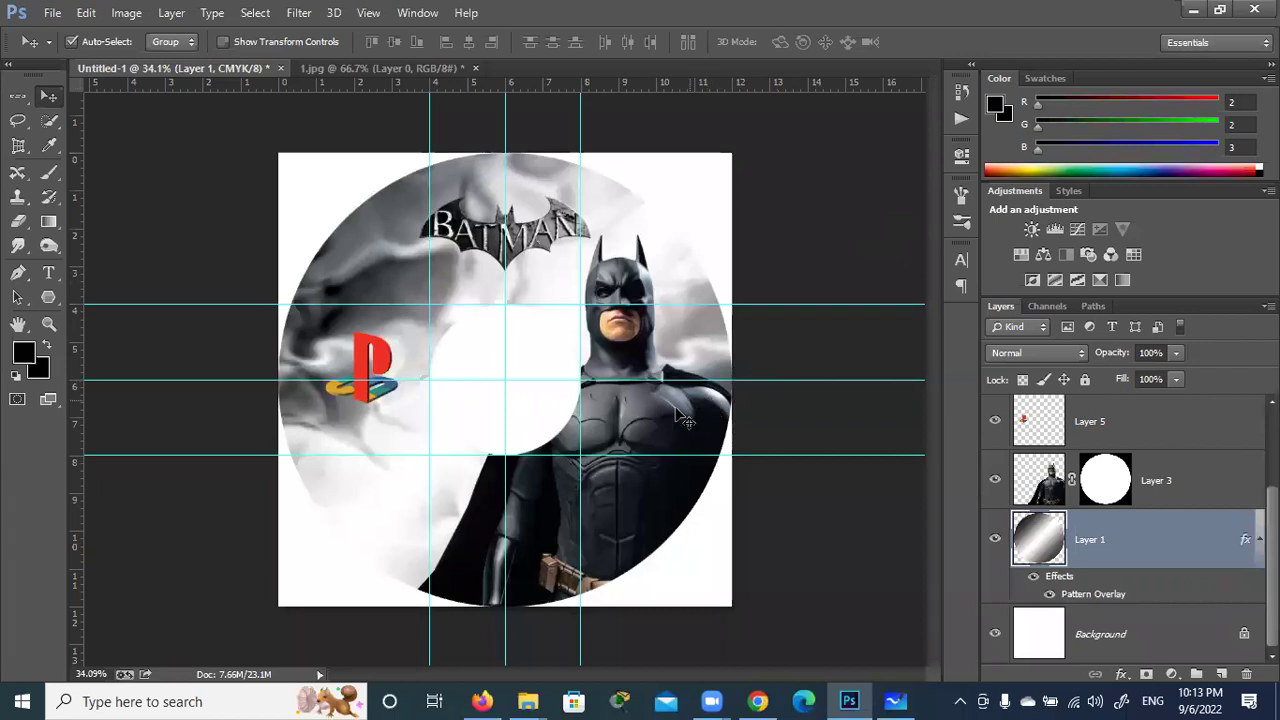
pyautogui.click(648, 428)
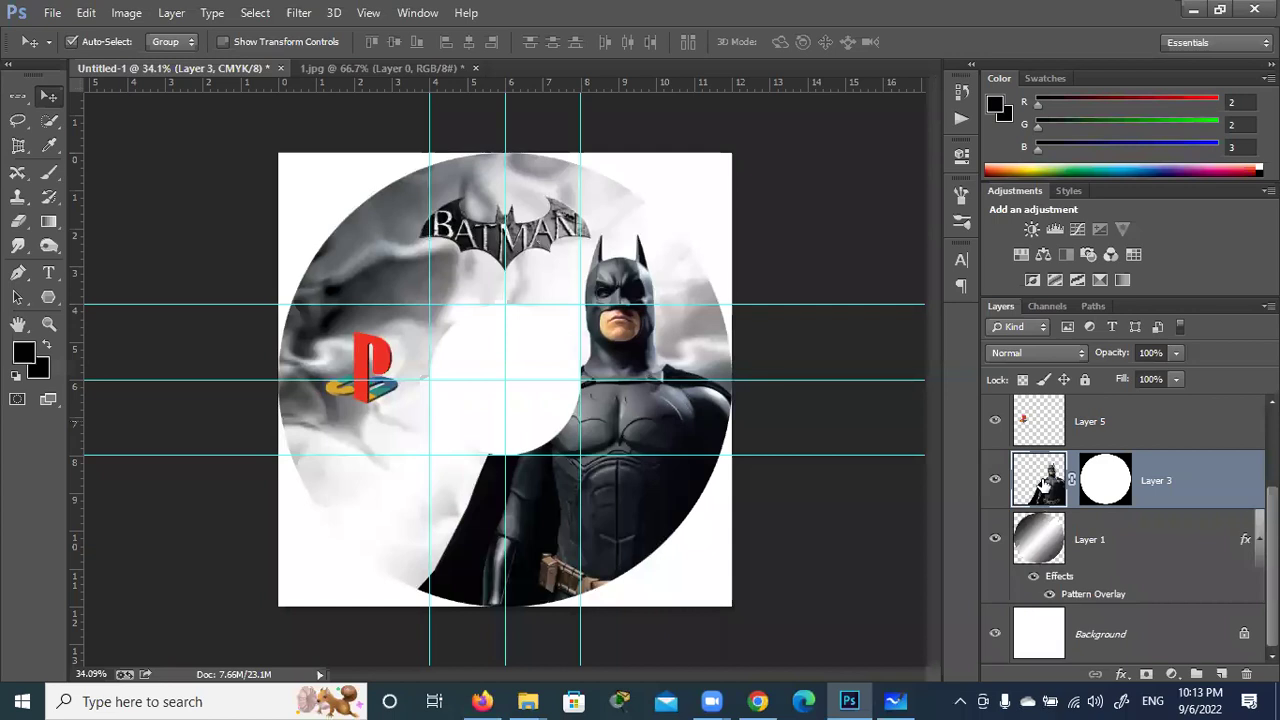
# - Duplicate the masked Batman layer and delete the copy's mask without applying it
pyautogui.hotkey('ctrl', 'j')
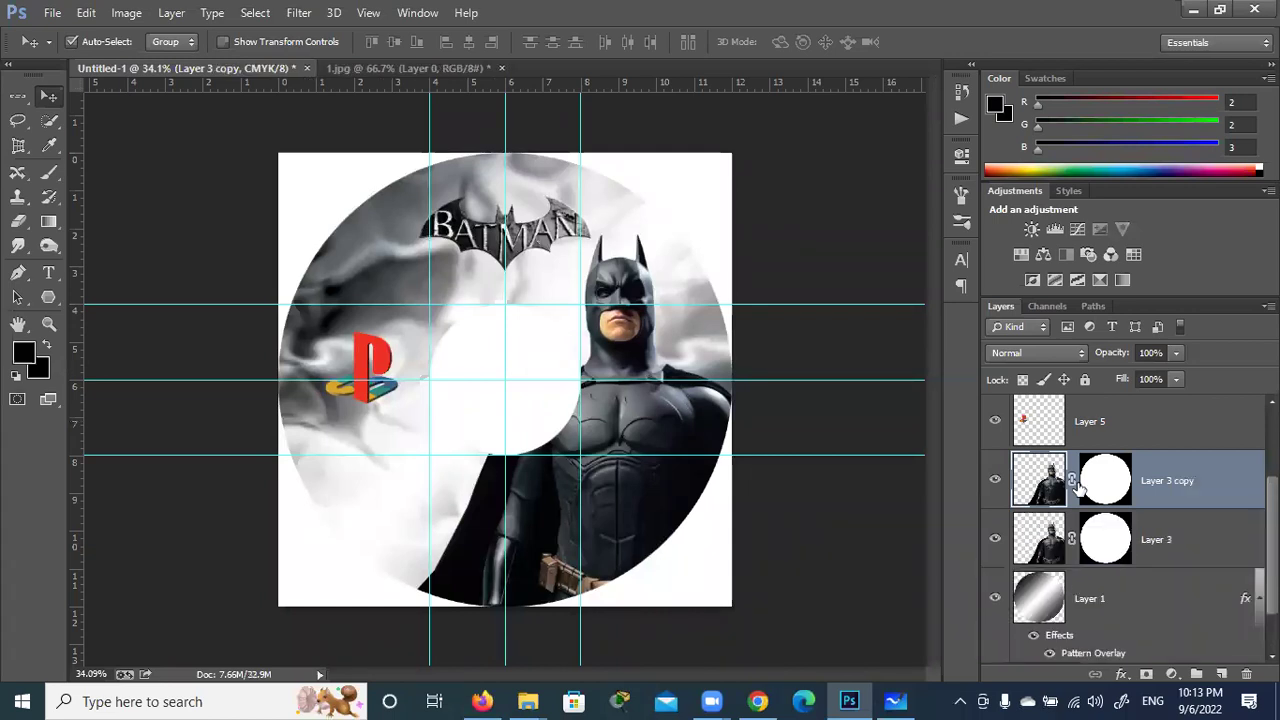
pyautogui.scroll(-1, 1217, 632)
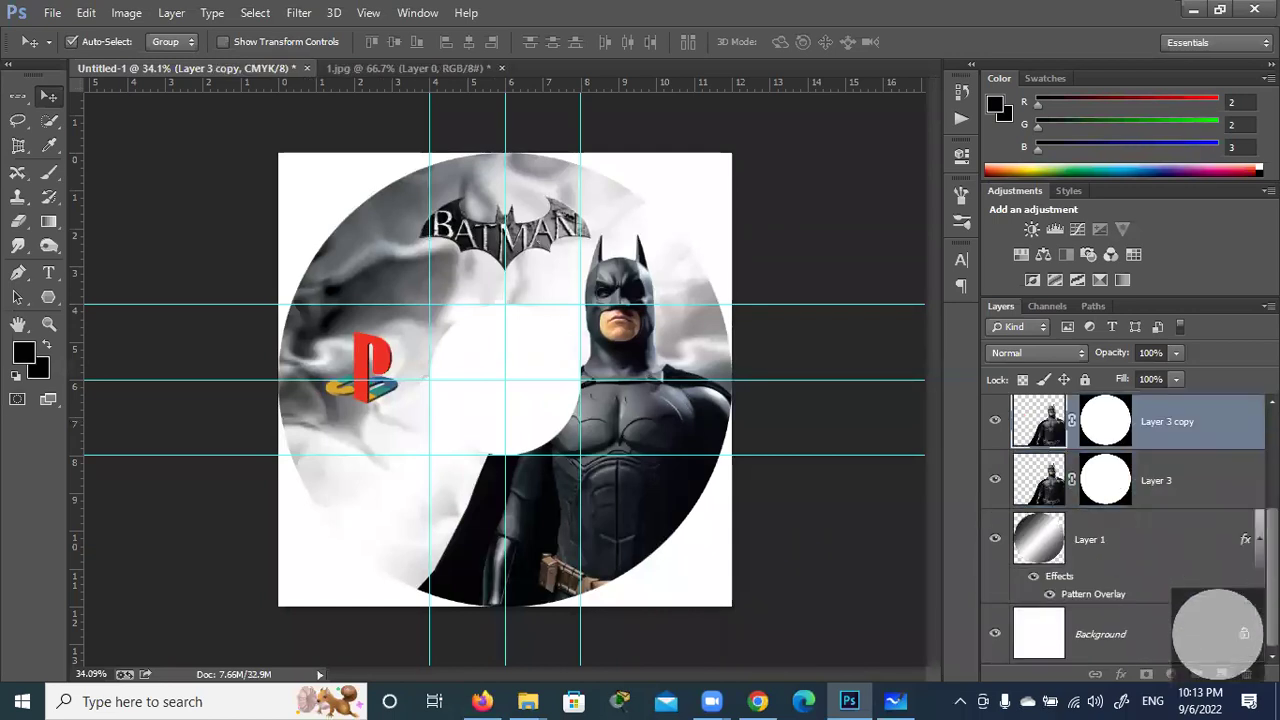
pyautogui.moveTo(1217, 632); pyautogui.dragTo(1245, 674)
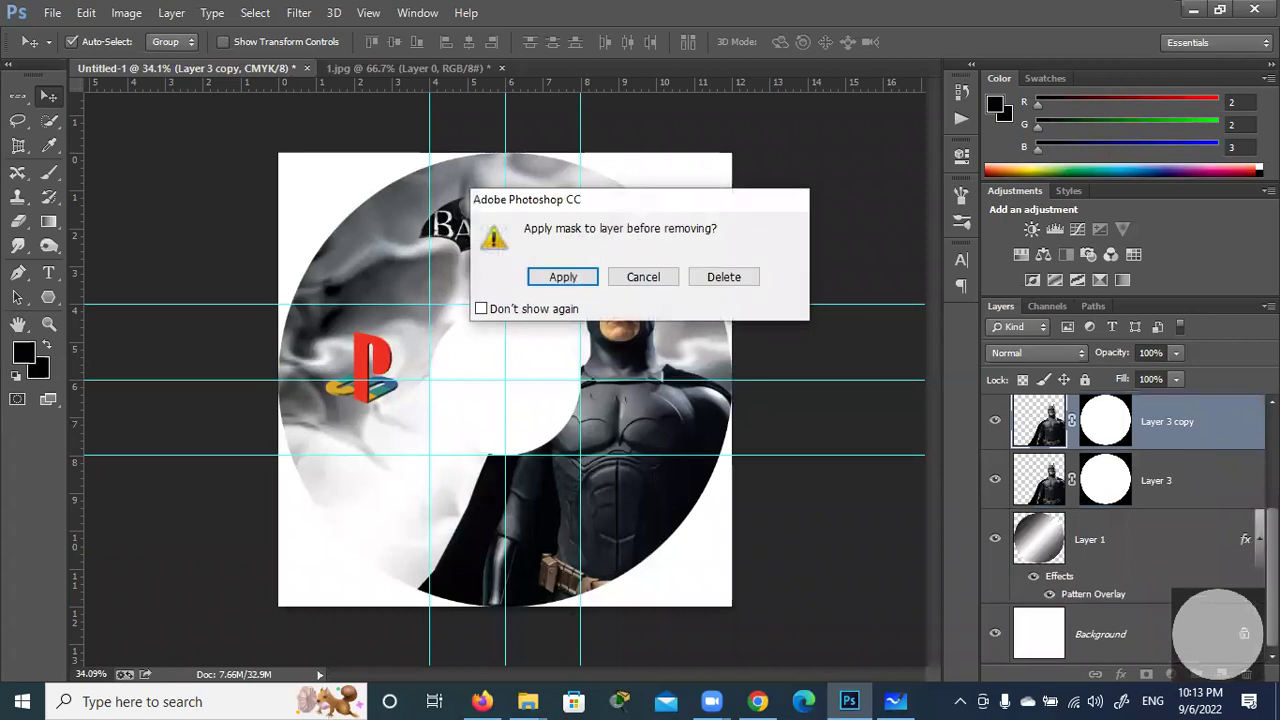
pyautogui.click(730, 280)
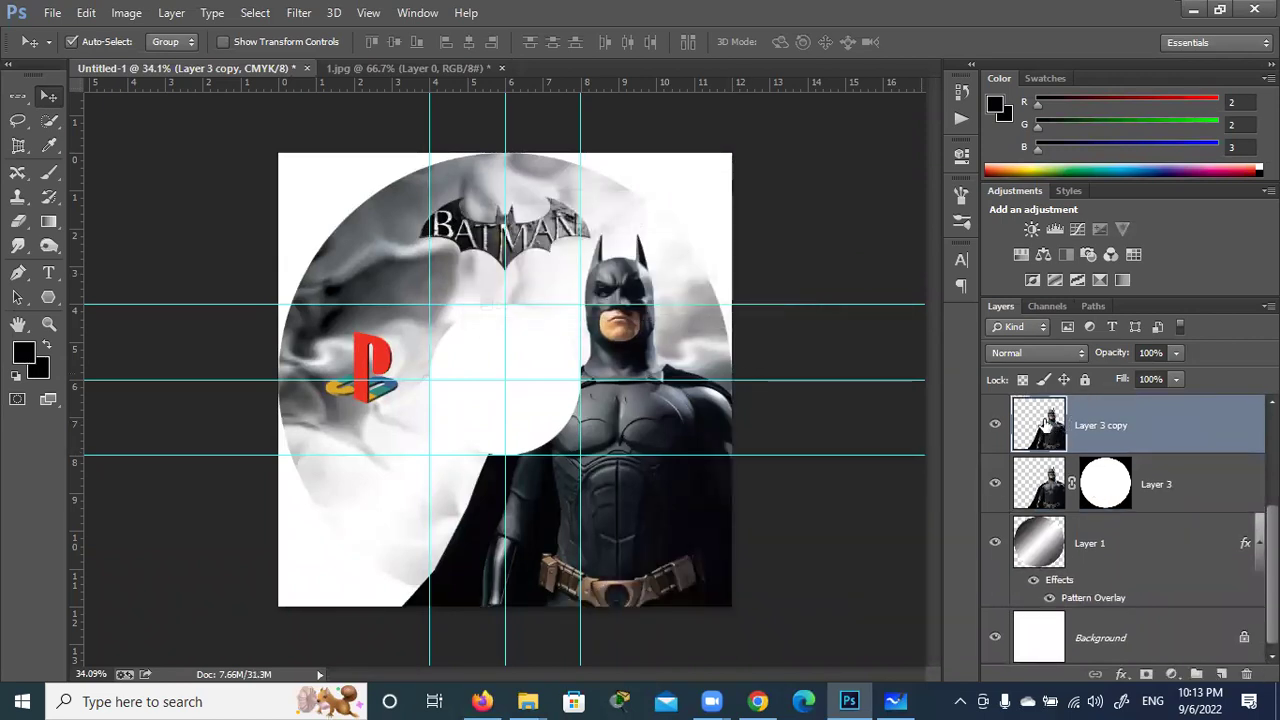
pyautogui.moveTo(1046, 423); pyautogui.dragTo(1050, 428)
# - Flip the Batman copy horizontally and enlarge it to 222% over the disc's left side
pyautogui.hotkey('ctrl', 't')
pyautogui.rightClick(654, 416)
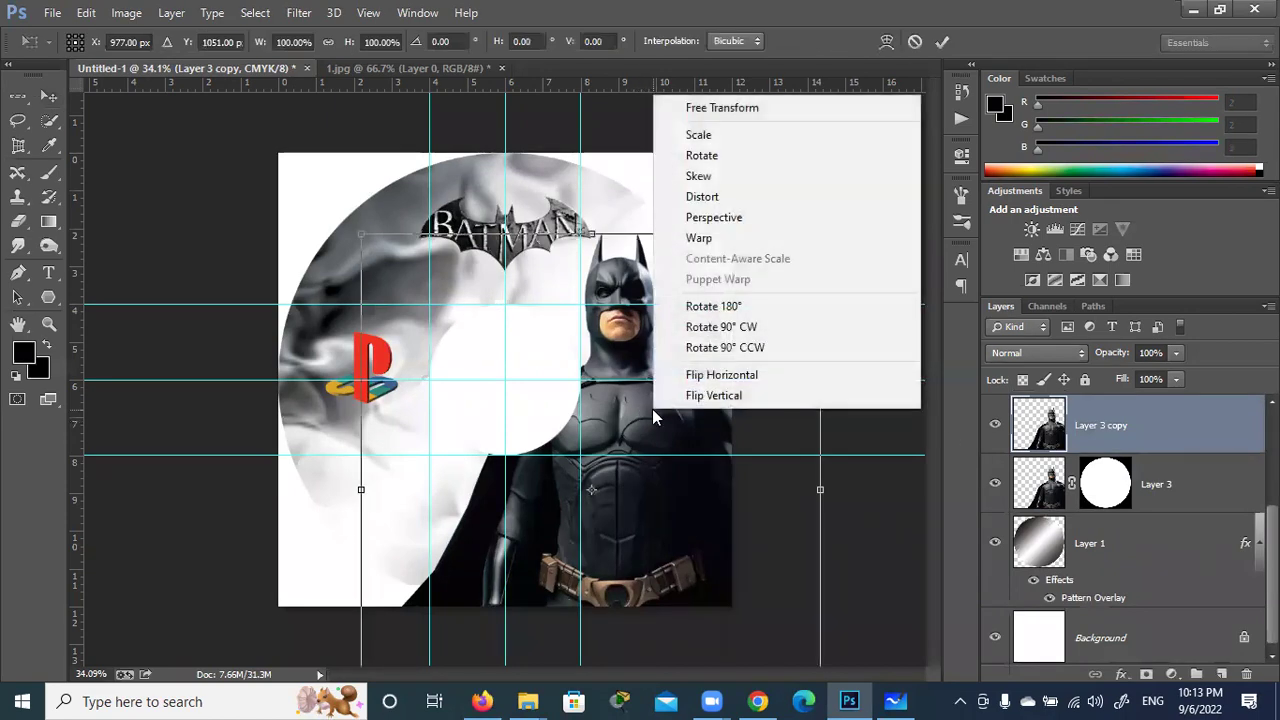
pyautogui.click(738, 374)
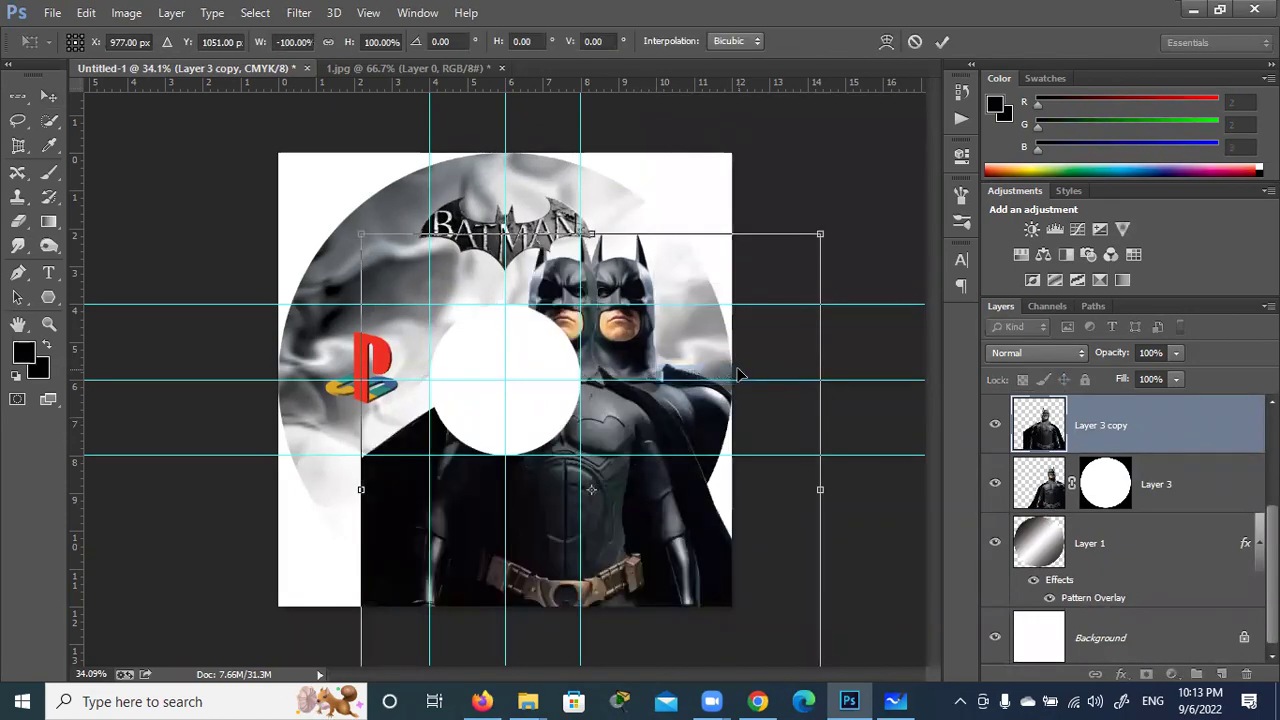
pyautogui.moveTo(548, 506)
pyautogui.mouseDown()
pyautogui.moveTo(355, 425)
pyautogui.moveTo(329, 436)
pyautogui.mouseUp()
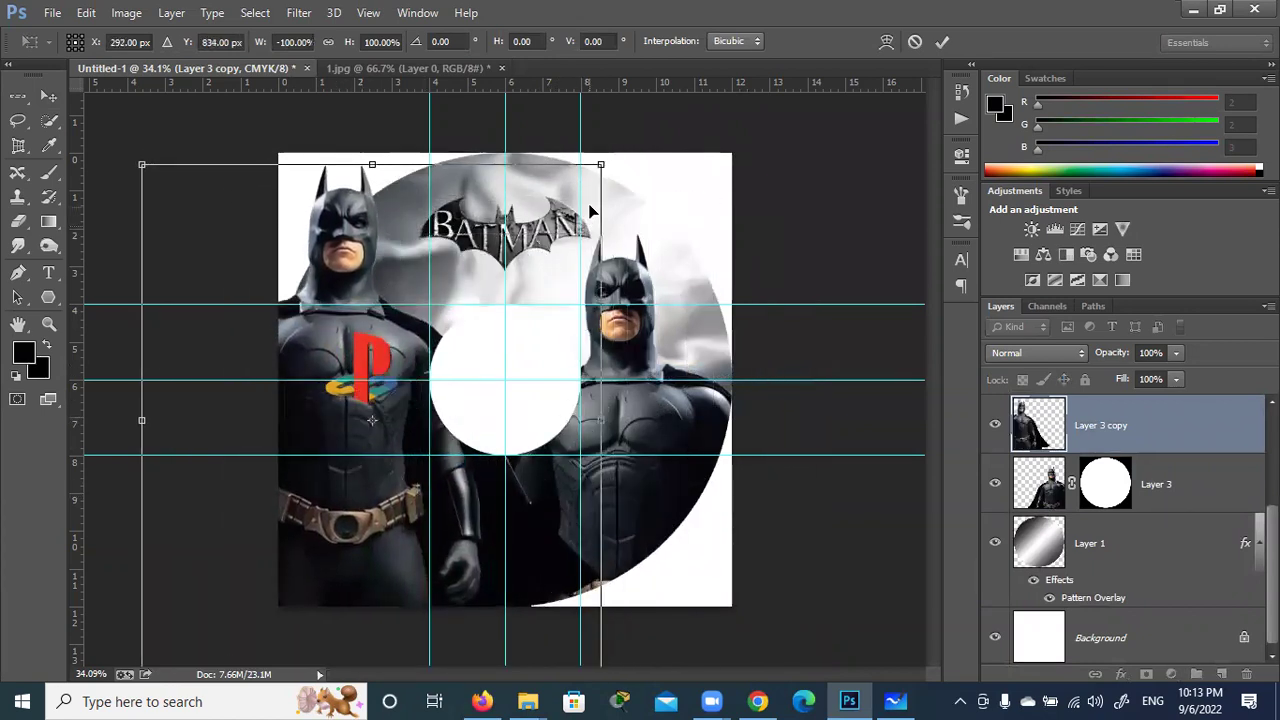
pyautogui.moveTo(600, 165); pyautogui.dragTo(1030, 14)
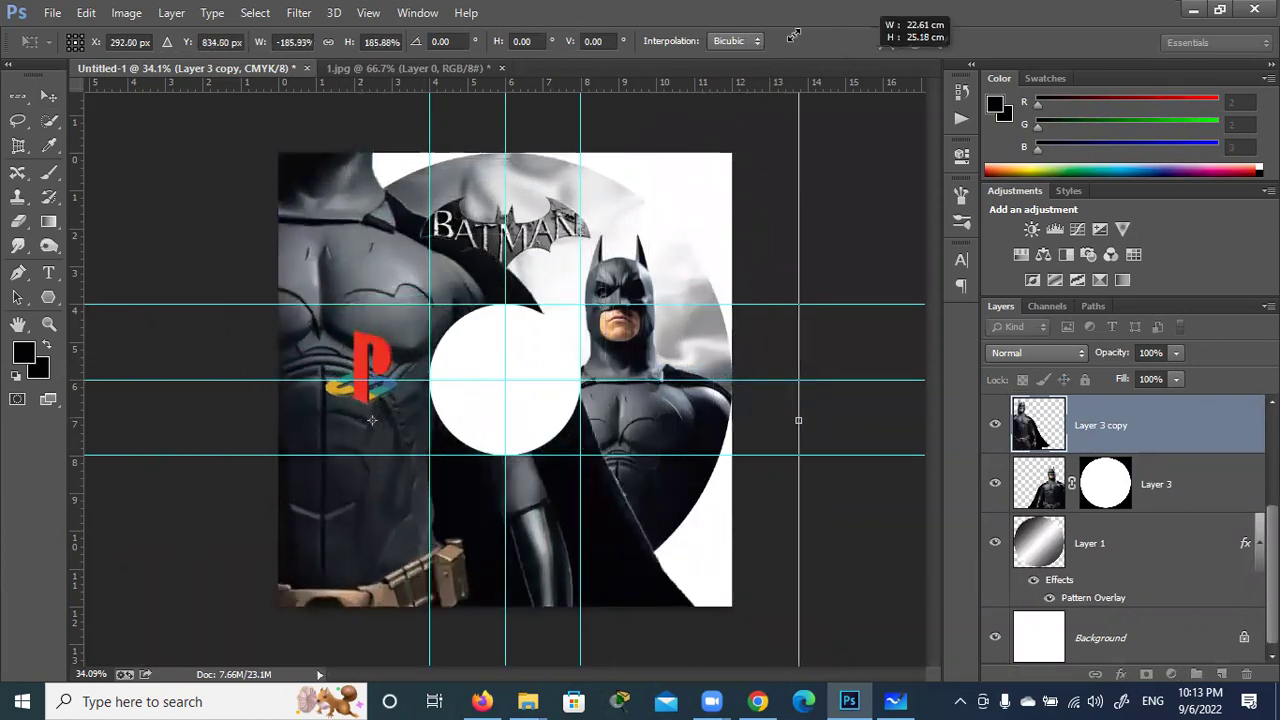
pyautogui.moveTo(403, 270); pyautogui.dragTo(480, 492)
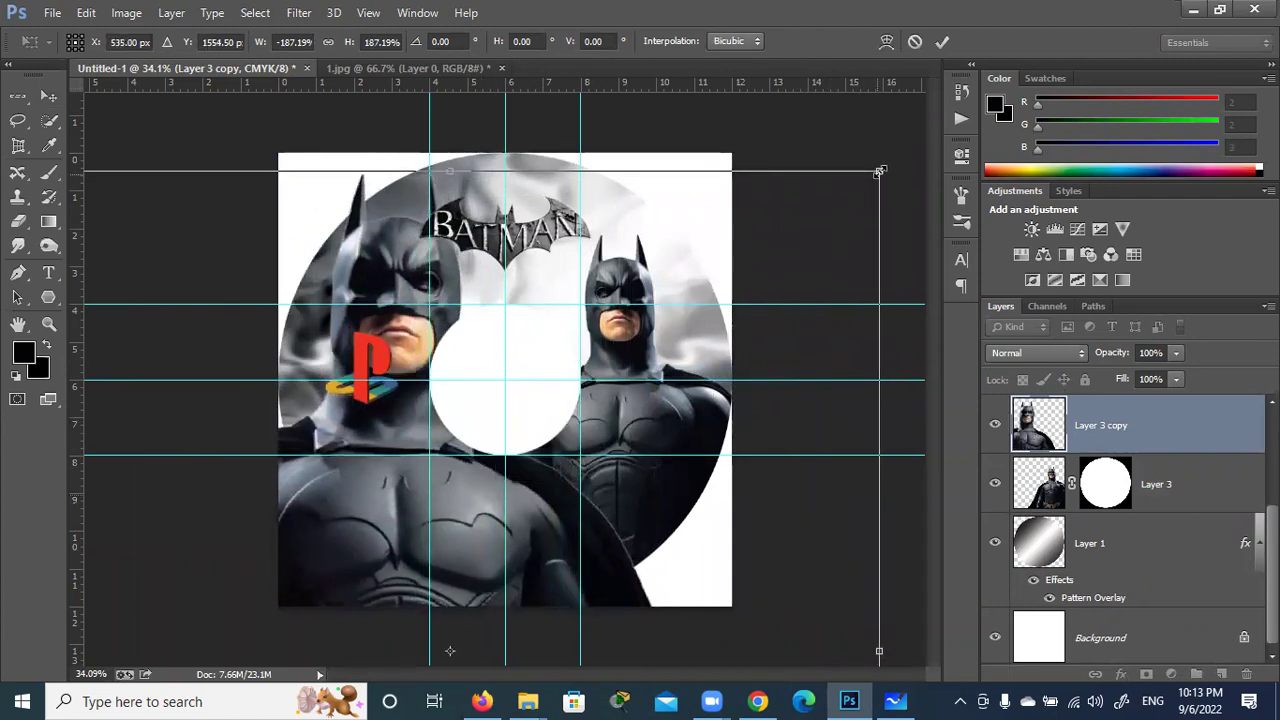
pyautogui.moveTo(878, 171); pyautogui.dragTo(970, 100)
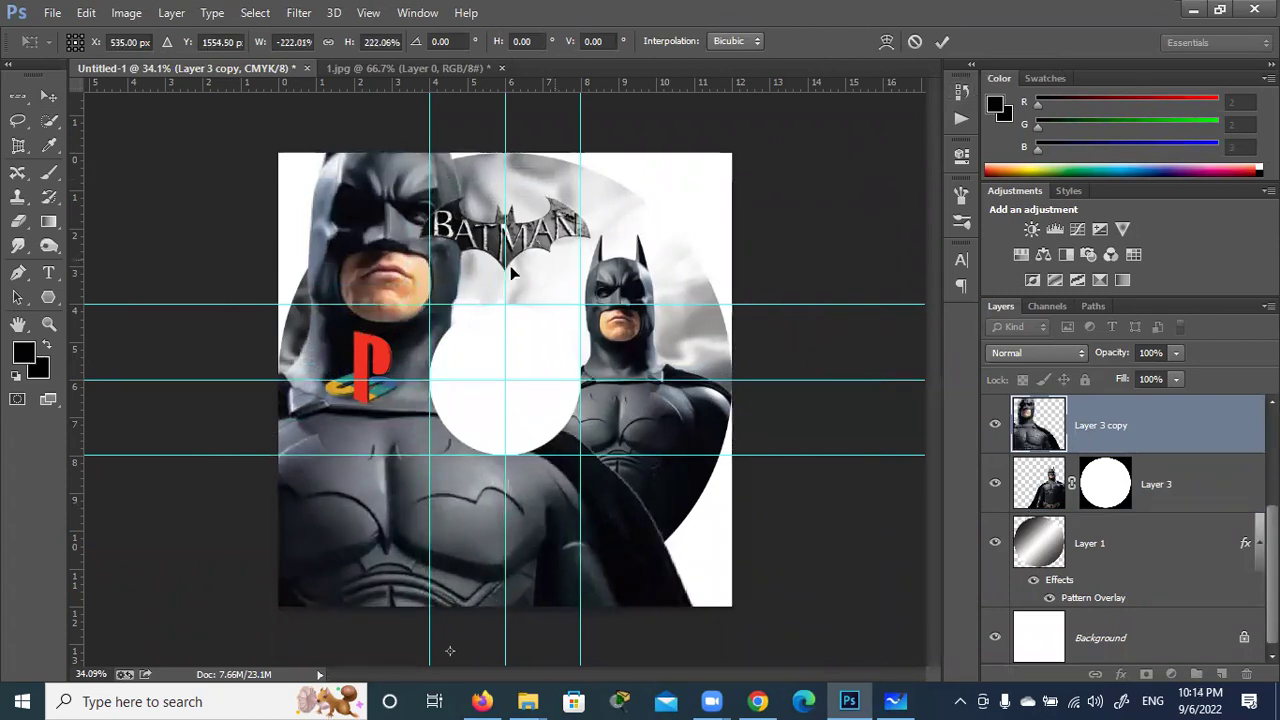
pyautogui.moveTo(418, 274)
pyautogui.mouseDown()
pyautogui.moveTo(440, 335)
pyautogui.moveTo(425, 370)
pyautogui.mouseUp()
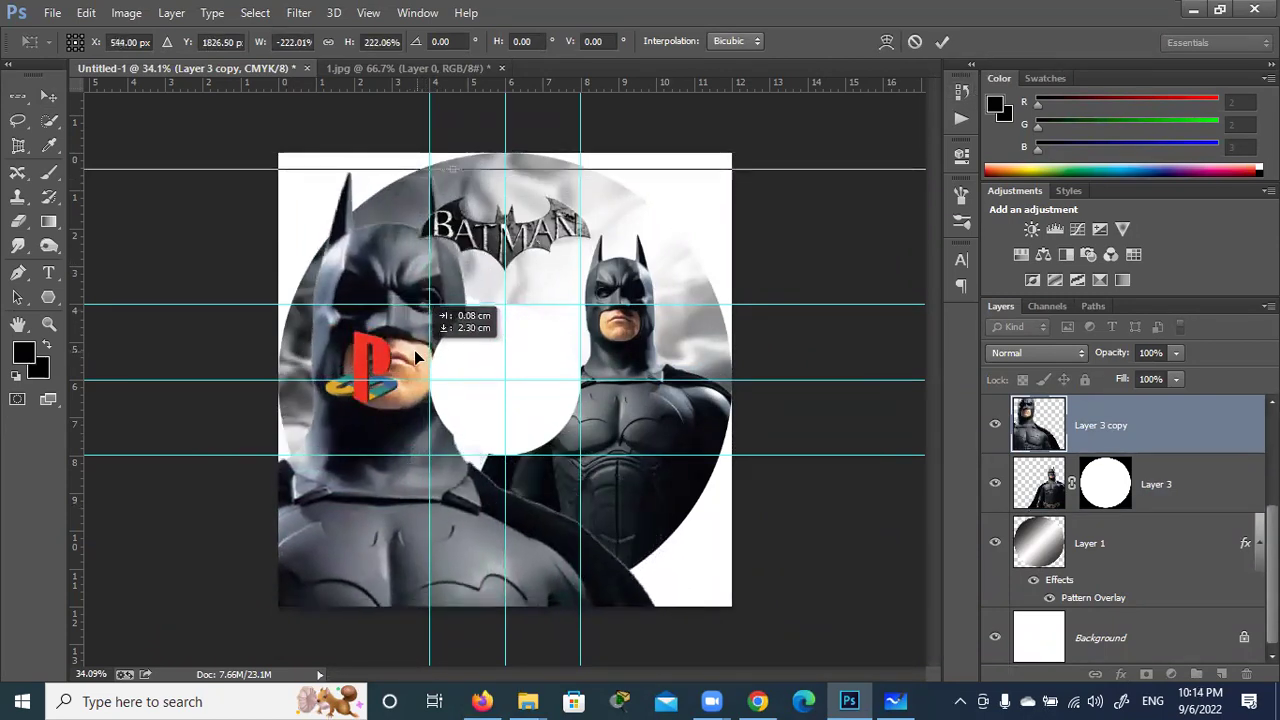
pyautogui.moveTo(425, 370); pyautogui.dragTo(416, 354)
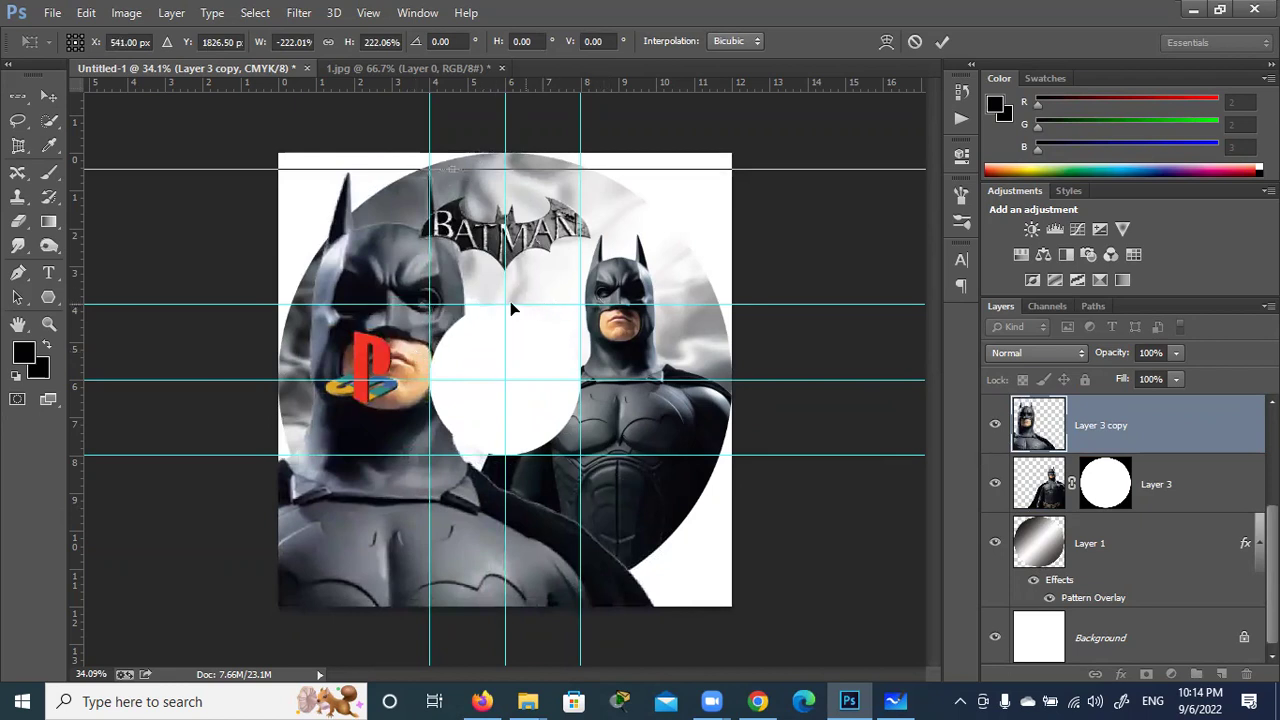
# - Try a 4° tilt, undo it, and commit the Batman copy's transform
pyautogui.scroll(-2, 740, 160)
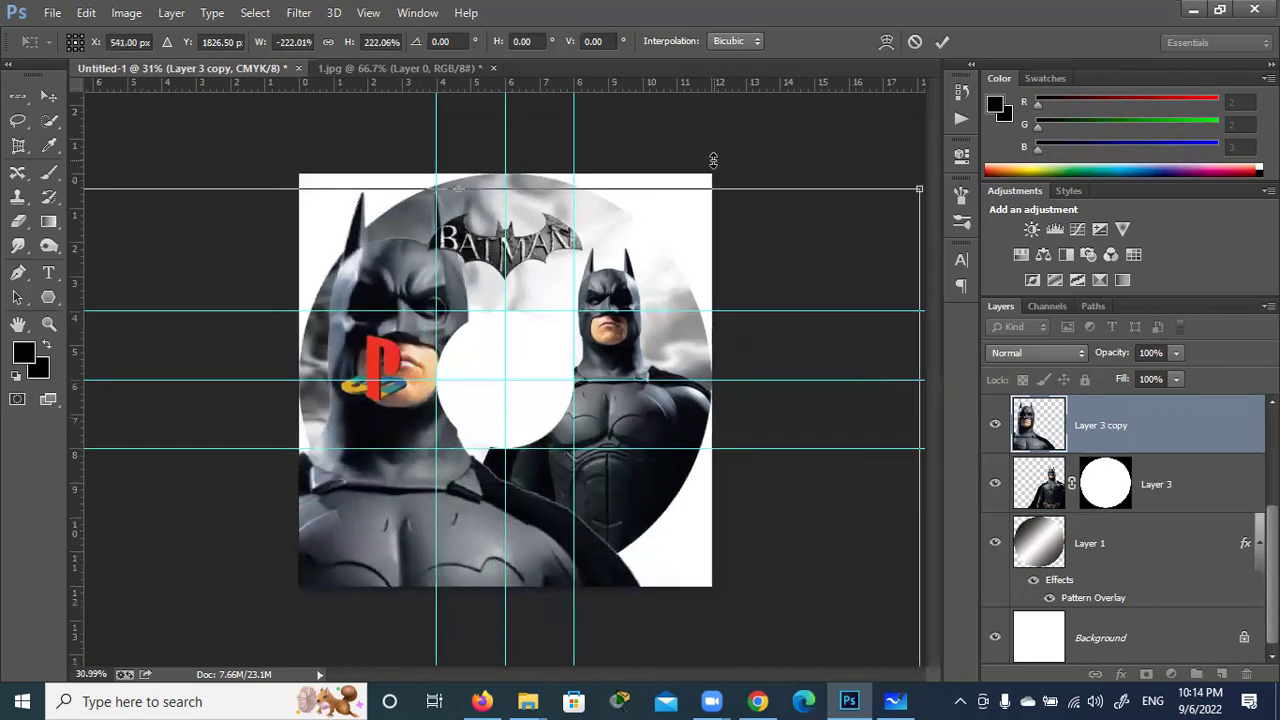
pyautogui.scroll(-3, 720, 170)
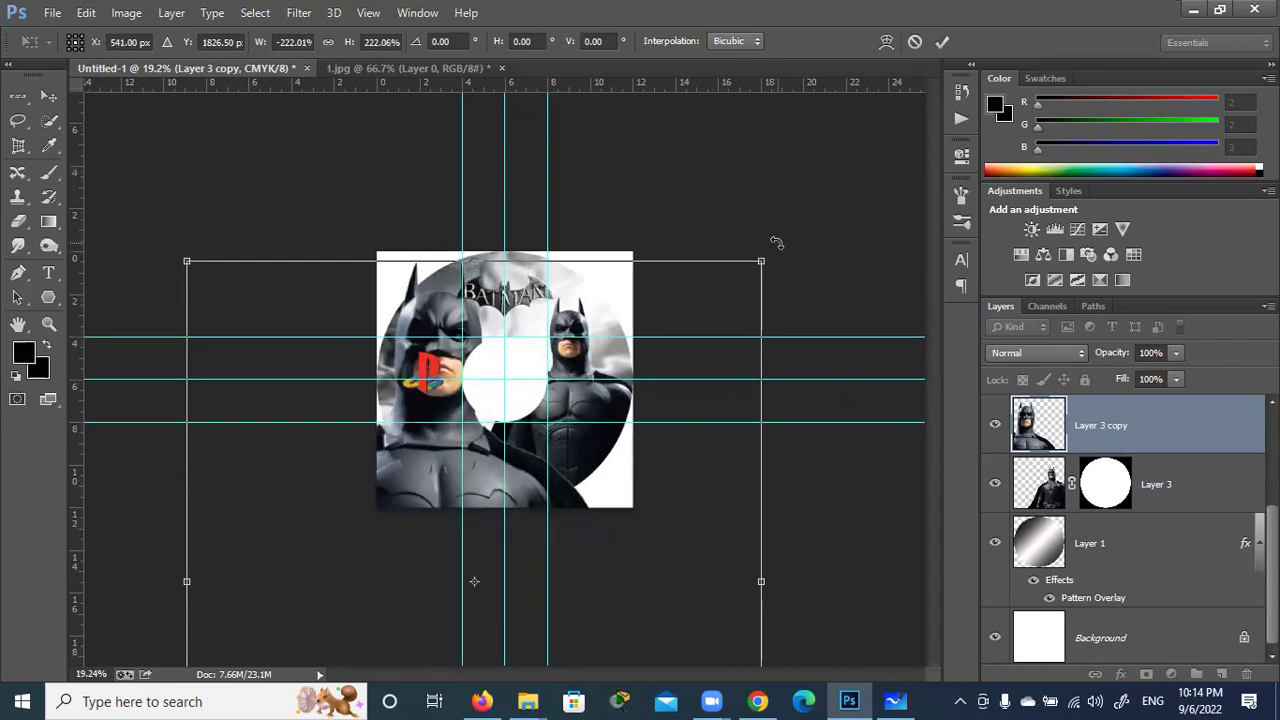
pyautogui.moveTo(776, 242); pyautogui.dragTo(805, 260)
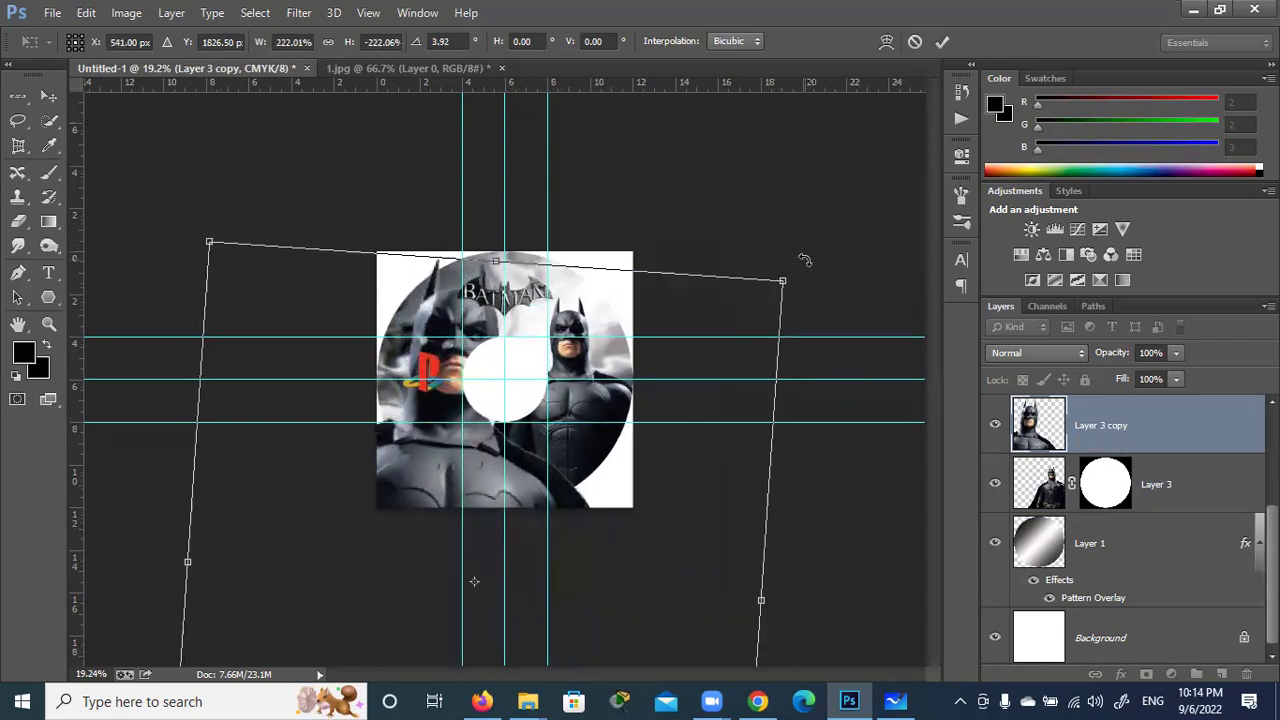
pyautogui.hotkey('ctrl', 'z')
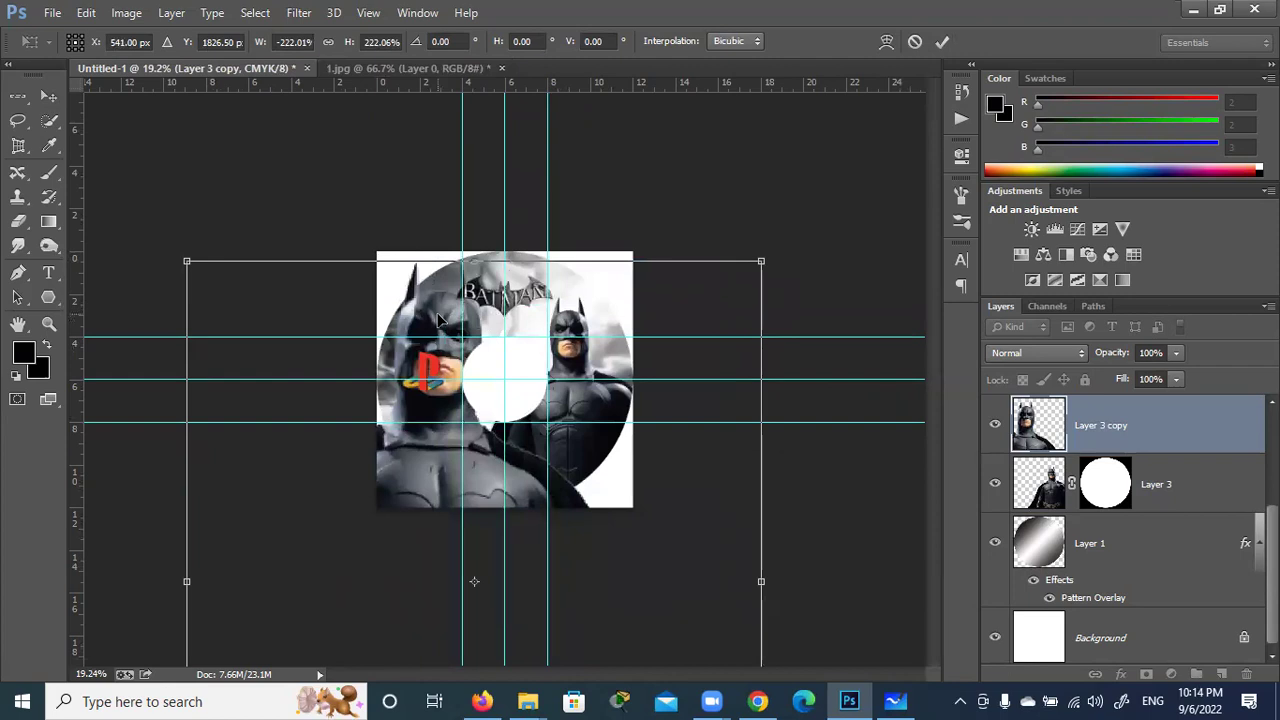
pyautogui.click(946, 41)
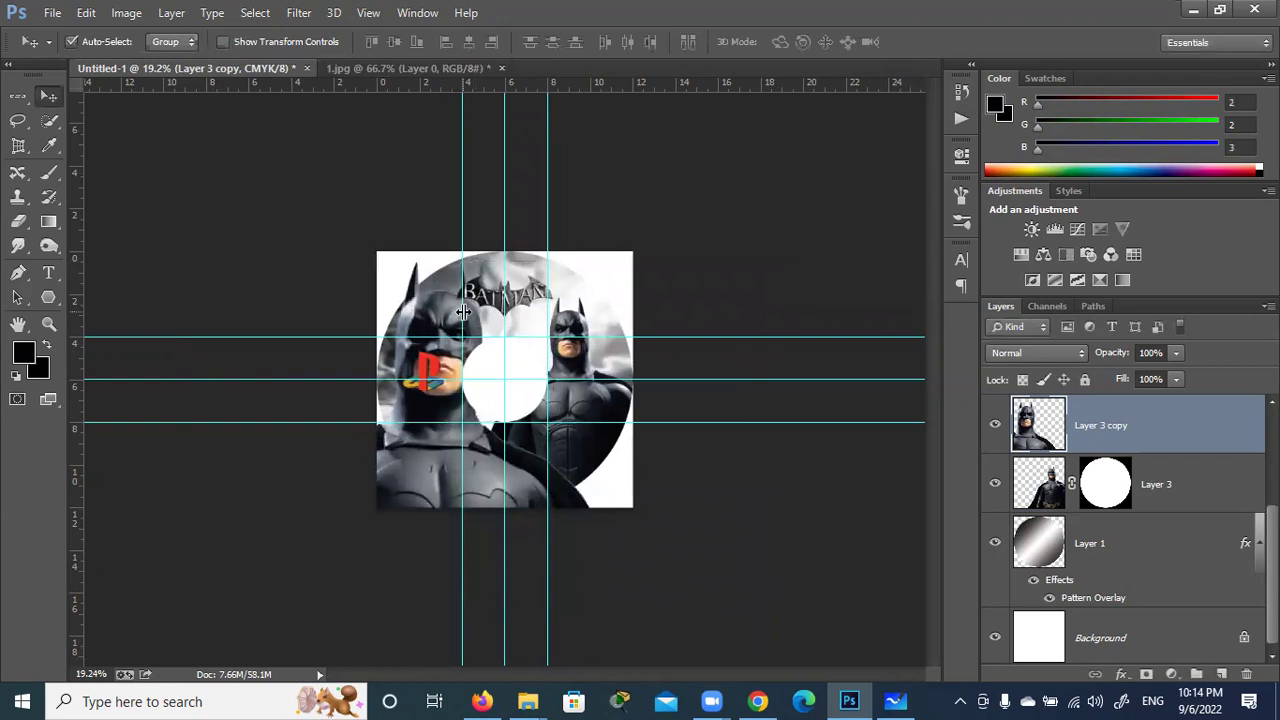
# - Try Difference blending, revert to Normal, and fade the Batman copy to 30% opacity
pyautogui.click(1057, 352)
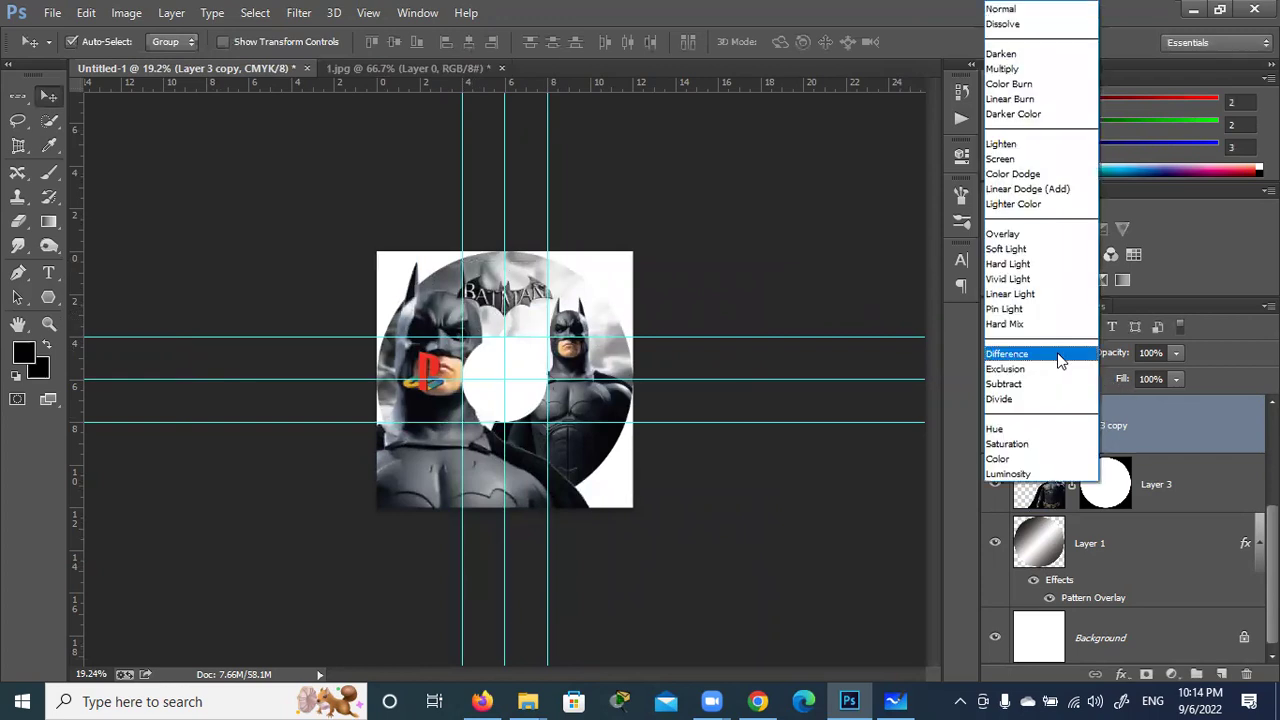
pyautogui.click(1059, 353)
pyautogui.click(1059, 353)
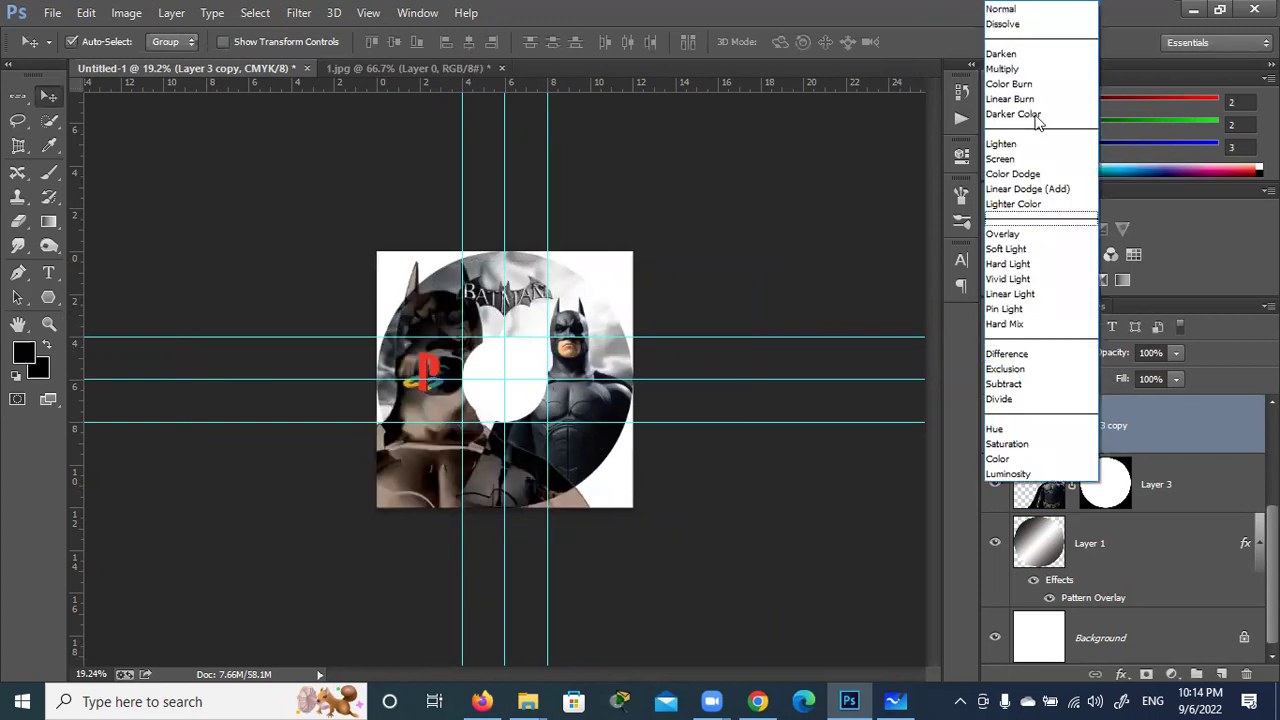
pyautogui.click(1036, 8)
pyautogui.moveTo(1118, 357)
pyautogui.mouseDown()
pyautogui.moveTo(983, 360)
pyautogui.moveTo(1001, 362)
pyautogui.mouseUp()
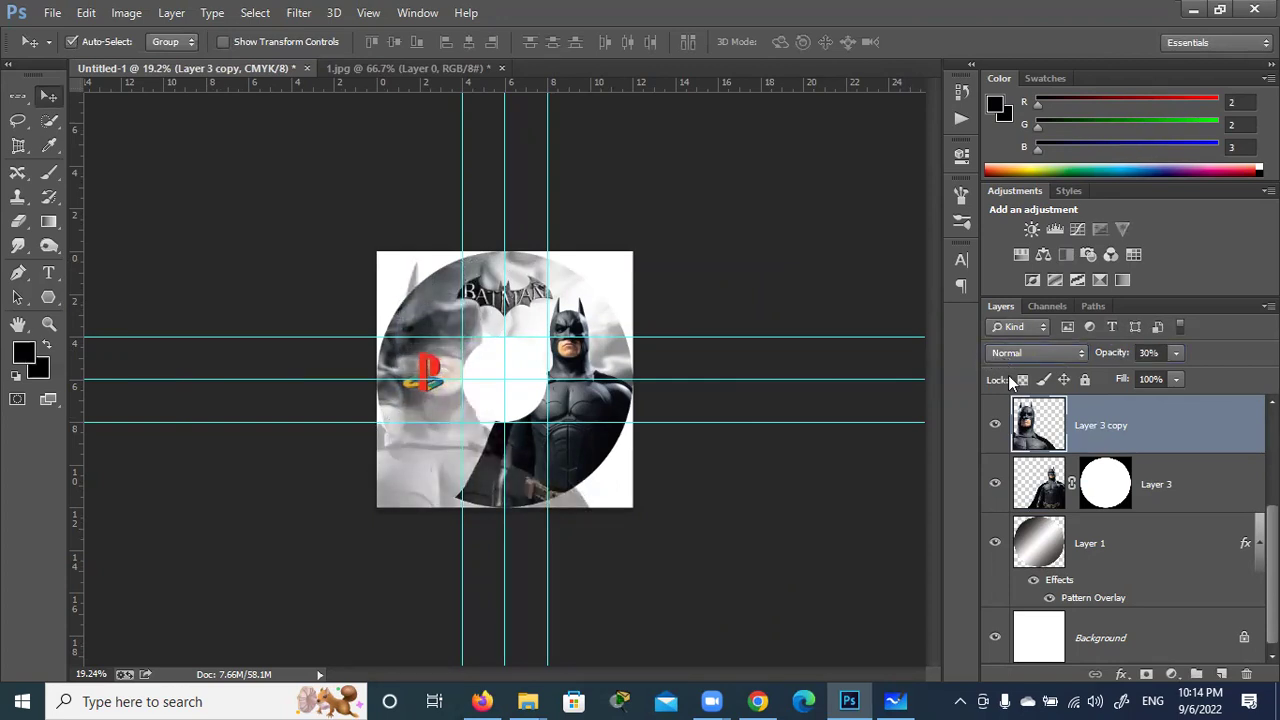
# - Move the Batman copy below Layer 3 and copy Layer 3's circle mask onto it
pyautogui.moveTo(1177, 438); pyautogui.dragTo(1182, 519)
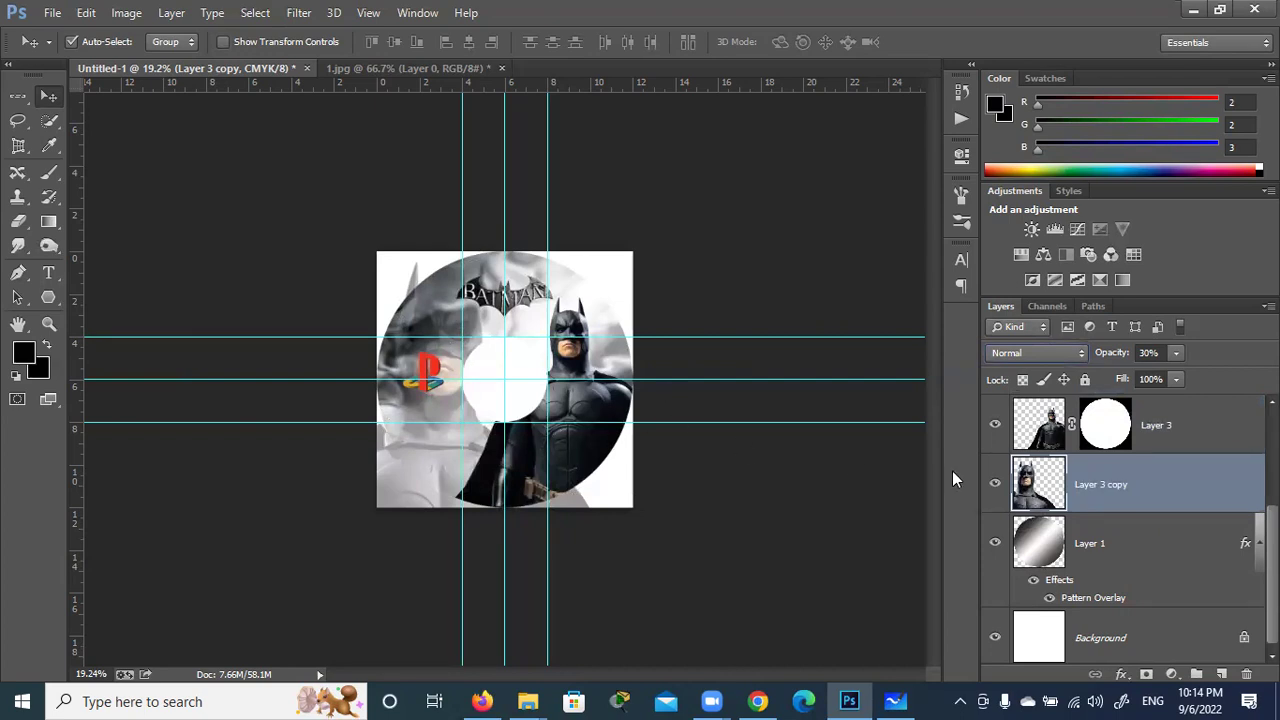
pyautogui.moveTo(1106, 424); pyautogui.dragTo(1125, 484)
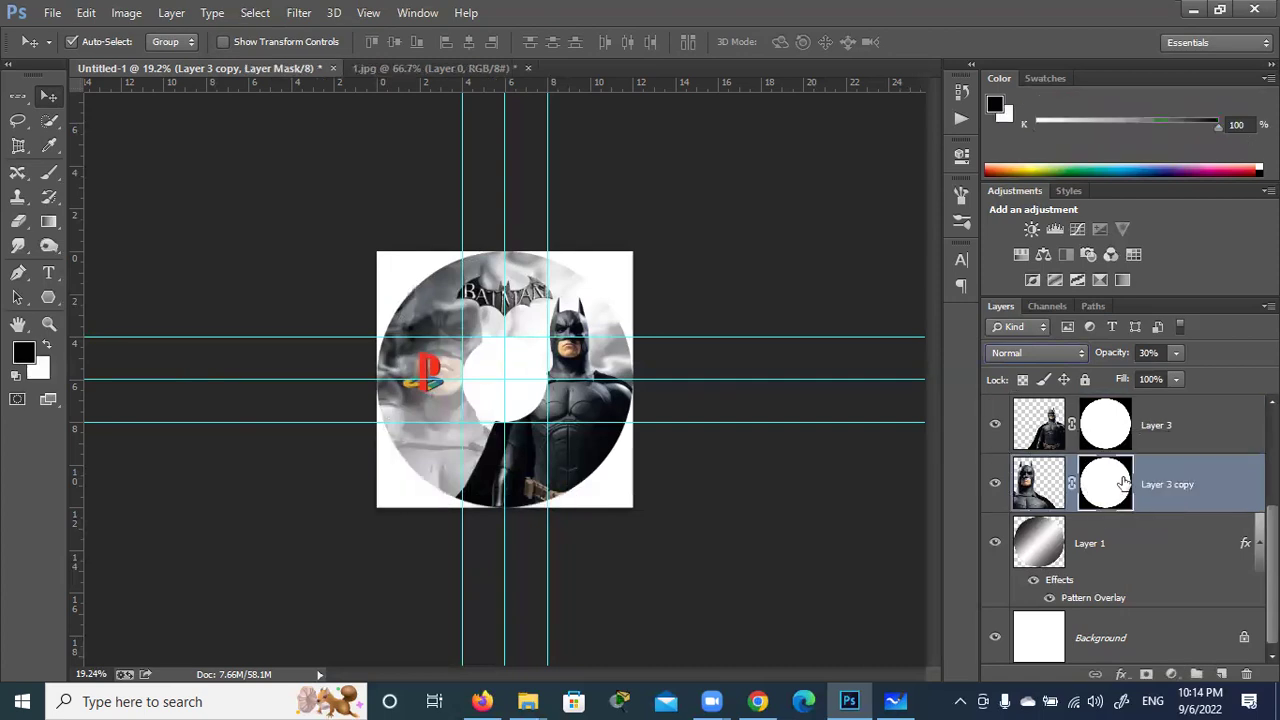
pyautogui.click(742, 490)
pyautogui.scroll(3, 742, 490)
pyautogui.scroll(2, 742, 490)
pyautogui.scroll(2, 720, 475)
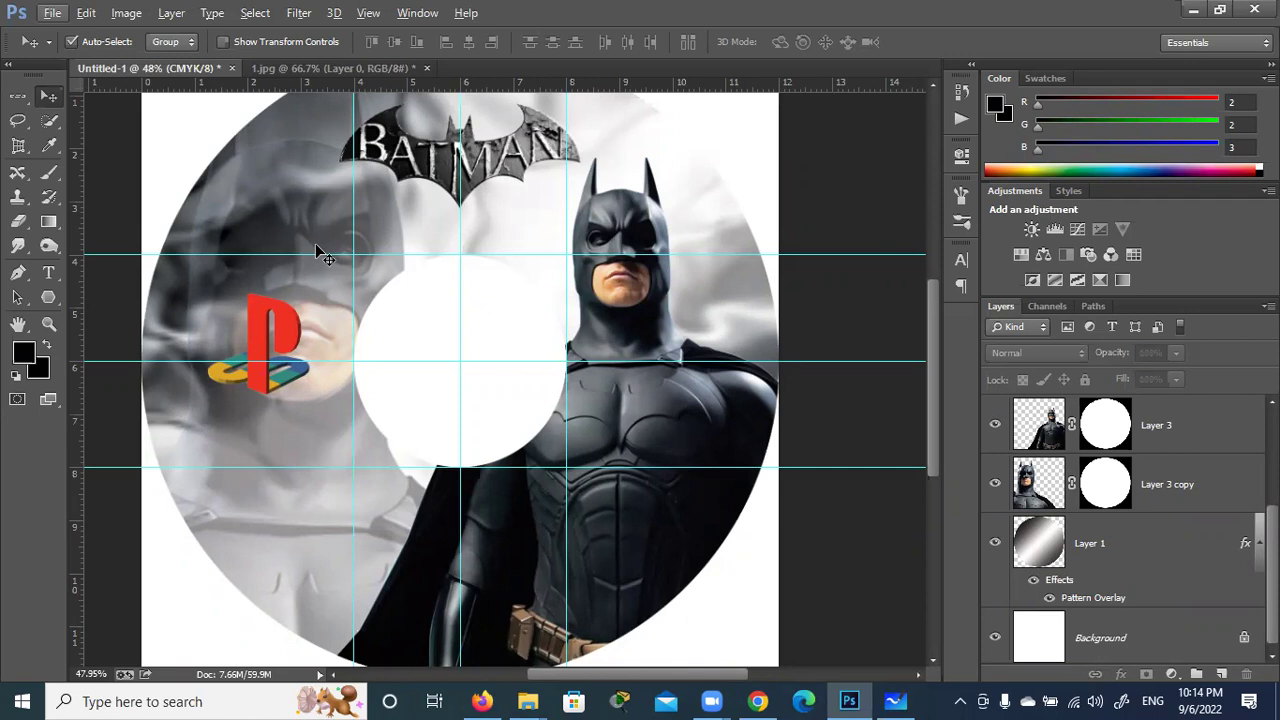
pyautogui.scroll(-2, 380, 316)
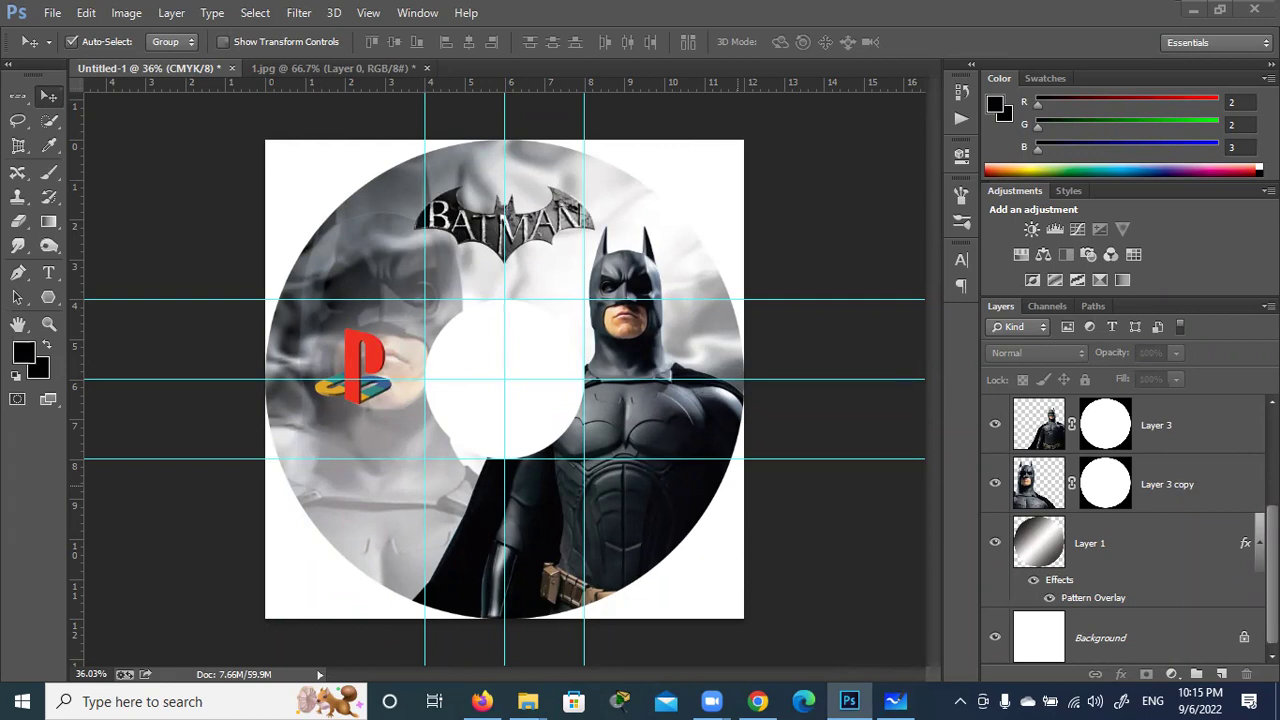
# - Load the disc circle selection and fill a new layer above Layer 2 with black
pyautogui.keyDown('ctrl'); pyautogui.click(1048, 543); pyautogui.keyUp('ctrl')
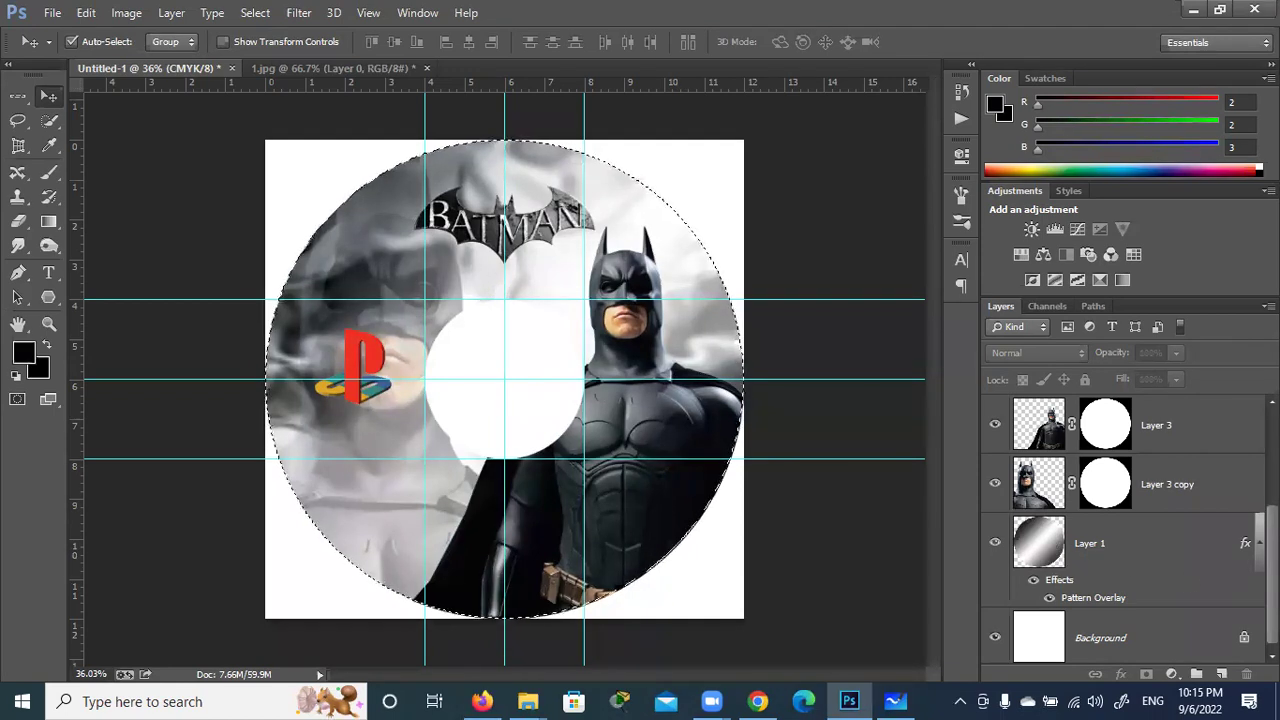
pyautogui.scroll(3, 1180, 420)
pyautogui.click(1180, 422)
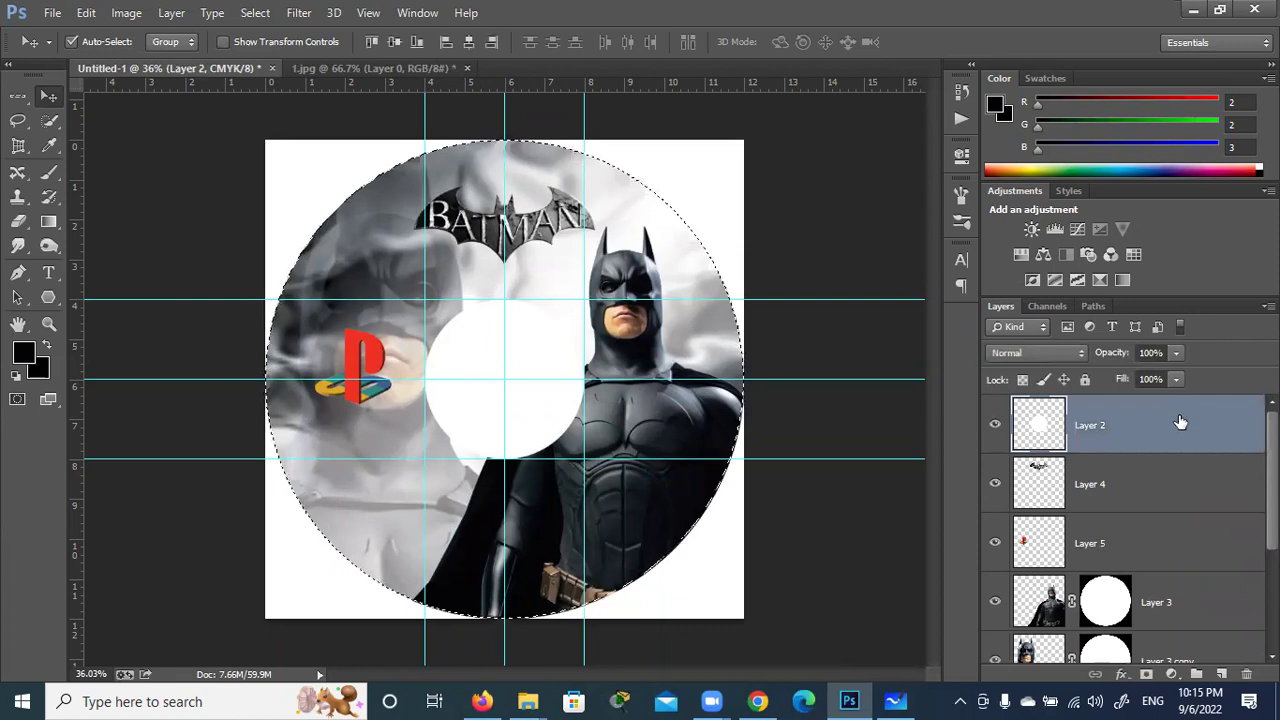
pyautogui.click(1222, 674)
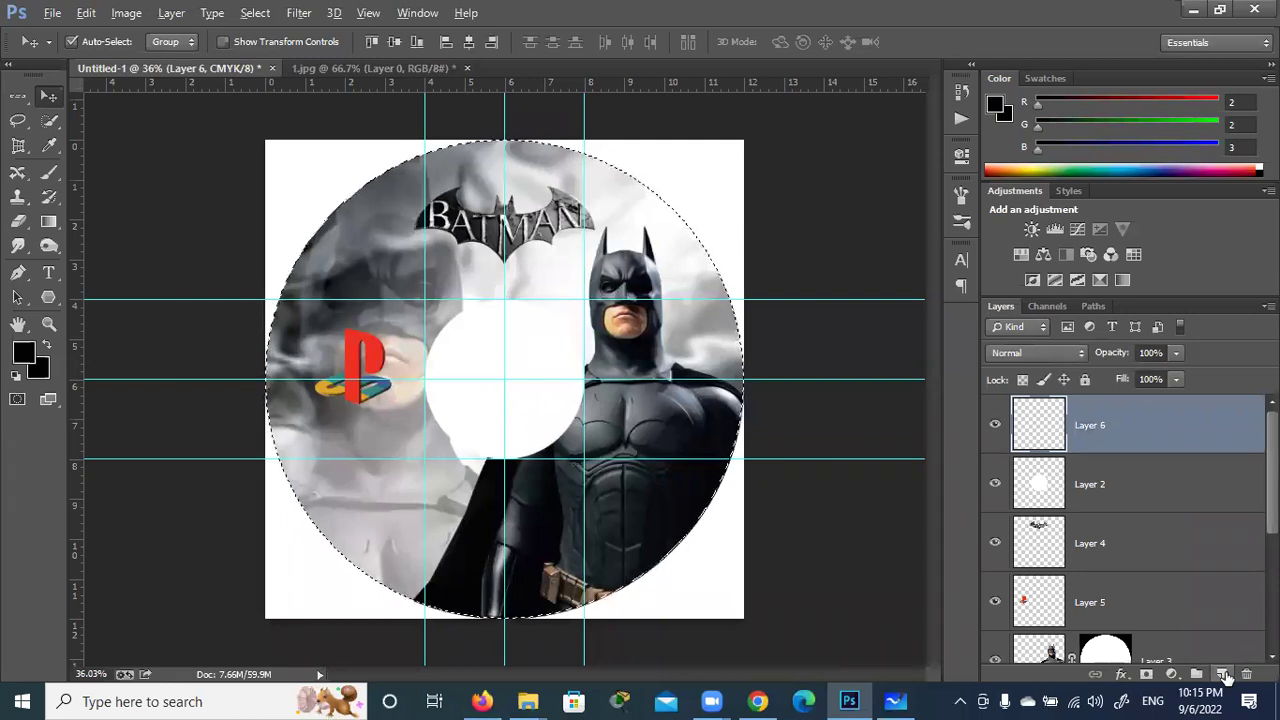
pyautogui.hotkey('alt', 'BackSpace')
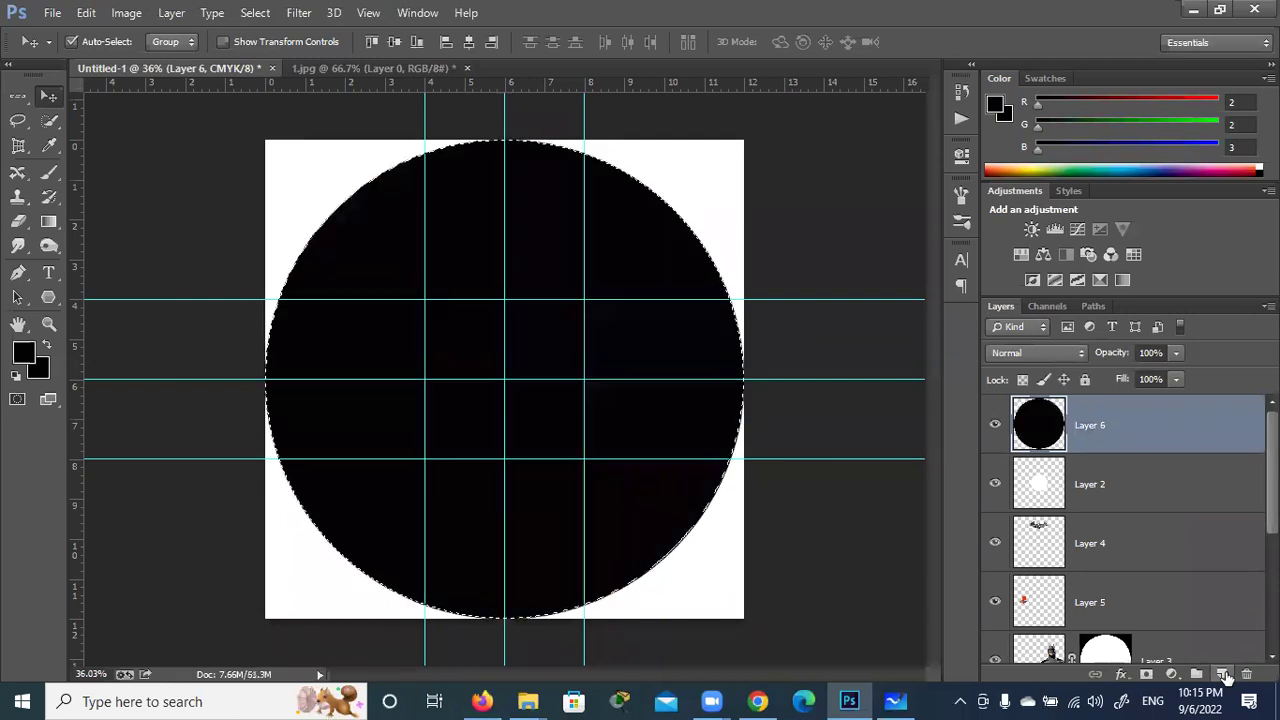
# - Contract the selection by 50 px, then by 25 px, and deselect
pyautogui.press('Left')
pyautogui.press('Left')
pyautogui.press('Left')
pyautogui.press('Down')
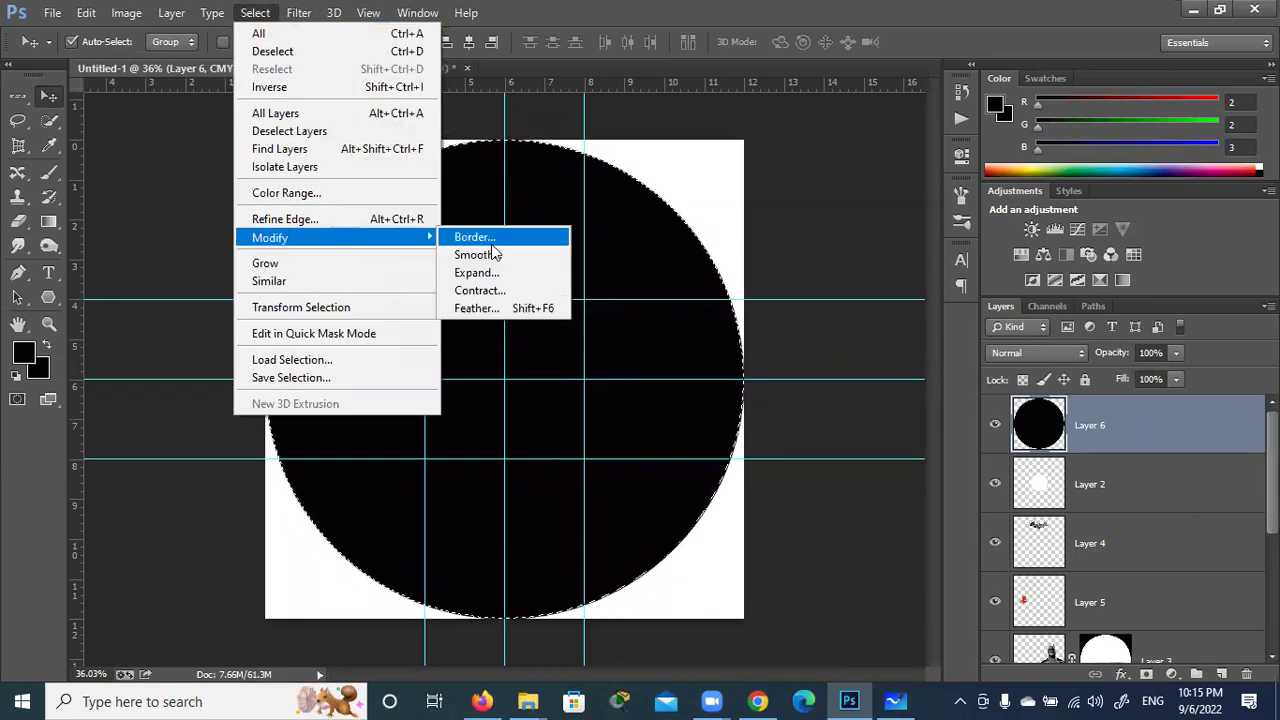
pyautogui.click(494, 293)
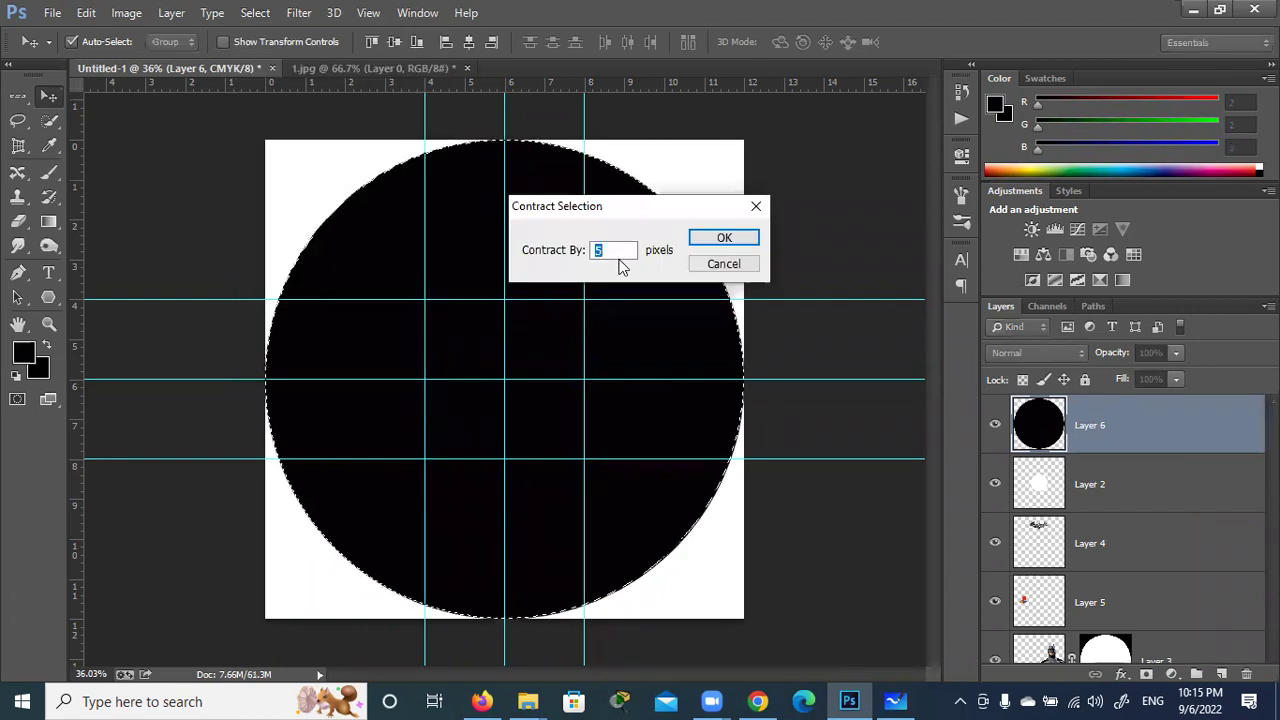
pyautogui.write('50')
pyautogui.click(727, 238)
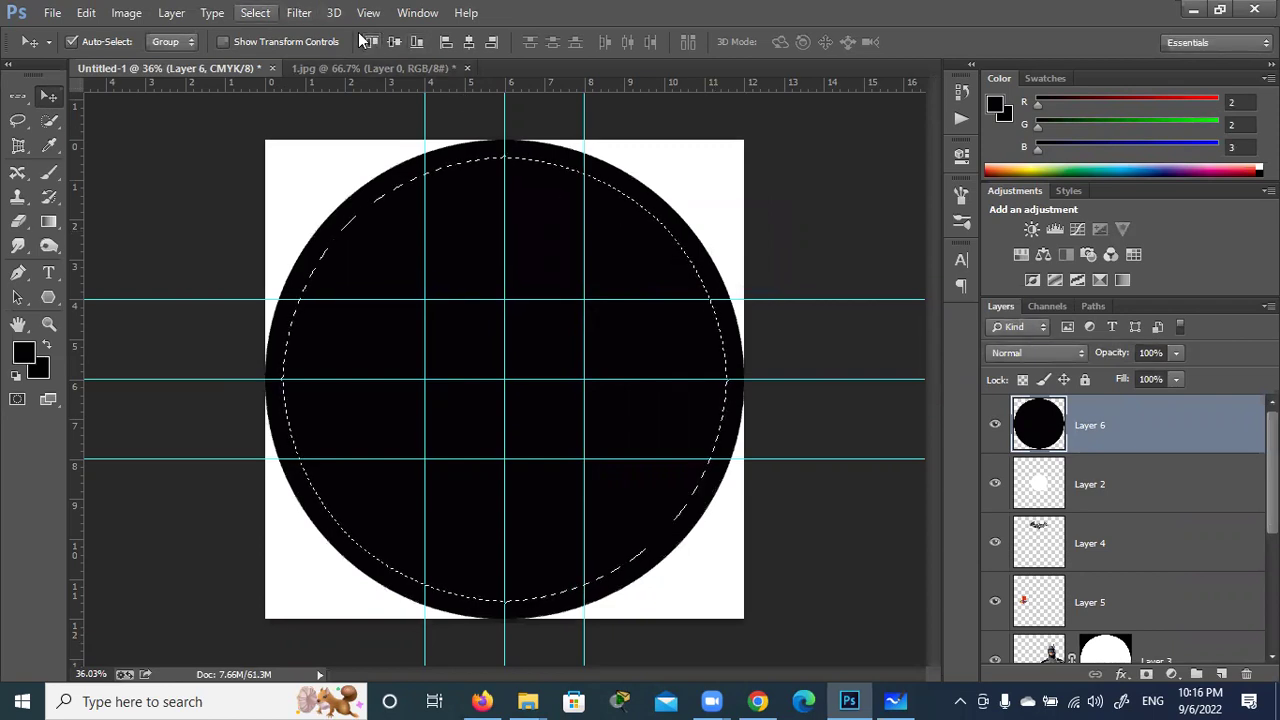
pyautogui.click(255, 12)
pyautogui.moveTo(270, 238)
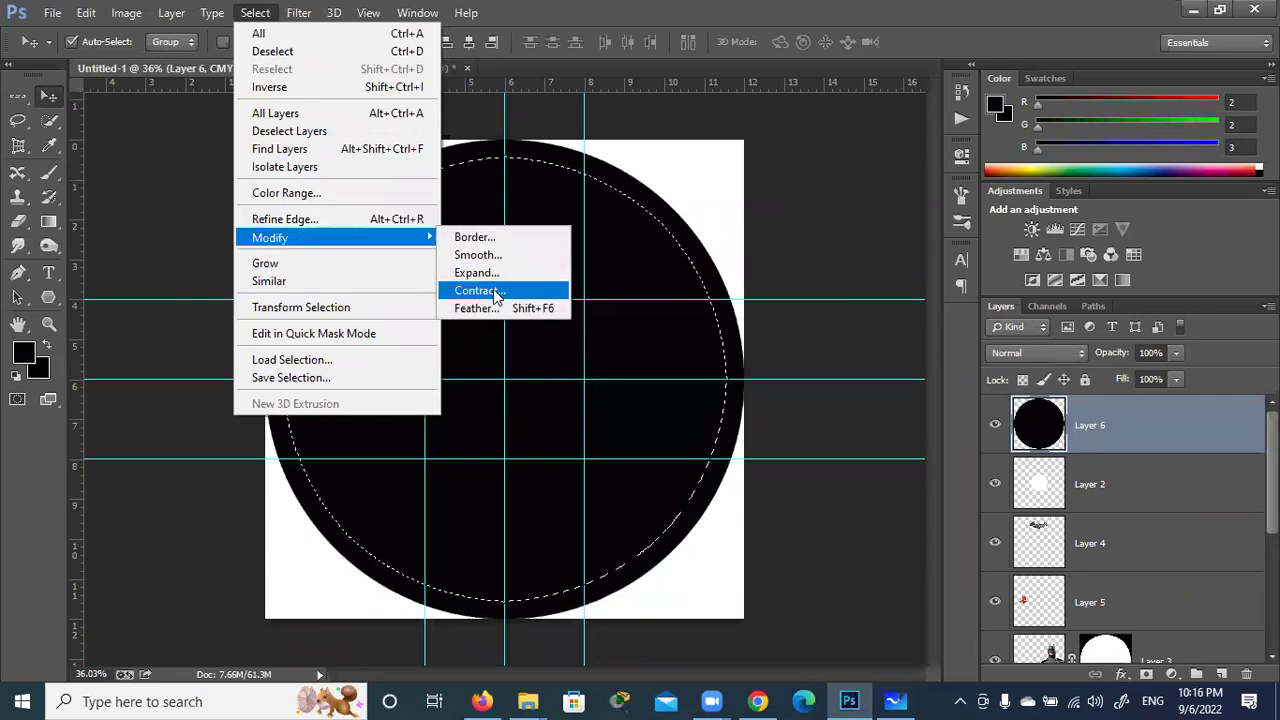
pyautogui.click(493, 290)
pyautogui.write('25')
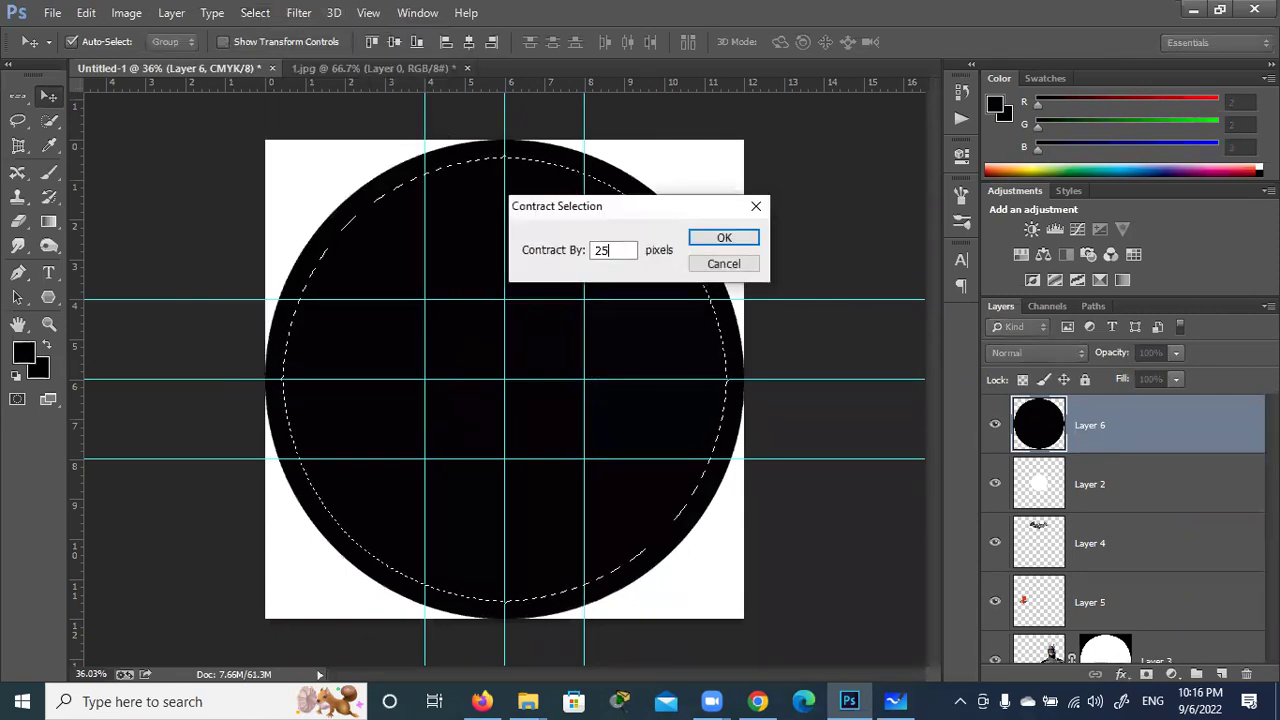
pyautogui.press('Return')
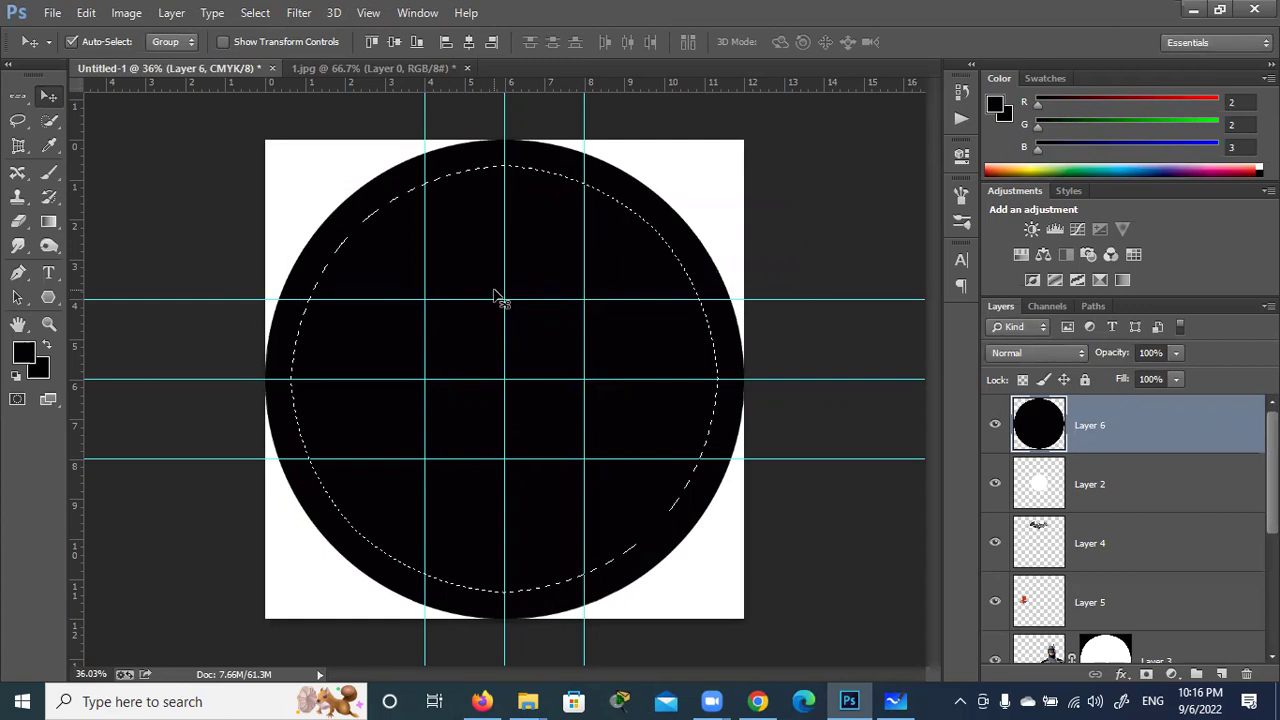
pyautogui.hotkey('ctrl', 'd')
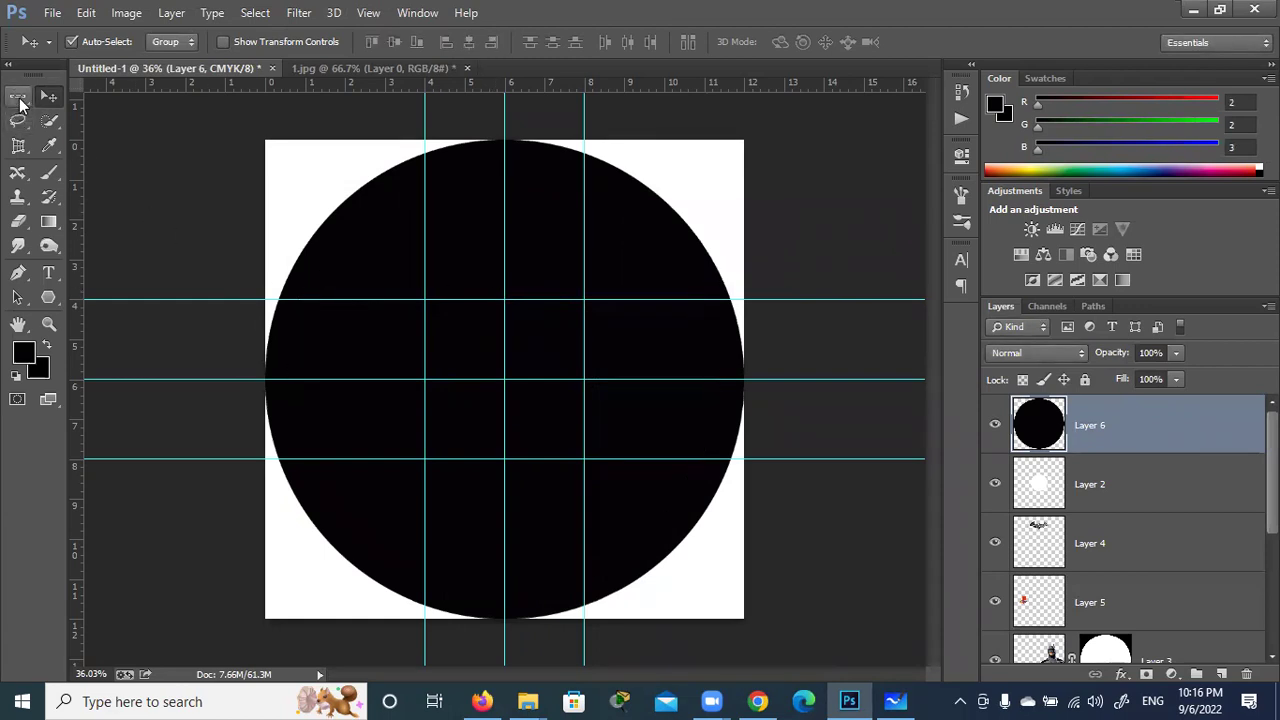
# - Delete a centred elliptical selection from the black circle, leaving a ring, and deselect
pyautogui.rightClick(20, 104)
pyautogui.click(86, 115)
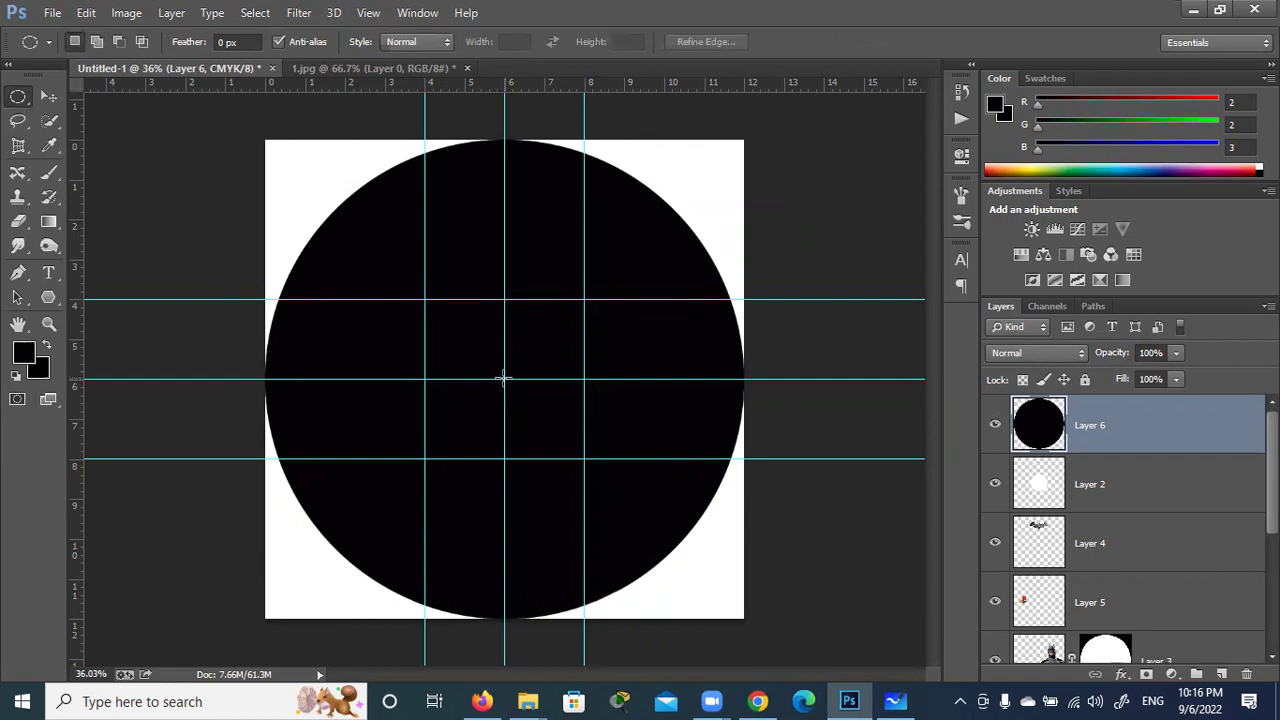
pyautogui.moveTo(504, 378); pyautogui.dragTo(295, 591)
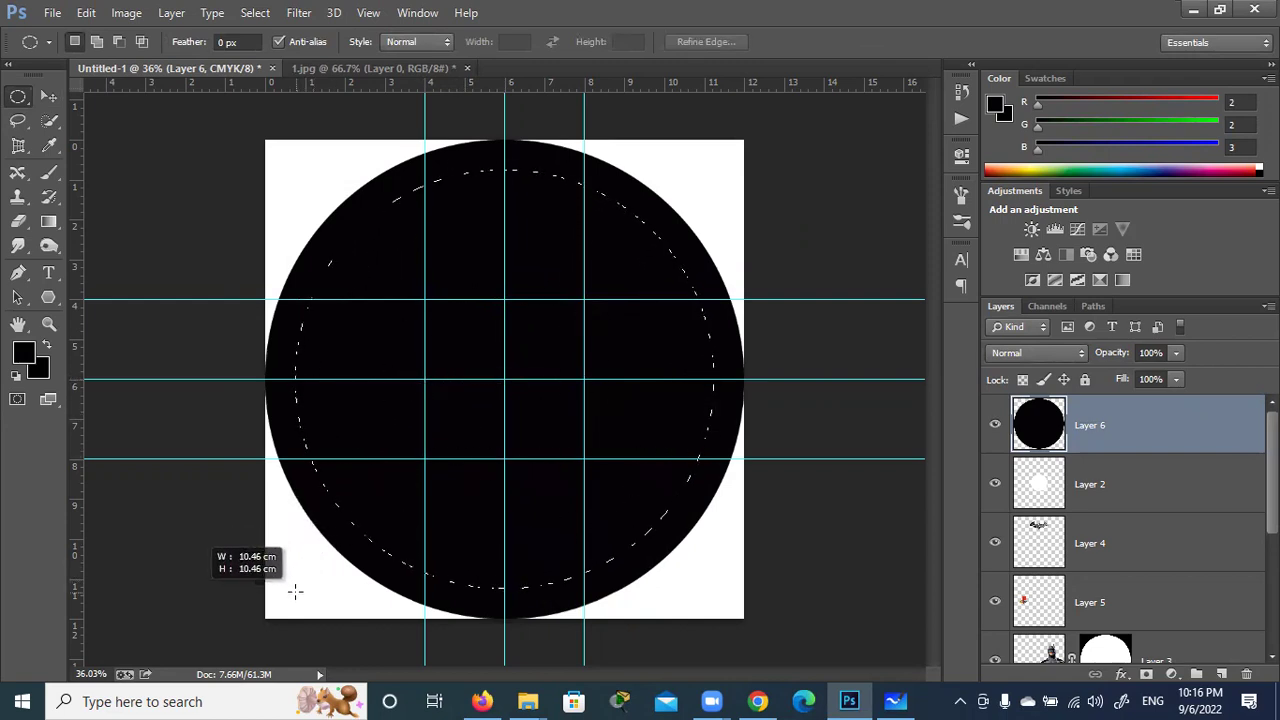
pyautogui.moveTo(295, 591); pyautogui.dragTo(295, 591)
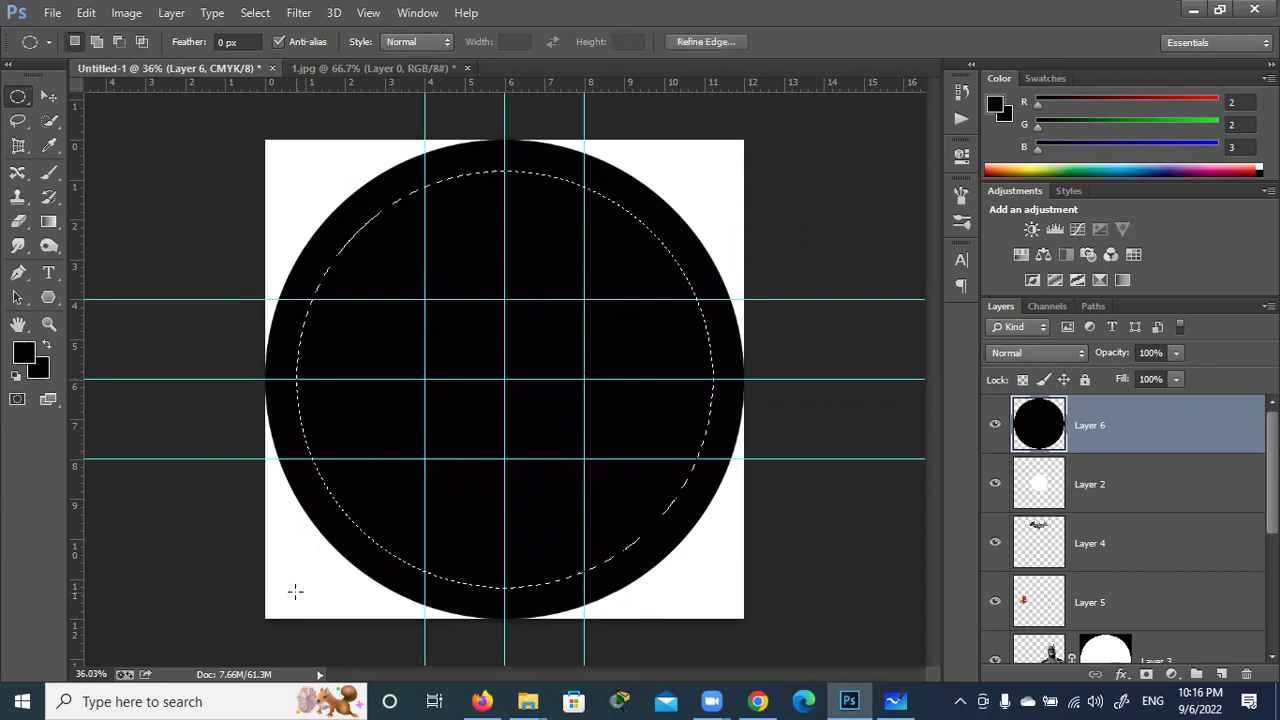
pyautogui.press('Delete')
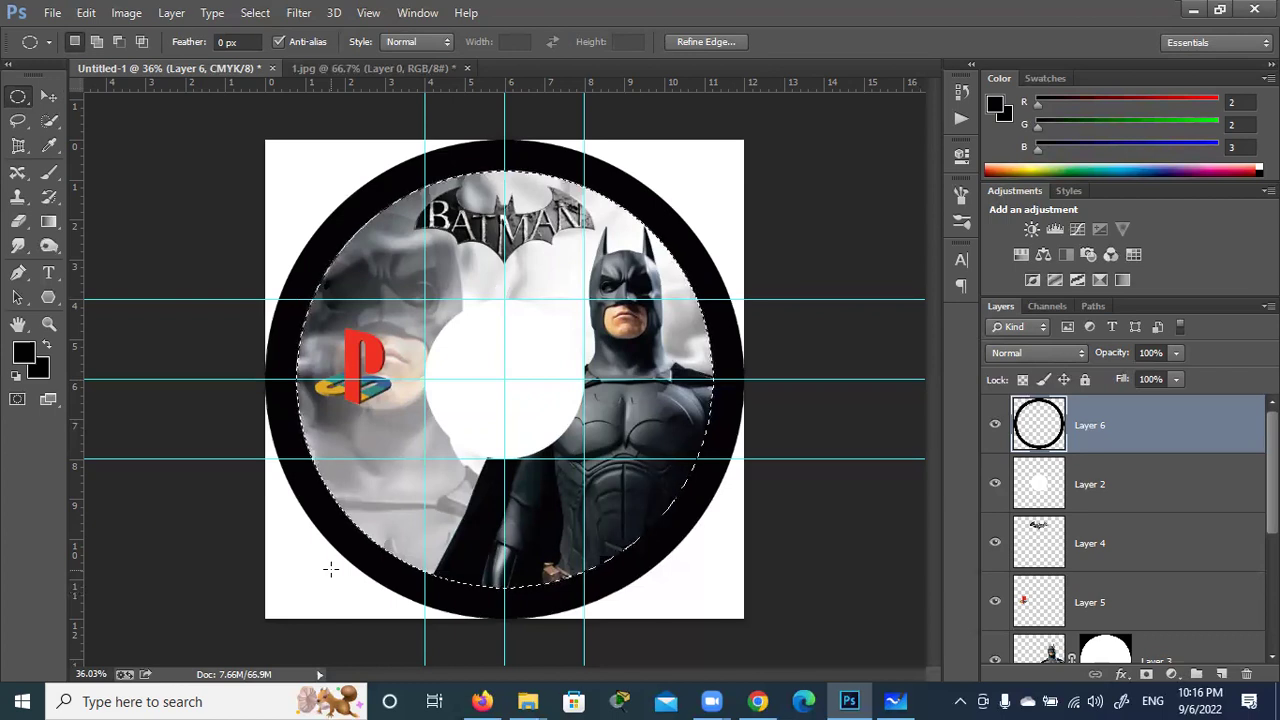
pyautogui.click(331, 569)
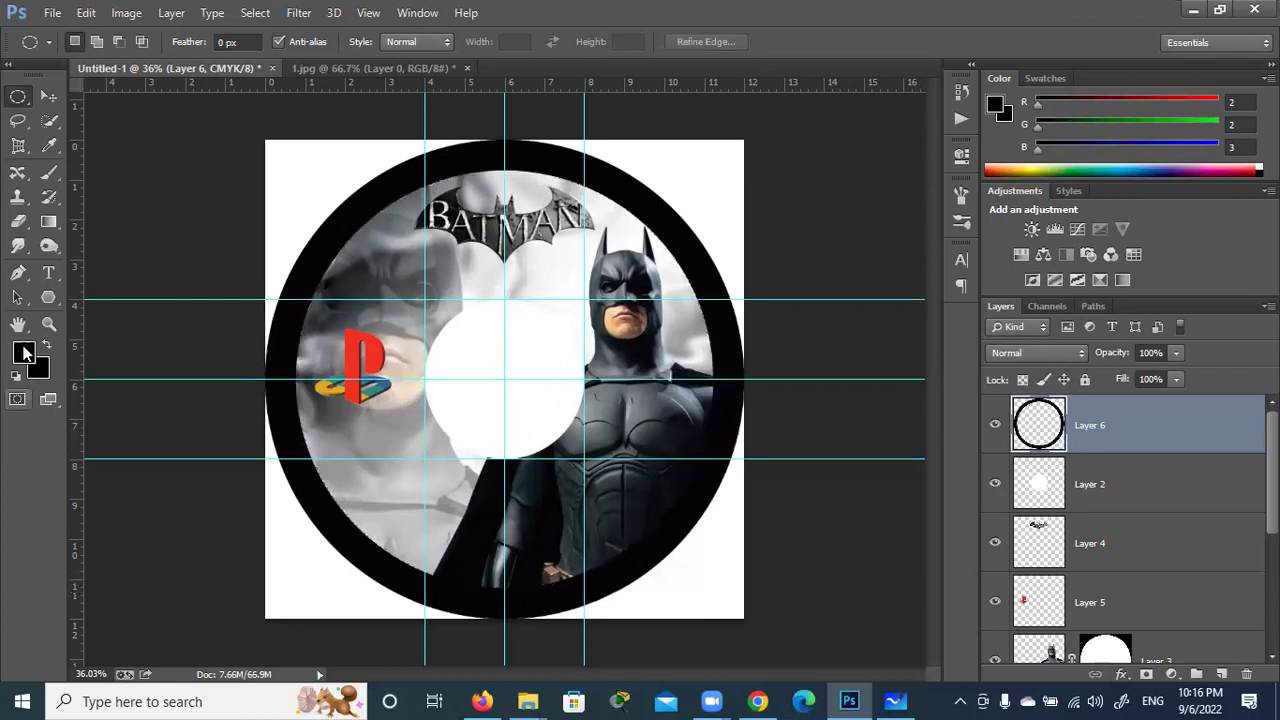
# - Switch to the Ellipse Tool
pyautogui.click(47, 275)
pyautogui.click(48, 298)
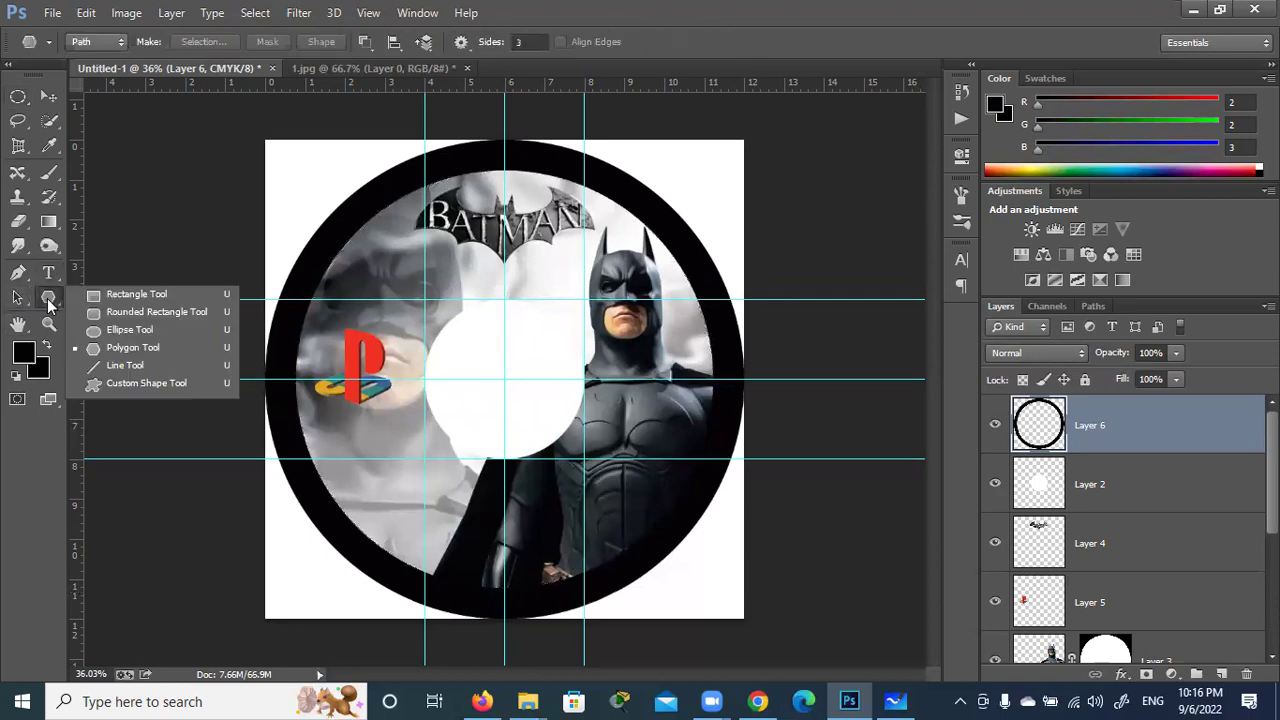
pyautogui.click(99, 339)
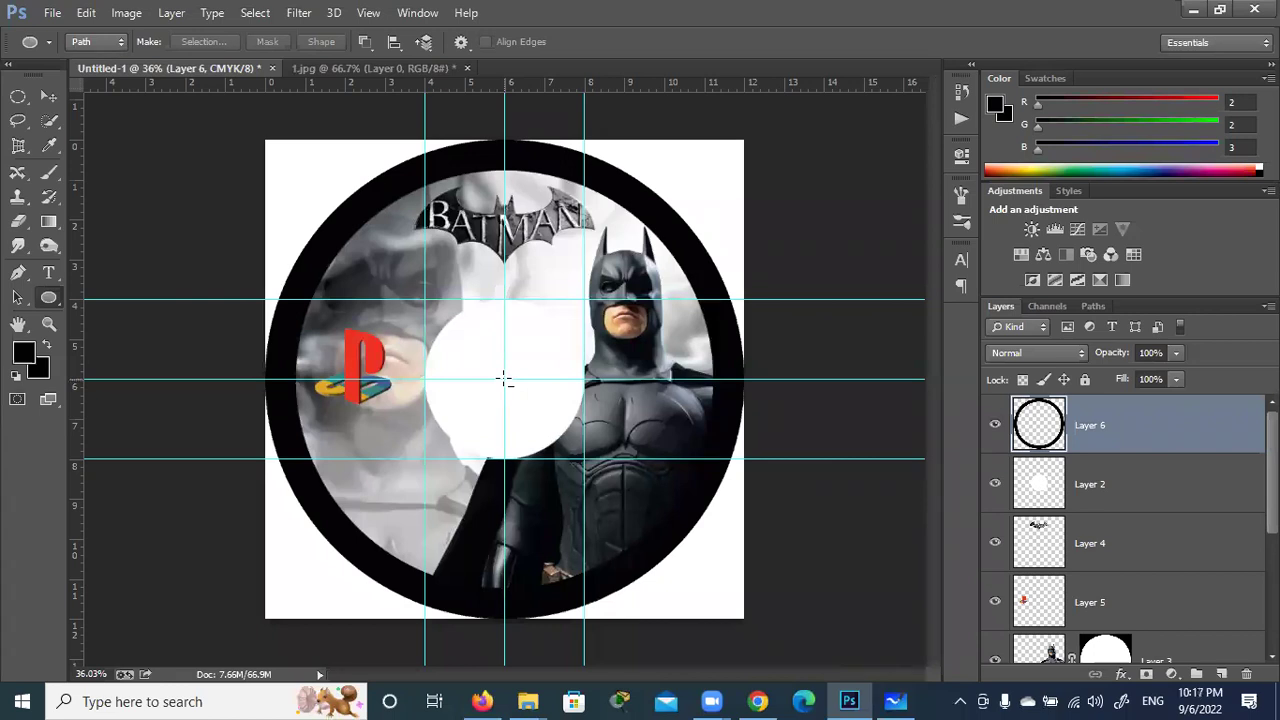
# - Draw a 1328 × 1328 px circular path from the guide intersection just inside the ring
pyautogui.moveTo(505, 380); pyautogui.dragTo(281, 688)
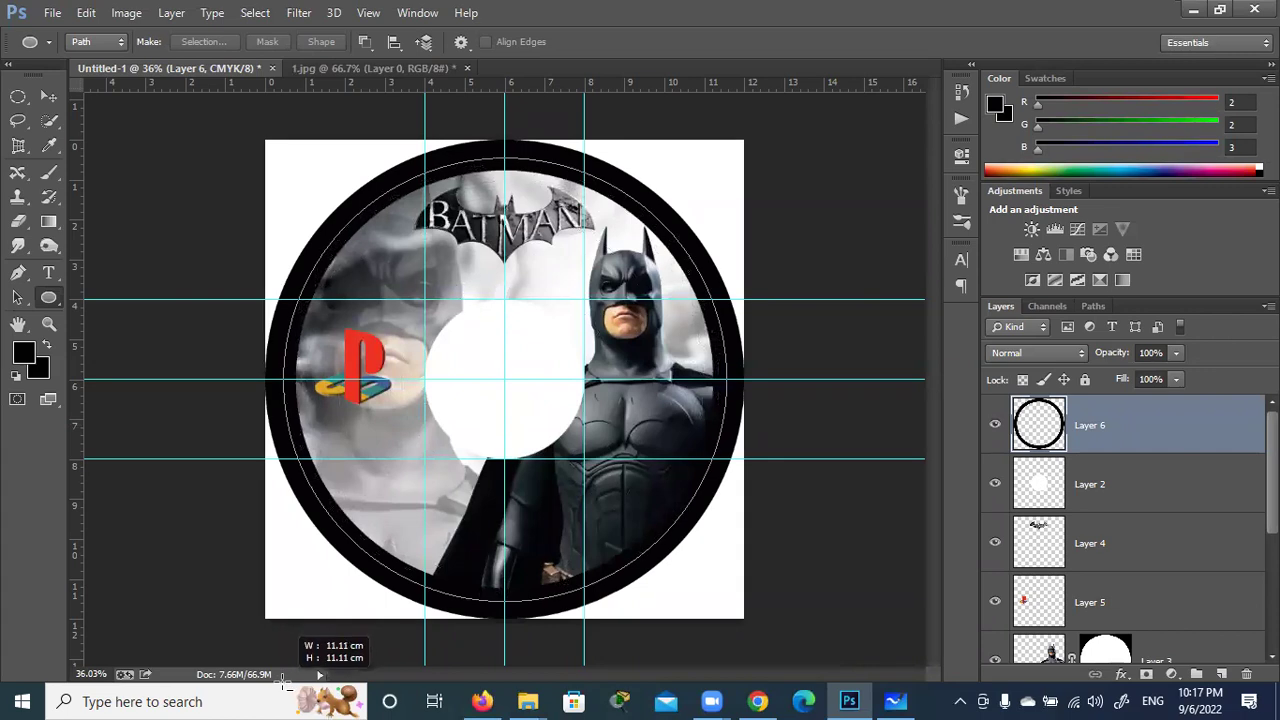
pyautogui.moveTo(281, 688); pyautogui.dragTo(282, 690)
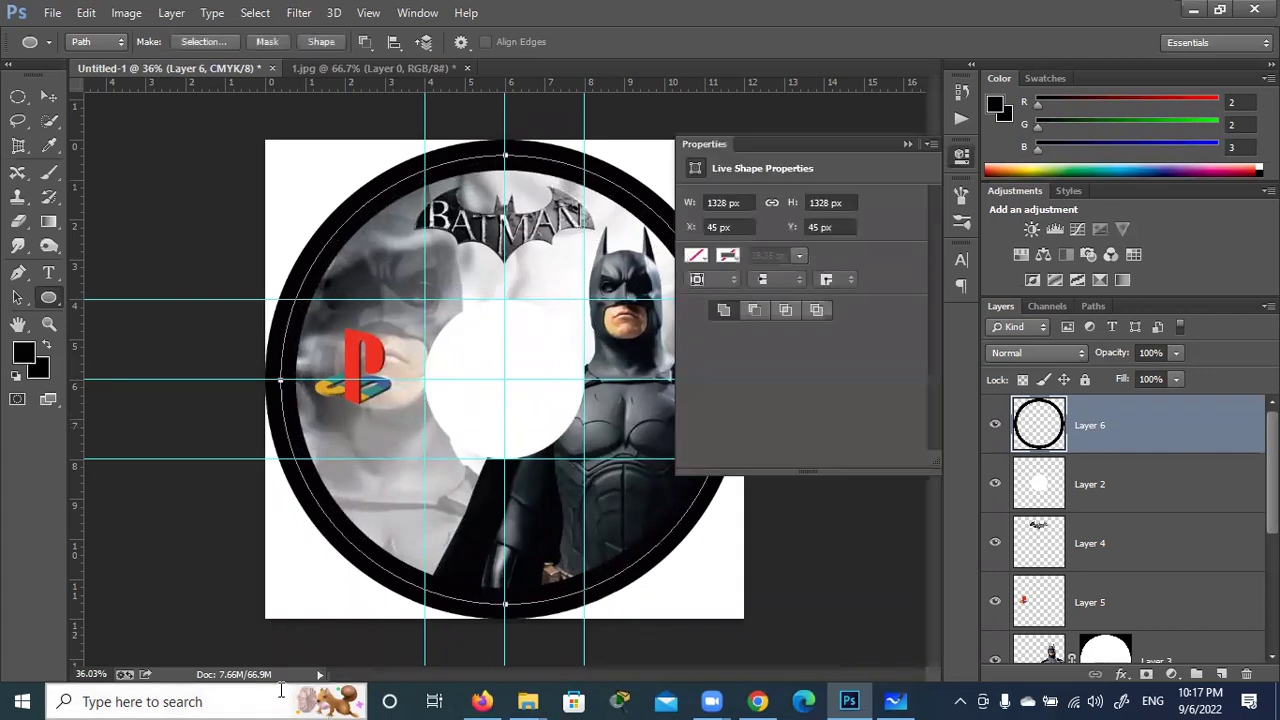
pyautogui.click(906, 144)
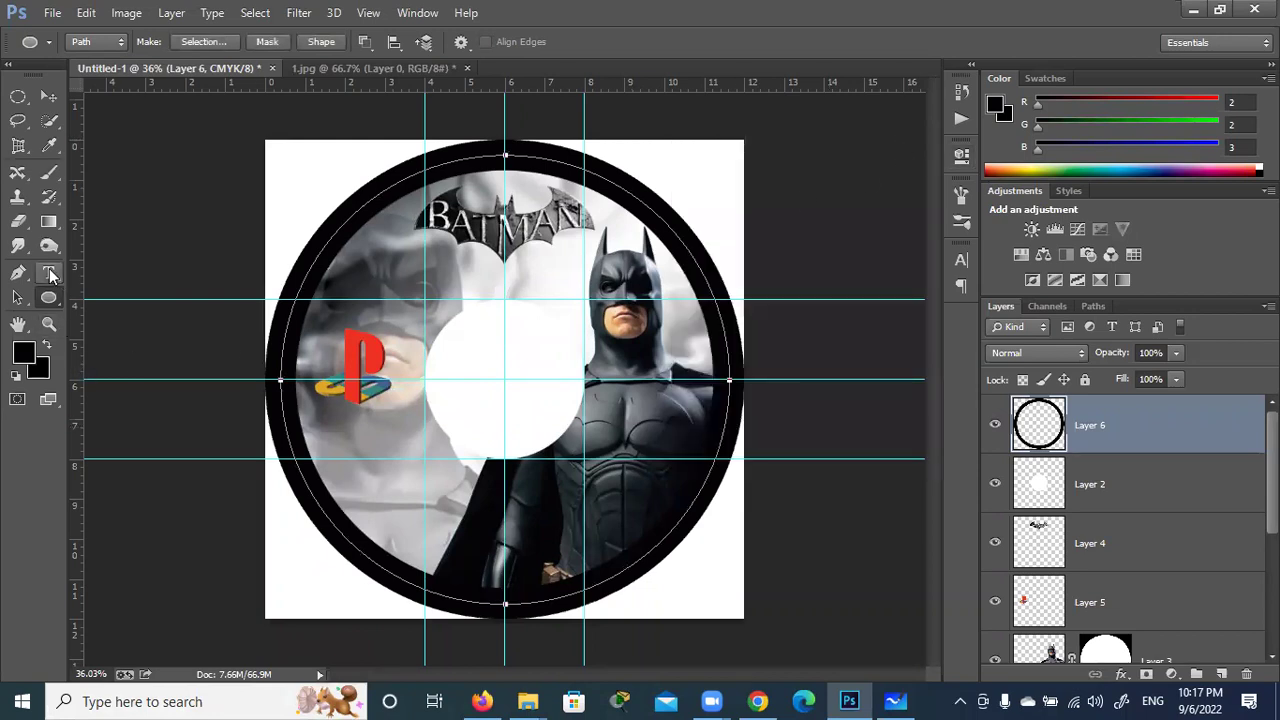
pyautogui.moveTo(52, 276); pyautogui.dragTo(150, 268)
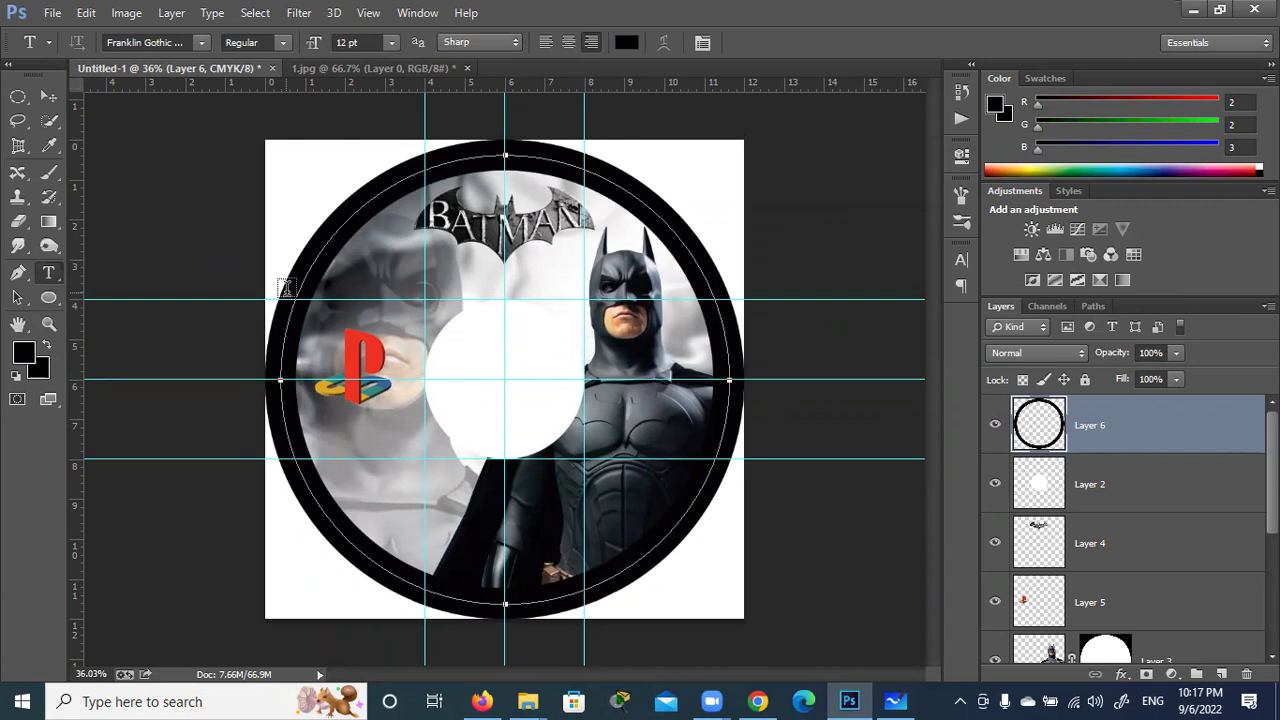
# - Type white text on the ring path: copyright line, 'united state of america' and 'BATMAN and ROBIN' with asterisks
pyautogui.click(310, 268)
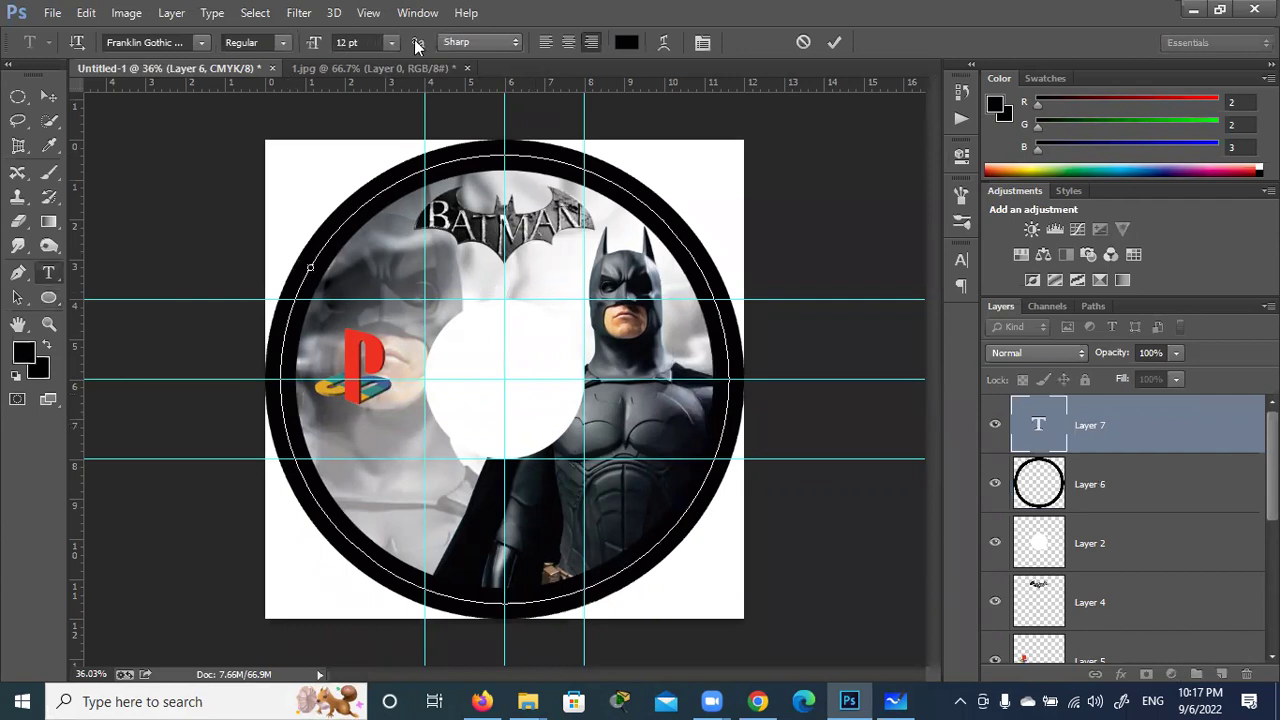
pyautogui.click(630, 47)
pyautogui.click(592, 405)
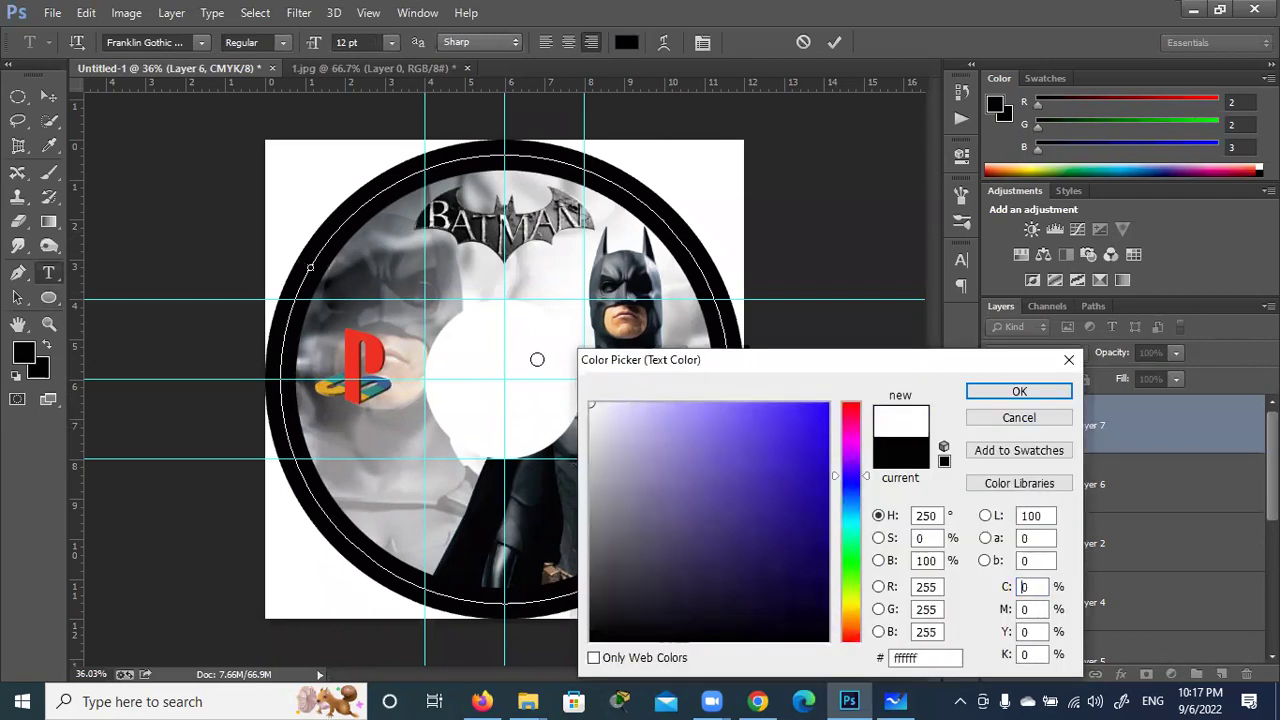
pyautogui.click(1012, 391)
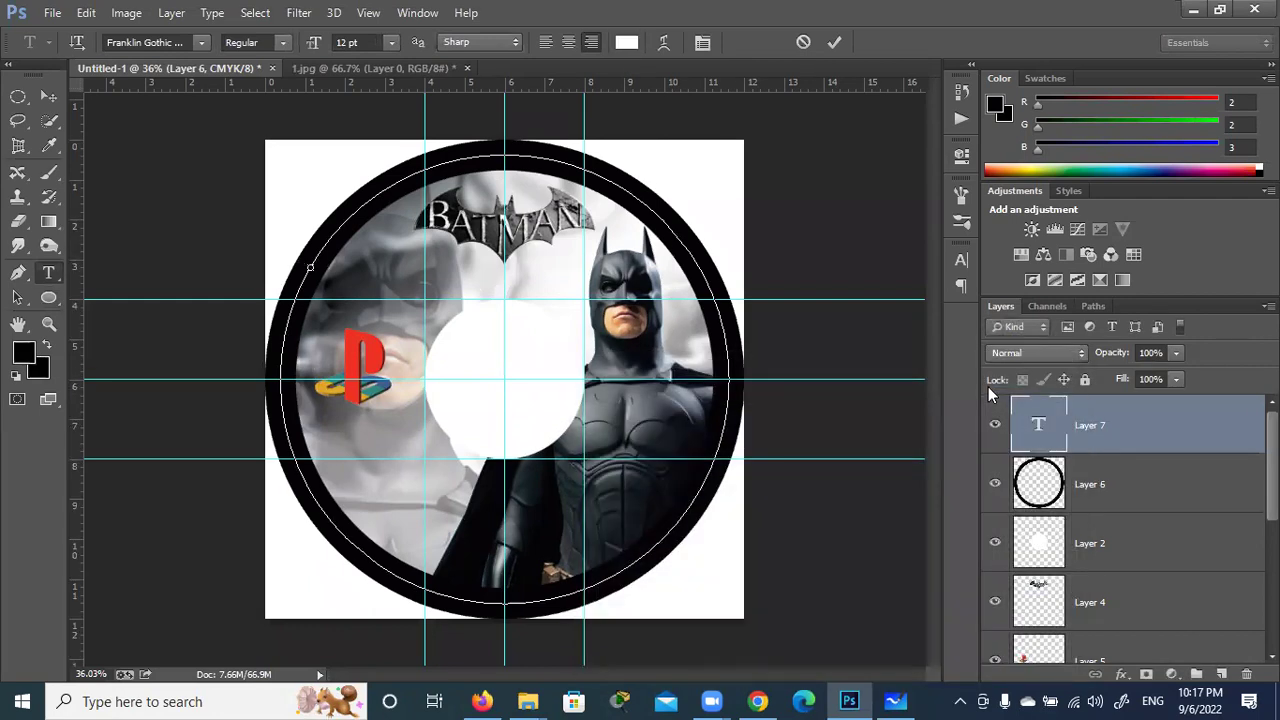
pyautogui.write('all')
pyautogui.write(' copy ri')
pyautogui.write('ght rese')
pyautogui.write('ved')
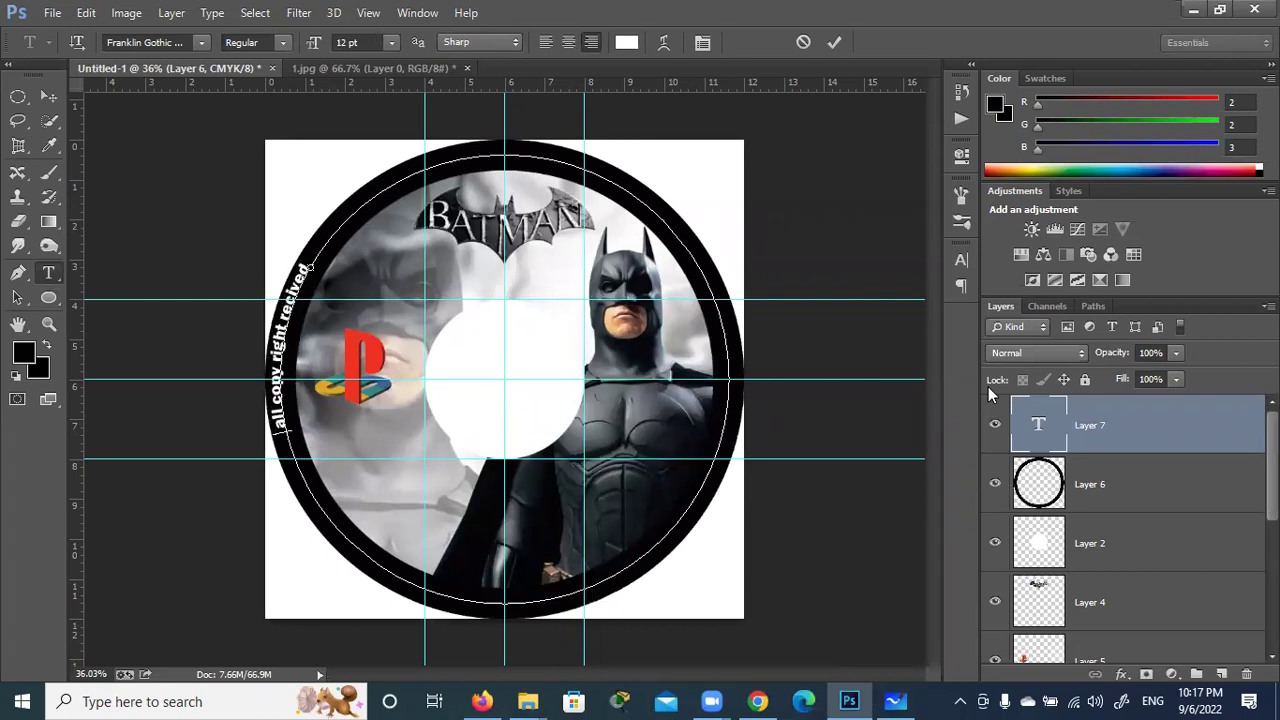
pyautogui.write(' by play station company')
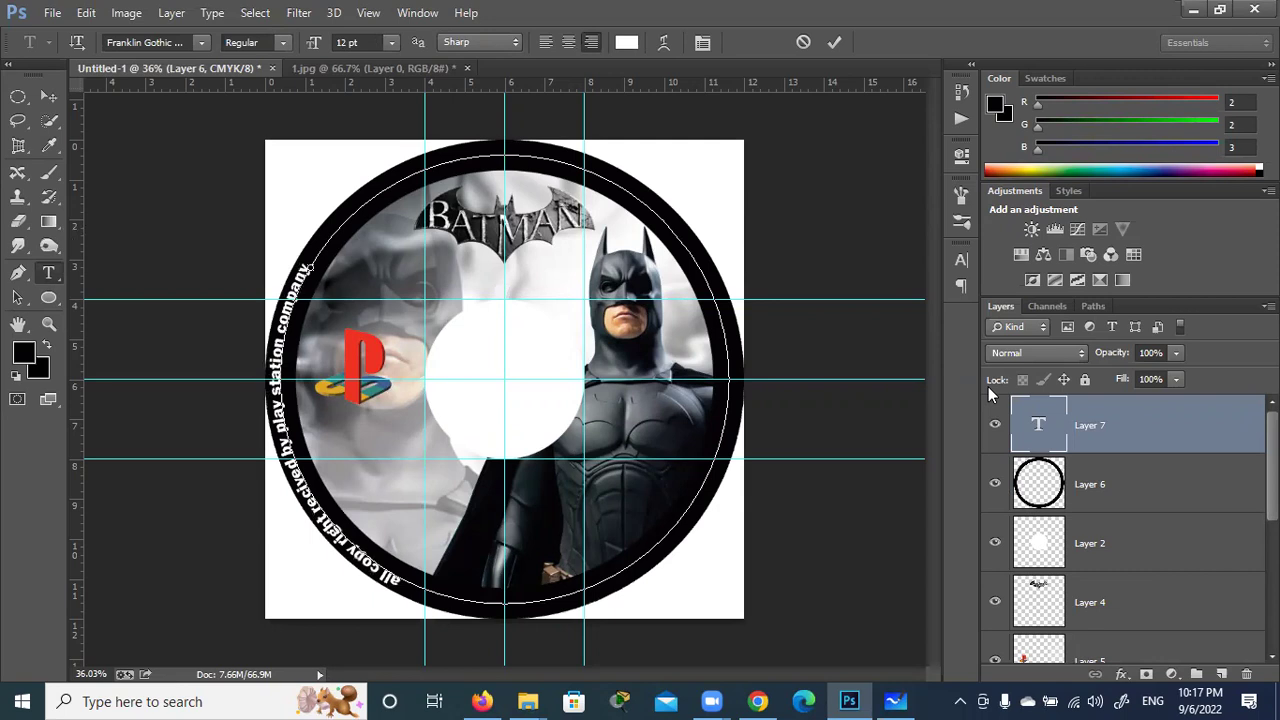
pyautogui.write(' *******  ')
pyautogui.write(' united stat')
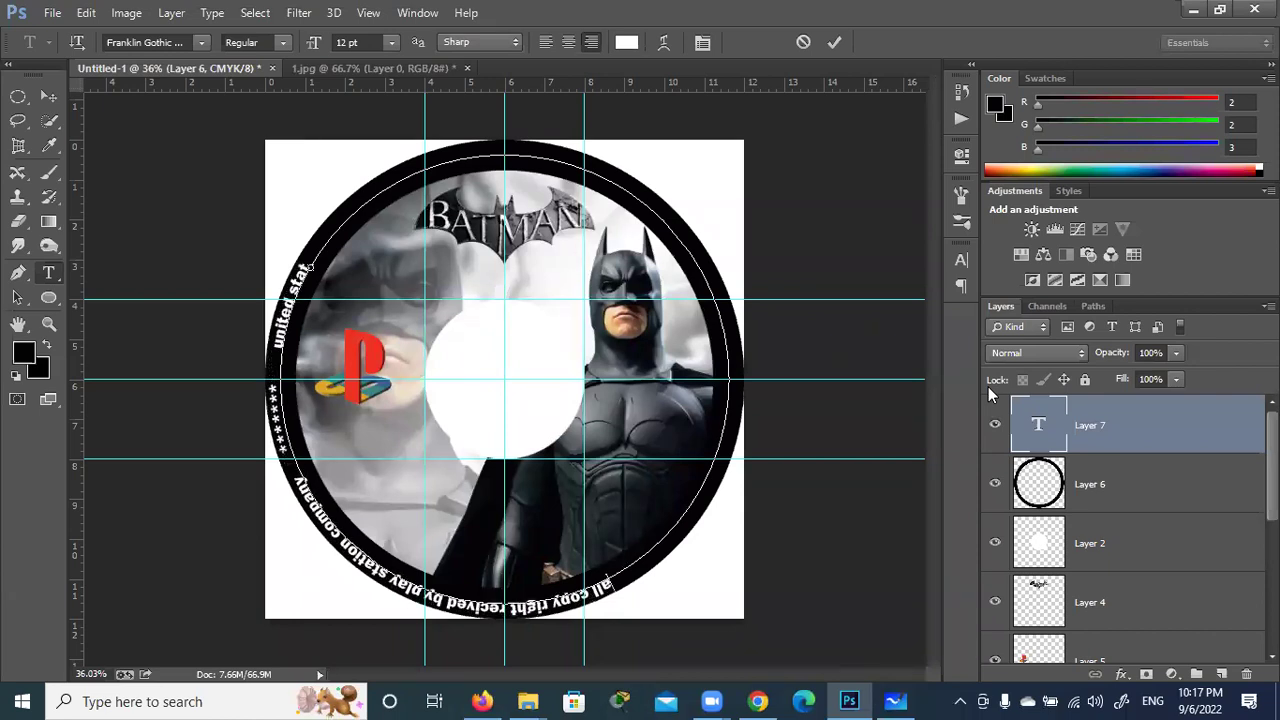
pyautogui.write('e of')
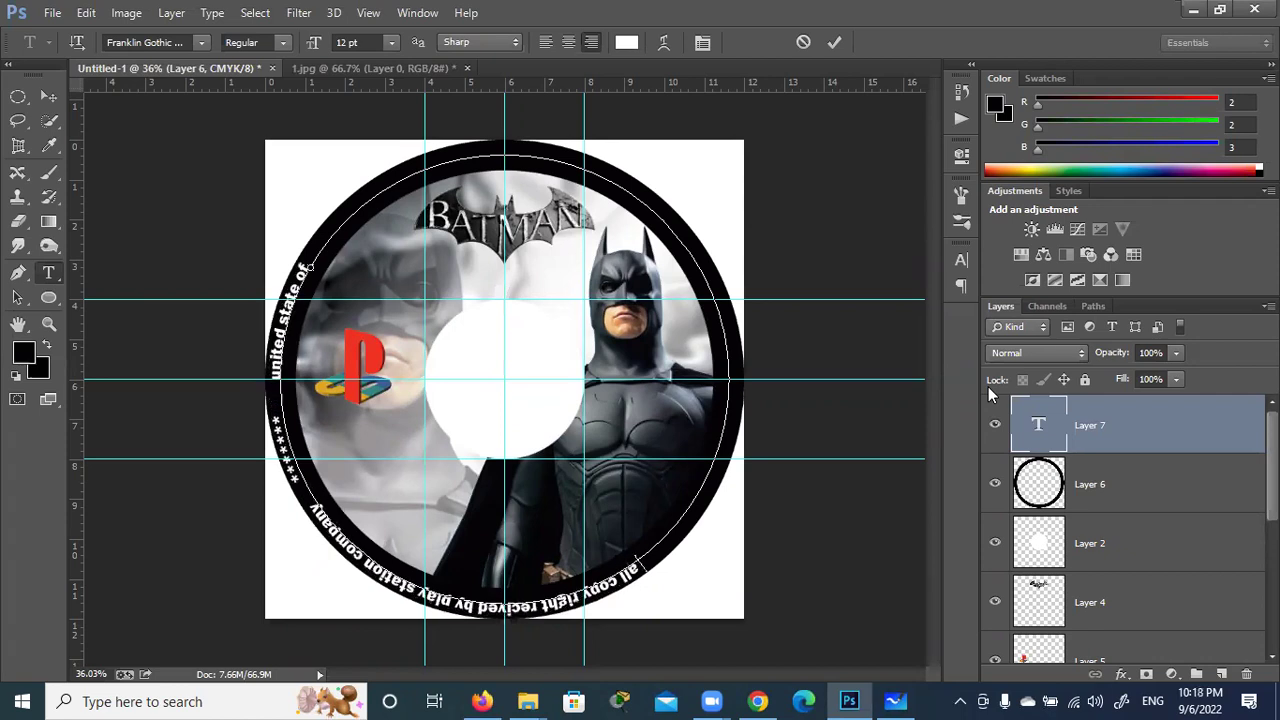
pyautogui.write(' america')
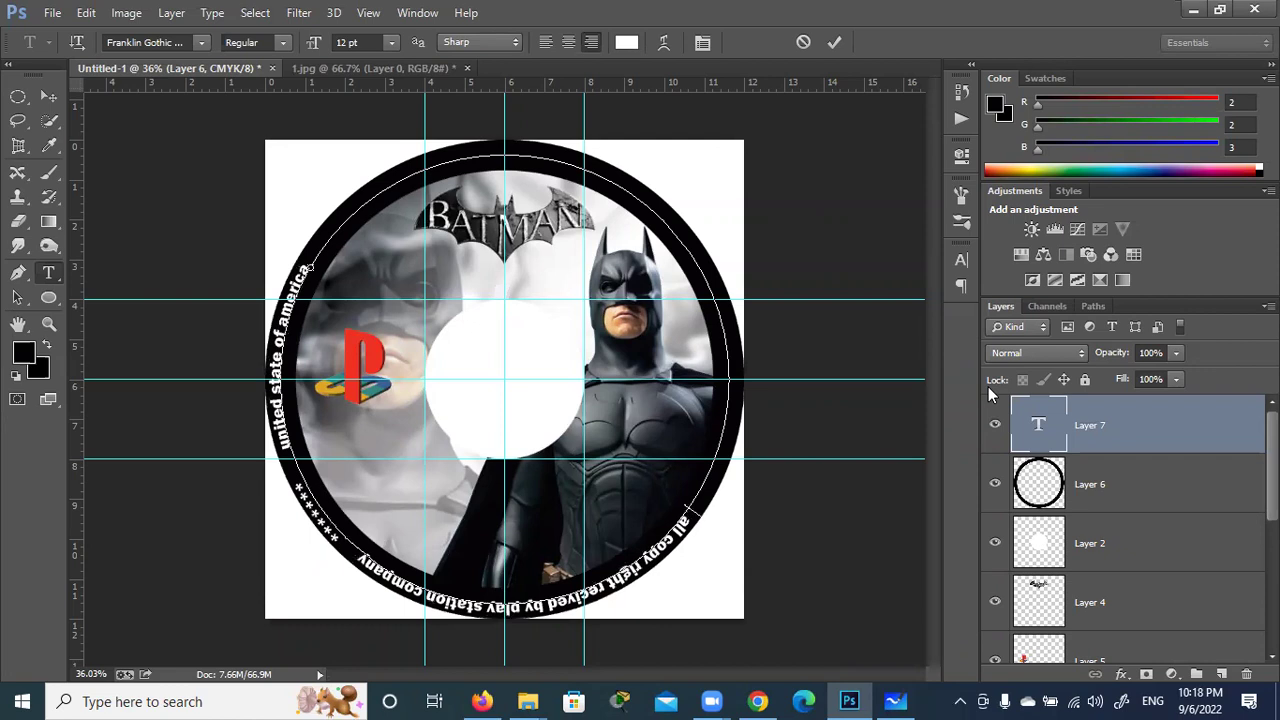
pyautogui.write('******** ')
pyautogui.write('  bat')
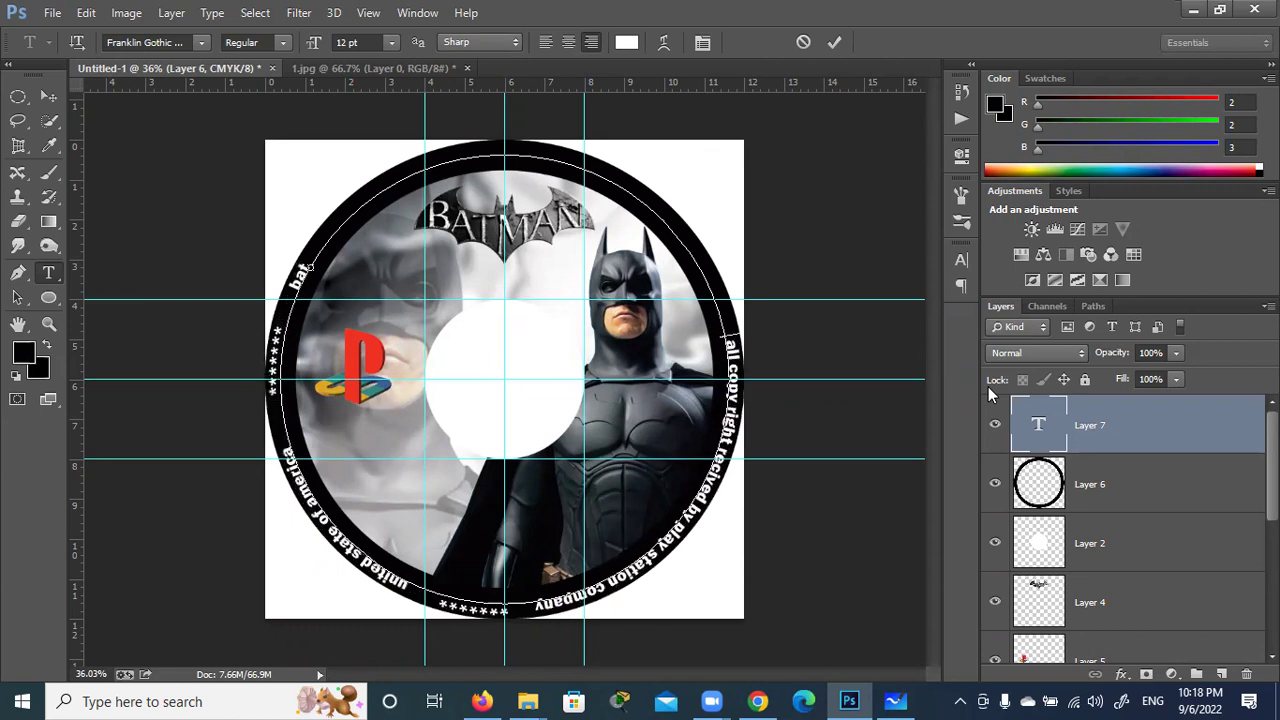
pyautogui.press('BackSpace')
pyautogui.press('BackSpace')
pyautogui.press('BackSpace')
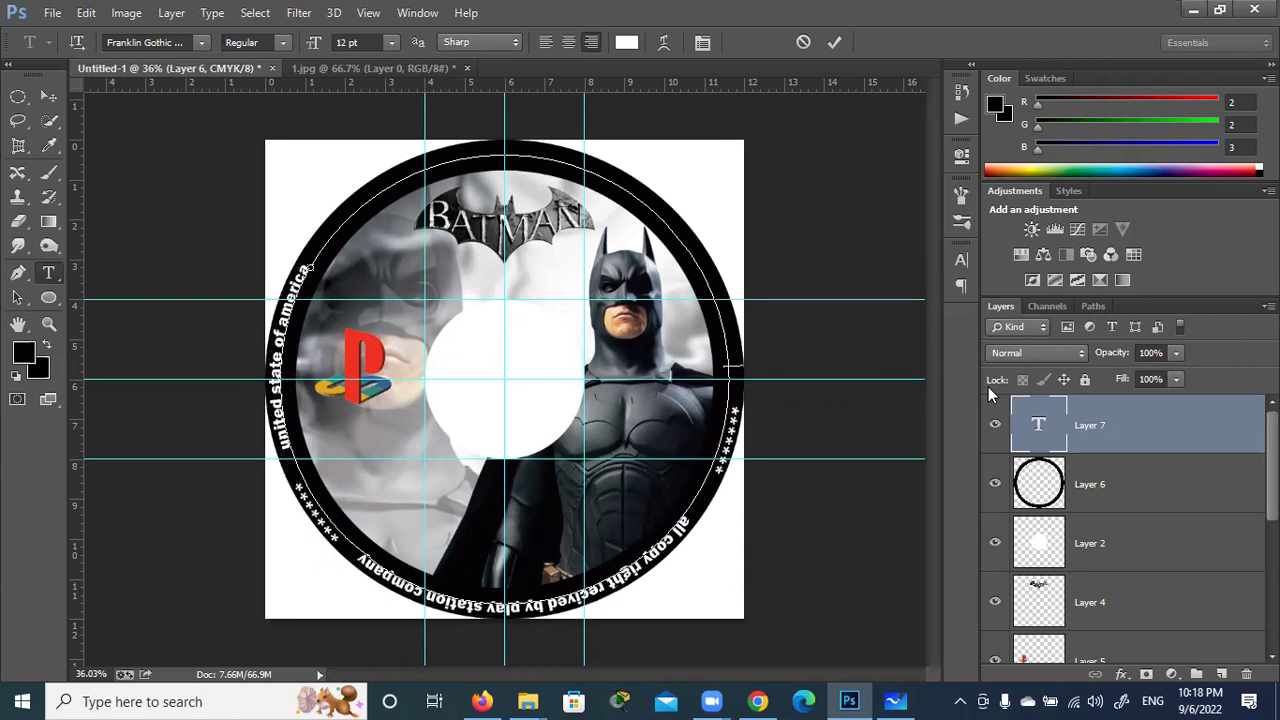
pyautogui.write('BATMAN')
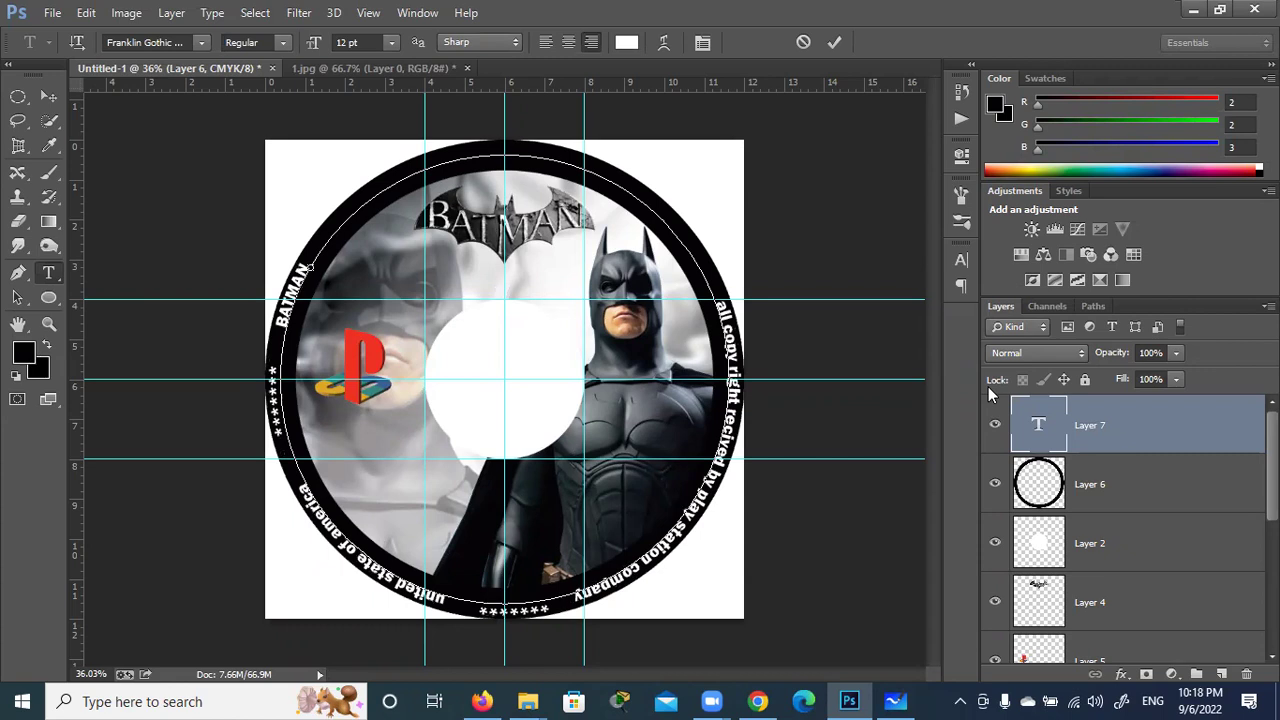
pyautogui.write(' and')
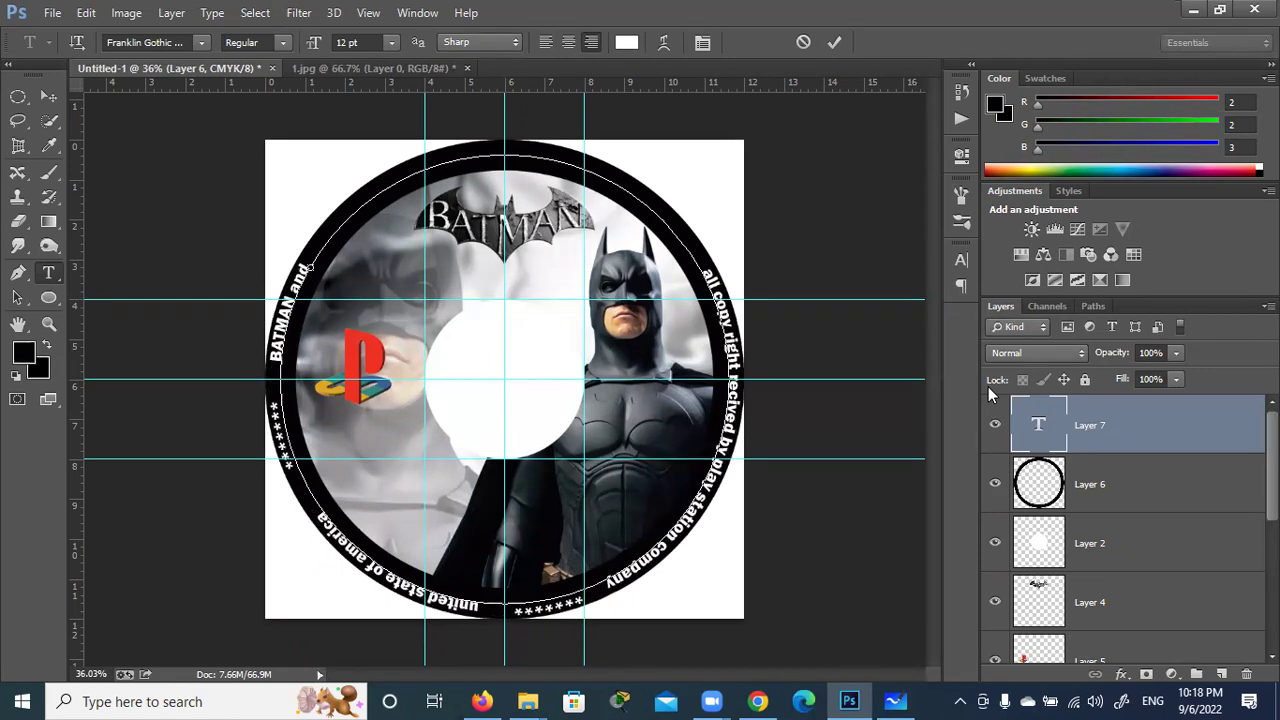
pyautogui.write(' ROBIN')
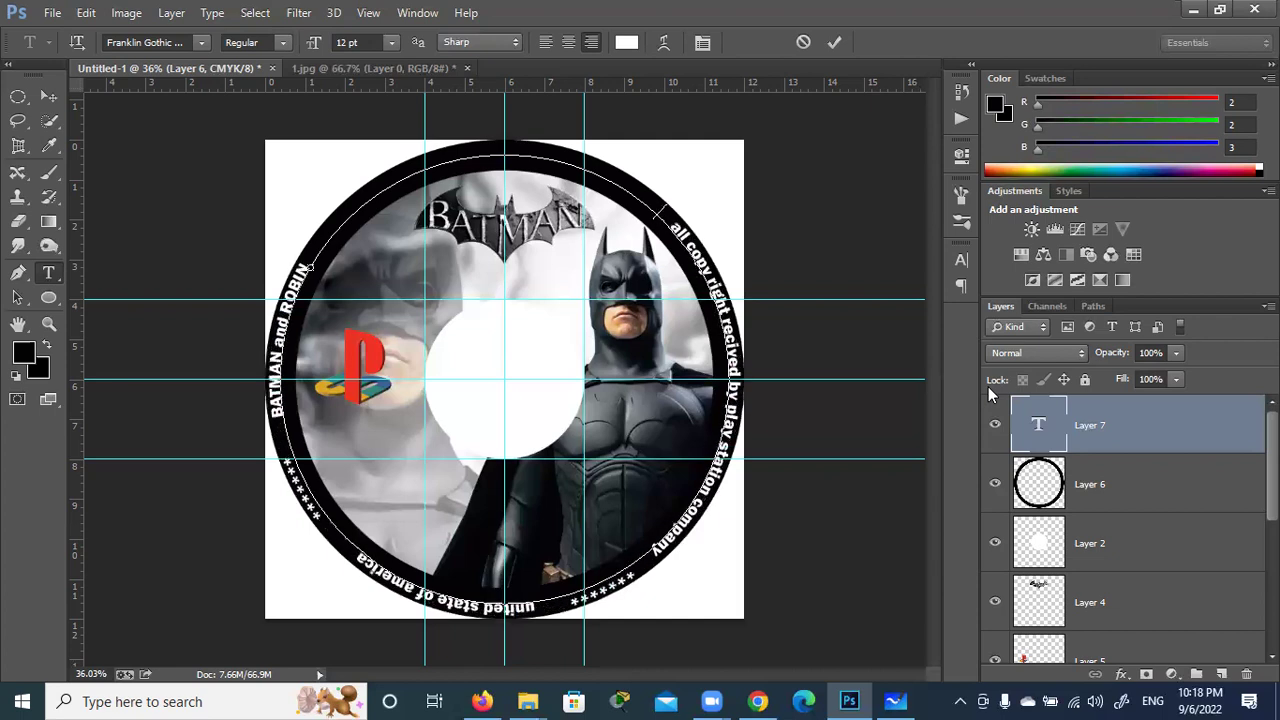
pyautogui.write('******')
# - Add '3 edithion NUM 2010' and extra asterisks near the top of the ring text, then select all of it
pyautogui.press('Left')
pyautogui.write('2010')
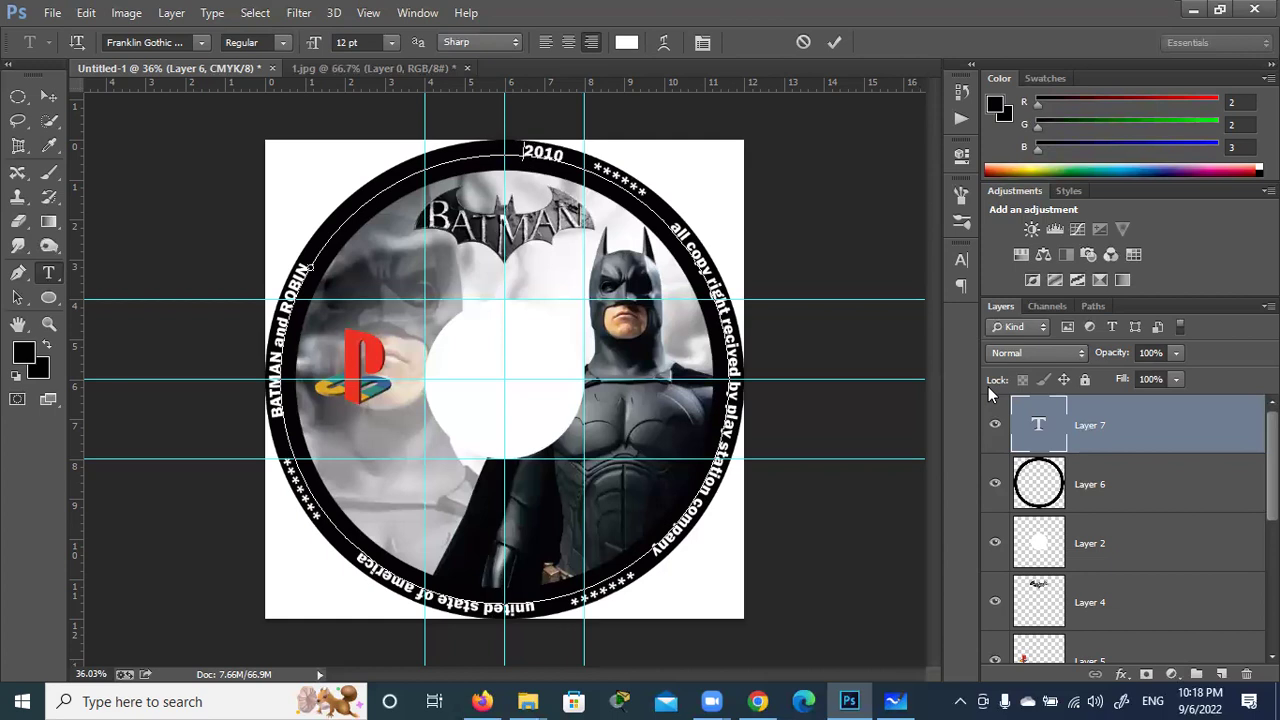
pyautogui.write('edithion n')
pyautogui.press('BackSpace')
pyautogui.write('NUM  ')
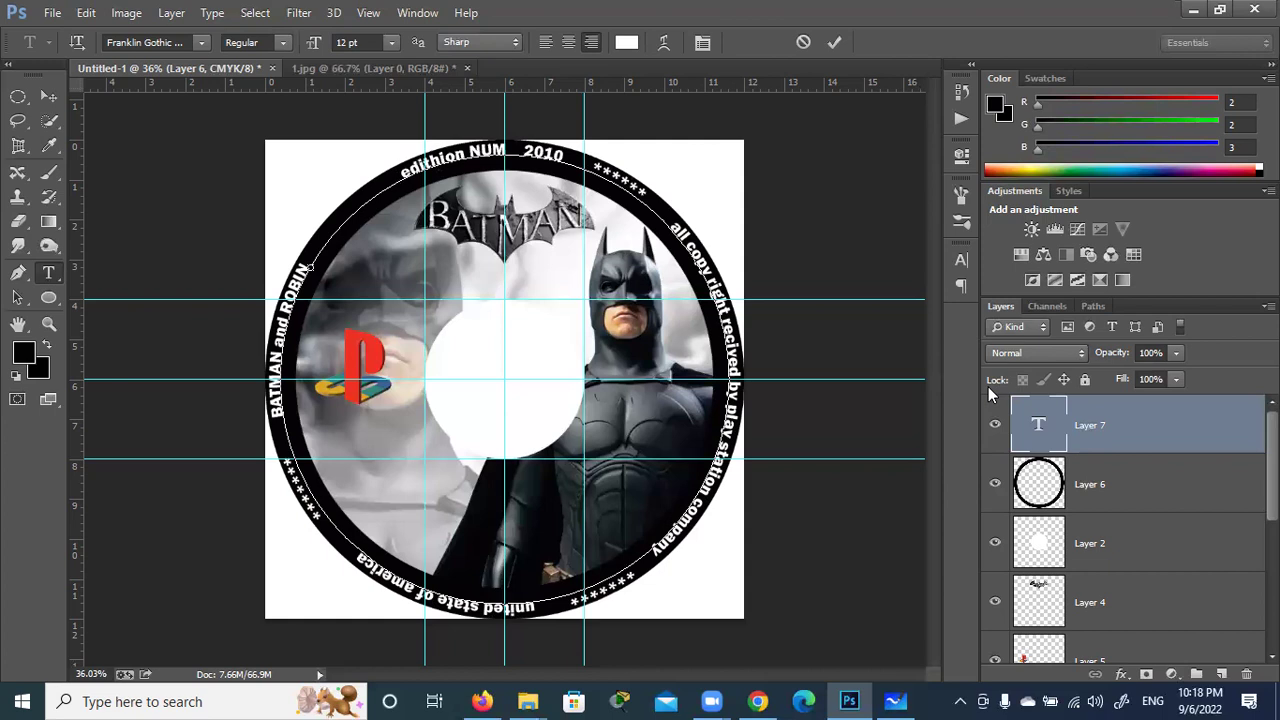
pyautogui.write('3')
pyautogui.write('****')
pyautogui.hotkey('ctrl', 'a')
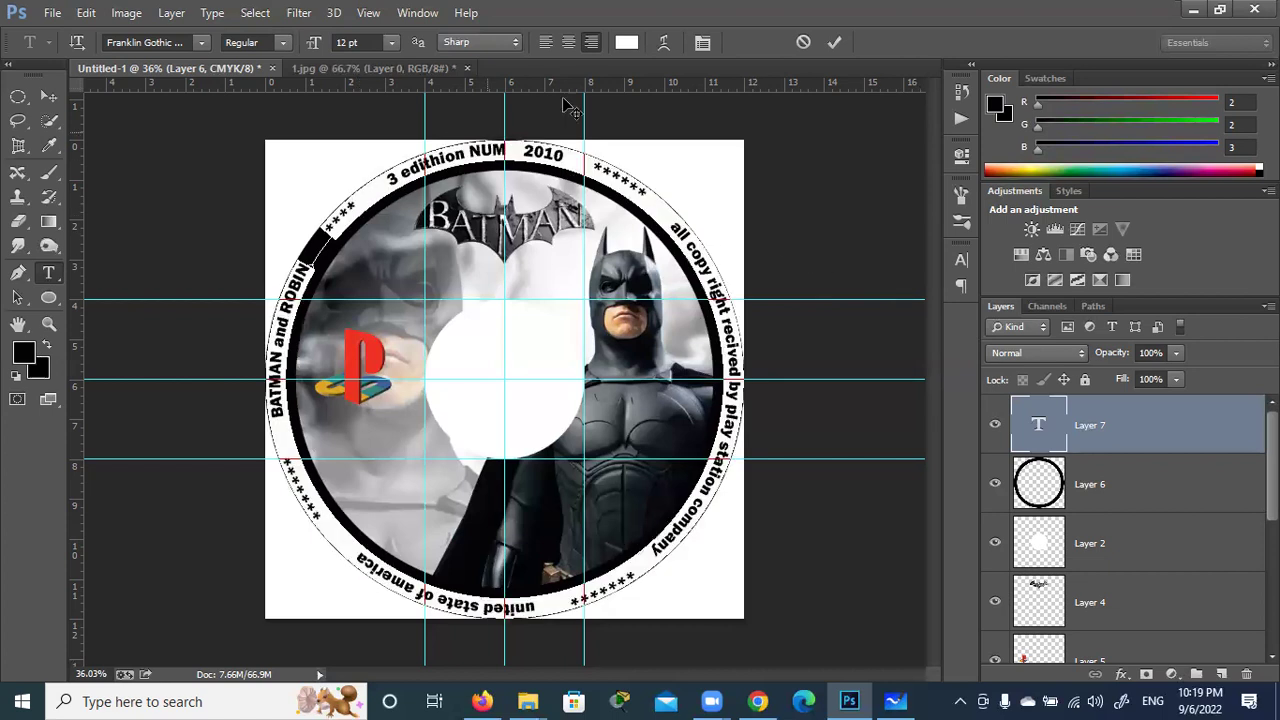
# - Give the curved text a -5 pt baseline shift and settle its size at 12 pt
pyautogui.click(702, 42)
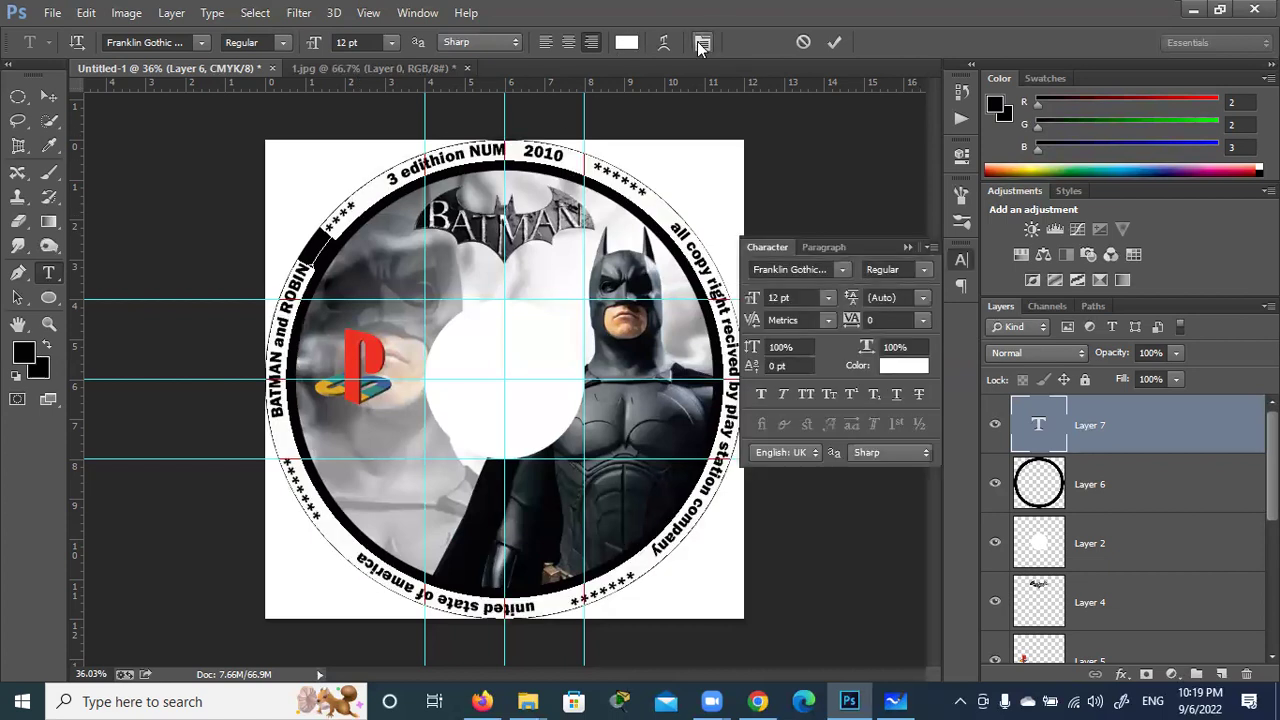
pyautogui.click(772, 366)
pyautogui.press('Down')
pyautogui.press('Down')
pyautogui.press('Down')
pyautogui.press('Down')
pyautogui.press('Down')
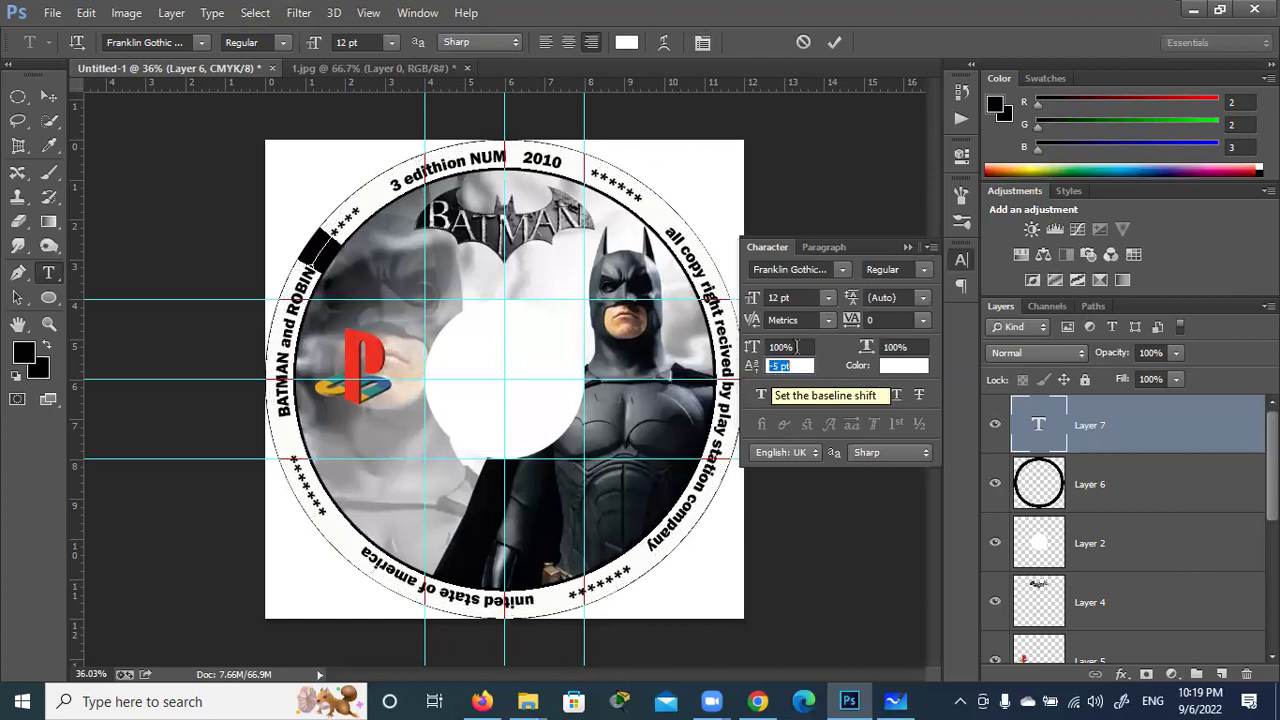
pyautogui.click(772, 297)
pyautogui.press('Up')
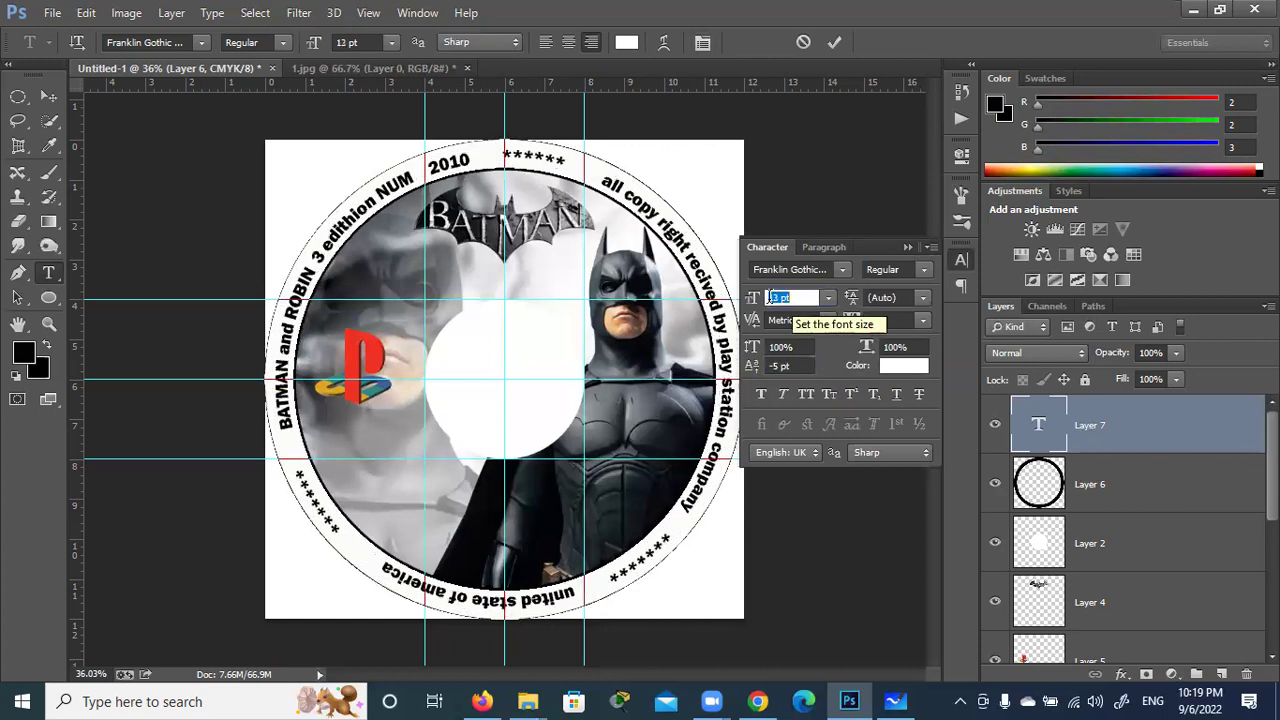
pyautogui.press('Down')
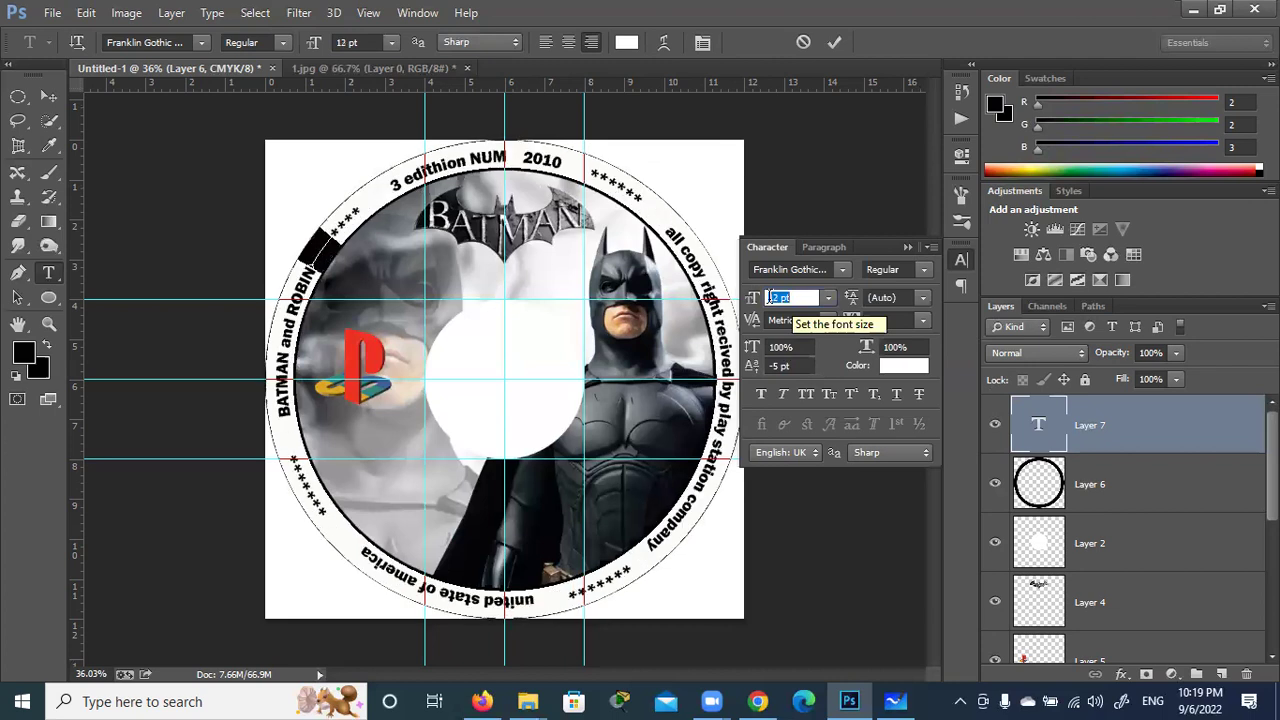
pyautogui.press('Up')
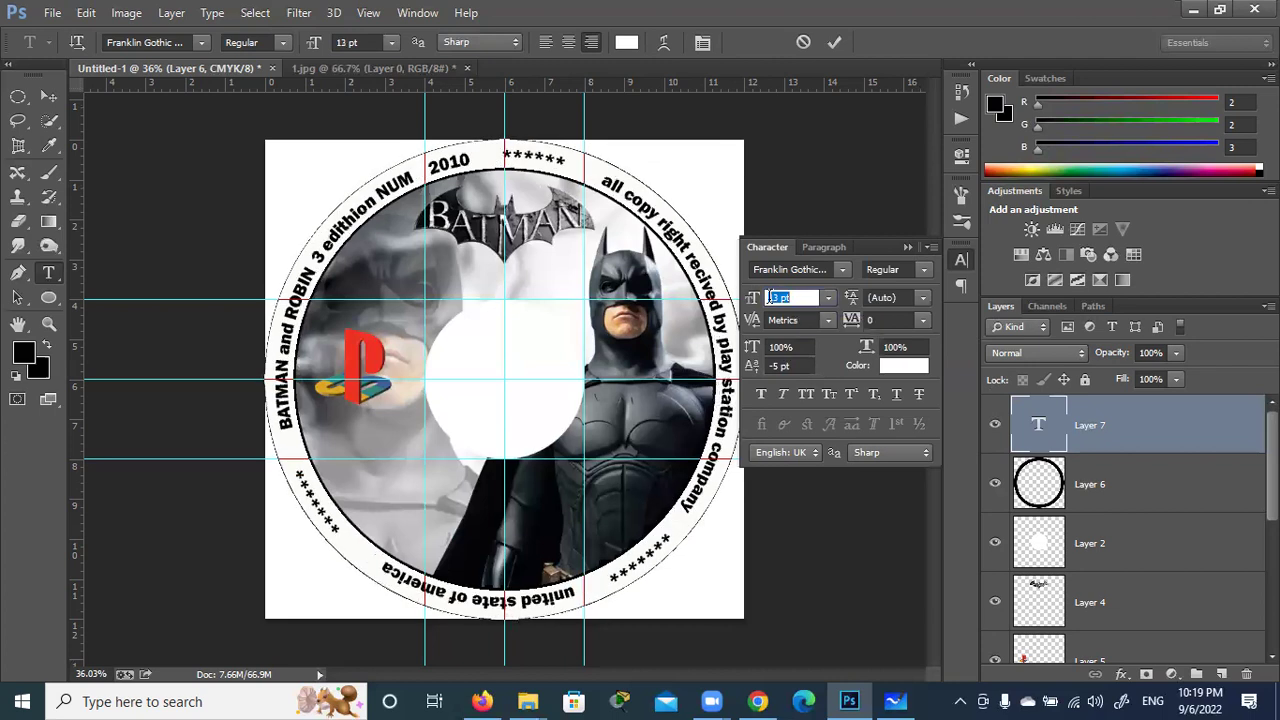
pyautogui.press('Up')
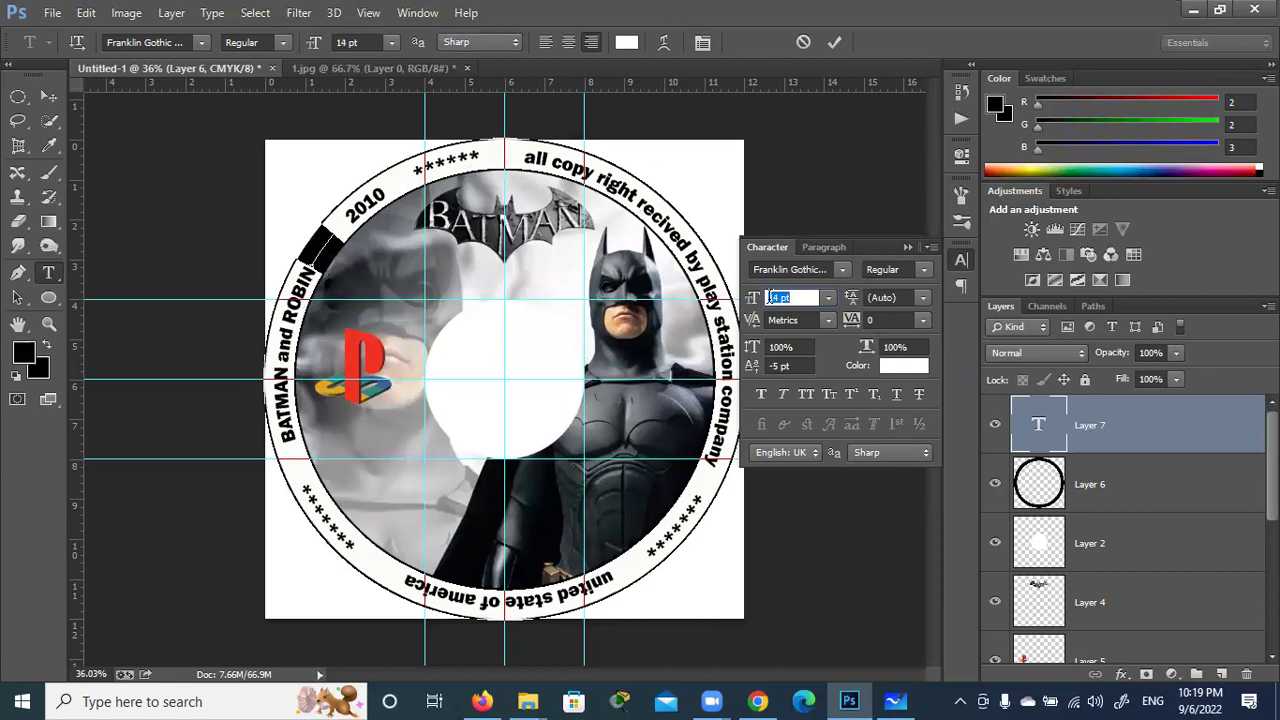
pyautogui.press('Down')
pyautogui.press('Down')
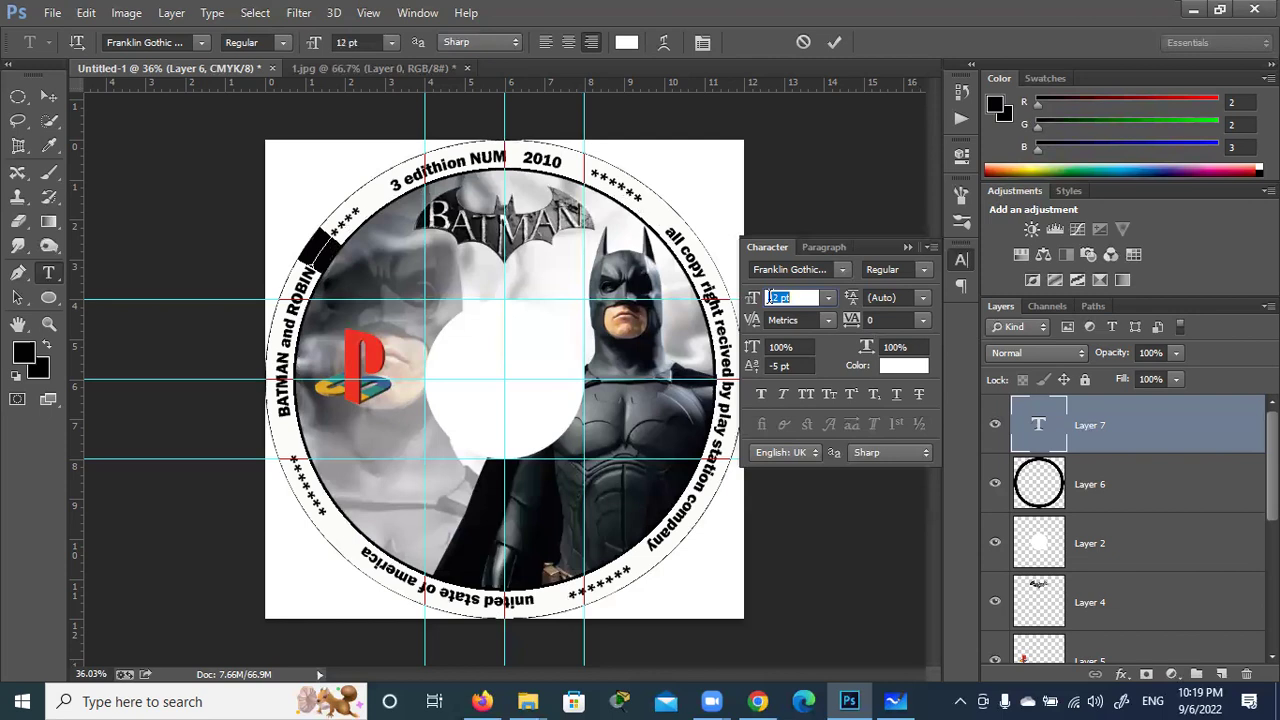
pyautogui.press('Down')
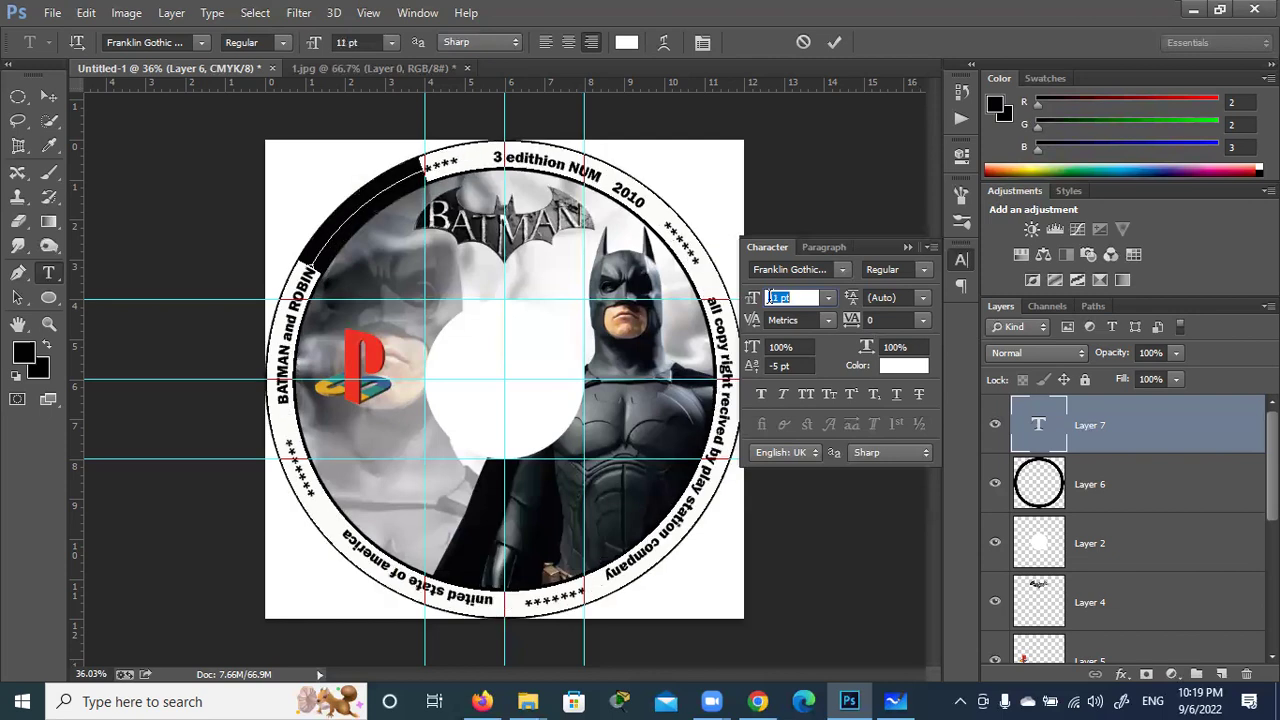
pyautogui.press('Up')
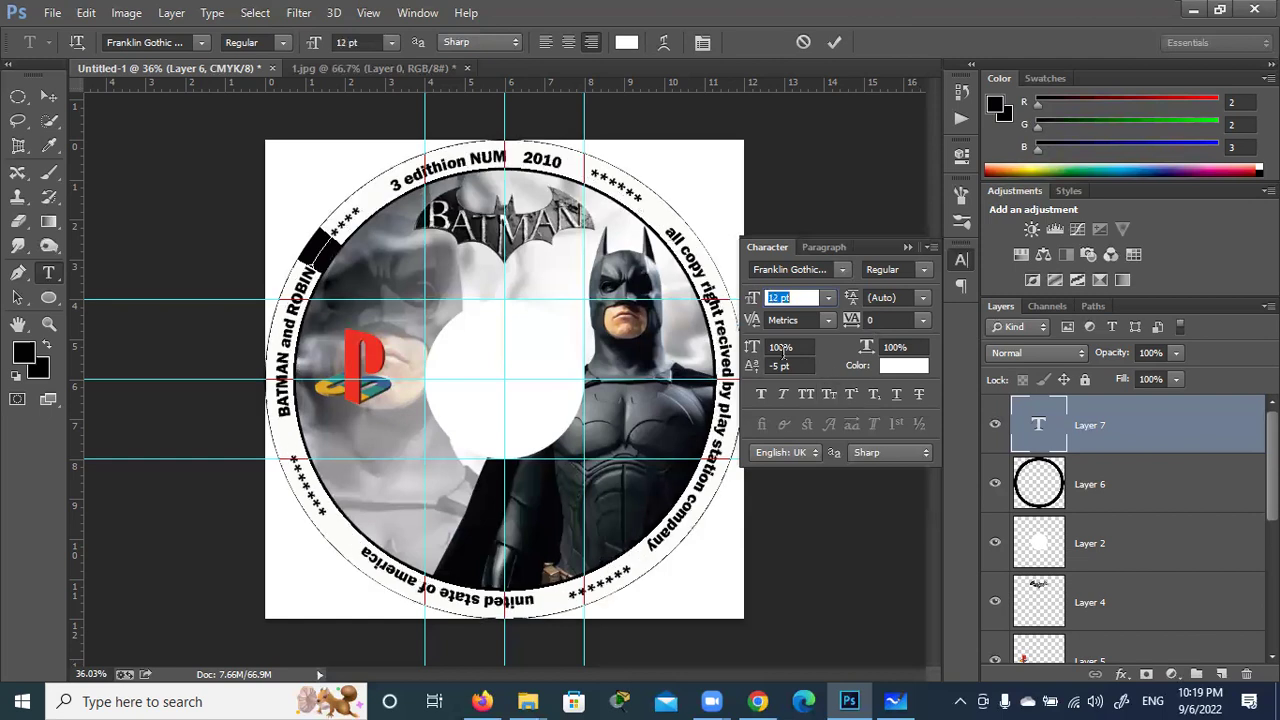
# - Stretch the letters to 132% vertical scale and commit the curved text
pyautogui.click(780, 347)
pyautogui.press('Up')
pyautogui.press('Up')
pyautogui.press('Up')
pyautogui.press('Up')
pyautogui.press('Up')
pyautogui.press('Up')
pyautogui.press('Up')
pyautogui.press('Up')
pyautogui.press('Up')
pyautogui.press('Up')
pyautogui.press('Up')
pyautogui.press('Up')
pyautogui.press('Up')
pyautogui.press('Up')
pyautogui.press('Up')
pyautogui.press('Up')
pyautogui.press('Up')
pyautogui.press('Up')
pyautogui.press('Up')
pyautogui.press('Up')
pyautogui.press('Up')
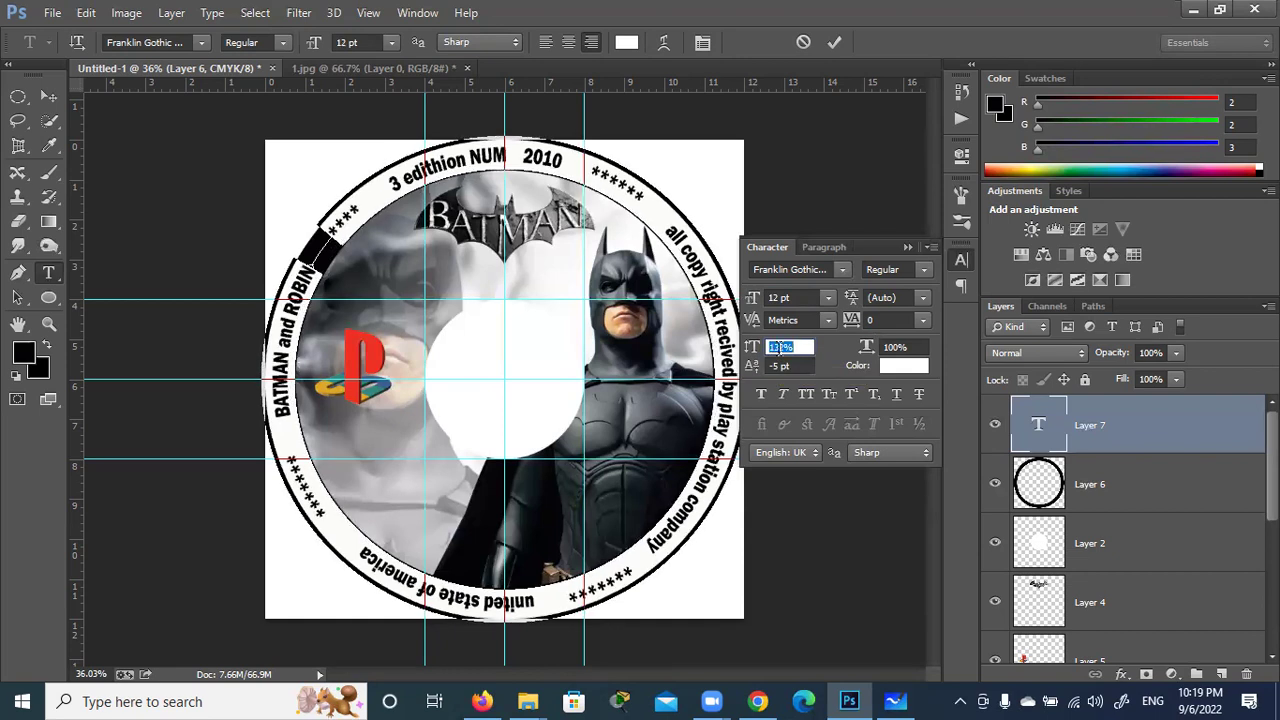
pyautogui.click(835, 42)
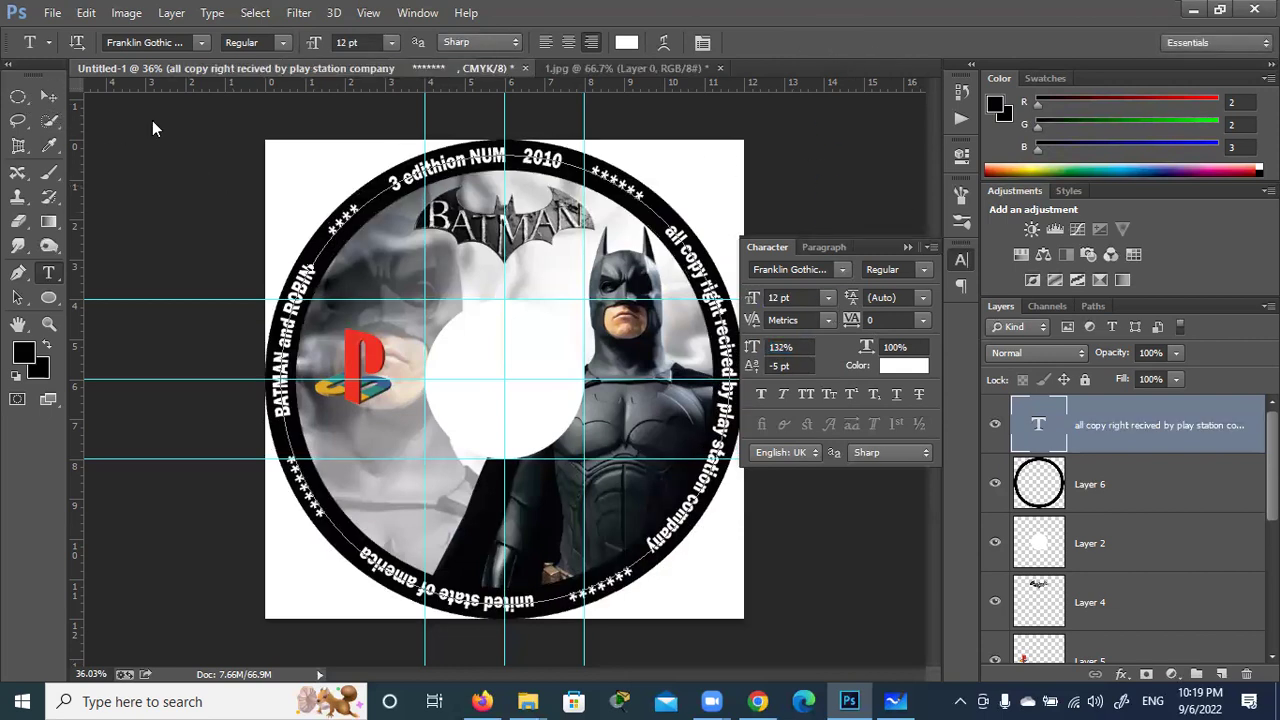
# - Close the Character panel and drag the three vertical guides off the canvas
pyautogui.click(907, 246)
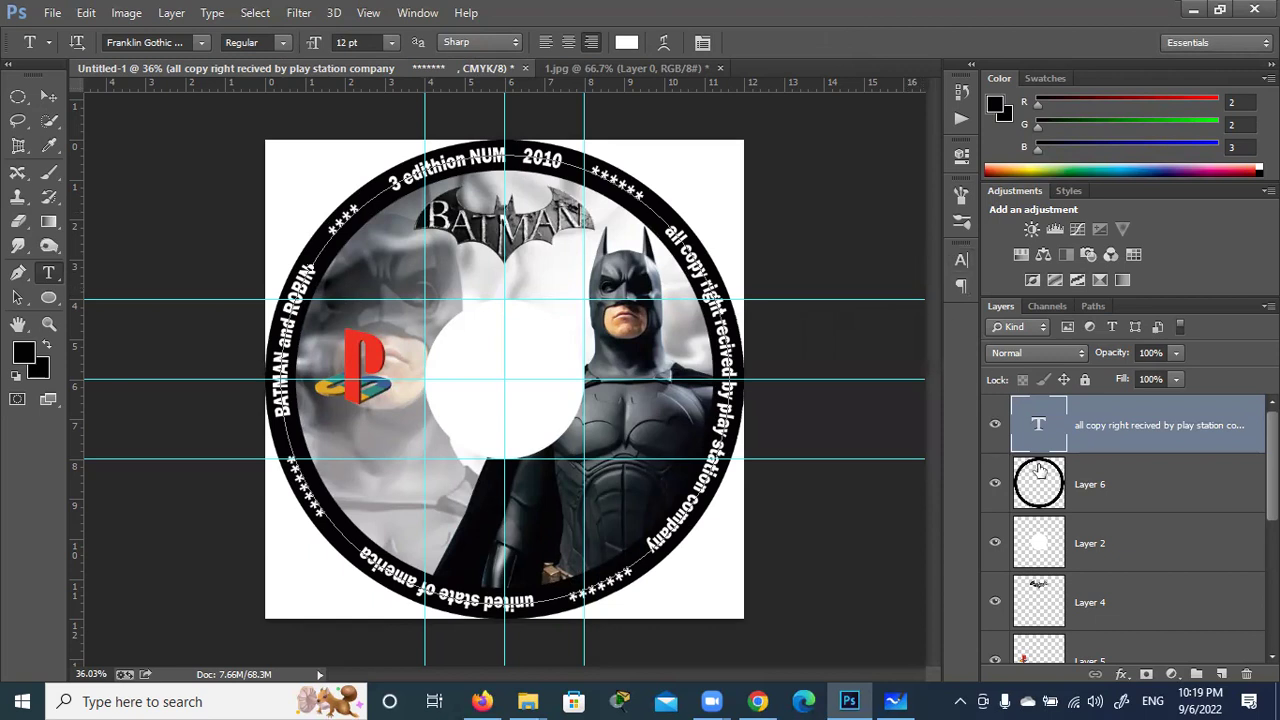
pyautogui.click(48, 96)
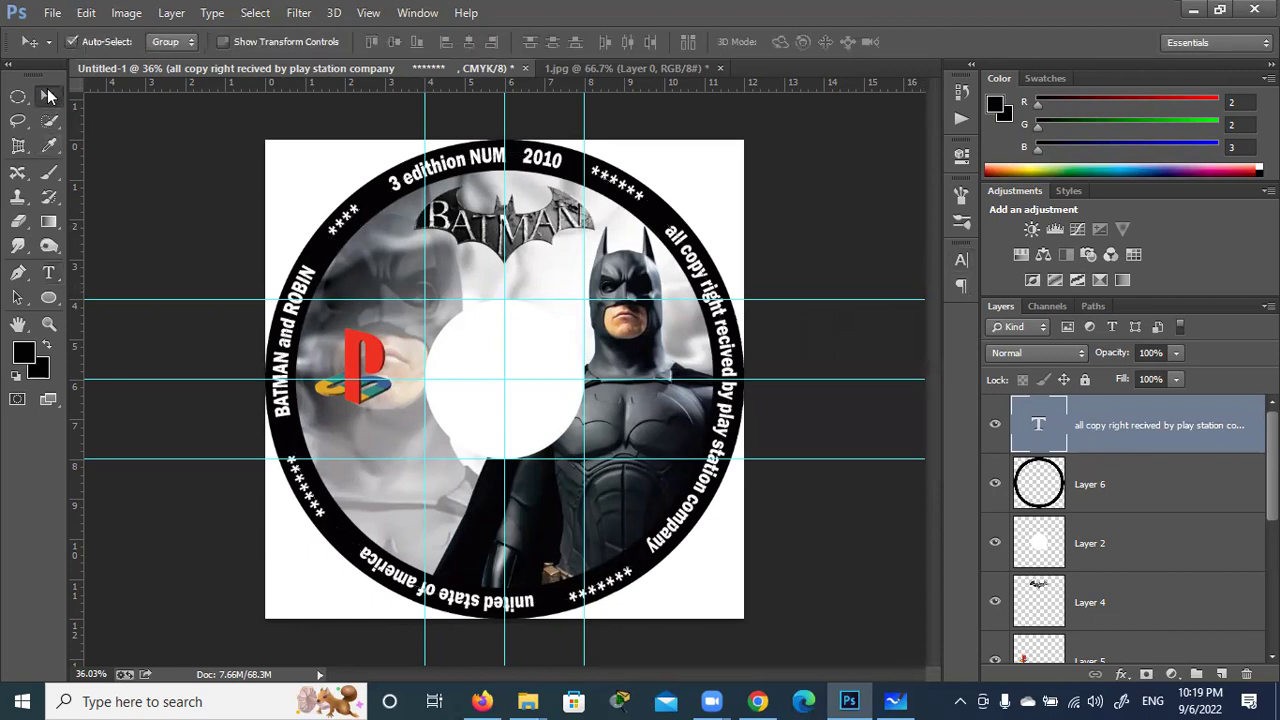
pyautogui.click(106, 199)
pyautogui.moveTo(427, 140); pyautogui.dragTo(80, 142)
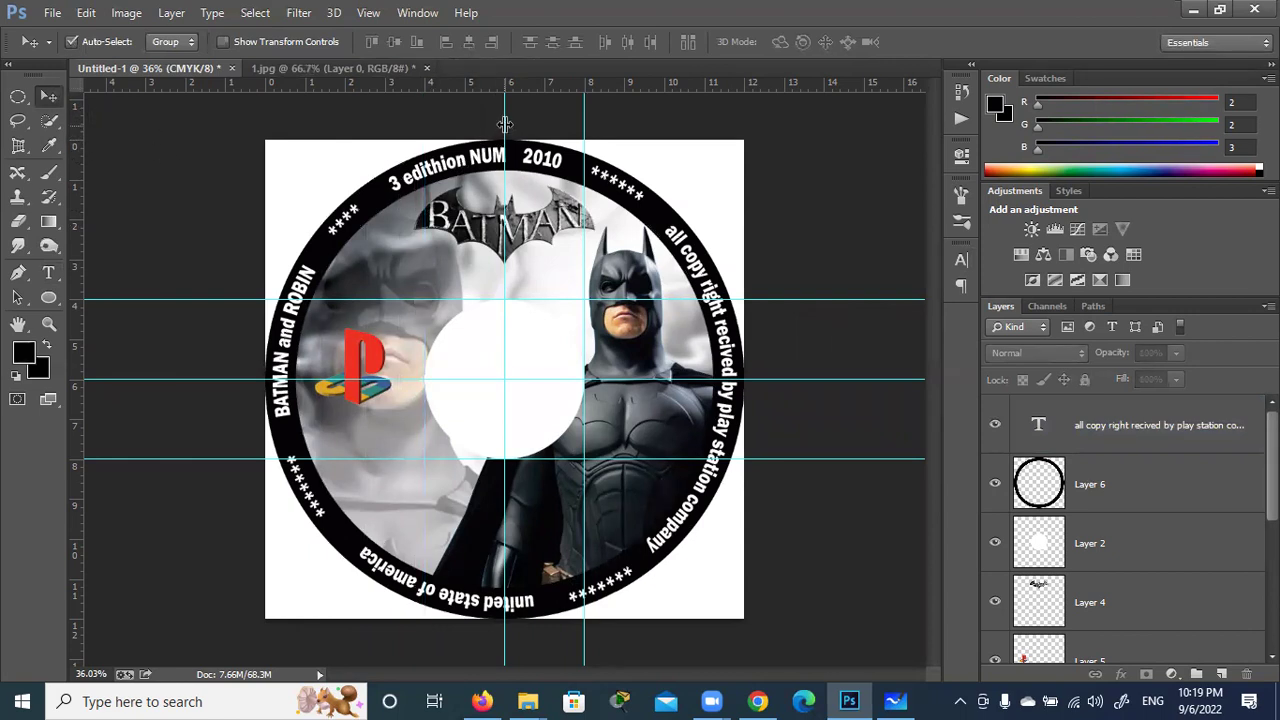
pyautogui.moveTo(80, 142)
pyautogui.mouseDown()
pyautogui.moveTo(92, 145)
pyautogui.moveTo(75, 150)
pyautogui.mouseUp()
pyautogui.moveTo(505, 118); pyautogui.dragTo(78, 145)
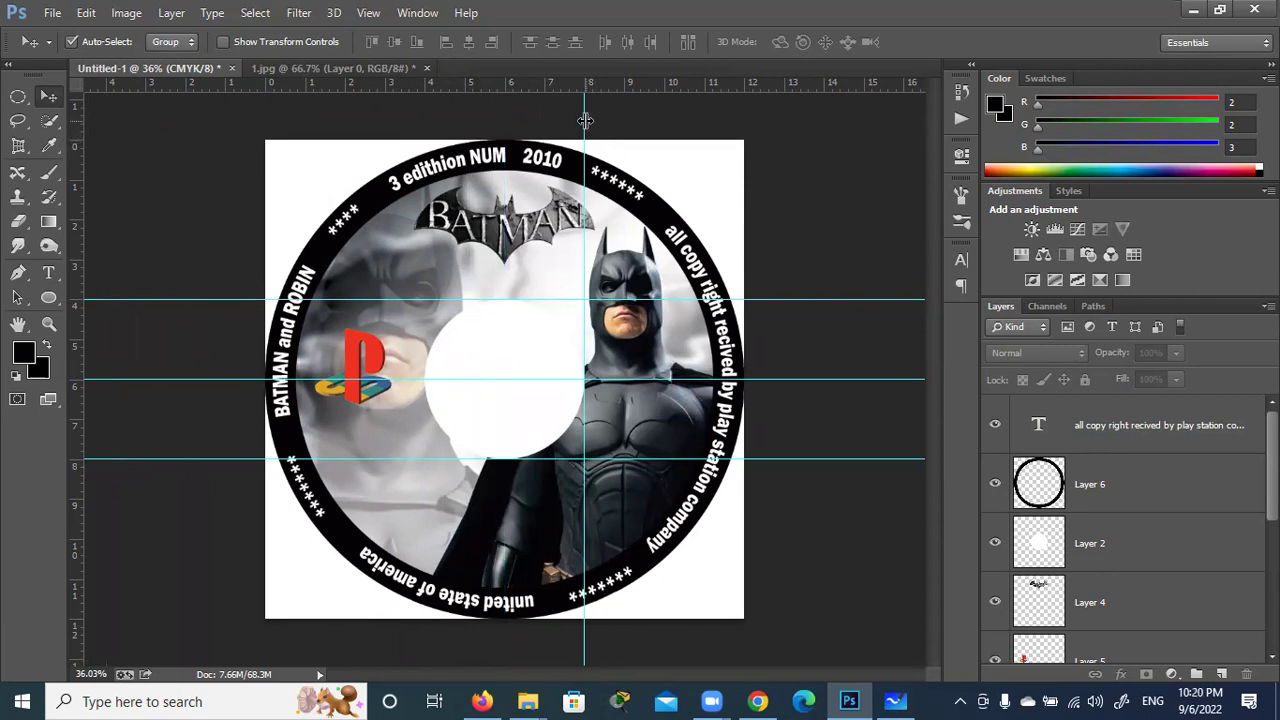
pyautogui.moveTo(585, 120); pyautogui.dragTo(75, 140)
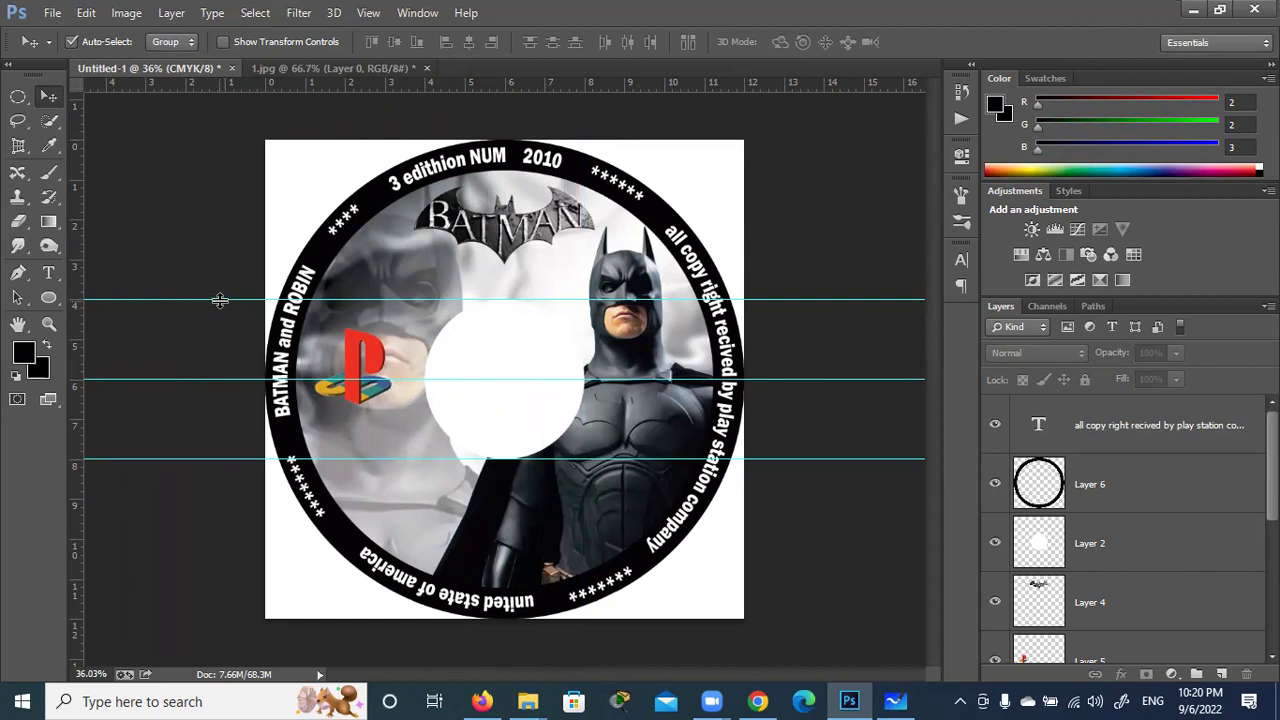
# - Remove the three horizontal guides and nudge the curved ring text slightly right
pyautogui.moveTo(220, 300); pyautogui.dragTo(222, 72)
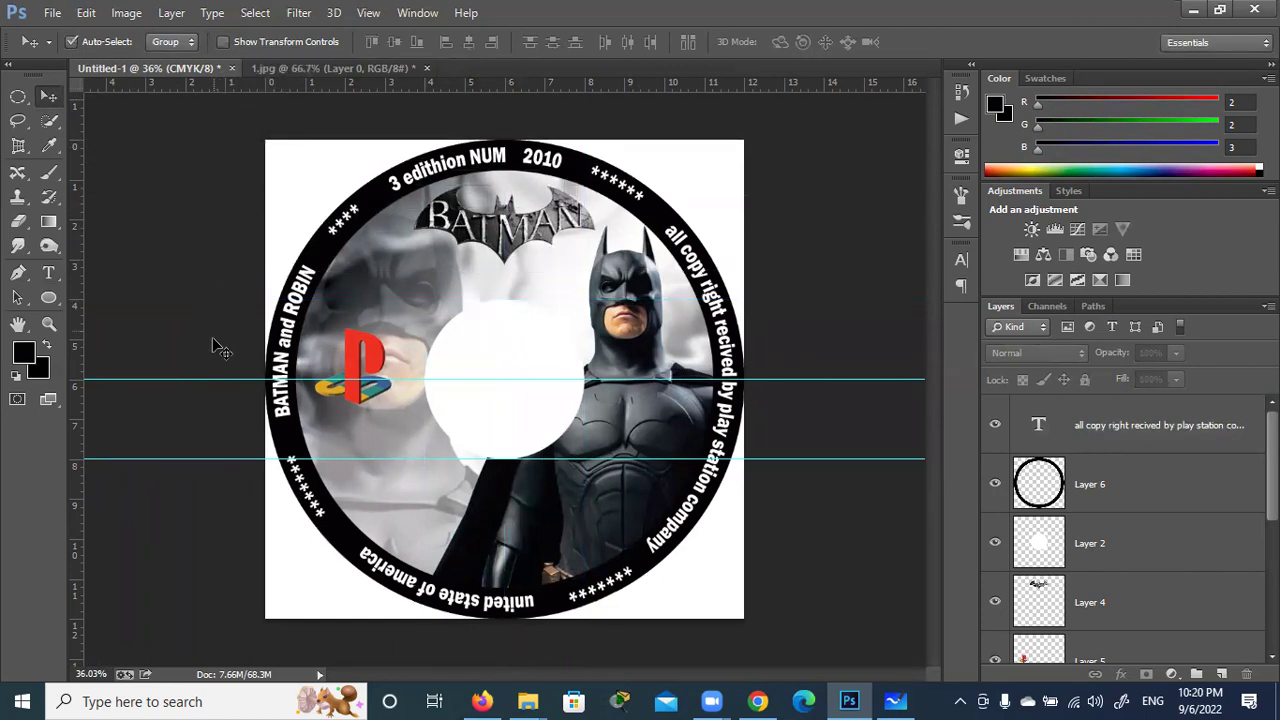
pyautogui.moveTo(214, 379); pyautogui.dragTo(207, 82)
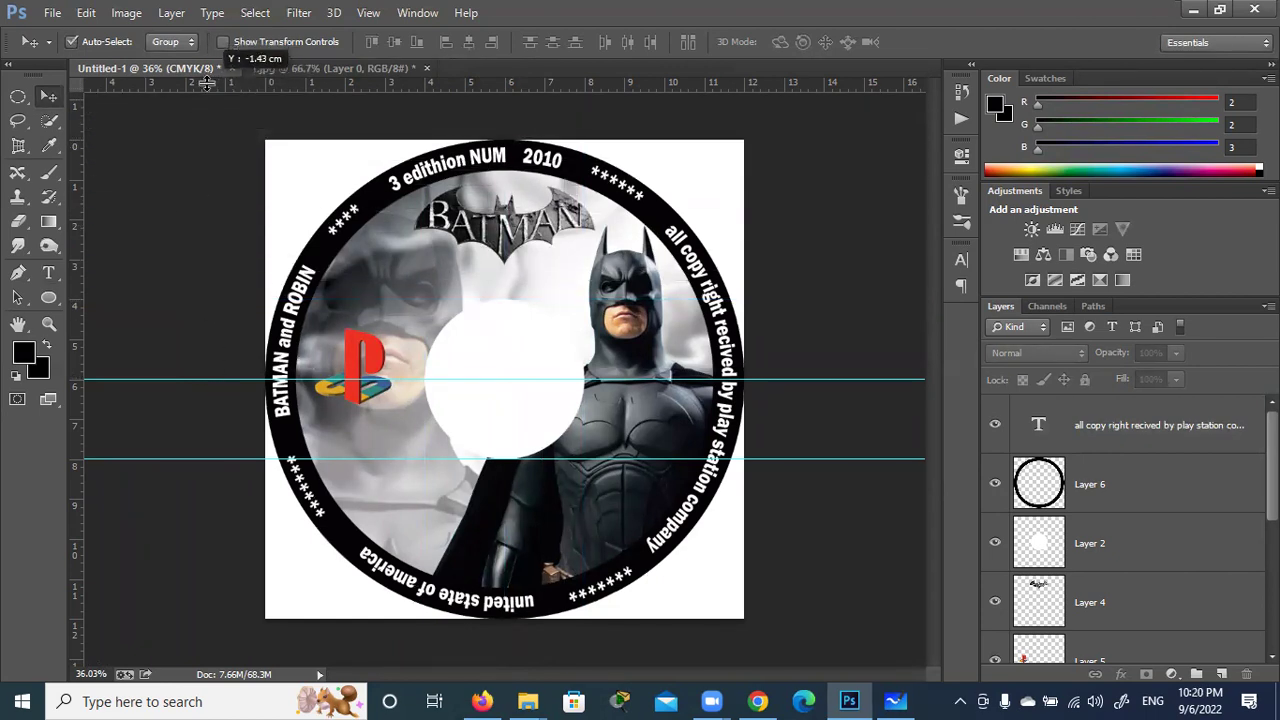
pyautogui.moveTo(229, 457); pyautogui.dragTo(226, 84)
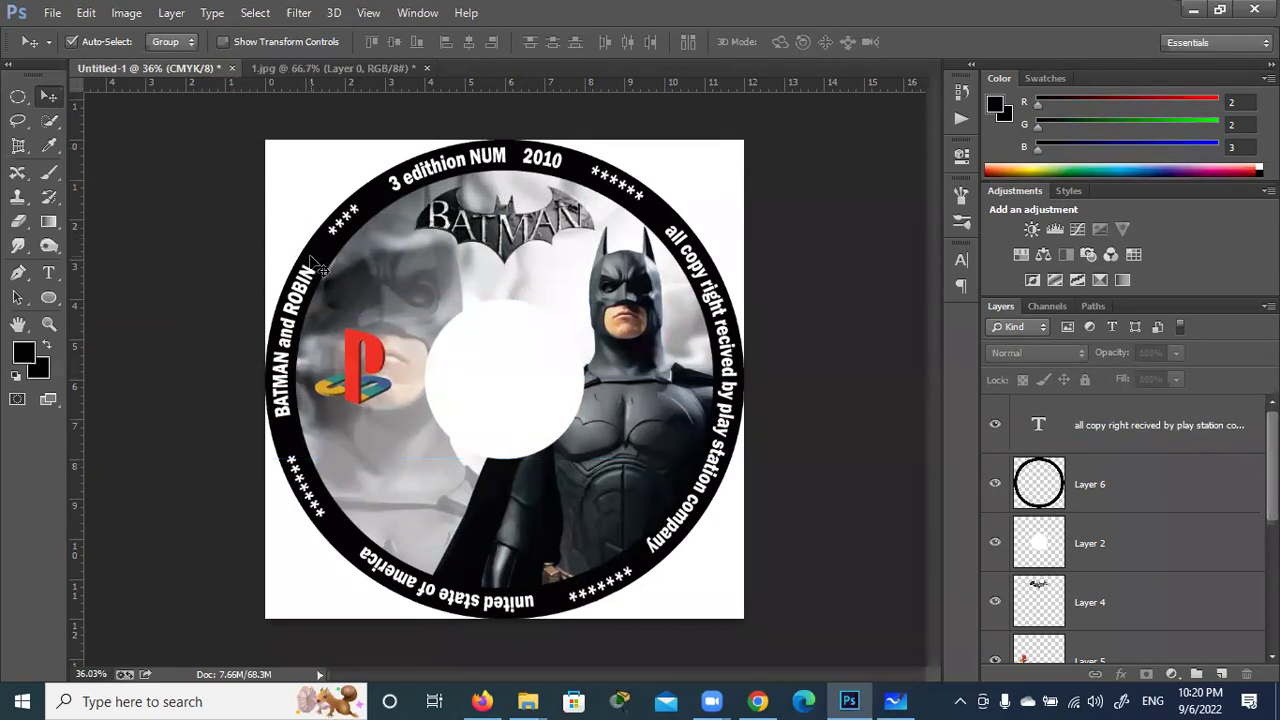
pyautogui.scroll(2, 506, 432)
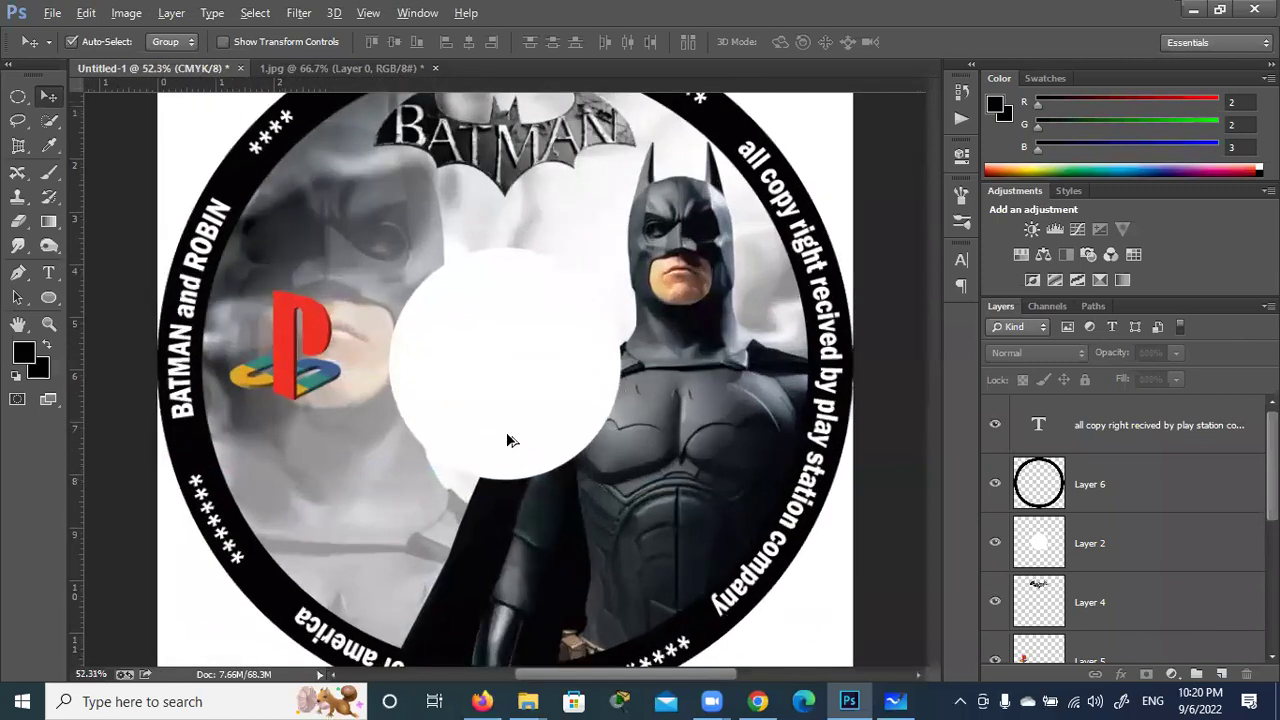
pyautogui.scroll(-1, 507, 435)
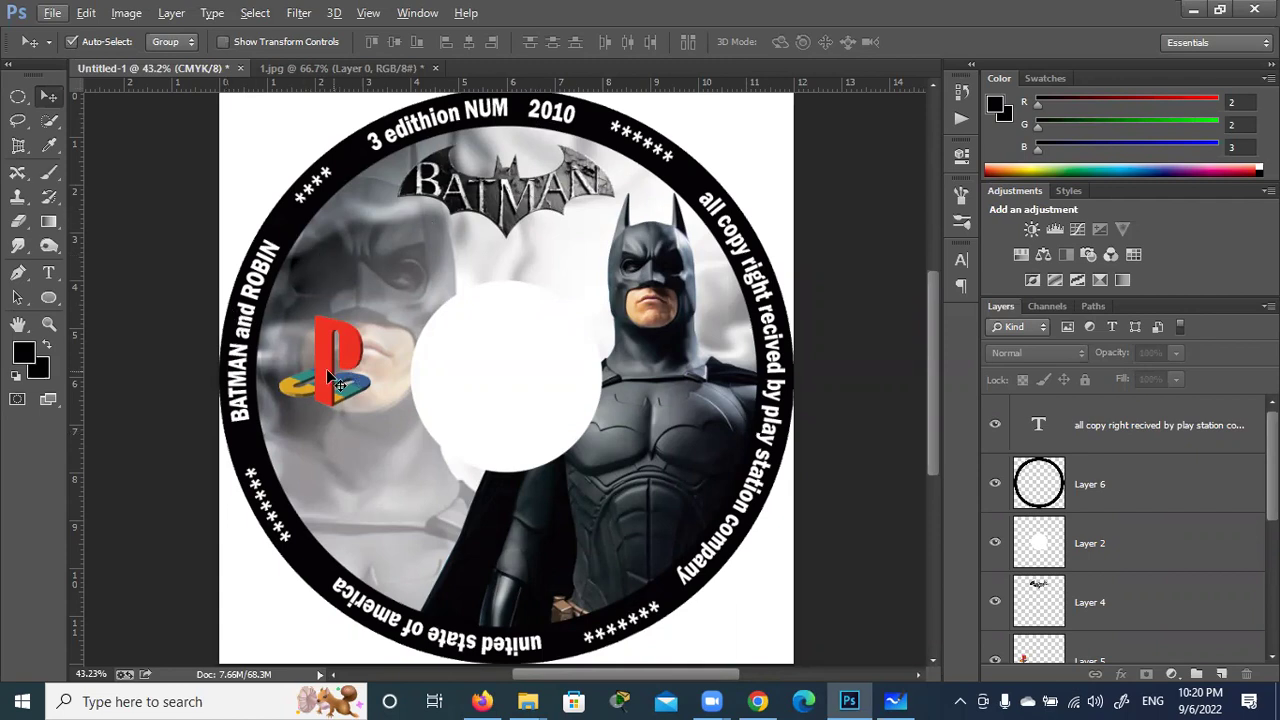
pyautogui.moveTo(327, 368); pyautogui.dragTo(343, 377)
# - Undo the text nudge, lock the curved text layer, and shift the PlayStation logo slightly right
pyautogui.hotkey('ctrl', 'z')
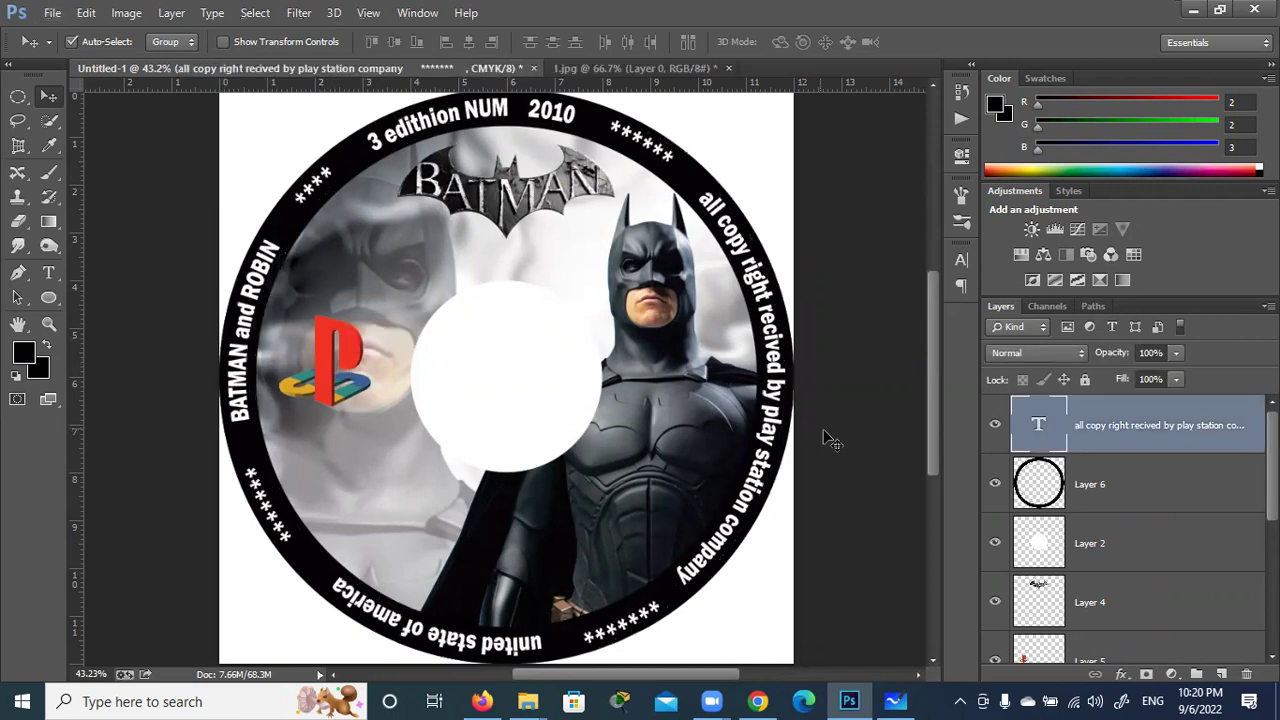
pyautogui.click(1085, 379)
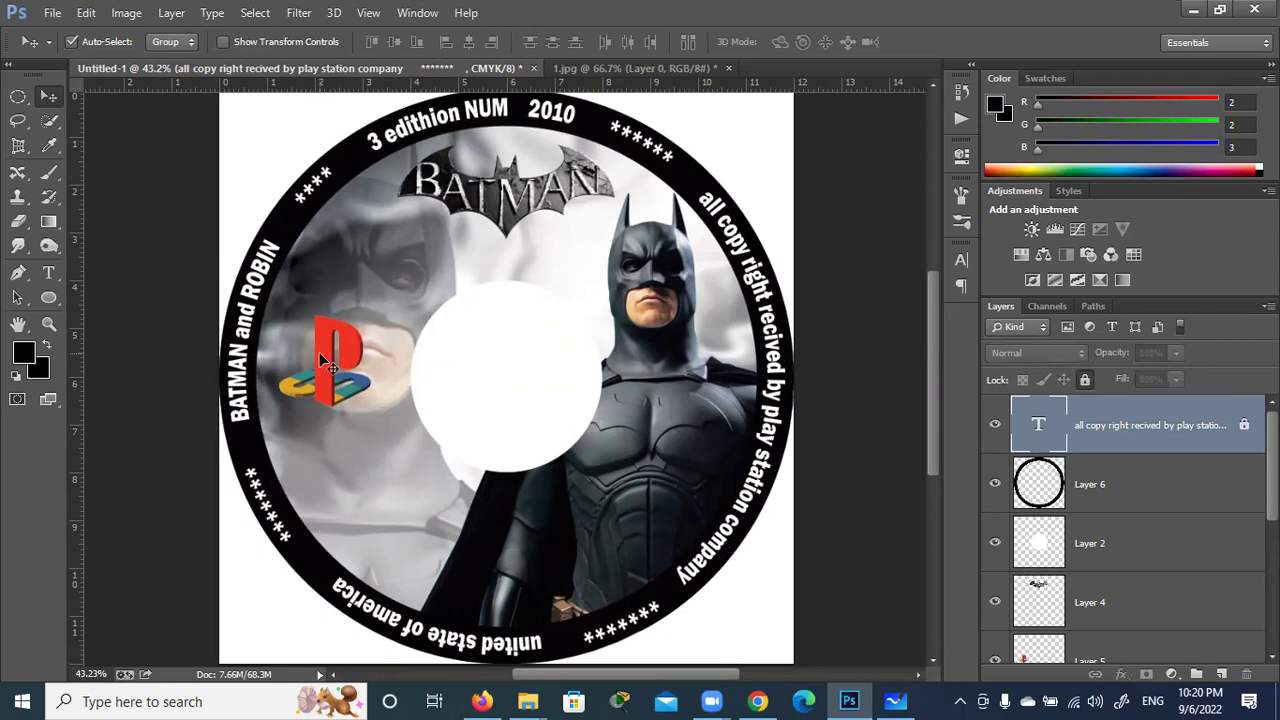
pyautogui.moveTo(319, 352); pyautogui.dragTo(330, 350)
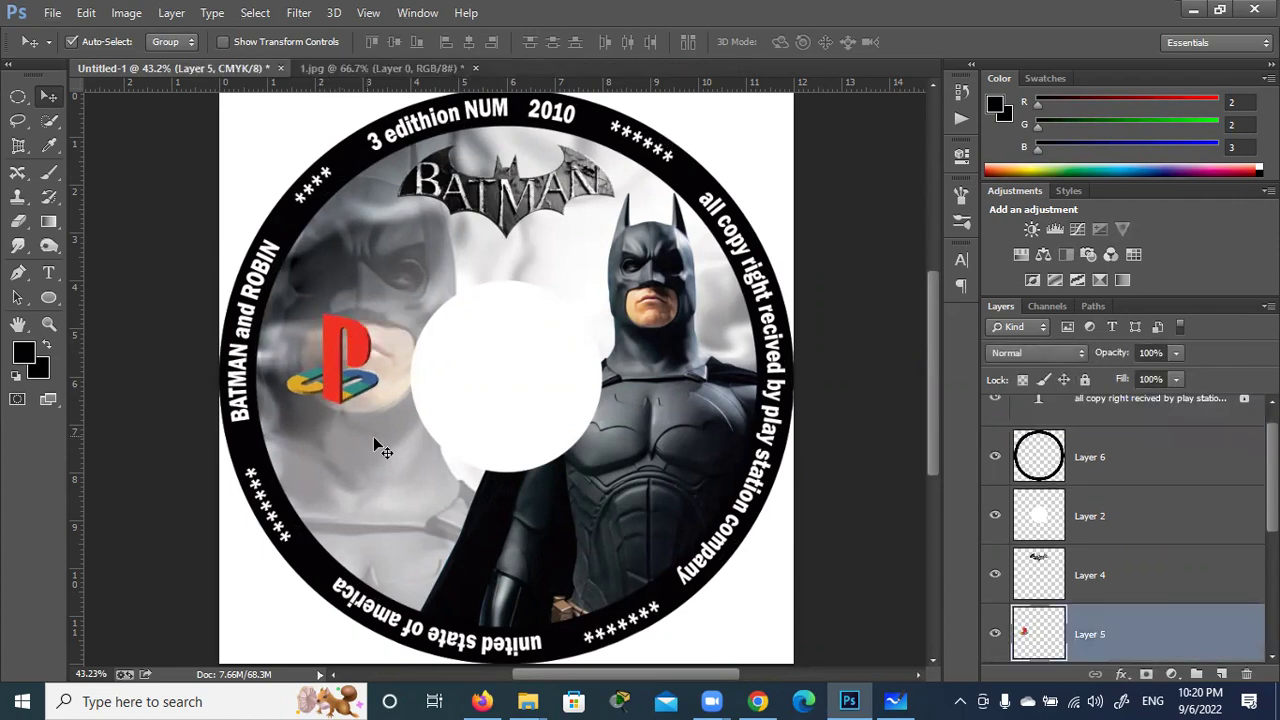
pyautogui.click(289, 424)
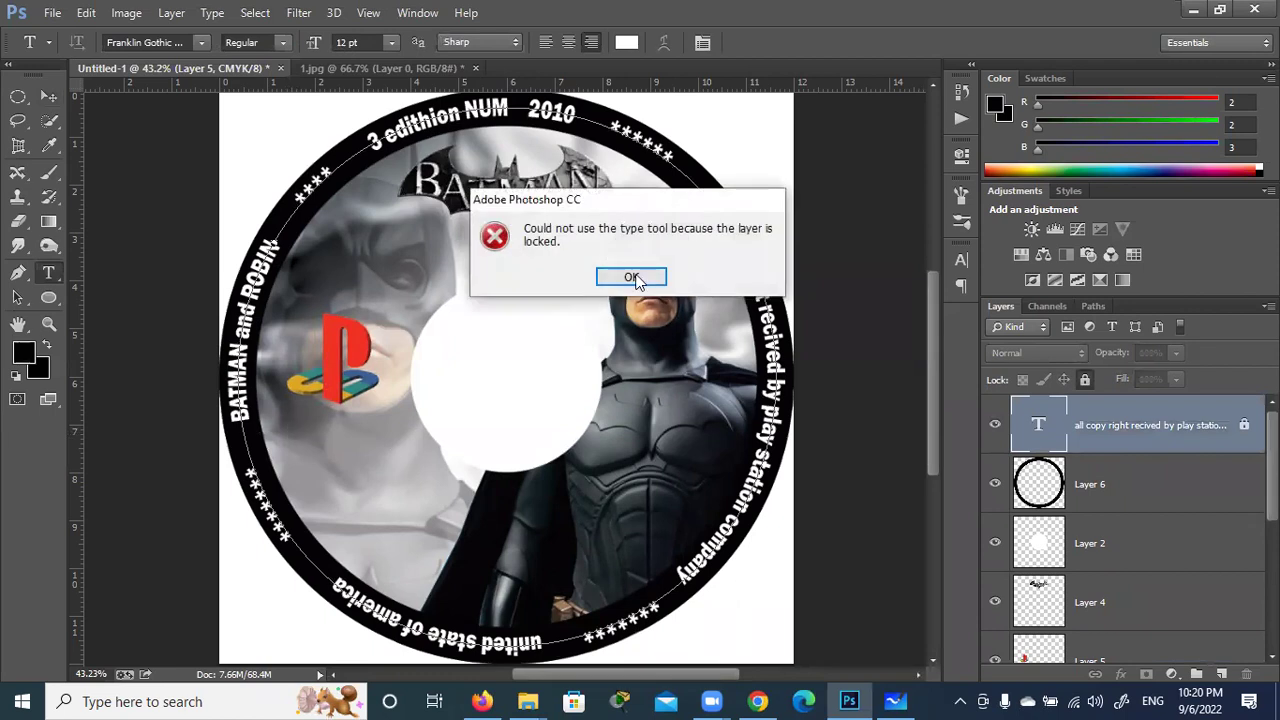
pyautogui.click(634, 278)
pyautogui.click(1221, 674)
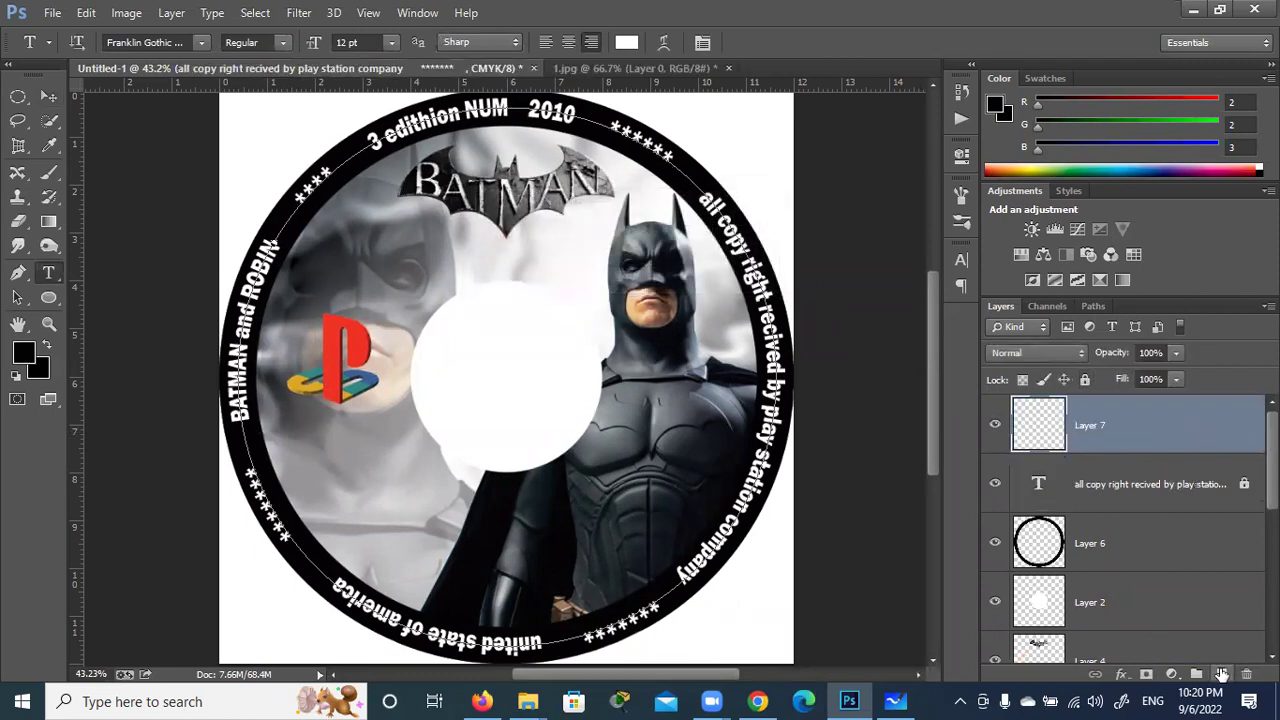
pyautogui.click(995, 484)
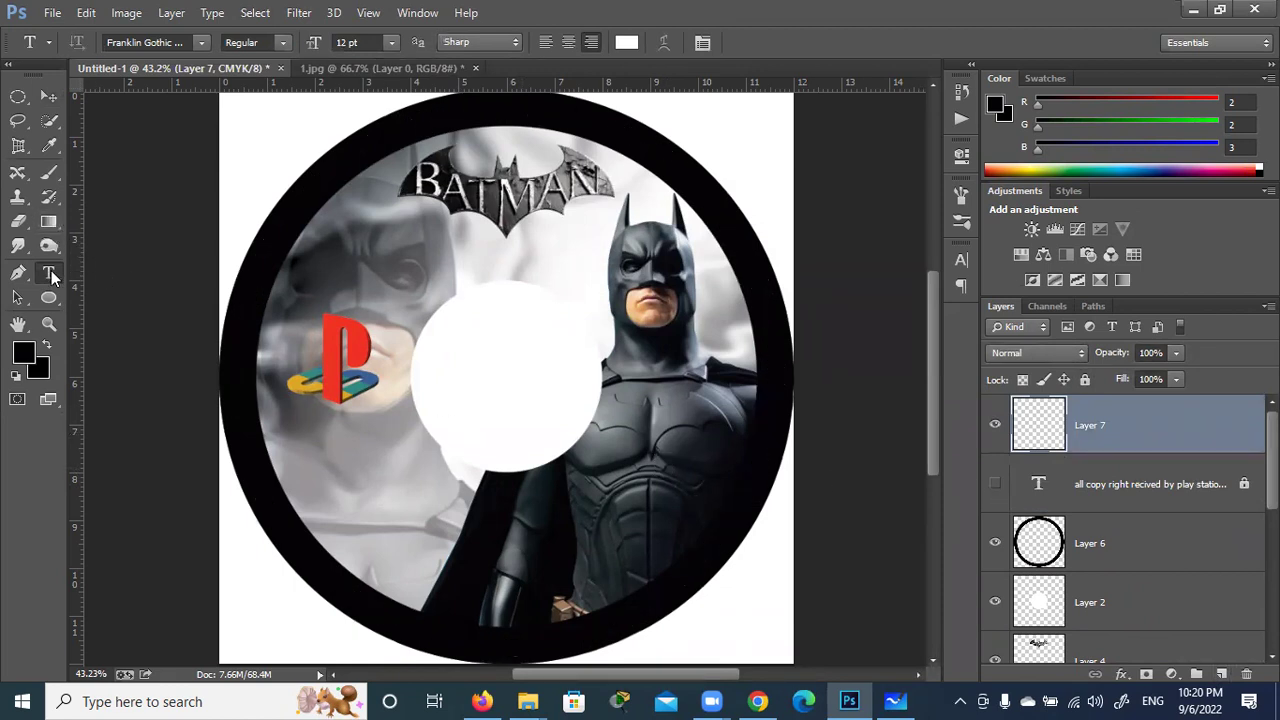
# - Add a 'PLAY STATION' caption beneath the PlayStation logo
pyautogui.click(305, 427)
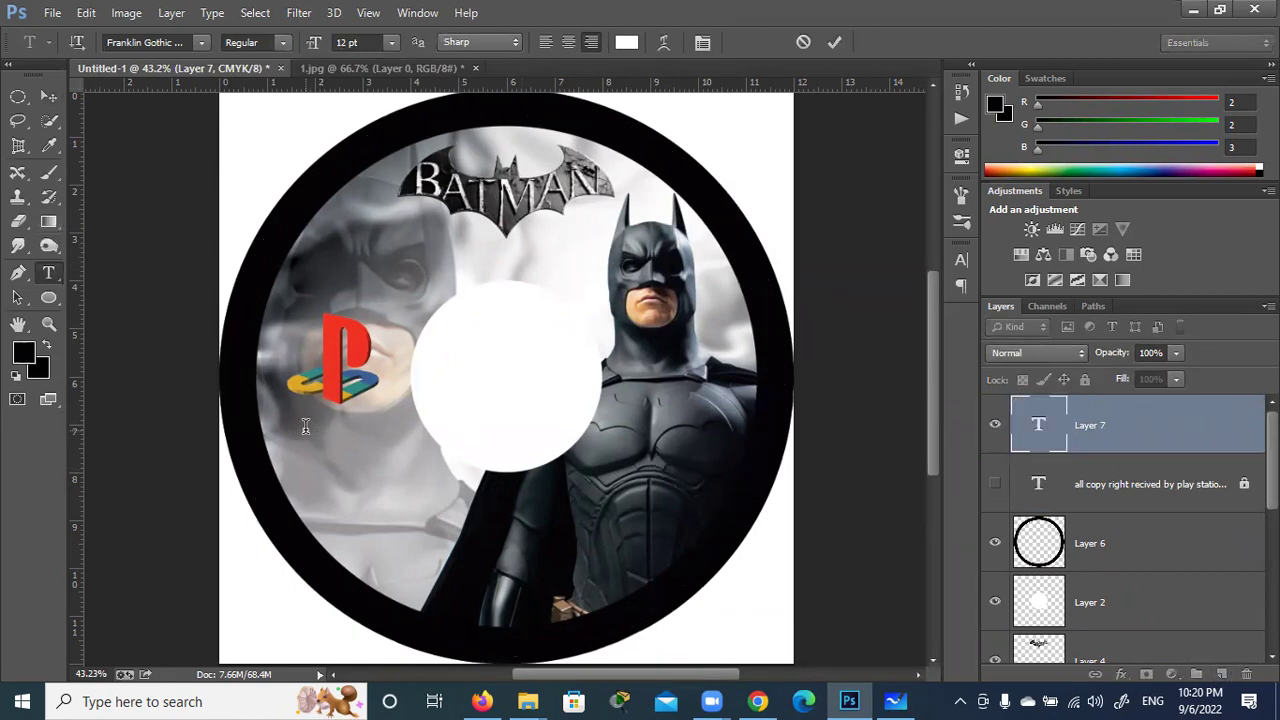
pyautogui.write('PLAY')
pyautogui.write(' STAT')
pyautogui.write('ION')
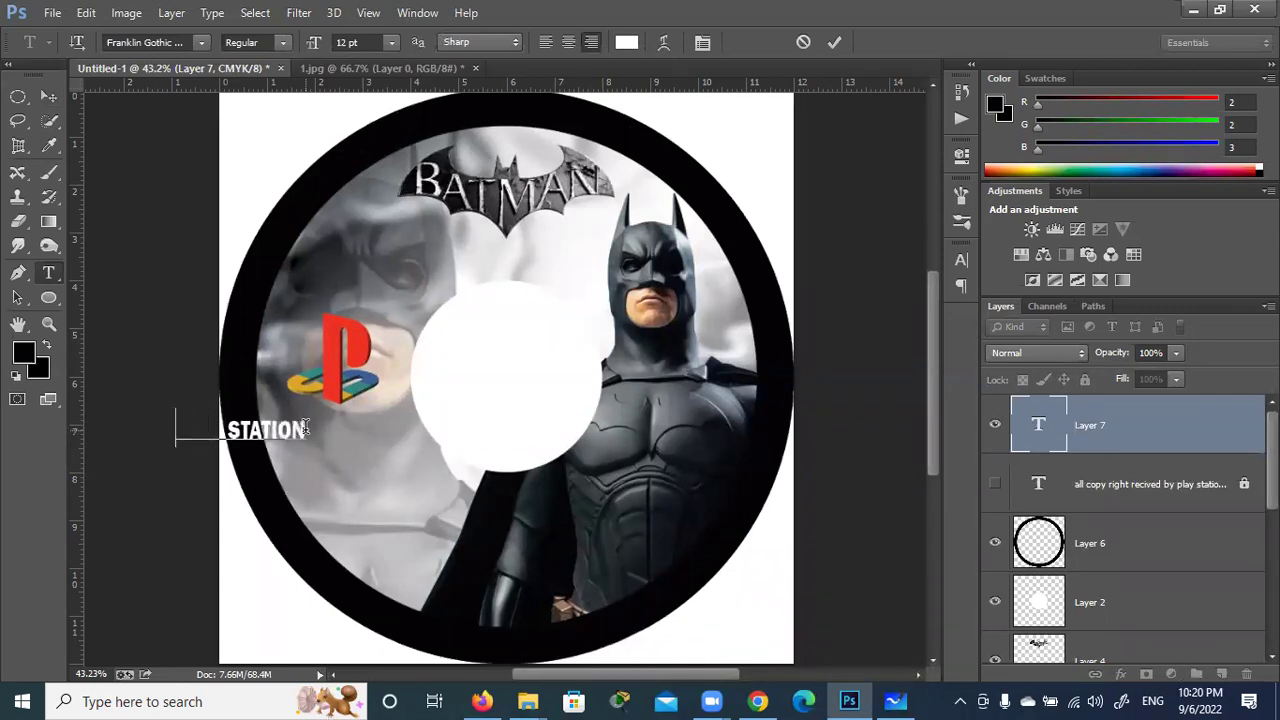
pyautogui.moveTo(297, 503); pyautogui.dragTo(380, 493)
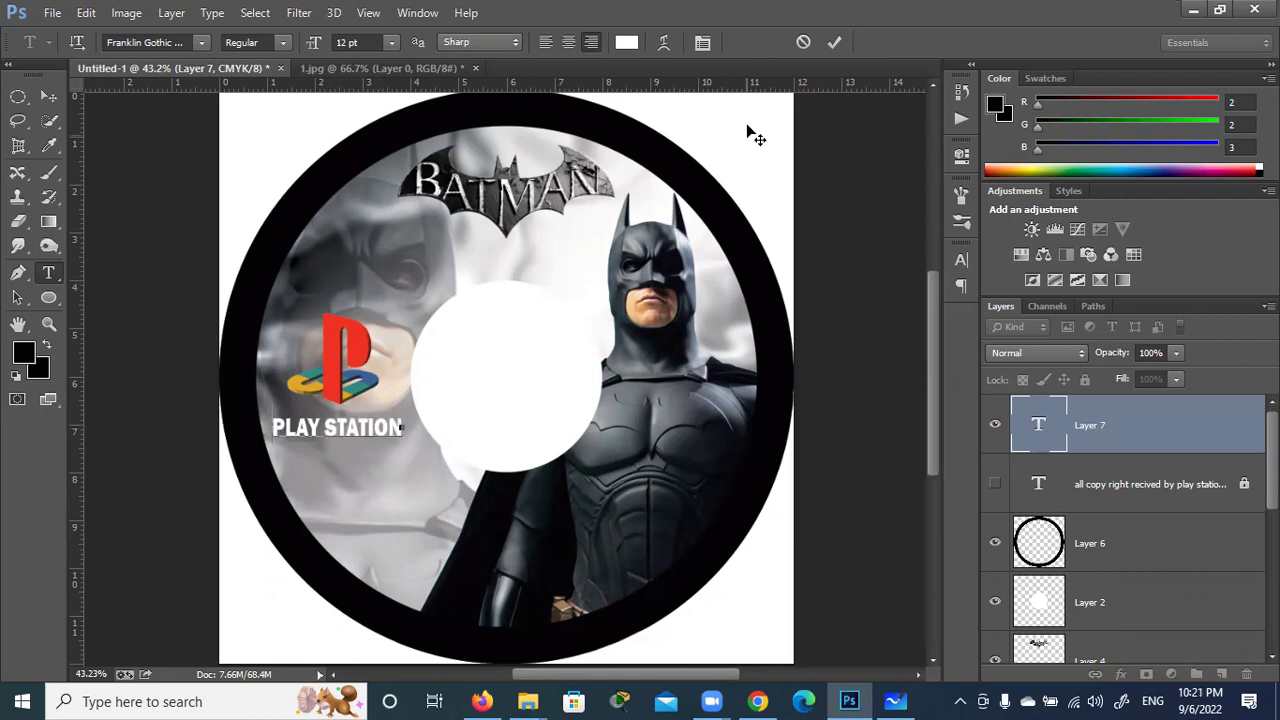
pyautogui.click(834, 42)
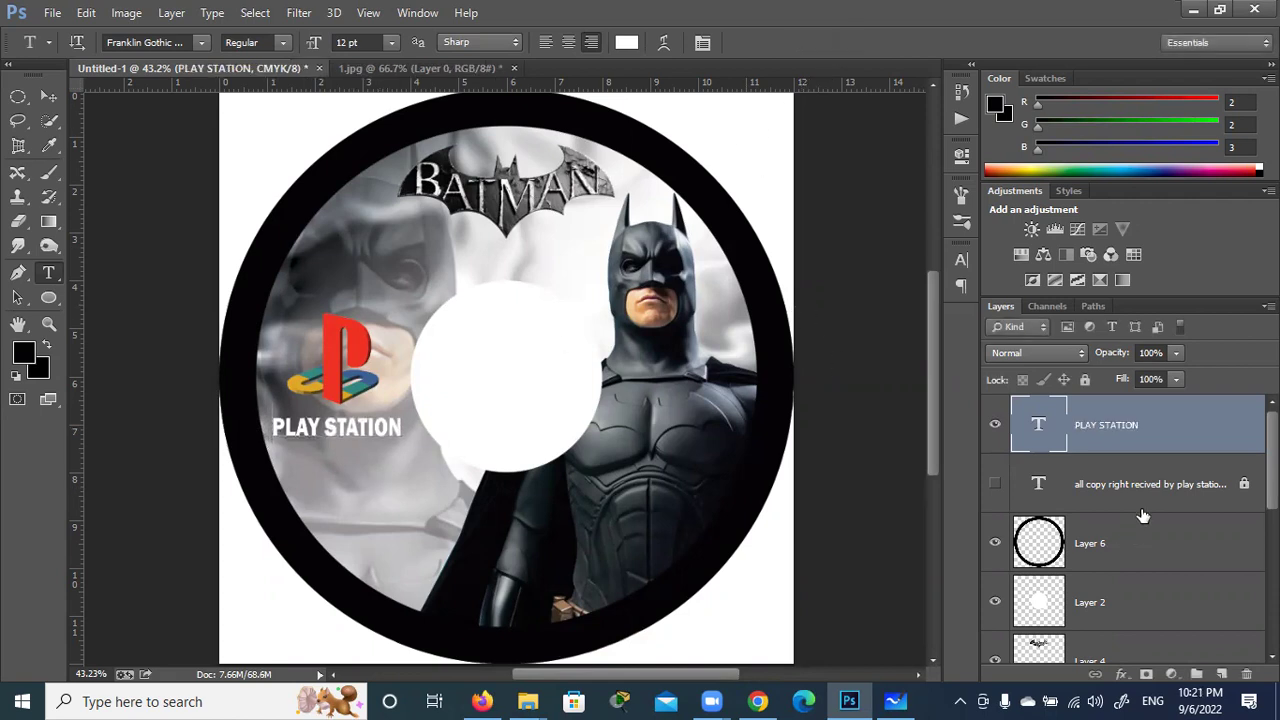
# - Duplicate the PLAY STATION caption and recolour the original copy black
pyautogui.hotkey('ctrl', 'j')
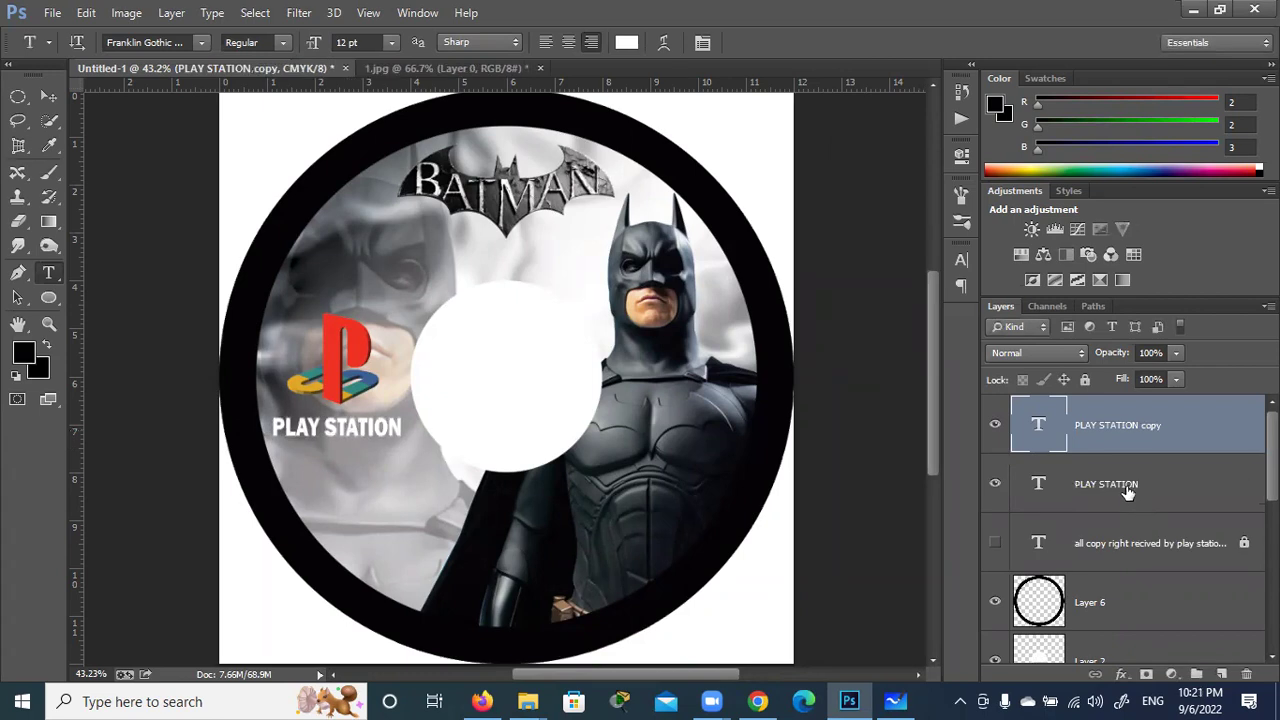
pyautogui.click(1128, 486)
pyautogui.click(626, 43)
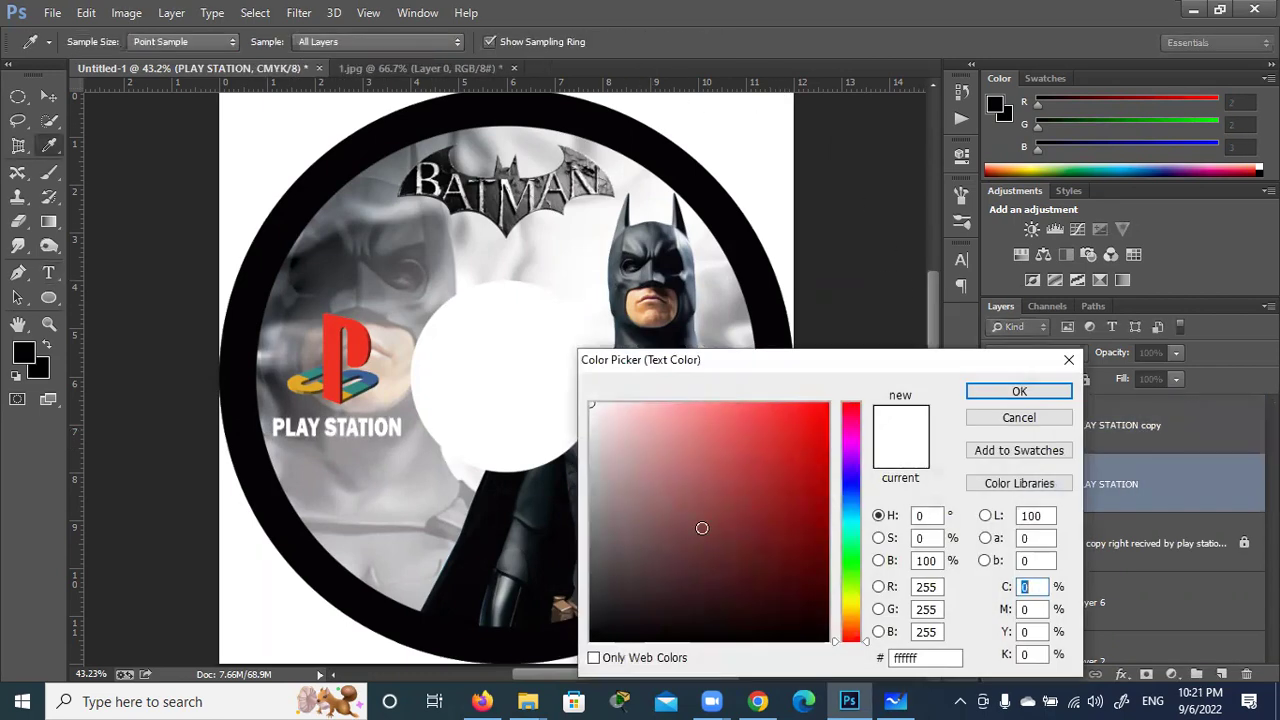
pyautogui.click(591, 640)
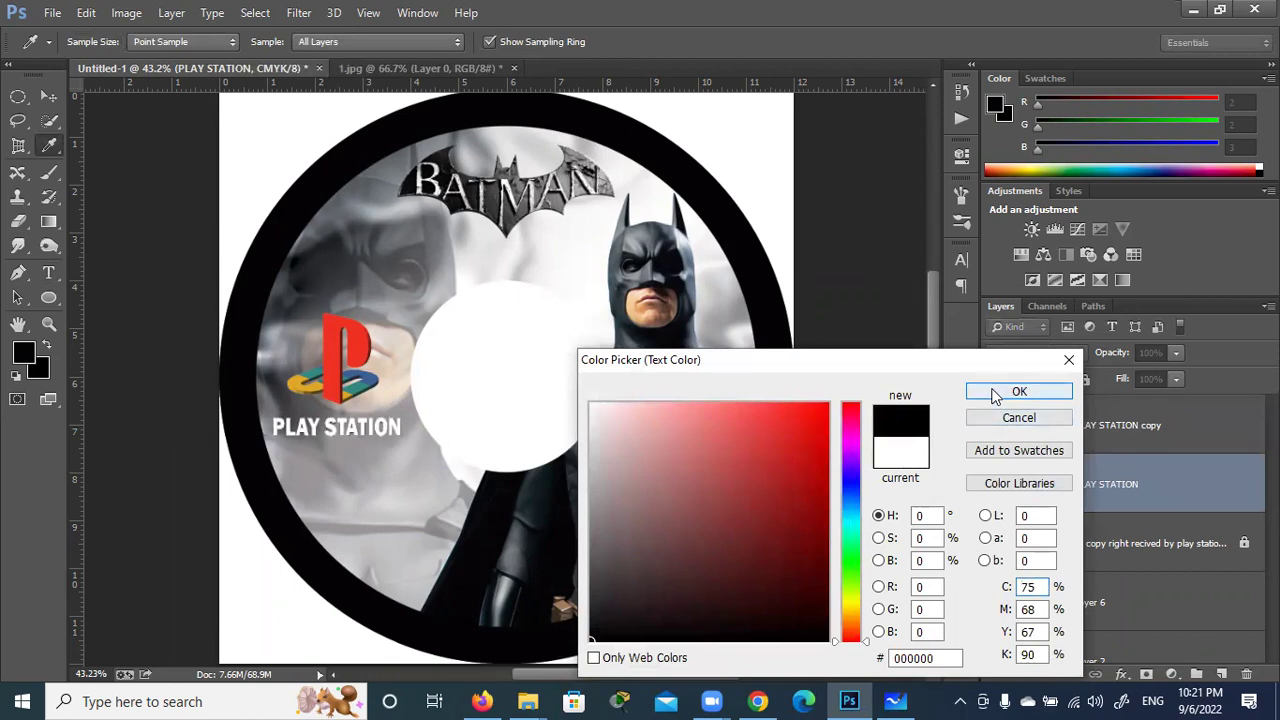
pyautogui.click(1008, 391)
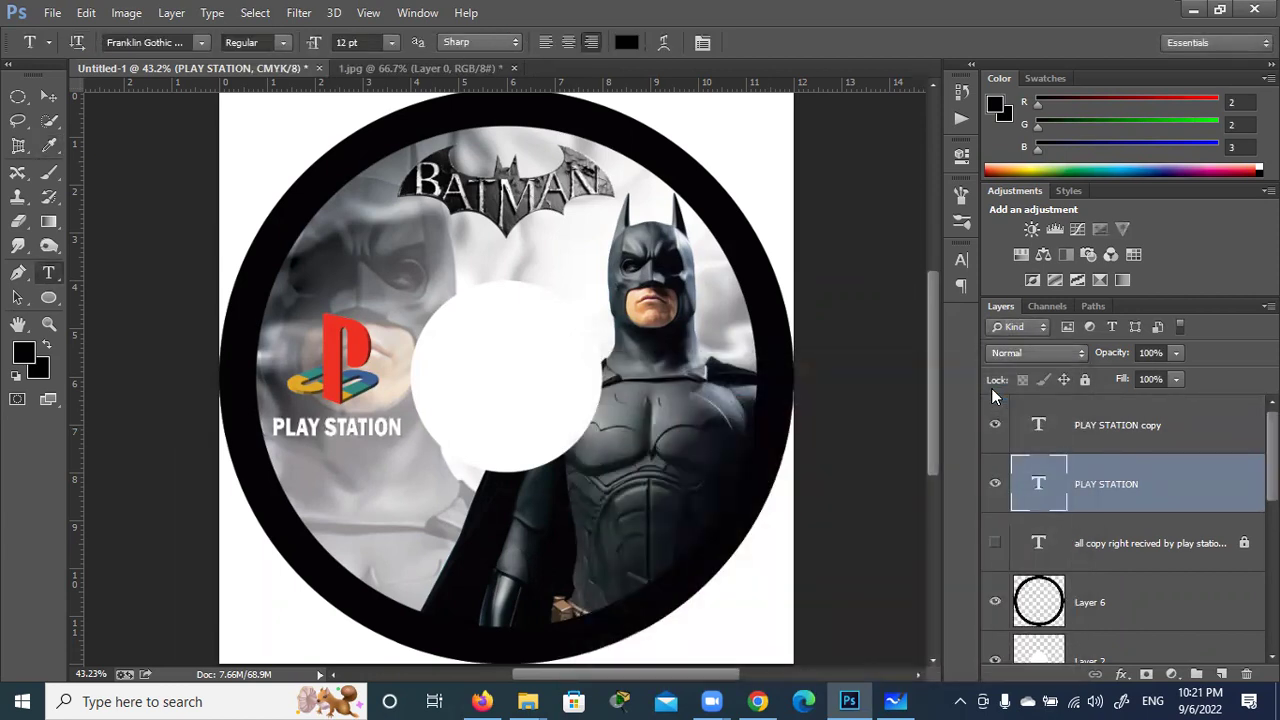
pyautogui.press('v')
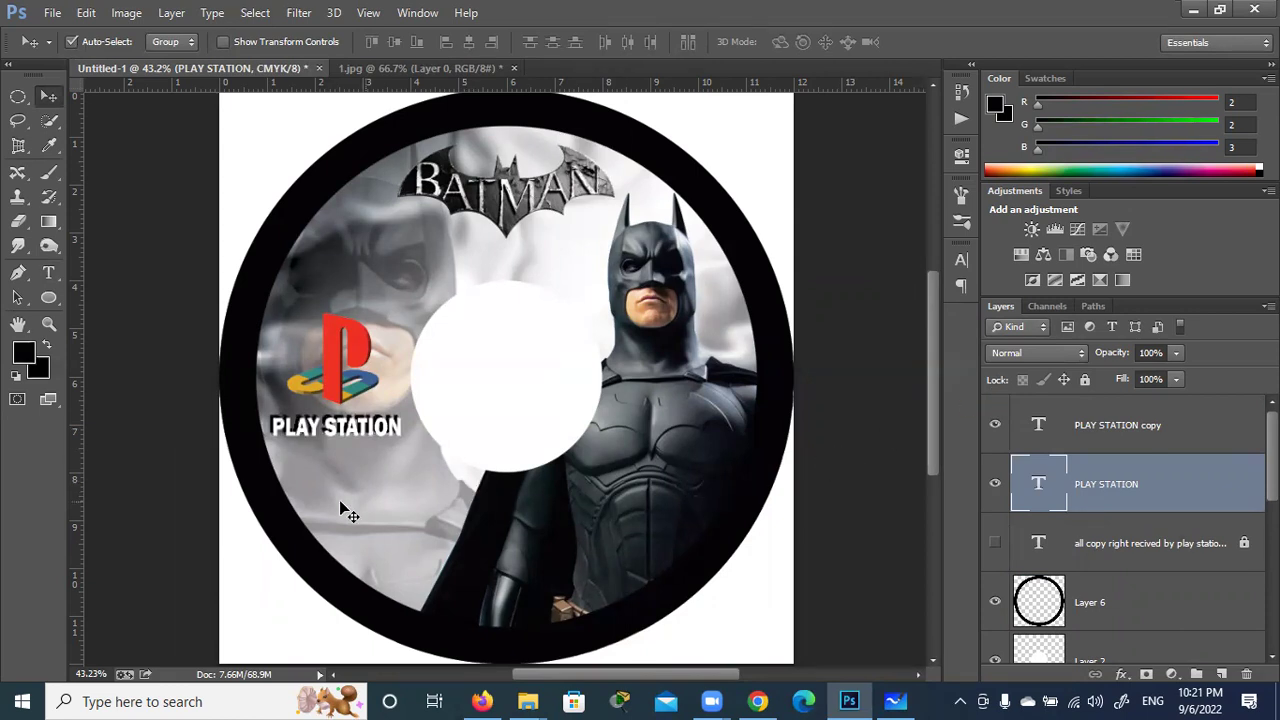
# - Show the curved copyright ring text again and load Layer 2's center hole as a selection
pyautogui.click(996, 545)
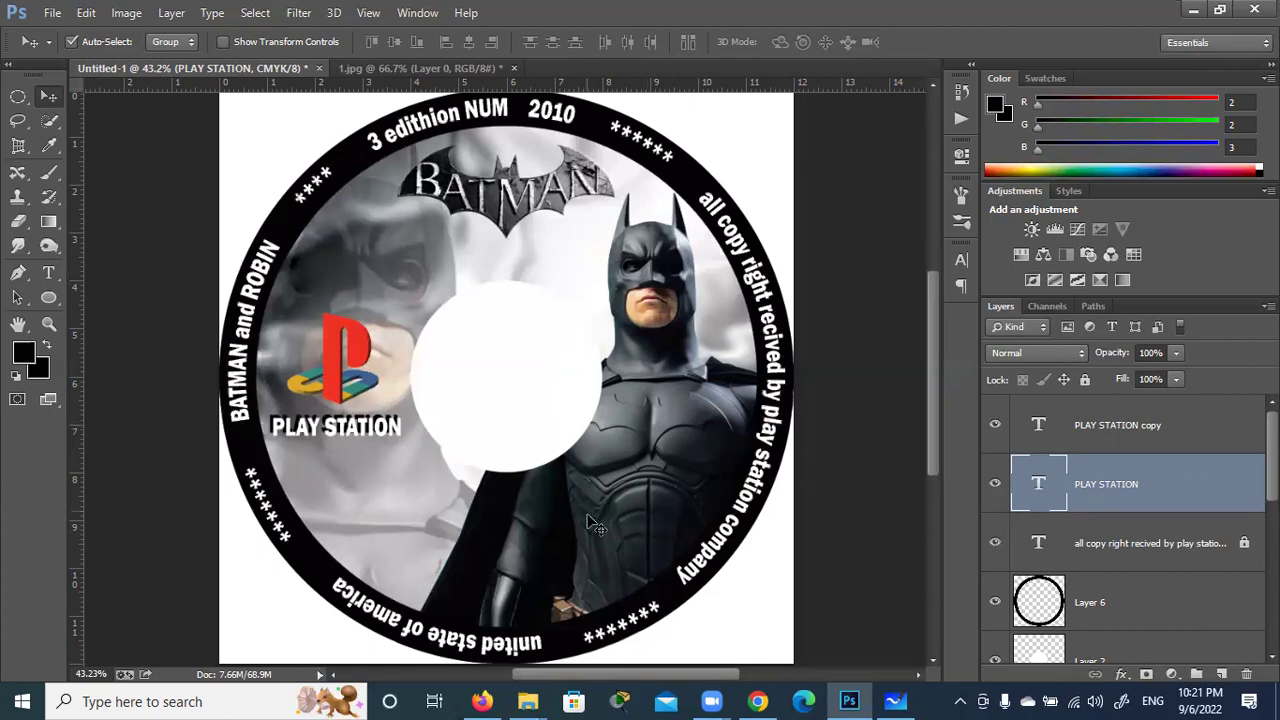
pyautogui.scroll(-1, 860, 312)
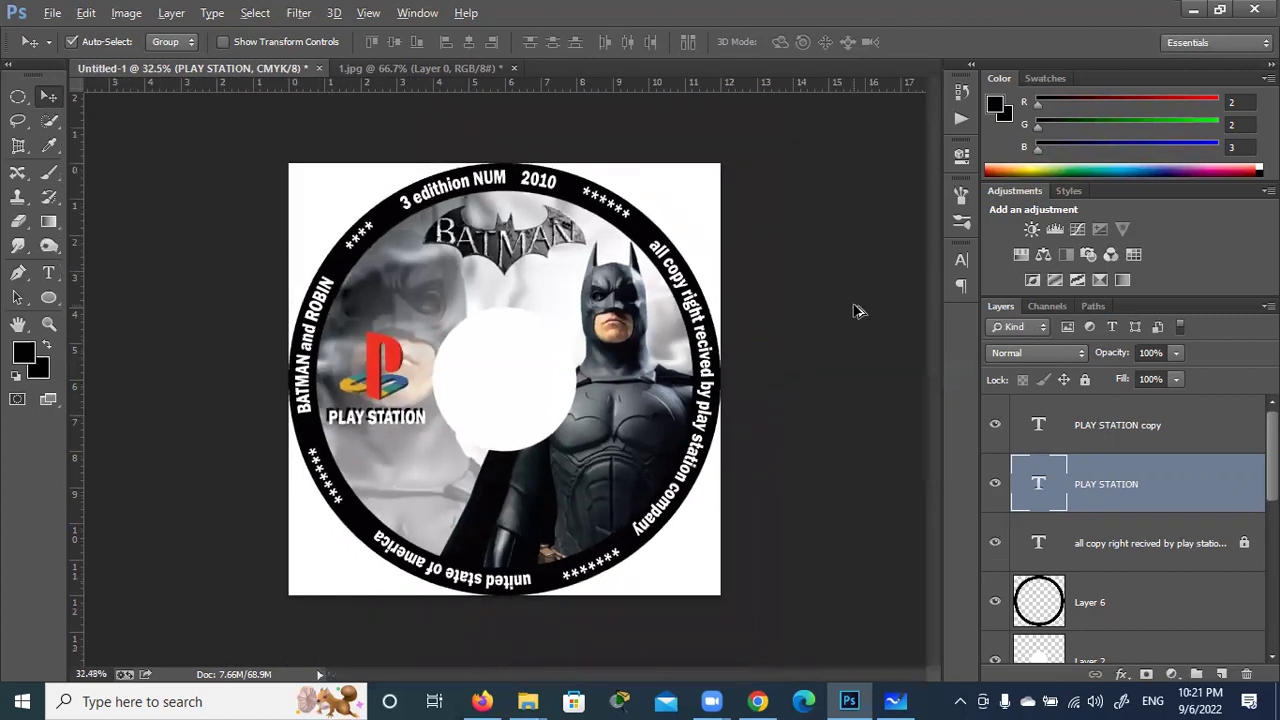
pyautogui.scroll(1, 858, 311)
pyautogui.scroll(1, 858, 311)
pyautogui.scroll(-1, 858, 311)
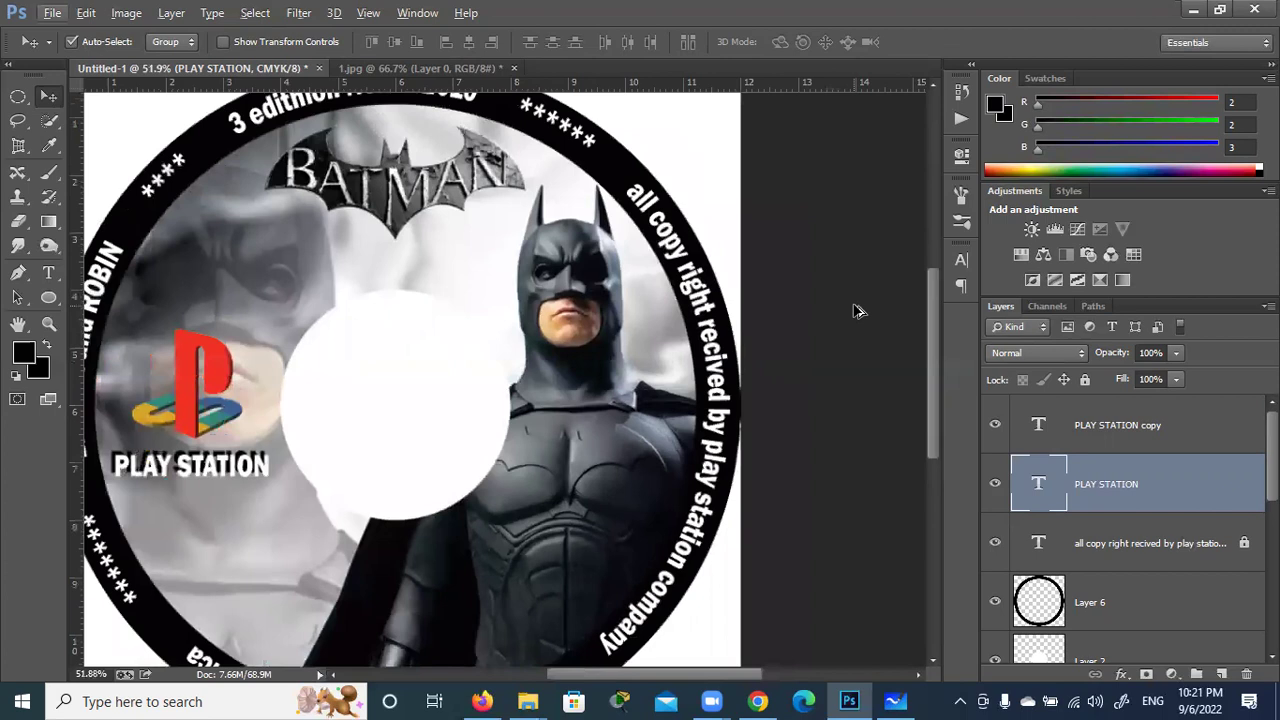
pyautogui.moveTo(821, 444); pyautogui.dragTo(905, 458)
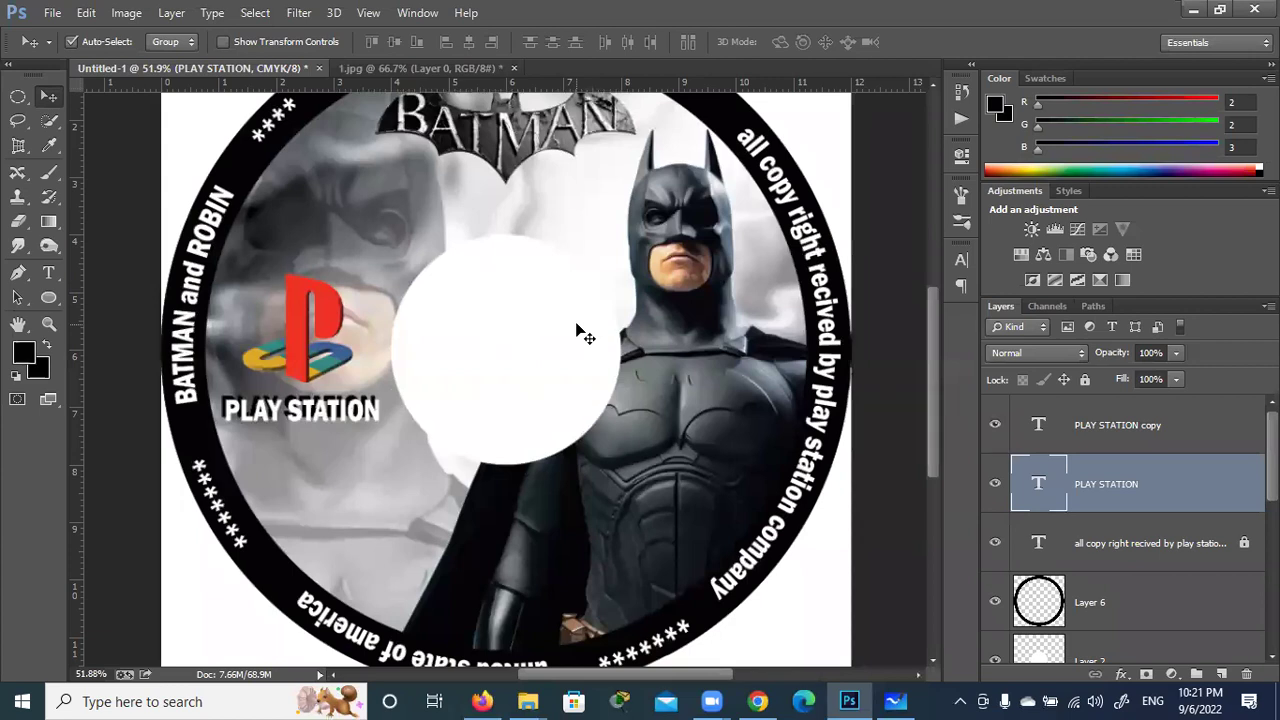
pyautogui.scroll(-3, 1009, 488)
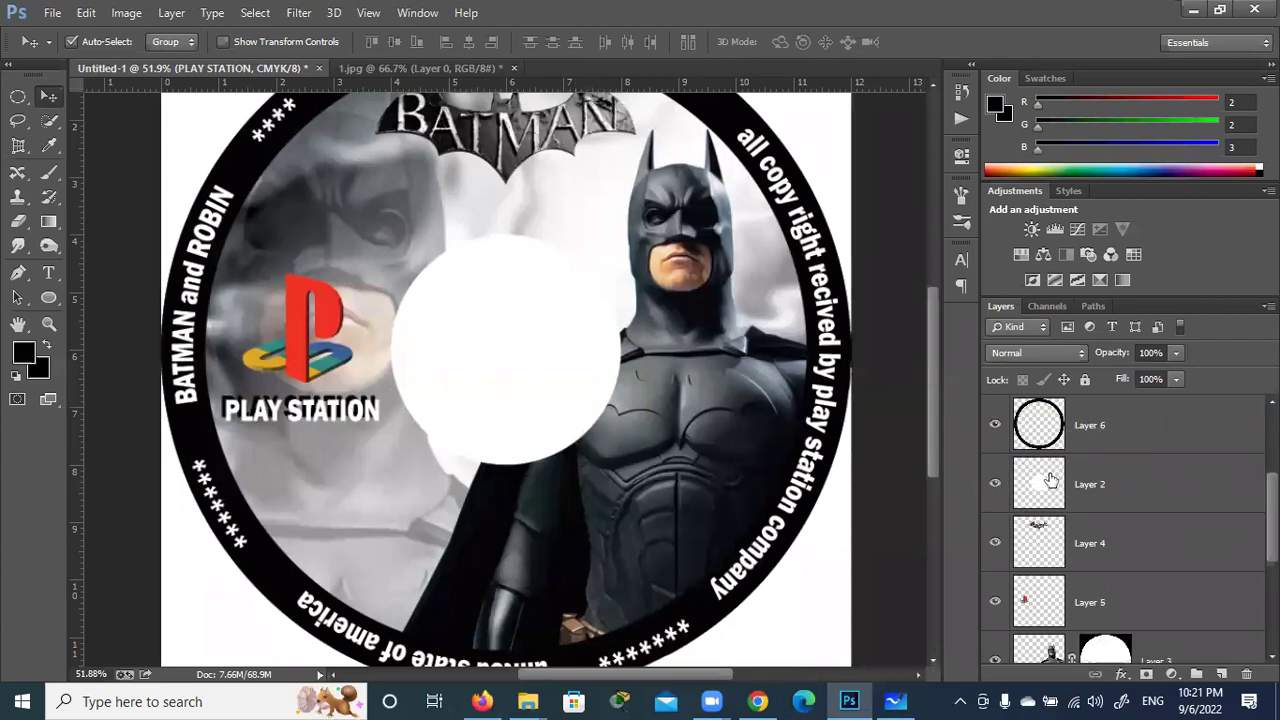
pyautogui.keyDown('ctrl'); pyautogui.click(1037, 487); pyautogui.keyUp('ctrl')
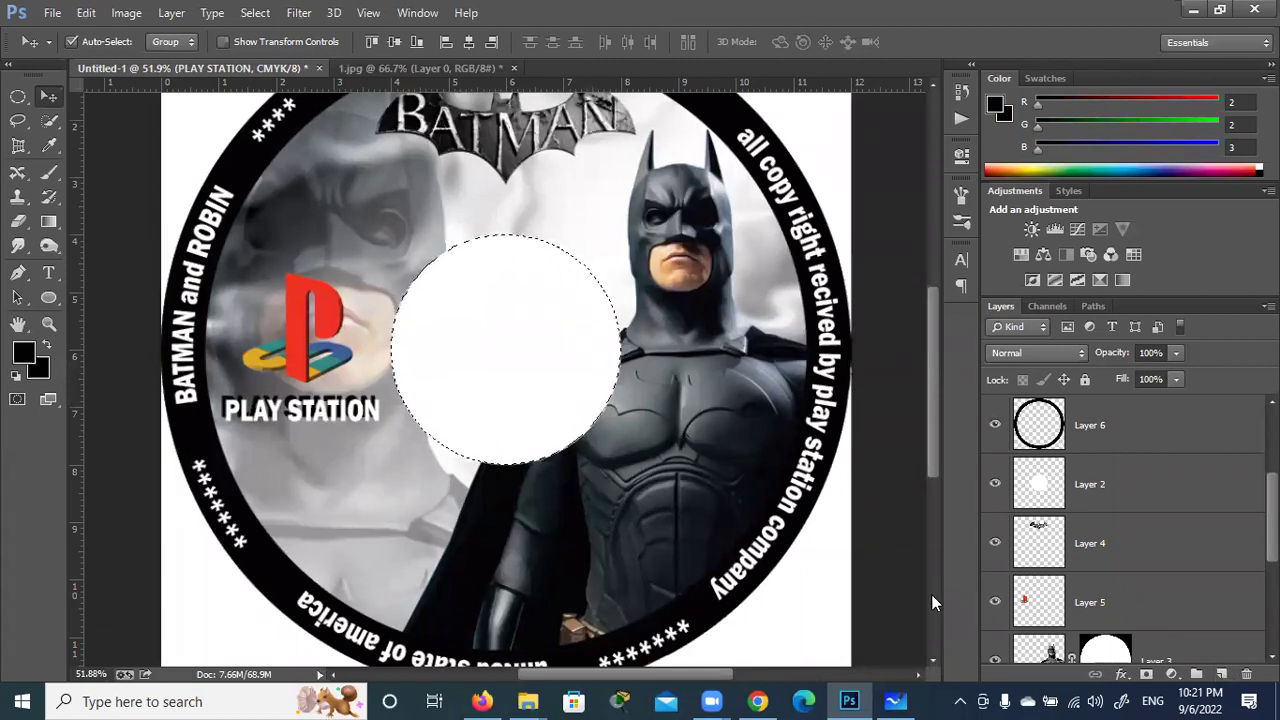
pyautogui.scroll(-1, 1044, 532)
pyautogui.scroll(2, 1044, 532)
# - On Layer 2, fill the center hole selection black and try contracting it by 1 px
pyautogui.click(1143, 553)
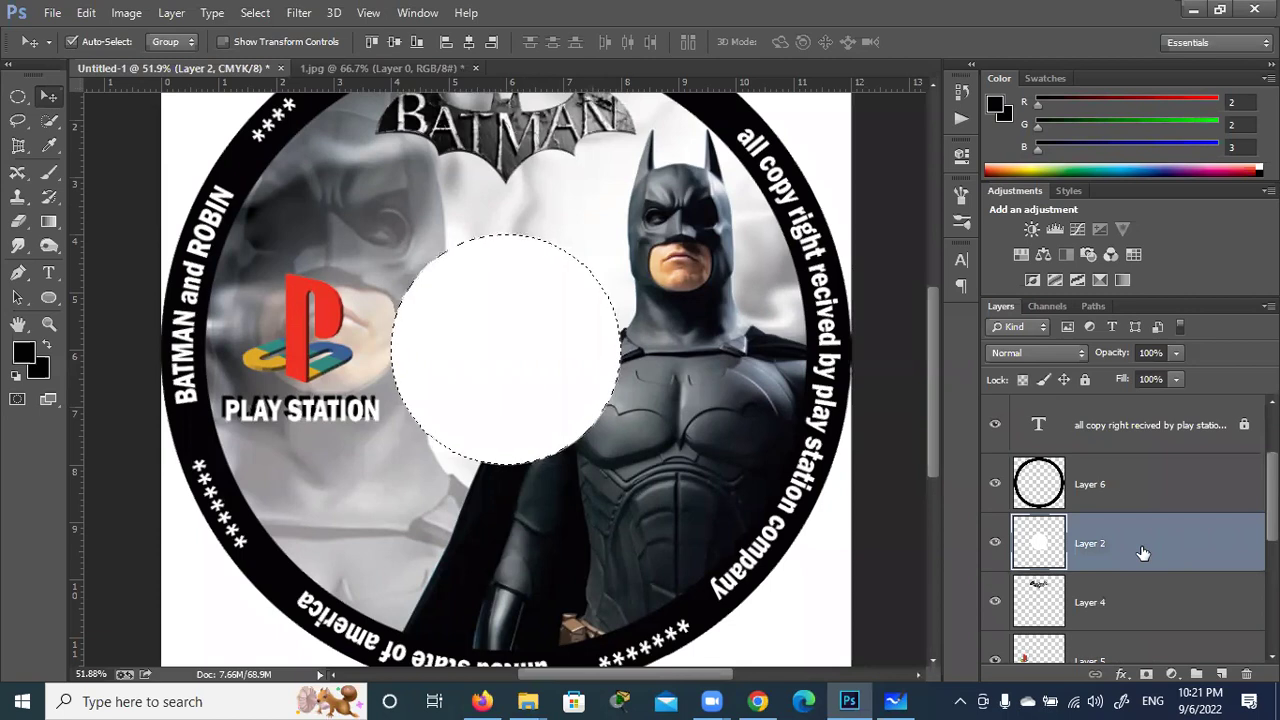
pyautogui.hotkey('alt', 'BackSpace')
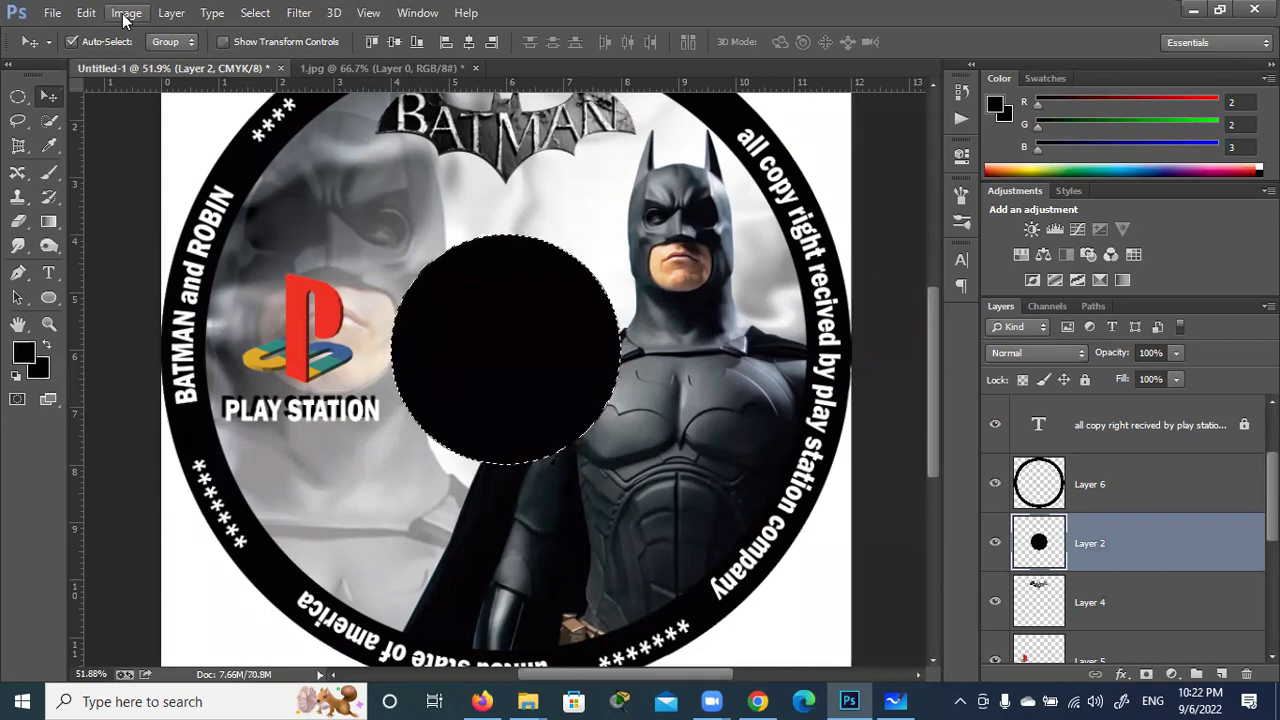
pyautogui.click(255, 12)
pyautogui.moveTo(270, 238)
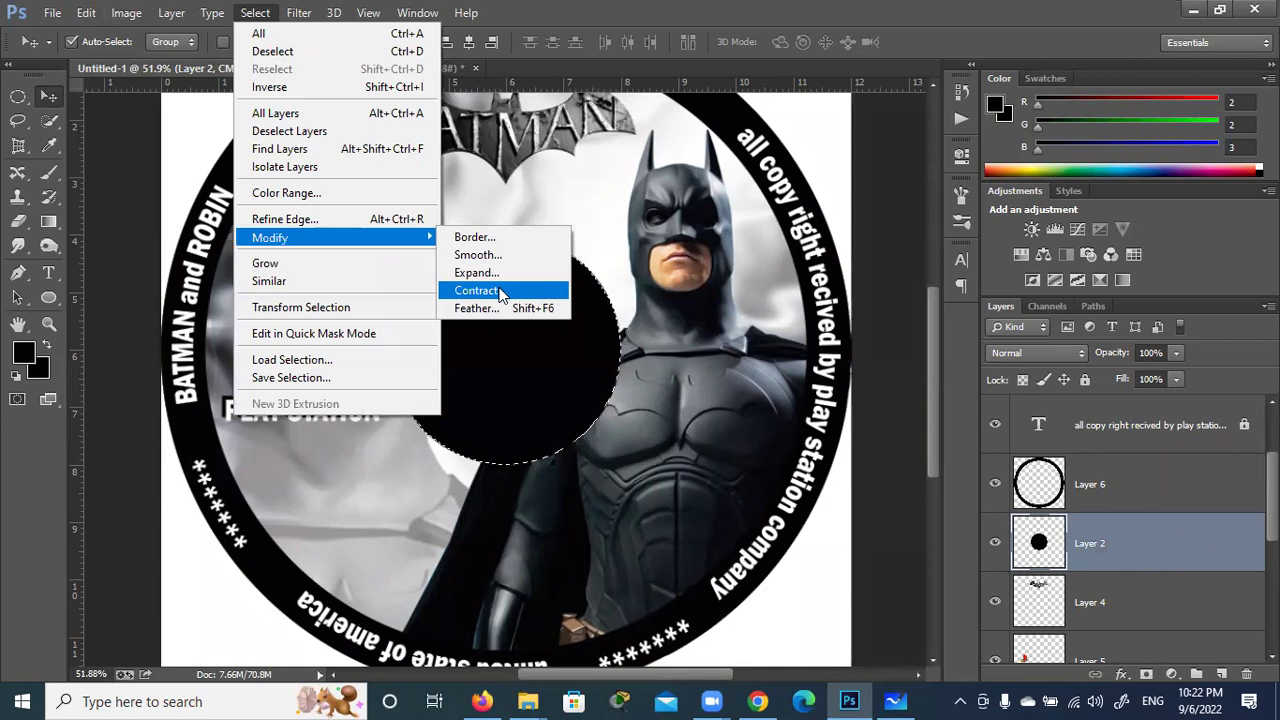
pyautogui.click(500, 291)
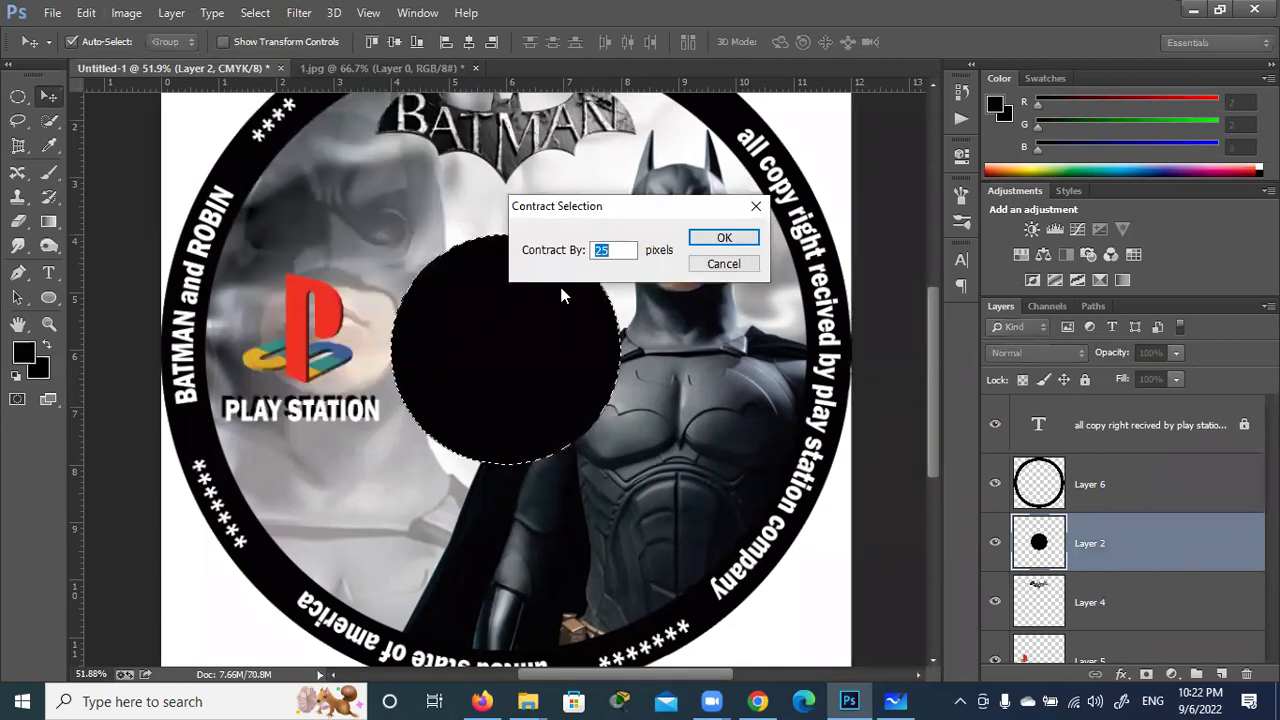
pyautogui.write('10')
pyautogui.press('Return')
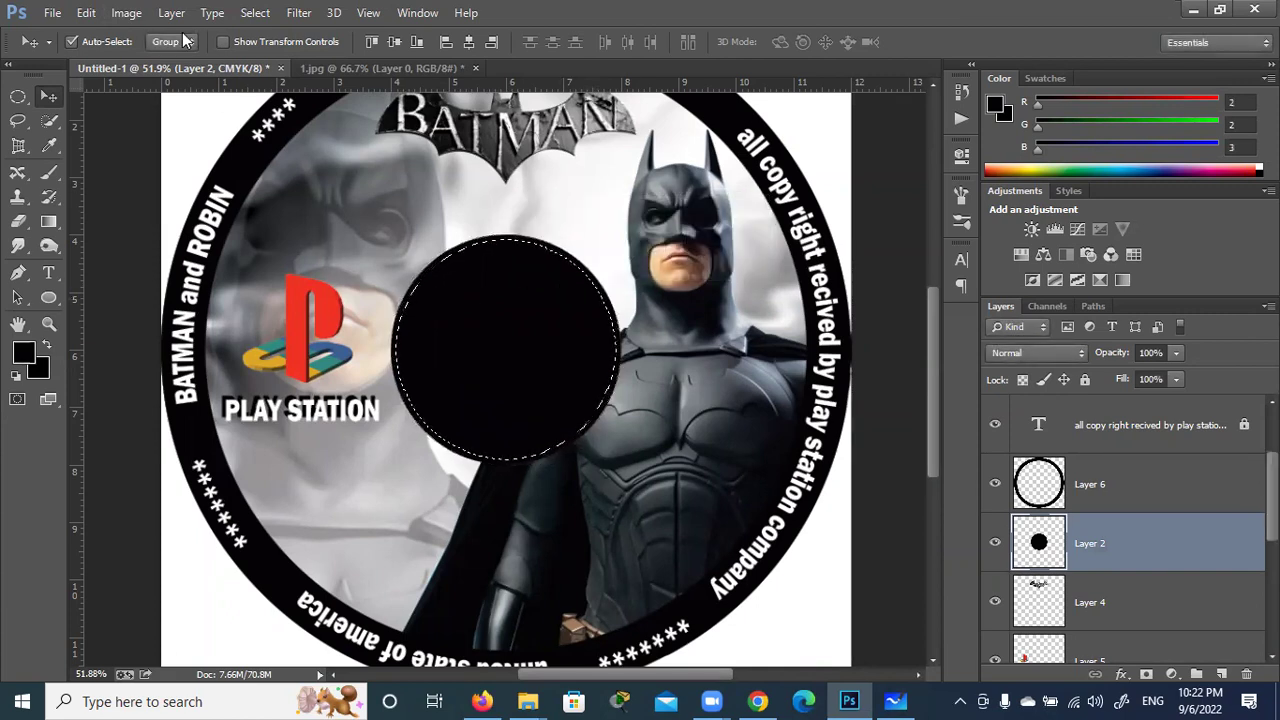
pyautogui.click(255, 12)
pyautogui.moveTo(270, 237)
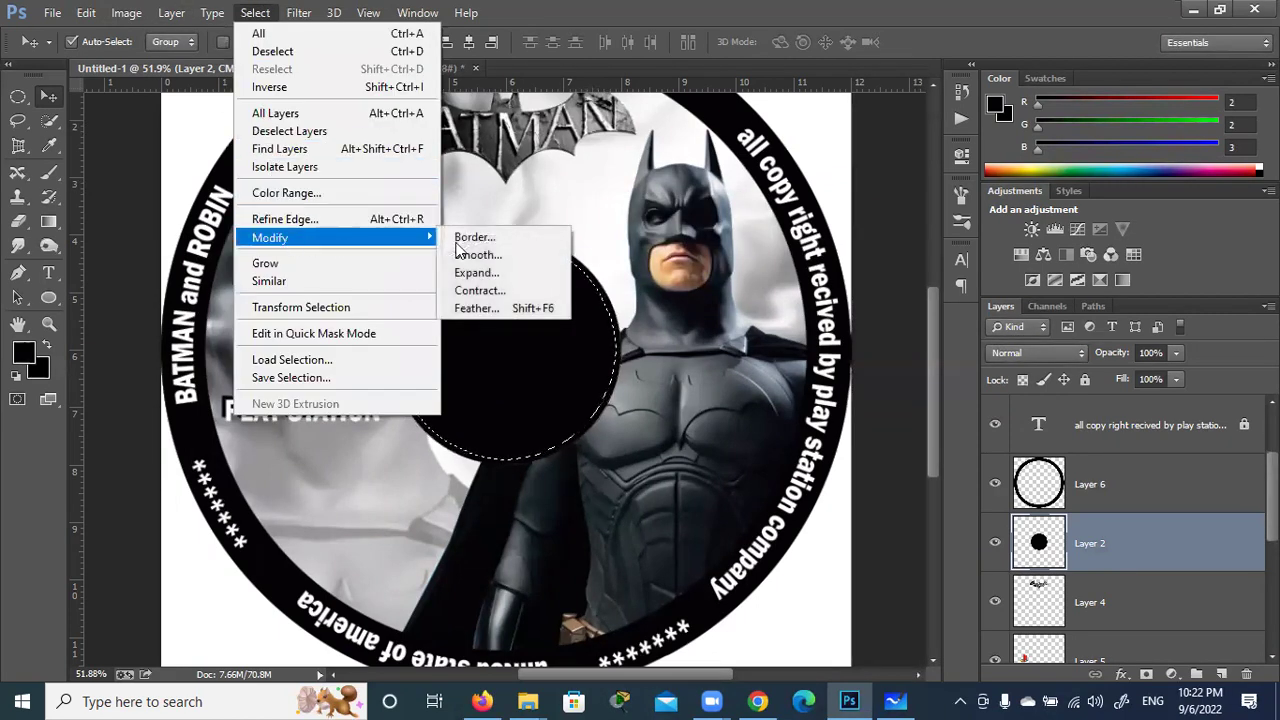
pyautogui.click(489, 291)
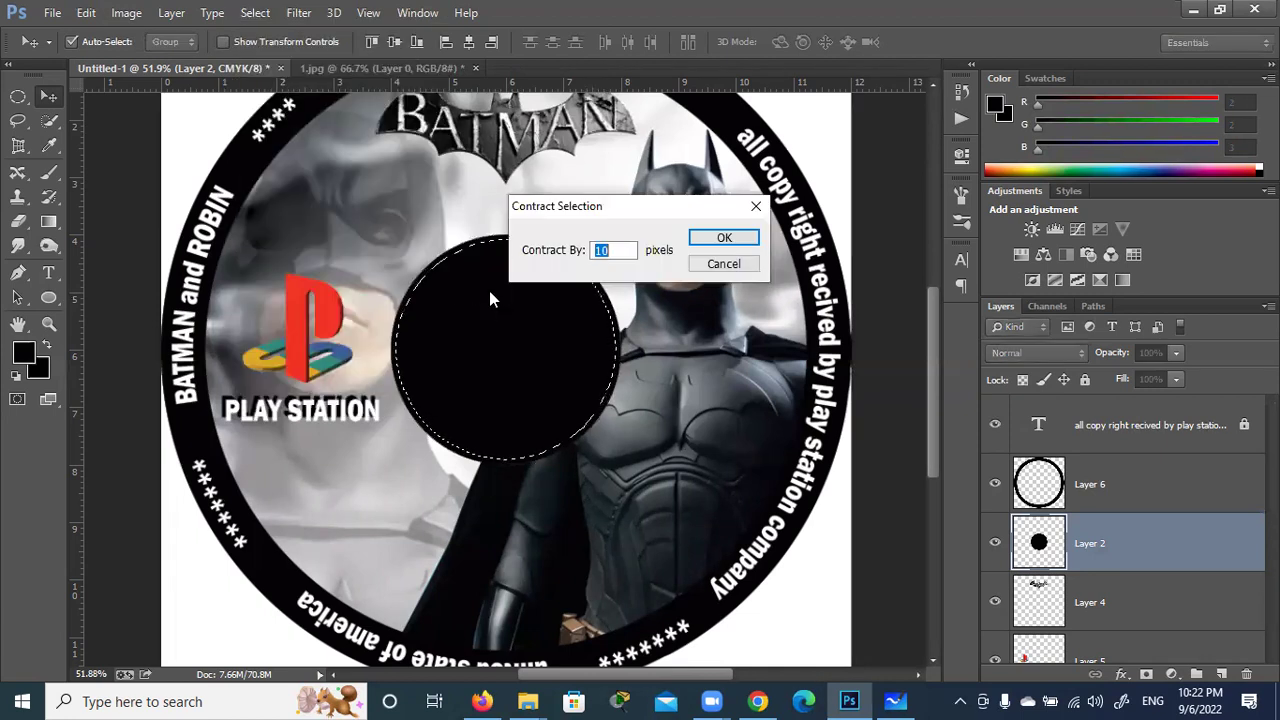
pyautogui.press('Return')
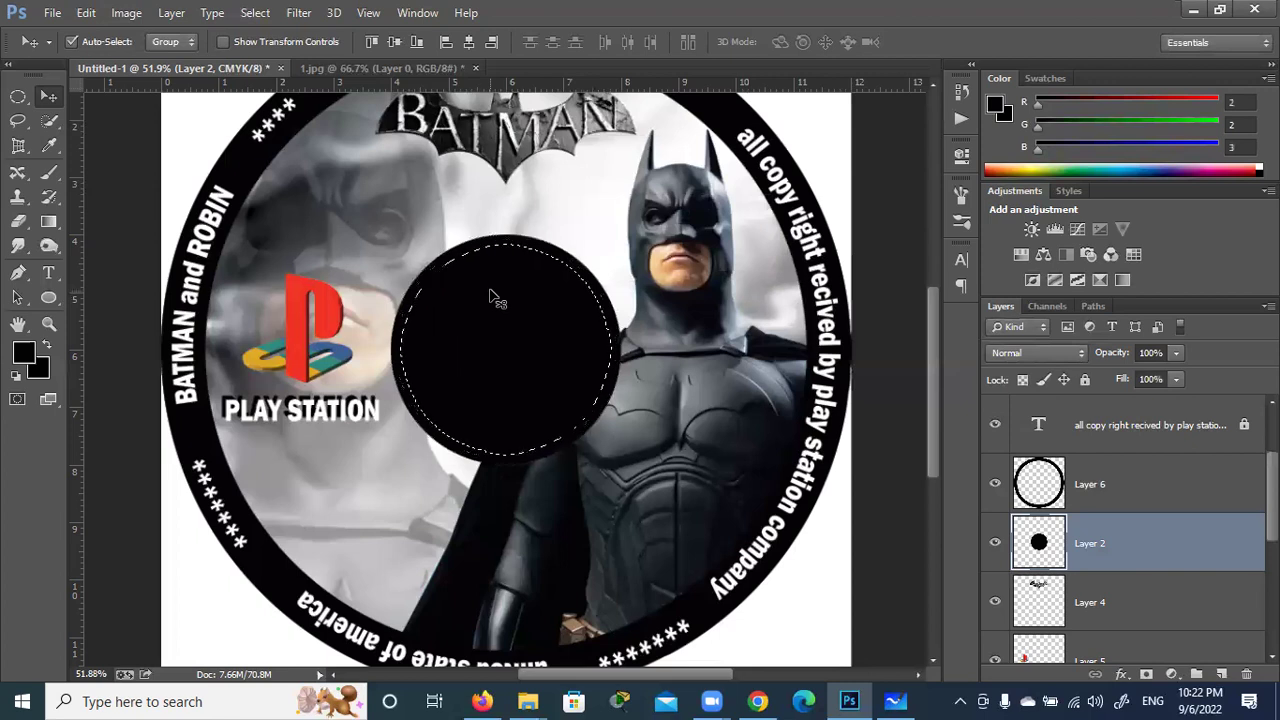
pyautogui.hotkey('ctrl', 'z')
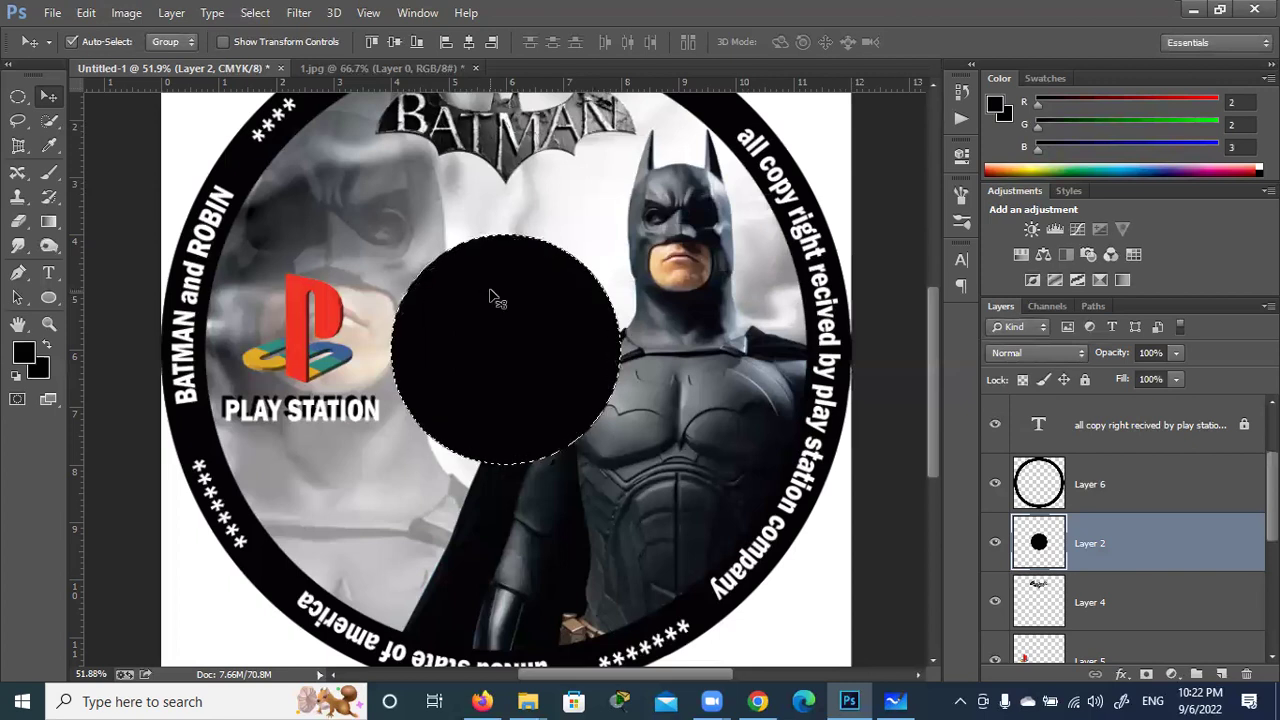
# - Contract the selection by 10 px, fill it white with default colours, and deselect
pyautogui.click(255, 12)
pyautogui.moveTo(270, 238)
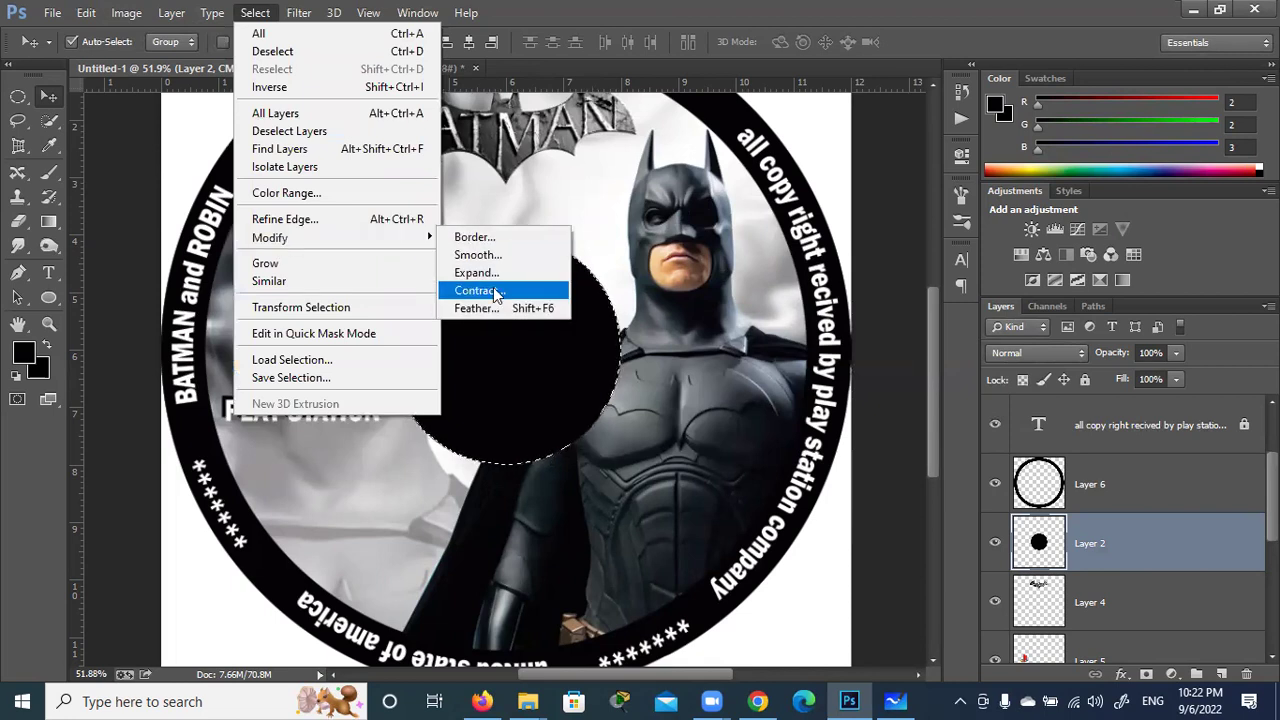
pyautogui.click(480, 290)
pyautogui.press('Return')
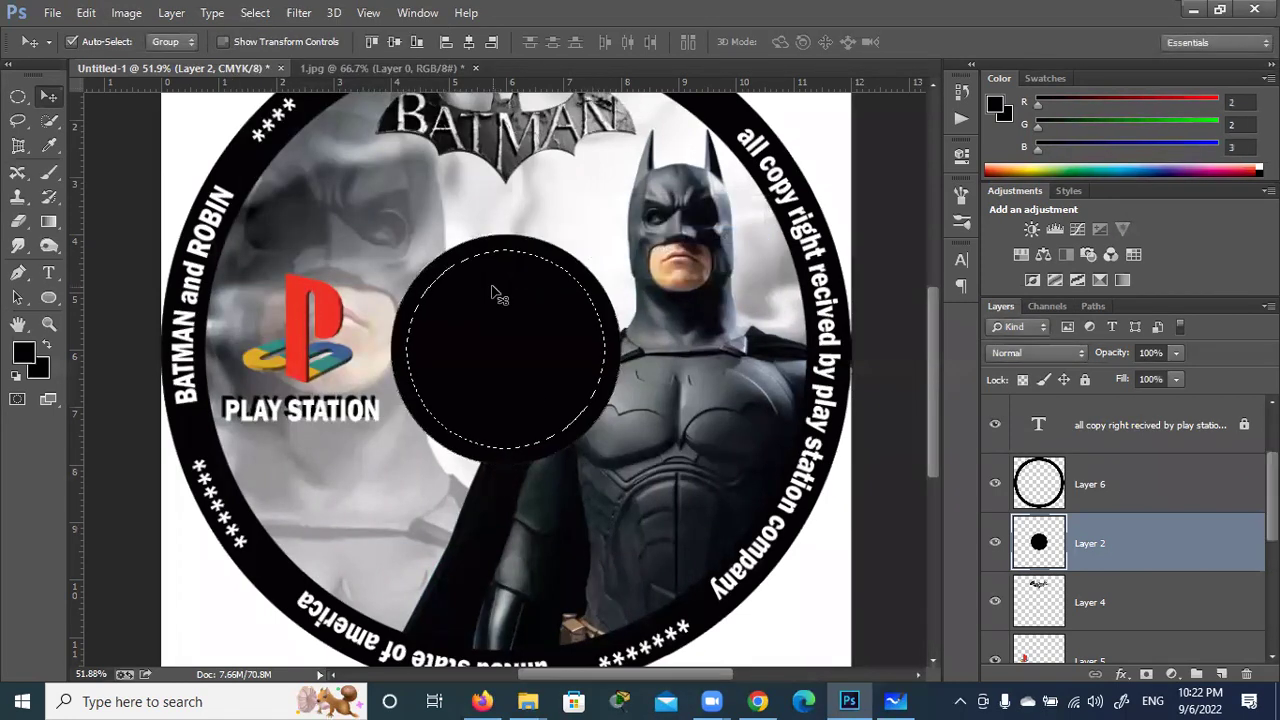
pyautogui.click(15, 375)
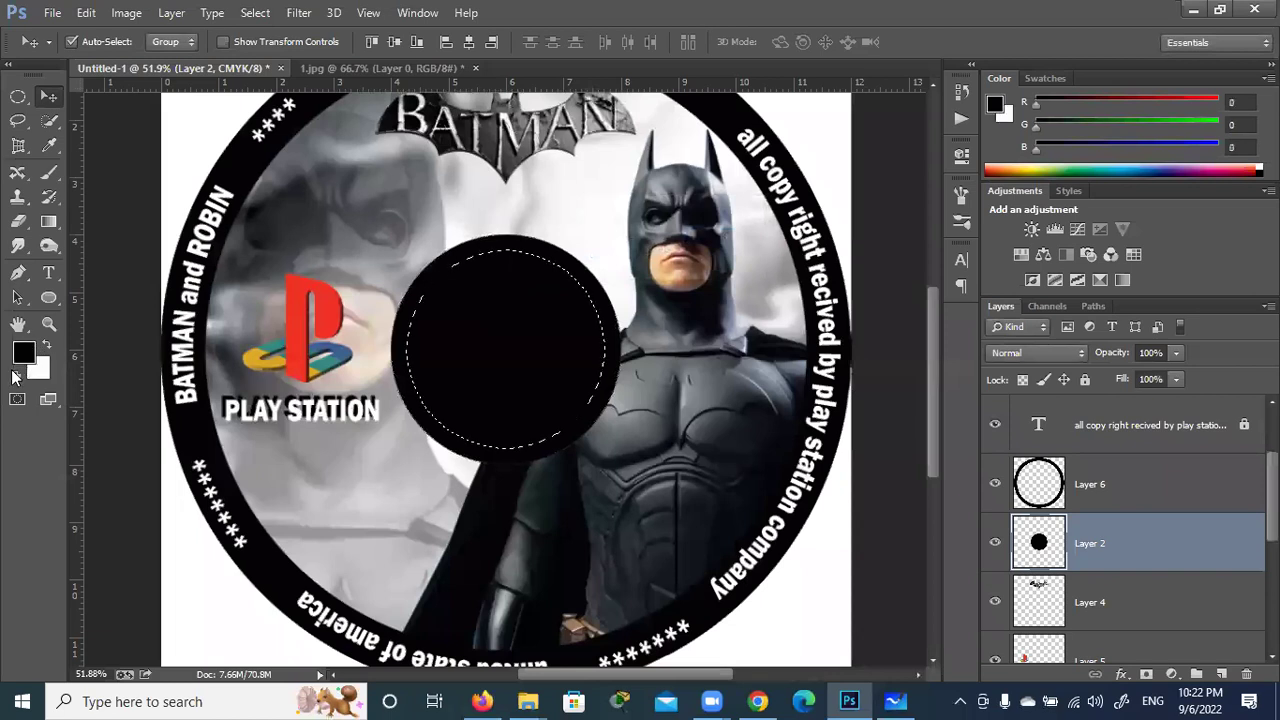
pyautogui.hotkey('ctrl', 'BackSpace')
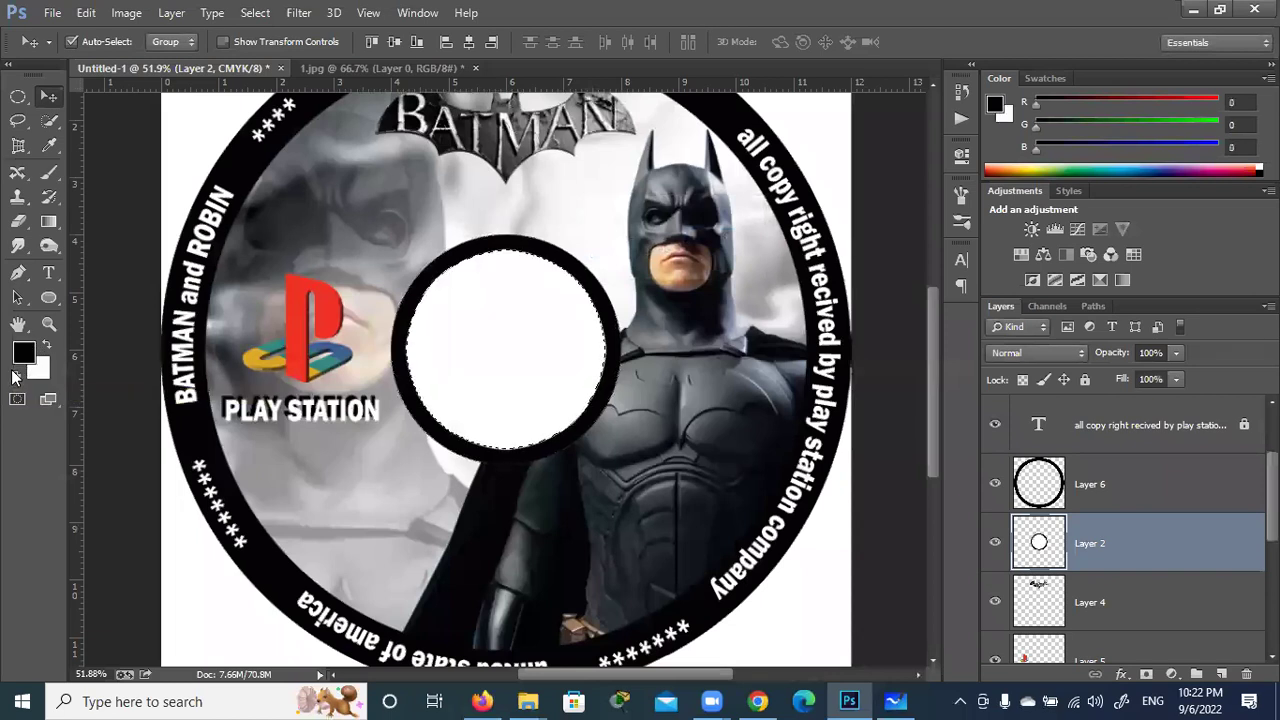
pyautogui.hotkey('ctrl', 'd')
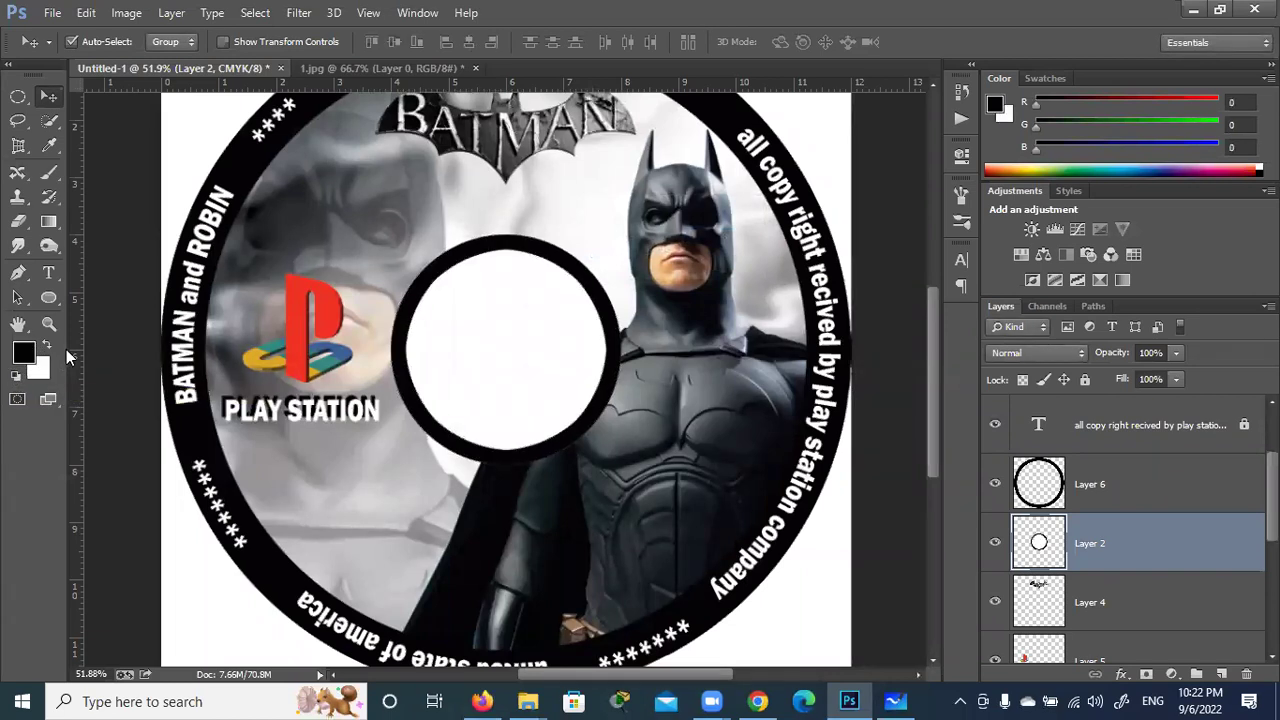
pyautogui.scroll(-1, 399, 340)
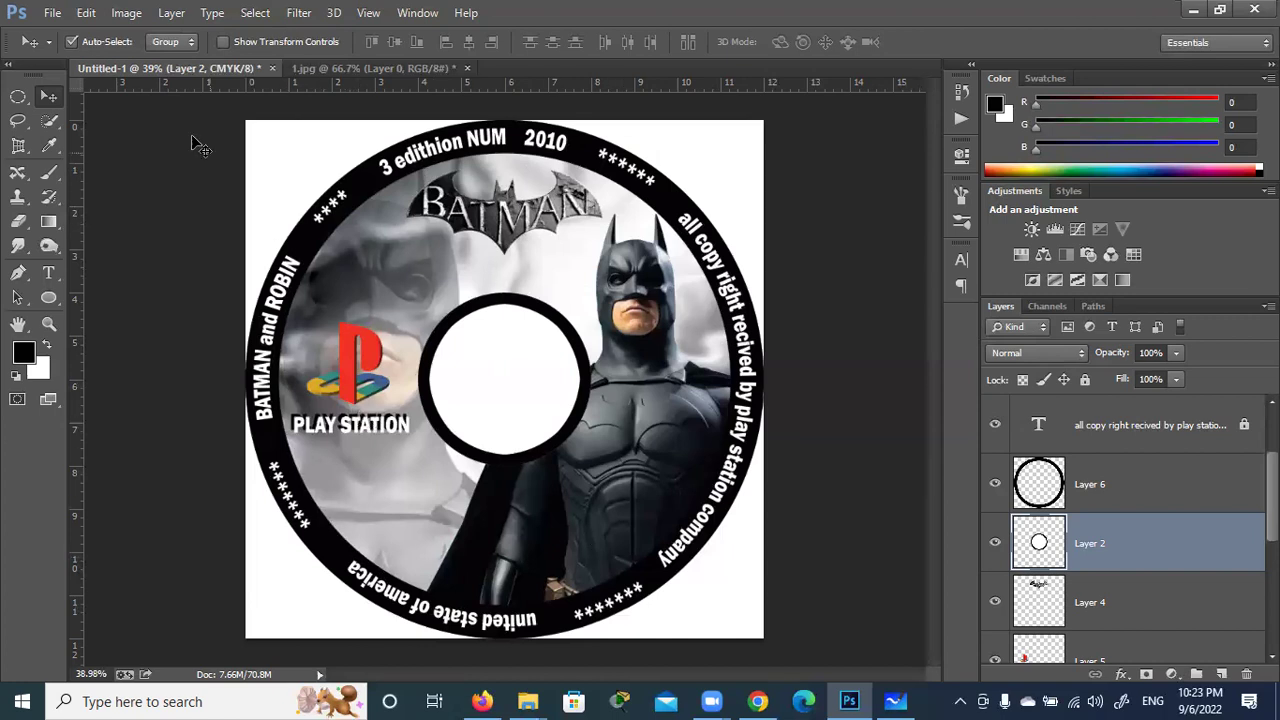
# - Open Save As in the Desktop folder with the Untitled-1.psd file name selected
pyautogui.click(52, 13)
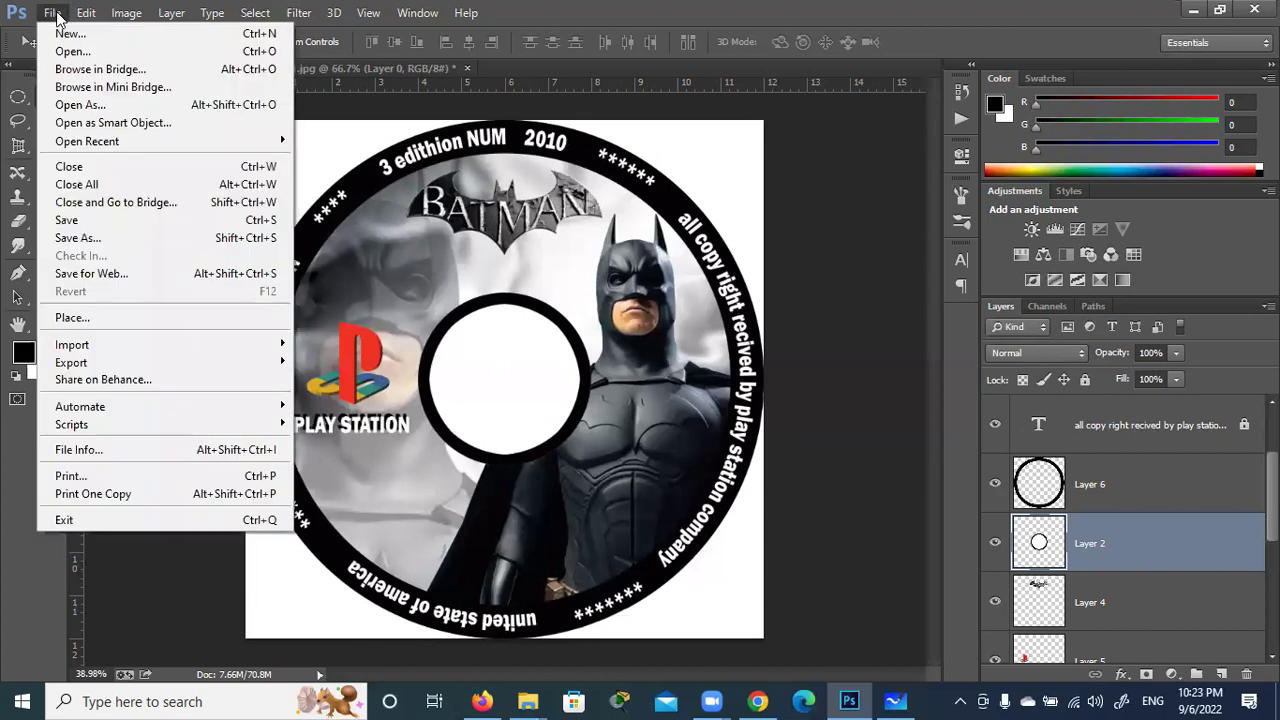
pyautogui.click(90, 234)
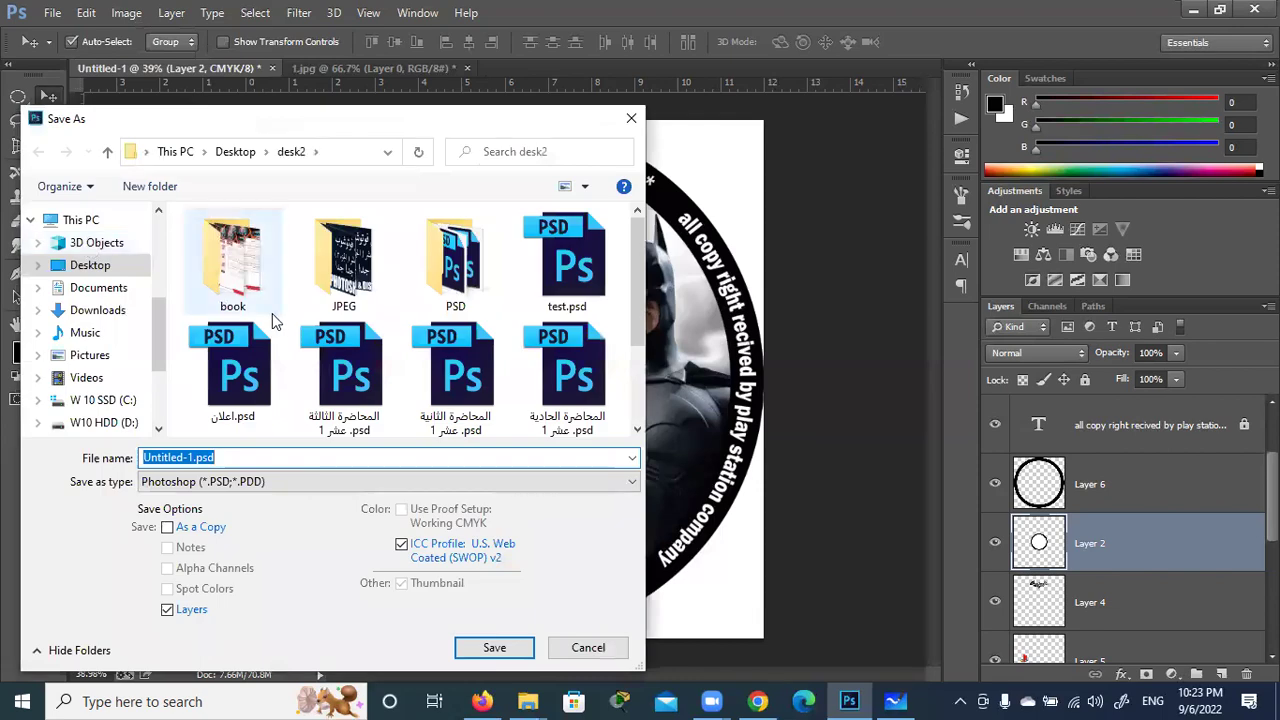
pyautogui.click(92, 266)
pyautogui.click(267, 457)
pyautogui.doubleClick(267, 457)
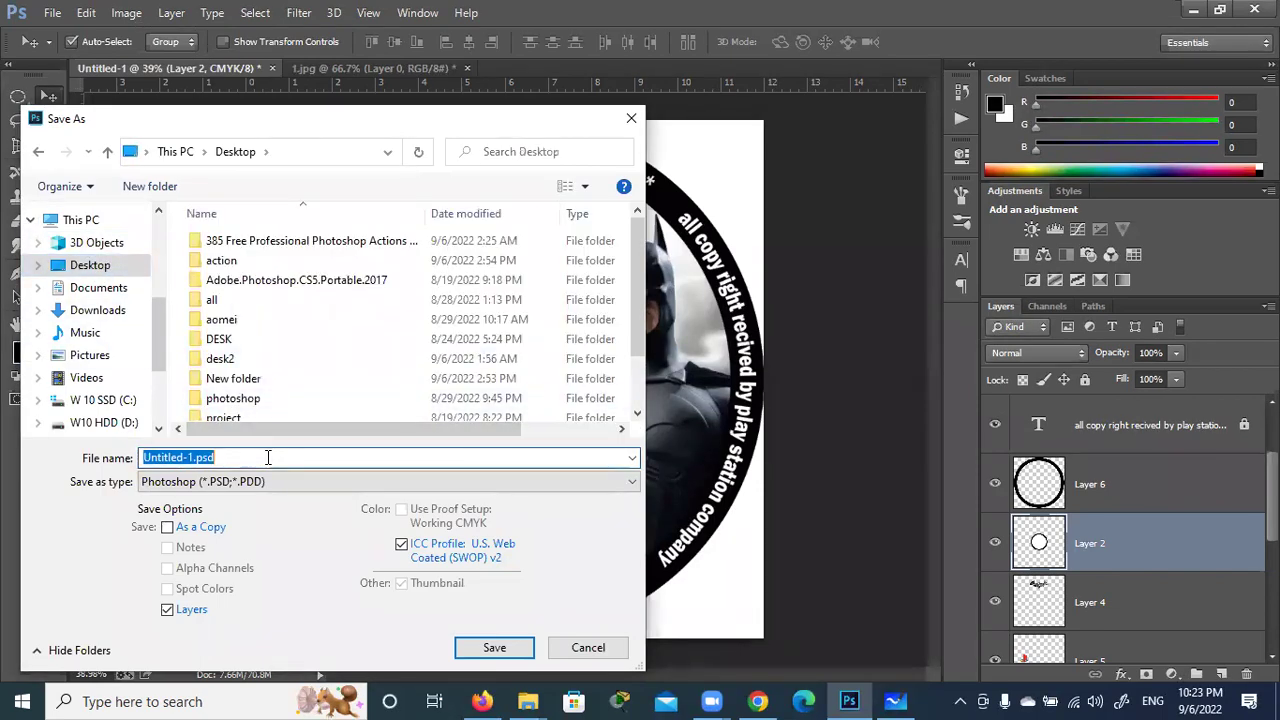